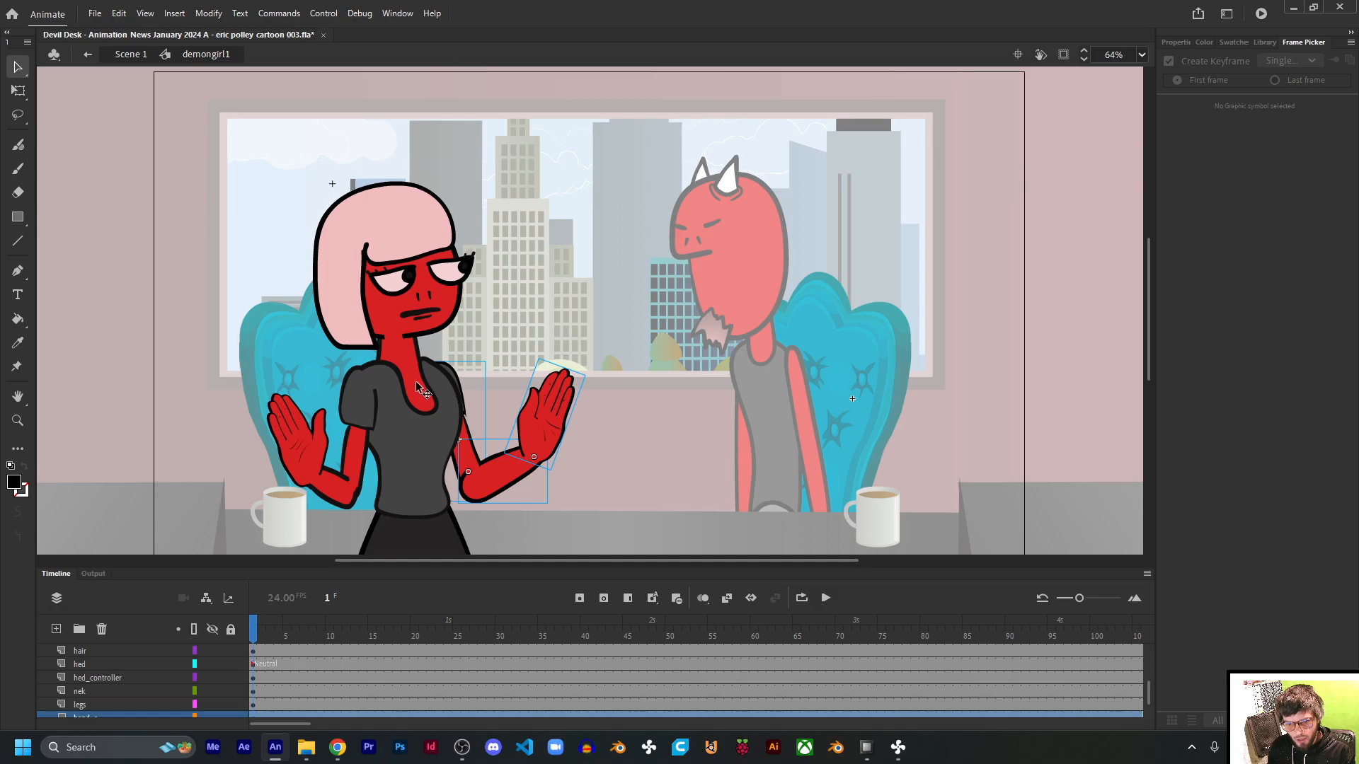
{"action": "left_click", "coordinate": [574, 256]}
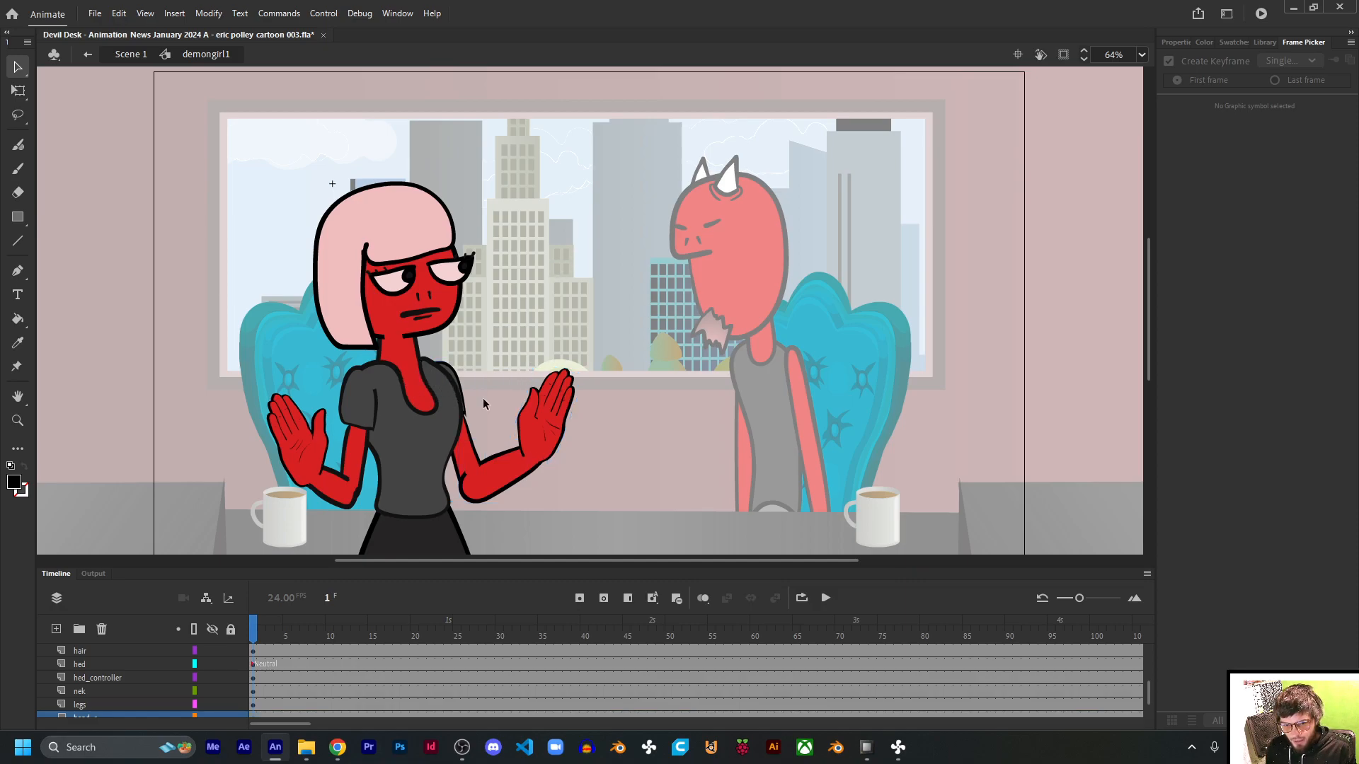
{"action": "scroll", "coordinate": [282, 692], "scroll_direction": "down", "scroll_amount": 1}
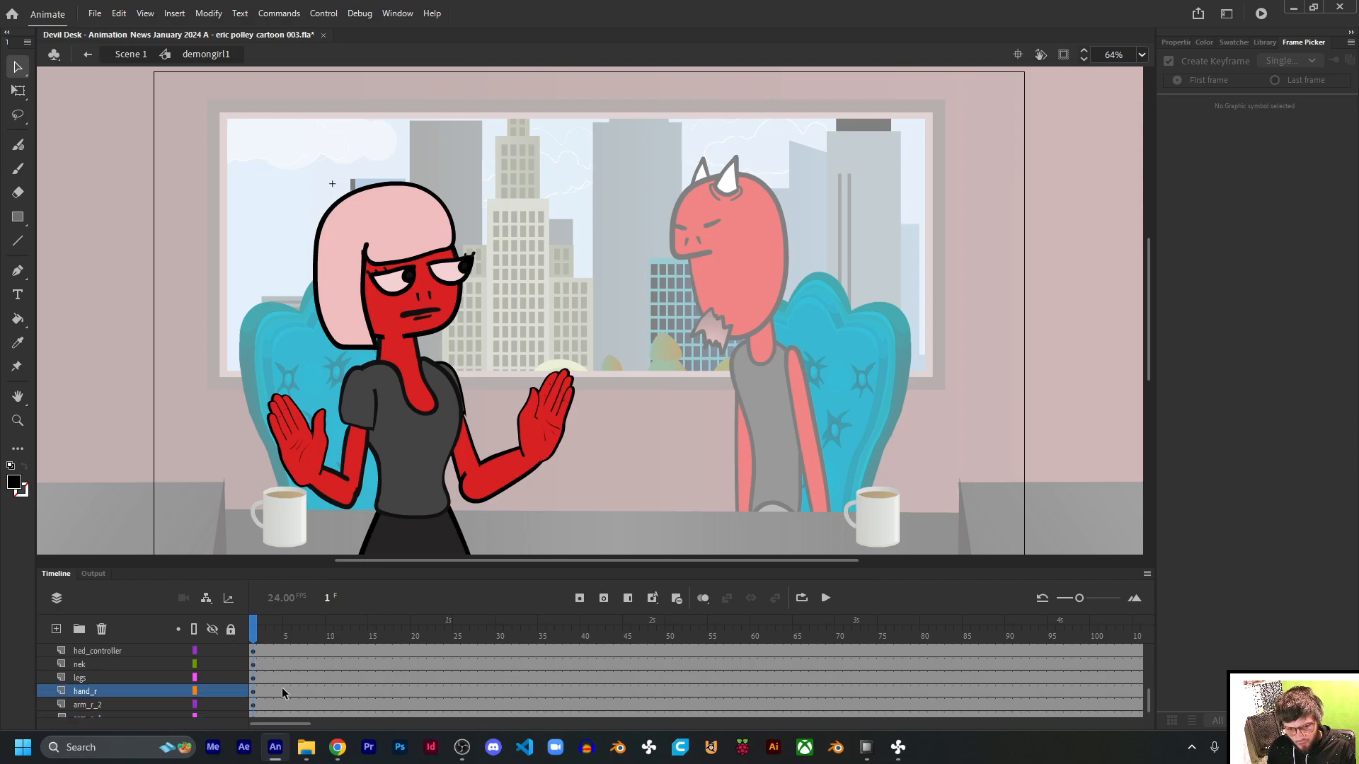
{"action": "scroll", "coordinate": [282, 692], "scroll_direction": "down", "scroll_amount": 1}
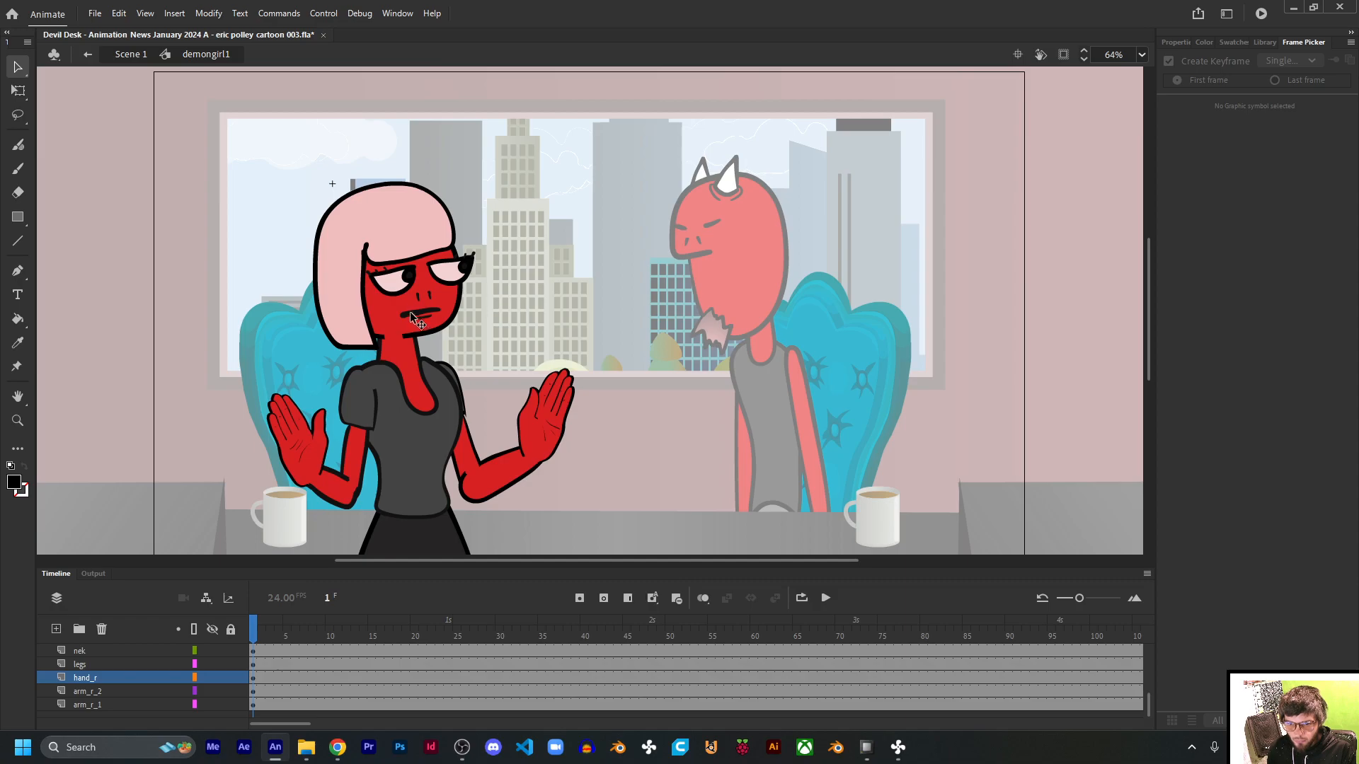
{"action": "left_click", "coordinate": [433, 315]}
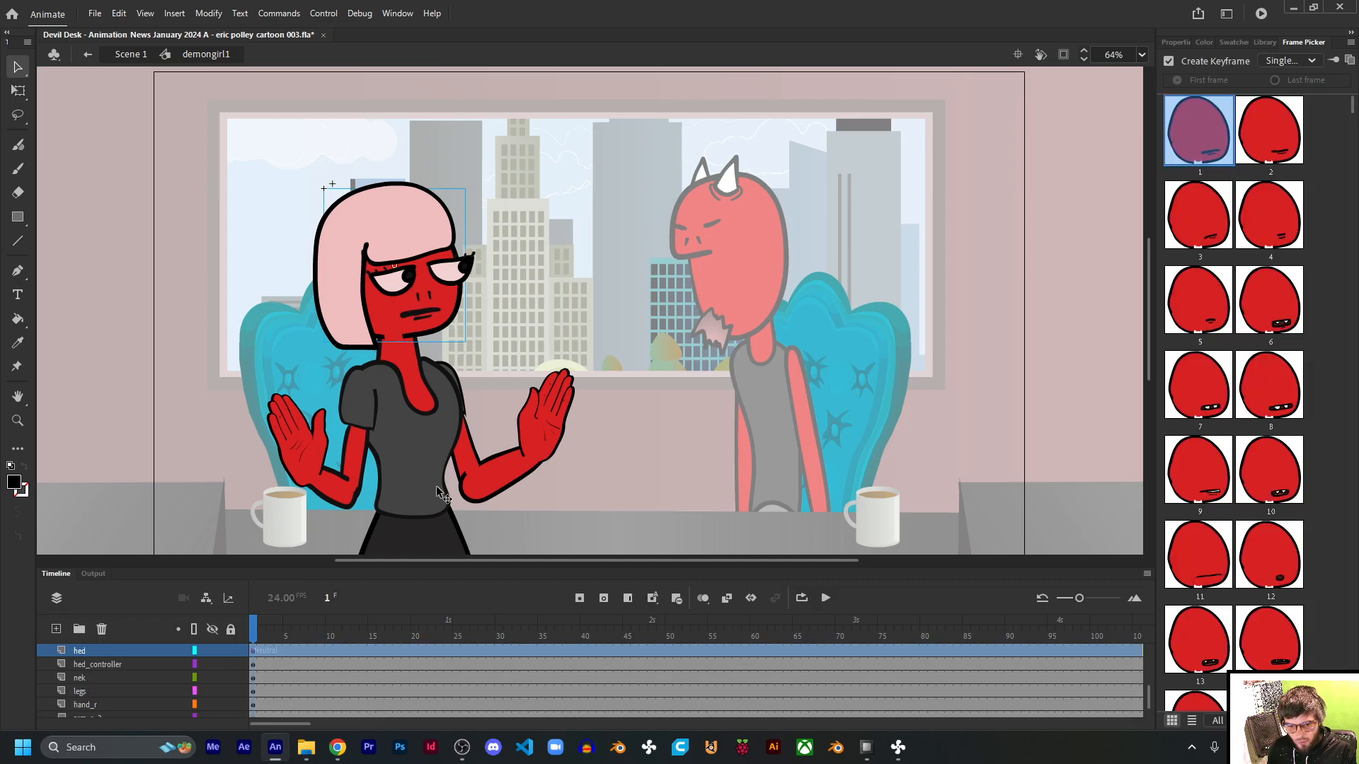
Step: Insert keyframes on the shirt layer at frames 48 and 21
{"action": "left_click", "coordinate": [442, 442]}
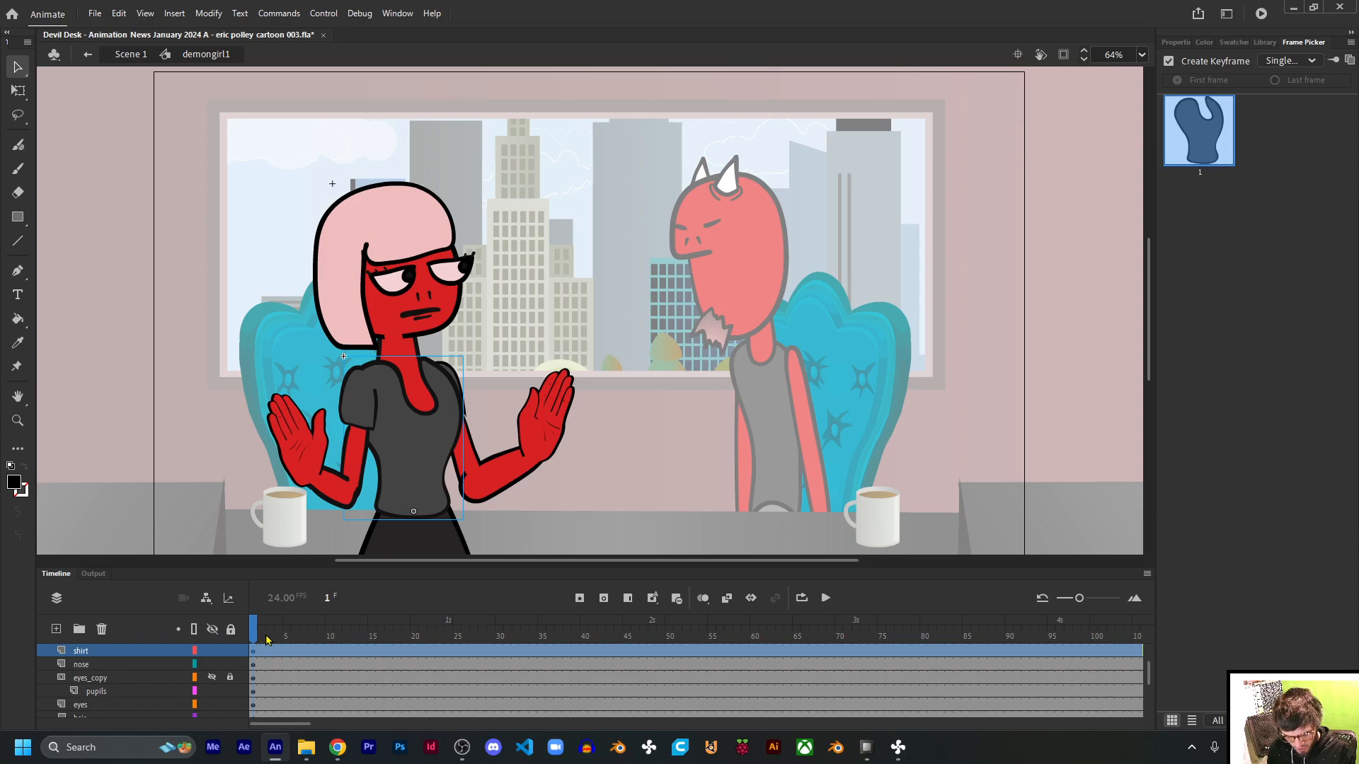
{"action": "left_click_drag", "start_coordinate": [266, 639], "coordinate": [68, 622]}
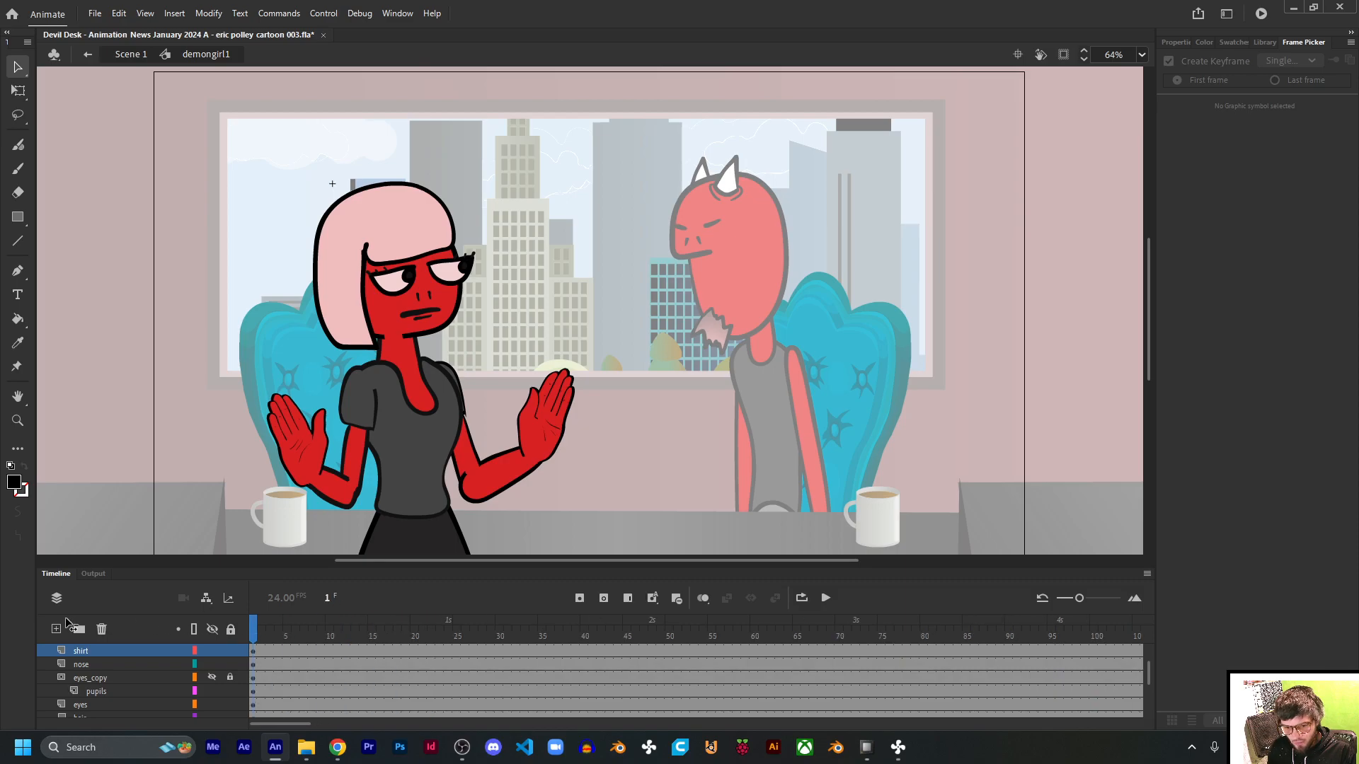
{"action": "left_click", "coordinate": [656, 650]}
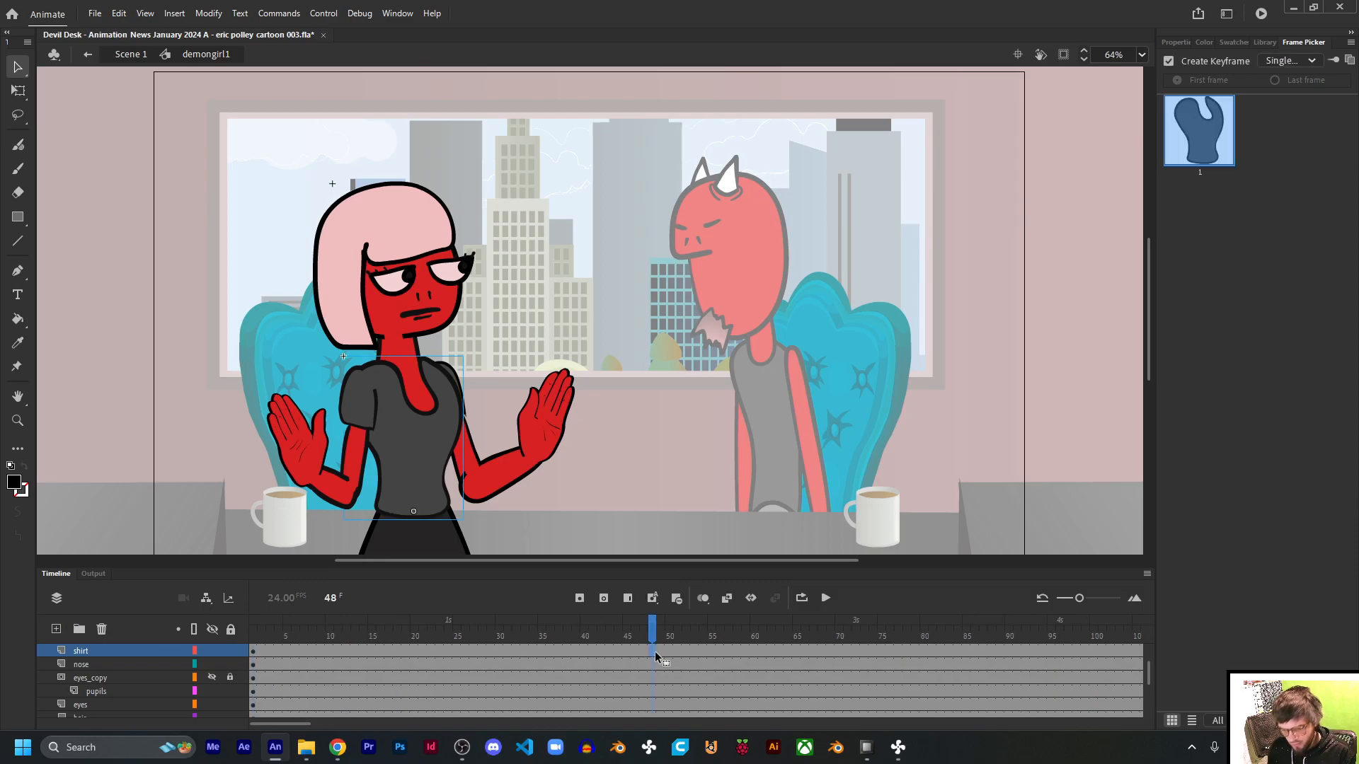
{"action": "left_click", "coordinate": [422, 648]}
{"action": "key", "text": "F6"}
Step: Rotate the girl's shirt slightly clockwise at frame 21 and apply classic tweens to the spans before and after that keyframe
{"action": "left_click", "coordinate": [19, 90]}
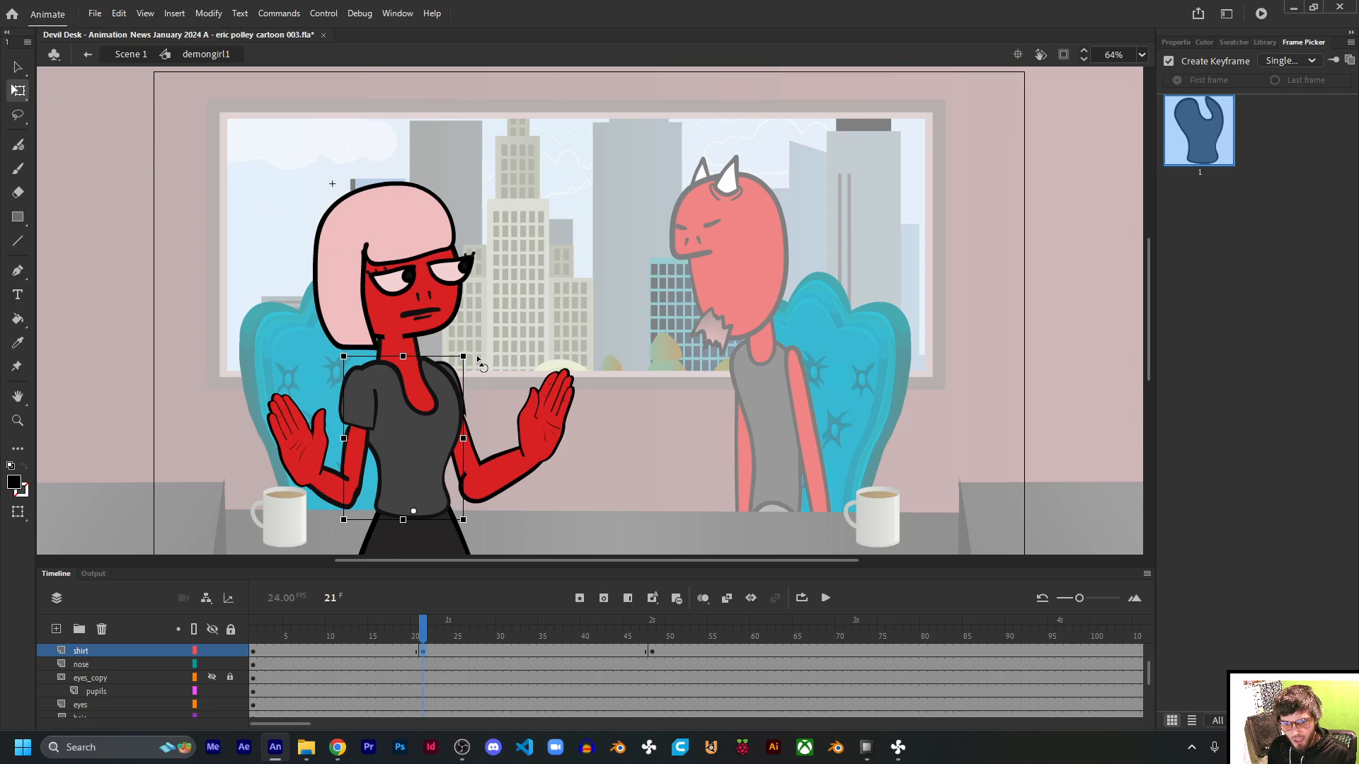
{"action": "left_click_drag", "start_coordinate": [478, 357], "coordinate": [481, 357]}
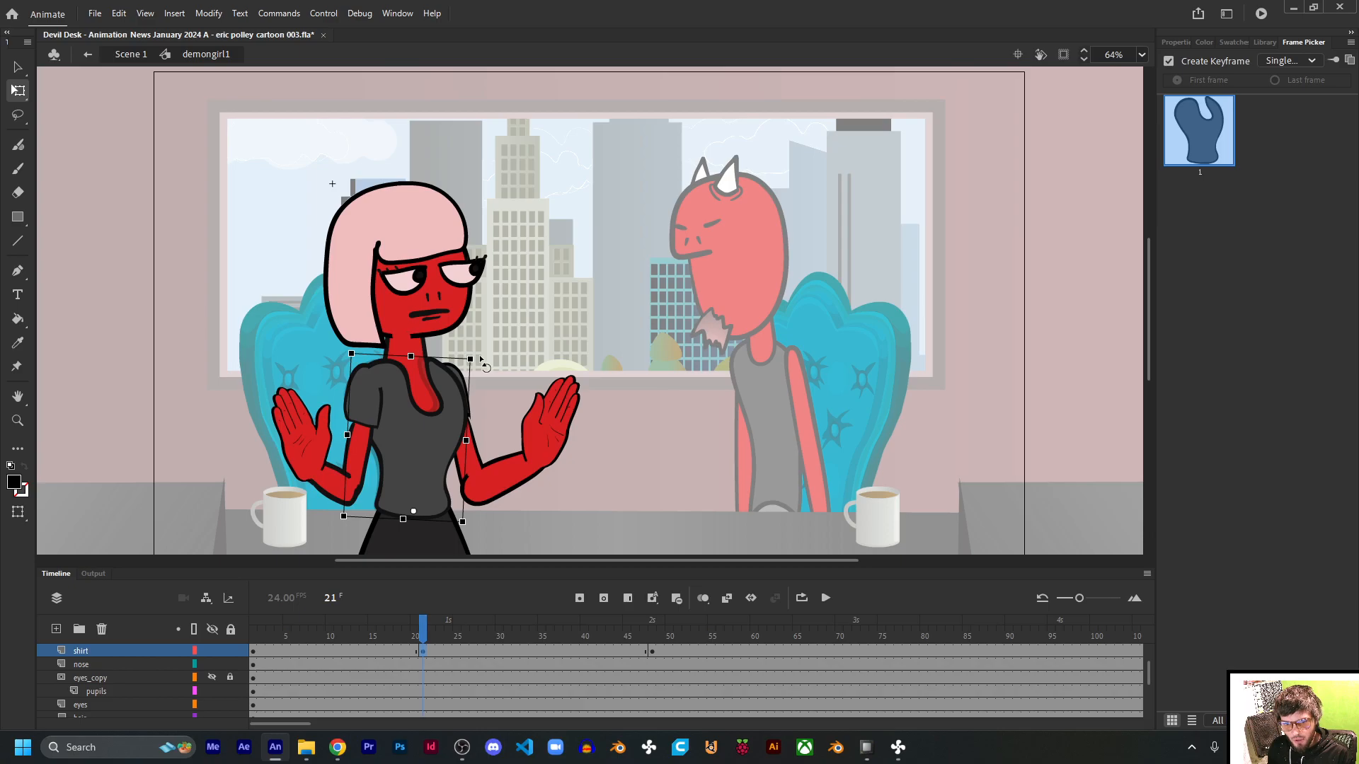
{"action": "left_click_drag", "start_coordinate": [398, 651], "coordinate": [434, 656]}
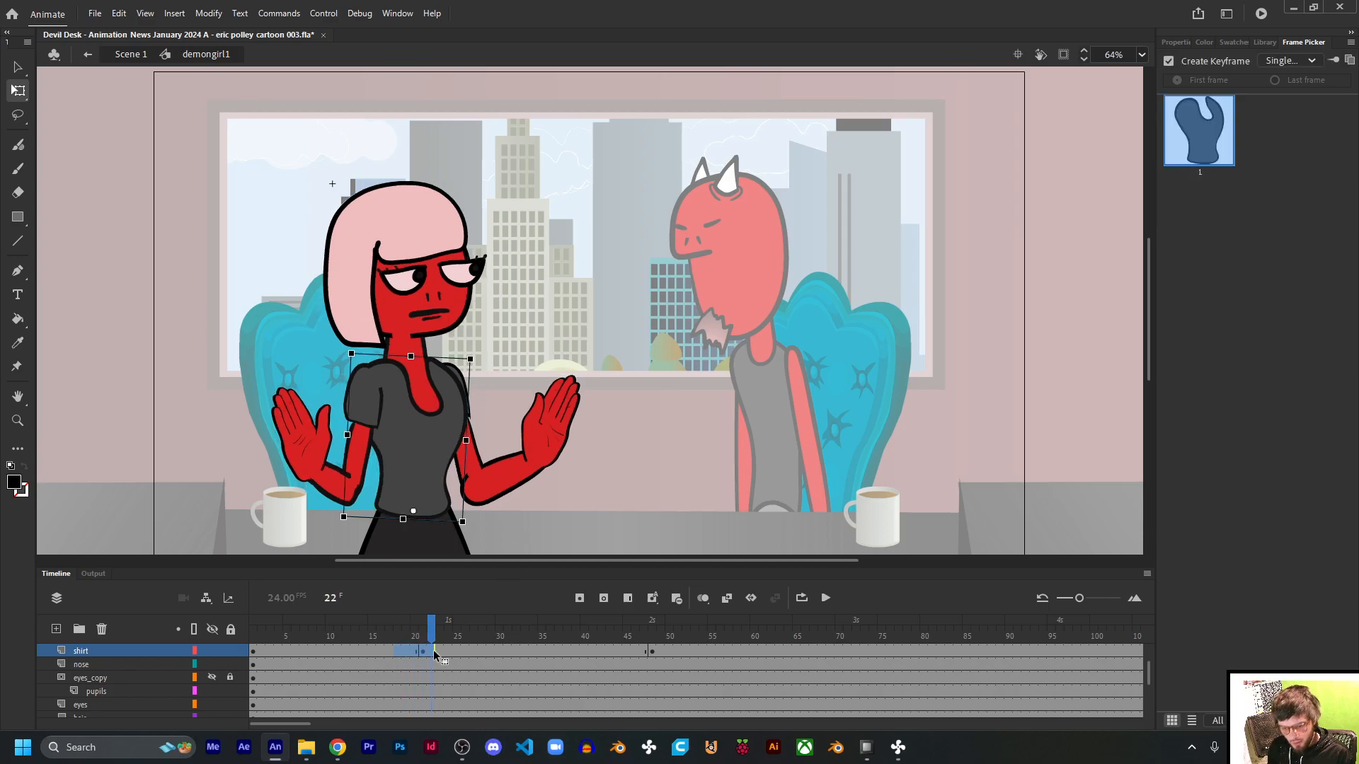
{"action": "key", "text": "F3"}
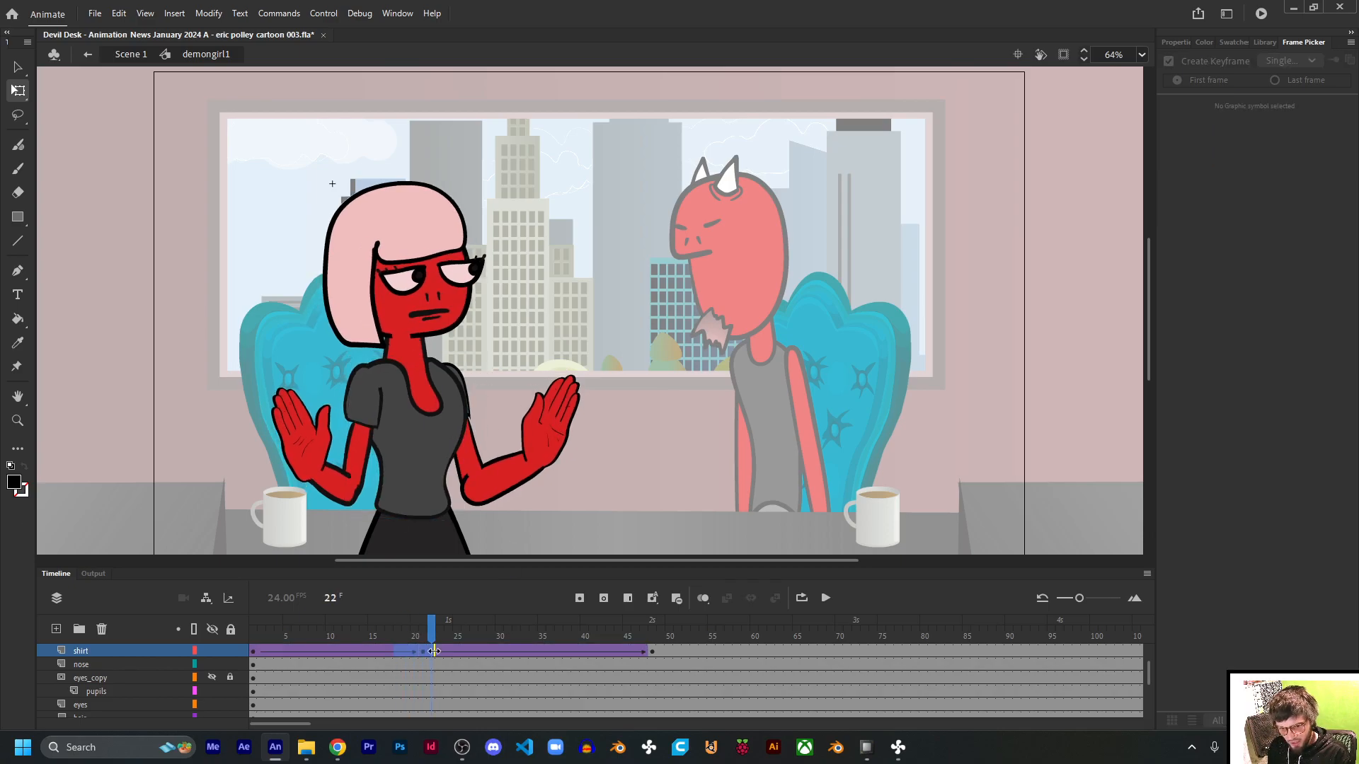
{"action": "left_click", "coordinate": [450, 648]}
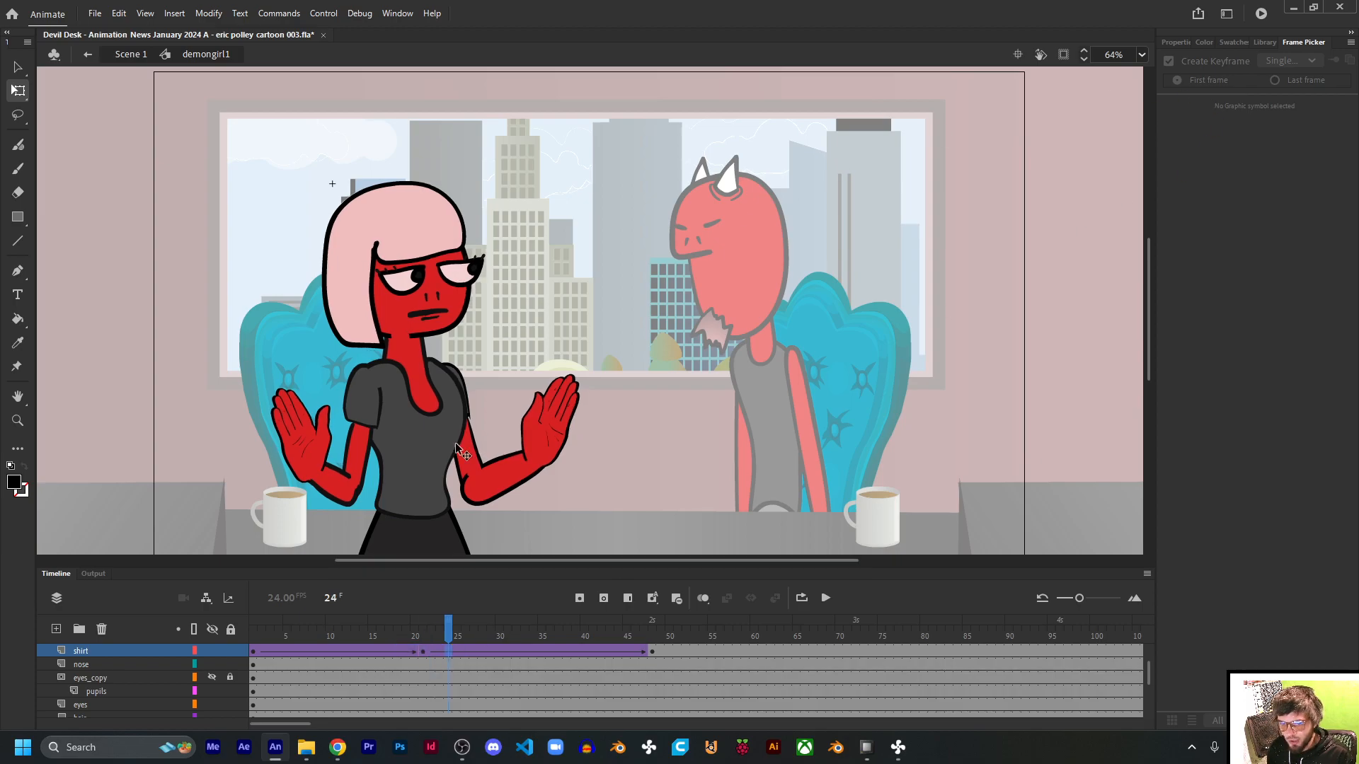
Step: Apply the Cubic Ease-In-Out effect to the shirt tween that starts at frame 21
{"action": "left_click", "coordinate": [423, 651]}
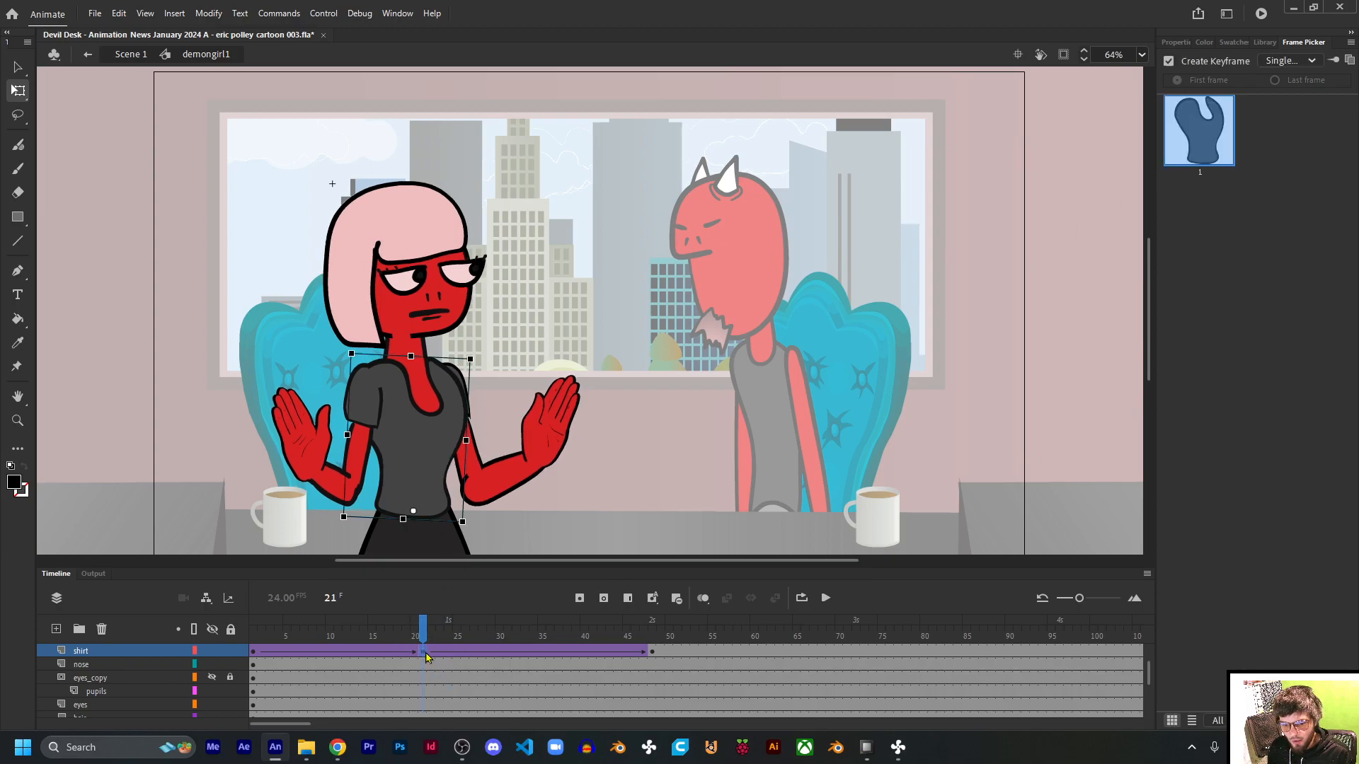
{"action": "left_click", "coordinate": [1172, 43]}
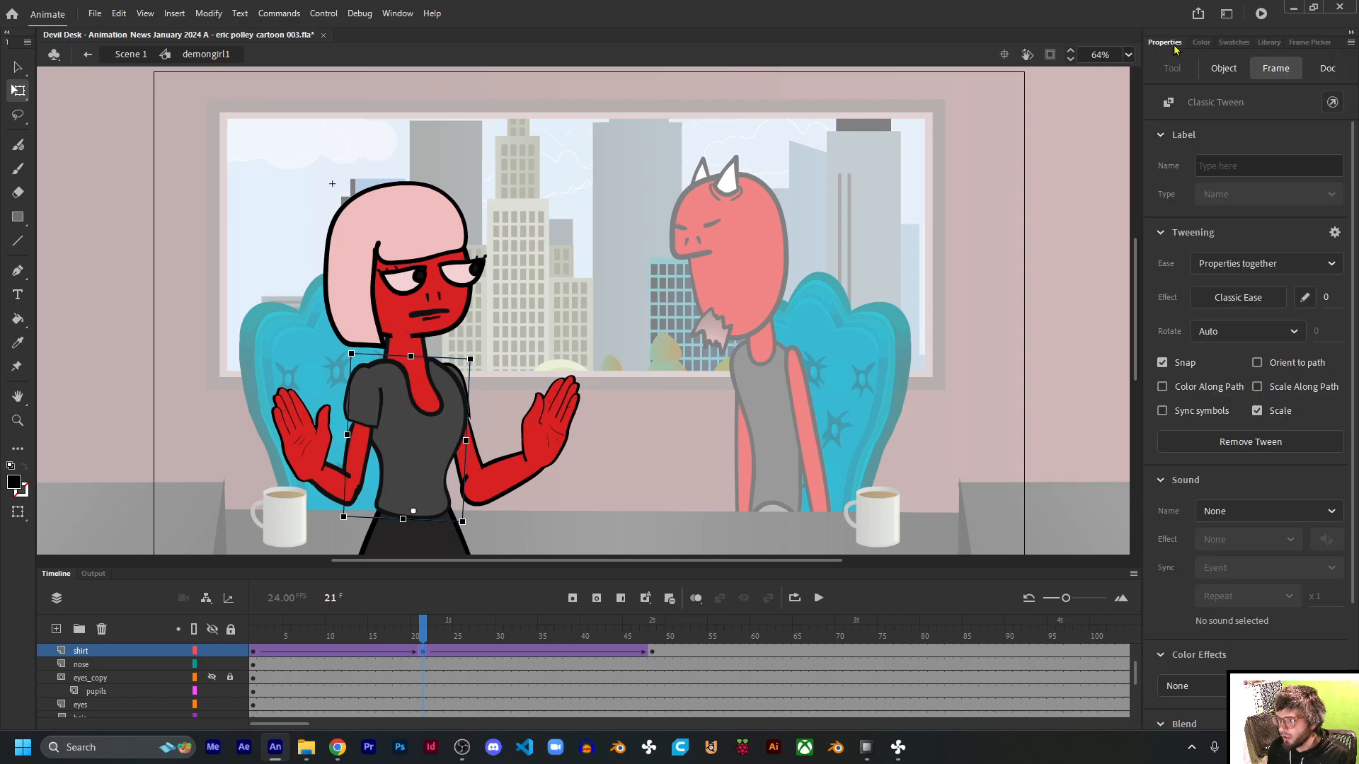
{"action": "left_click", "coordinate": [1237, 297]}
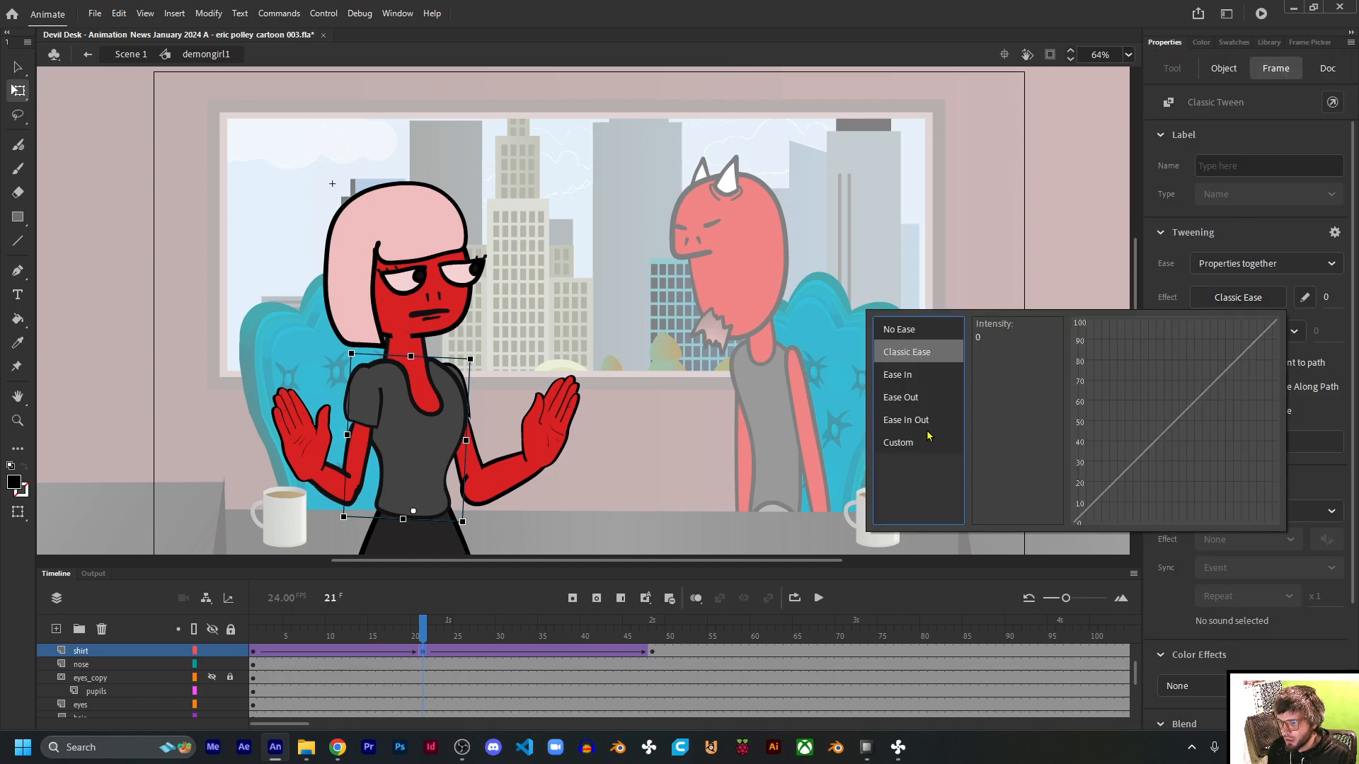
{"action": "left_click", "coordinate": [906, 420]}
{"action": "double_click", "coordinate": [982, 357]}
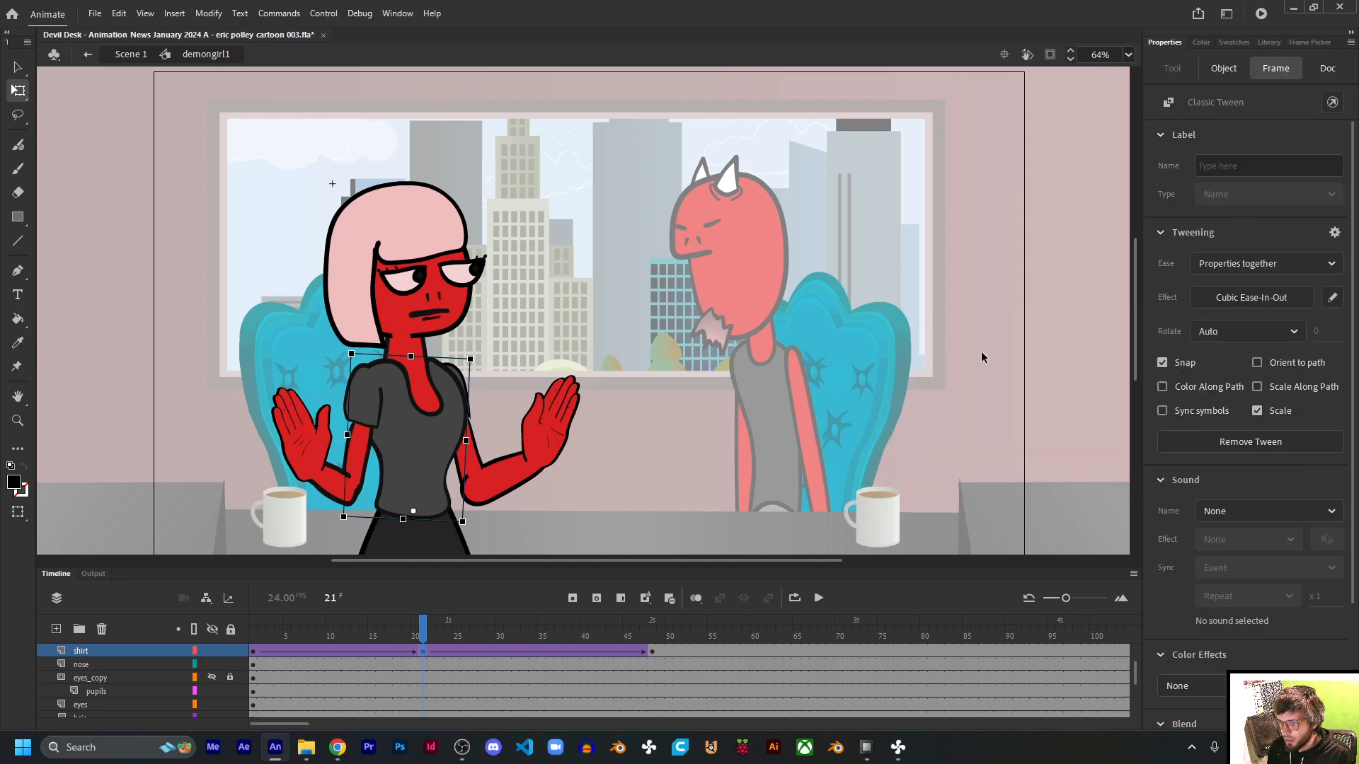
Step: Apply the Quad Ease-In-Out effect to the shirt layer's first tween
{"action": "left_click", "coordinate": [389, 651]}
{"action": "left_click", "coordinate": [1197, 294]}
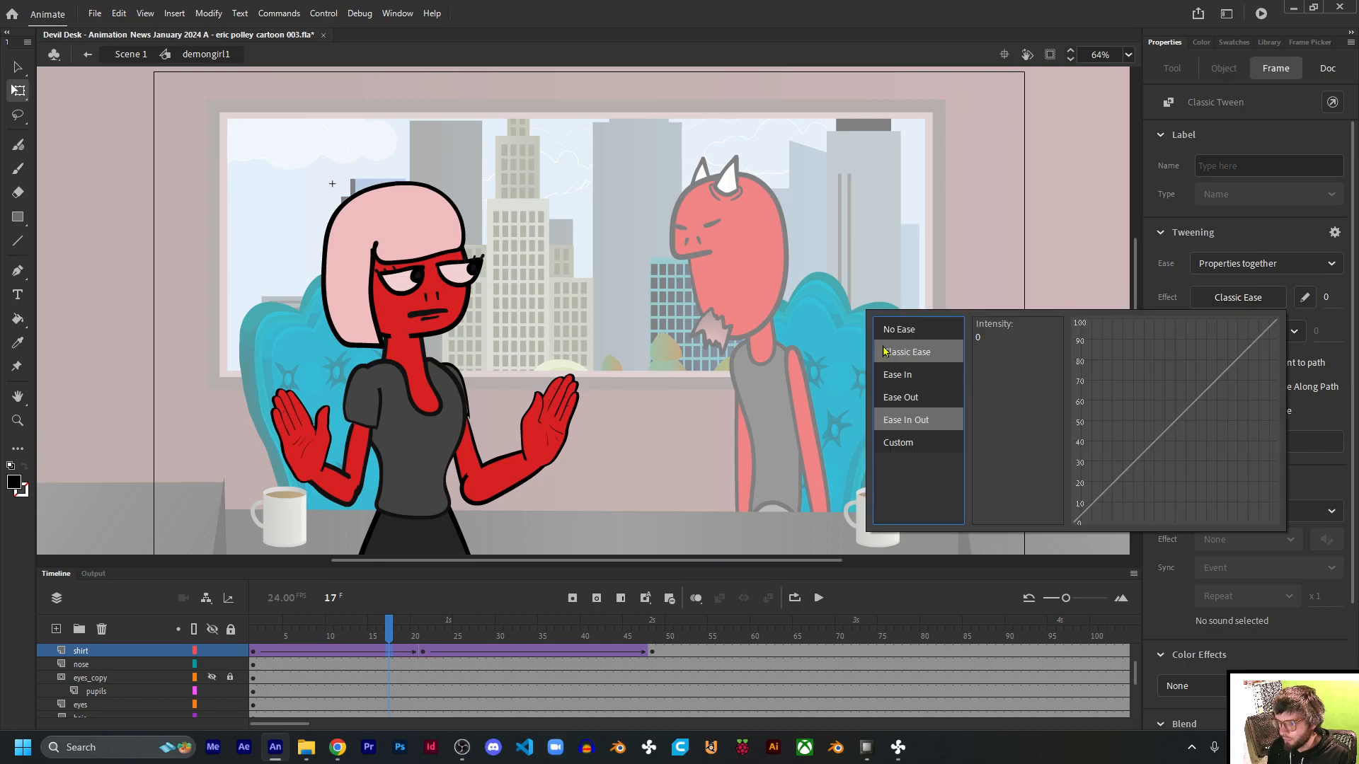
{"action": "left_click", "coordinate": [905, 420]}
{"action": "double_click", "coordinate": [1000, 339]}
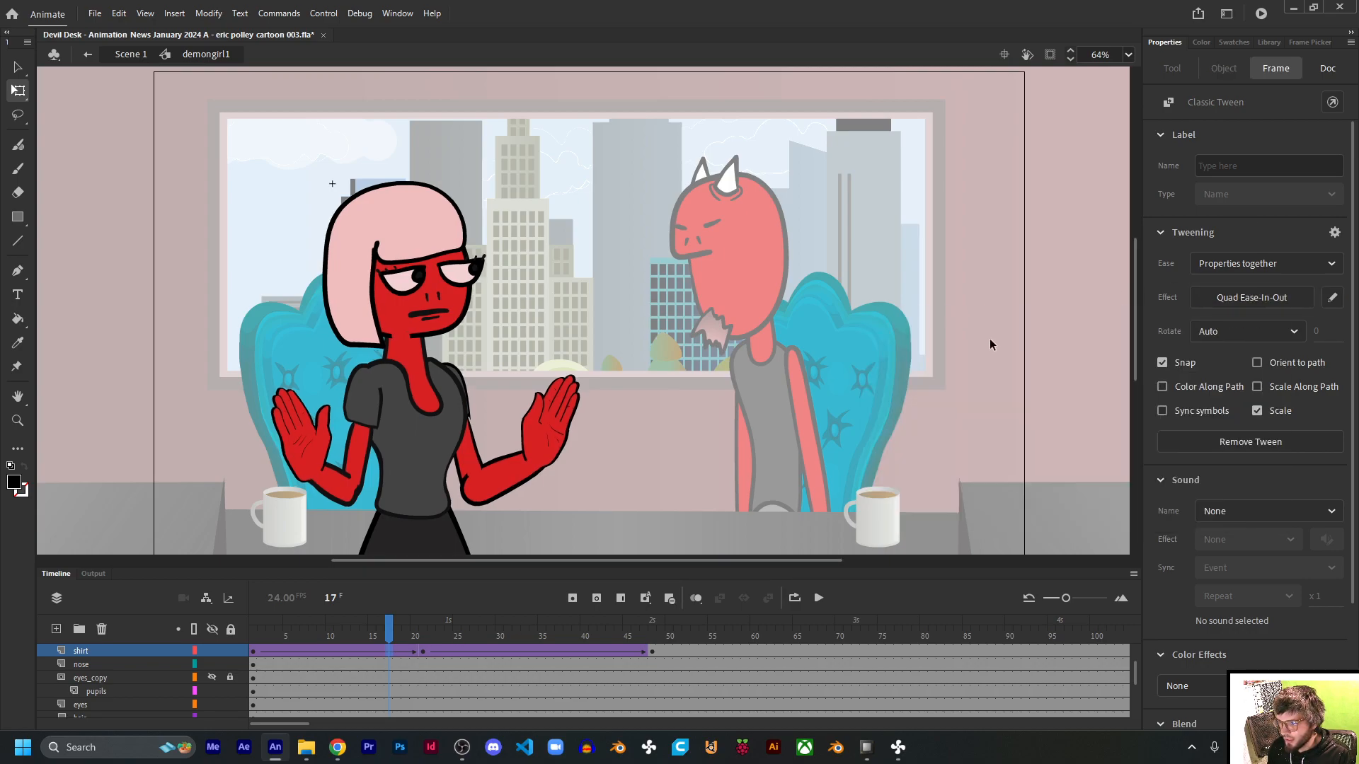
Step: Preview the sway, then move the shirt layer's final keyframe to frame 53 and its middle keyframe to frame 23
{"action": "left_click_drag", "start_coordinate": [379, 641], "coordinate": [705, 650]}
{"action": "left_click", "coordinate": [652, 651]}
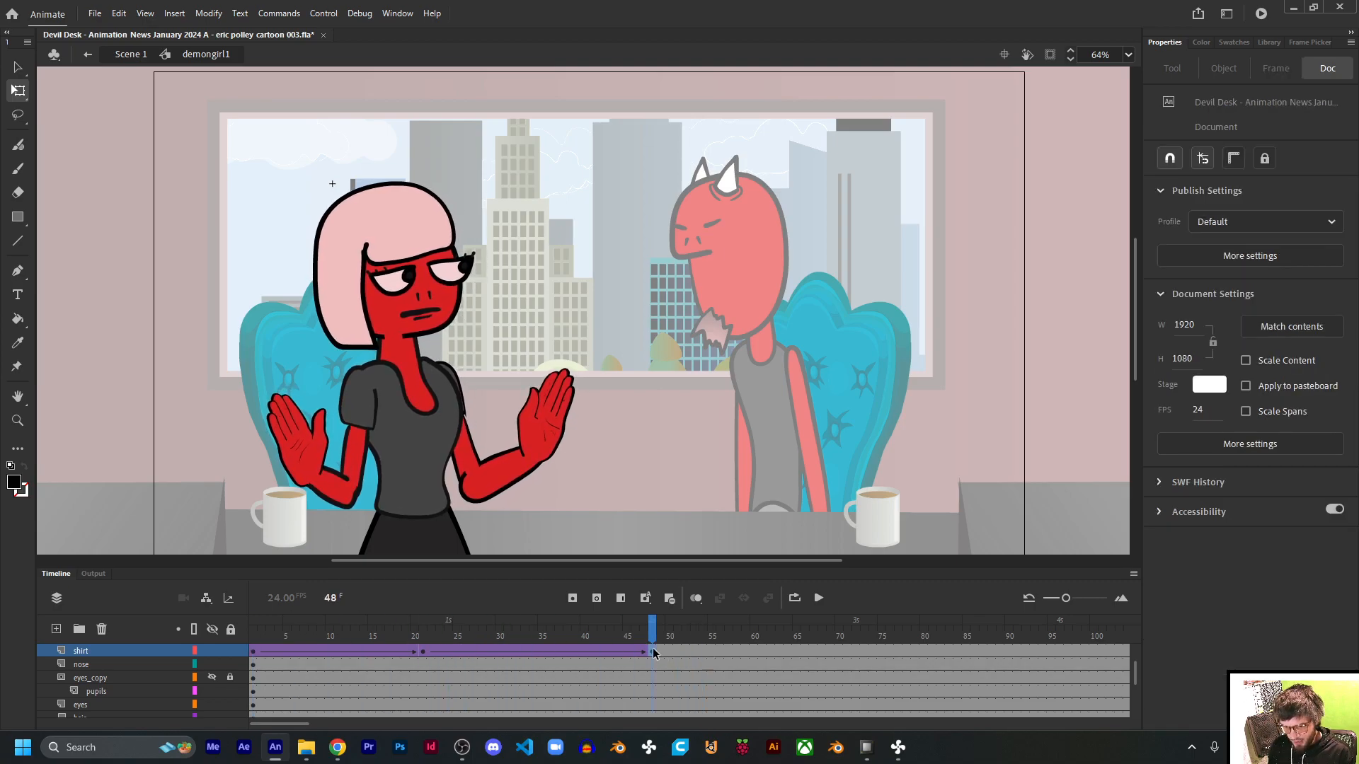
{"action": "left_click_drag", "start_coordinate": [695, 658], "coordinate": [689, 658]}
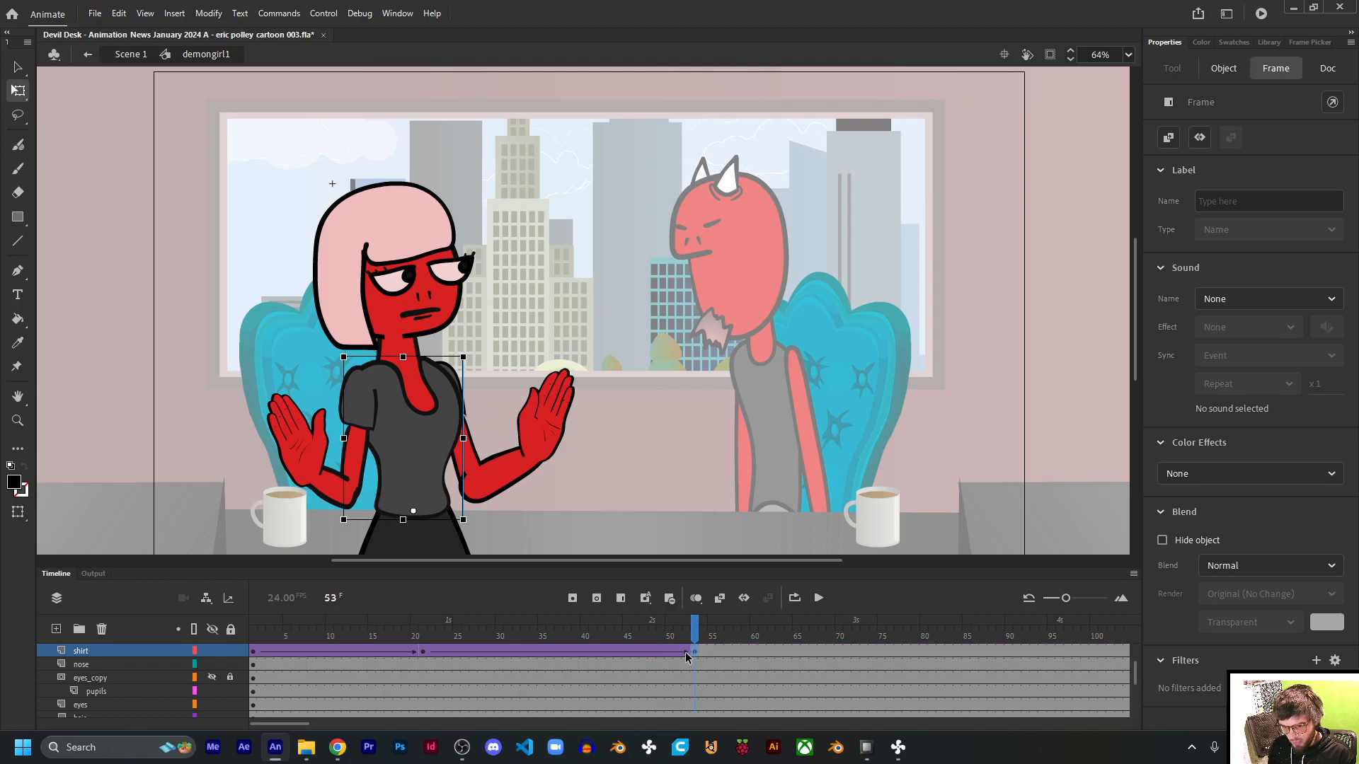
{"action": "left_click", "coordinate": [422, 653]}
{"action": "left_click_drag", "start_coordinate": [422, 652], "coordinate": [788, 651]}
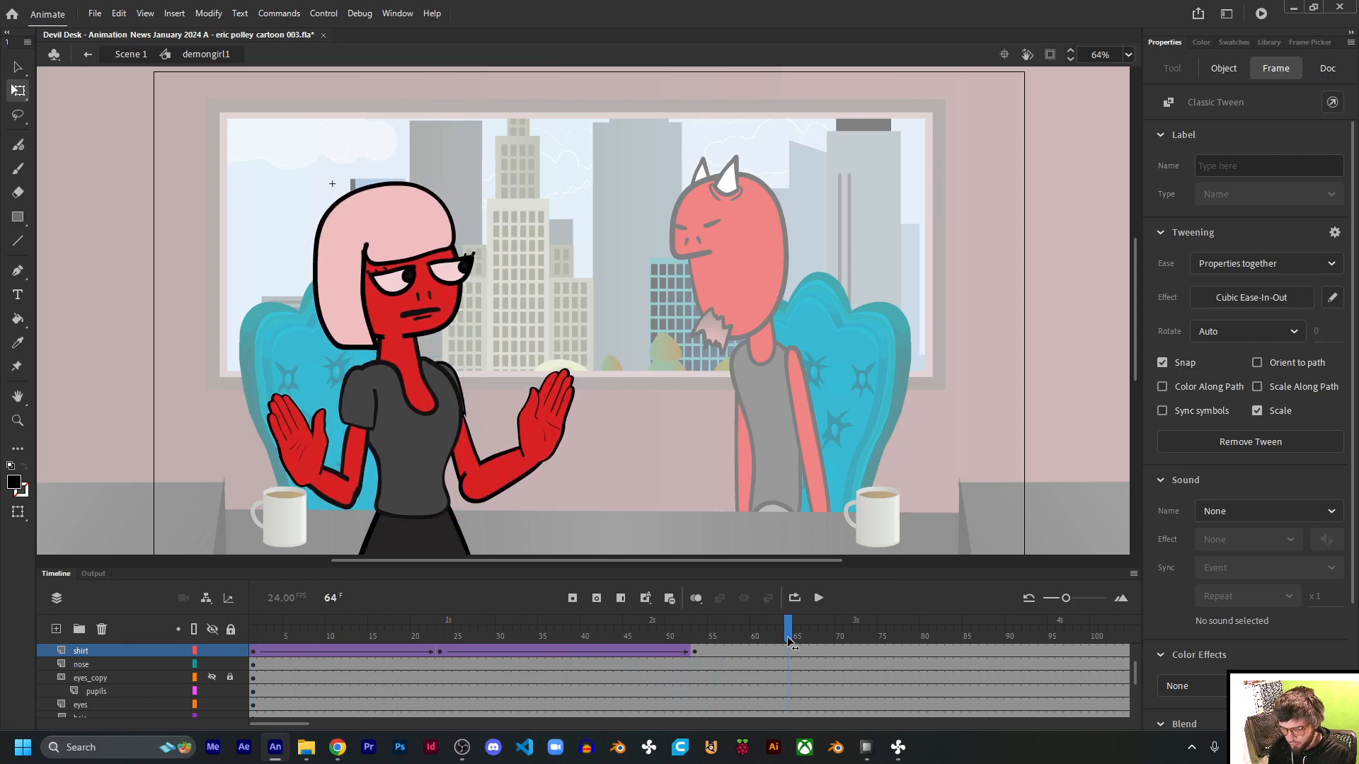
Step: Move the shirt layer's final keyframe to frame 56 and its middle keyframe to frame 26
{"action": "left_click", "coordinate": [696, 651]}
{"action": "left_click_drag", "start_coordinate": [709, 648], "coordinate": [720, 648]}
{"action": "left_click", "coordinate": [441, 651]}
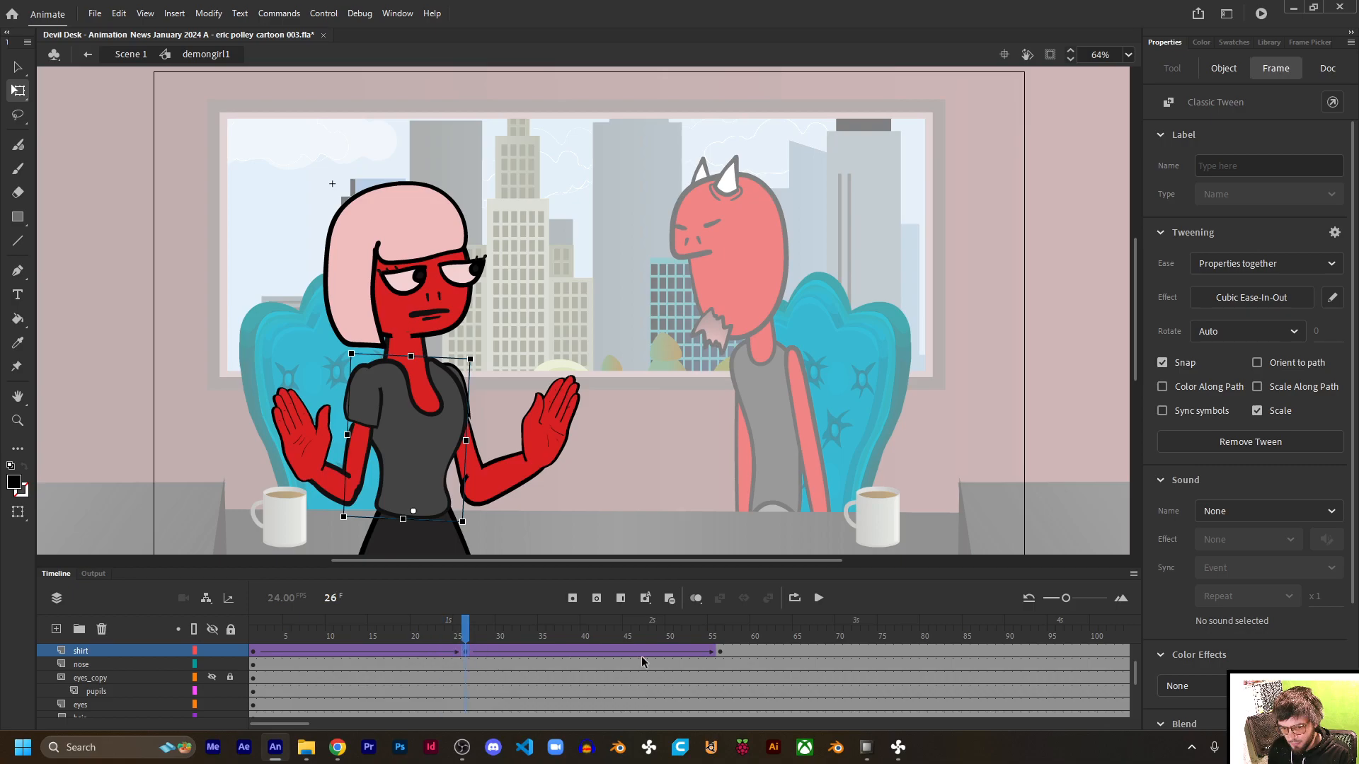
Step: Move the shirt layer's final keyframe to frame 63 and scrub through the sway to check its speed
{"action": "left_click", "coordinate": [720, 651]}
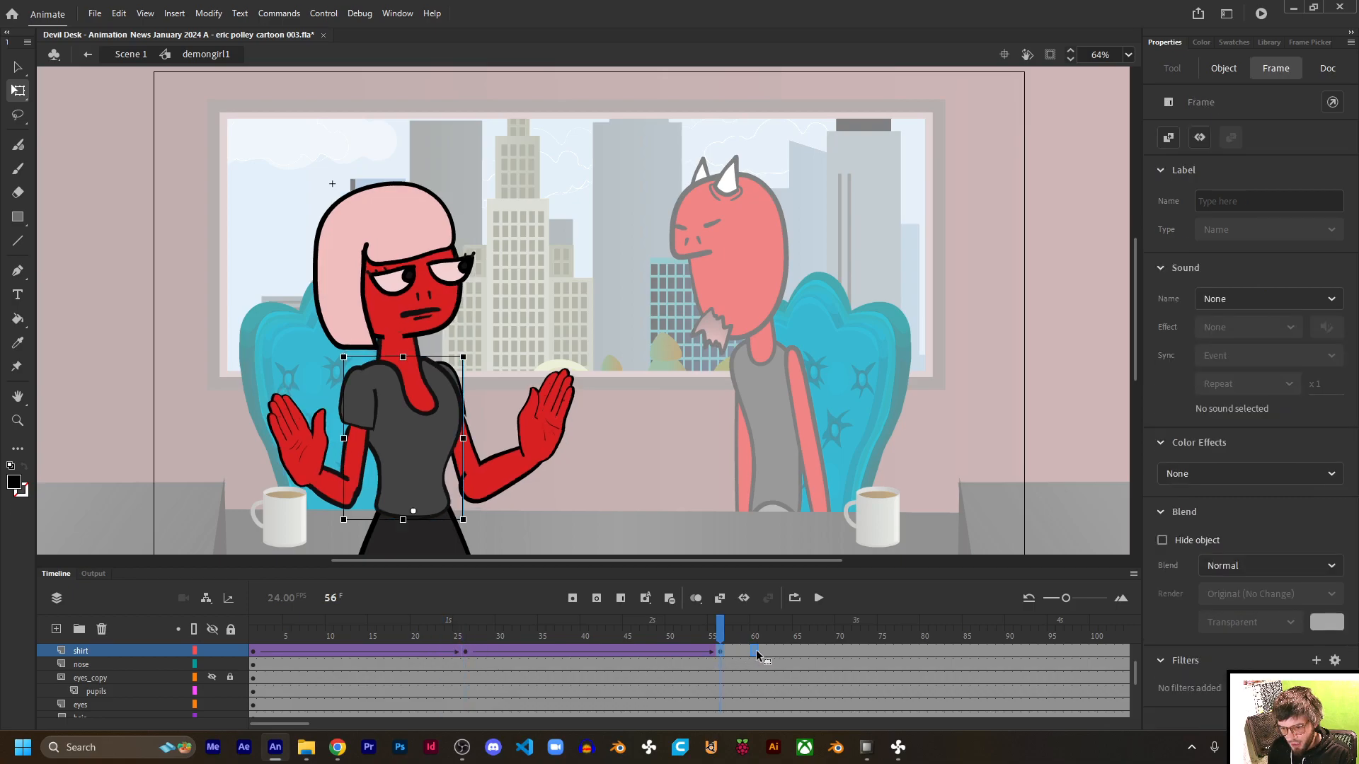
{"action": "left_click_drag", "start_coordinate": [779, 649], "coordinate": [777, 649]}
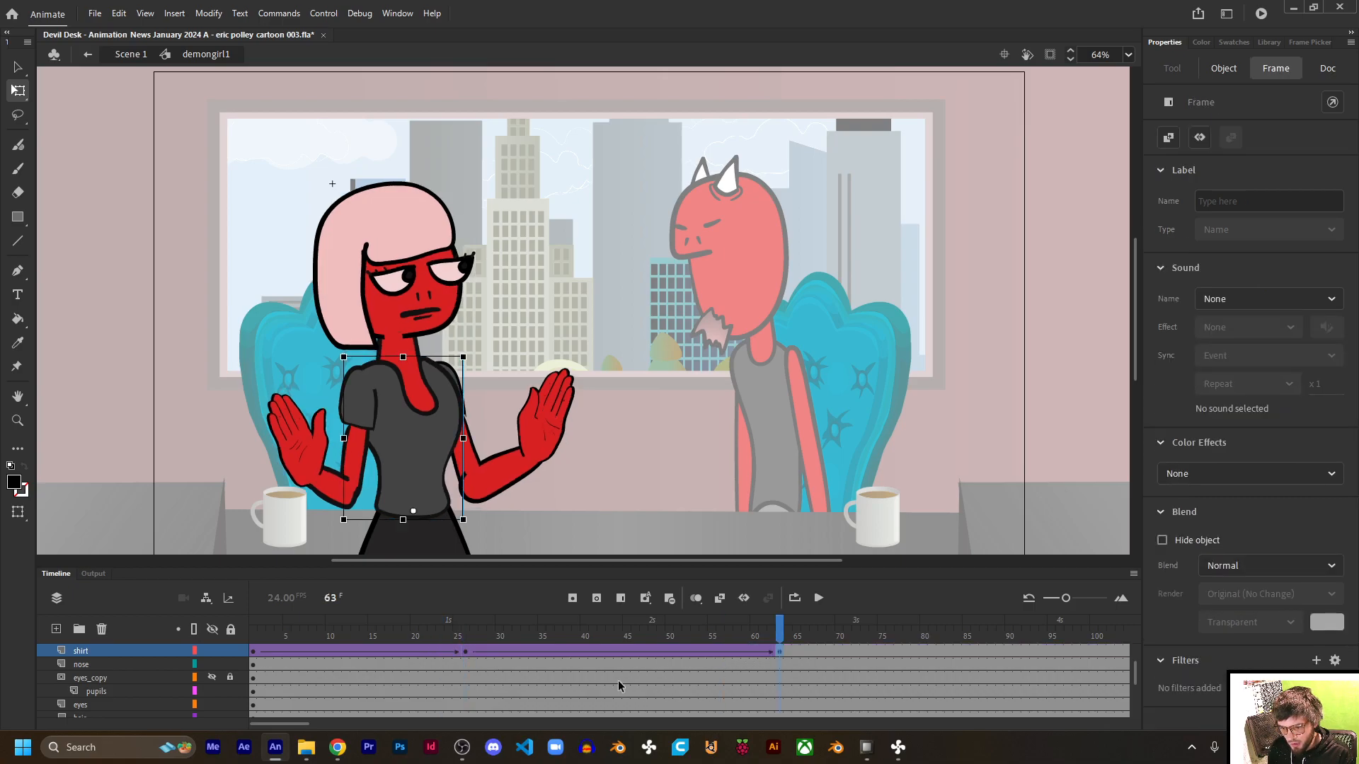
{"action": "left_click_drag", "start_coordinate": [592, 628], "coordinate": [514, 645]}
Step: Slow the sway by moving the shirt layer's final keyframe to frame 71 and its middle keyframe to frame 30
{"action": "left_click", "coordinate": [465, 661]}
{"action": "left_click", "coordinate": [779, 651]}
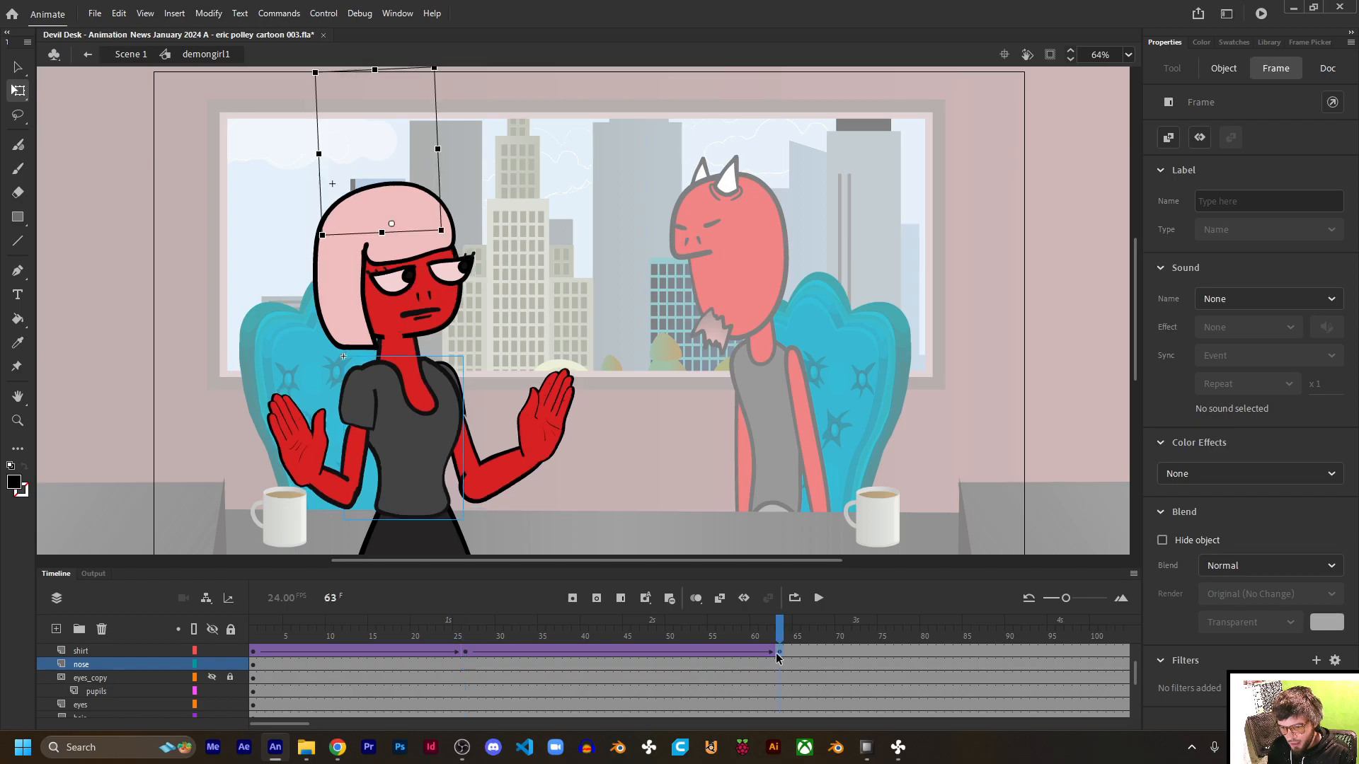
{"action": "left_click_drag", "start_coordinate": [807, 651], "coordinate": [847, 651]}
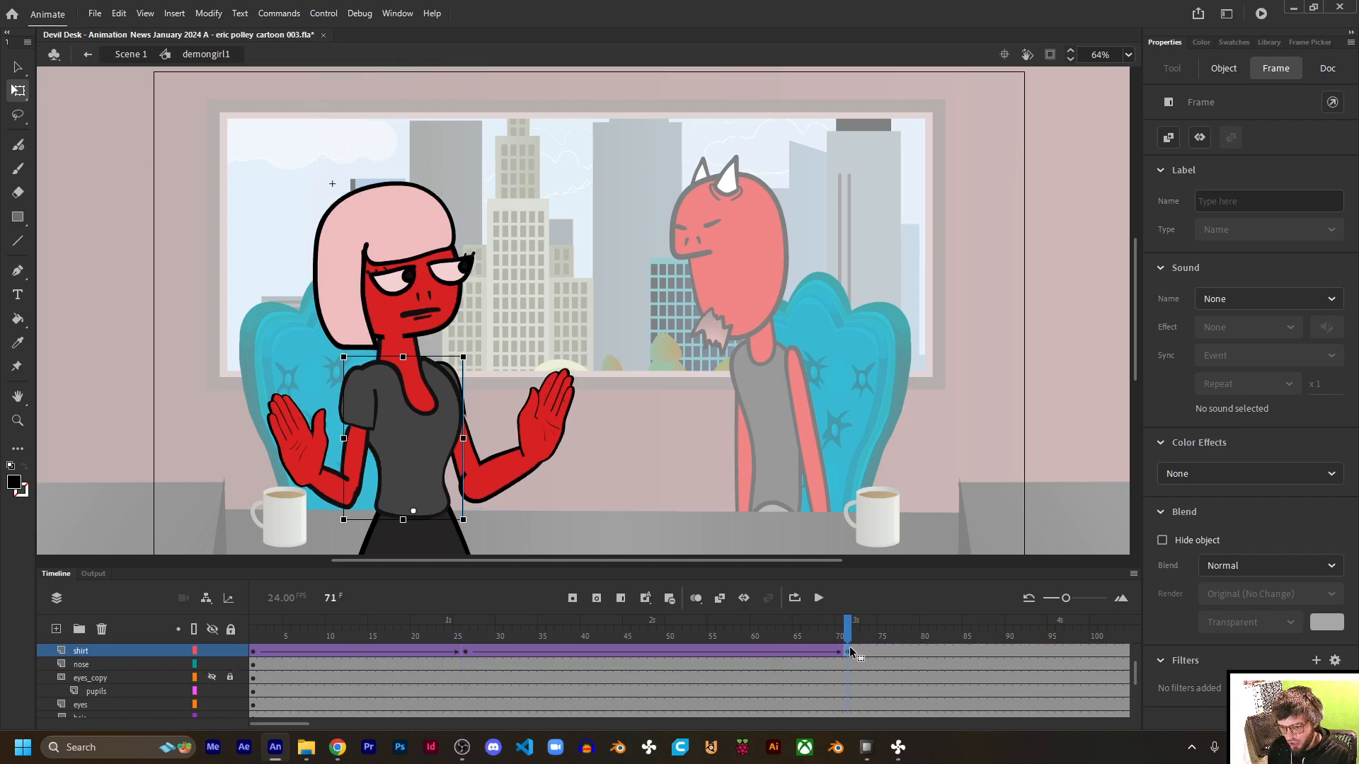
{"action": "left_click_drag", "start_coordinate": [466, 651], "coordinate": [228, 624]}
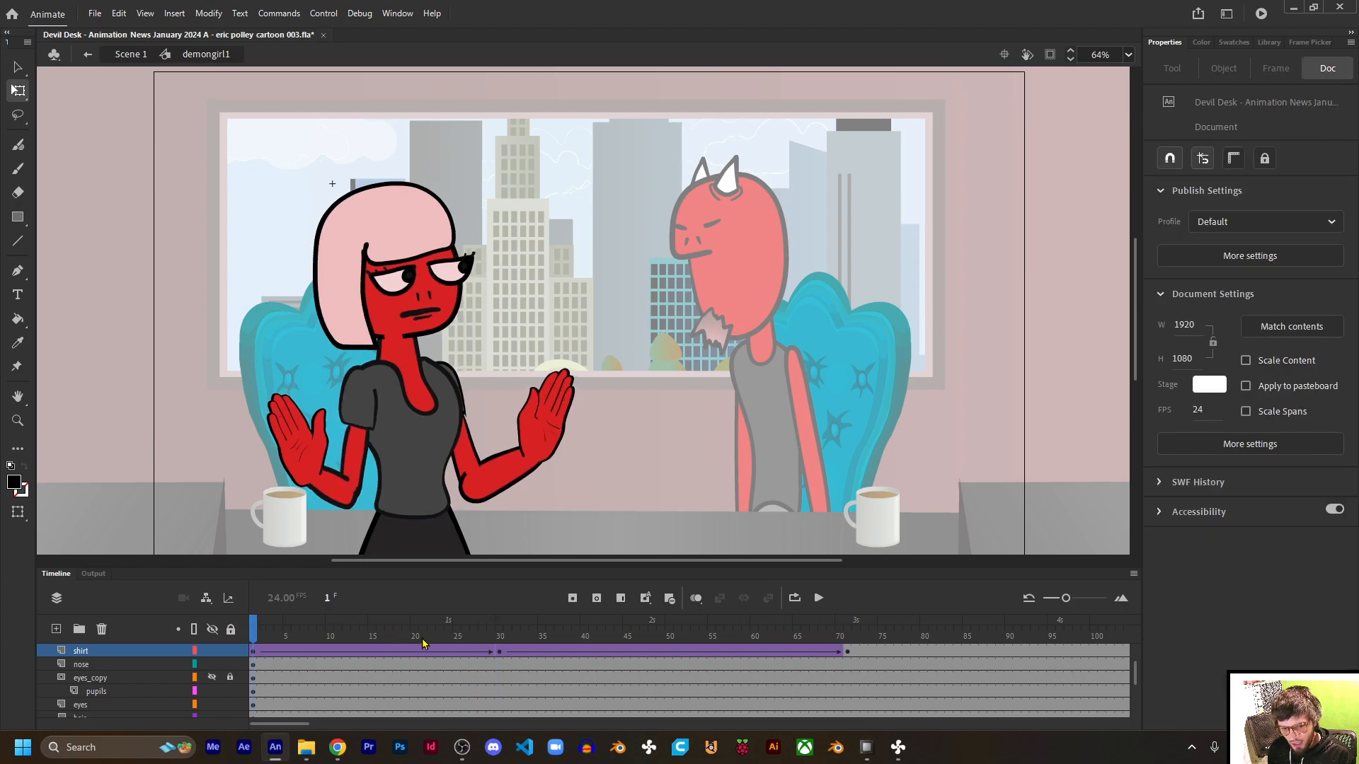
Step: Scrub forward through the timeline to find the frame where the girl starts talking
{"action": "left_click_drag", "start_coordinate": [286, 726], "coordinate": [309, 726]}
{"action": "left_click_drag", "start_coordinate": [494, 643], "coordinate": [676, 623]}
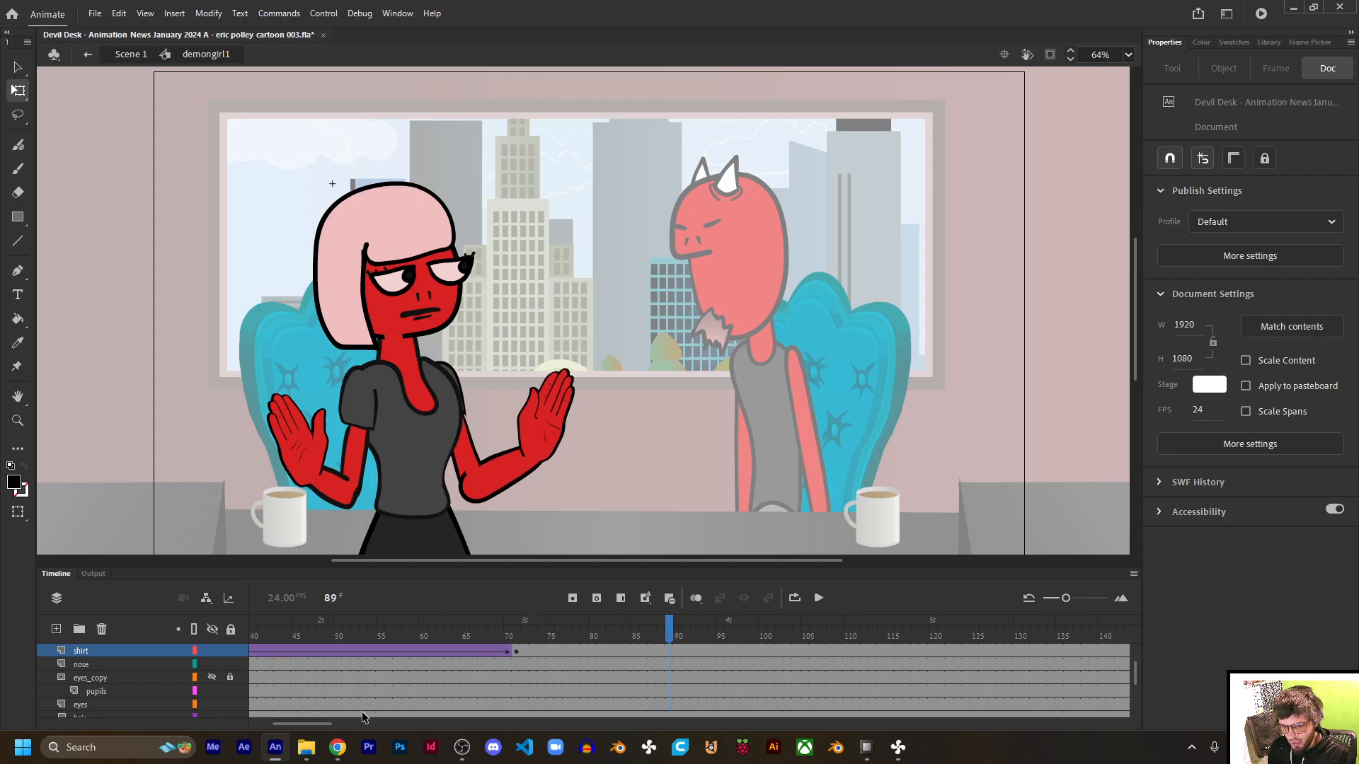
{"action": "left_click_drag", "start_coordinate": [303, 726], "coordinate": [318, 726]}
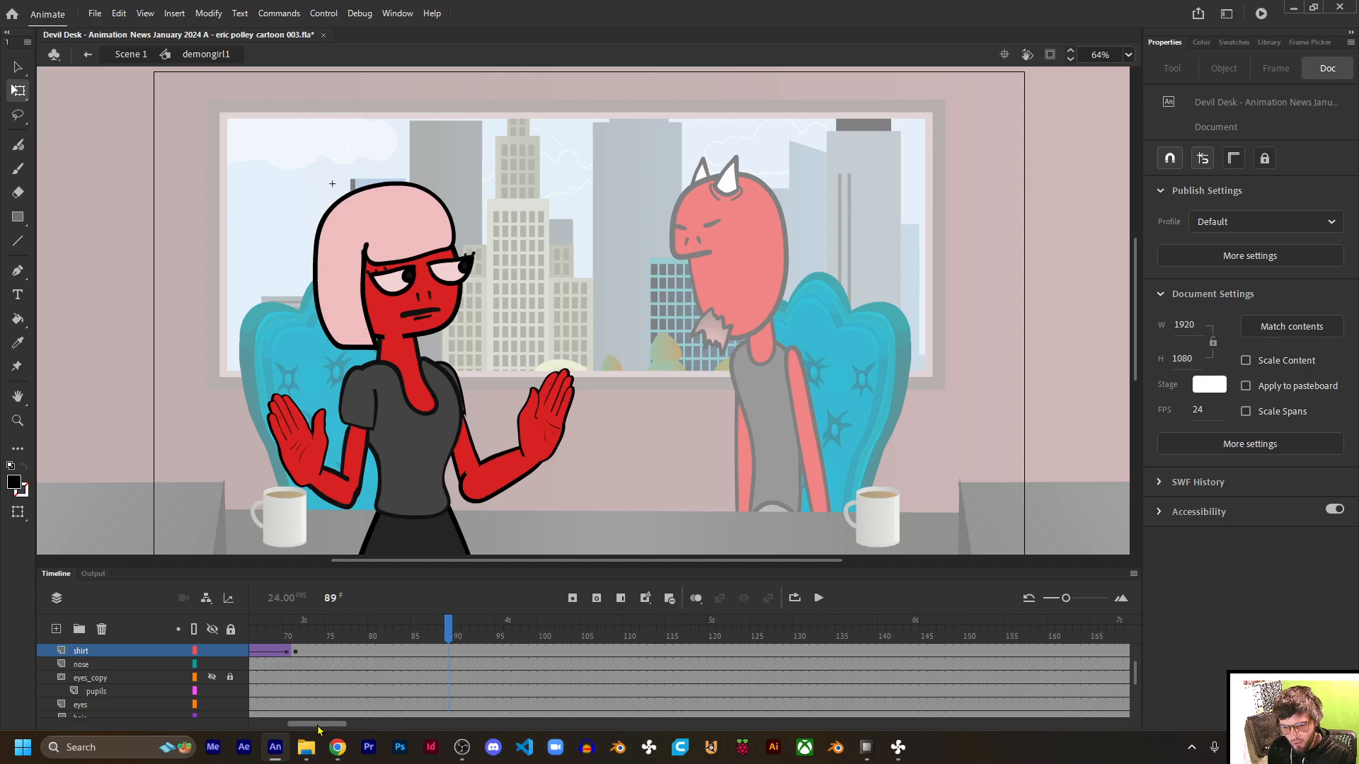
{"action": "left_click_drag", "start_coordinate": [531, 628], "coordinate": [568, 629]}
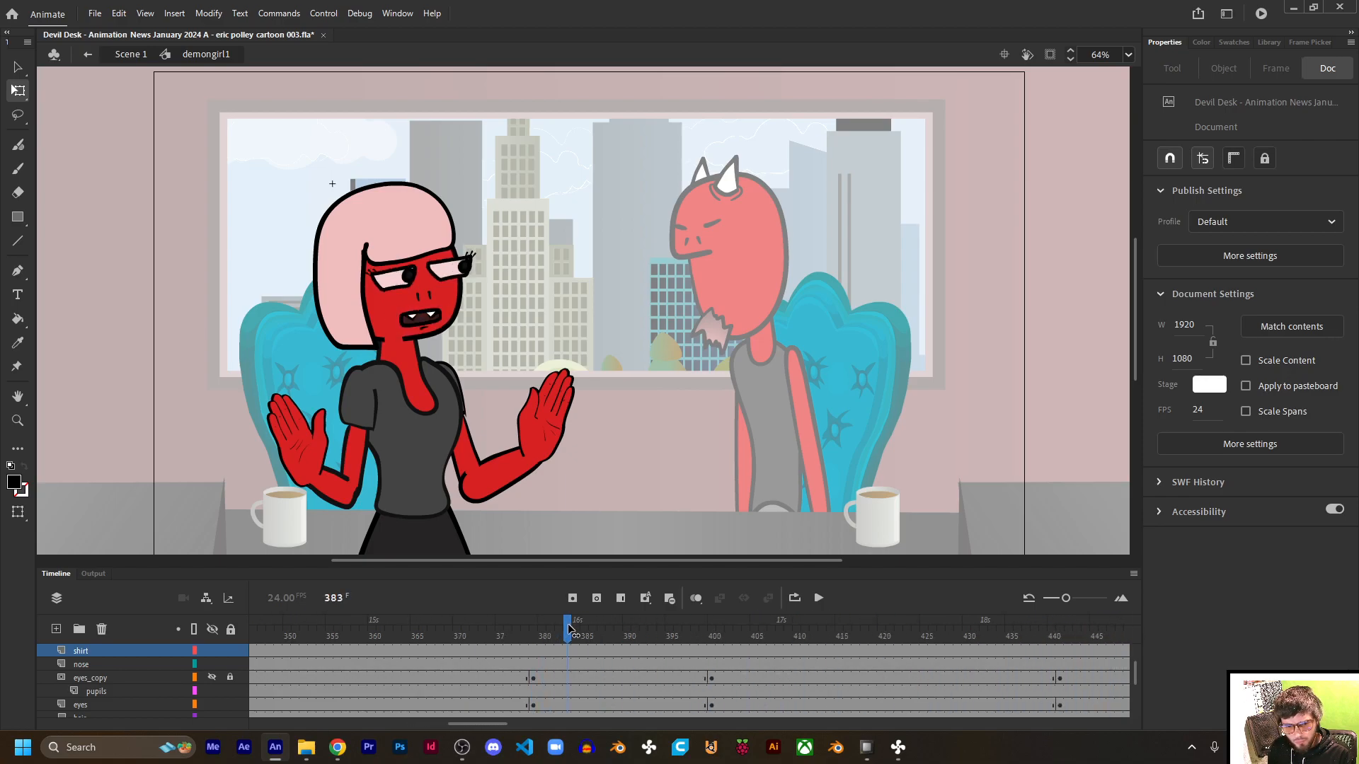
Step: Lock the hed layer and select the hed_controller layer
{"action": "left_click", "coordinate": [542, 706]}
{"action": "scroll", "coordinate": [520, 685], "scroll_direction": "down", "scroll_amount": 2}
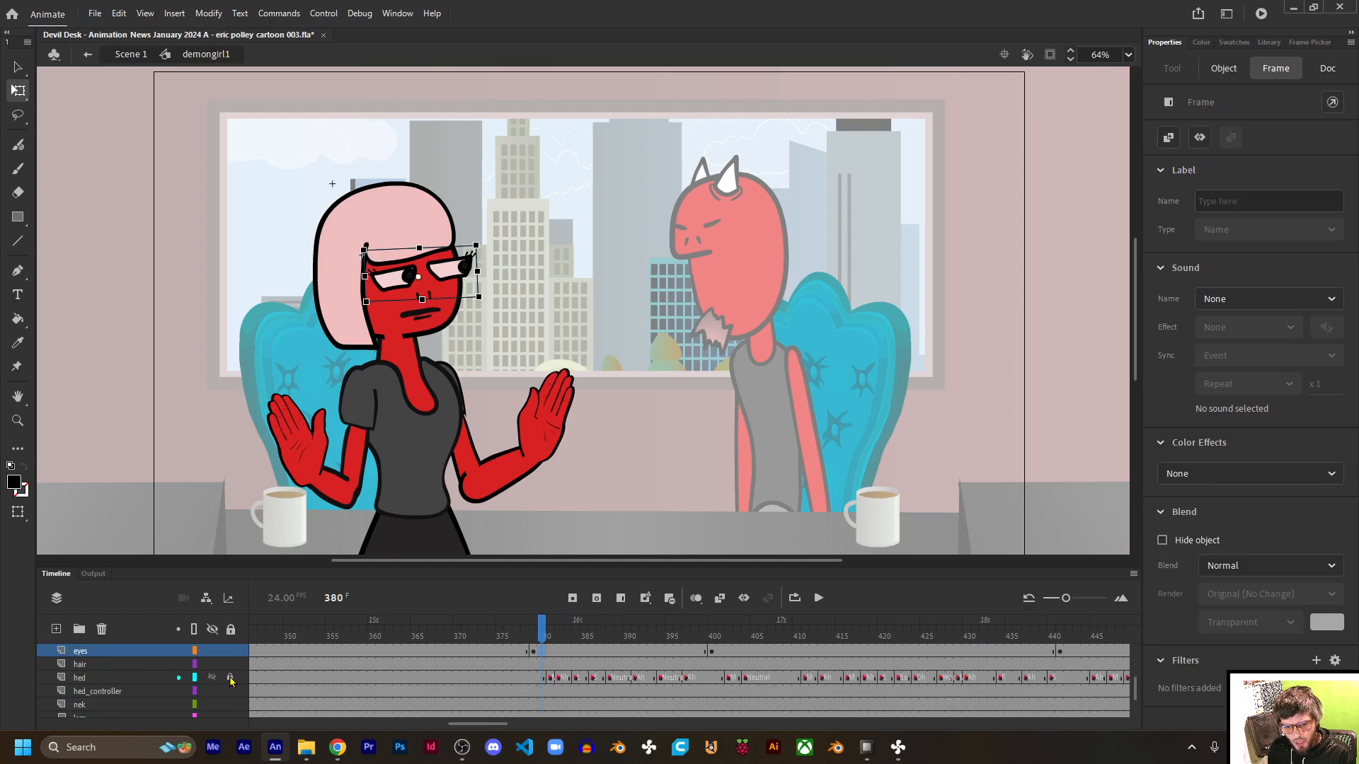
{"action": "left_click", "coordinate": [117, 699]}
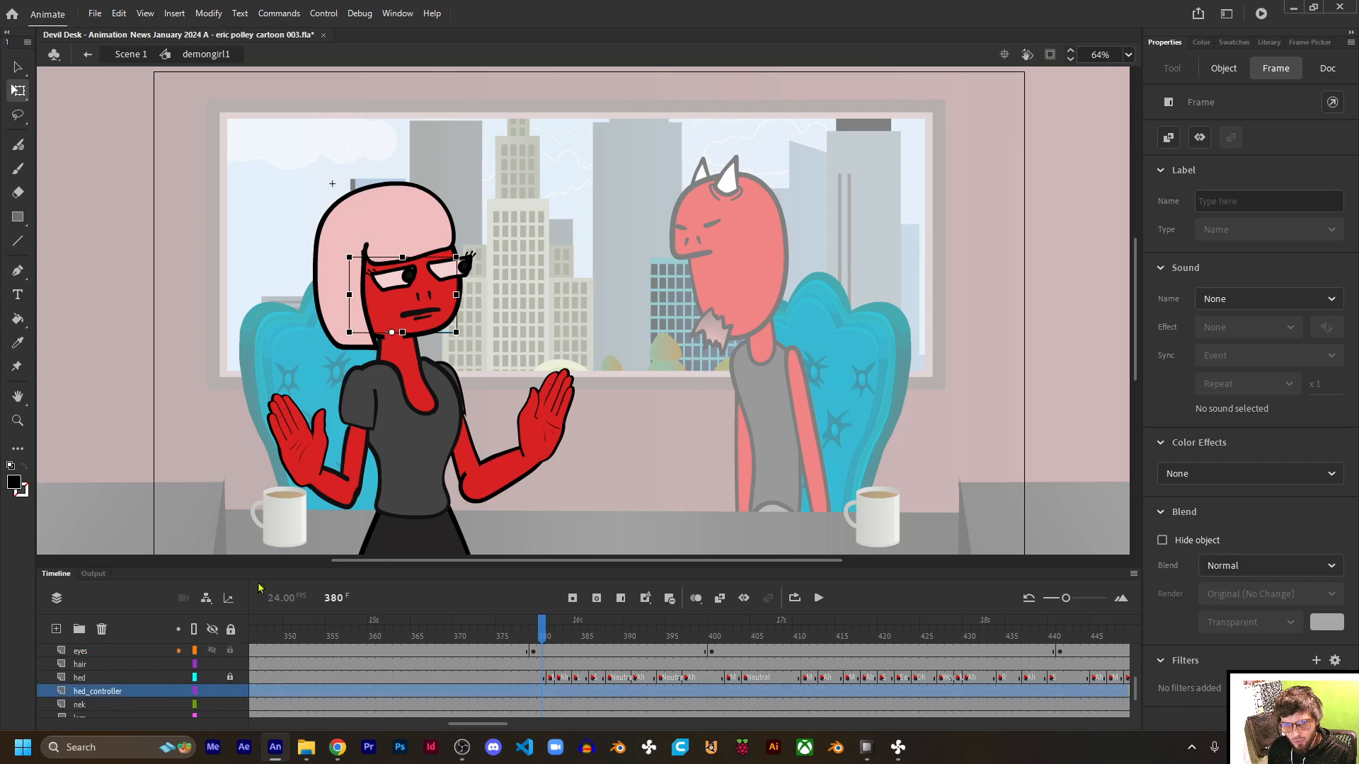
{"action": "left_click", "coordinate": [212, 678]}
{"action": "left_click", "coordinate": [215, 679]}
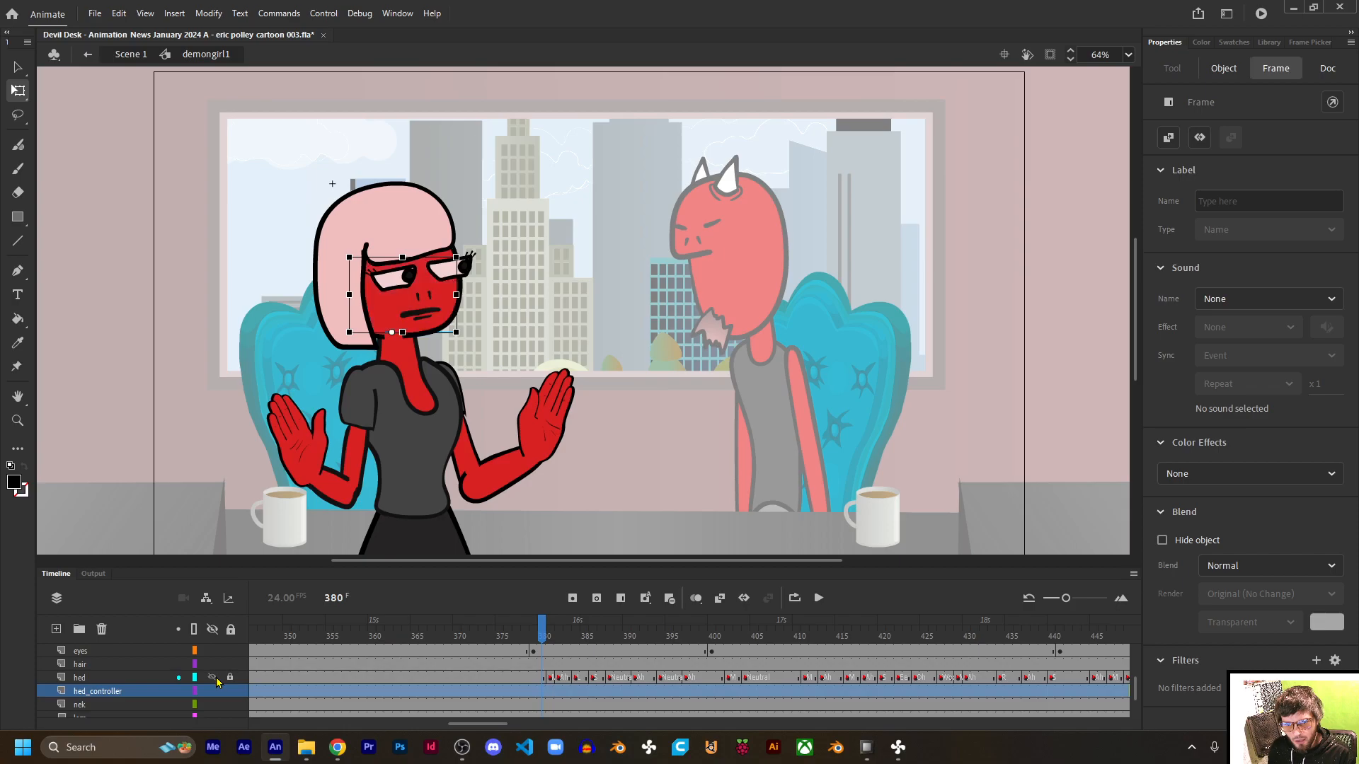
Step: Add shirt-layer keyframes at frames 366 and 414, and tilt the girl's torso slightly toward the other demon at frame 414
{"action": "left_click", "coordinate": [525, 639]}
{"action": "mouse_move", "coordinate": [524, 639]}
{"action": "left_mouse_down"}
{"action": "mouse_move", "coordinate": [563, 635]}
{"action": "mouse_move", "coordinate": [537, 635]}
{"action": "left_mouse_up"}
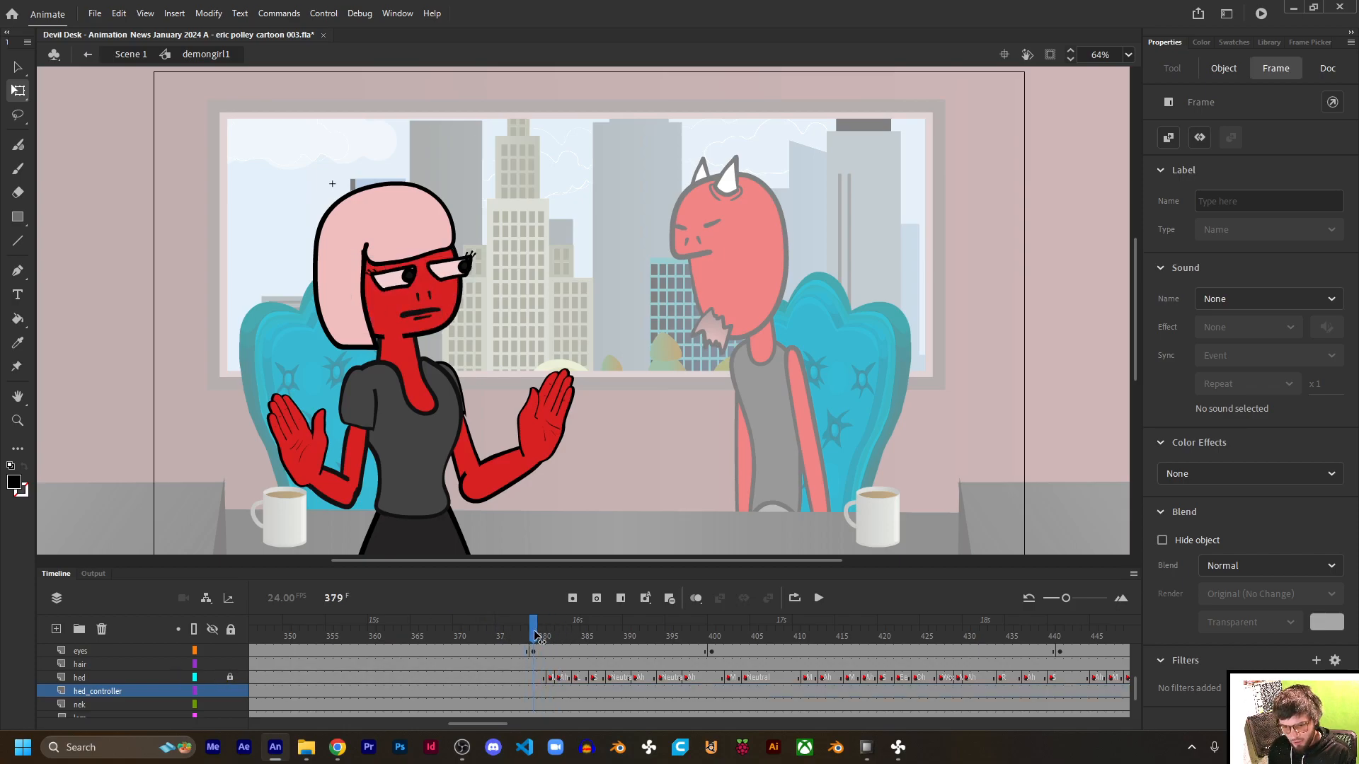
{"action": "left_click", "coordinate": [389, 436]}
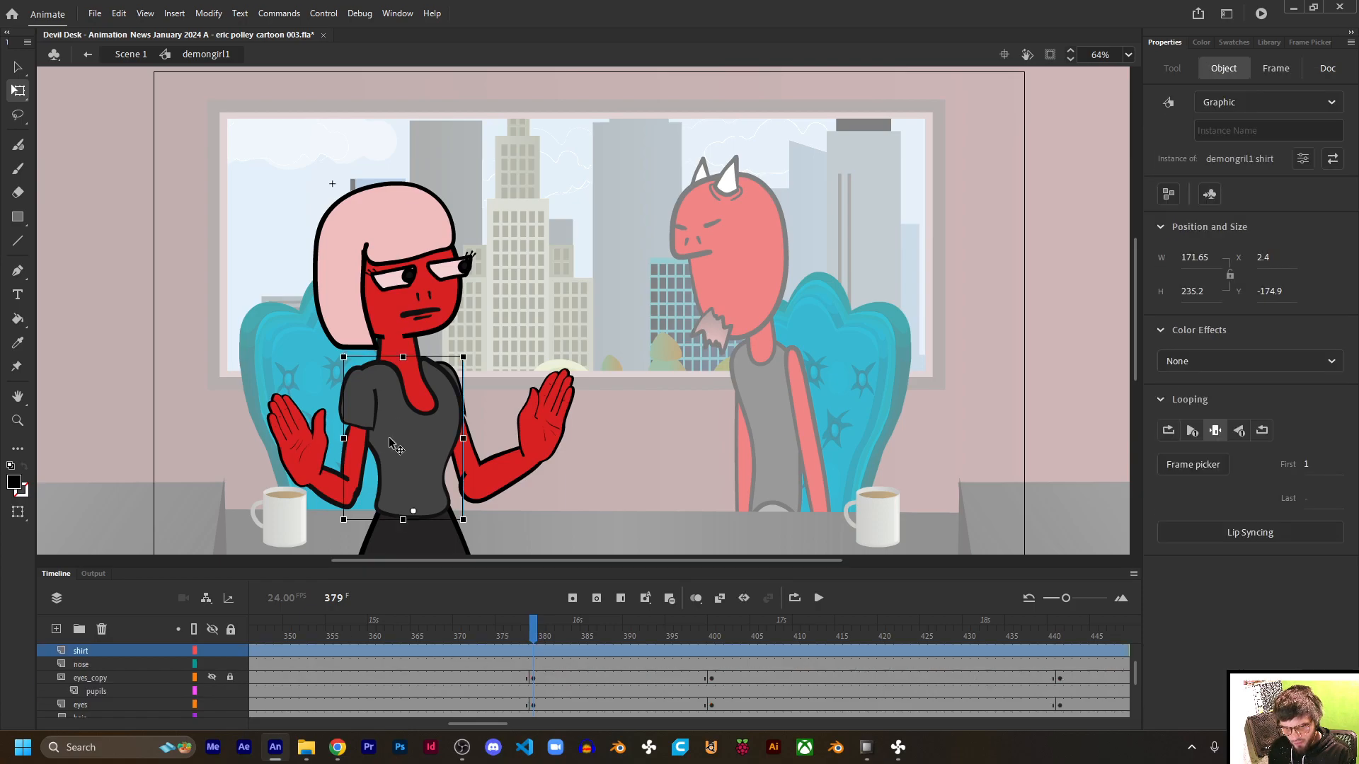
{"action": "left_click", "coordinate": [531, 651]}
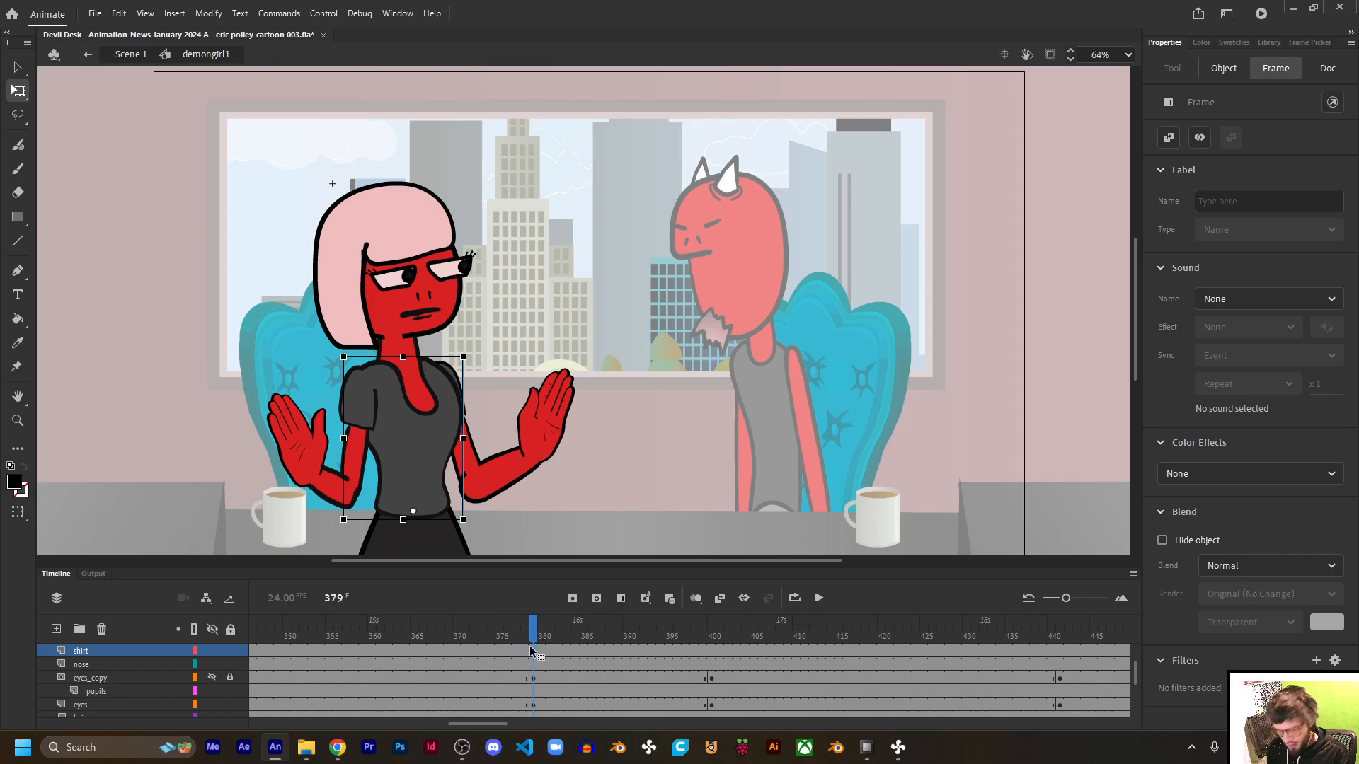
{"action": "left_click", "coordinate": [473, 652]}
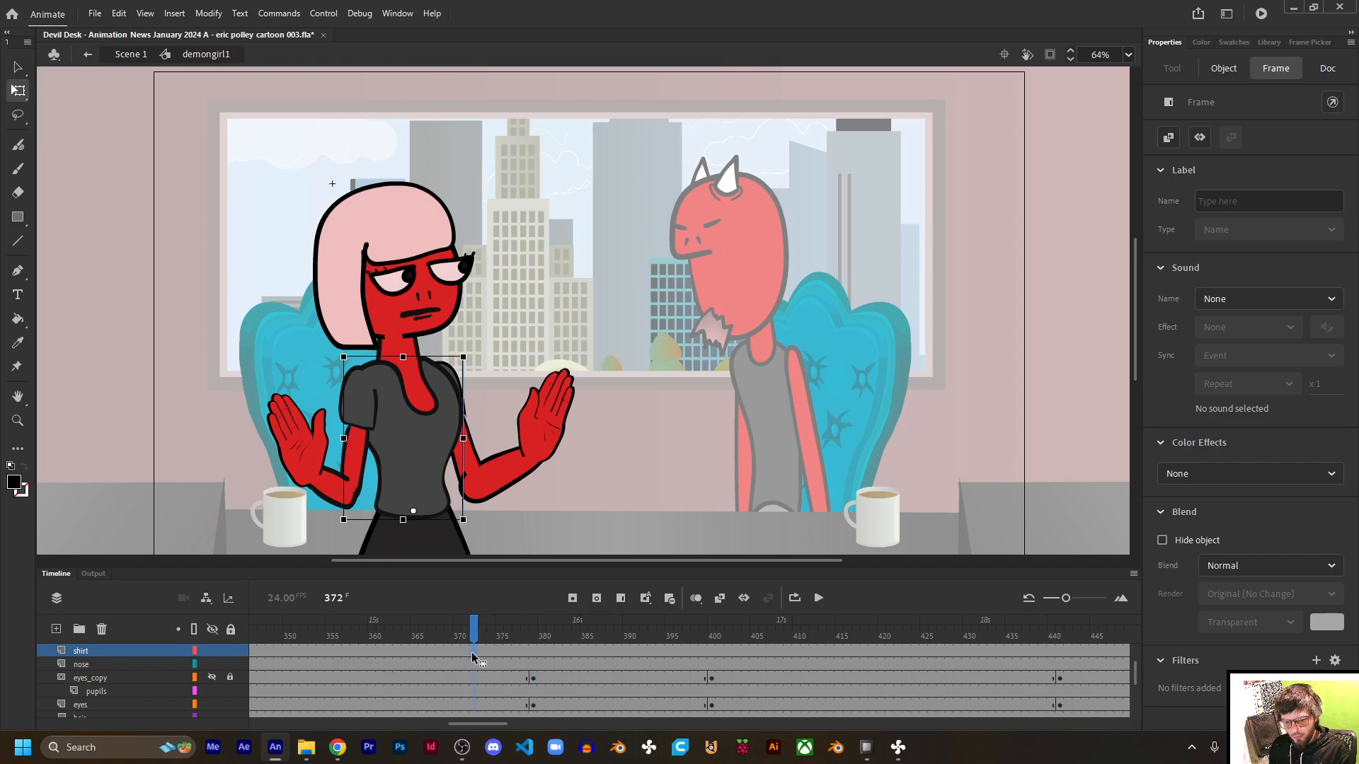
{"action": "left_click", "coordinate": [419, 651]}
{"action": "key", "text": "F6"}
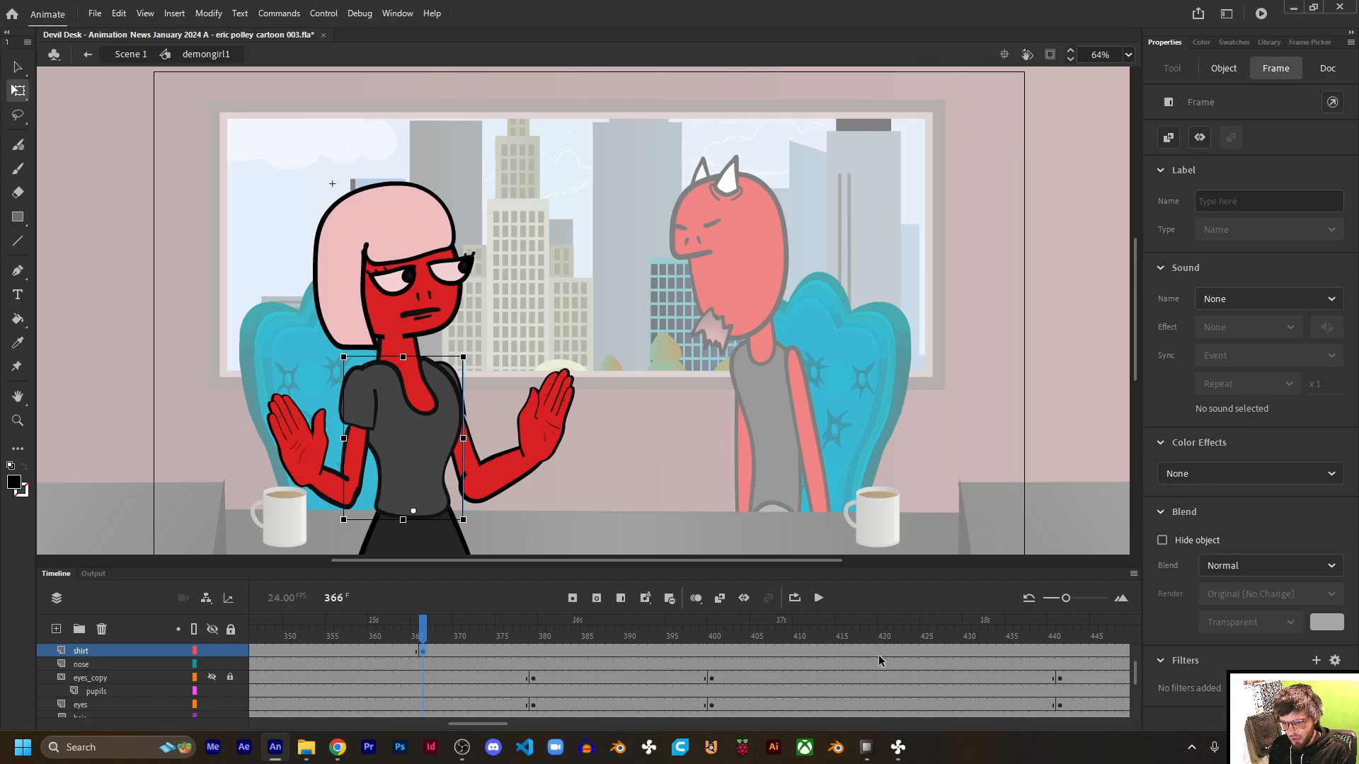
{"action": "left_click", "coordinate": [830, 653]}
{"action": "key", "text": "F6"}
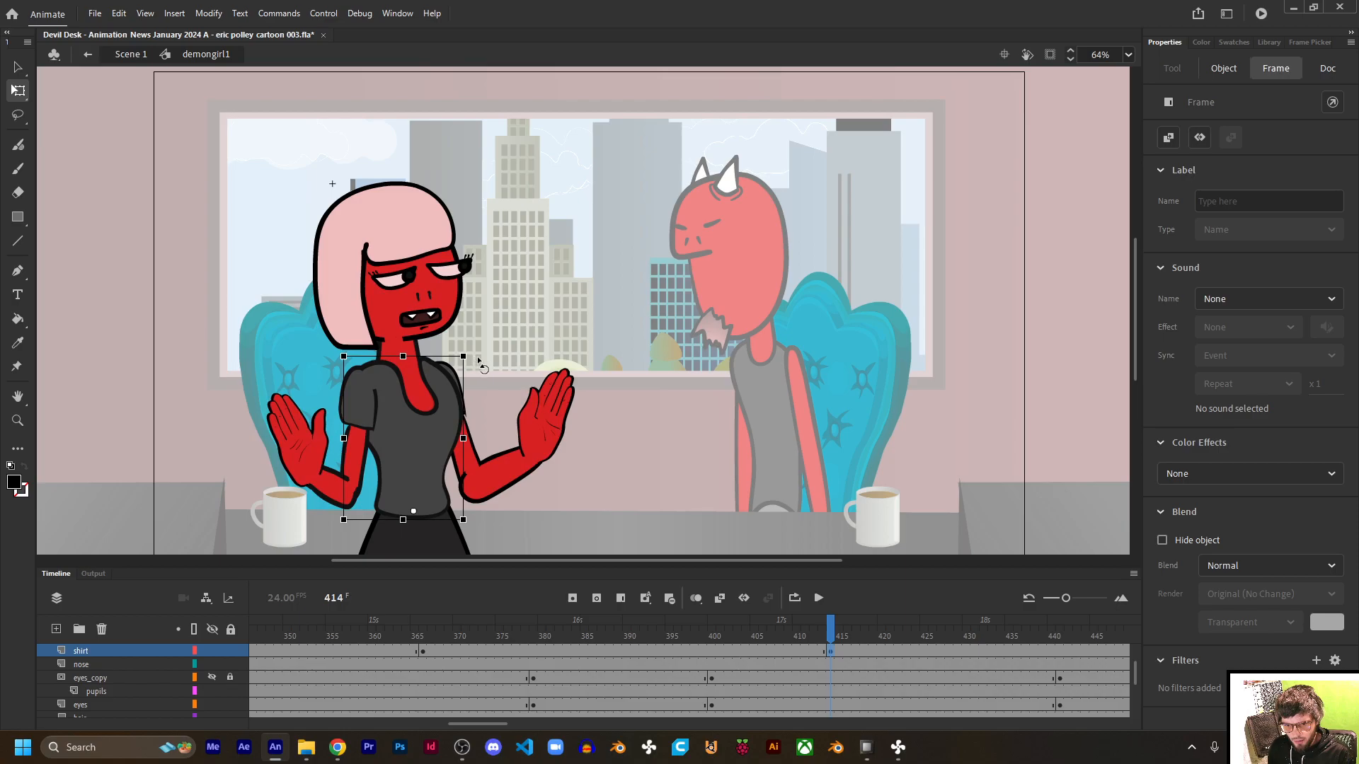
{"action": "left_click_drag", "start_coordinate": [479, 360], "coordinate": [482, 361]}
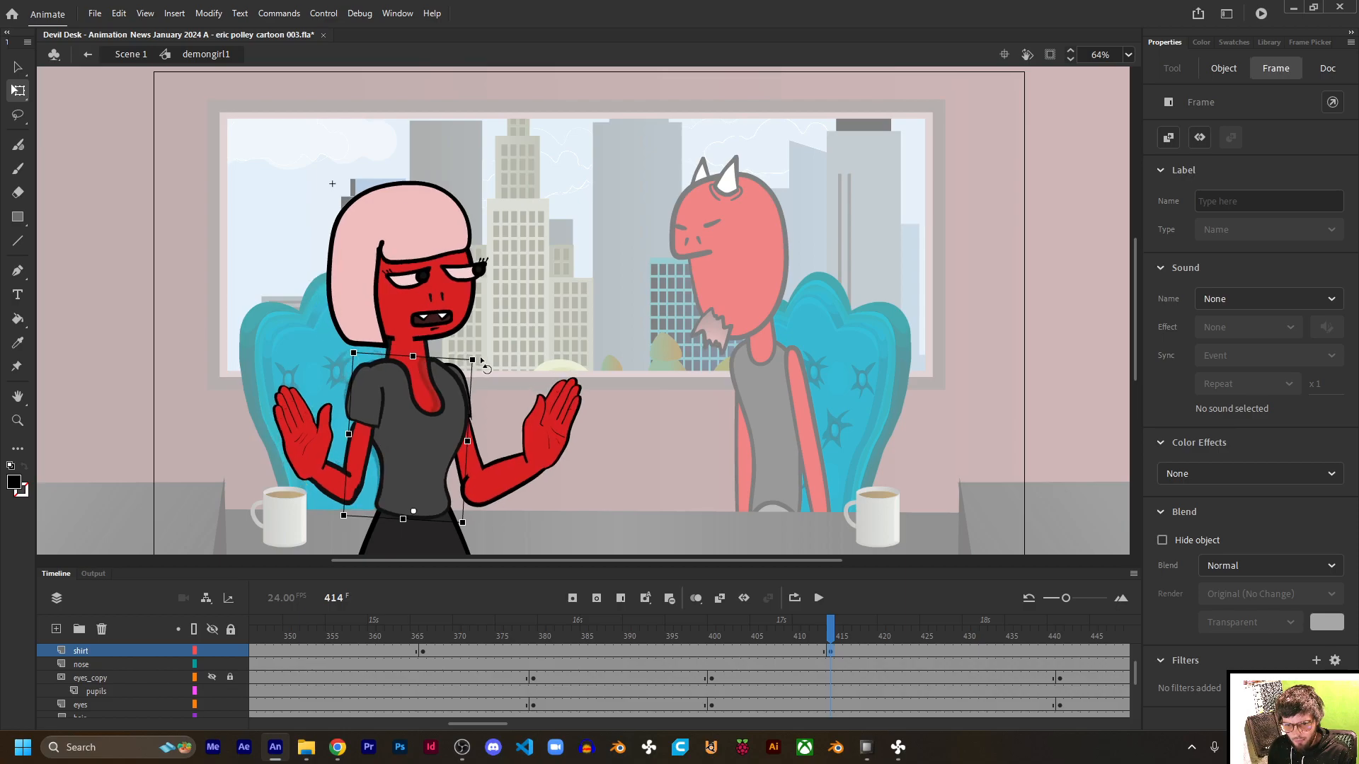
Step: Apply a classic tween with Cubic Ease In Out between shirt frames 366 and 414, and scrub through the lean
{"action": "left_click", "coordinate": [703, 651]}
{"action": "key", "text": "F4"}
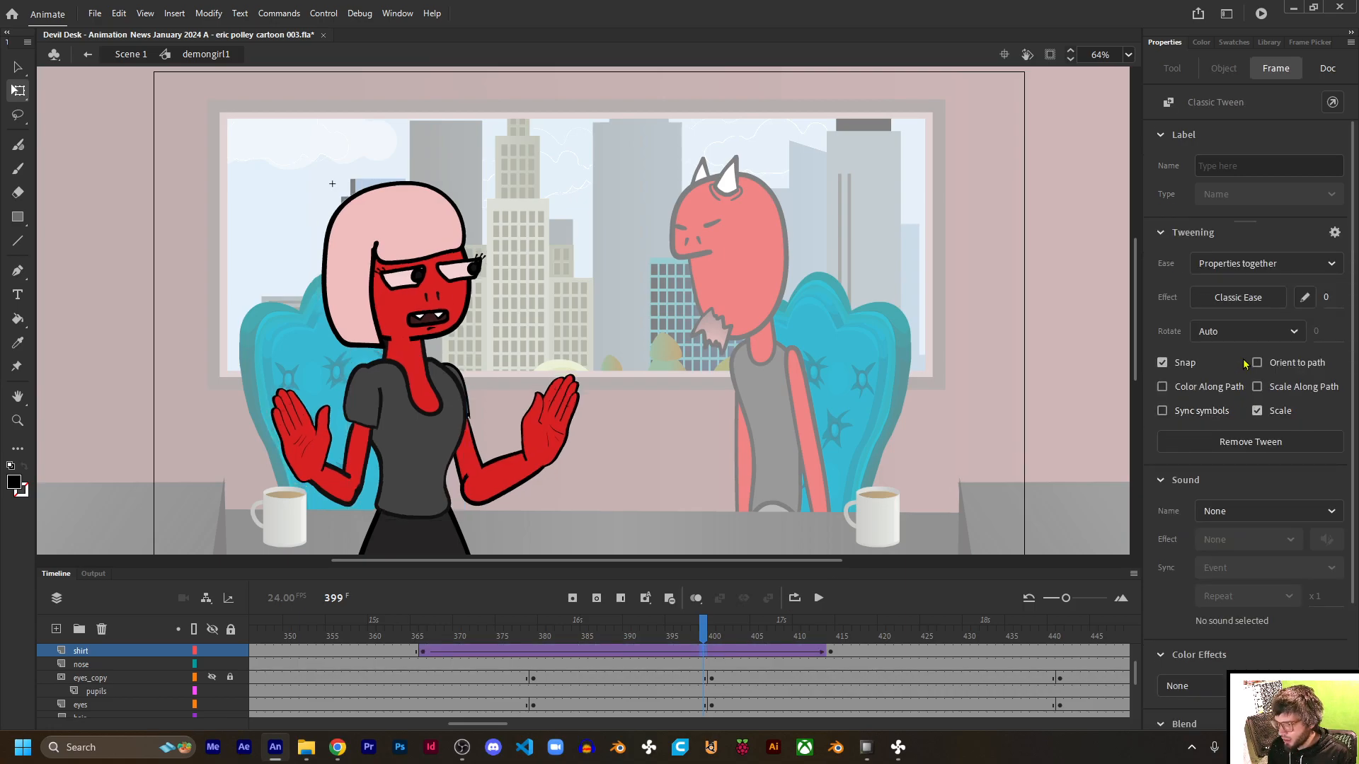
{"action": "left_click", "coordinate": [1238, 296]}
{"action": "mouse_move", "coordinate": [917, 424]}
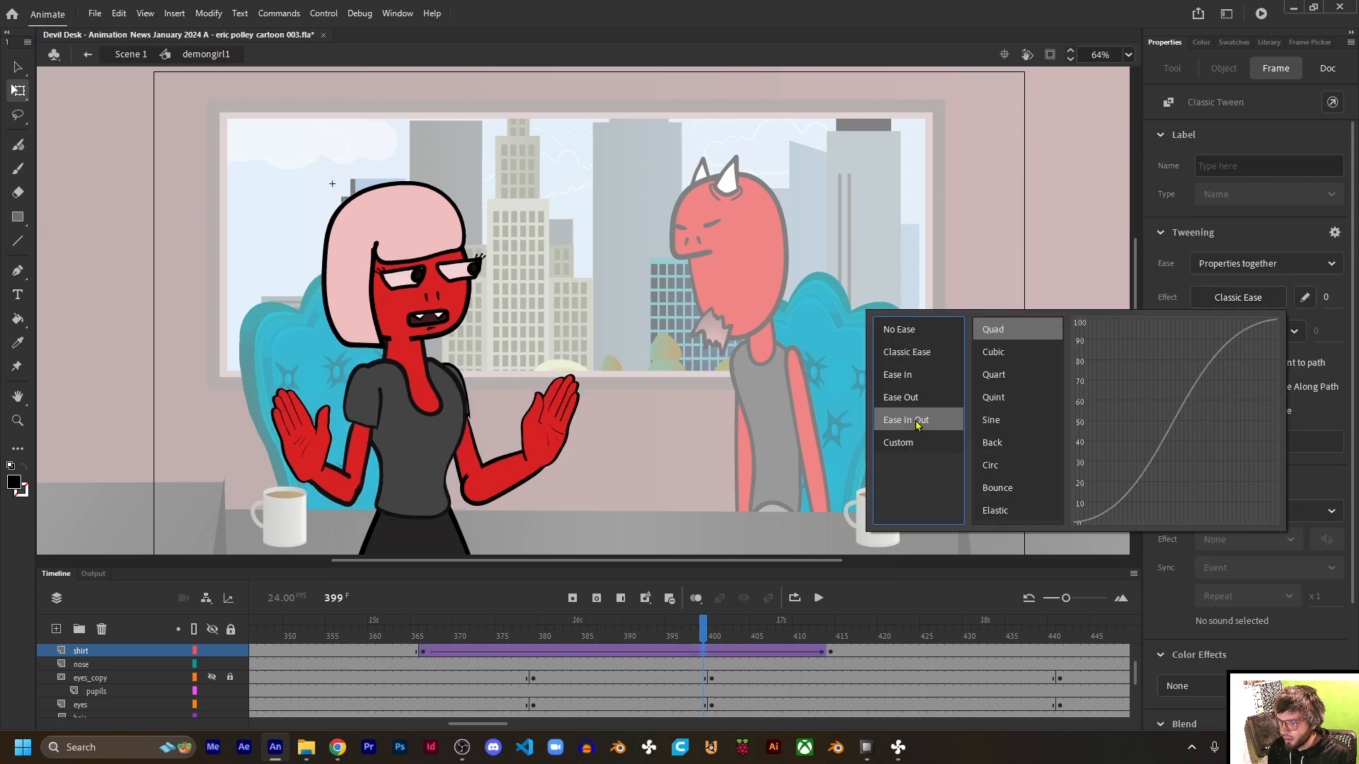
{"action": "double_click", "coordinate": [1004, 354]}
{"action": "left_click_drag", "start_coordinate": [428, 629], "coordinate": [890, 621]}
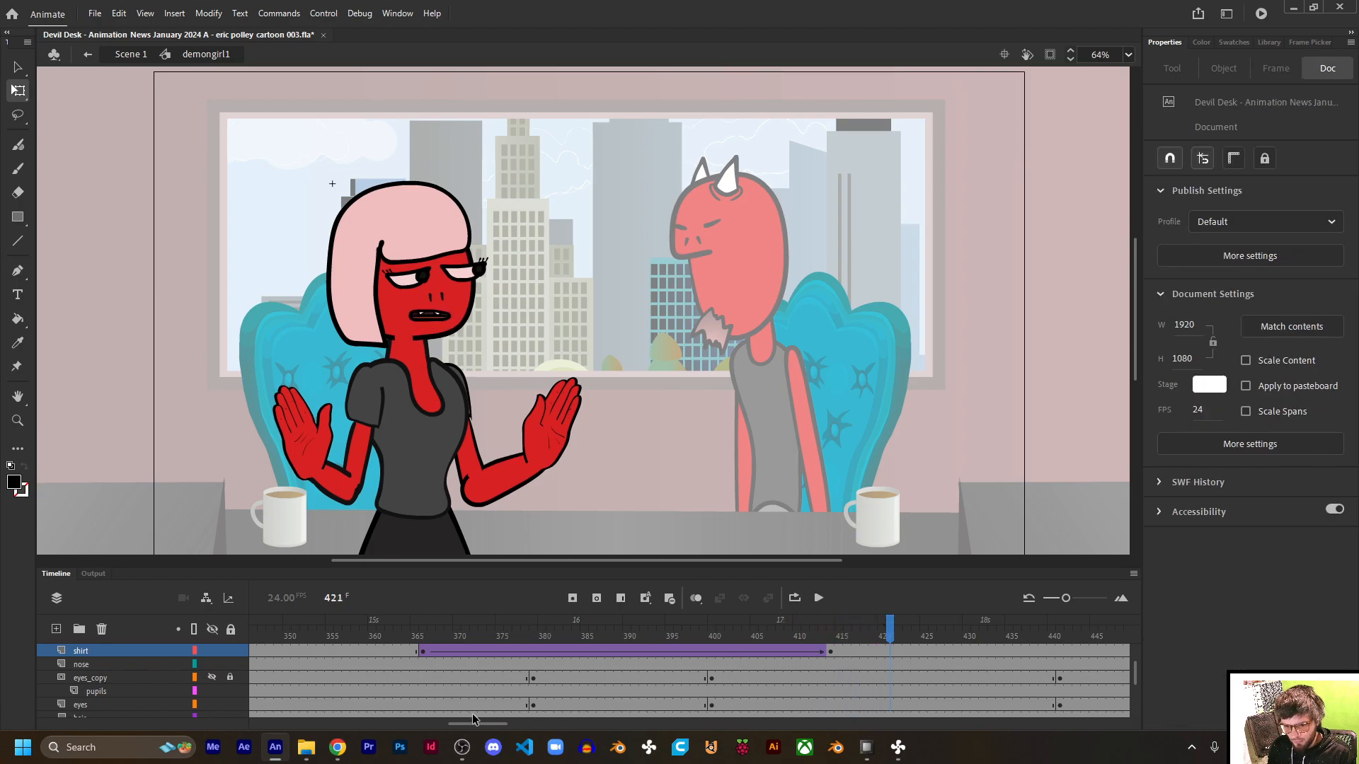
Step: Add shirt-layer keyframes at frames 425 and 467, and rotate the torso back toward upright at frame 467
{"action": "left_click_drag", "start_coordinate": [494, 725], "coordinate": [526, 726]}
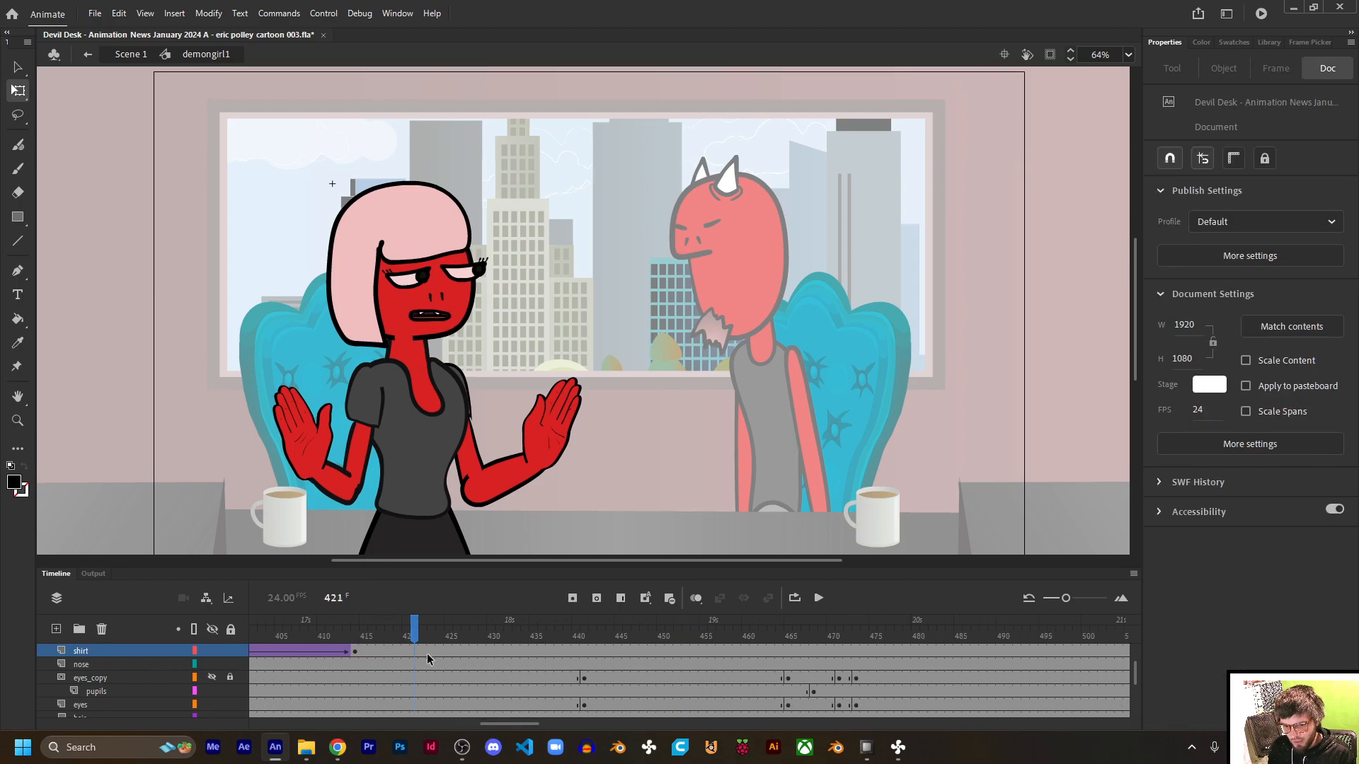
{"action": "left_click", "coordinate": [449, 653]}
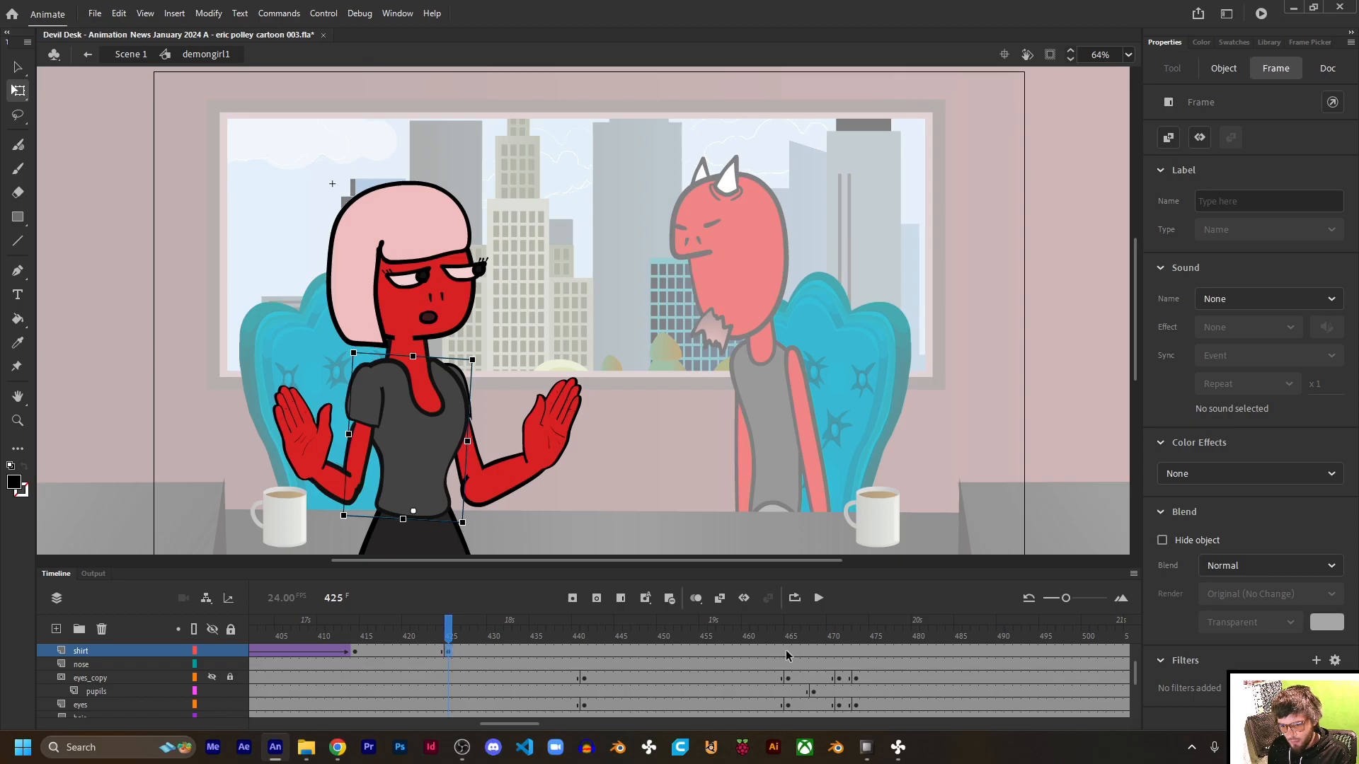
{"action": "left_click", "coordinate": [805, 649]}
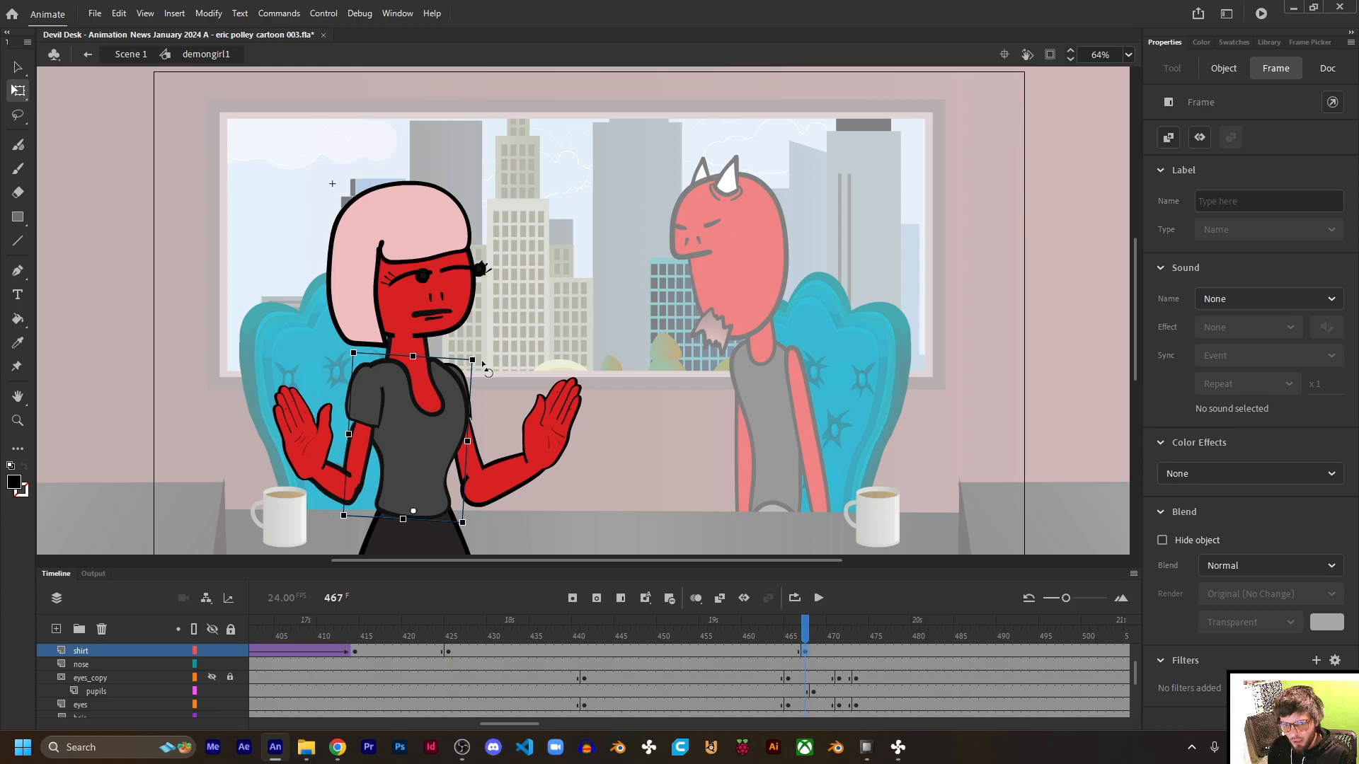
{"action": "left_click_drag", "start_coordinate": [484, 359], "coordinate": [479, 353]}
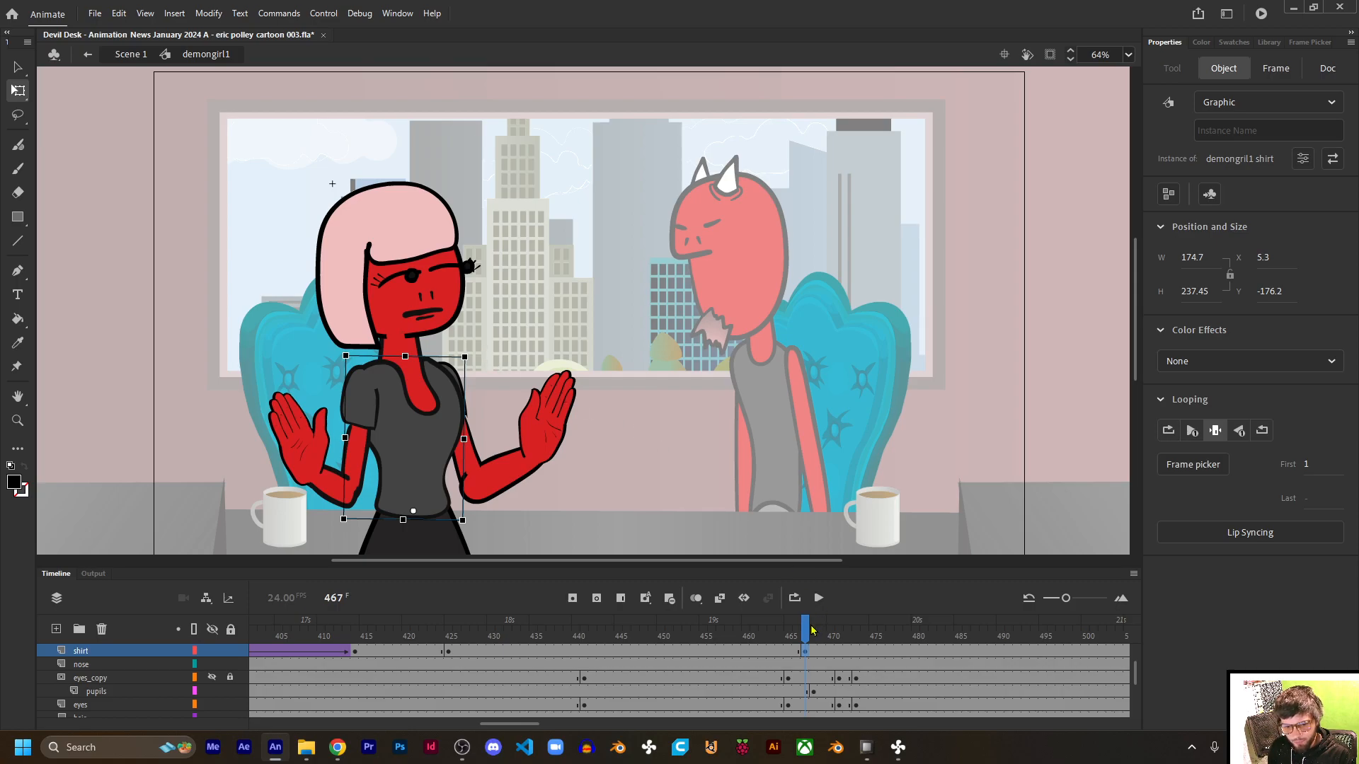
Step: Show the eyes_copy layer, lock the pupils layer, and scrub past frame 467 to check the eyes
{"action": "left_click", "coordinate": [214, 680]}
{"action": "left_click", "coordinate": [231, 692]}
{"action": "left_click_drag", "start_coordinate": [808, 640], "coordinate": [852, 631]}
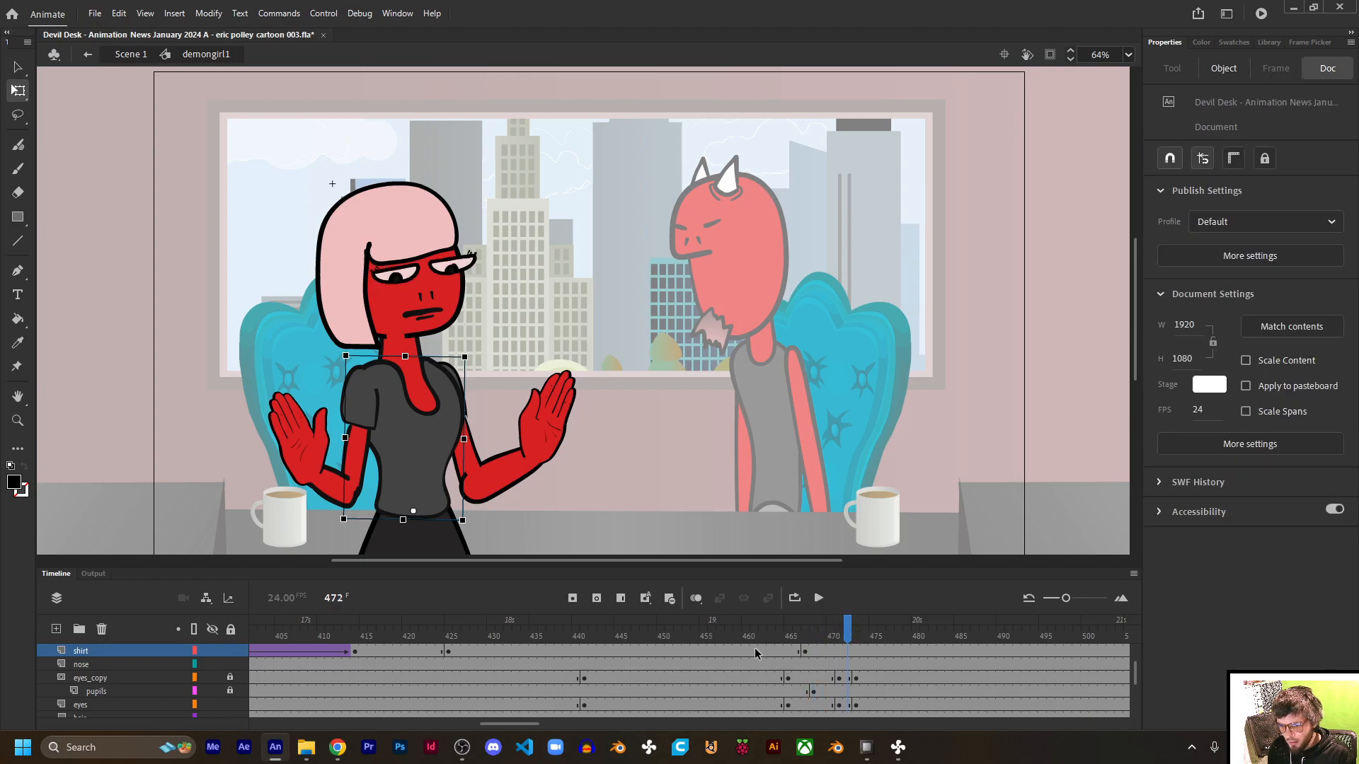
Step: Create a classic tween on the shirt layer between frames 425 and 467 and scrub through the return movement
{"action": "left_click", "coordinate": [721, 653]}
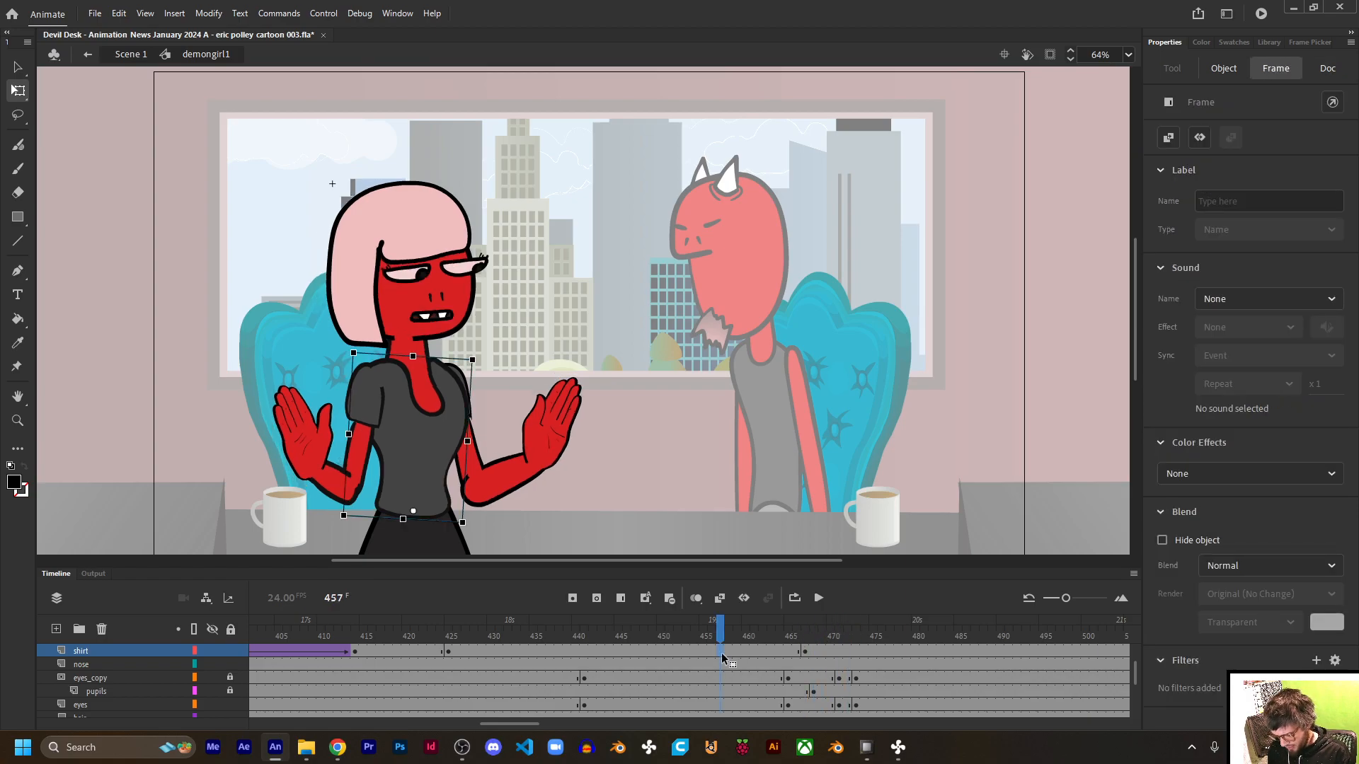
{"action": "key", "text": "F3"}
{"action": "left_click_drag", "start_coordinate": [589, 639], "coordinate": [911, 635]}
Step: Add shirt-layer keyframes at frames 475 and 517, and tilt the torso toward the other demon at frame 517
{"action": "left_click_drag", "start_coordinate": [517, 724], "coordinate": [548, 725]}
{"action": "left_click_drag", "start_coordinate": [432, 630], "coordinate": [671, 641]}
{"action": "left_click", "coordinate": [398, 651]}
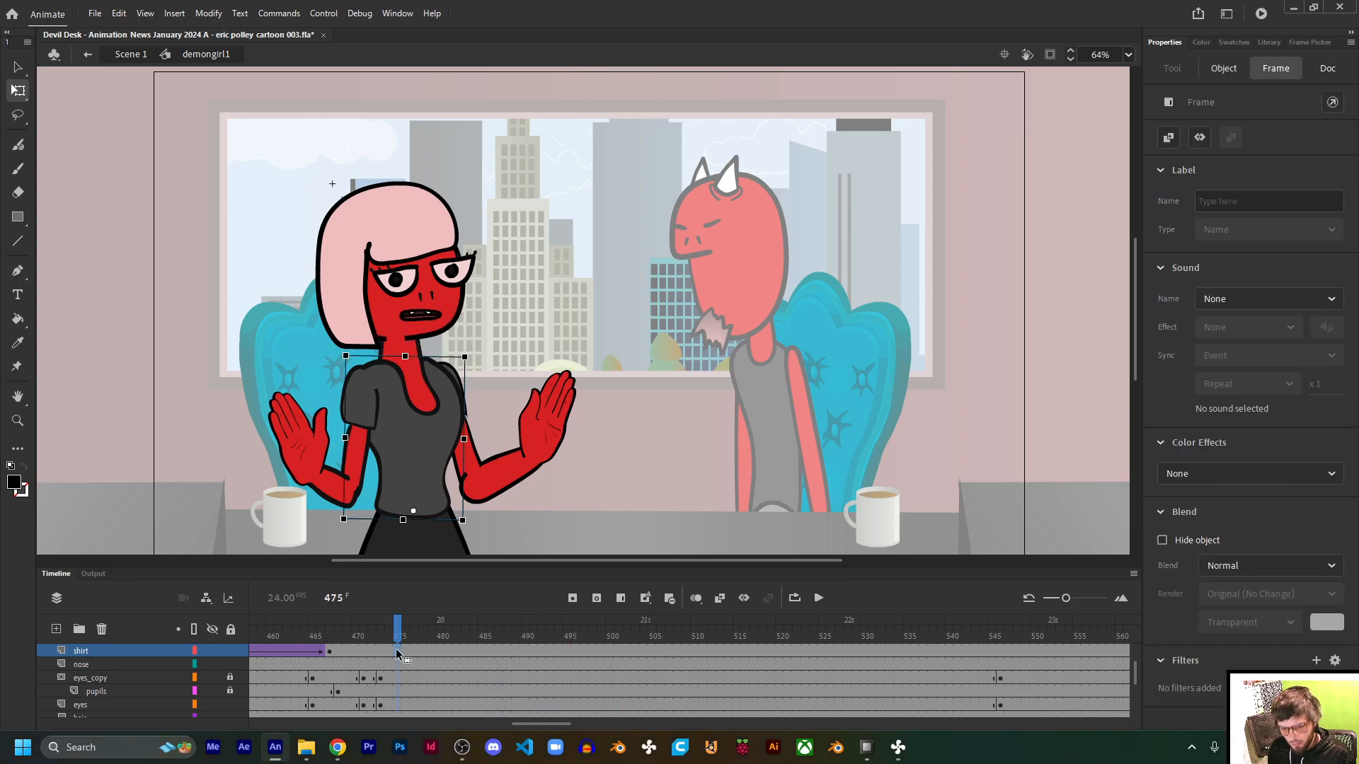
{"action": "key", "text": "F6"}
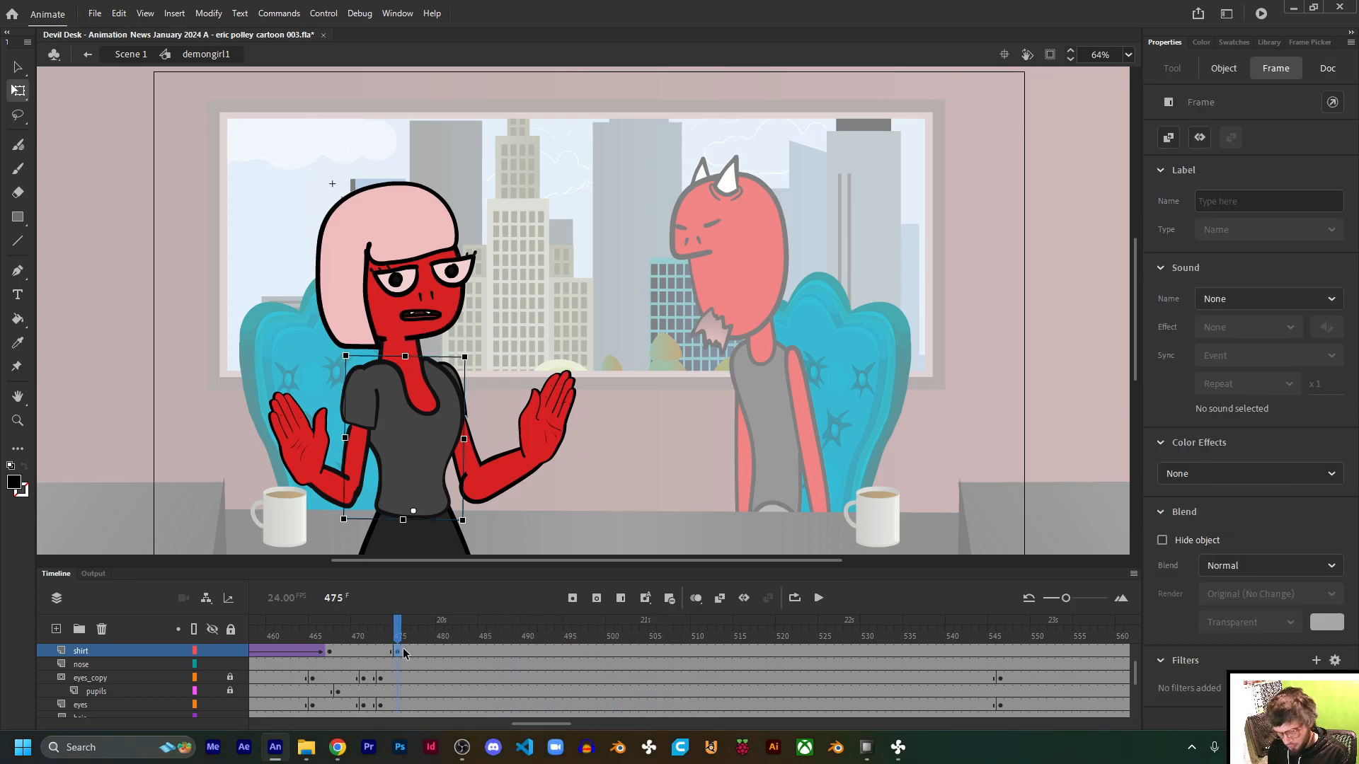
{"action": "left_click", "coordinate": [753, 650]}
{"action": "key", "text": "F6"}
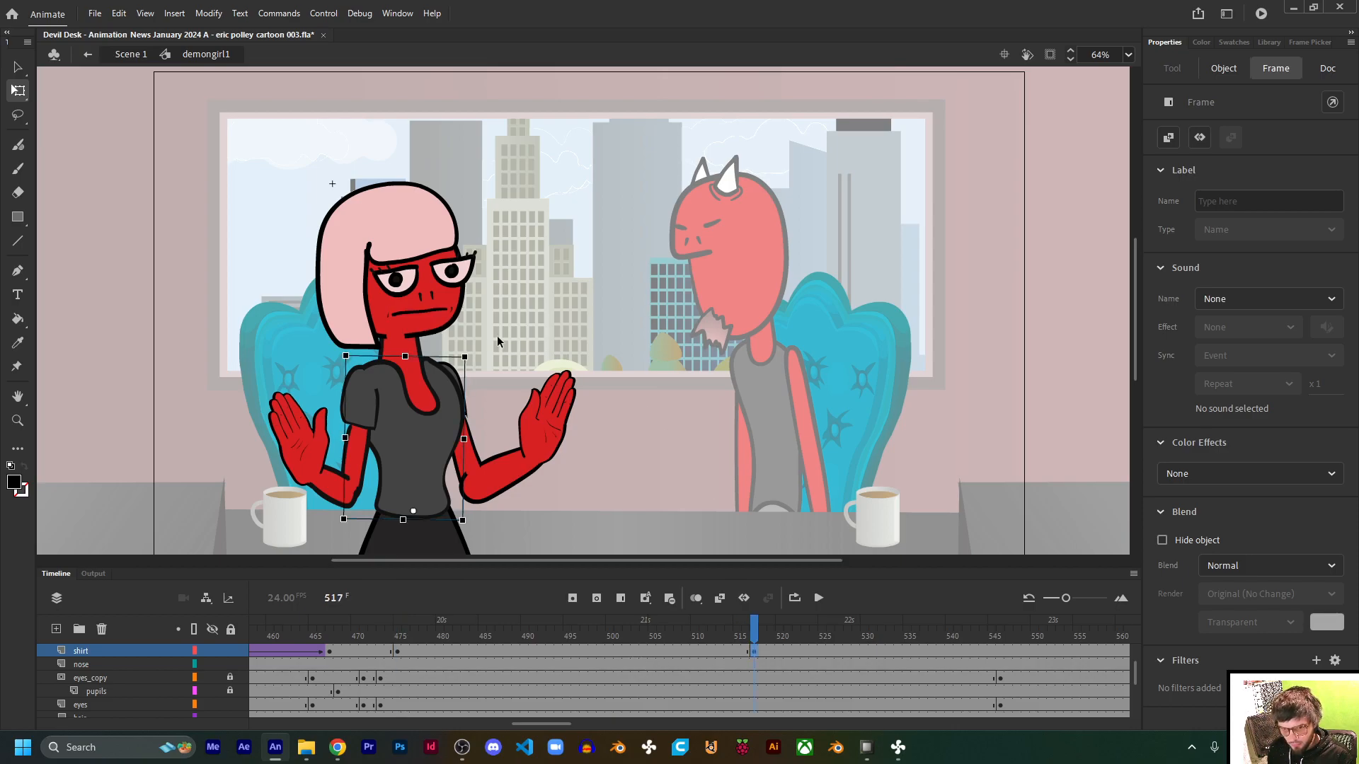
{"action": "left_click_drag", "start_coordinate": [475, 361], "coordinate": [484, 362]}
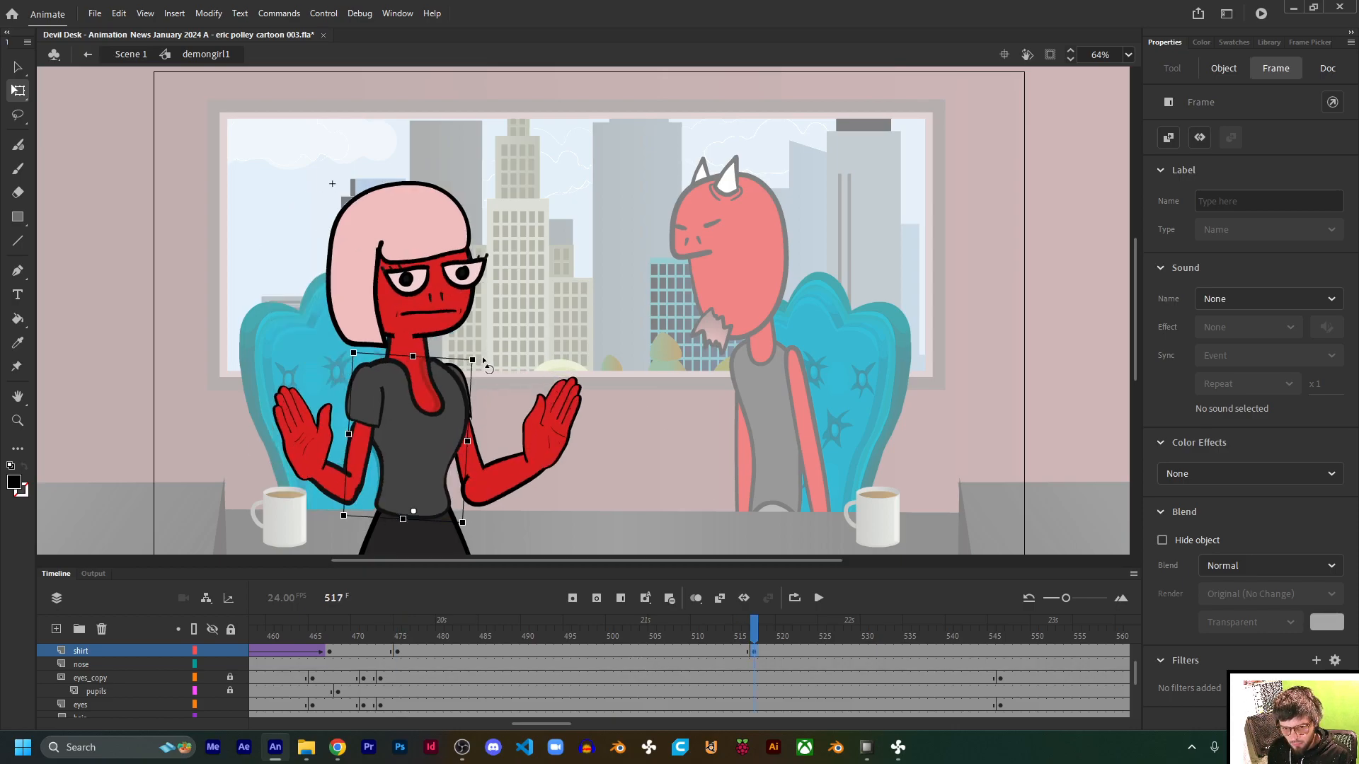
Step: Apply a classic tween with Cubic Ease-In between shirt frames 475 and 517, and play back the movement
{"action": "left_click", "coordinate": [624, 647]}
{"action": "key", "text": "F3"}
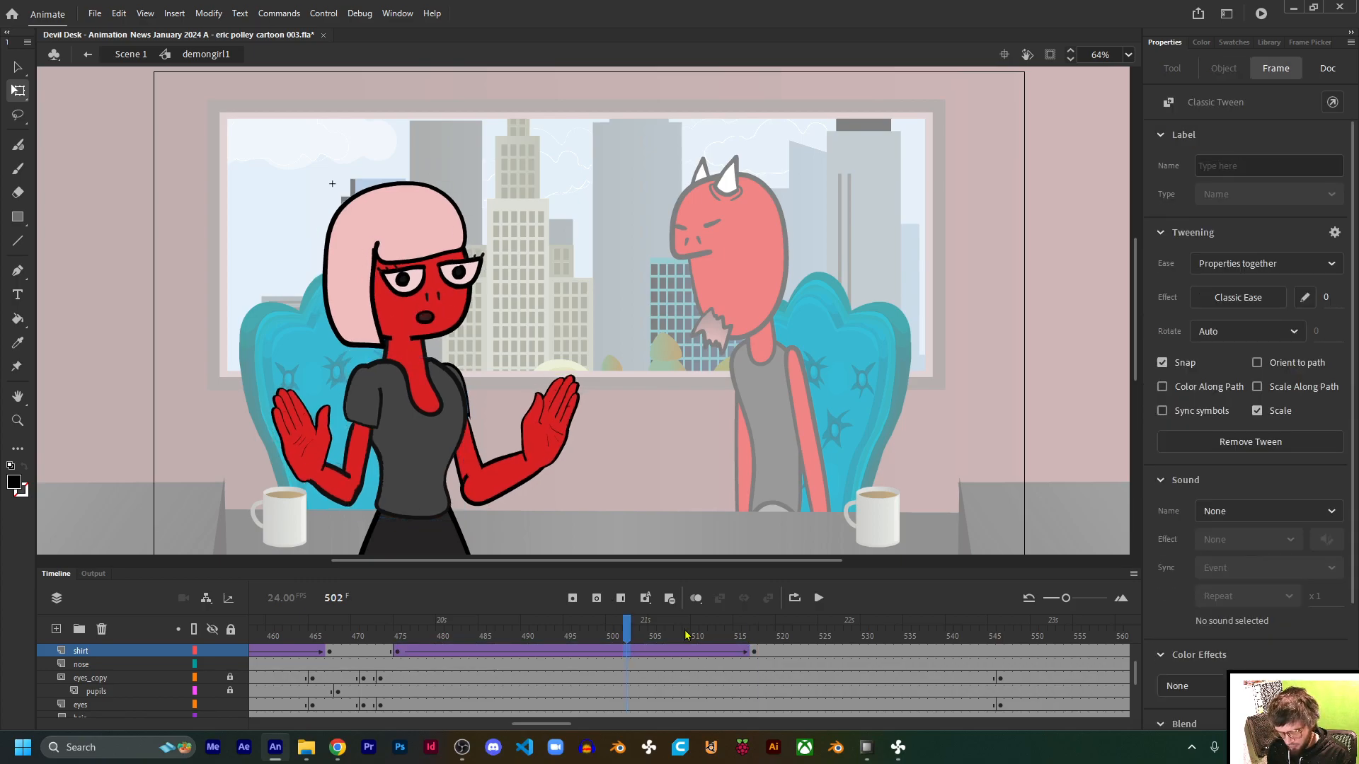
{"action": "left_click", "coordinate": [1244, 299]}
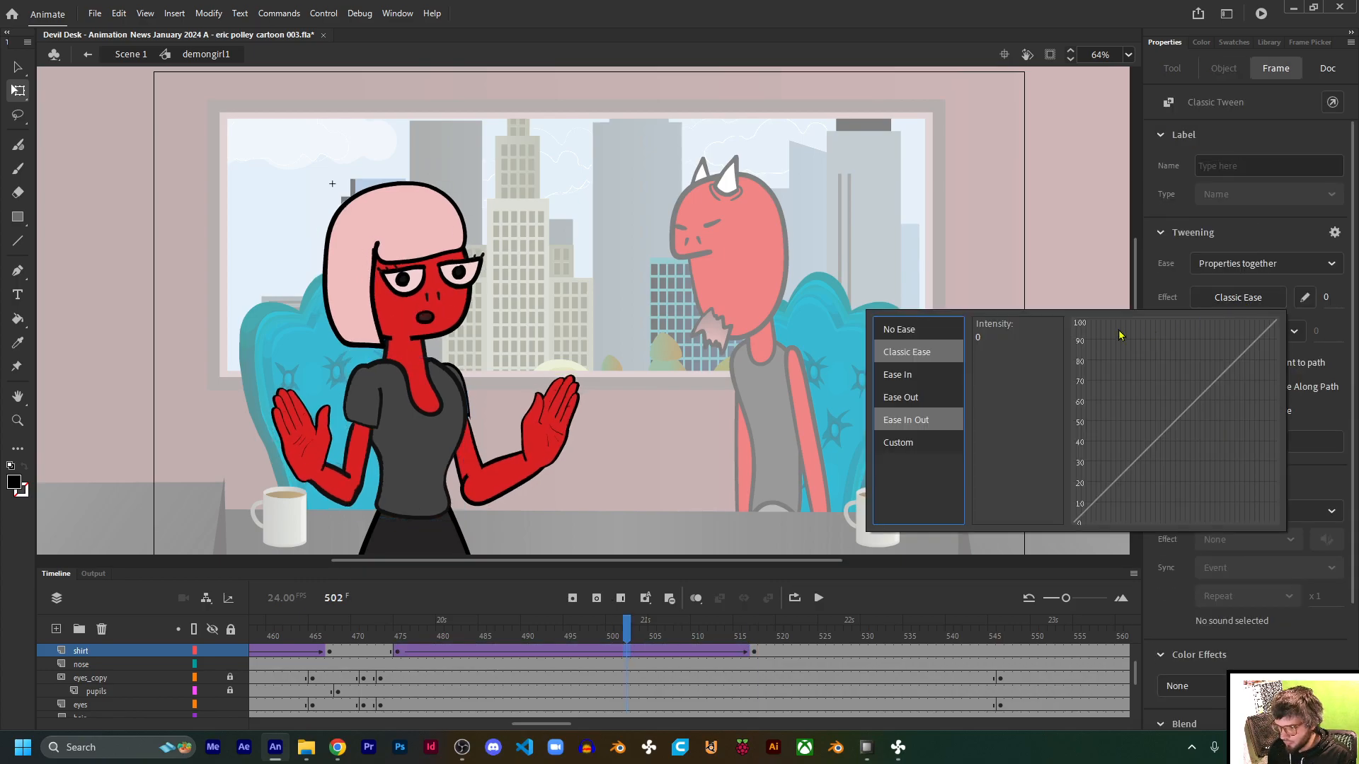
{"action": "left_click", "coordinate": [909, 420]}
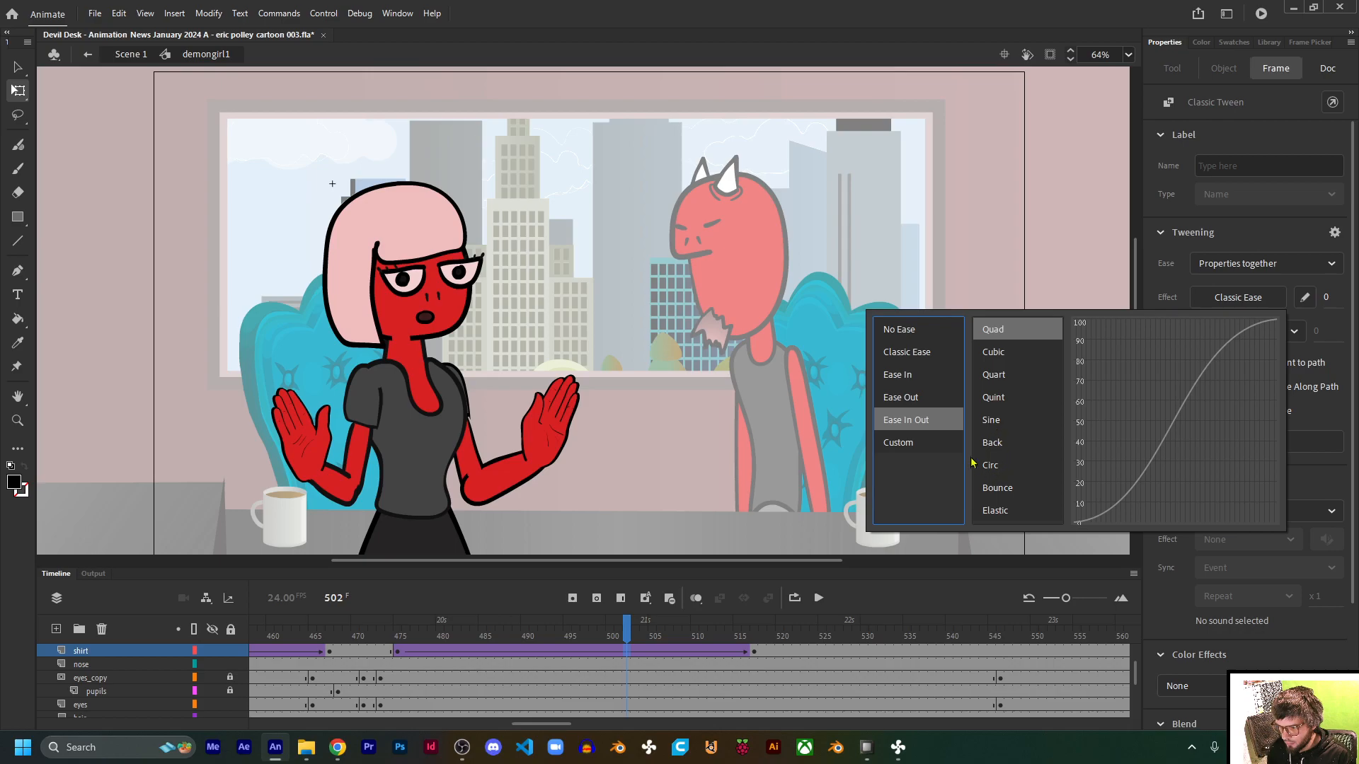
{"action": "left_click", "coordinate": [908, 378]}
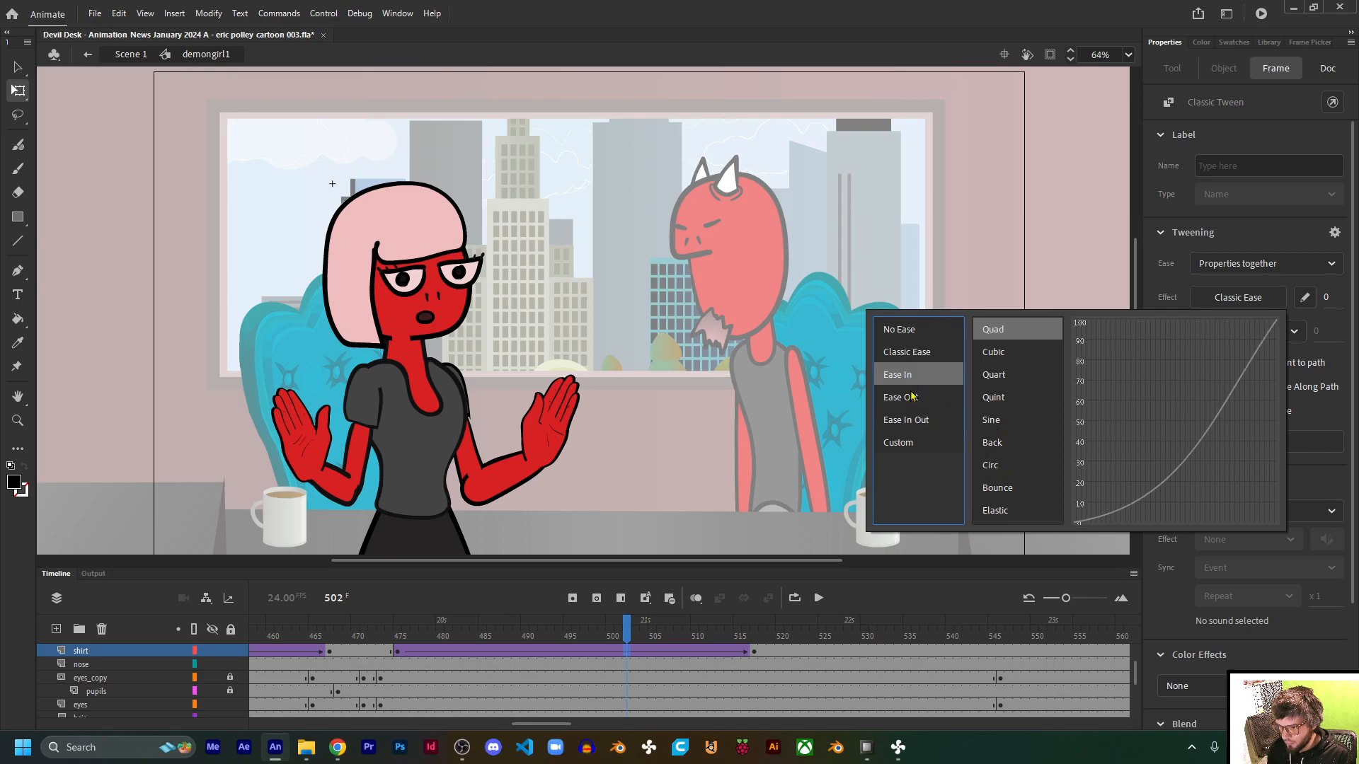
{"action": "double_click", "coordinate": [994, 353]}
{"action": "left_click", "coordinate": [395, 639]}
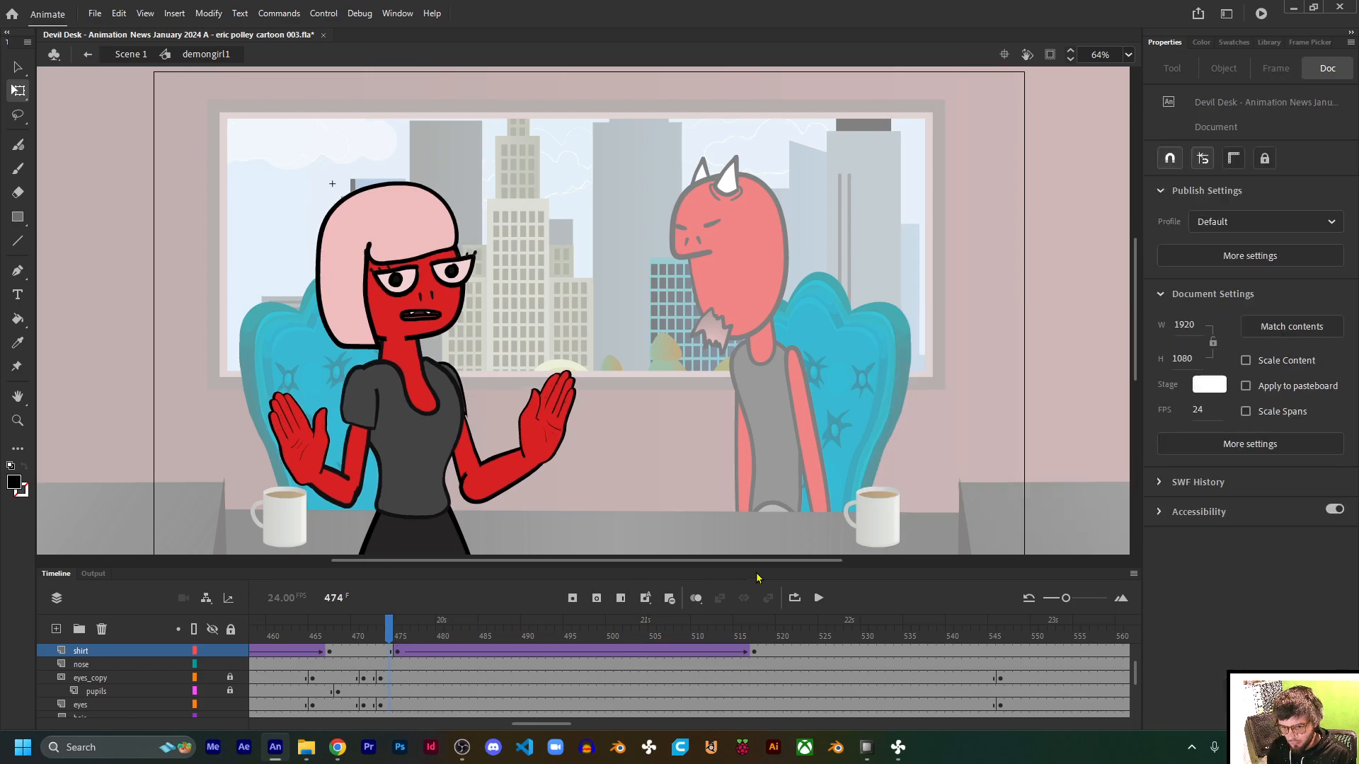
{"action": "left_click", "coordinate": [819, 599]}
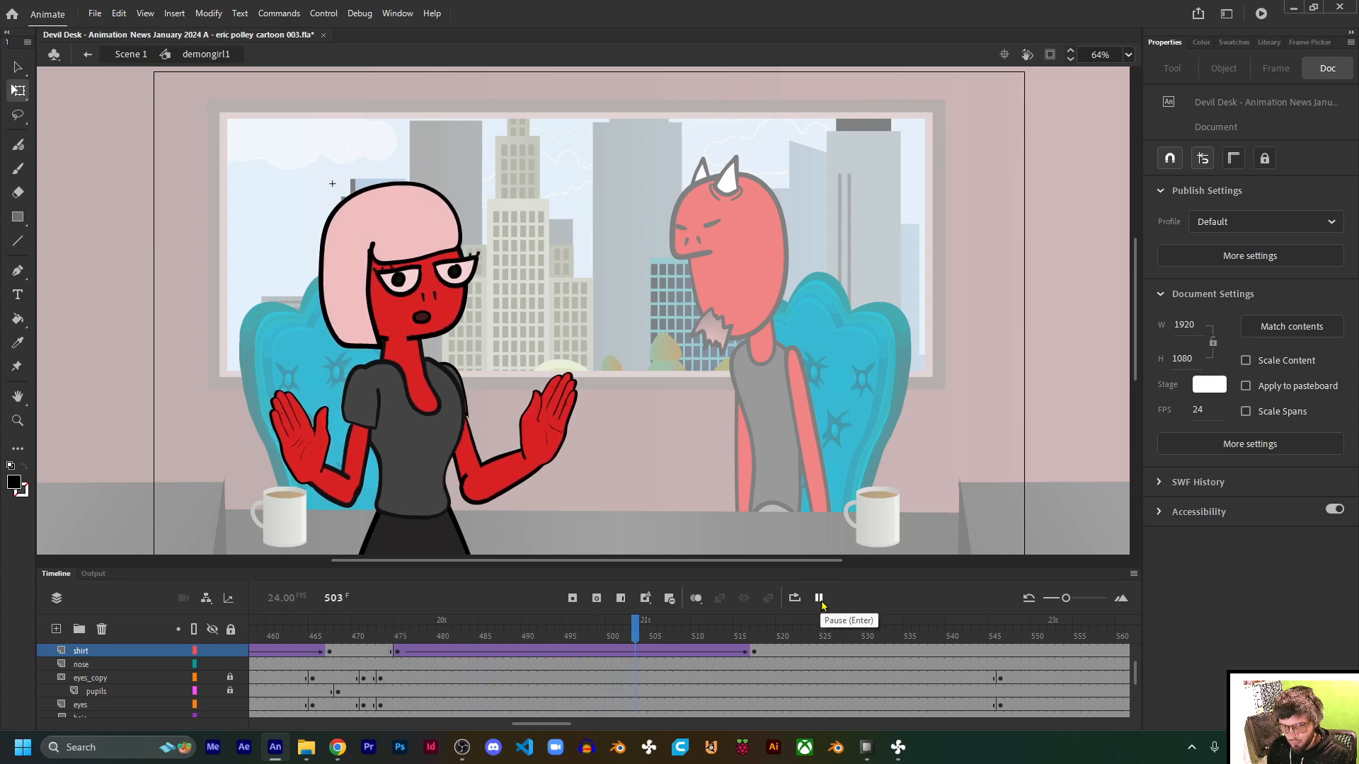
{"action": "left_click", "coordinate": [819, 598]}
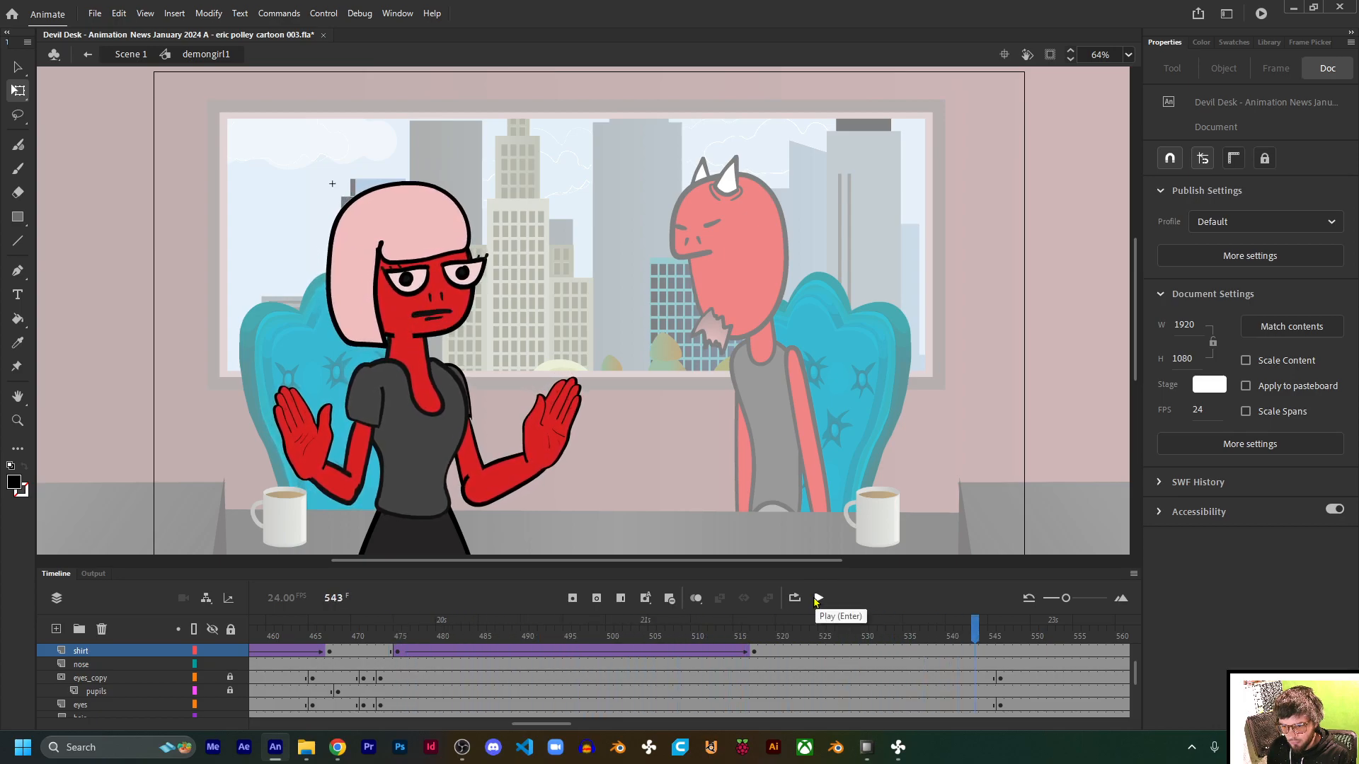
Step: Change the easing of the shirt tween ending at frame 517 to Cubic Ease In Out and replay it
{"action": "left_click", "coordinate": [753, 652]}
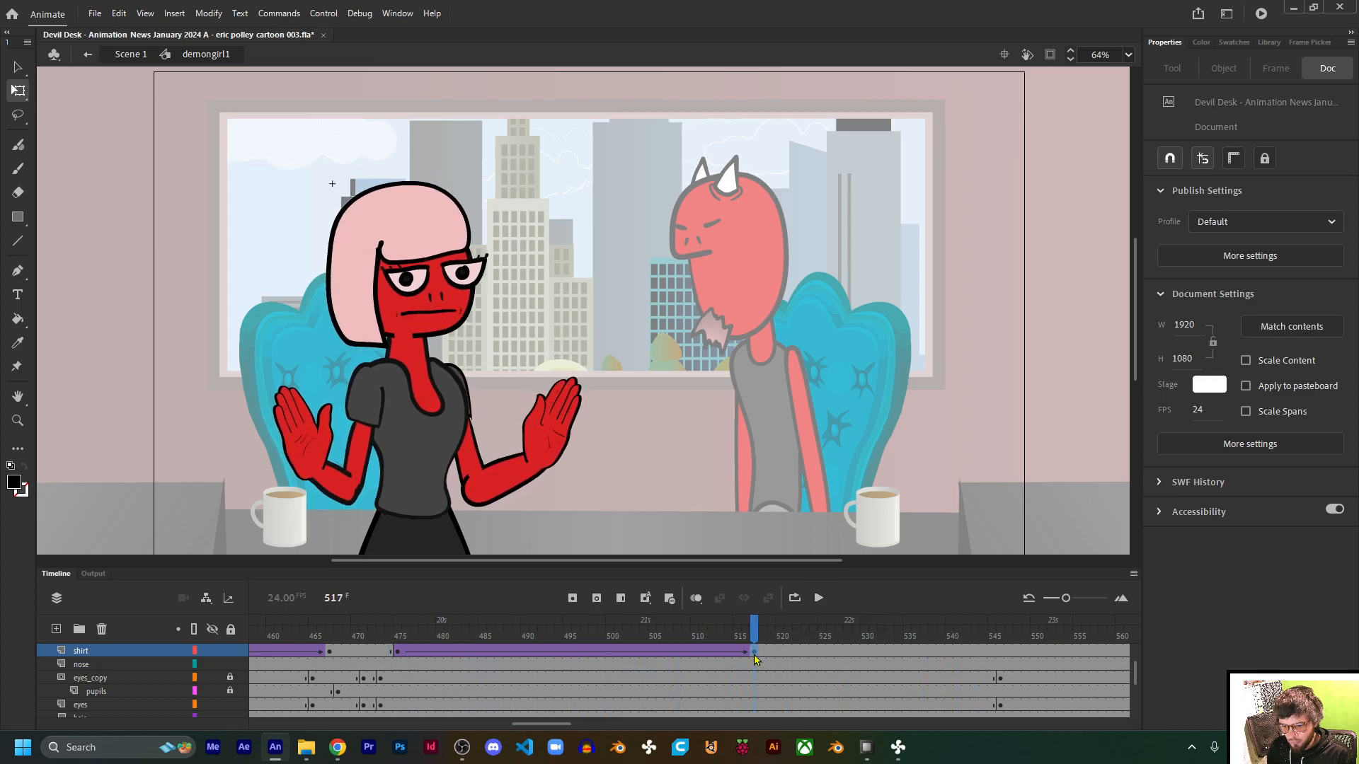
{"action": "left_click", "coordinate": [712, 651]}
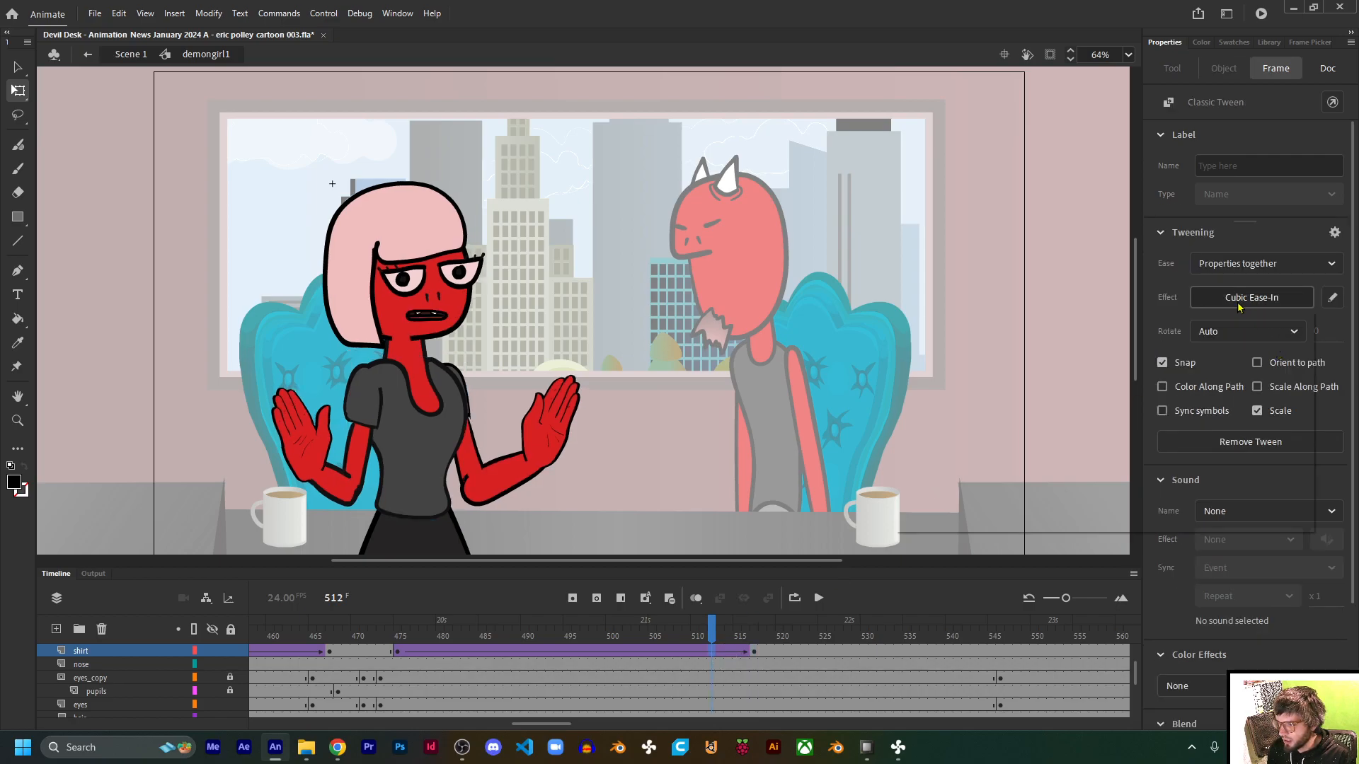
{"action": "left_click", "coordinate": [1251, 297]}
{"action": "left_click", "coordinate": [933, 420]}
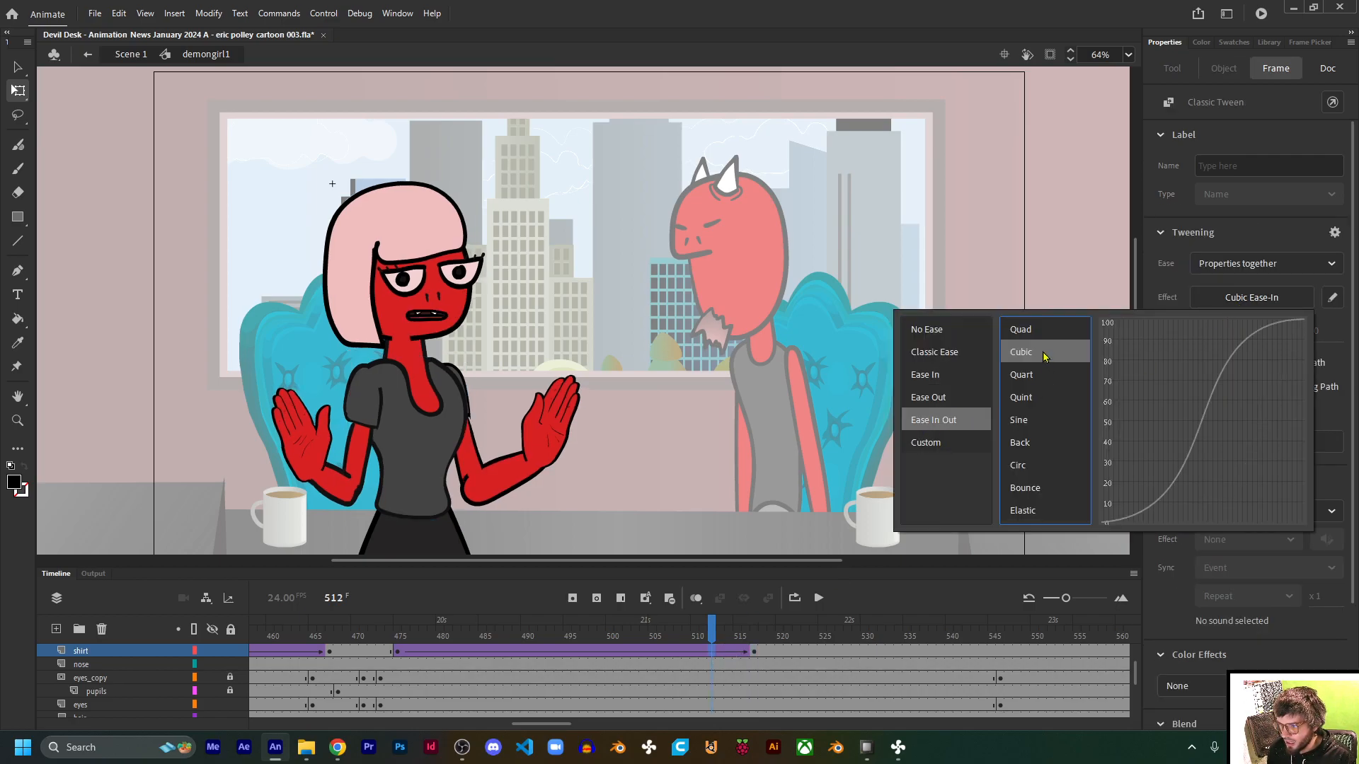
{"action": "double_click", "coordinate": [1021, 352]}
{"action": "left_click", "coordinate": [405, 635]}
{"action": "left_click", "coordinate": [391, 634]}
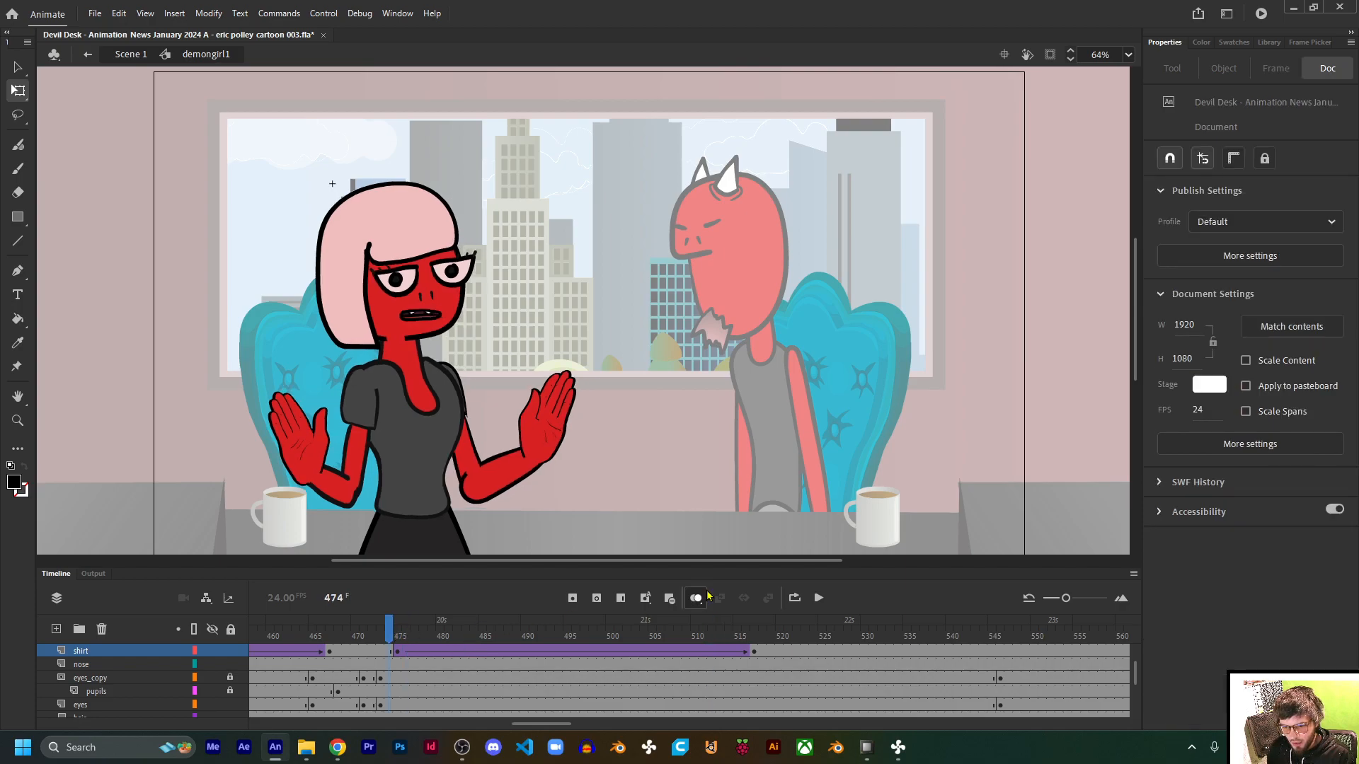
{"action": "left_click", "coordinate": [823, 602]}
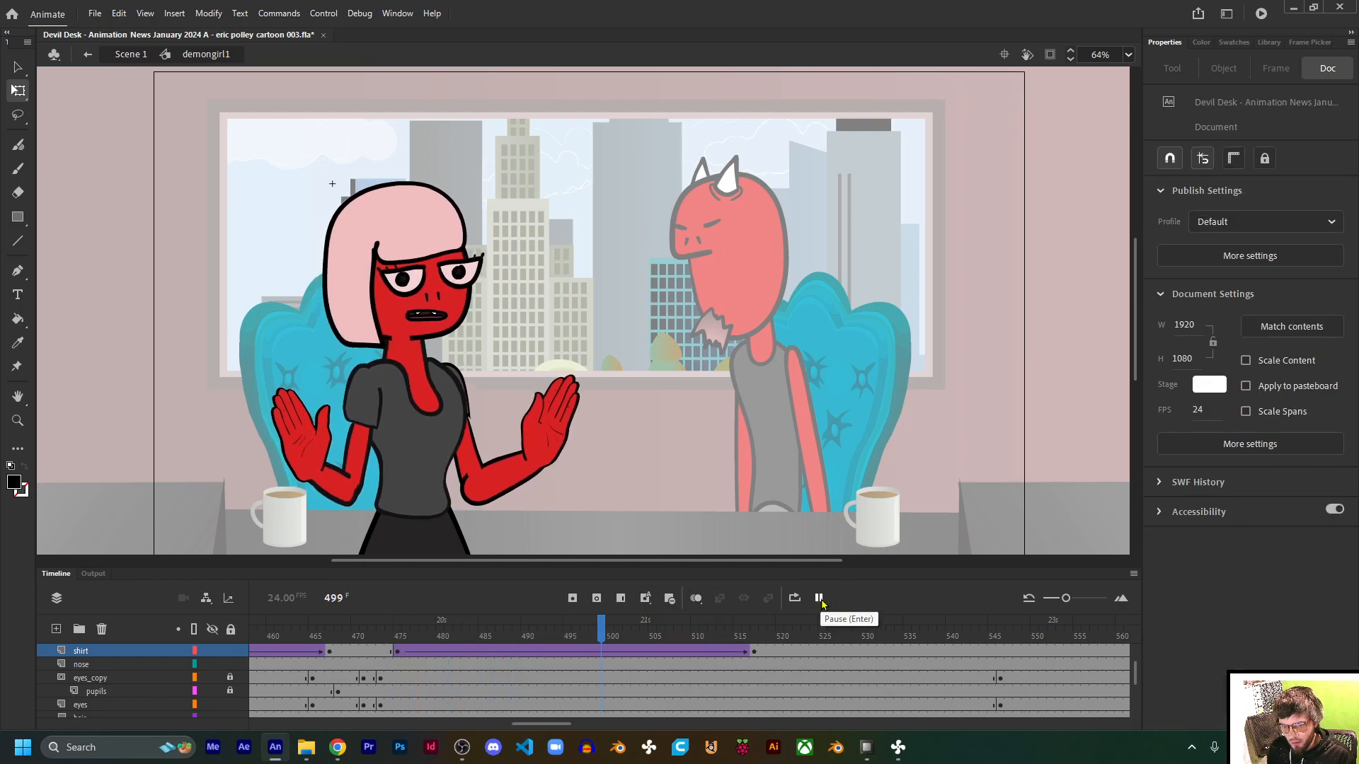
{"action": "left_click", "coordinate": [734, 637]}
Step: Speed up the lean by moving the shirt keyframe from frame 517 to frame 506, and play it back
{"action": "left_click", "coordinate": [753, 651]}
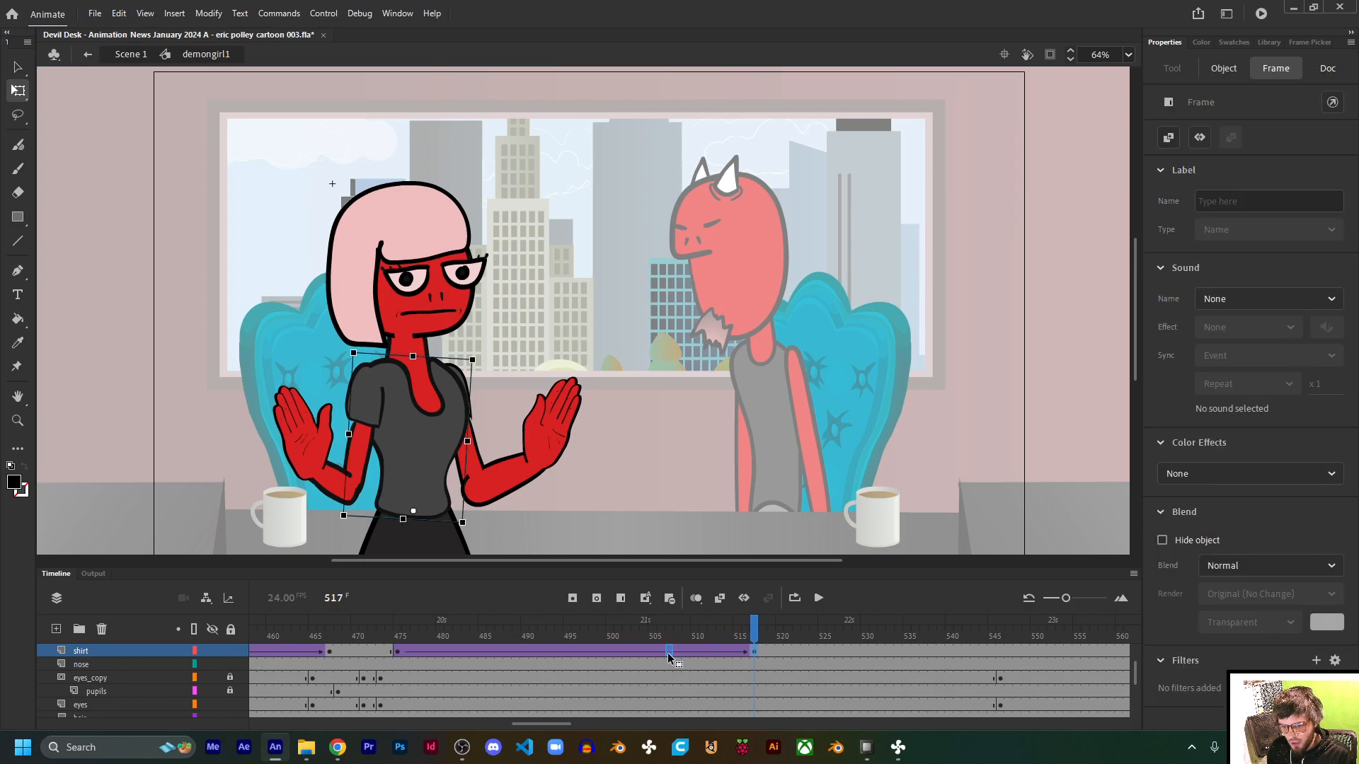
{"action": "left_click_drag", "start_coordinate": [658, 652], "coordinate": [658, 652]}
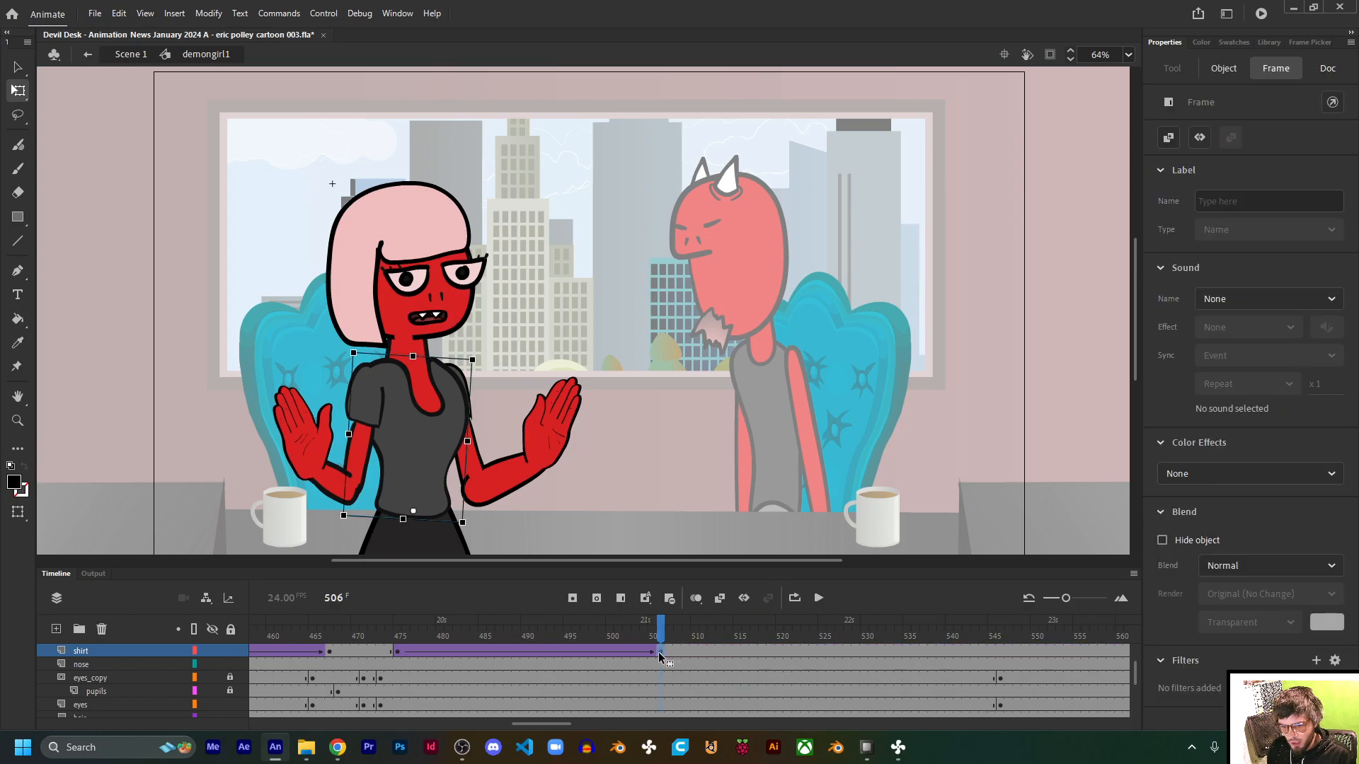
{"action": "left_click", "coordinate": [400, 637]}
{"action": "left_click", "coordinate": [819, 598]}
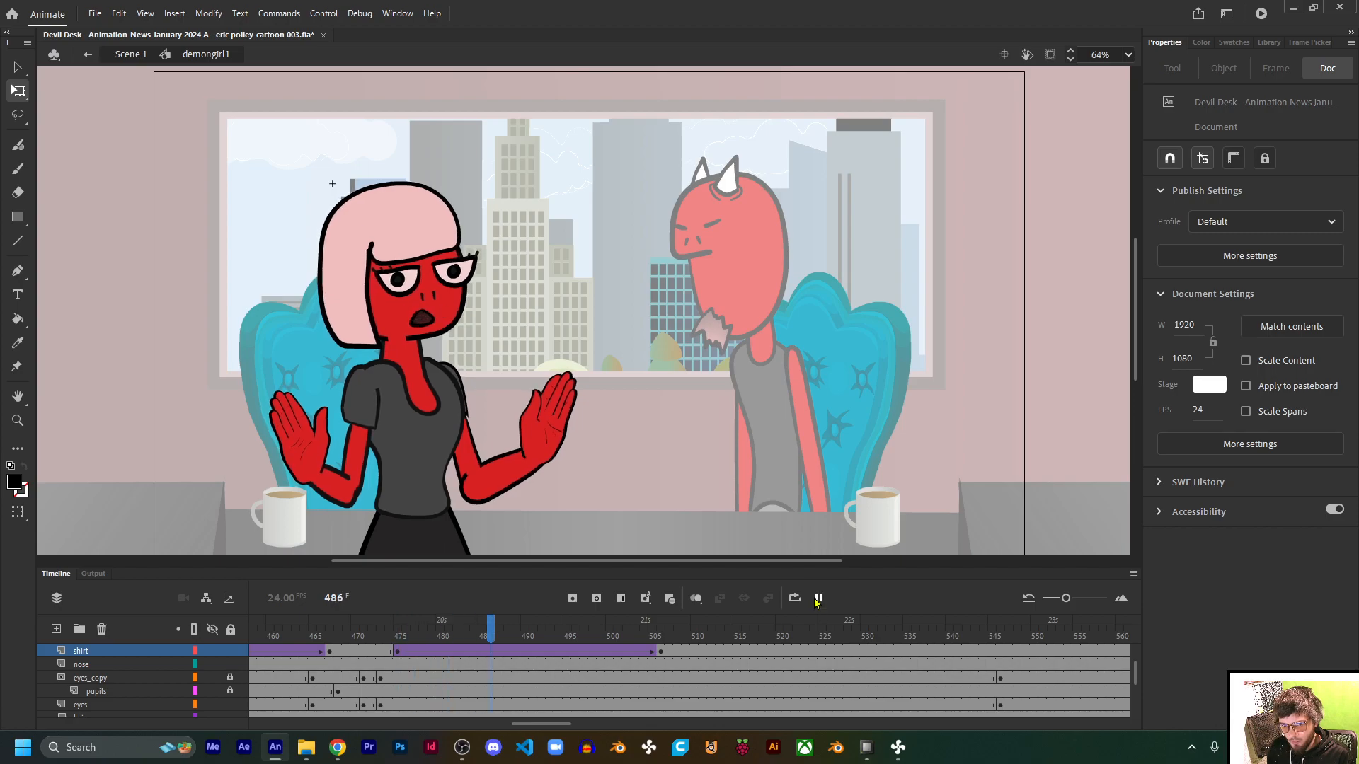
Step: Shorten the lean by moving the shirt keyframe from frame 506 to frame 501, and play it back
{"action": "left_click", "coordinate": [819, 598]}
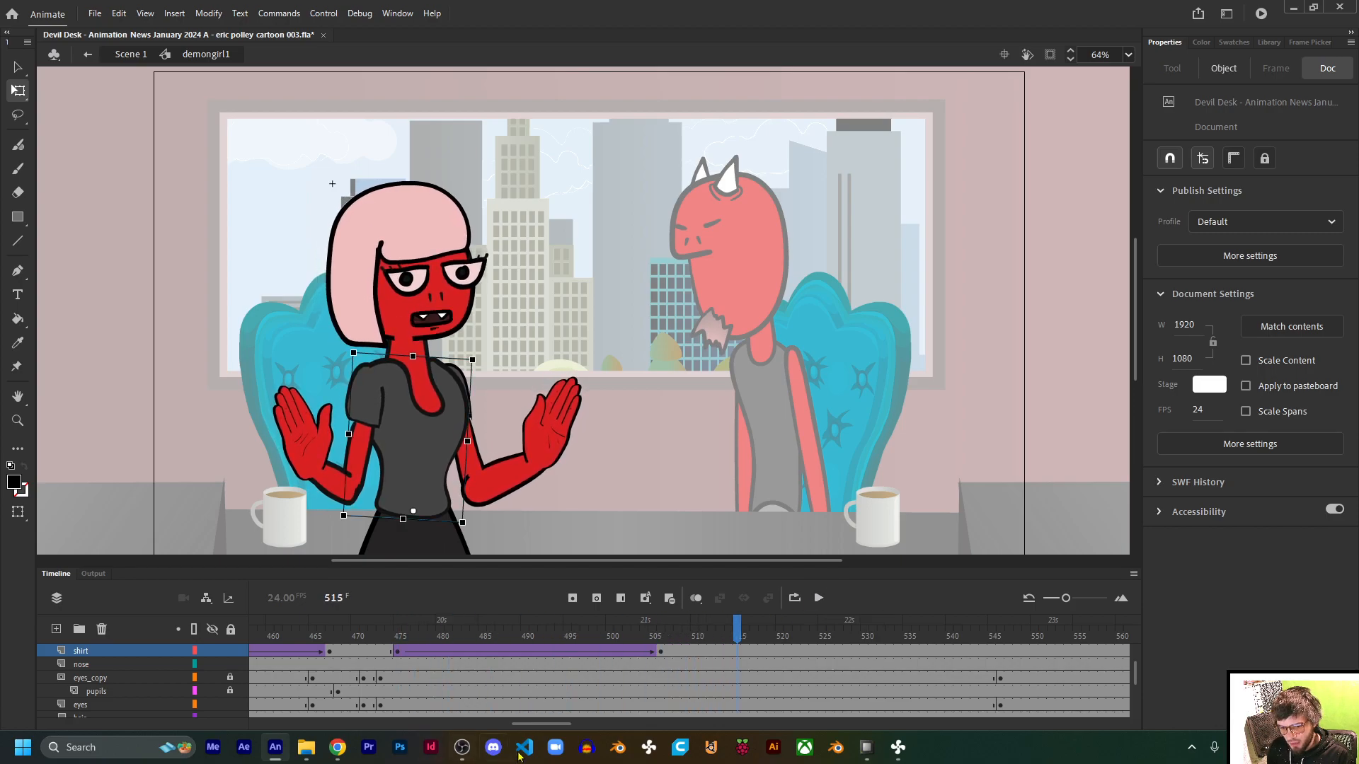
{"action": "scroll", "coordinate": [511, 660], "scroll_direction": "right", "scroll_amount": 2}
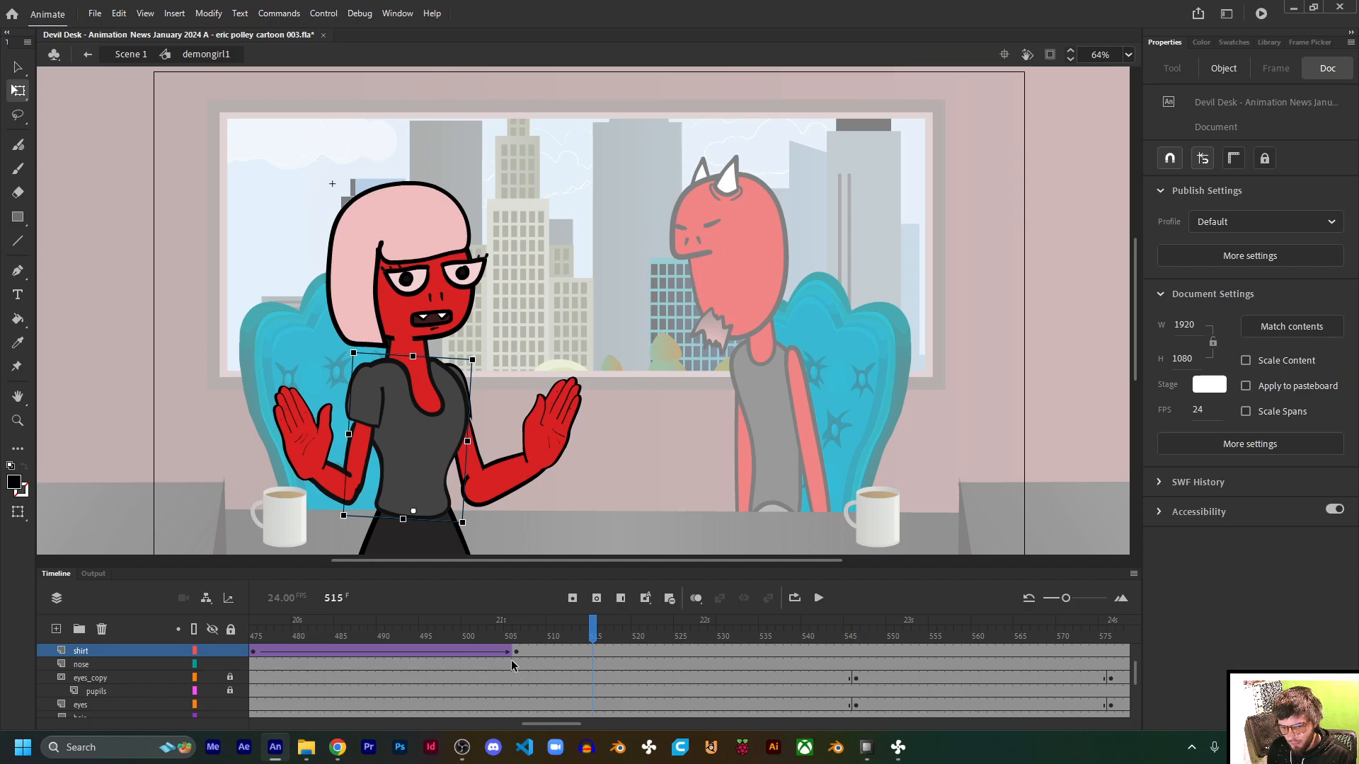
{"action": "left_click", "coordinate": [516, 651]}
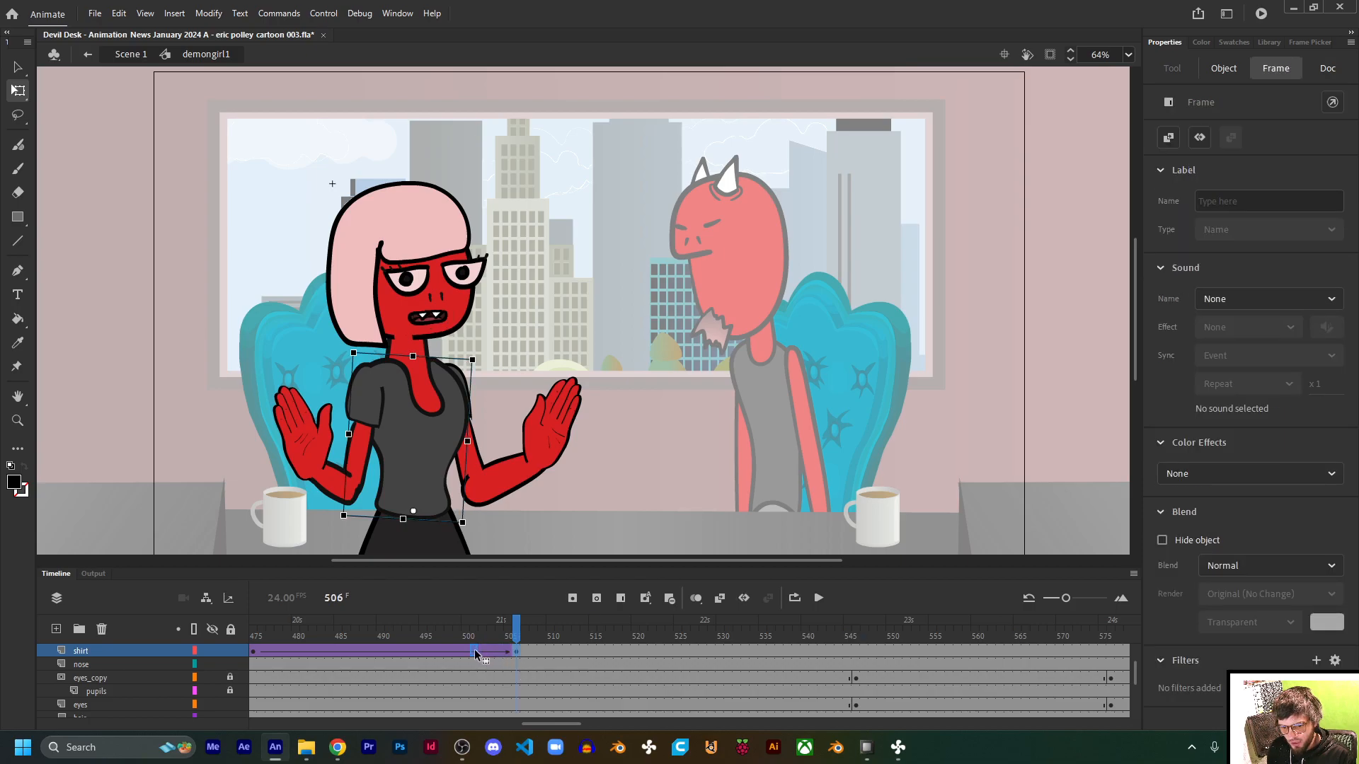
{"action": "left_click_drag", "start_coordinate": [516, 651], "coordinate": [474, 648]}
{"action": "left_click_drag", "start_coordinate": [547, 726], "coordinate": [528, 726]}
{"action": "left_click", "coordinate": [534, 636]}
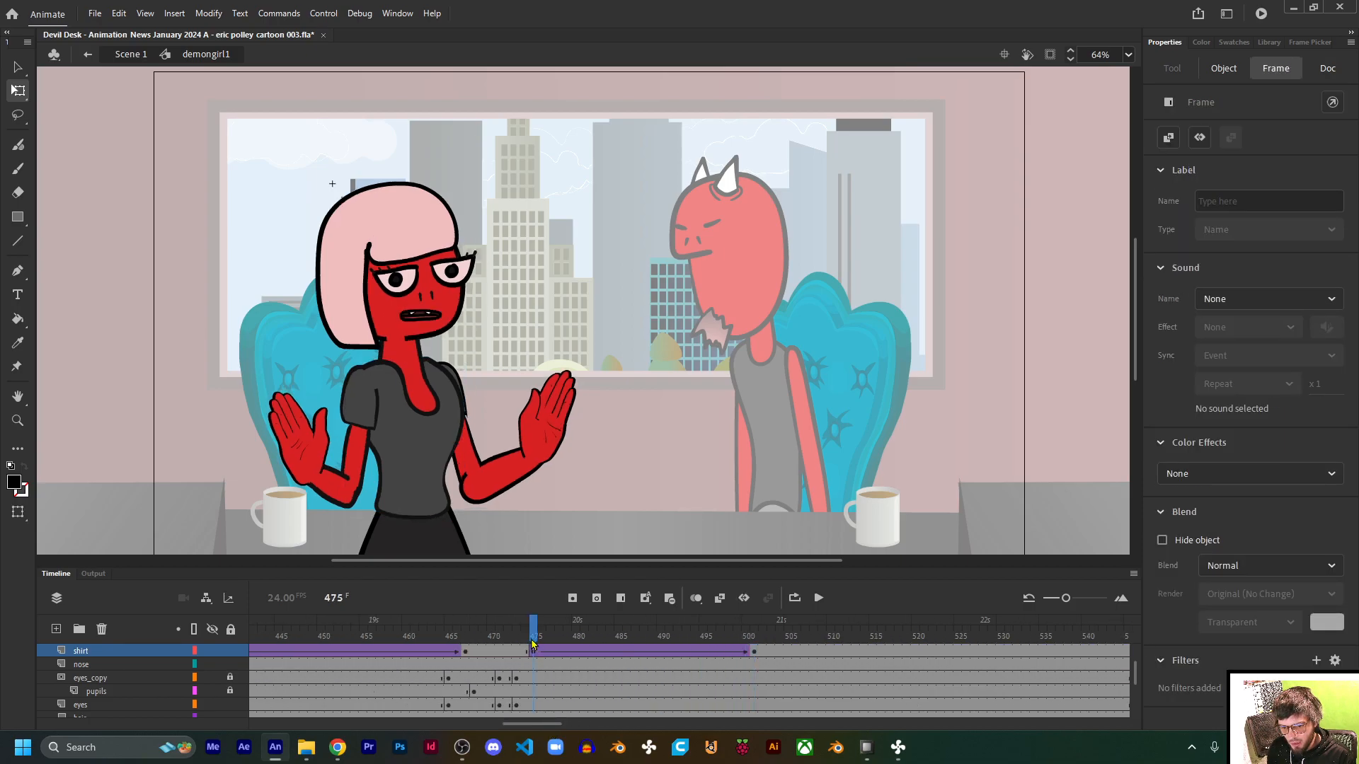
{"action": "left_click", "coordinate": [819, 600]}
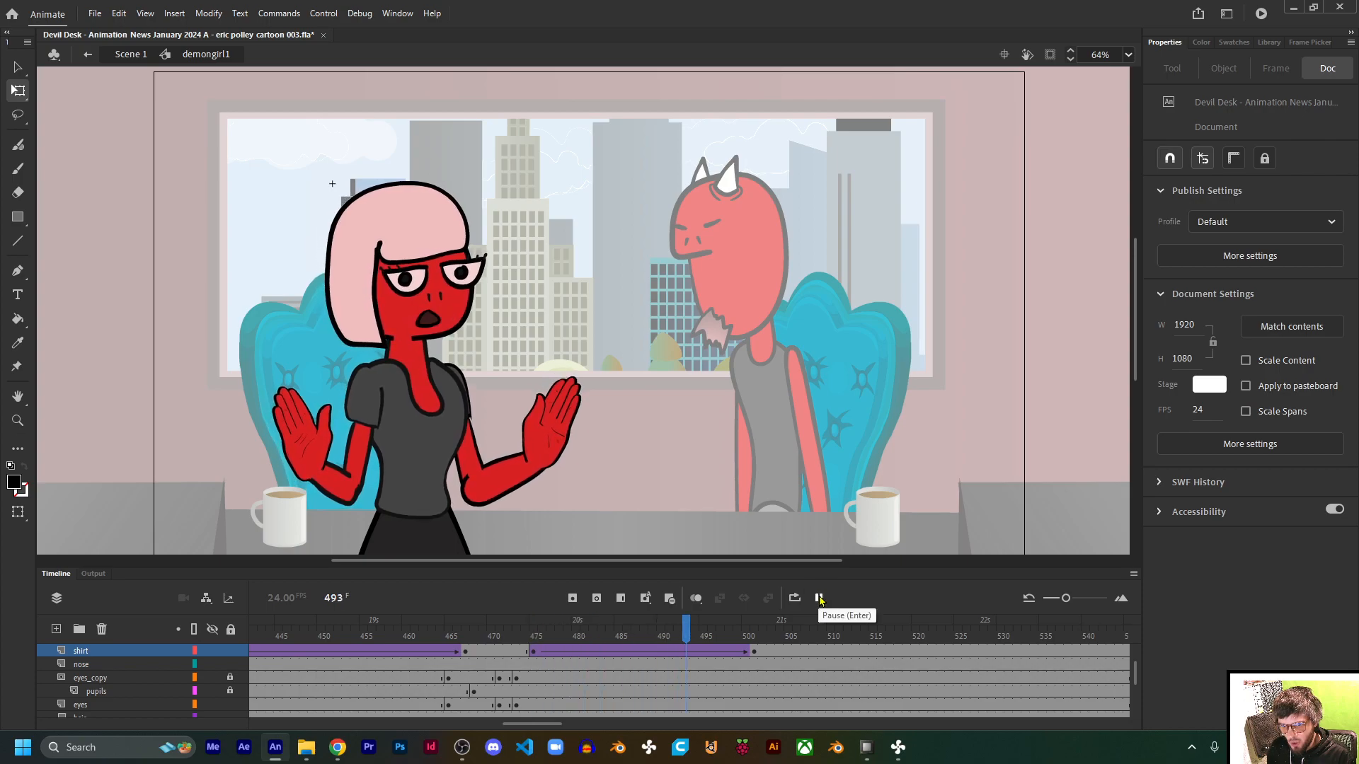
{"action": "left_click", "coordinate": [820, 600]}
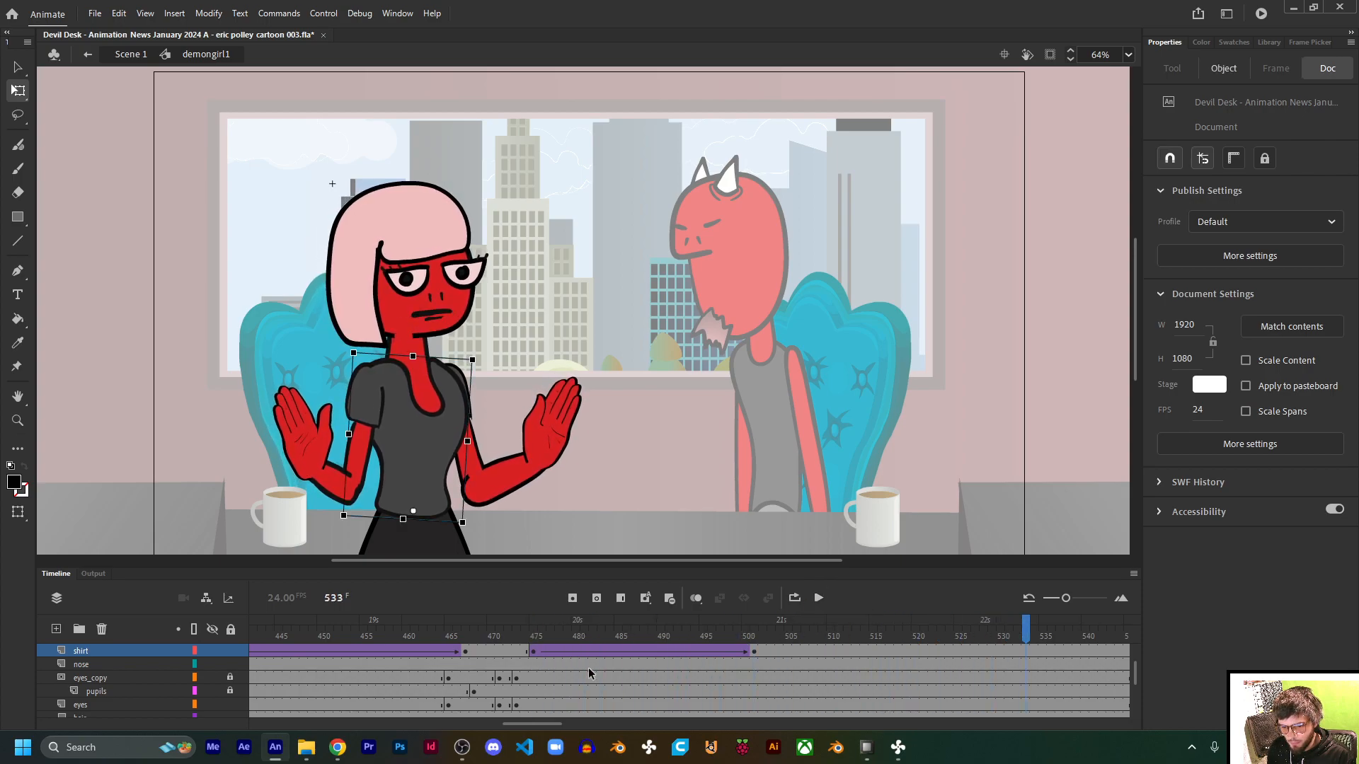
Step: Add shirt-layer keyframes at frames 528 and 563, and tilt the torso back away from the other demon at frame 563
{"action": "left_click_drag", "start_coordinate": [552, 722], "coordinate": [573, 724]}
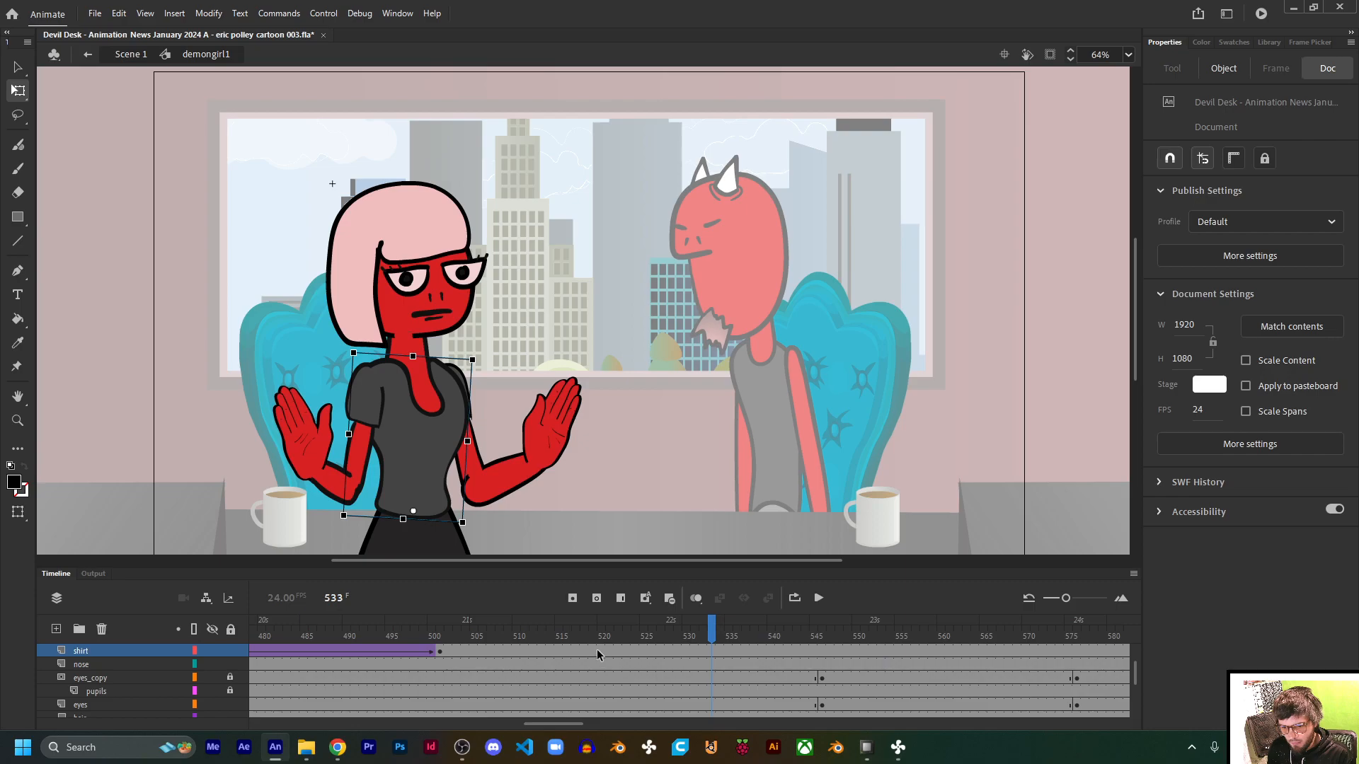
{"action": "left_click_drag", "start_coordinate": [628, 651], "coordinate": [666, 648]}
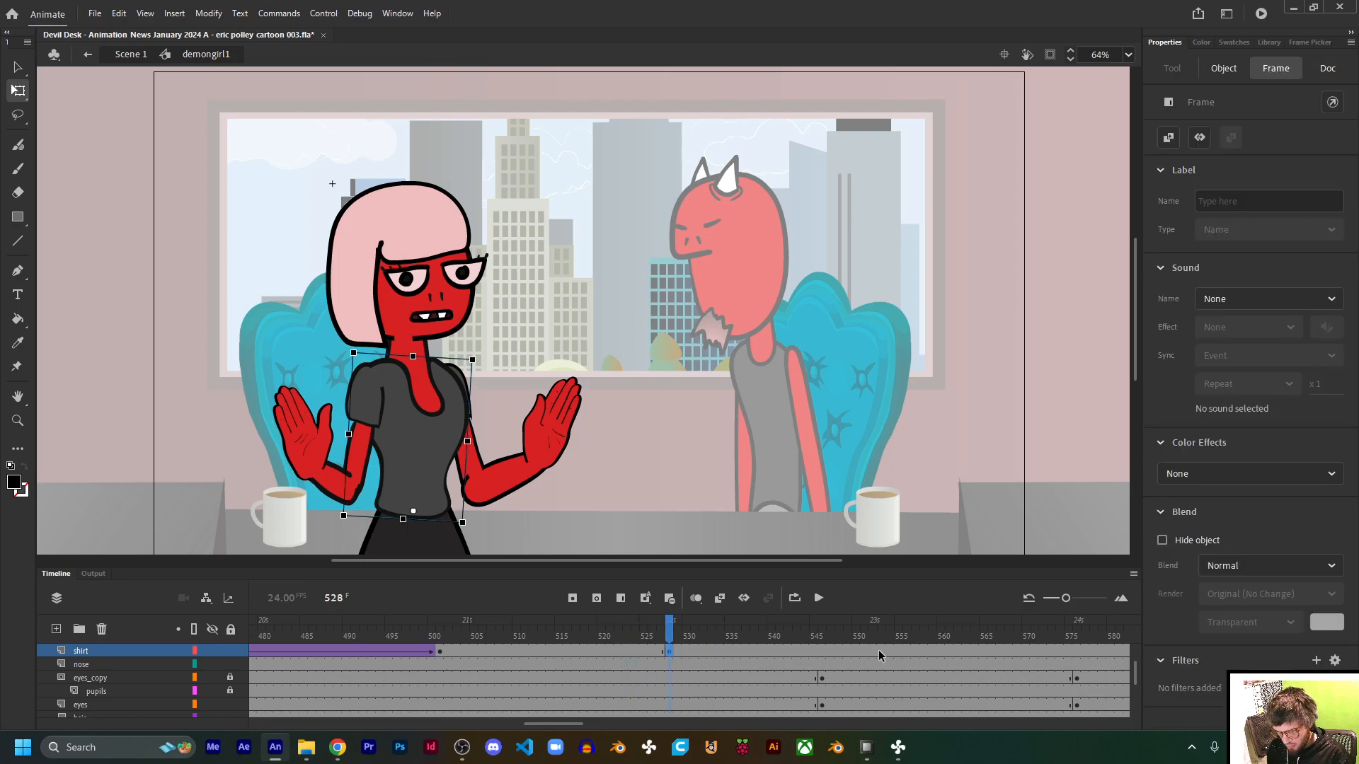
{"action": "left_click", "coordinate": [965, 650]}
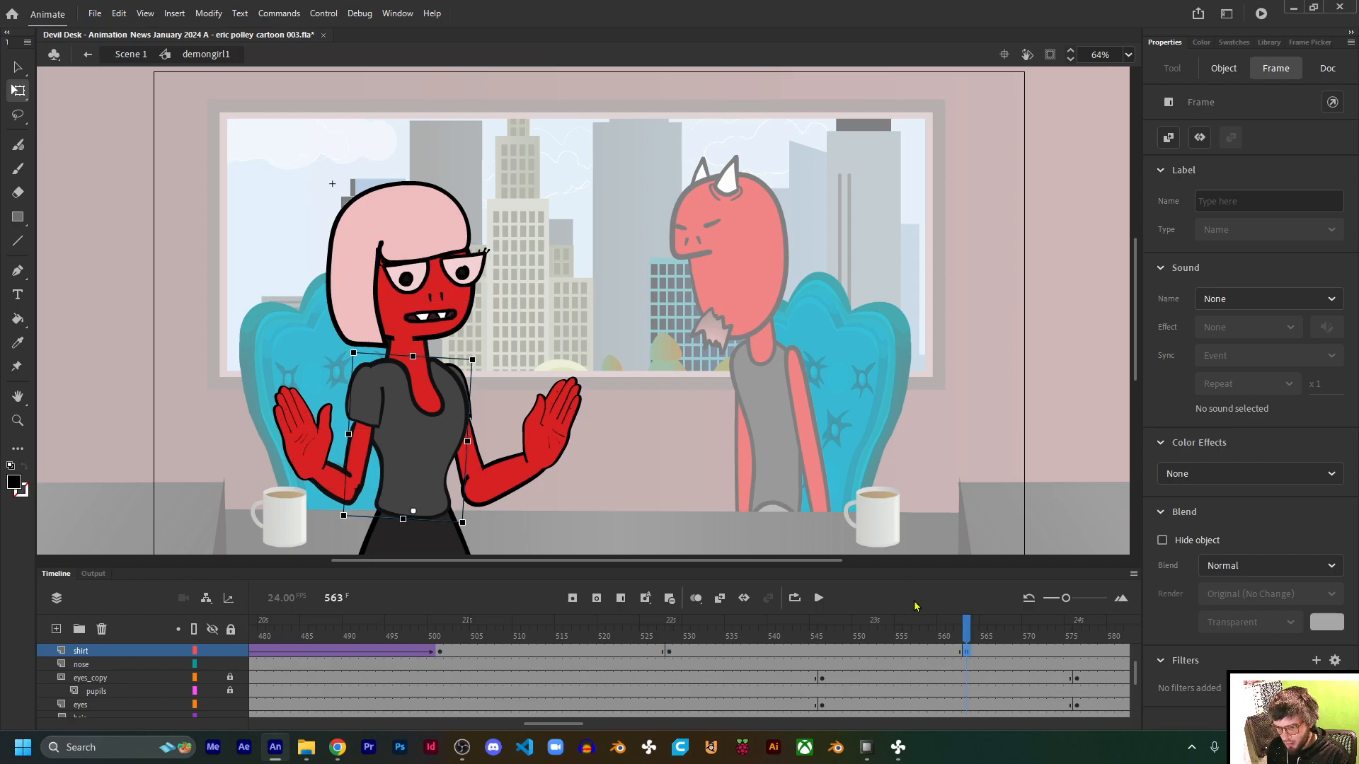
{"action": "left_click_drag", "start_coordinate": [476, 352], "coordinate": [470, 355]}
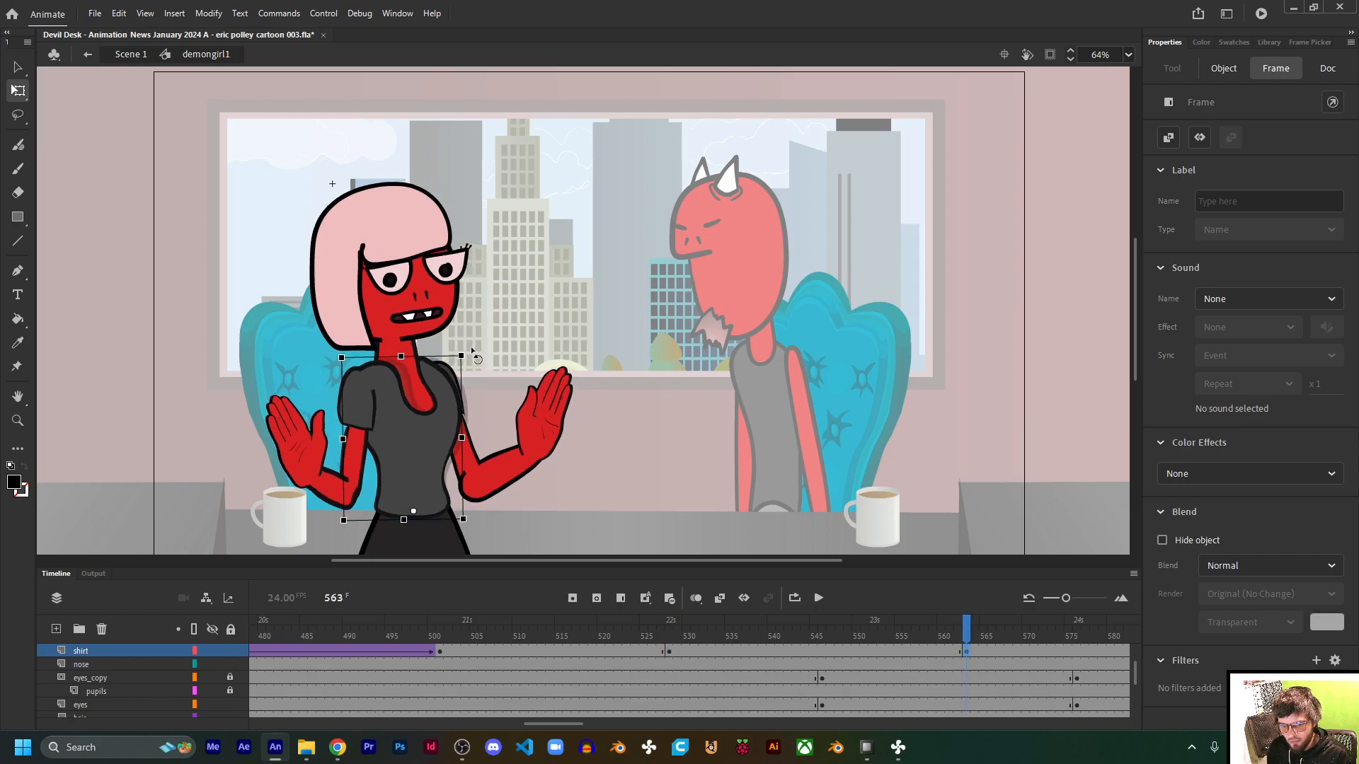
Step: Apply a classic tween between shirt frames 528 and 563, and scrub through the dialogue that follows
{"action": "left_click", "coordinate": [774, 652]}
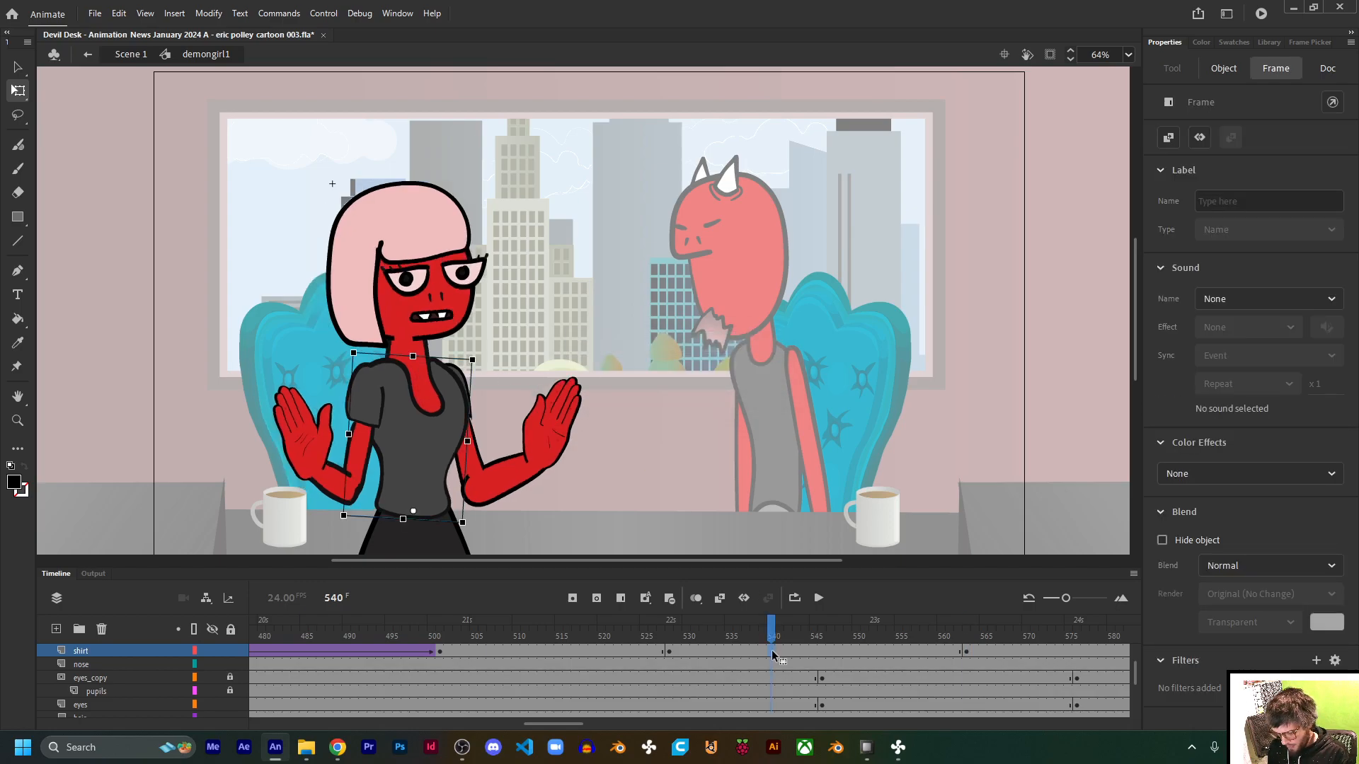
{"action": "key", "text": "F4"}
{"action": "left_click_drag", "start_coordinate": [537, 729], "coordinate": [567, 727]}
{"action": "left_click_drag", "start_coordinate": [528, 636], "coordinate": [821, 633]}
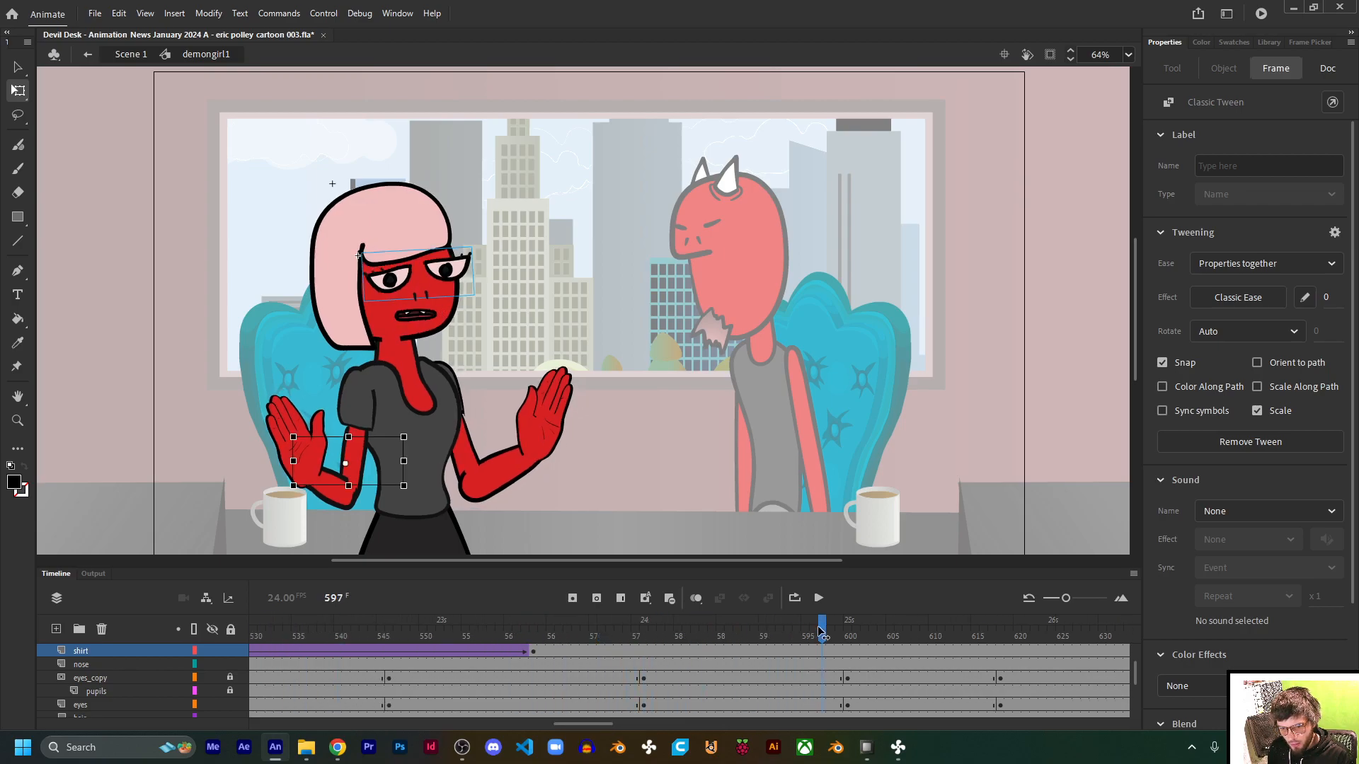
Step: Scrub on through the dialogue, add a shirt-layer keyframe at frame 608, and play on from there
{"action": "left_click_drag", "start_coordinate": [583, 727], "coordinate": [593, 726]}
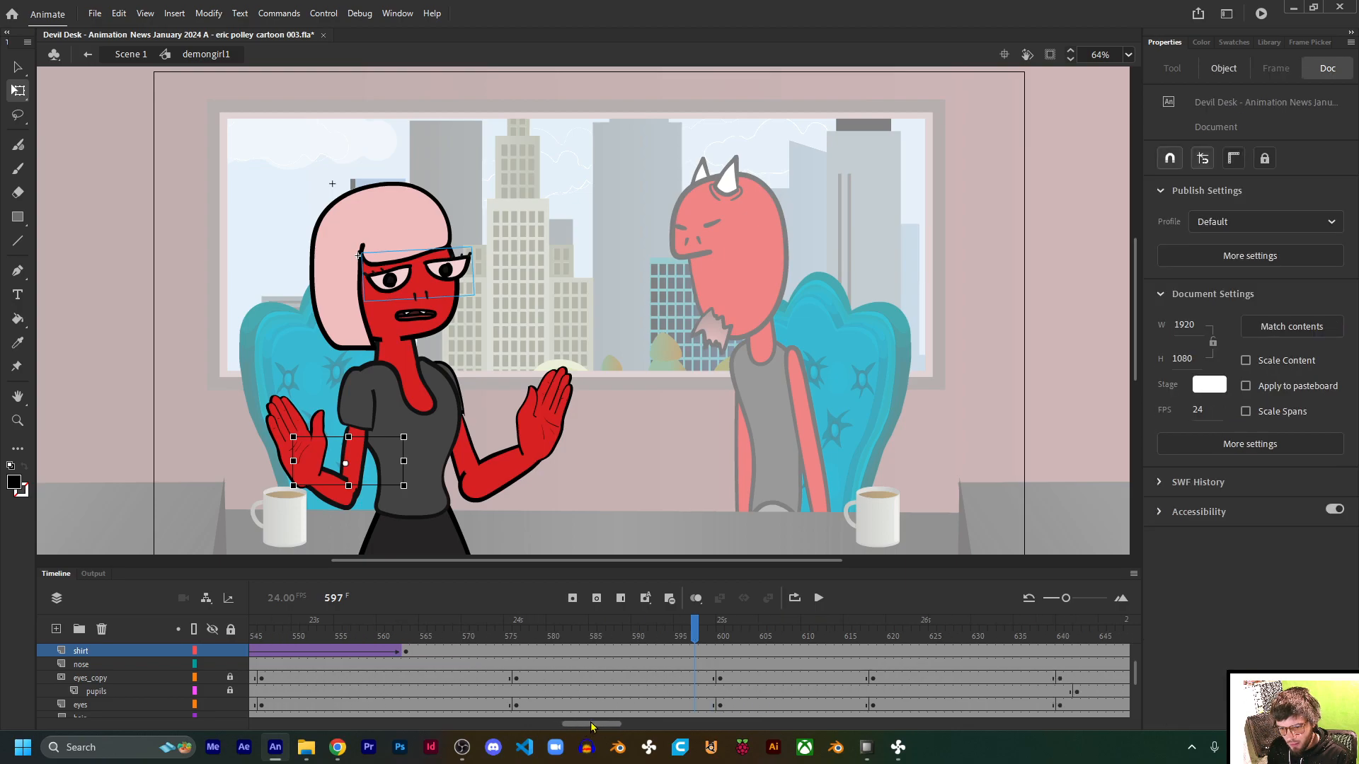
{"action": "left_click_drag", "start_coordinate": [485, 637], "coordinate": [802, 657]}
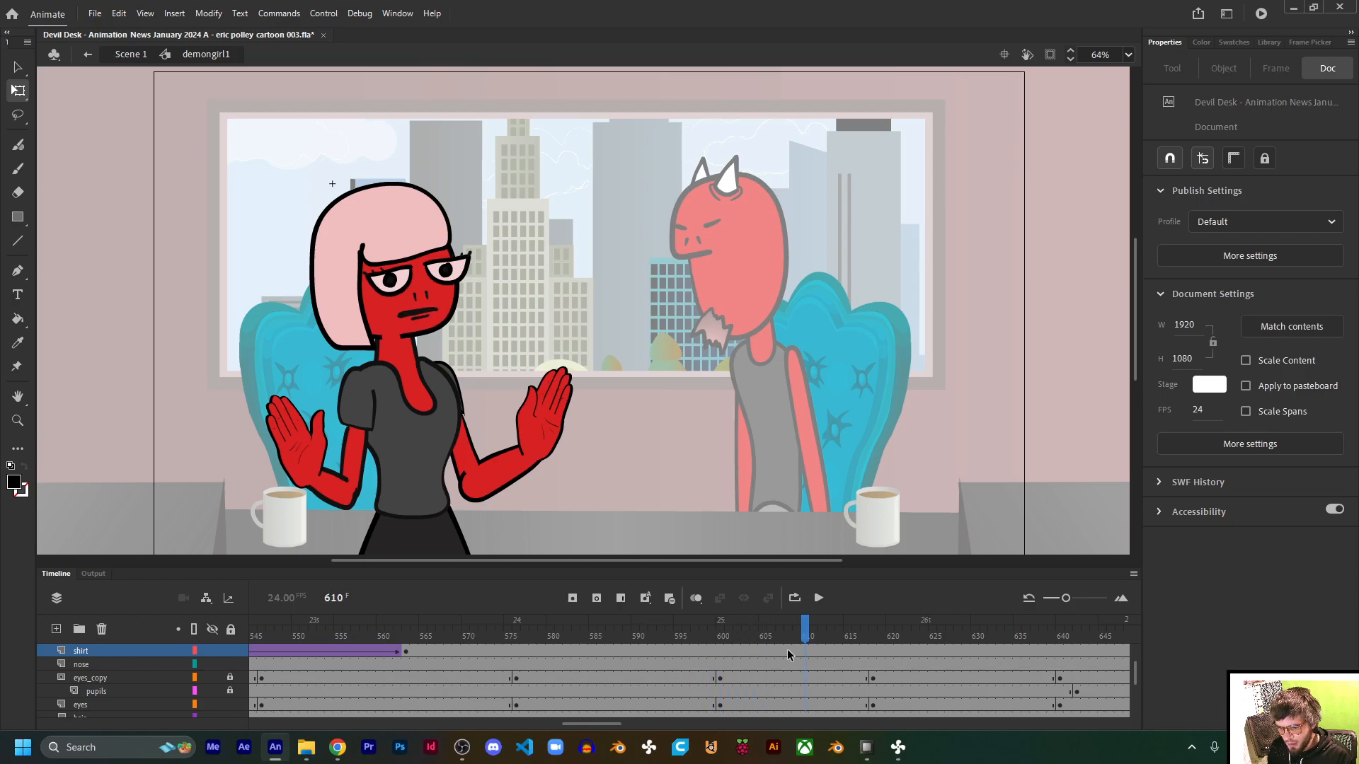
{"action": "left_click", "coordinate": [787, 651]}
{"action": "left_click_drag", "start_coordinate": [580, 726], "coordinate": [596, 726]}
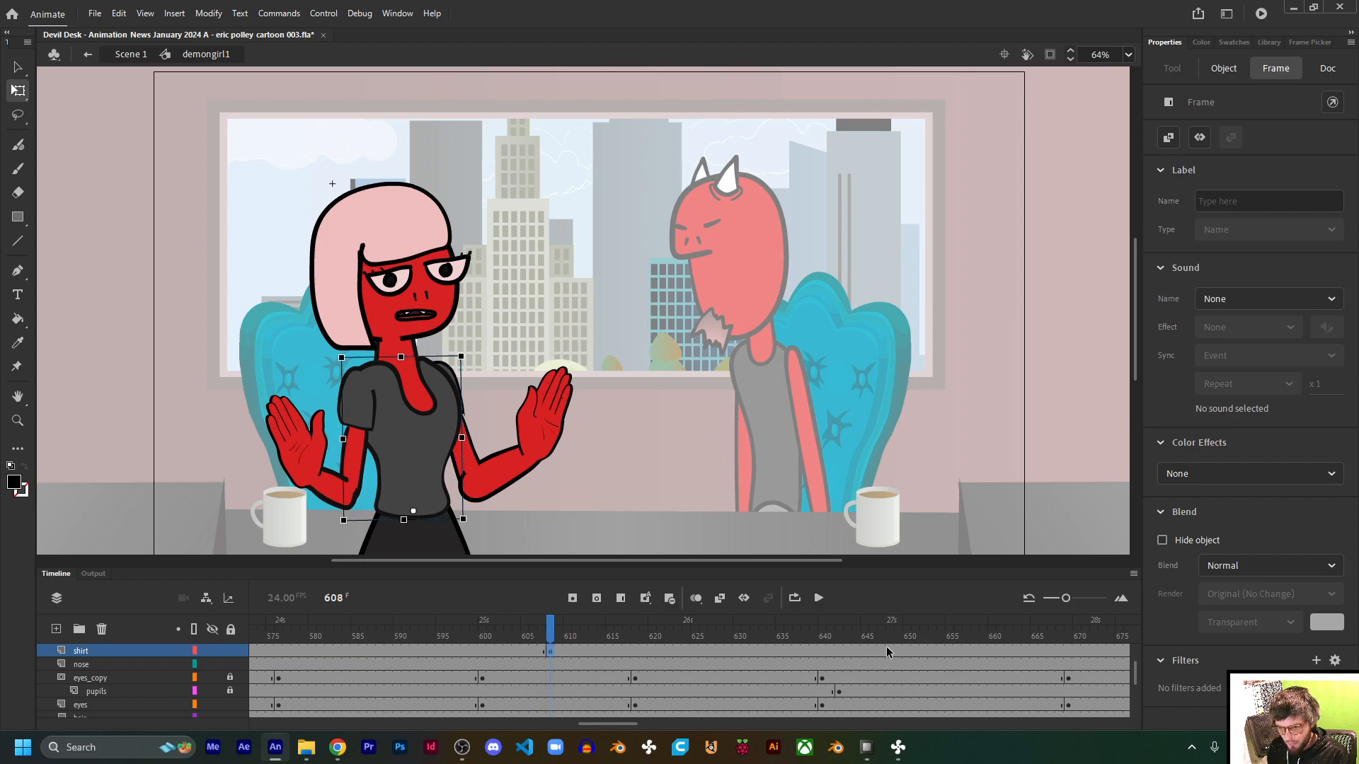
{"action": "left_click", "coordinate": [819, 597]}
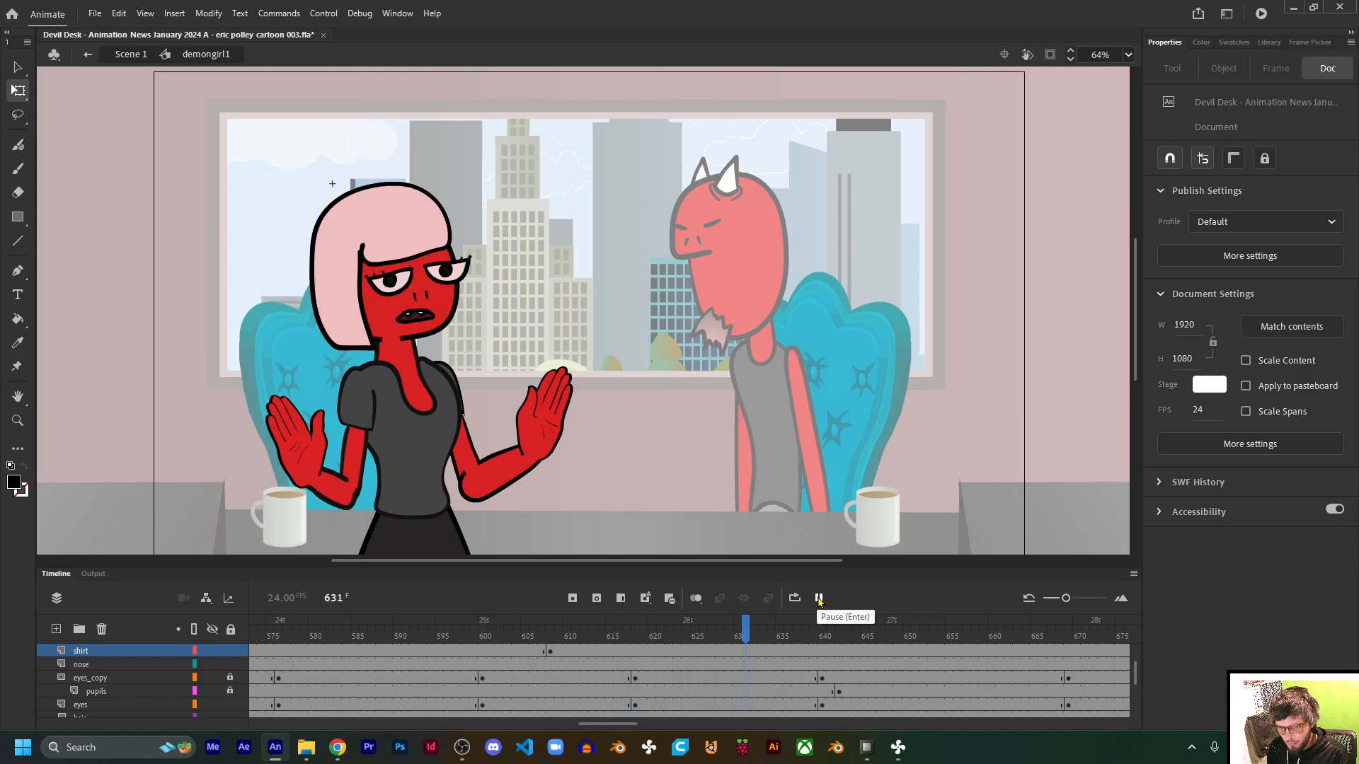
{"action": "left_click", "coordinate": [818, 599]}
Step: Add shirt-layer keyframes at frames 640 and 662, and tilt the torso toward the other demon at frame 640
{"action": "left_click", "coordinate": [822, 651]}
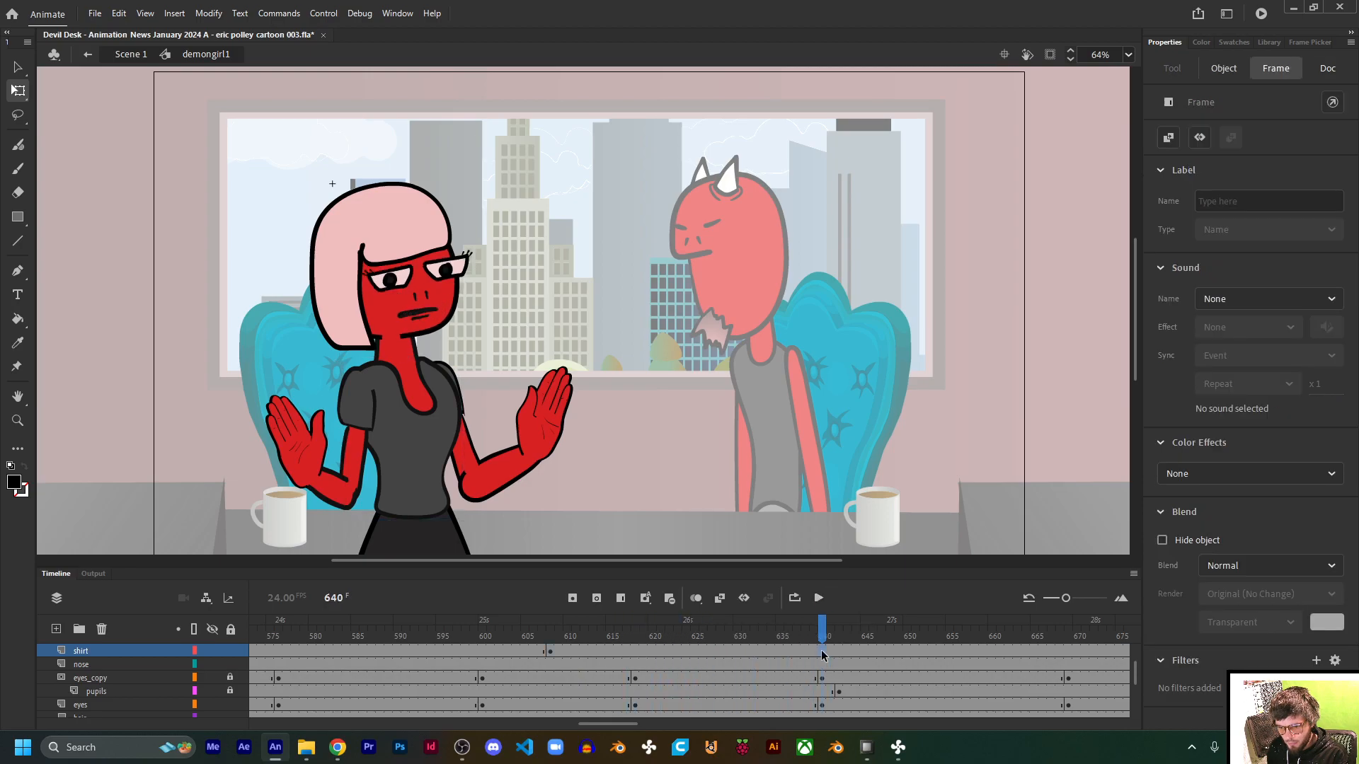
{"action": "left_click", "coordinate": [1008, 652]}
{"action": "key", "text": "F6"}
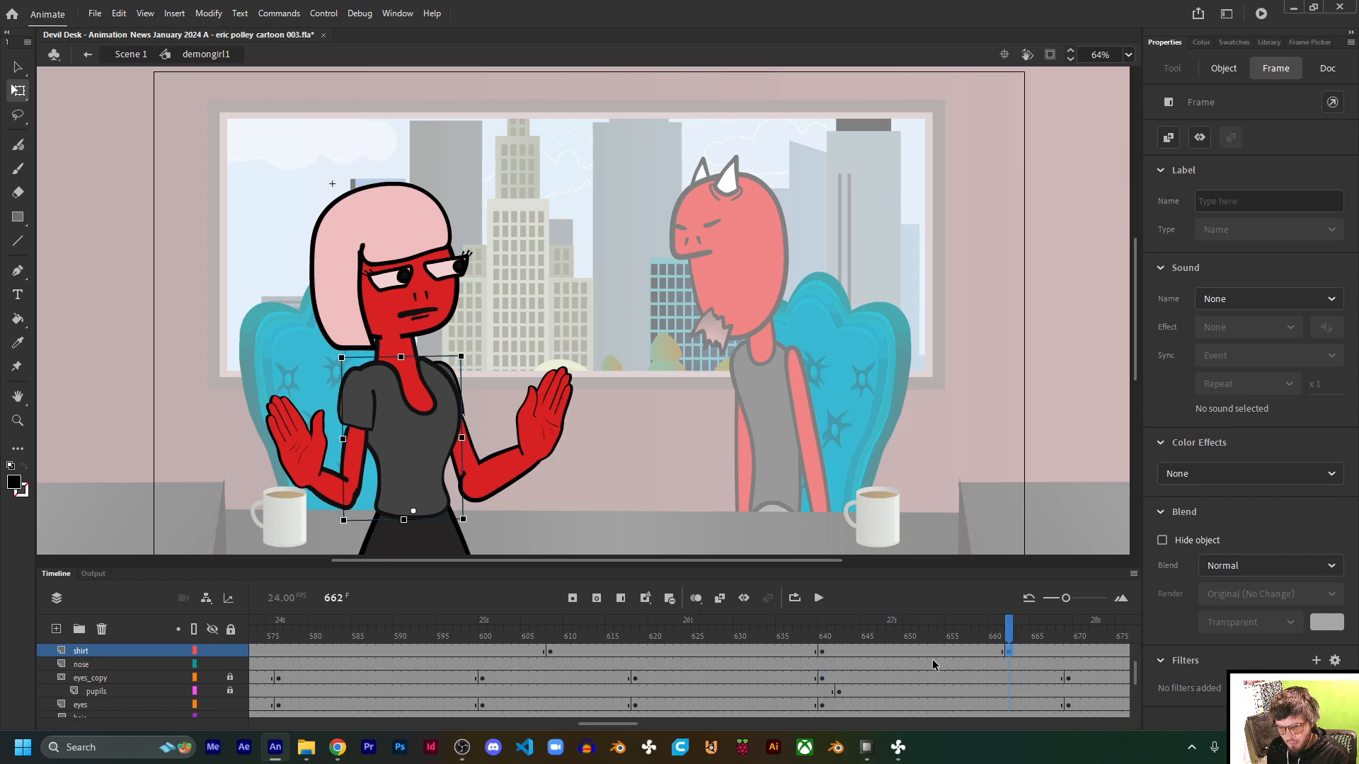
{"action": "left_click", "coordinate": [823, 652]}
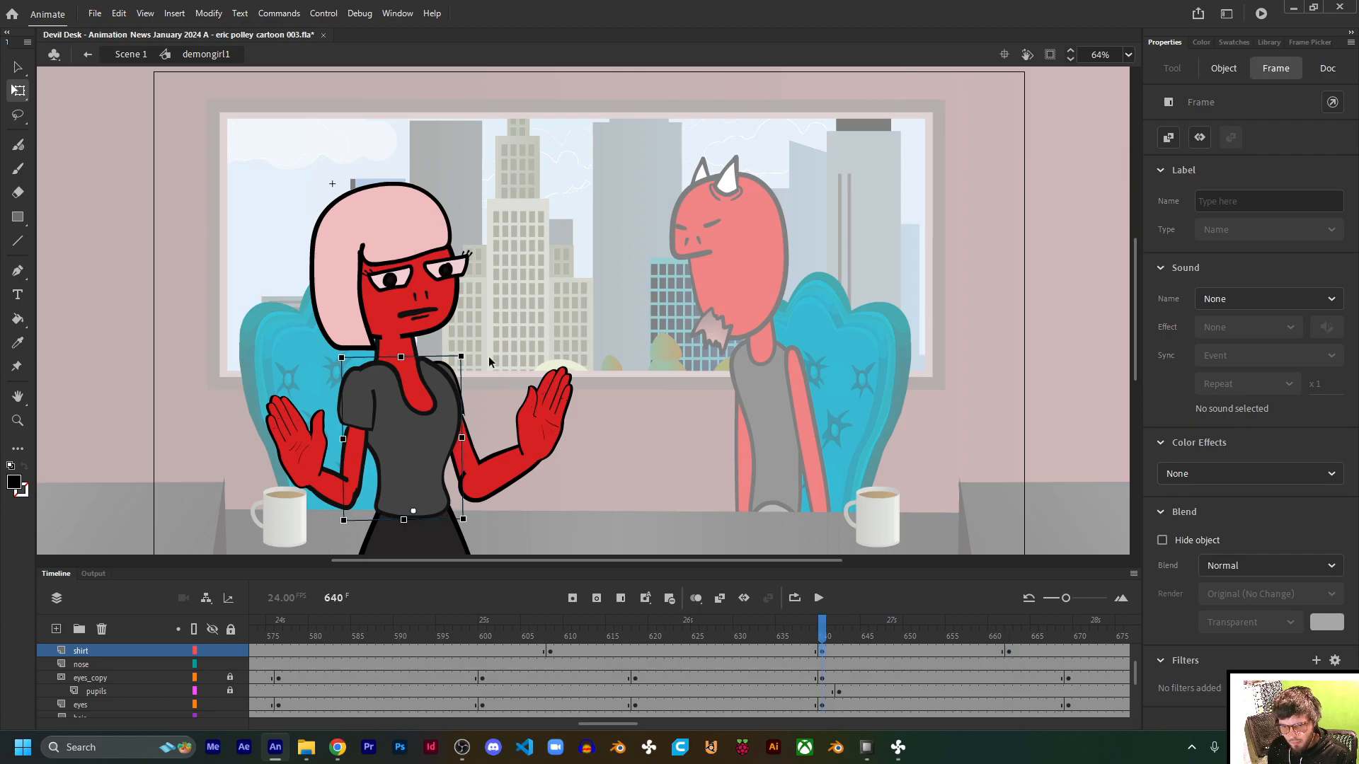
{"action": "left_click_drag", "start_coordinate": [471, 360], "coordinate": [487, 363]}
Step: Apply classic tweens with Quint Ease In Out to the shirt spans from frame 608 to 662, and scrub through the movement
{"action": "left_click_drag", "start_coordinate": [783, 651], "coordinate": [850, 654]}
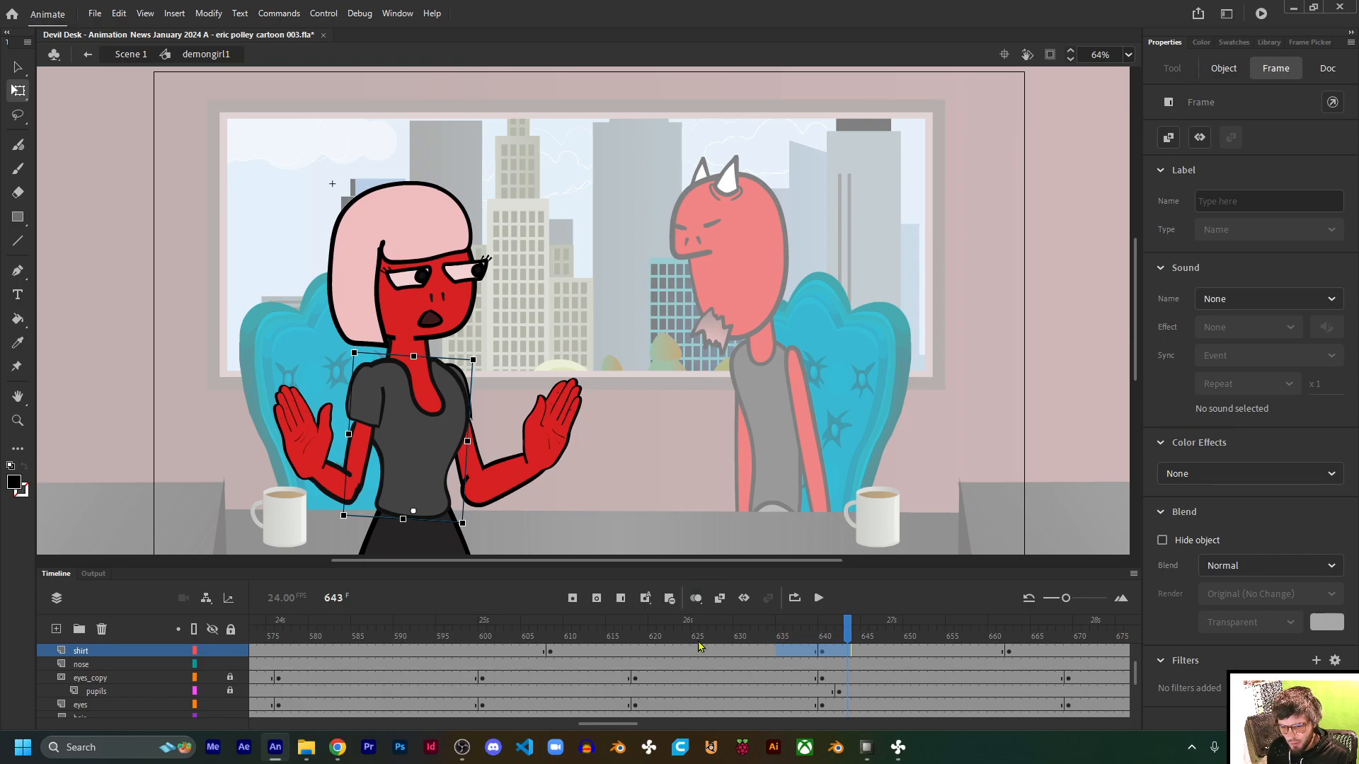
{"action": "key", "text": "F4"}
{"action": "left_click", "coordinate": [1246, 300]}
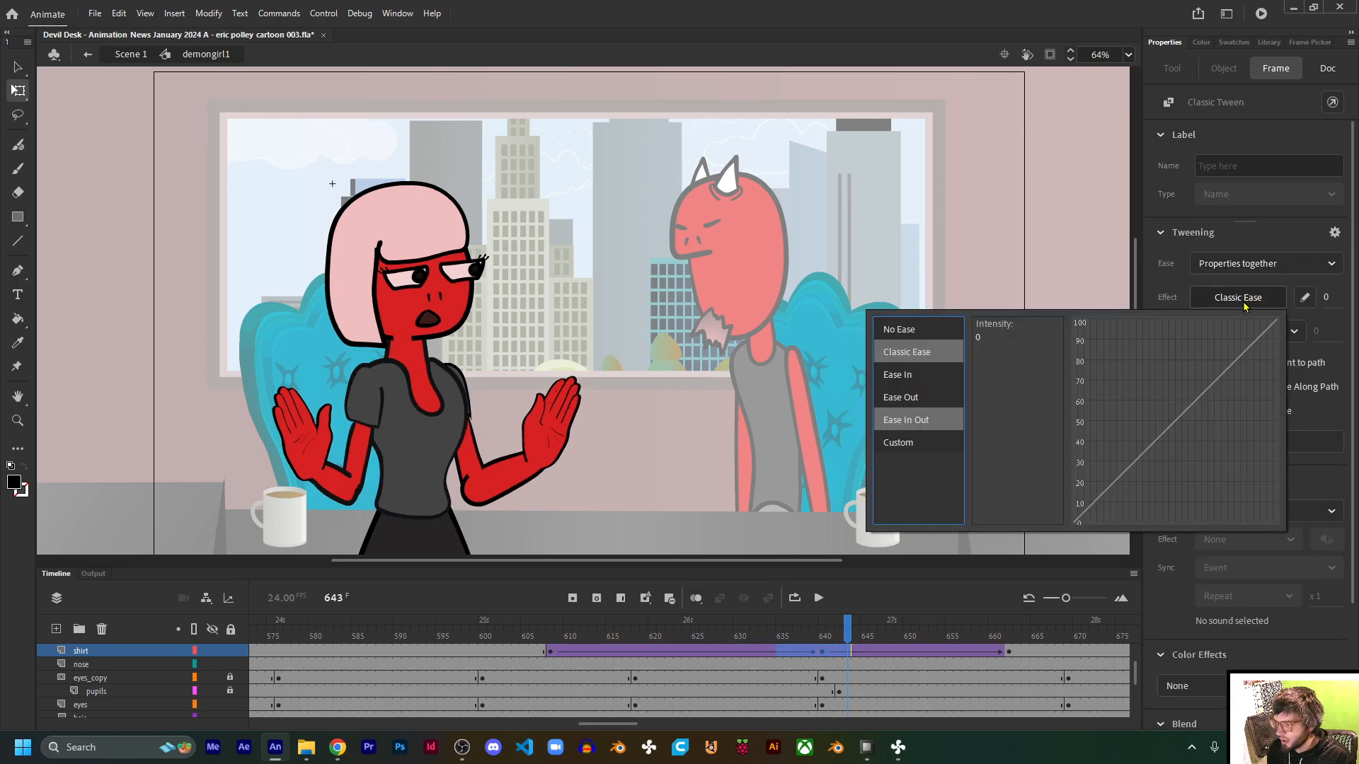
{"action": "left_click", "coordinate": [944, 425]}
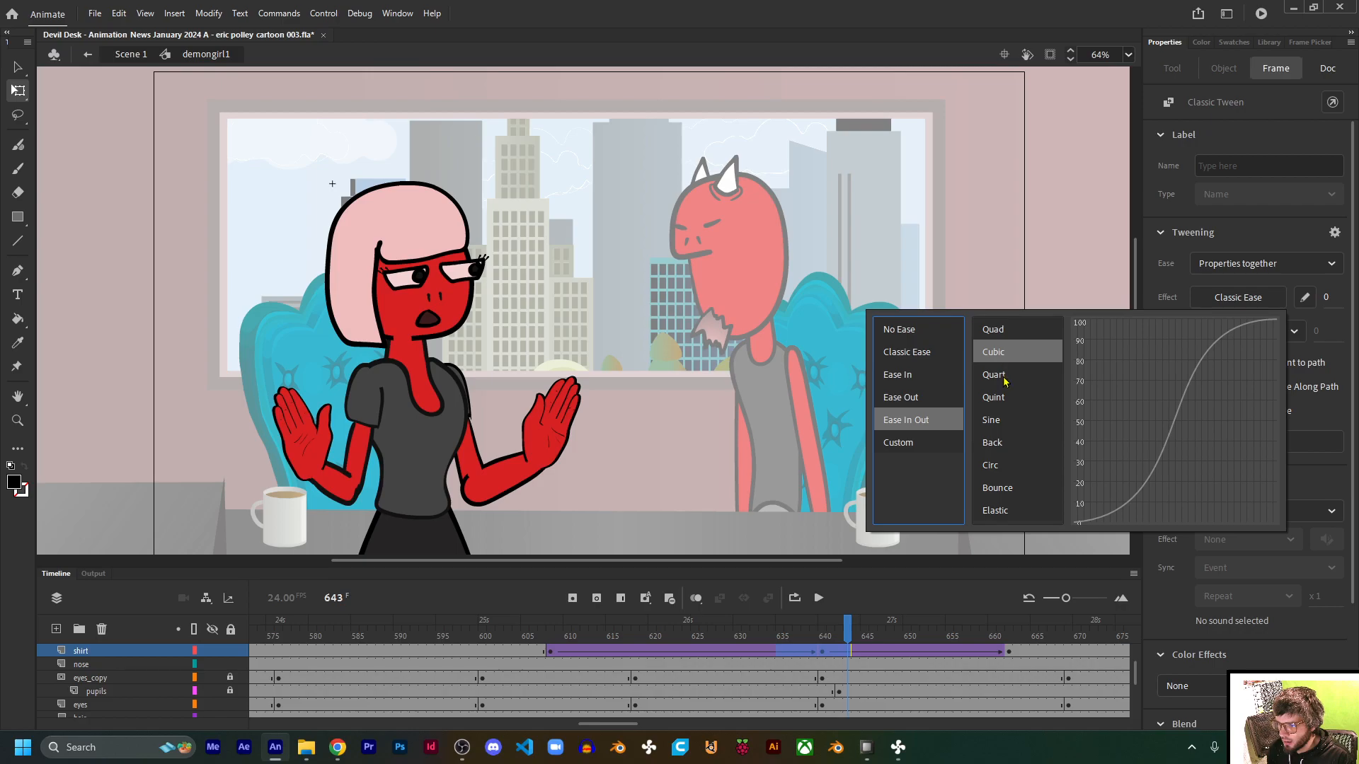
{"action": "left_click", "coordinate": [1004, 380]}
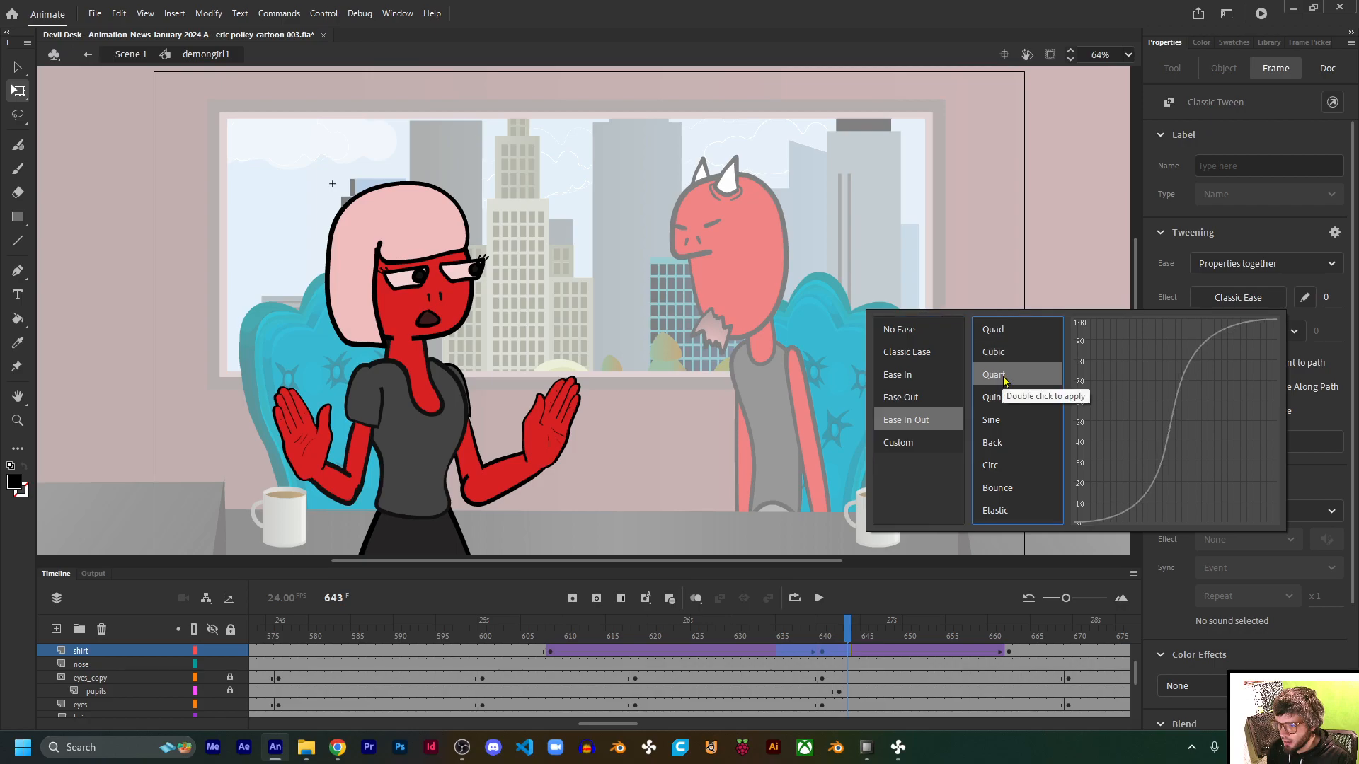
{"action": "left_click", "coordinate": [994, 464]}
{"action": "left_click", "coordinate": [1000, 398]}
{"action": "double_click", "coordinate": [995, 401]}
{"action": "left_click_drag", "start_coordinate": [573, 636], "coordinate": [984, 635]}
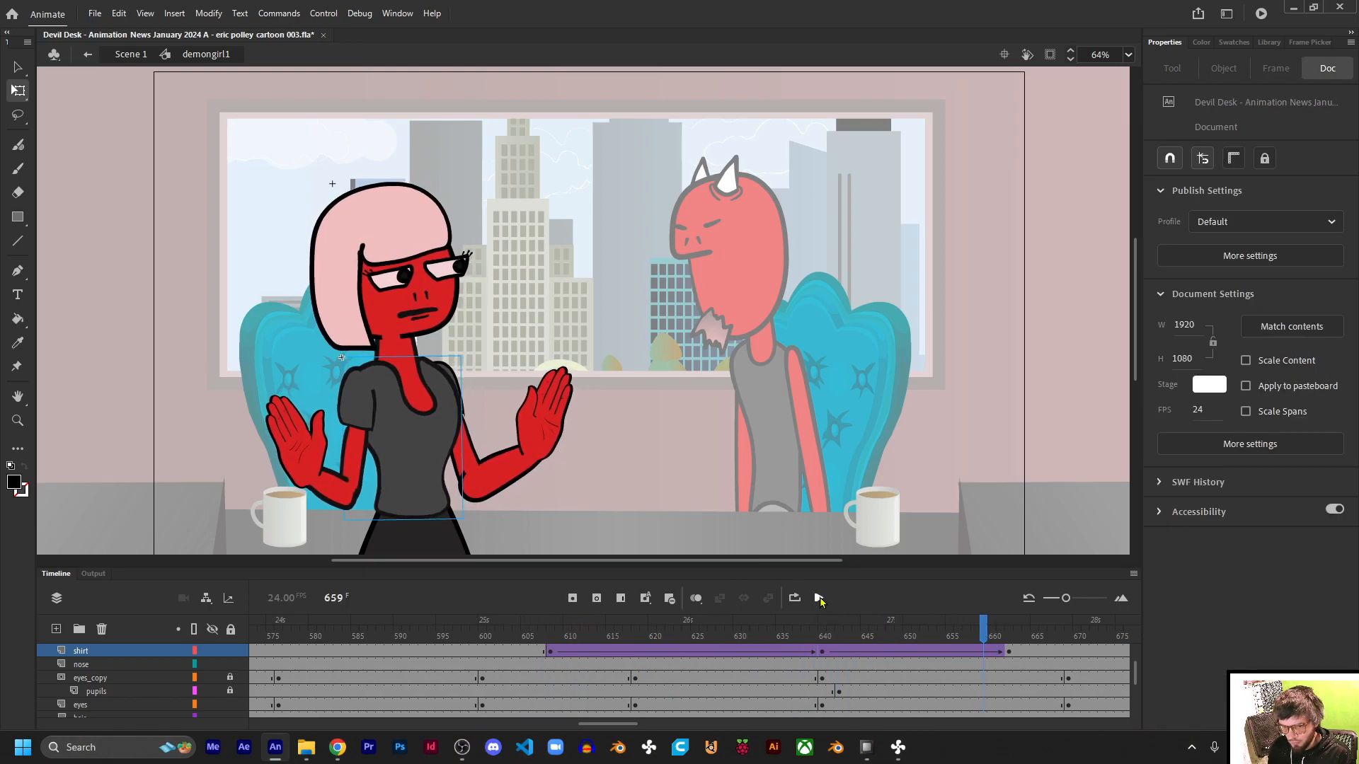
Step: Select the demon girl's head controller and add a keyframe at frame 375 on the hed_controller layer
{"action": "left_click_drag", "start_coordinate": [634, 637], "coordinate": [177, 621]}
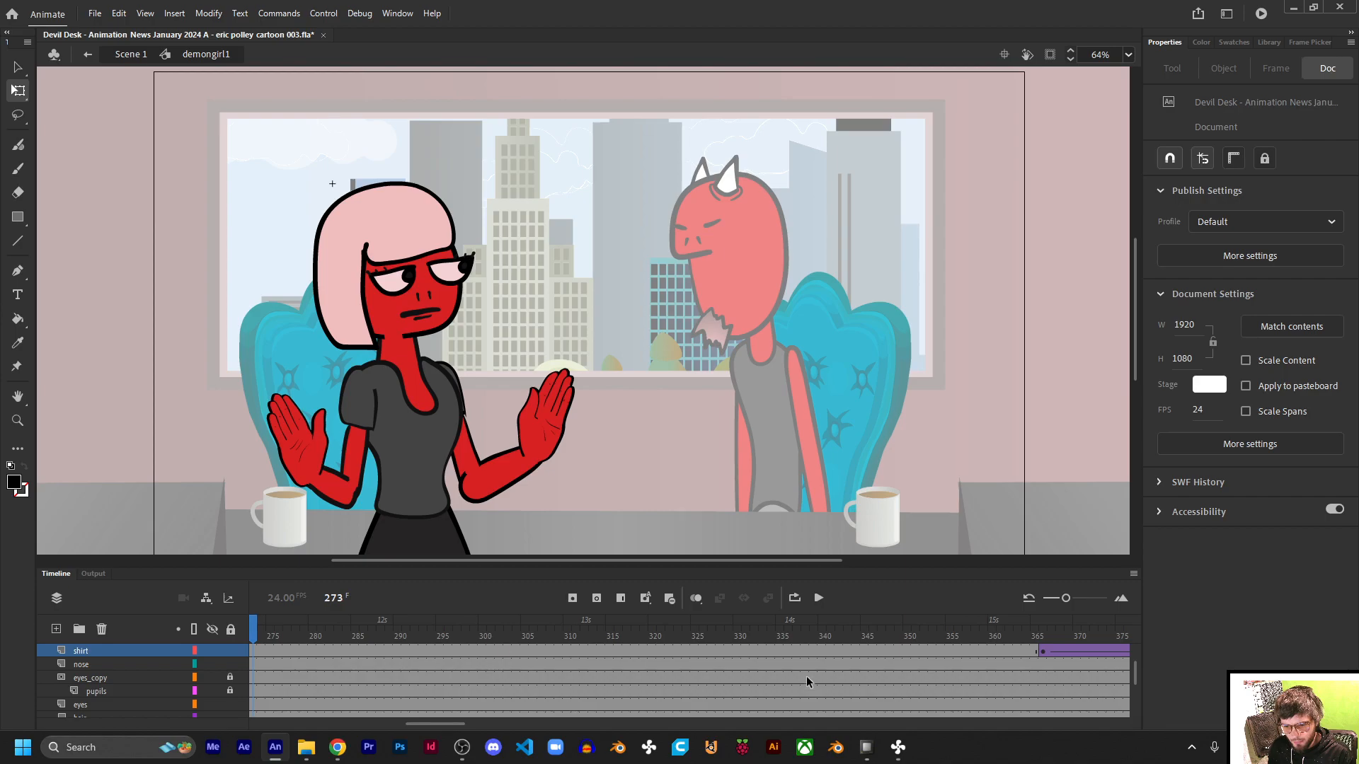
{"action": "left_click_drag", "start_coordinate": [433, 725], "coordinate": [313, 731]}
{"action": "left_click", "coordinate": [411, 311]}
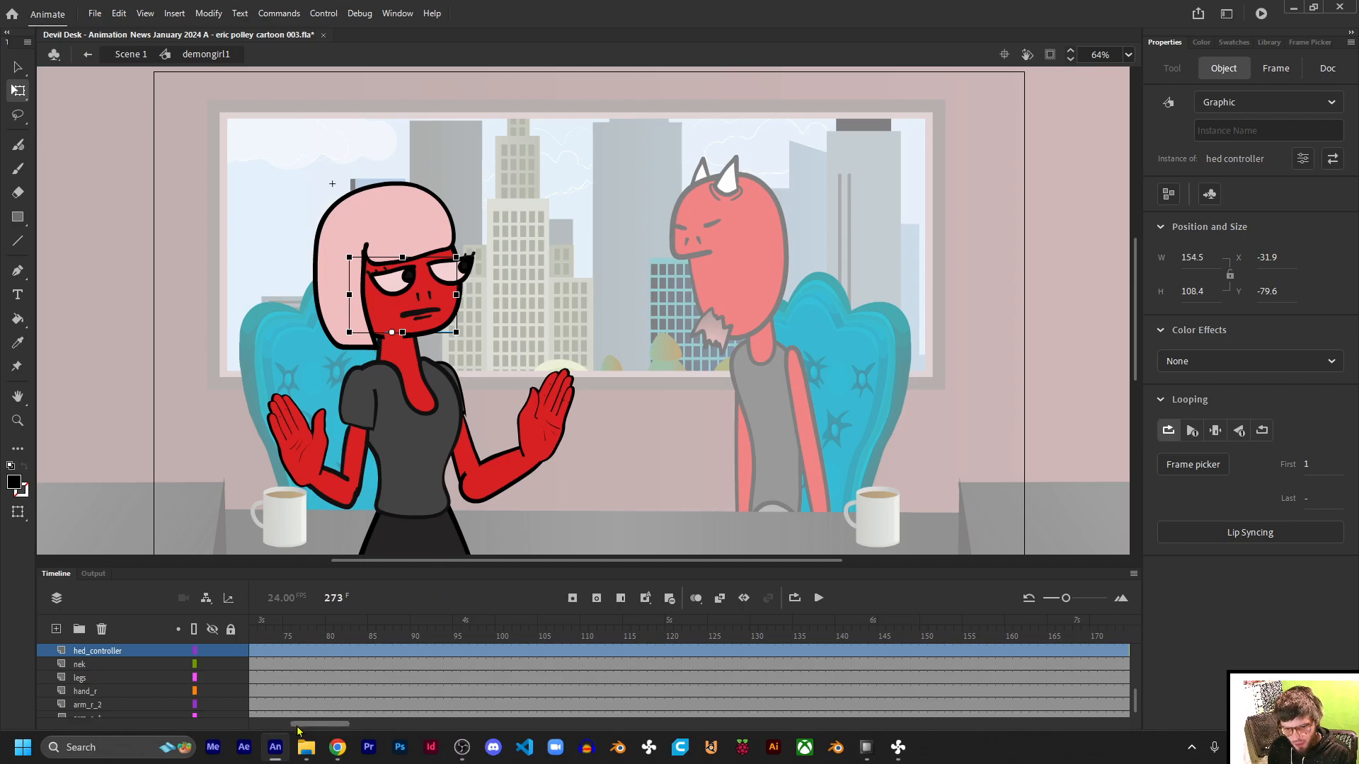
{"action": "left_click_drag", "start_coordinate": [302, 732], "coordinate": [449, 726]}
{"action": "scroll", "coordinate": [433, 689], "scroll_direction": "up", "scroll_amount": 3}
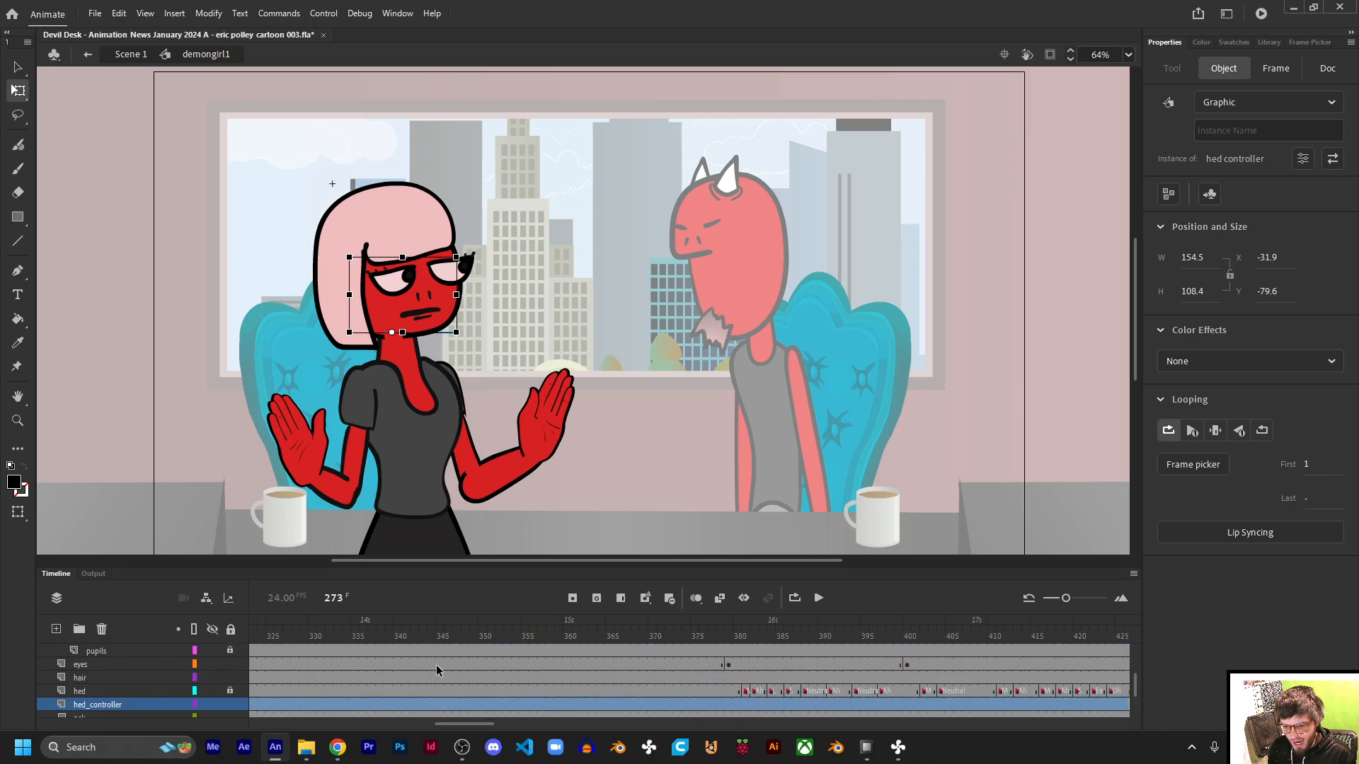
{"action": "left_click", "coordinate": [729, 704]}
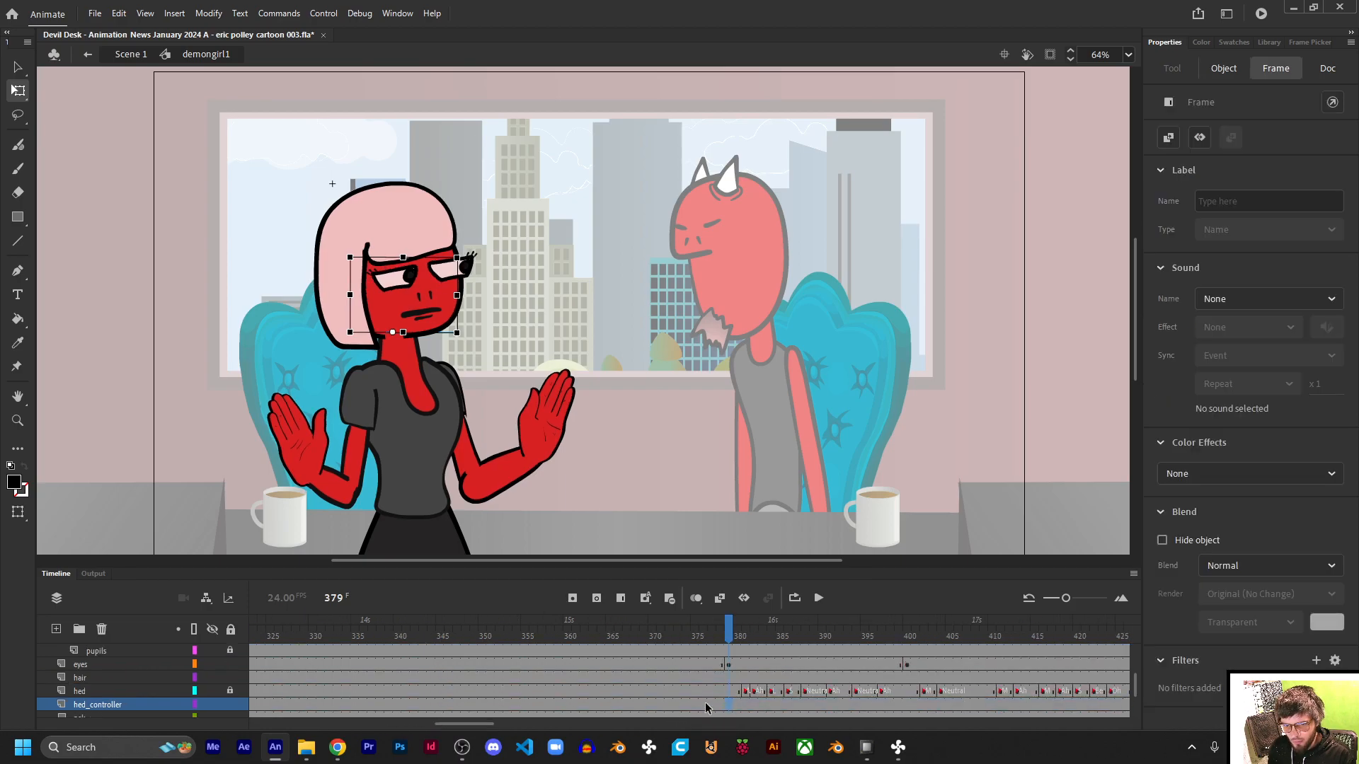
{"action": "left_click", "coordinate": [695, 705]}
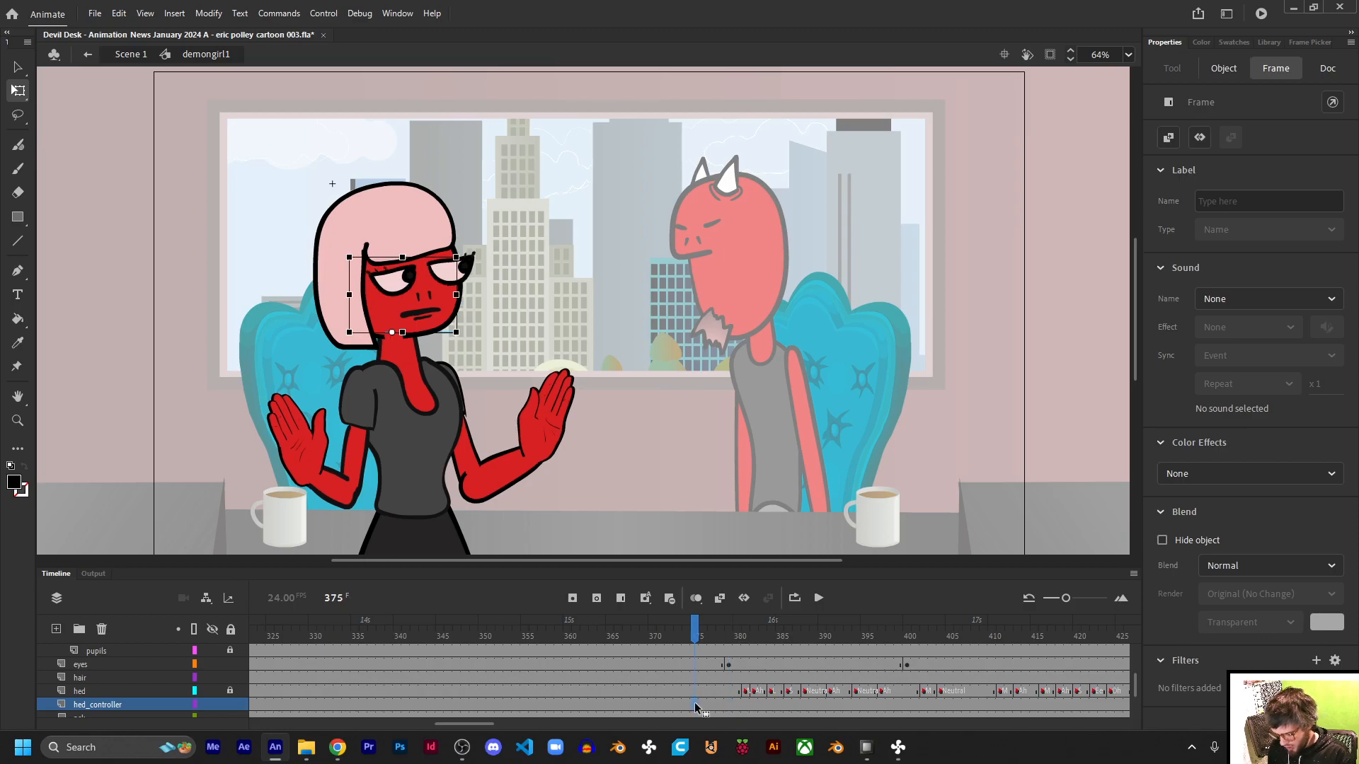
Step: Add a hed_controller keyframe at frame 406 and rotate the head slightly forward toward the other demon
{"action": "left_click", "coordinate": [922, 705]}
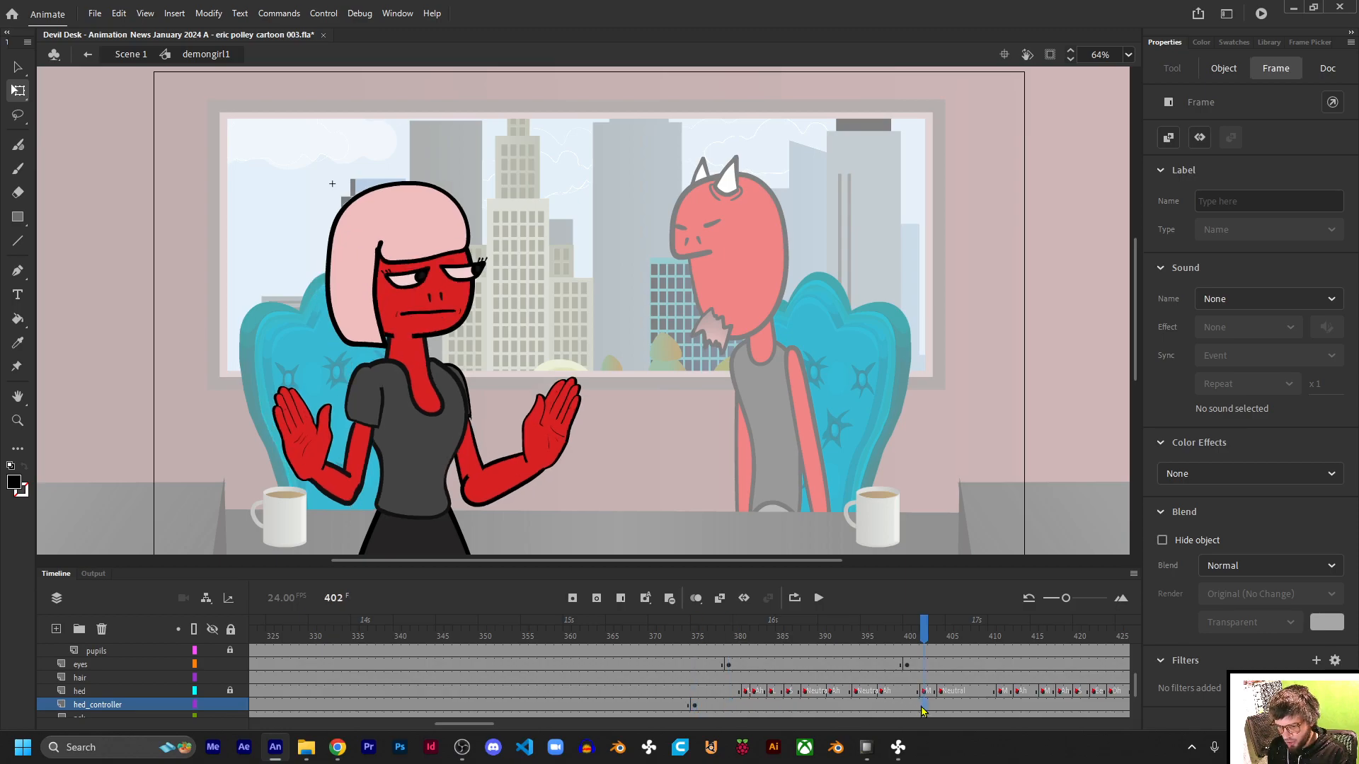
{"action": "left_click", "coordinate": [957, 703]}
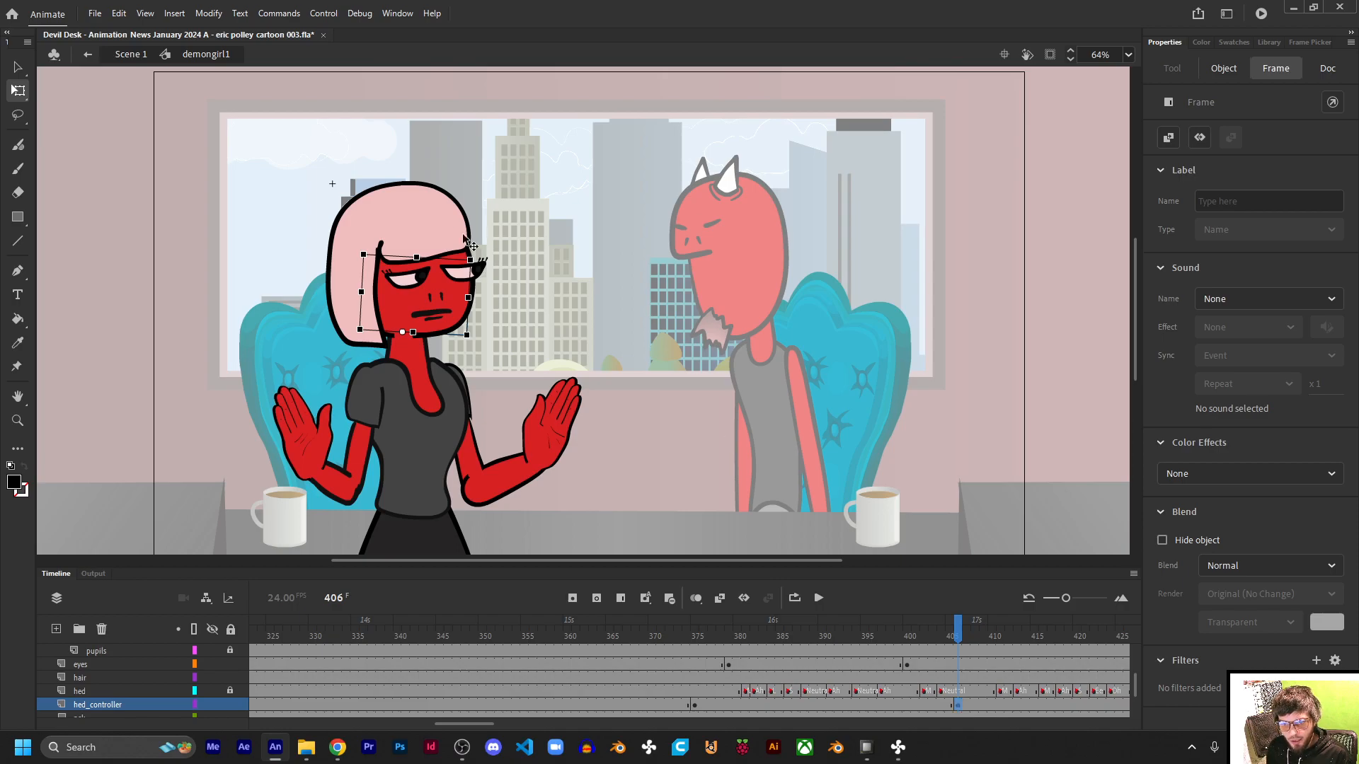
{"action": "left_click_drag", "start_coordinate": [476, 260], "coordinate": [493, 262]}
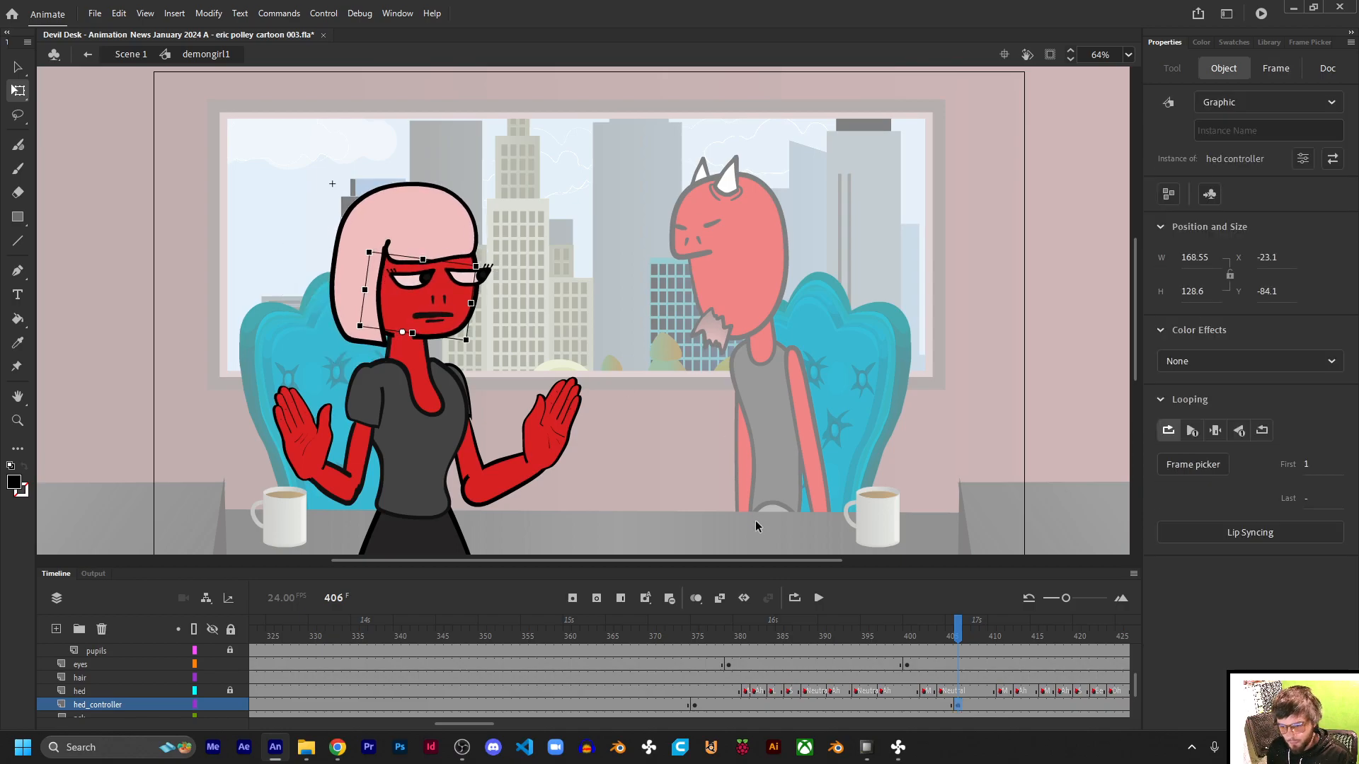
Step: Apply a classic tween with Cubic Ease In Out to the hed_controller span between frames 375 and 406
{"action": "left_click", "coordinate": [834, 706]}
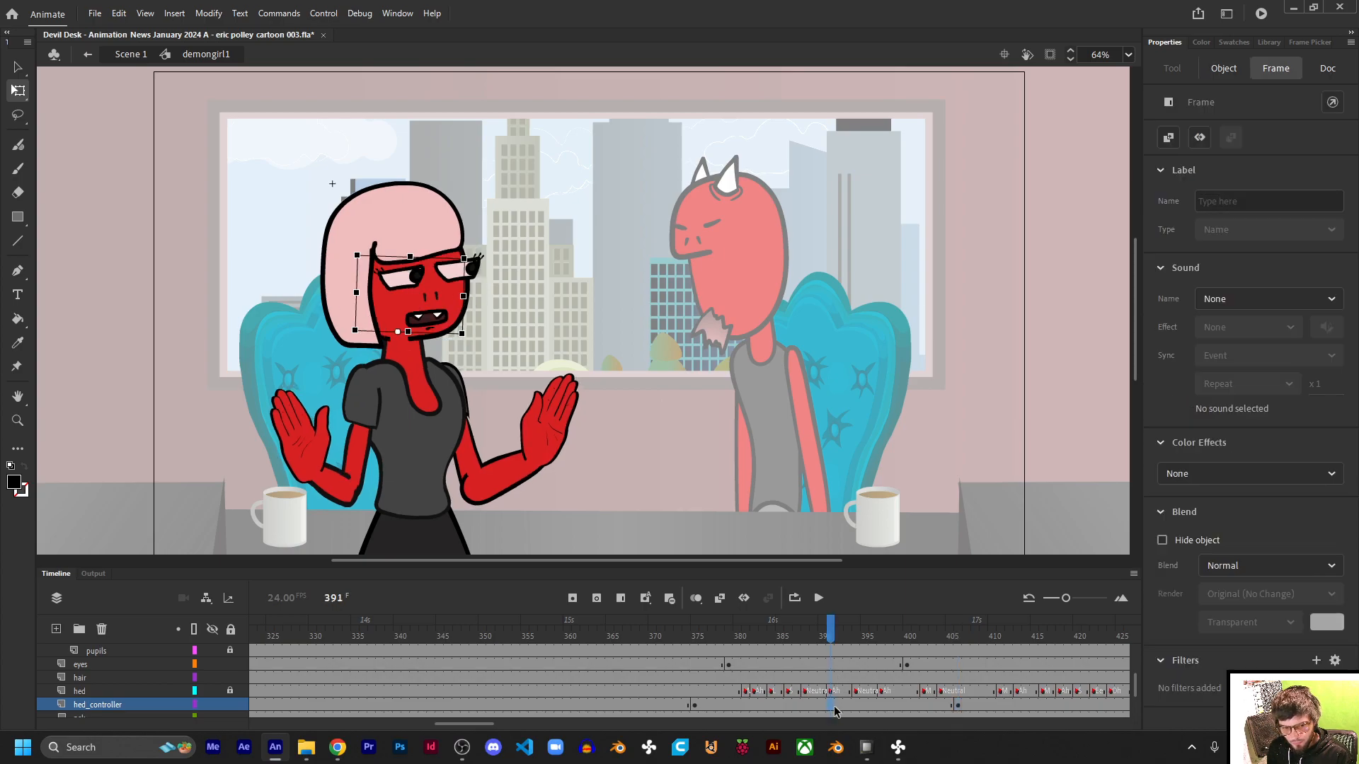
{"action": "key", "text": "F3"}
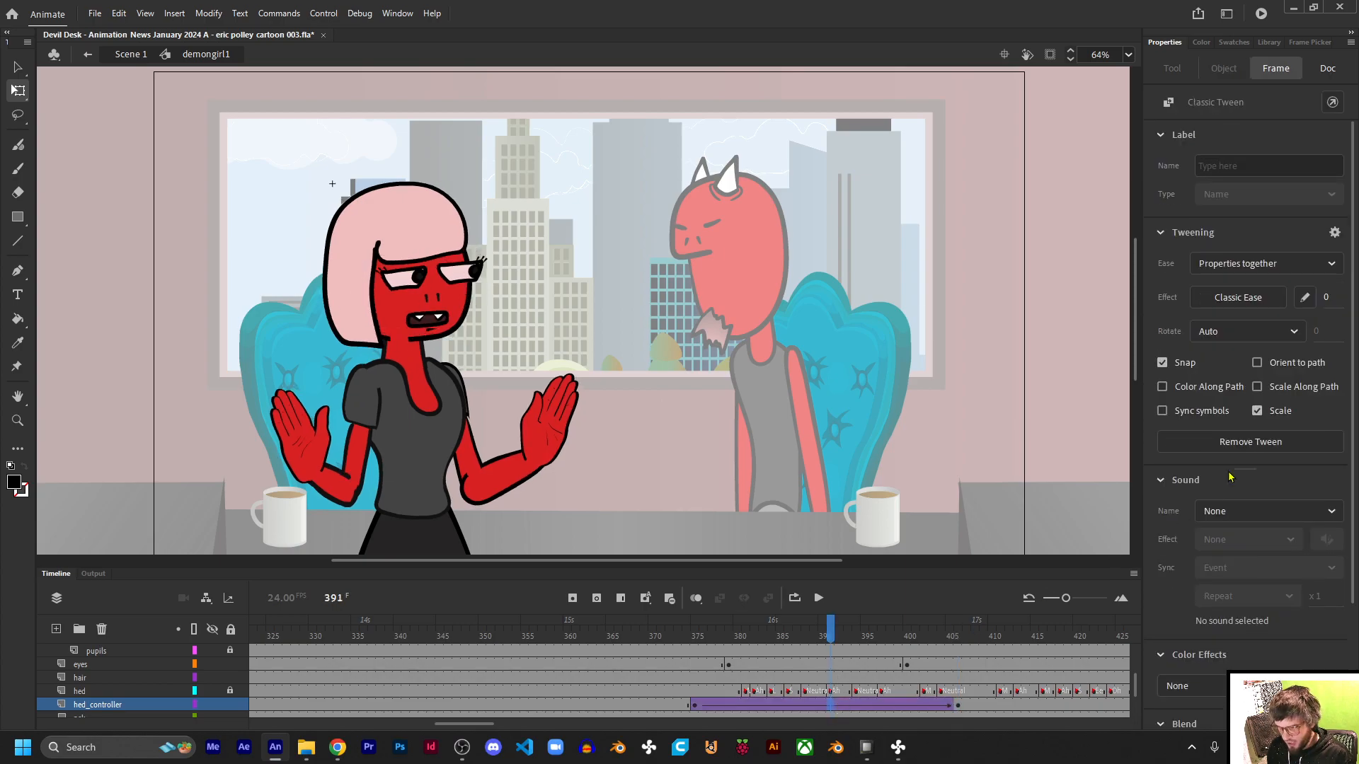
{"action": "left_click", "coordinate": [1237, 298]}
{"action": "left_click", "coordinate": [920, 421]}
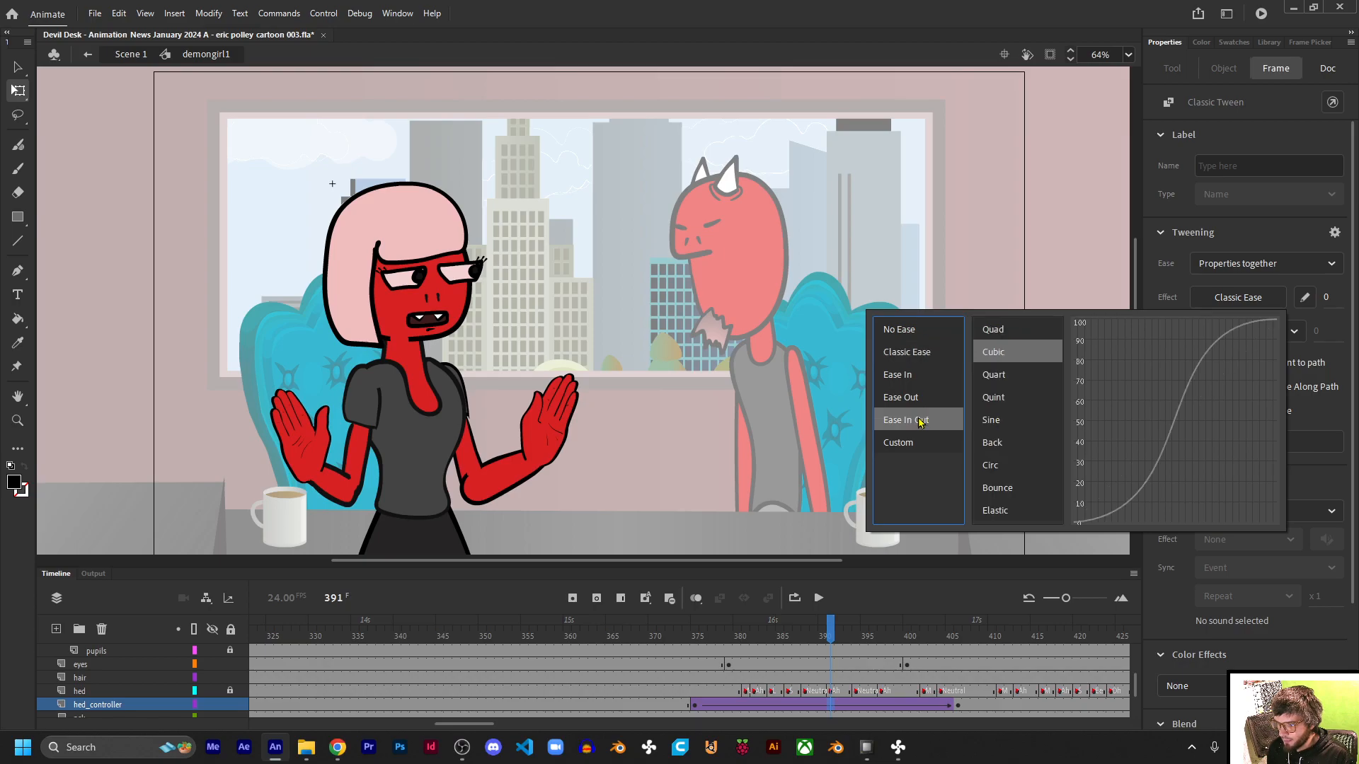
{"action": "double_click", "coordinate": [1001, 353]}
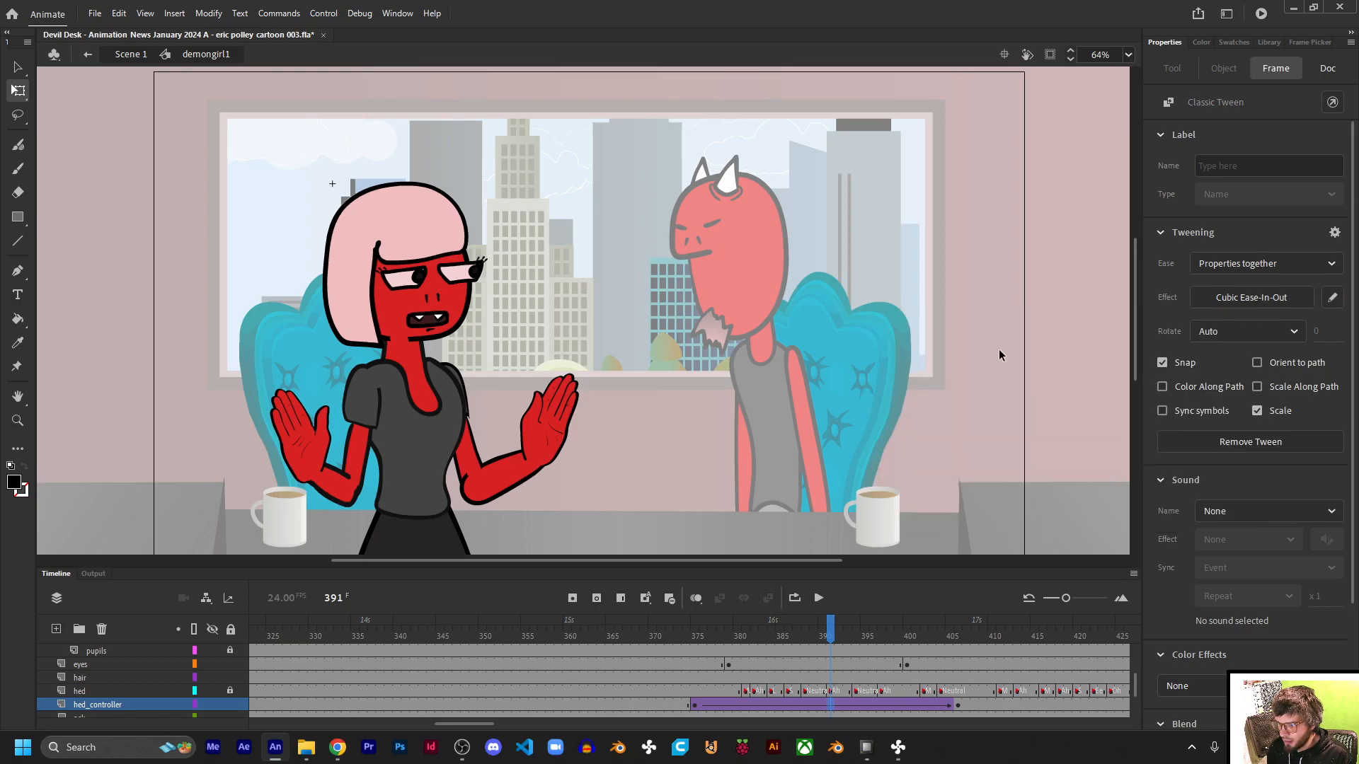
Step: Add hed_controller keyframes at frames 411, 464 and 436, and rotate the head slightly back at frame 436
{"action": "scroll", "coordinate": [479, 697], "scroll_direction": "right", "scroll_amount": 5}
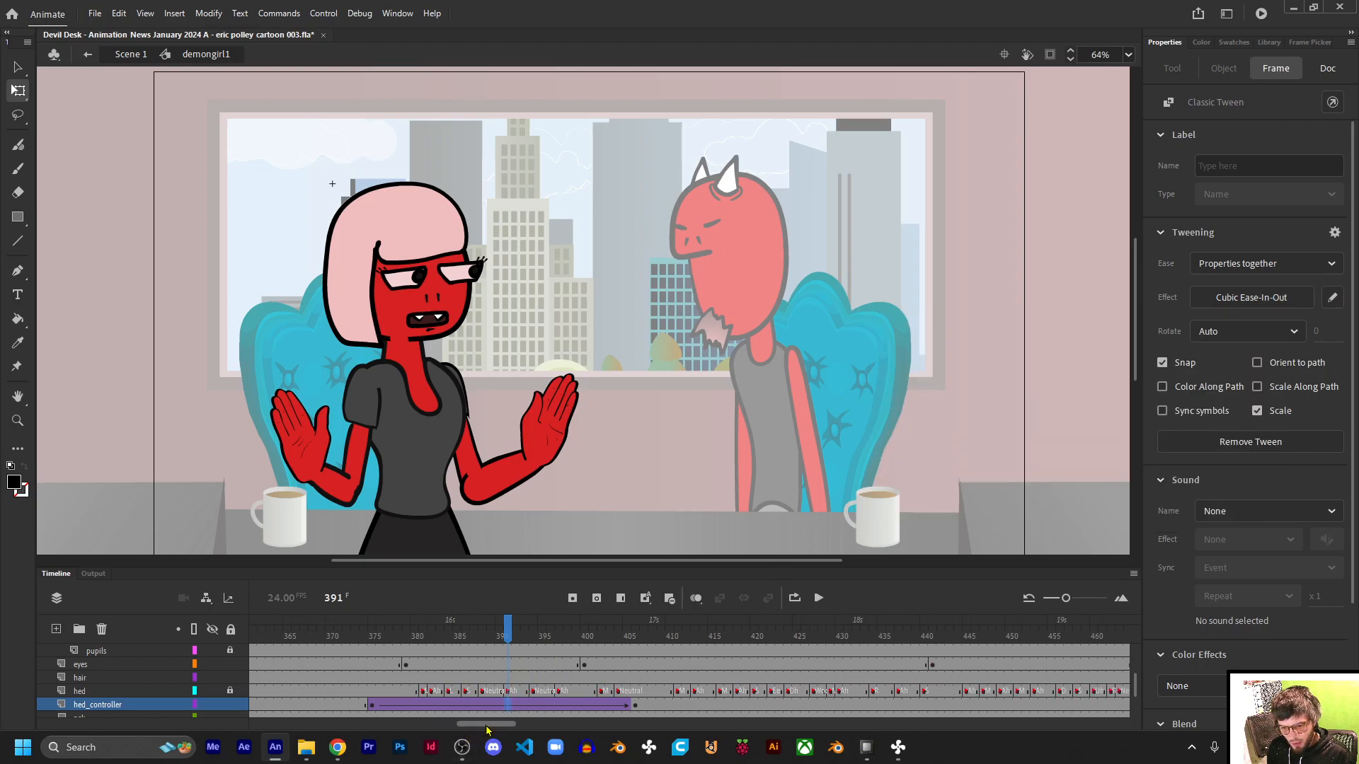
{"action": "left_click_drag", "start_coordinate": [334, 638], "coordinate": [628, 641]}
{"action": "left_click", "coordinate": [564, 707]}
{"action": "key", "text": "F6"}
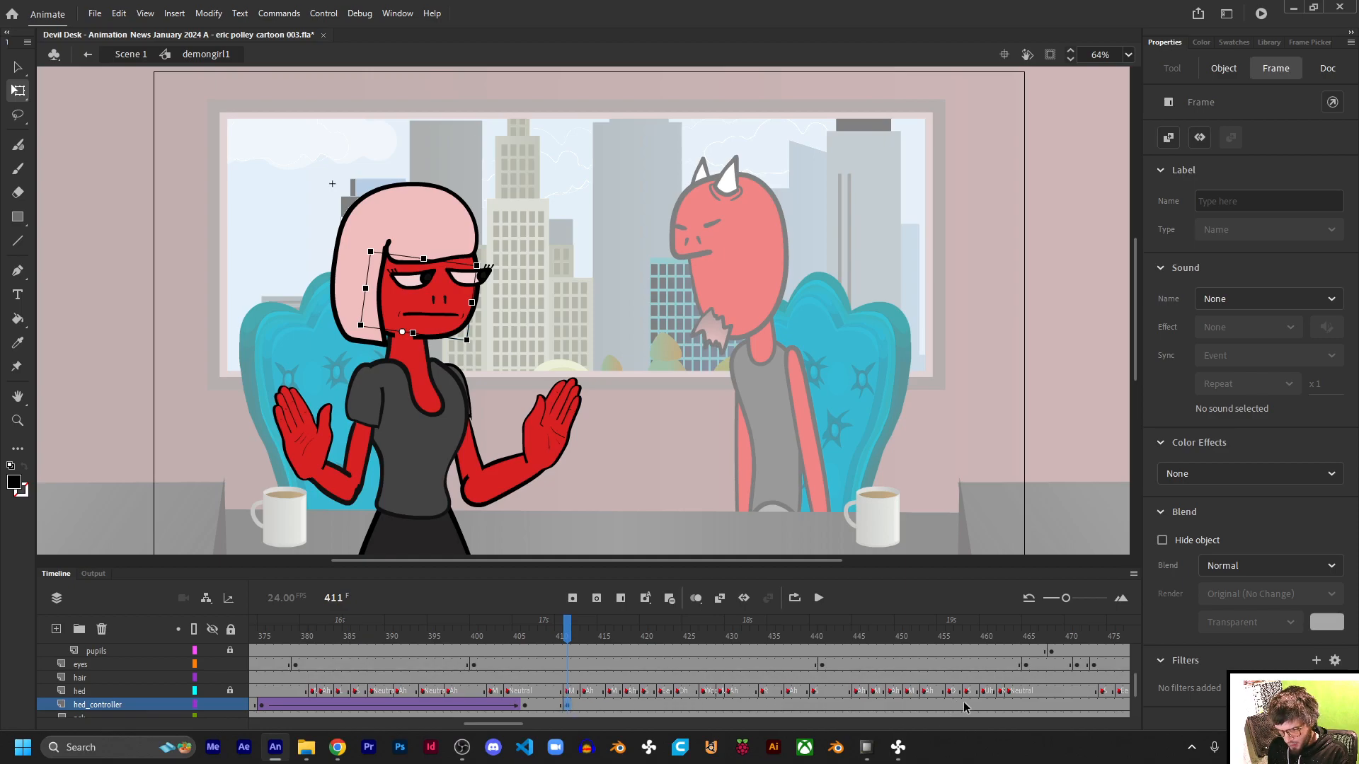
{"action": "left_click", "coordinate": [1013, 703]}
{"action": "key", "text": "F6"}
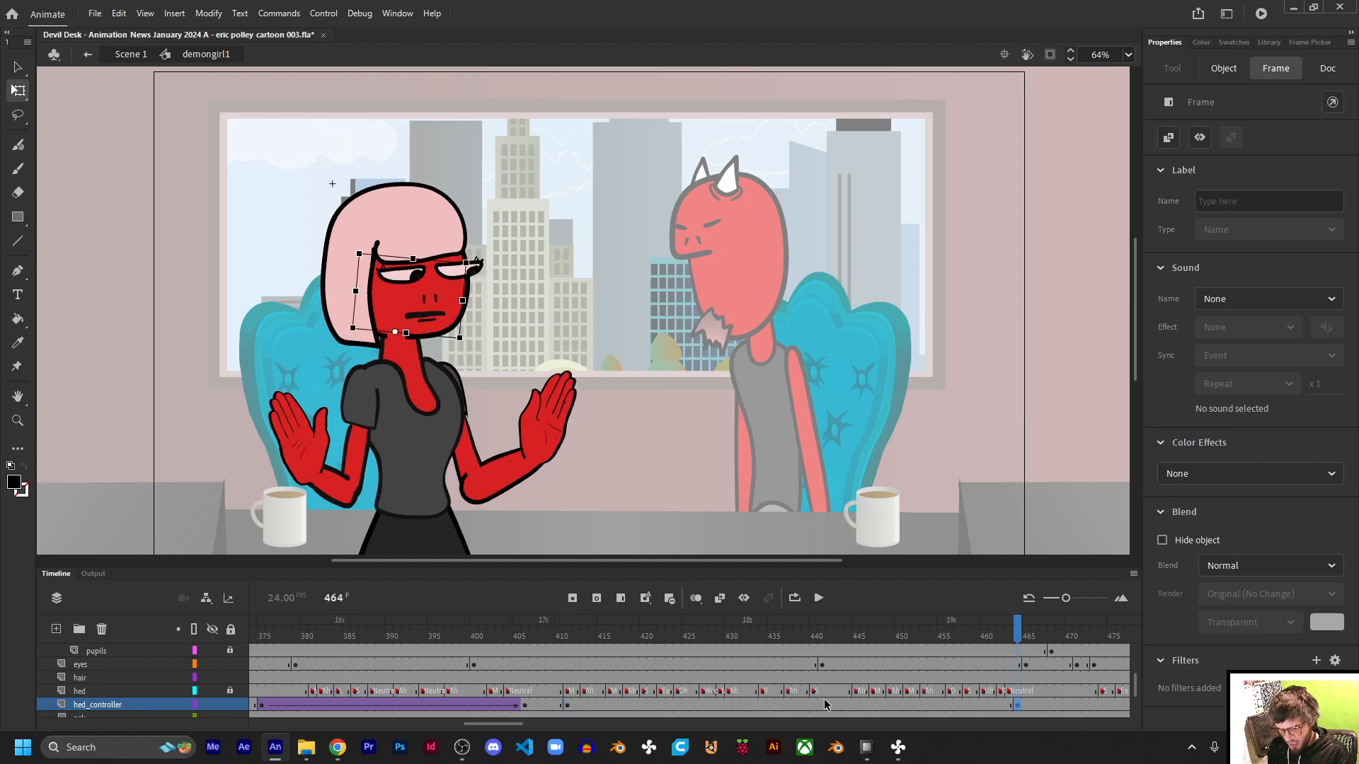
{"action": "left_click", "coordinate": [779, 705]}
{"action": "key", "text": "F6"}
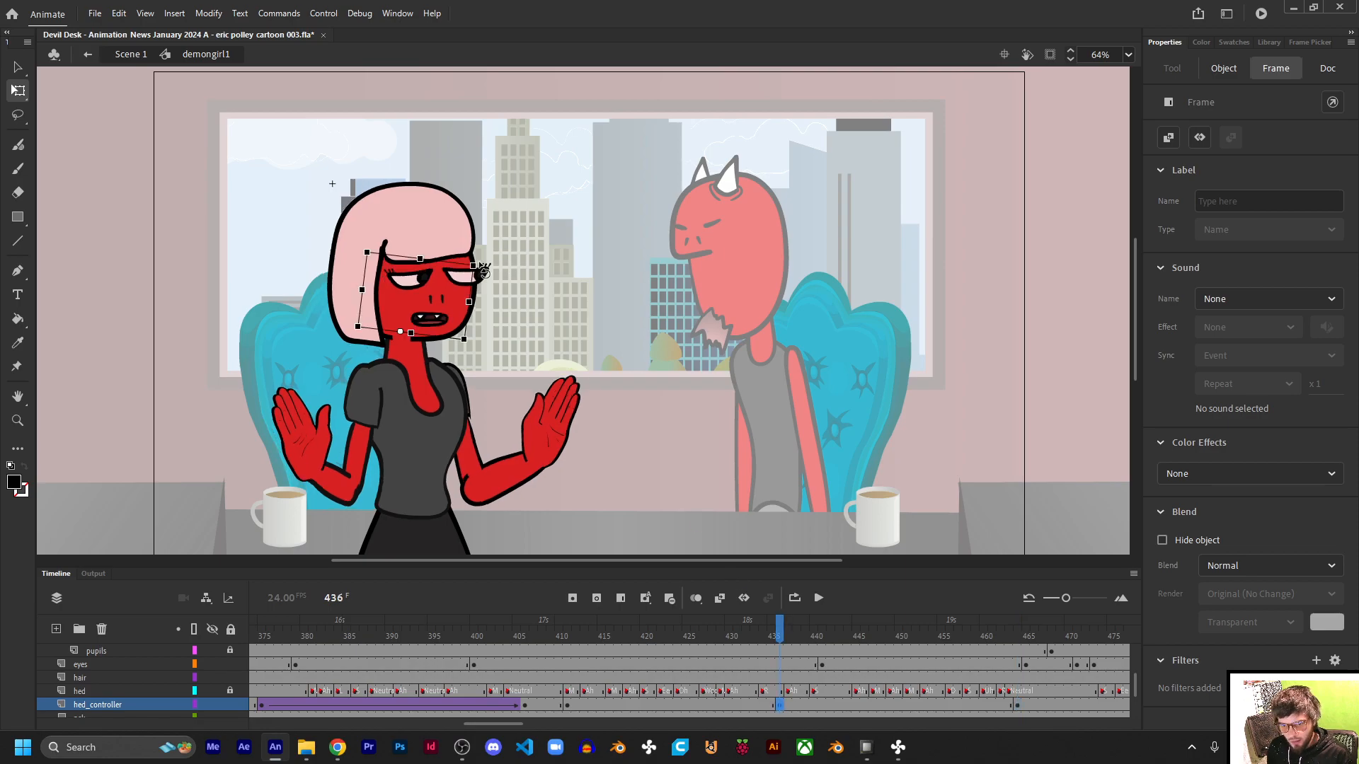
{"action": "left_click_drag", "start_coordinate": [483, 271], "coordinate": [479, 262]}
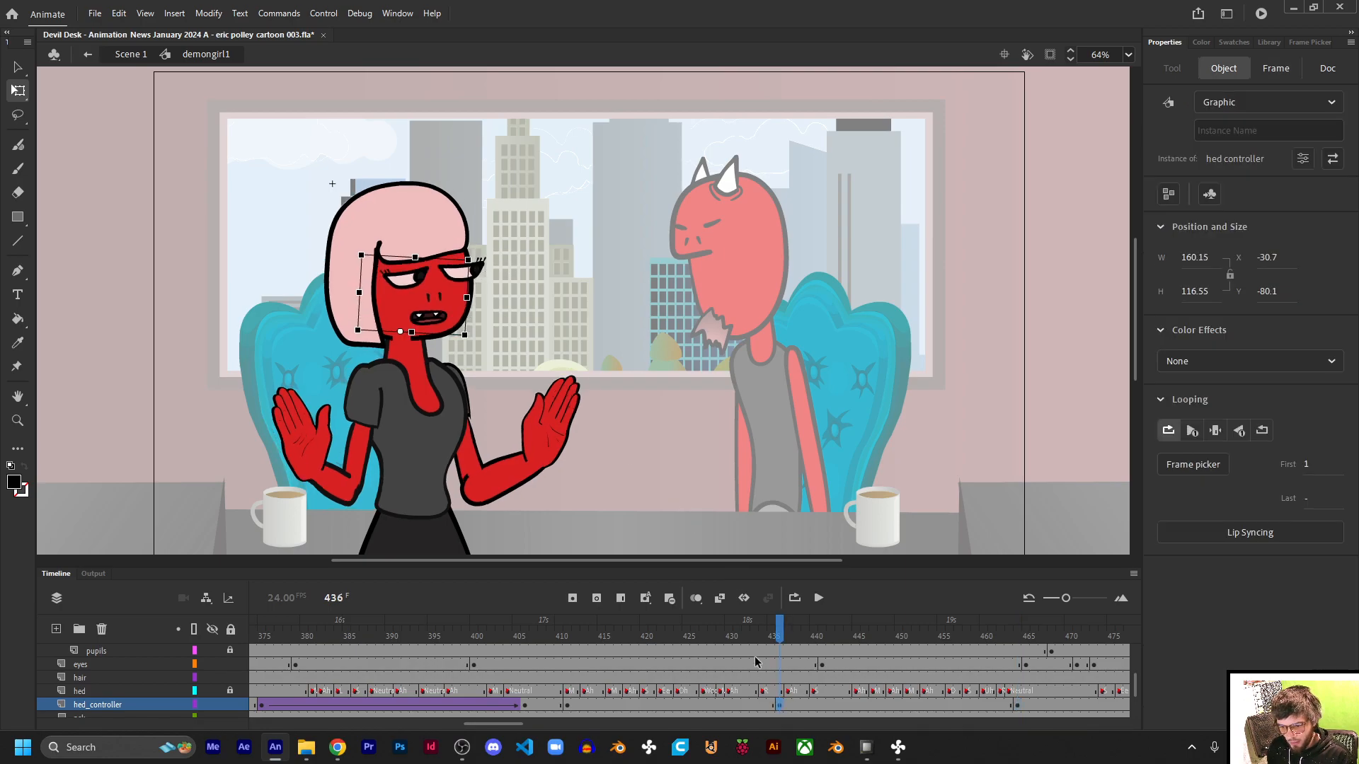
Step: Apply classic tweens with Quart Ease In Out to both hed_controller spans from frame 411 to 464
{"action": "left_click_drag", "start_coordinate": [755, 705], "coordinate": [787, 702]}
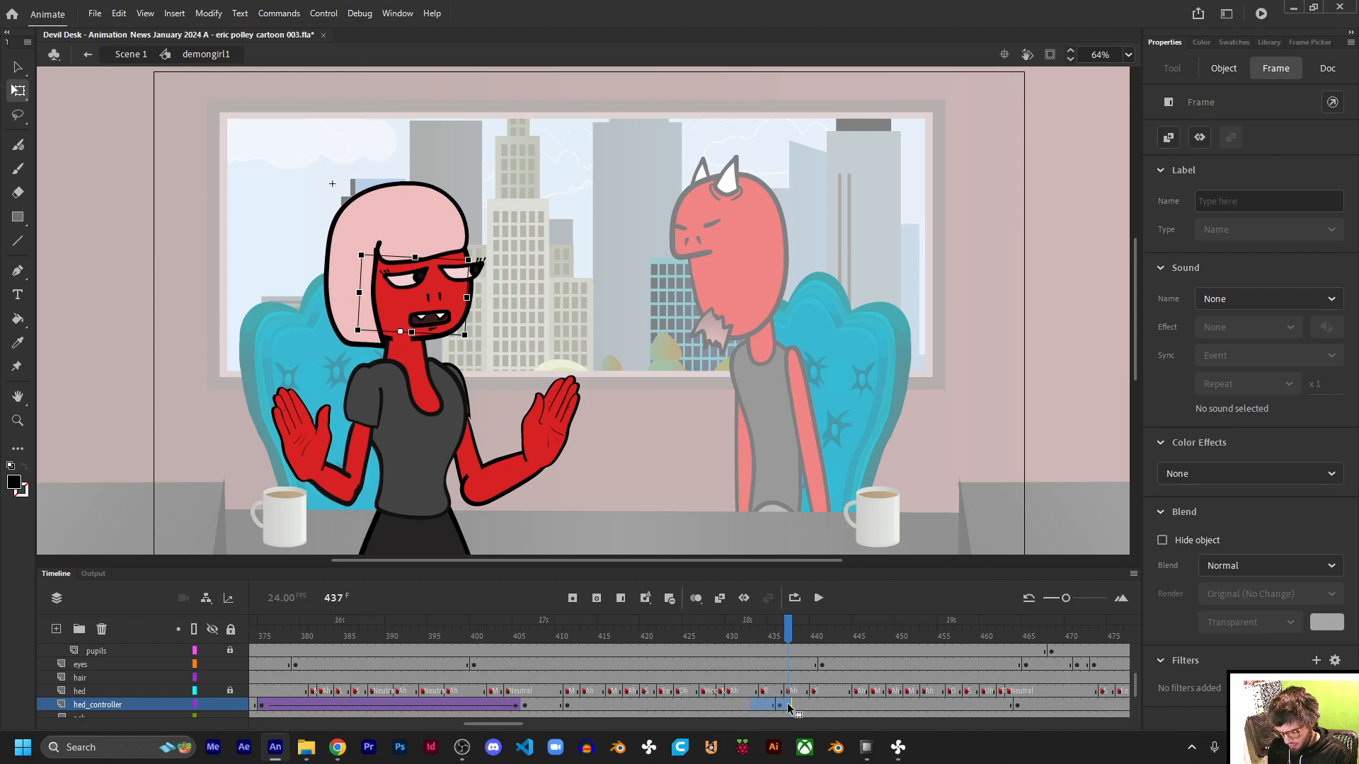
{"action": "key", "text": "F4"}
{"action": "left_click", "coordinate": [1224, 297]}
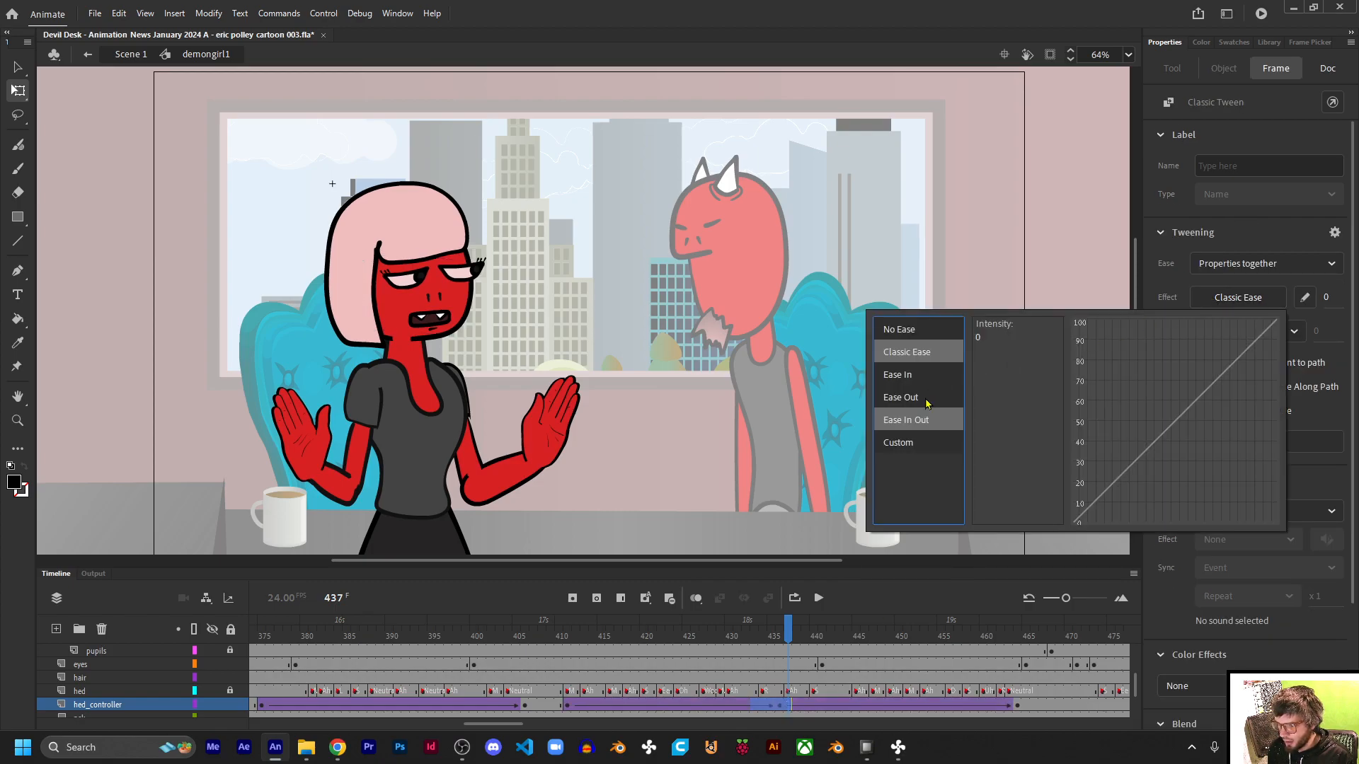
{"action": "mouse_move", "coordinate": [919, 423]}
{"action": "left_click", "coordinate": [994, 374]}
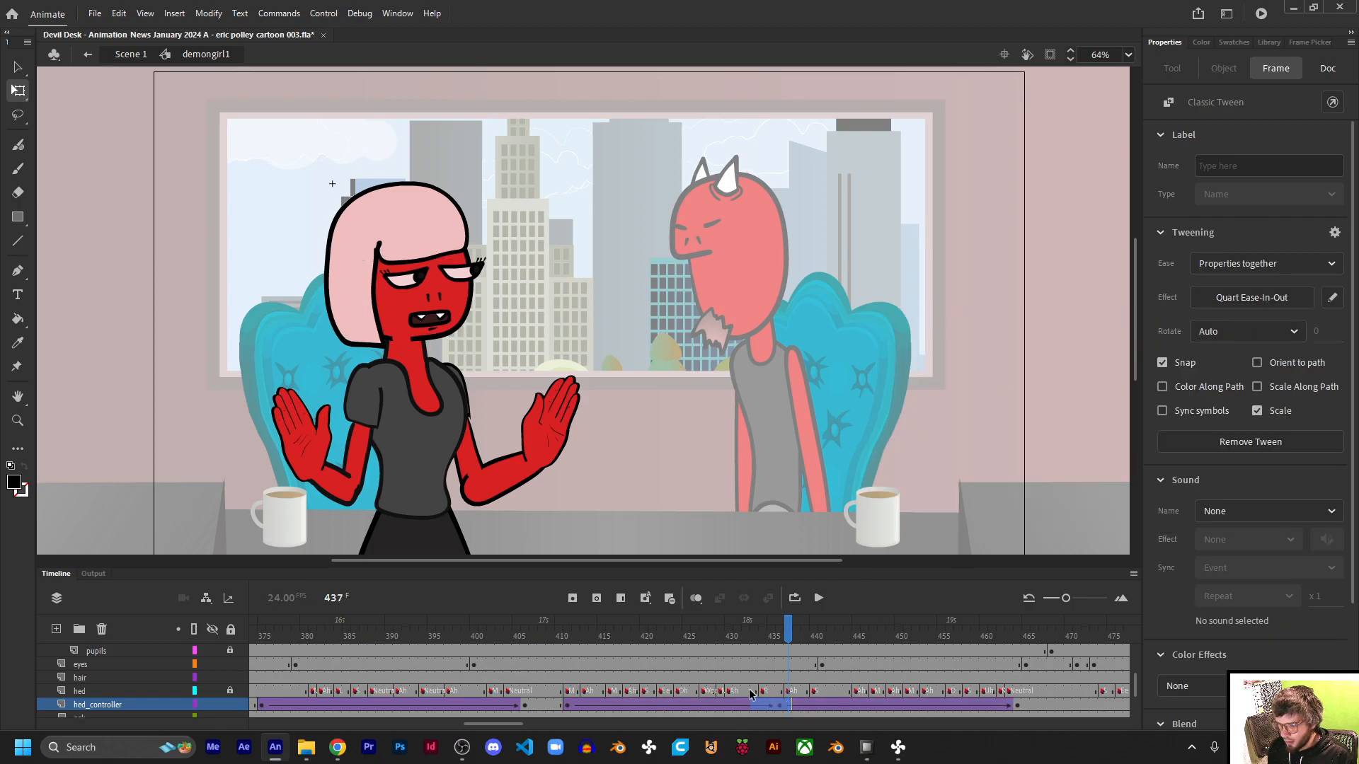
Step: Rotate the head forward at the frame 464 keyframe, and play back the head motion from about frame 411
{"action": "left_click", "coordinate": [780, 704]}
{"action": "left_click", "coordinate": [651, 636]}
{"action": "left_click_drag", "start_coordinate": [656, 642], "coordinate": [1003, 665]}
{"action": "left_click", "coordinate": [1016, 705]}
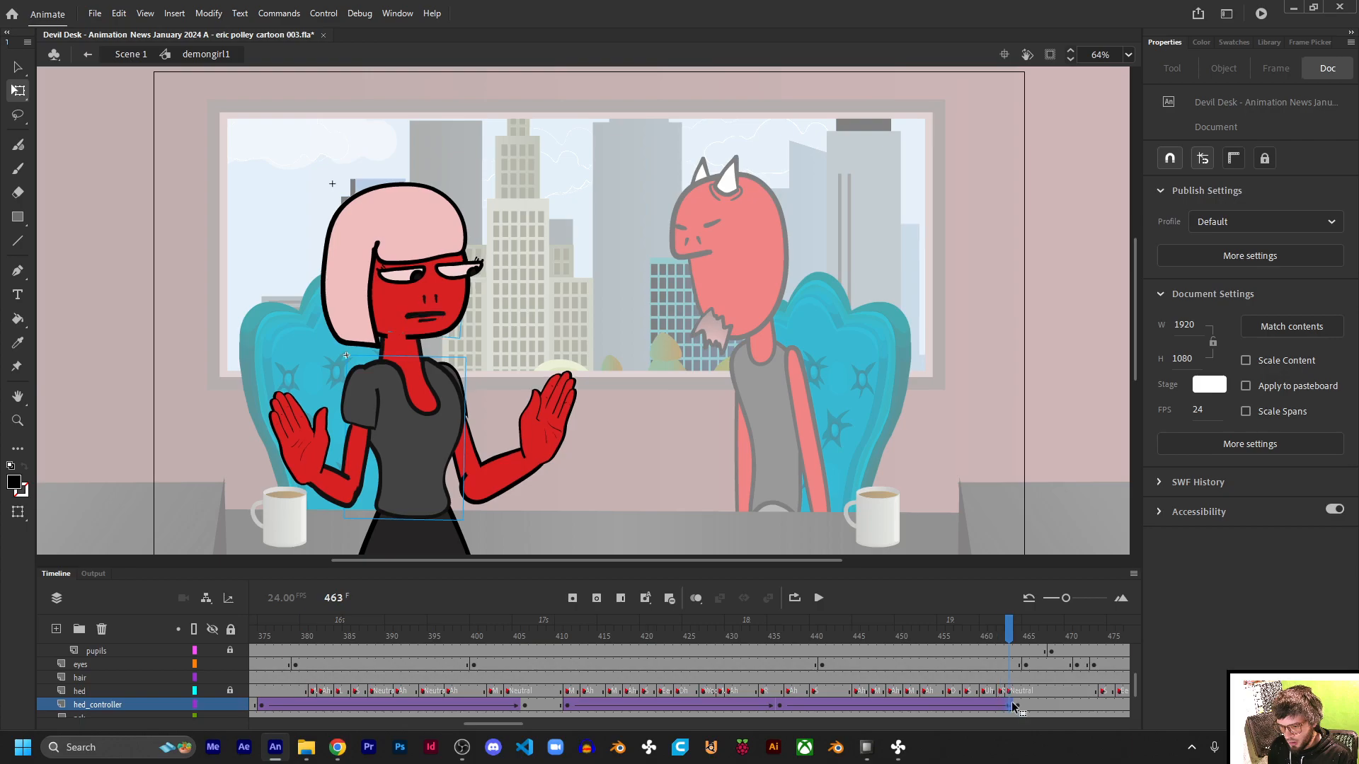
{"action": "left_click_drag", "start_coordinate": [479, 269], "coordinate": [486, 271]}
{"action": "left_click_drag", "start_coordinate": [743, 643], "coordinate": [559, 649]}
{"action": "left_click", "coordinate": [818, 596]}
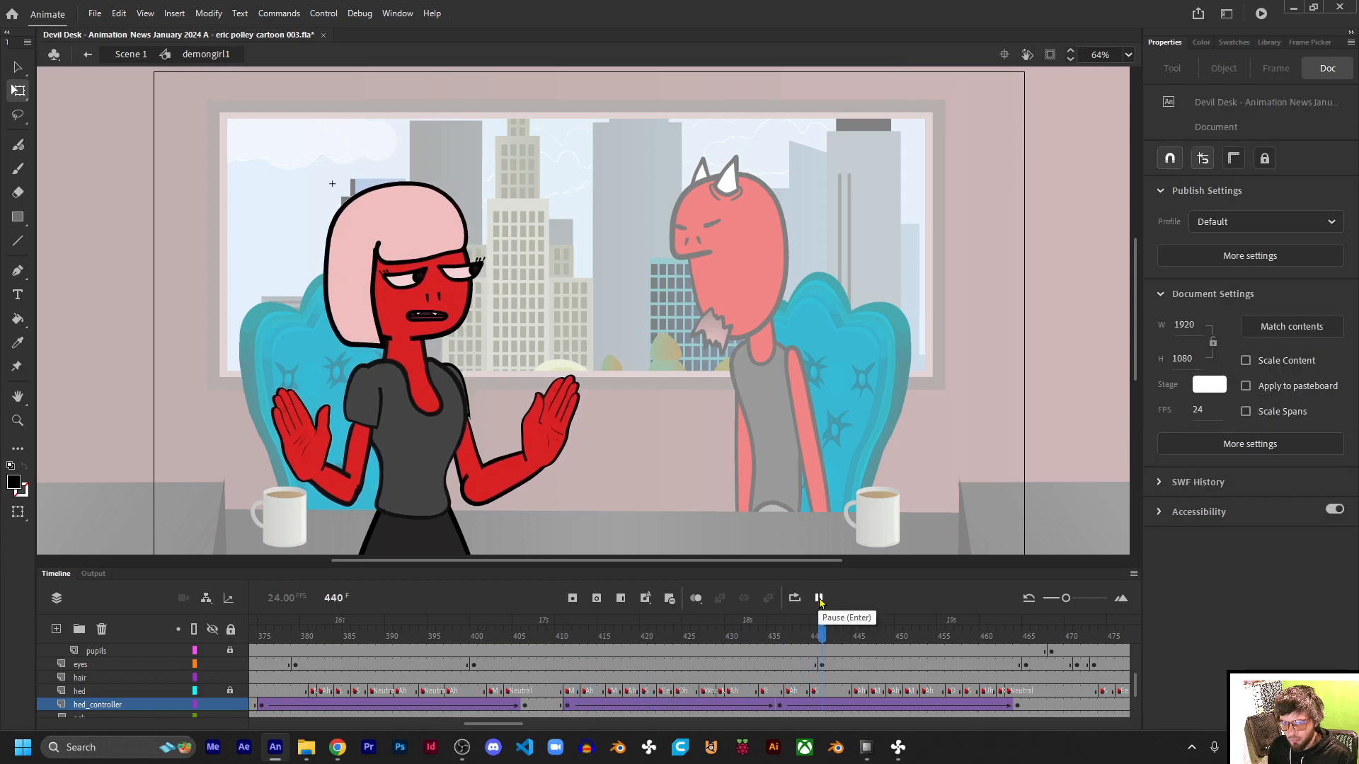
{"action": "left_click", "coordinate": [818, 598]}
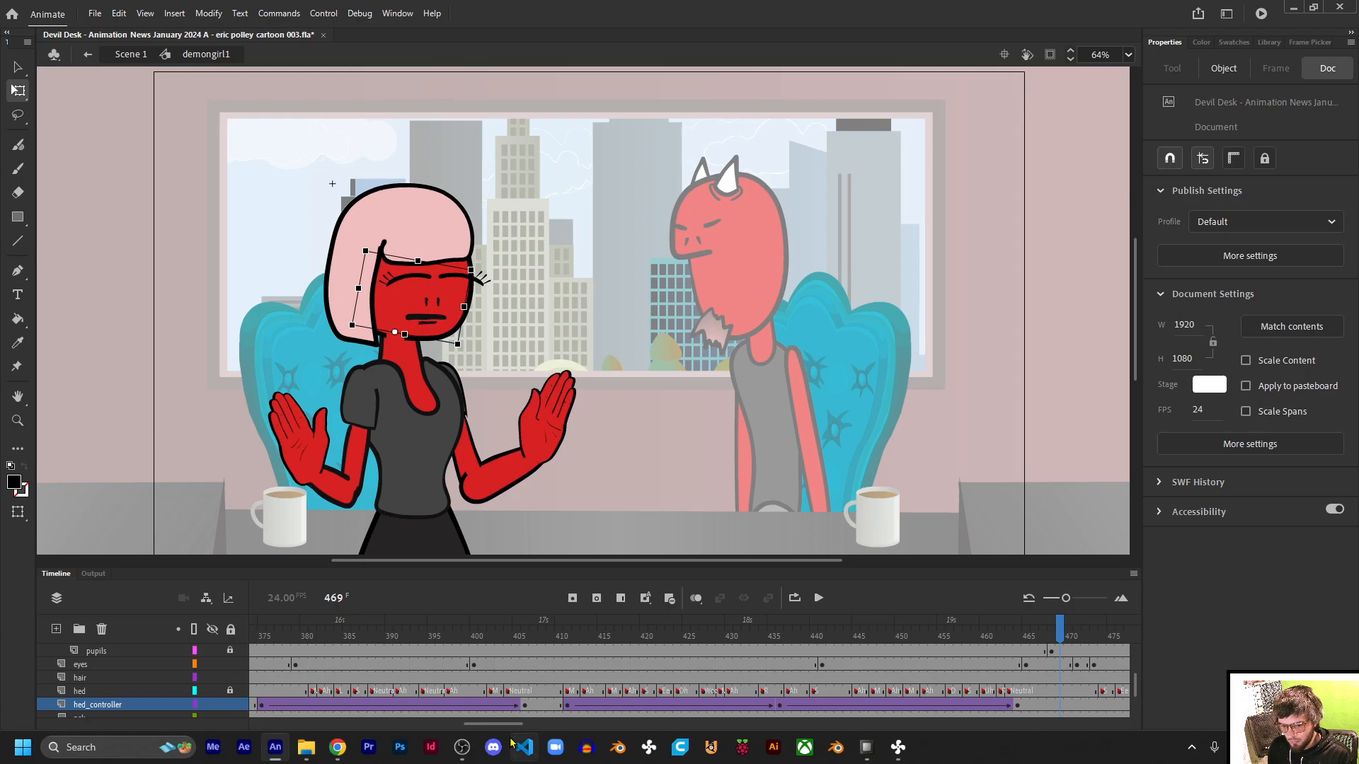
Step: Add hed_controller keyframes at frames 466 and 494, and tilt the head back up at frame 494
{"action": "left_click_drag", "start_coordinate": [493, 723], "coordinate": [531, 723]}
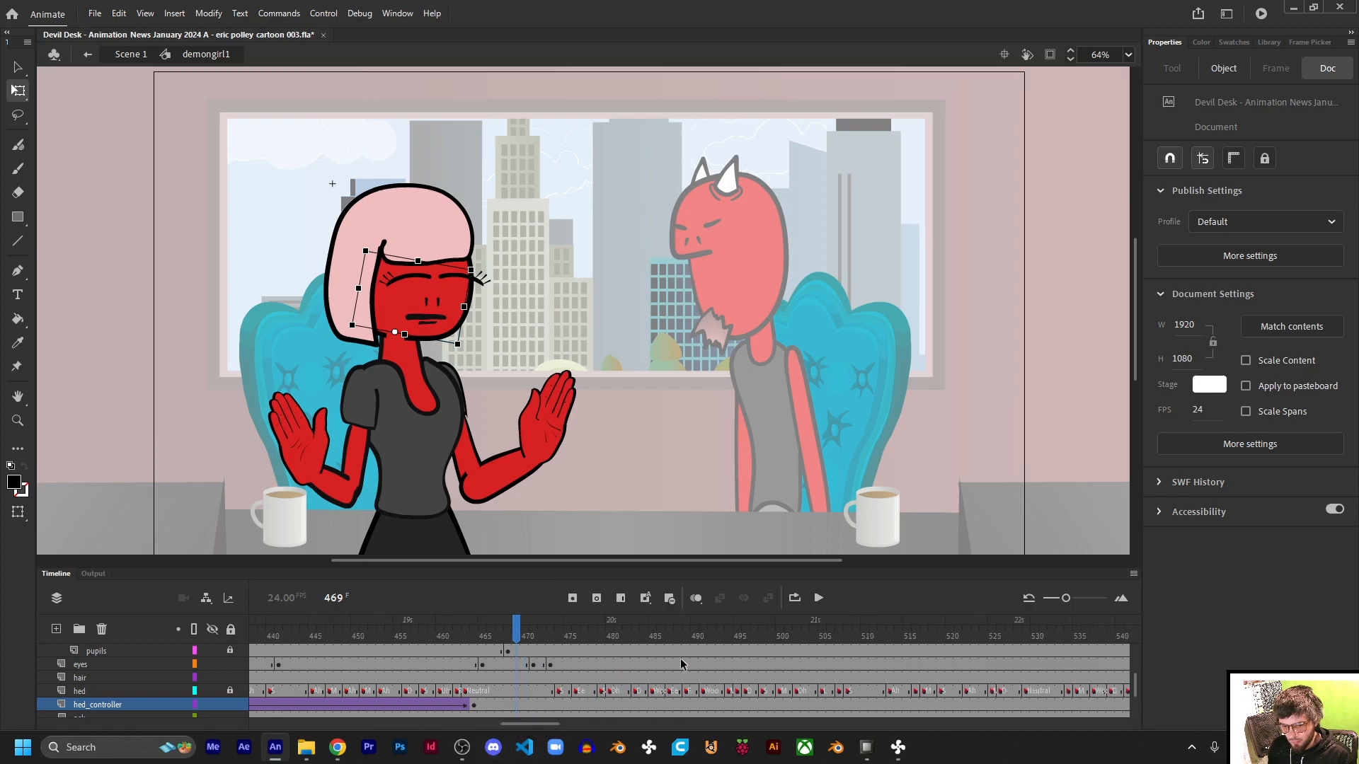
{"action": "left_click", "coordinate": [818, 598]}
{"action": "left_click", "coordinate": [819, 598]}
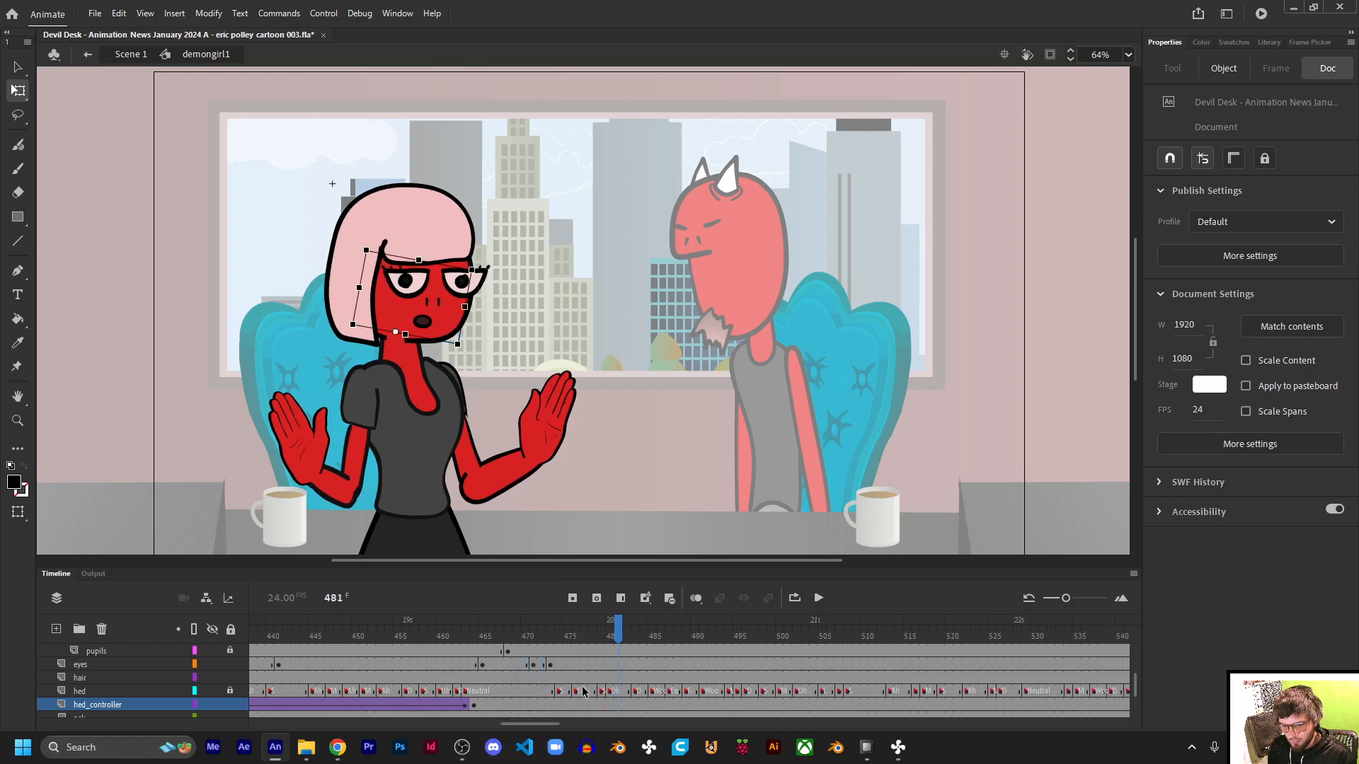
{"action": "left_click", "coordinate": [491, 705]}
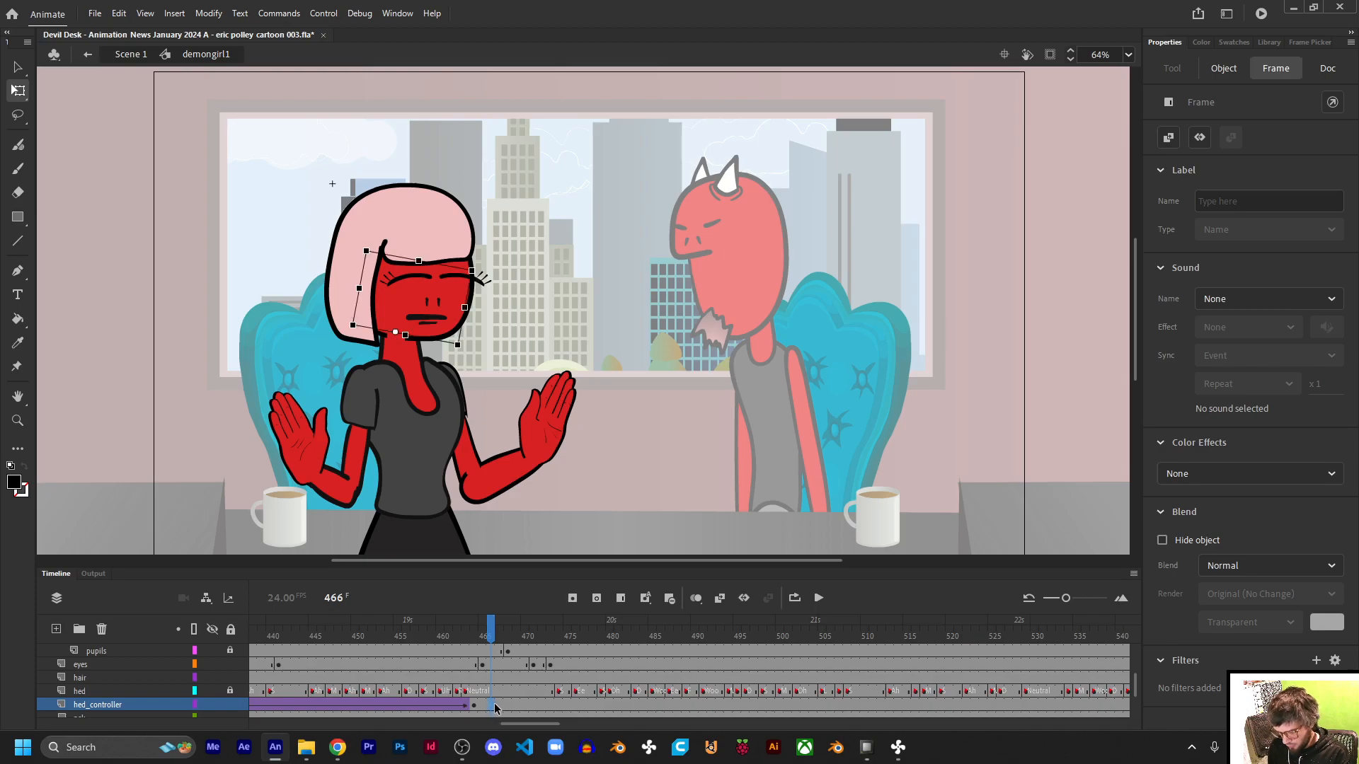
{"action": "left_click", "coordinate": [729, 707]}
{"action": "mouse_move", "coordinate": [470, 265]}
{"action": "left_mouse_down"}
{"action": "mouse_move", "coordinate": [495, 280]}
{"action": "mouse_move", "coordinate": [484, 263]}
{"action": "left_mouse_up"}
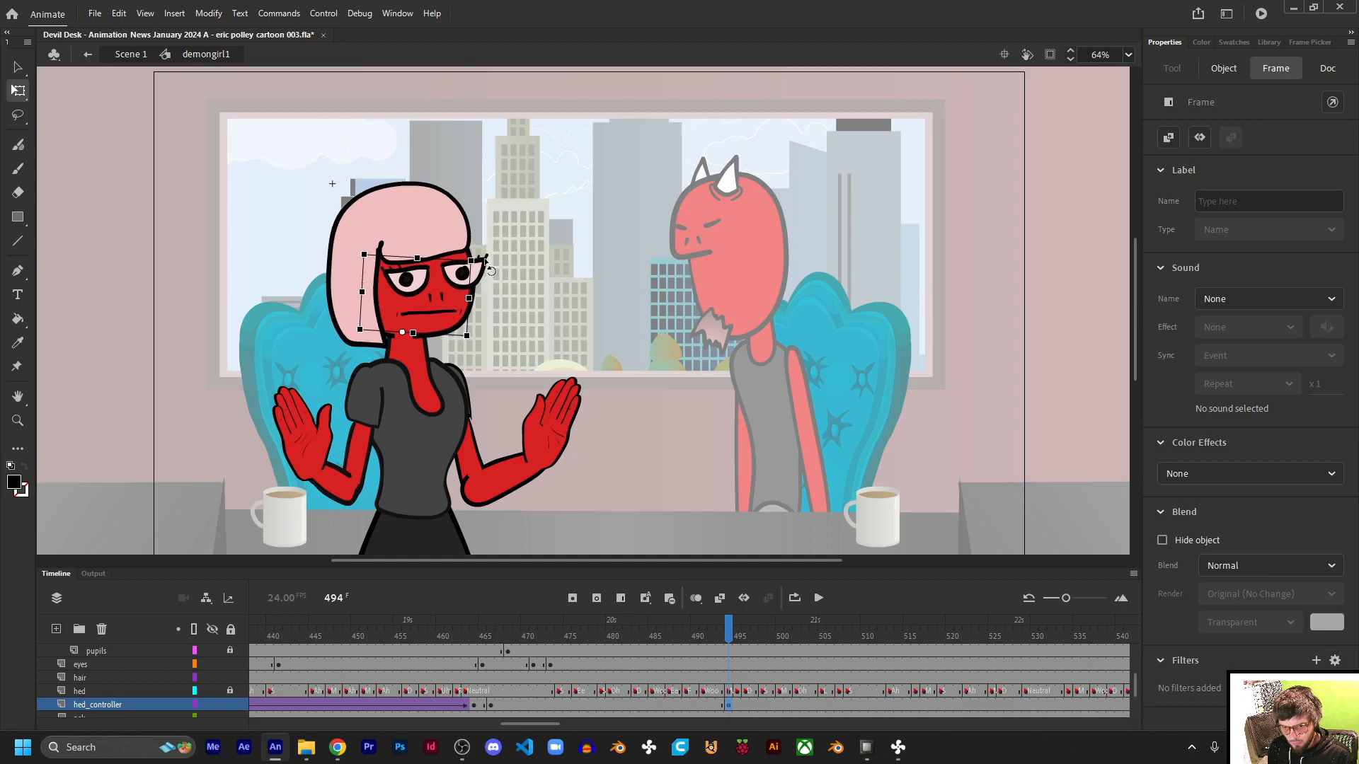
Step: Apply a classic tween with Quart Ease In Out between frames 466 and 494 on hed_controller, and play back the movement
{"action": "left_click", "coordinate": [608, 704]}
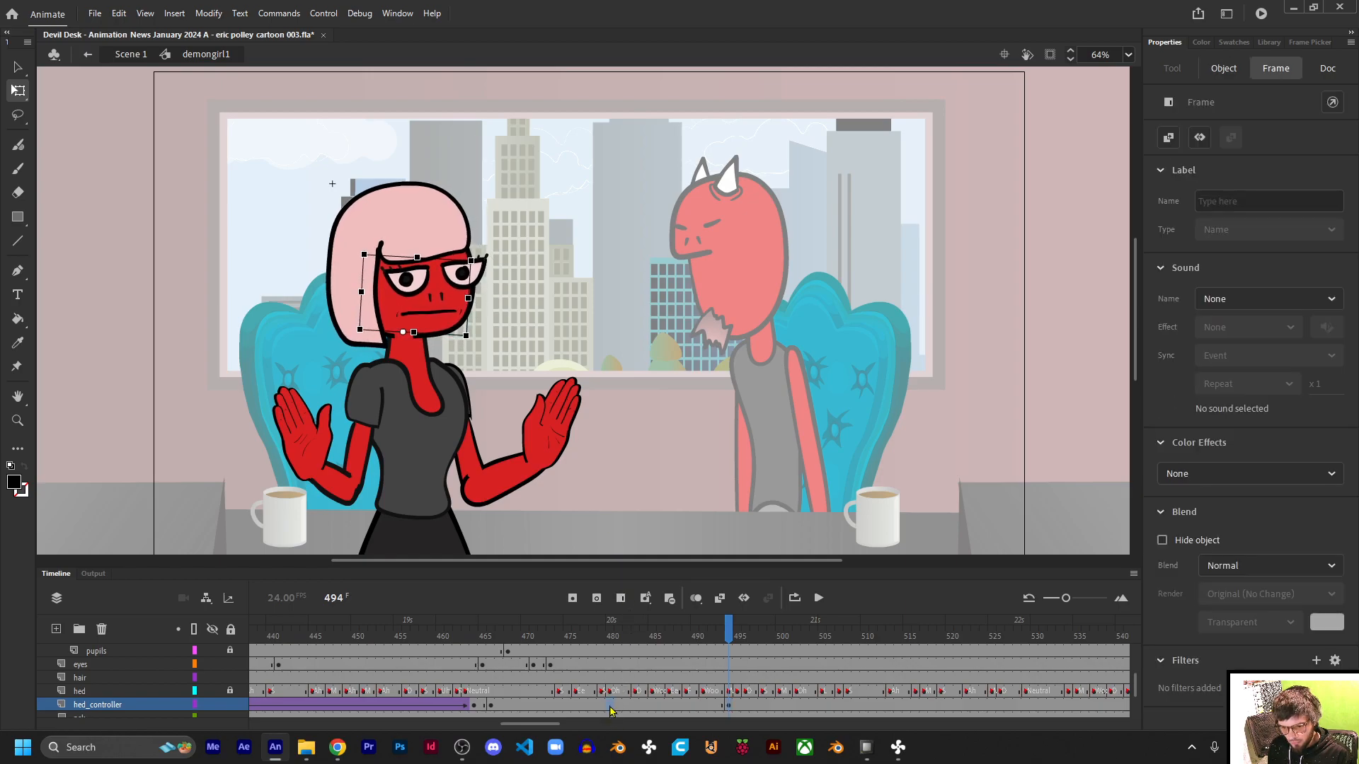
{"action": "key", "text": "F3"}
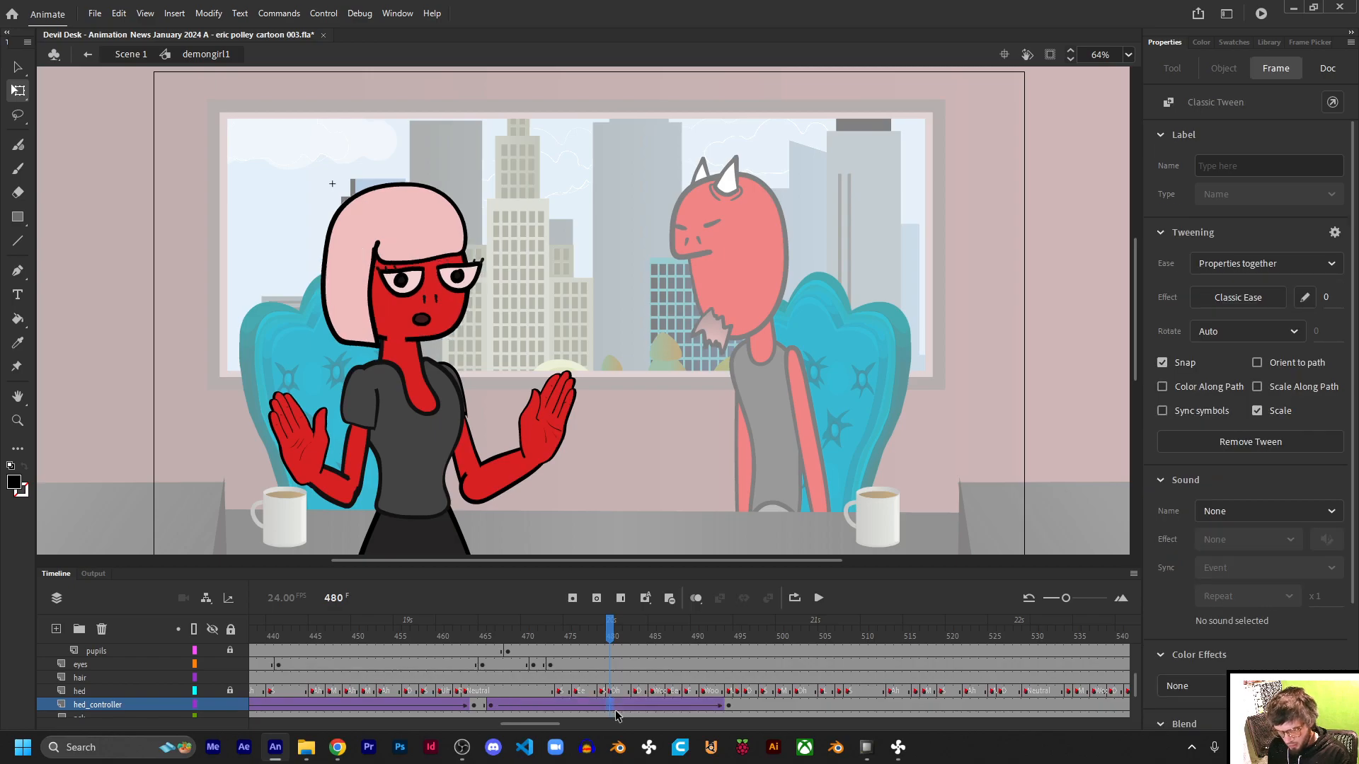
{"action": "left_click", "coordinate": [1234, 306]}
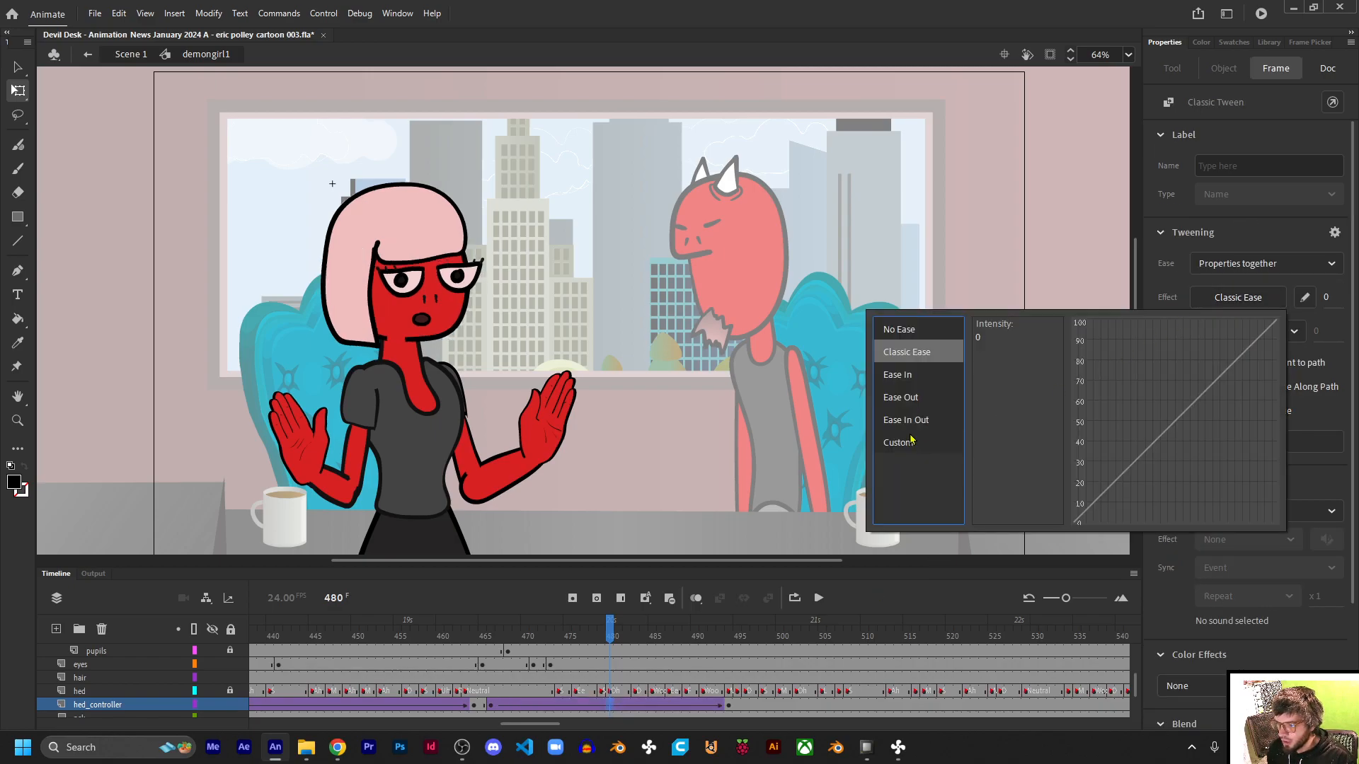
{"action": "mouse_move", "coordinate": [910, 423]}
{"action": "left_click", "coordinate": [1011, 377]}
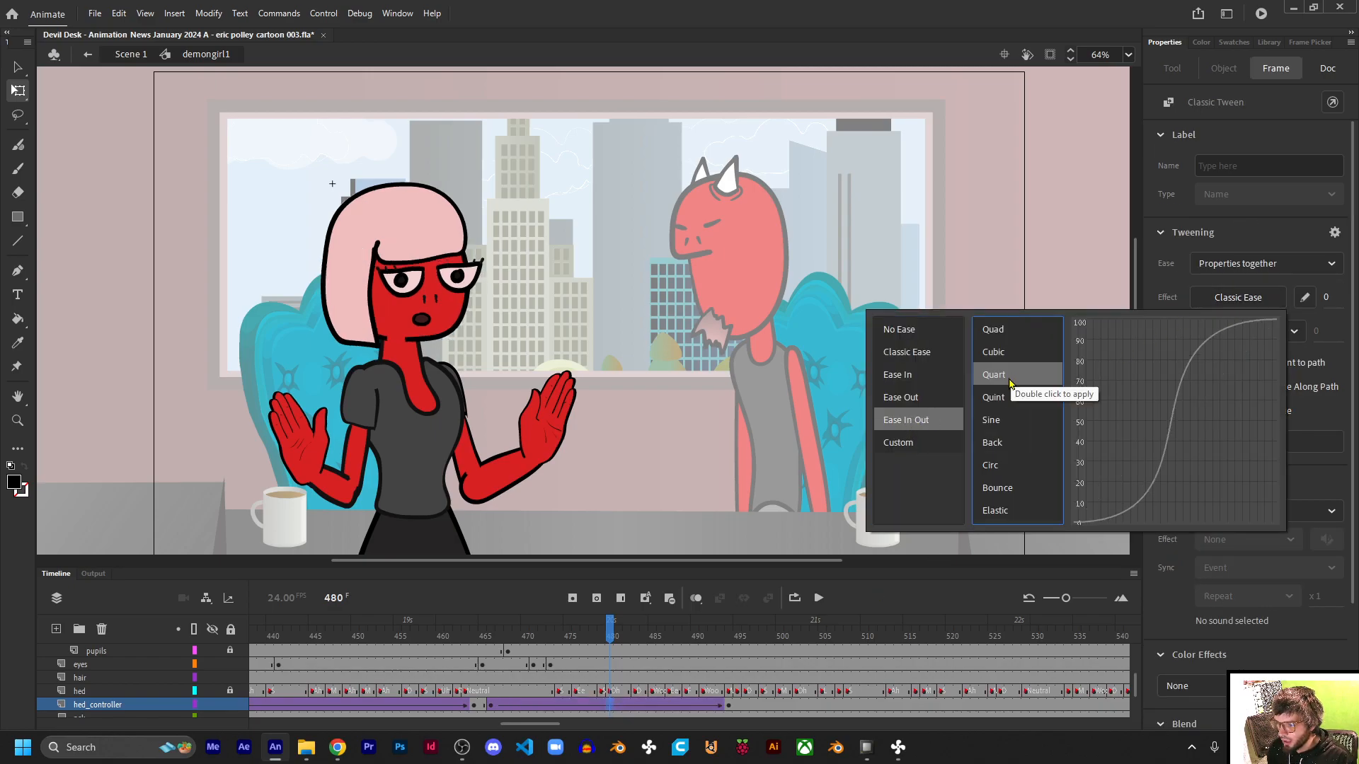
{"action": "double_click", "coordinate": [1010, 377]}
{"action": "left_click_drag", "start_coordinate": [599, 637], "coordinate": [493, 637]}
{"action": "left_click", "coordinate": [818, 597]}
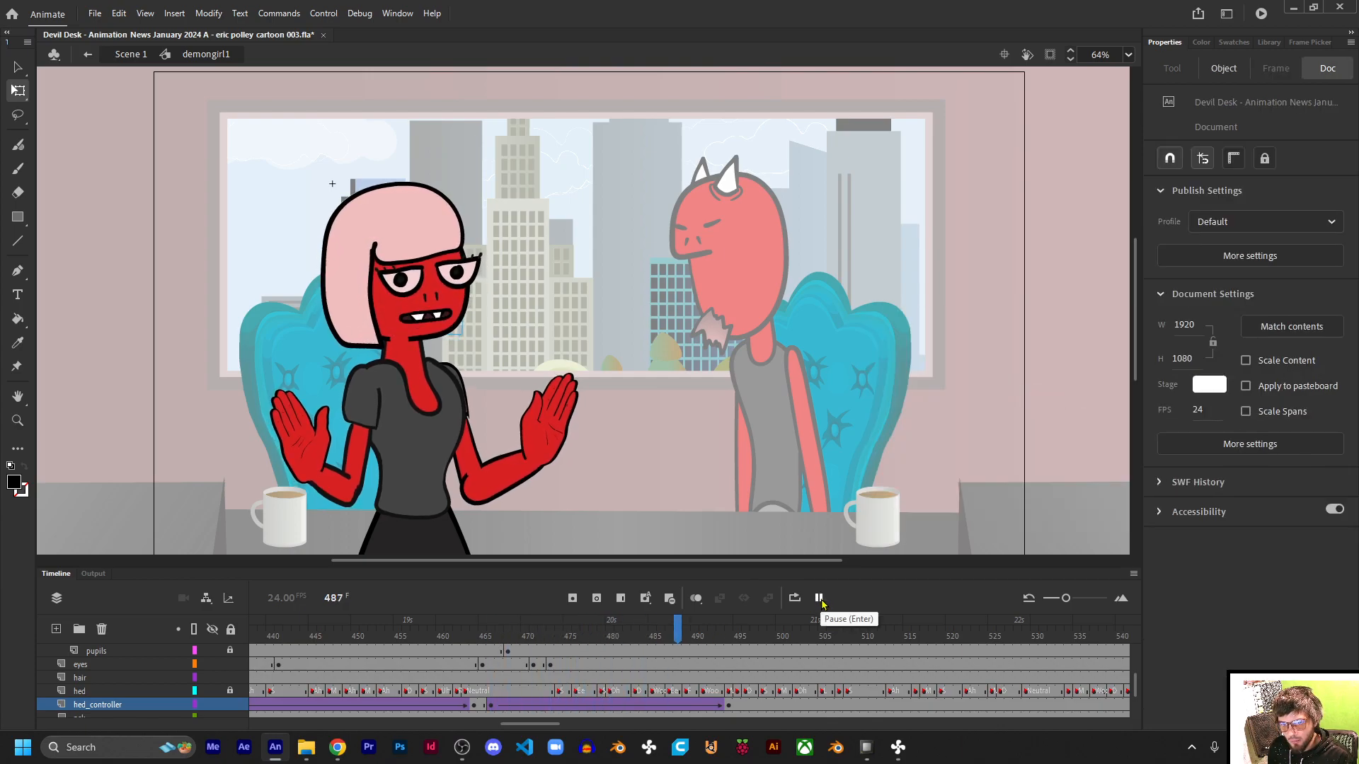
{"action": "left_click", "coordinate": [820, 601]}
Step: Add hed_controller keyframes at frames 503 and 534, and rotate the head slightly forward at frame 534
{"action": "left_click_drag", "start_coordinate": [529, 724], "coordinate": [548, 723]}
{"action": "left_click", "coordinate": [549, 706]}
{"action": "key", "text": "F6"}
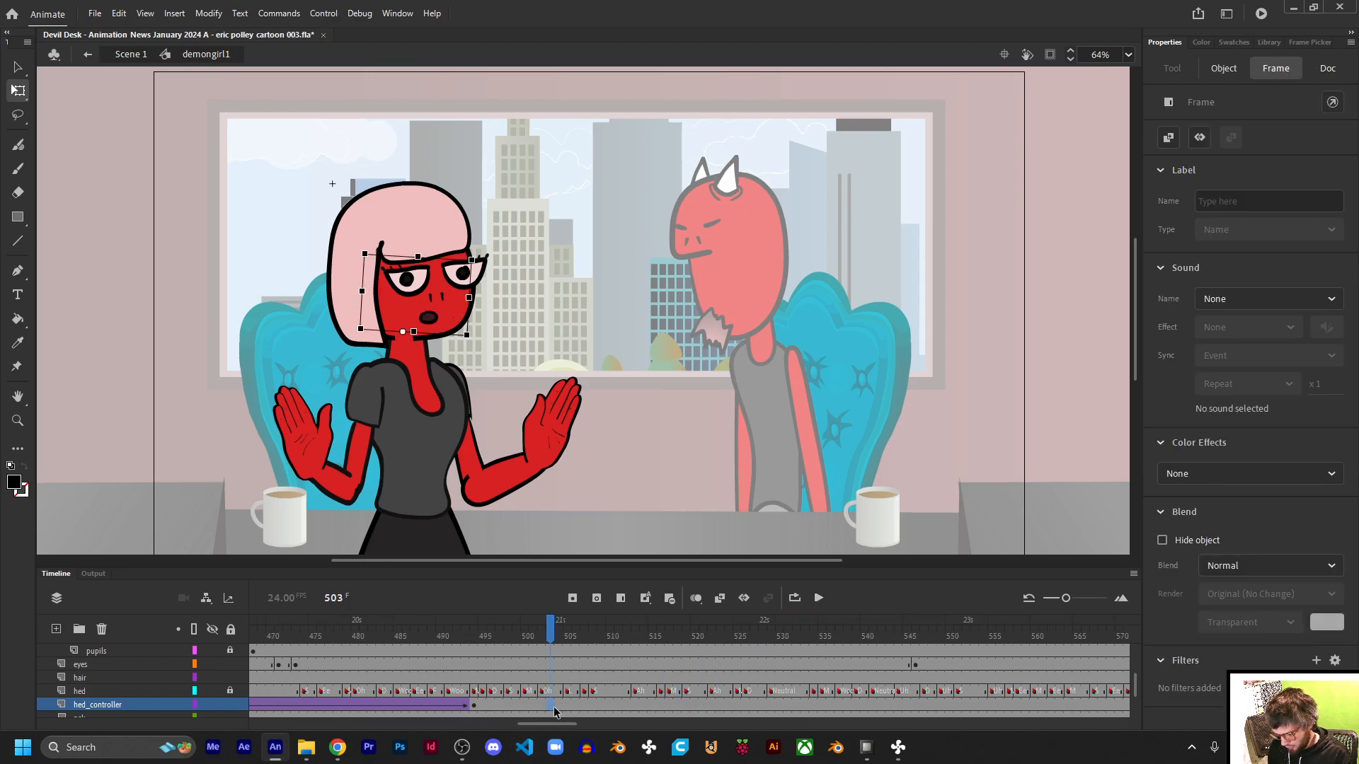
{"action": "left_click", "coordinate": [812, 705]}
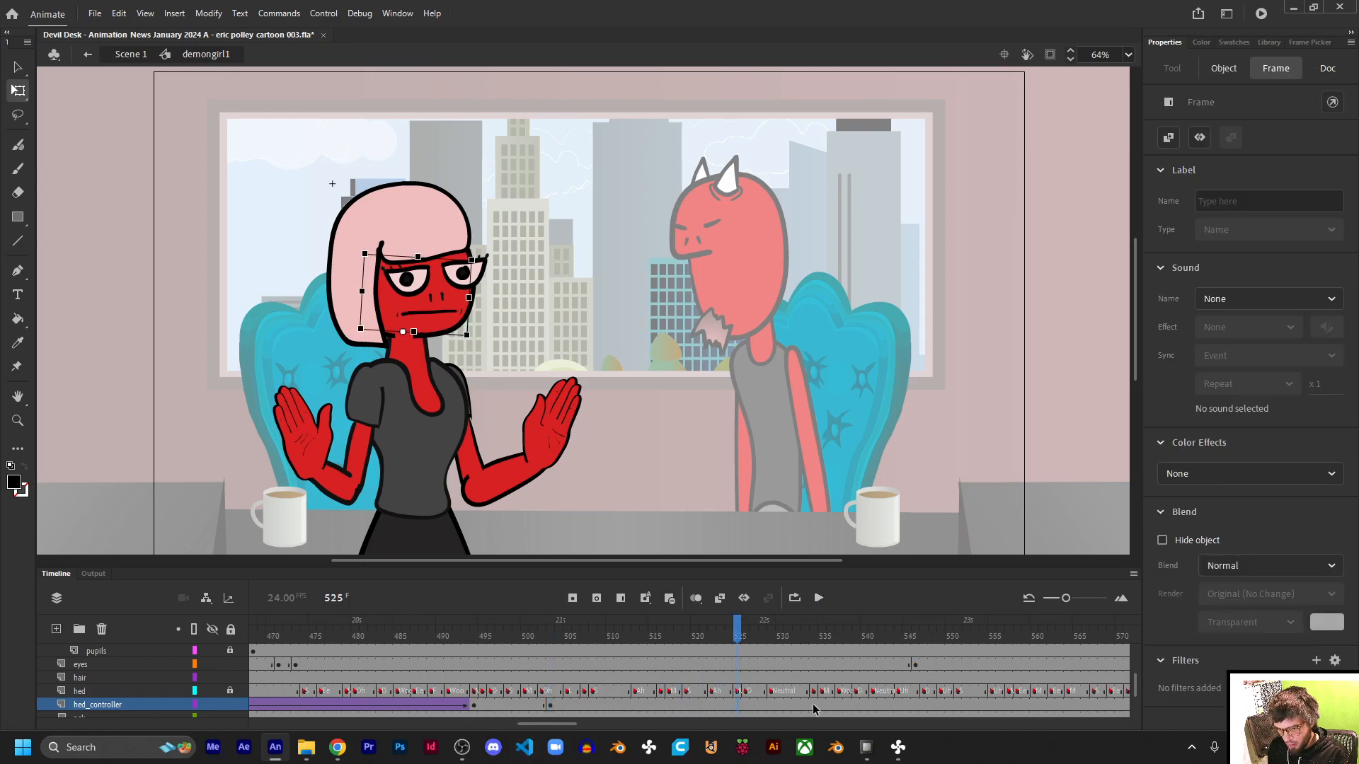
{"action": "left_click_drag", "start_coordinate": [485, 259], "coordinate": [490, 265]}
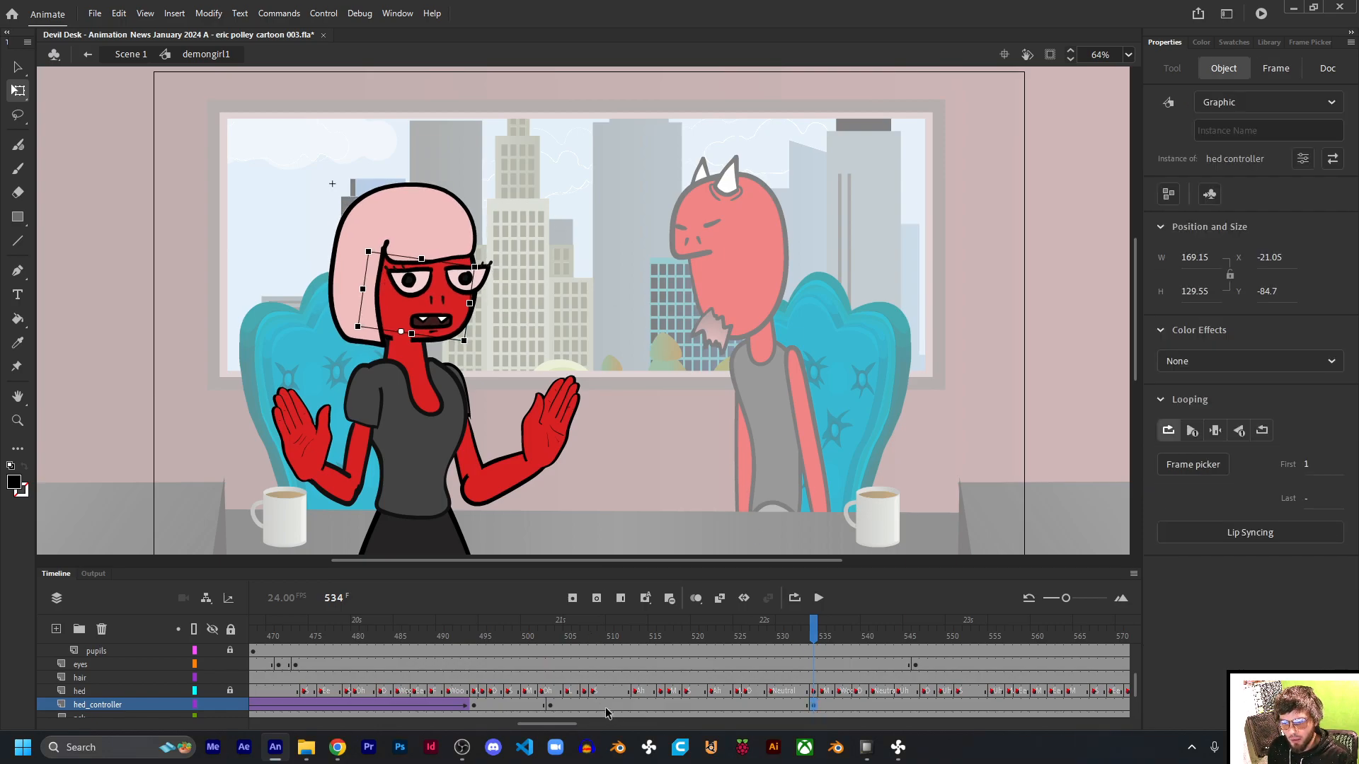
Step: Apply a classic tween with Quart Ease In Out between frames 503 and 534 on hed_controller, and scrub through it
{"action": "left_click", "coordinate": [633, 706]}
{"action": "key", "text": "F3"}
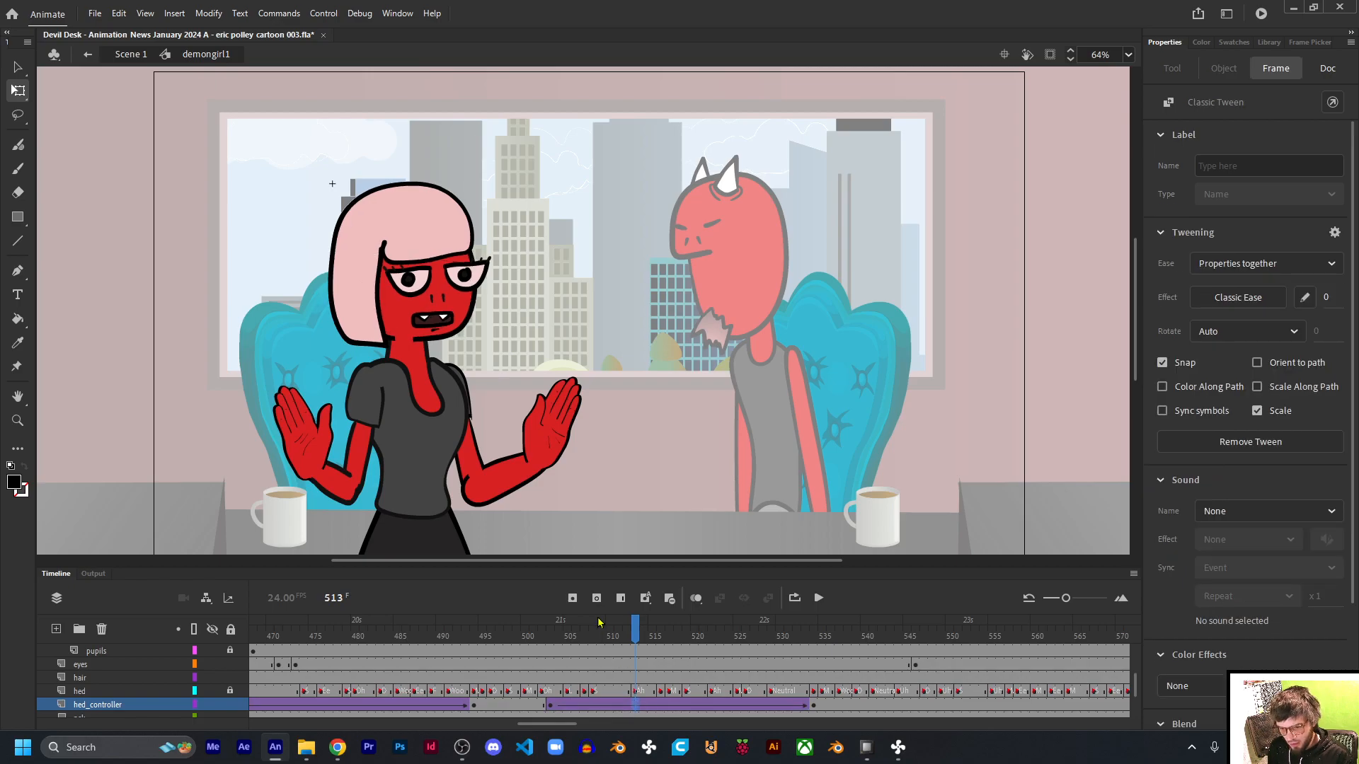
{"action": "left_click", "coordinate": [1231, 300]}
{"action": "left_click", "coordinate": [914, 419]}
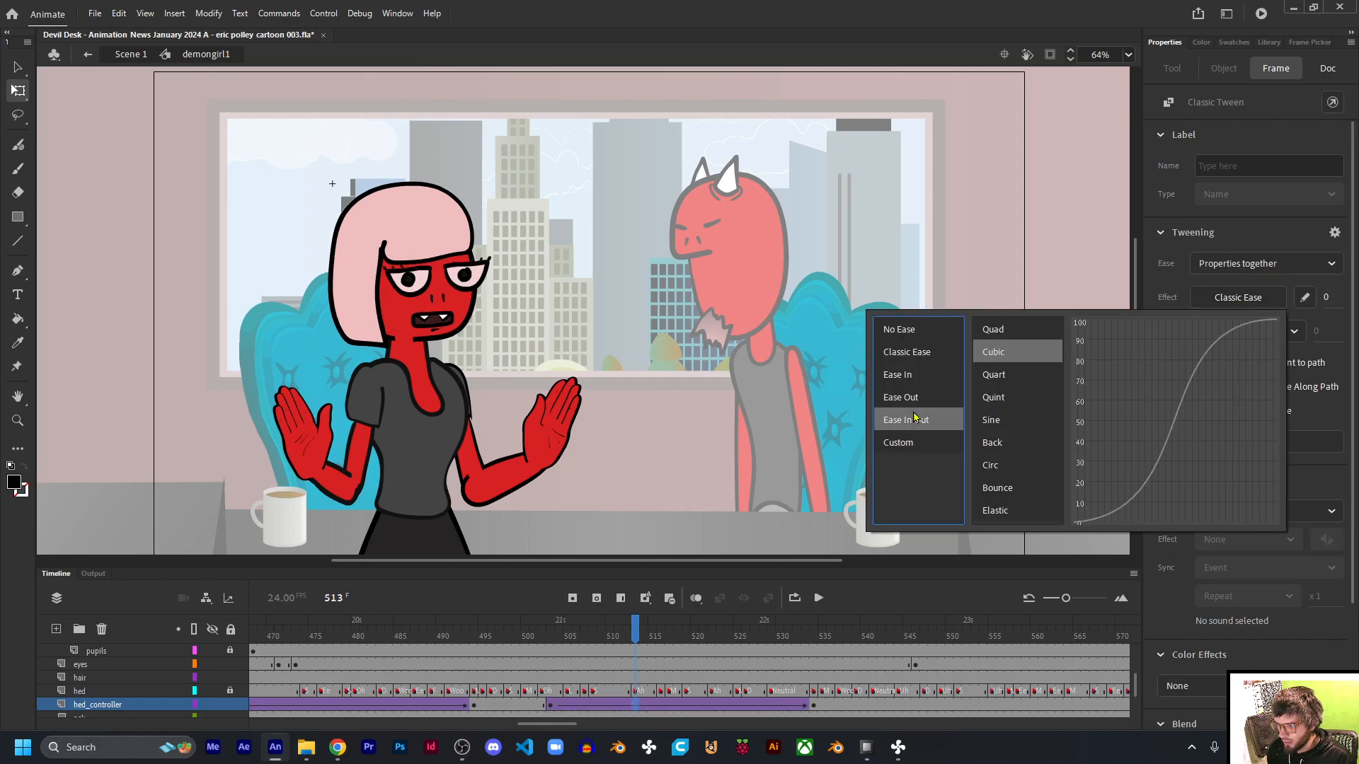
{"action": "double_click", "coordinate": [1014, 375]}
{"action": "left_click_drag", "start_coordinate": [663, 628], "coordinate": [848, 637]}
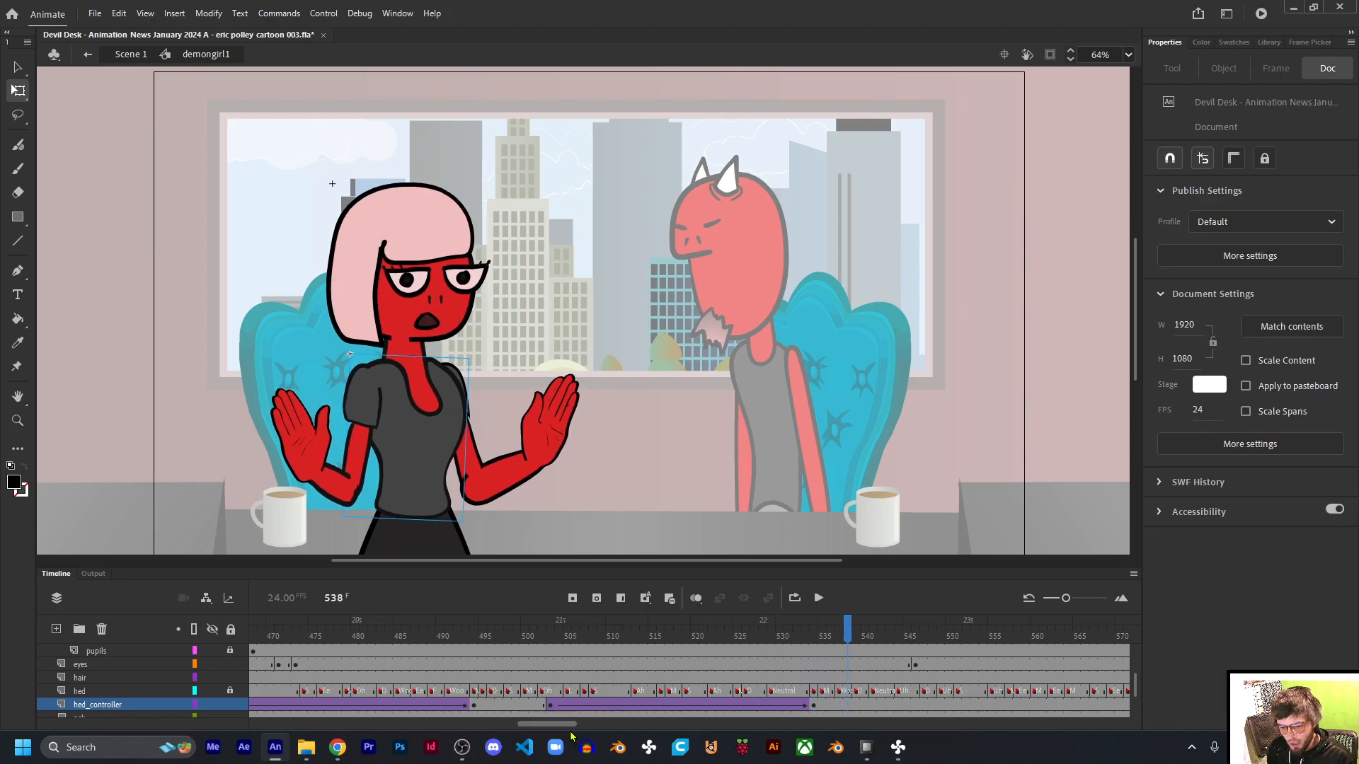
Step: Add hed_controller keyframes at frames 547 and 579, and tilt the head back up at frame 579
{"action": "left_click_drag", "start_coordinate": [554, 725], "coordinate": [576, 731]}
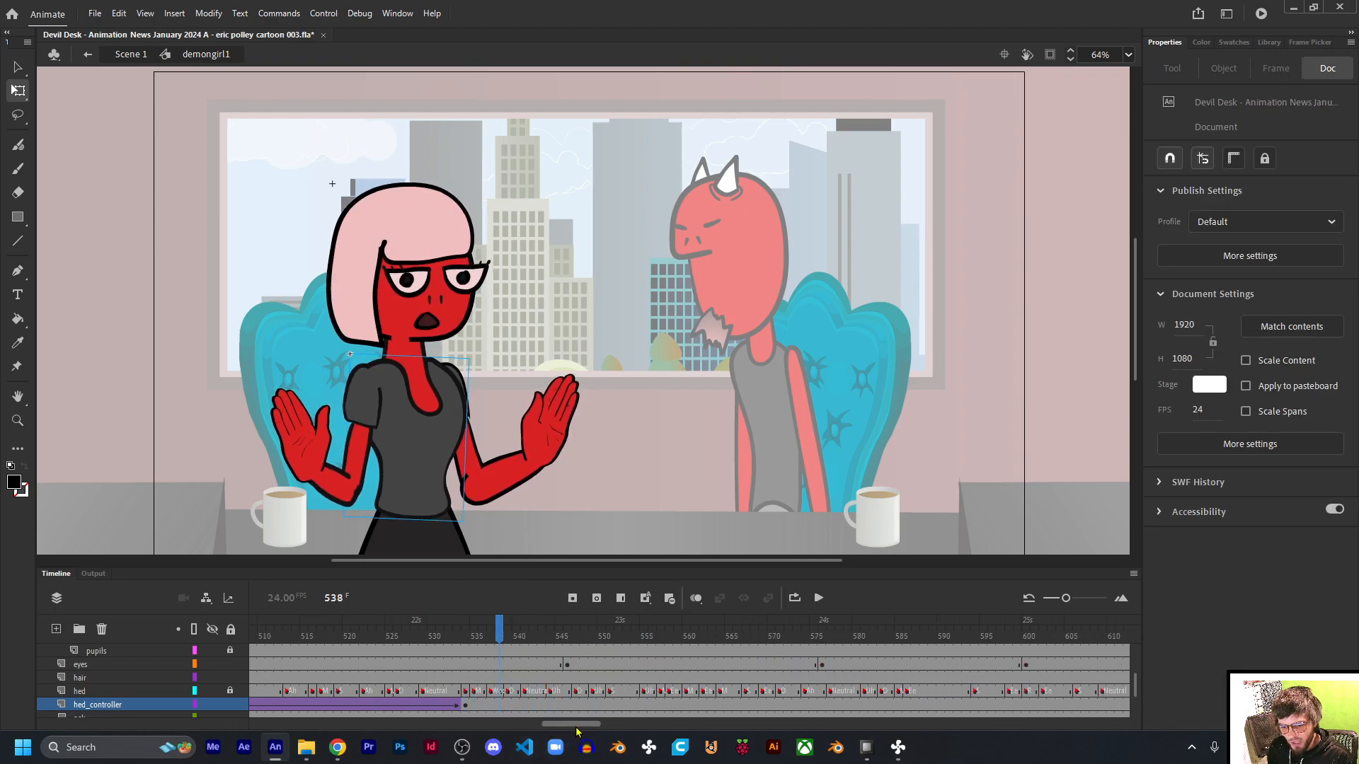
{"action": "left_click", "coordinate": [526, 704]}
{"action": "key", "text": "comma"}
{"action": "key", "text": "comma"}
{"action": "key", "text": "comma"}
{"action": "left_click_drag", "start_coordinate": [542, 638], "coordinate": [813, 639]}
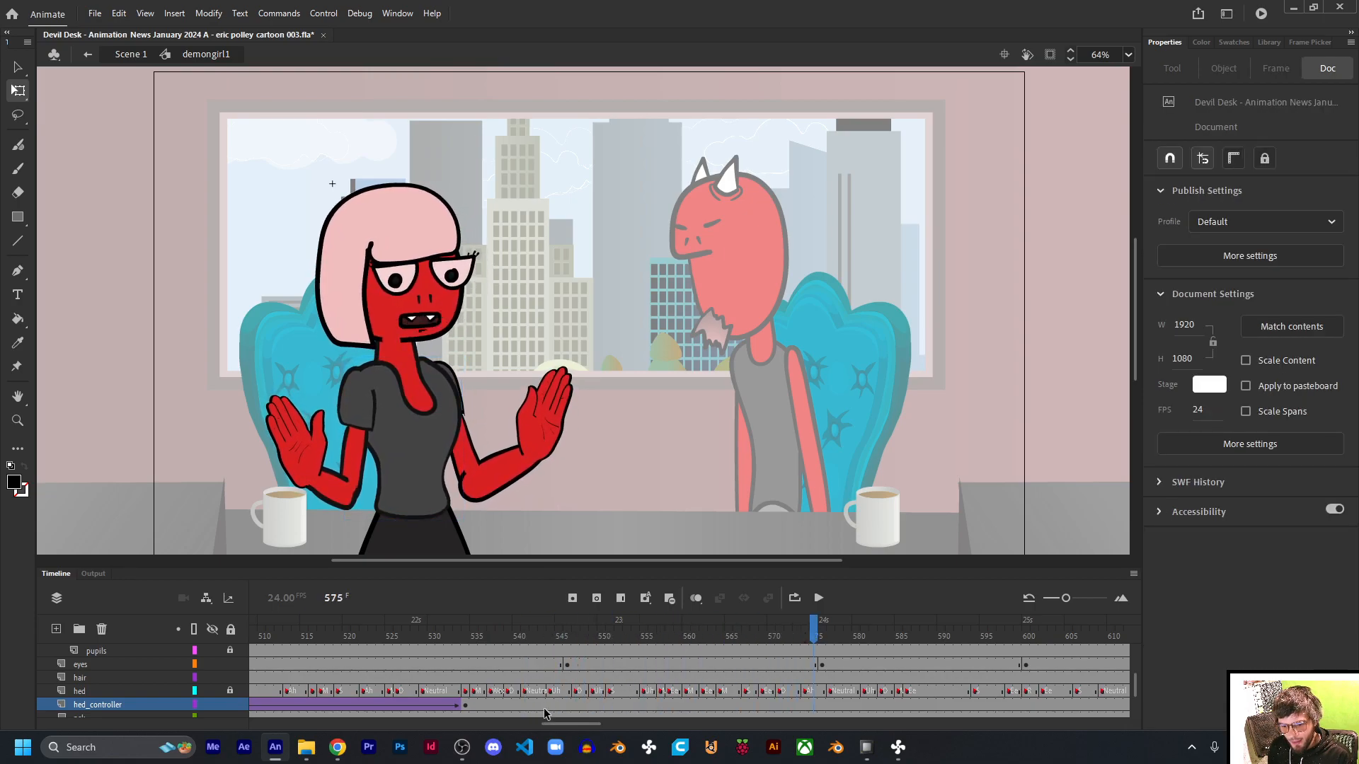
{"action": "left_click", "coordinate": [573, 704]}
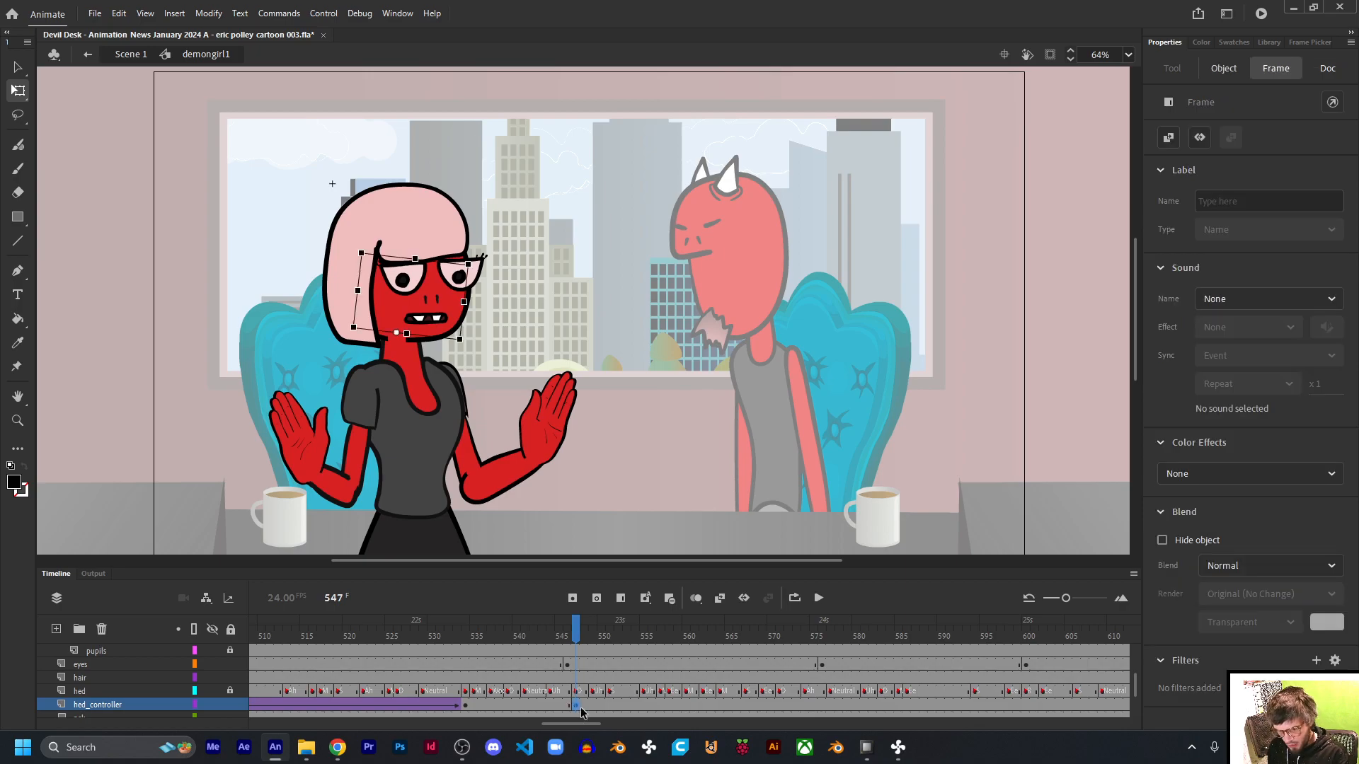
{"action": "left_click", "coordinate": [847, 704]}
{"action": "key", "text": "F6"}
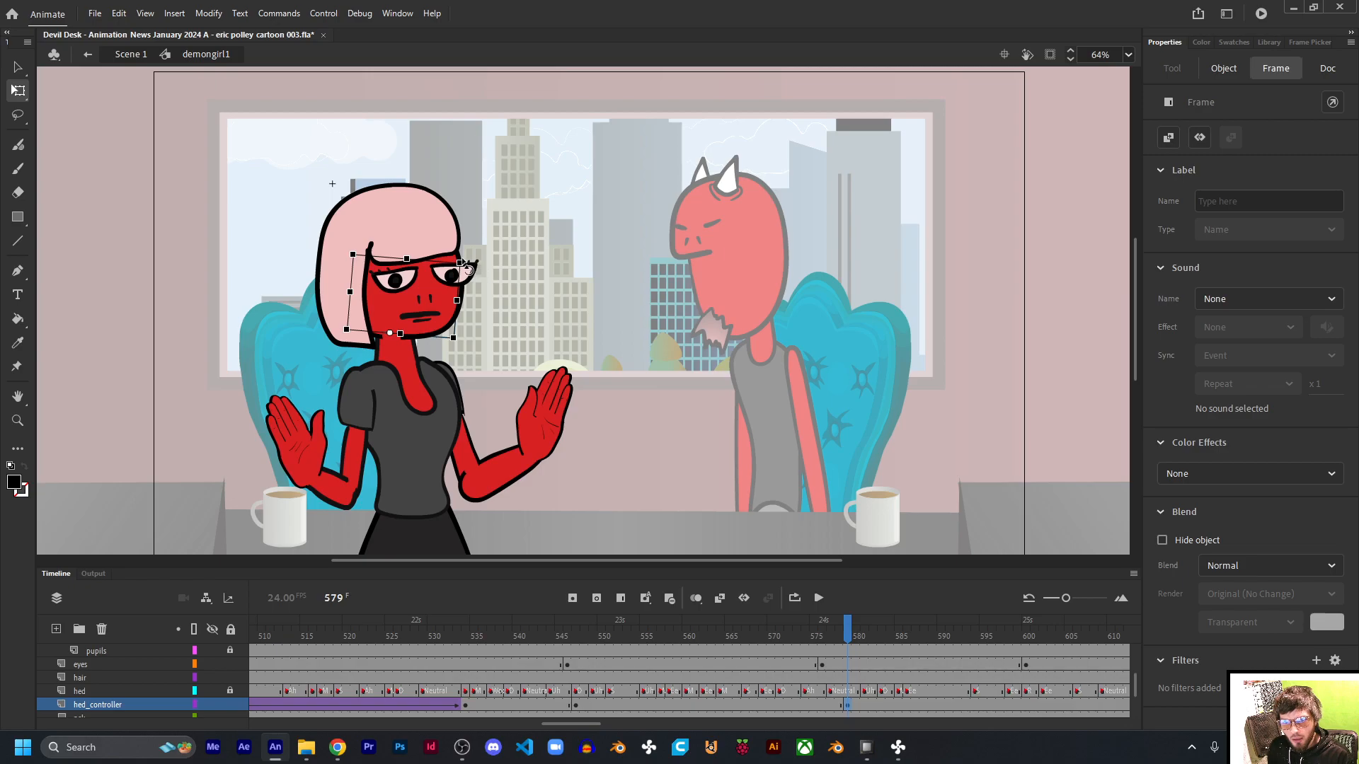
{"action": "left_click_drag", "start_coordinate": [469, 263], "coordinate": [472, 245]}
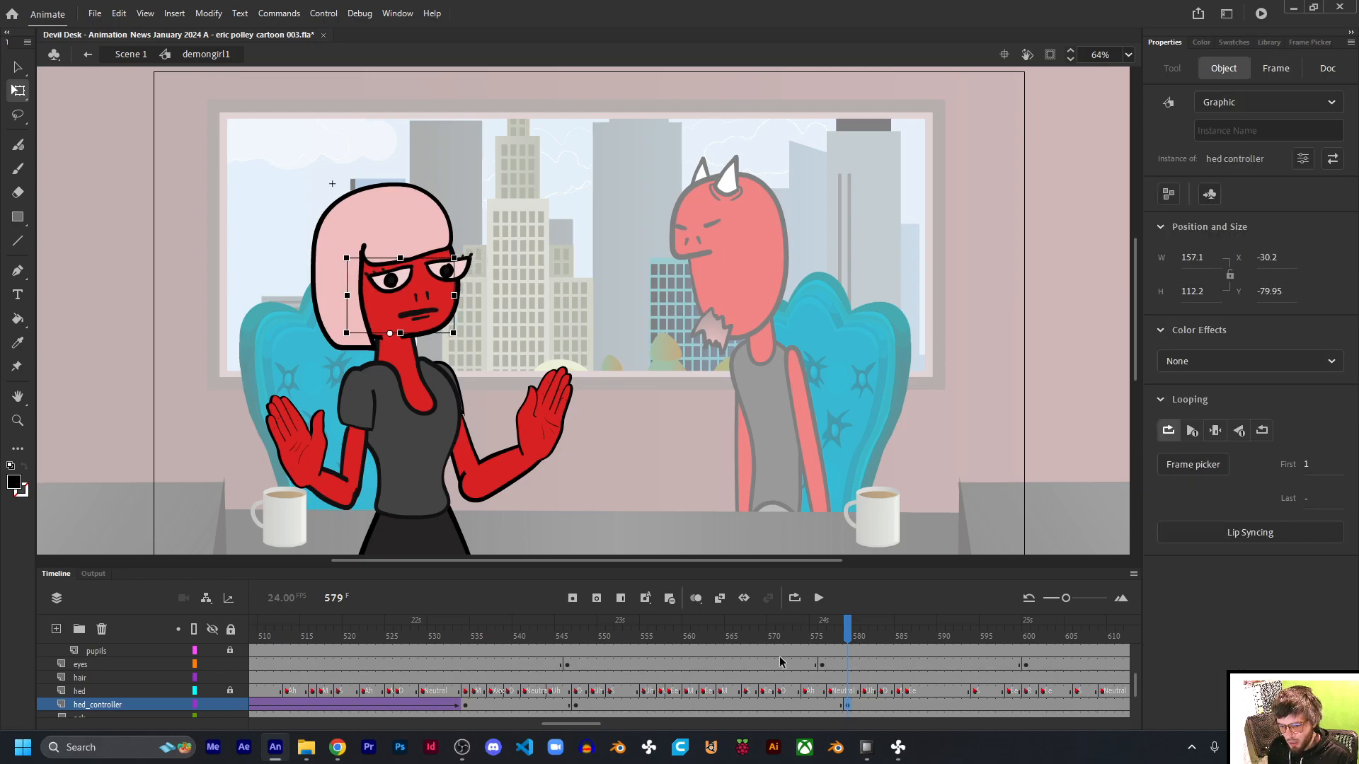
Step: Apply a classic tween with Quint Ease In Out between frames 547 and 579 on hed_controller, and preview the movement
{"action": "left_click", "coordinate": [763, 704]}
{"action": "key", "text": "F4"}
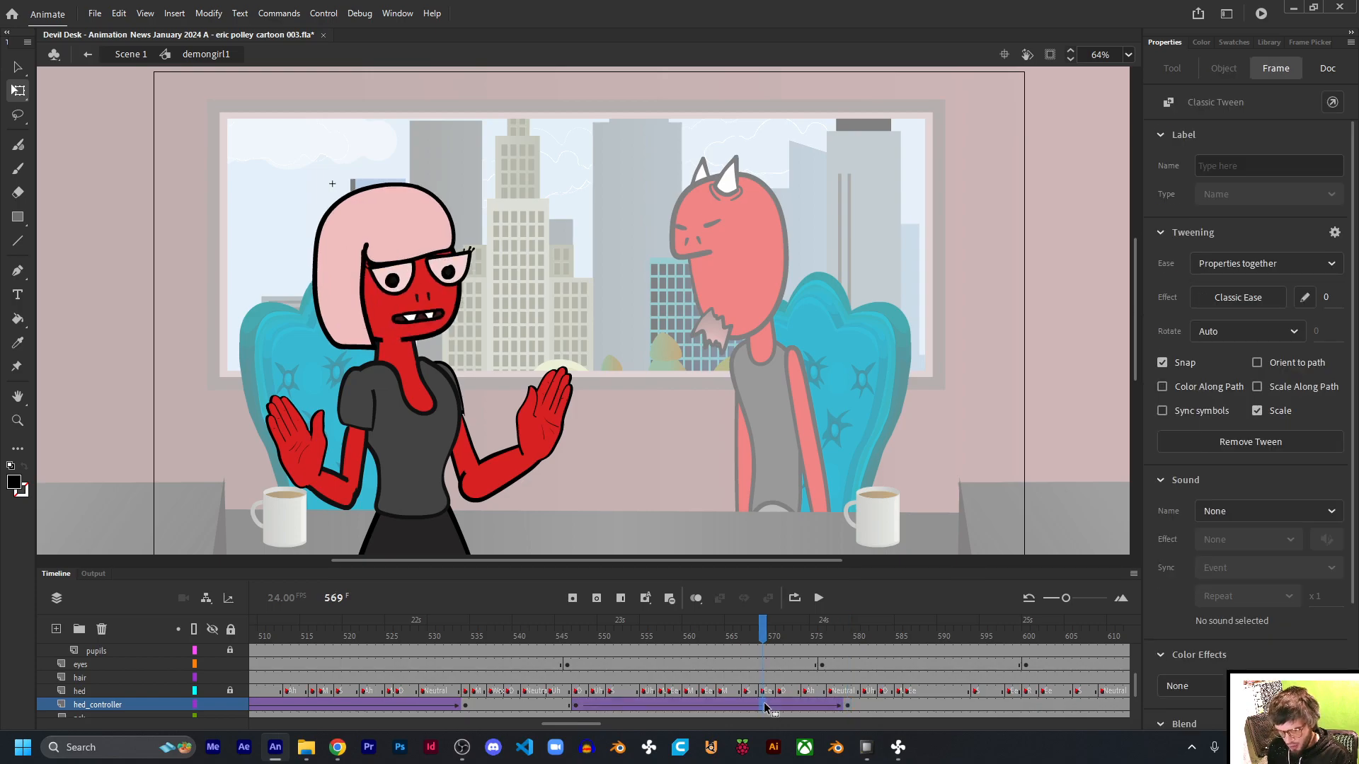
{"action": "left_click", "coordinate": [1213, 307]}
{"action": "left_click", "coordinate": [906, 423]}
{"action": "double_click", "coordinate": [1000, 398]}
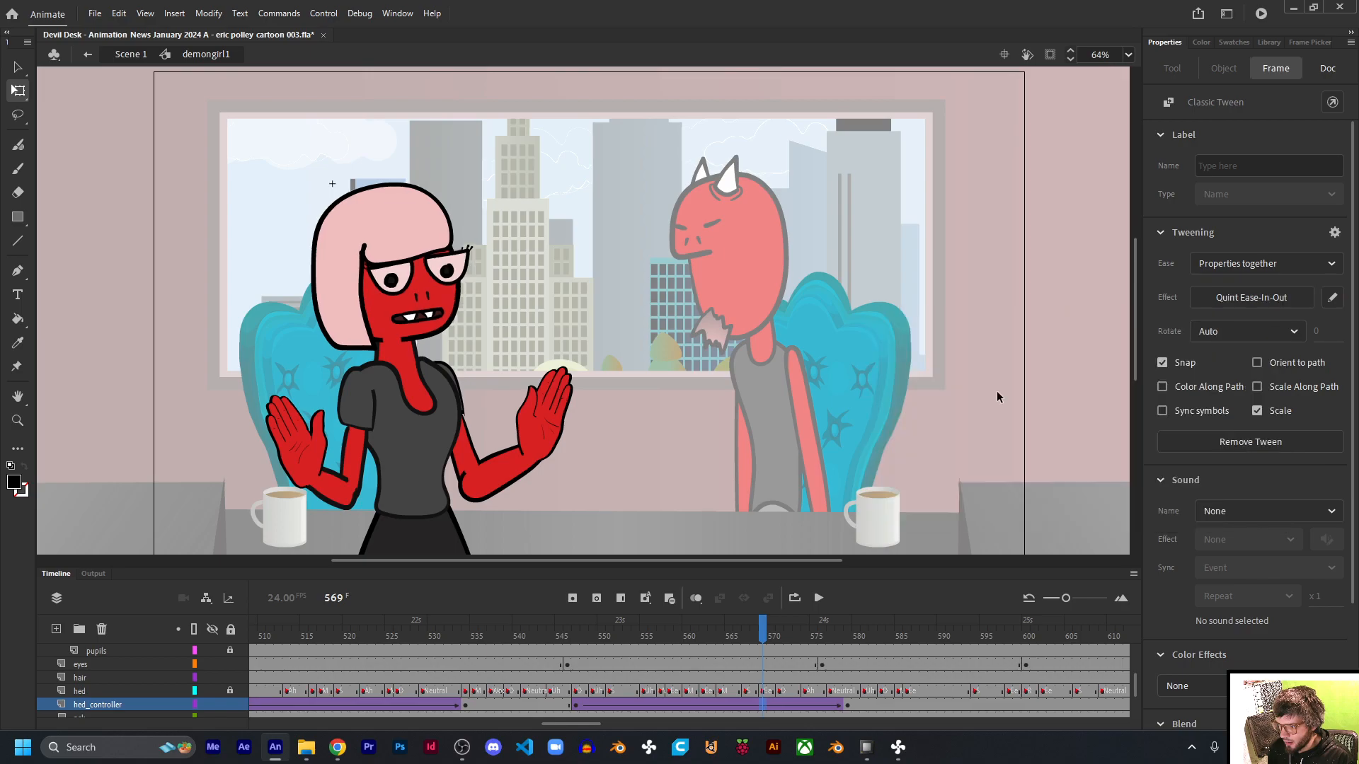
{"action": "left_click_drag", "start_coordinate": [577, 642], "coordinate": [909, 645]}
{"action": "left_click", "coordinate": [820, 599]}
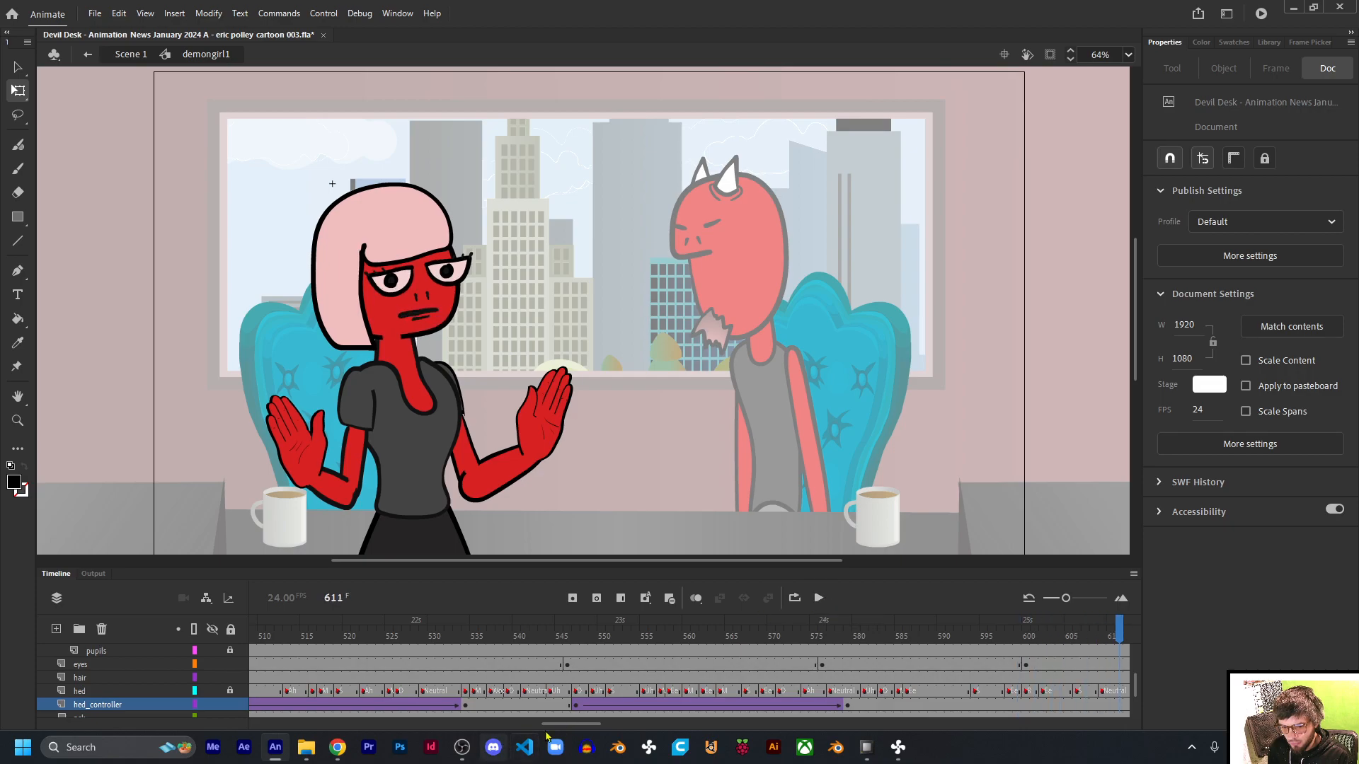
Step: Add hed_controller keyframes at frames 583 and 615, and rotate the head slightly forward at frame 615
{"action": "scroll", "coordinate": [497, 708], "scroll_direction": "right", "scroll_amount": 5}
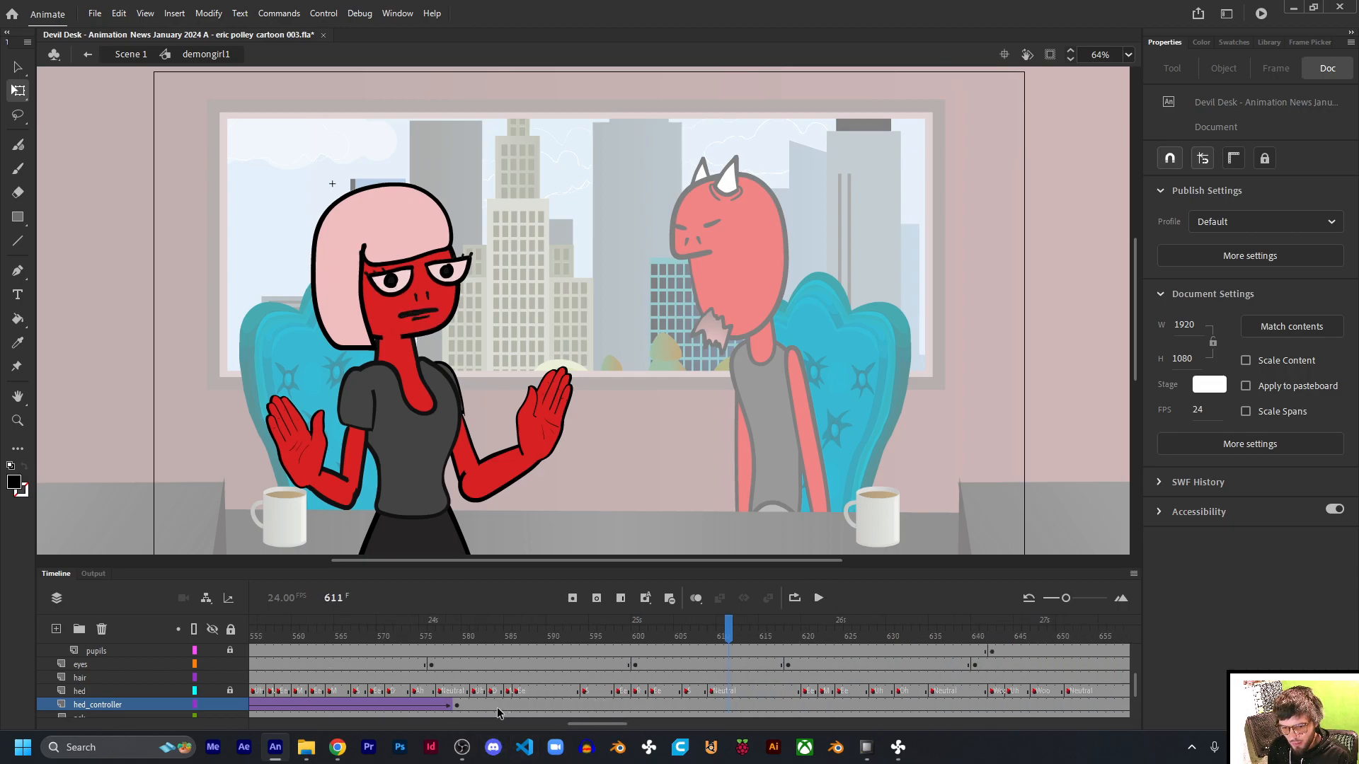
{"action": "left_click", "coordinate": [490, 705]}
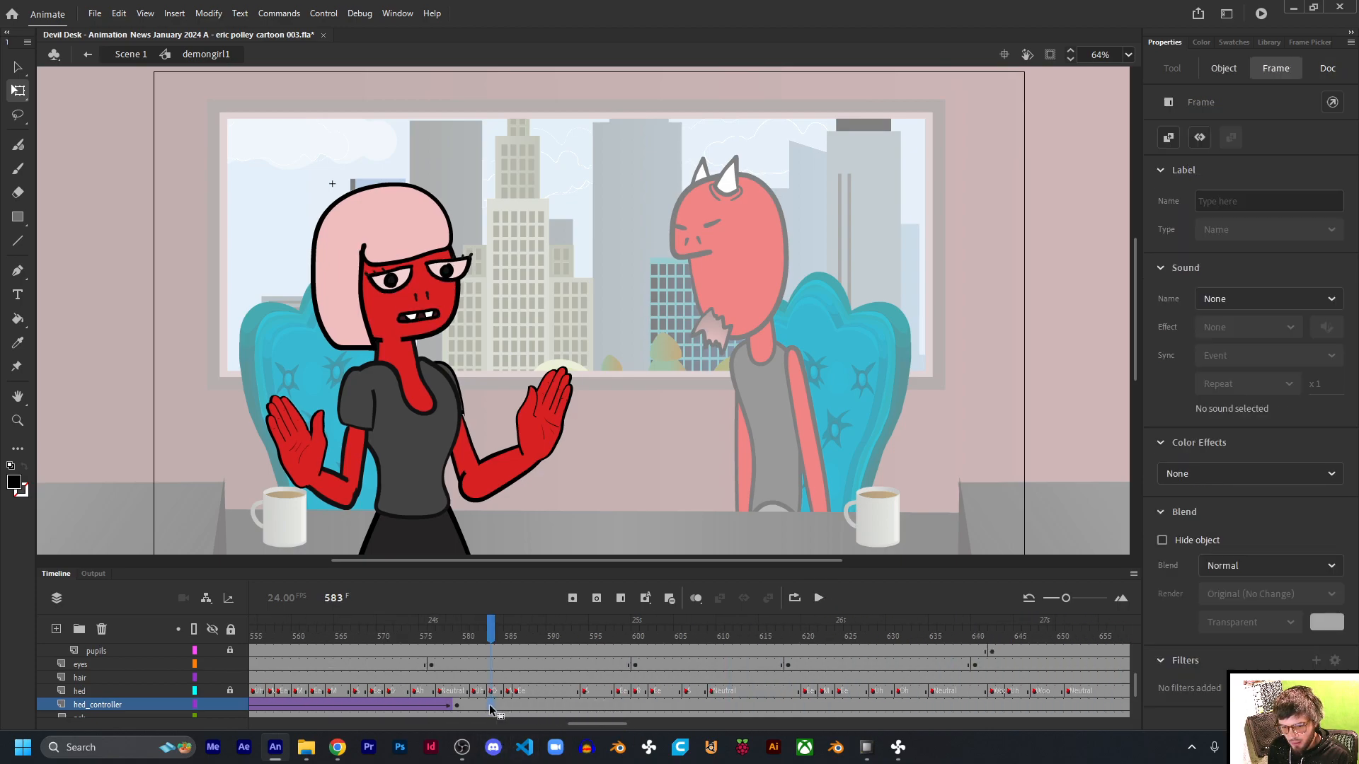
{"action": "left_click", "coordinate": [760, 706]}
{"action": "left_click_drag", "start_coordinate": [475, 266], "coordinate": [480, 268]}
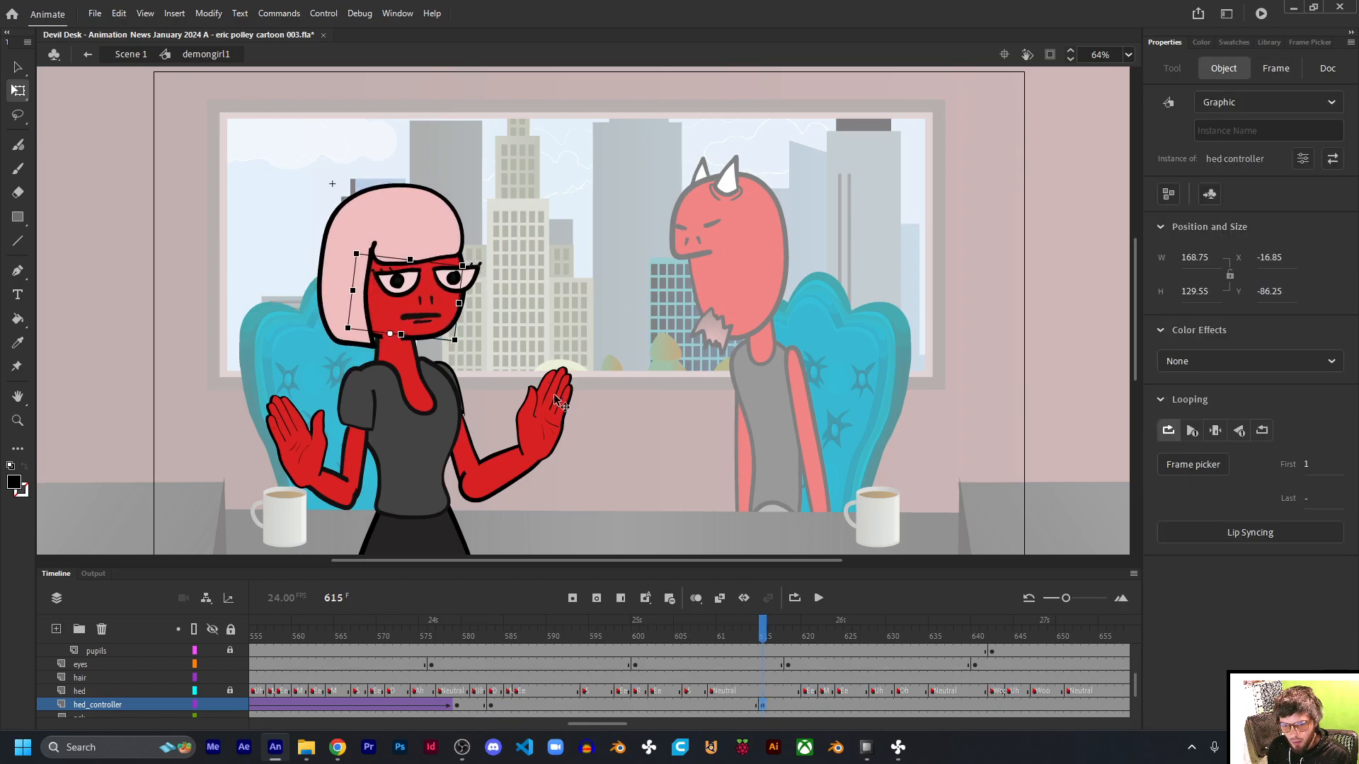
Step: Apply a classic tween between frames 583 and 615 on hed_controller, and play it back
{"action": "left_click", "coordinate": [664, 705]}
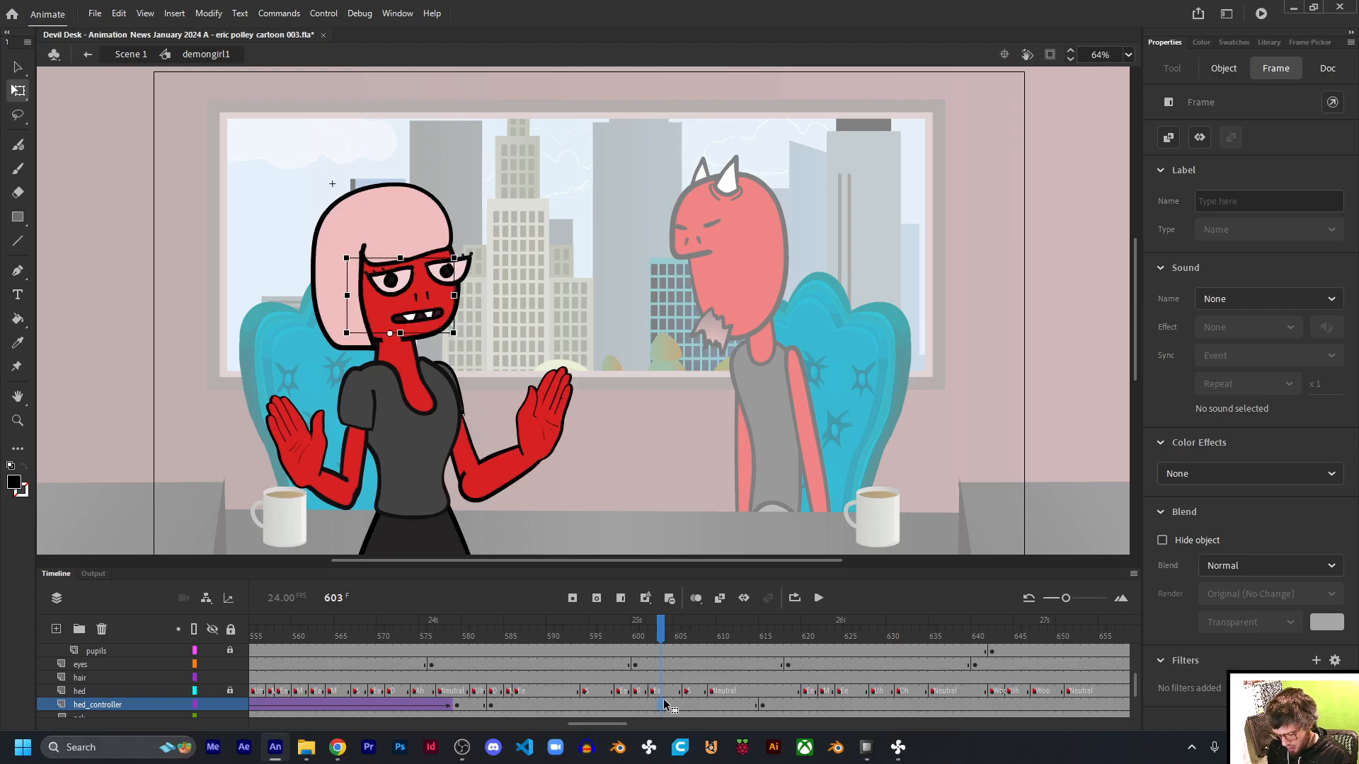
{"action": "key", "text": "F3"}
{"action": "left_click", "coordinate": [491, 642]}
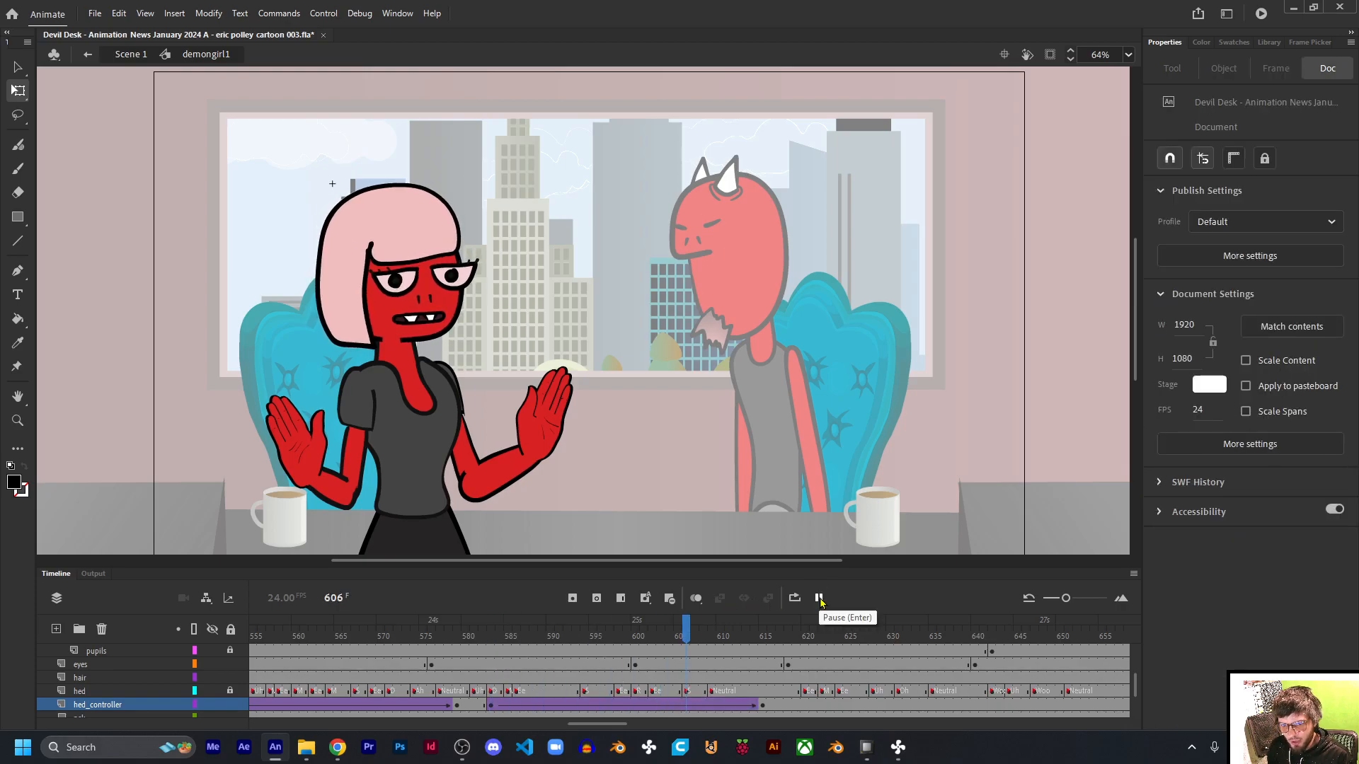
{"action": "left_click", "coordinate": [819, 599]}
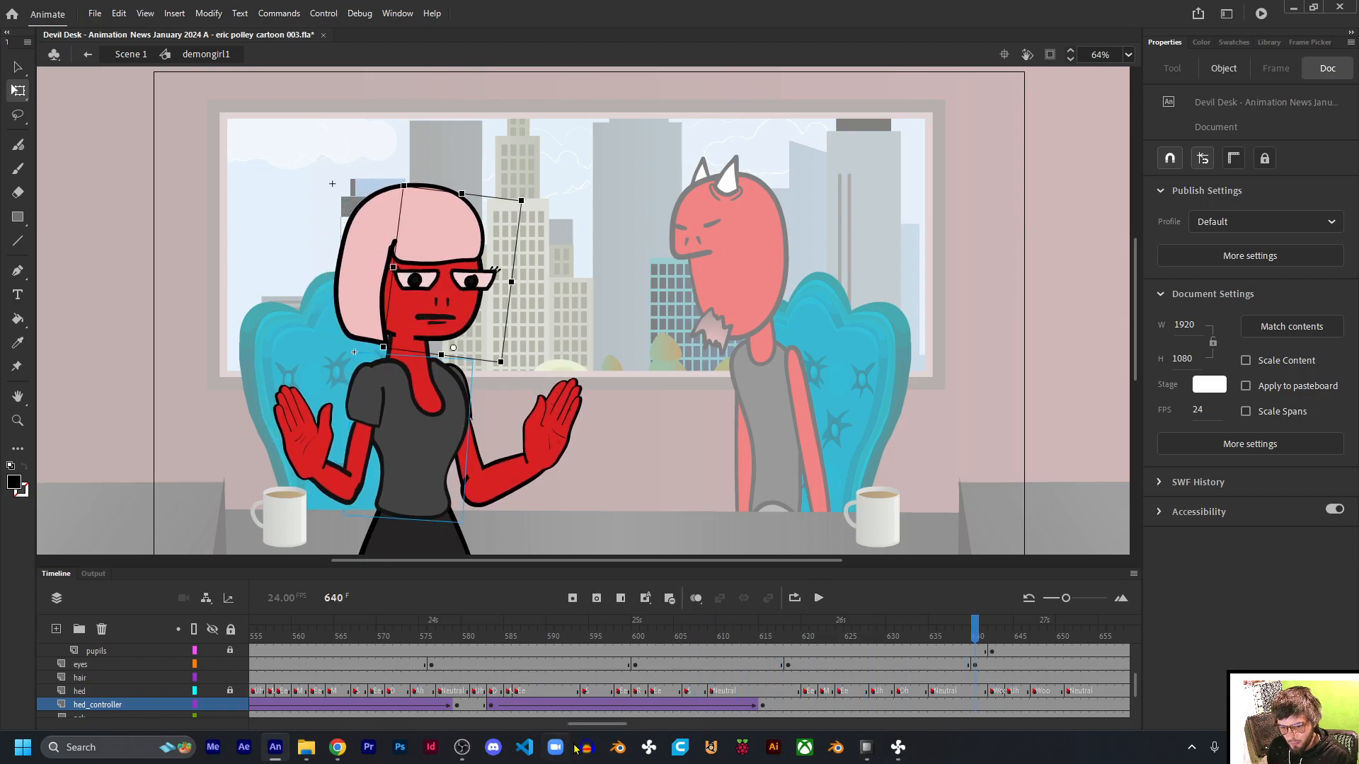
Step: Add hed_controller keyframes at frames 617 and 642, and tilt the head slightly back up at frame 642
{"action": "left_click_drag", "start_coordinate": [587, 726], "coordinate": [601, 731]}
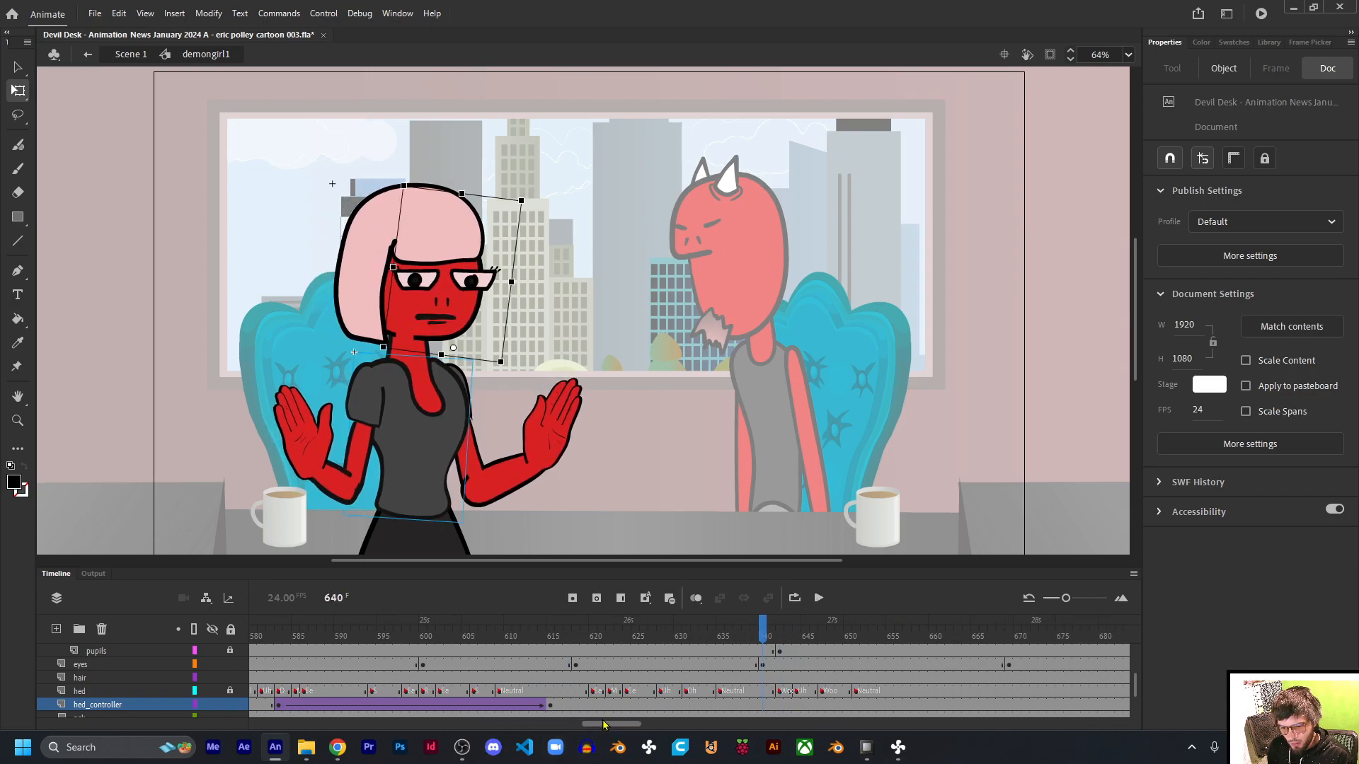
{"action": "left_click", "coordinate": [568, 706]}
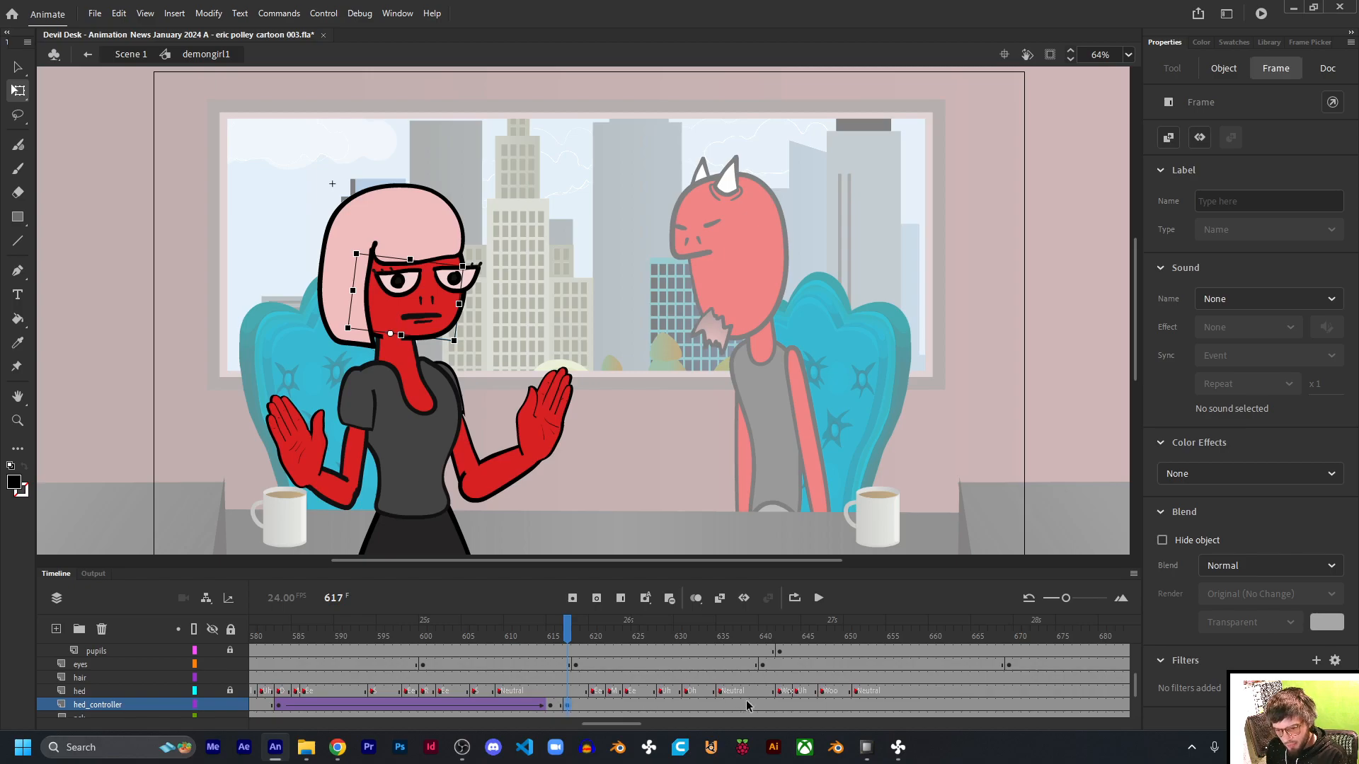
{"action": "left_click", "coordinate": [780, 704]}
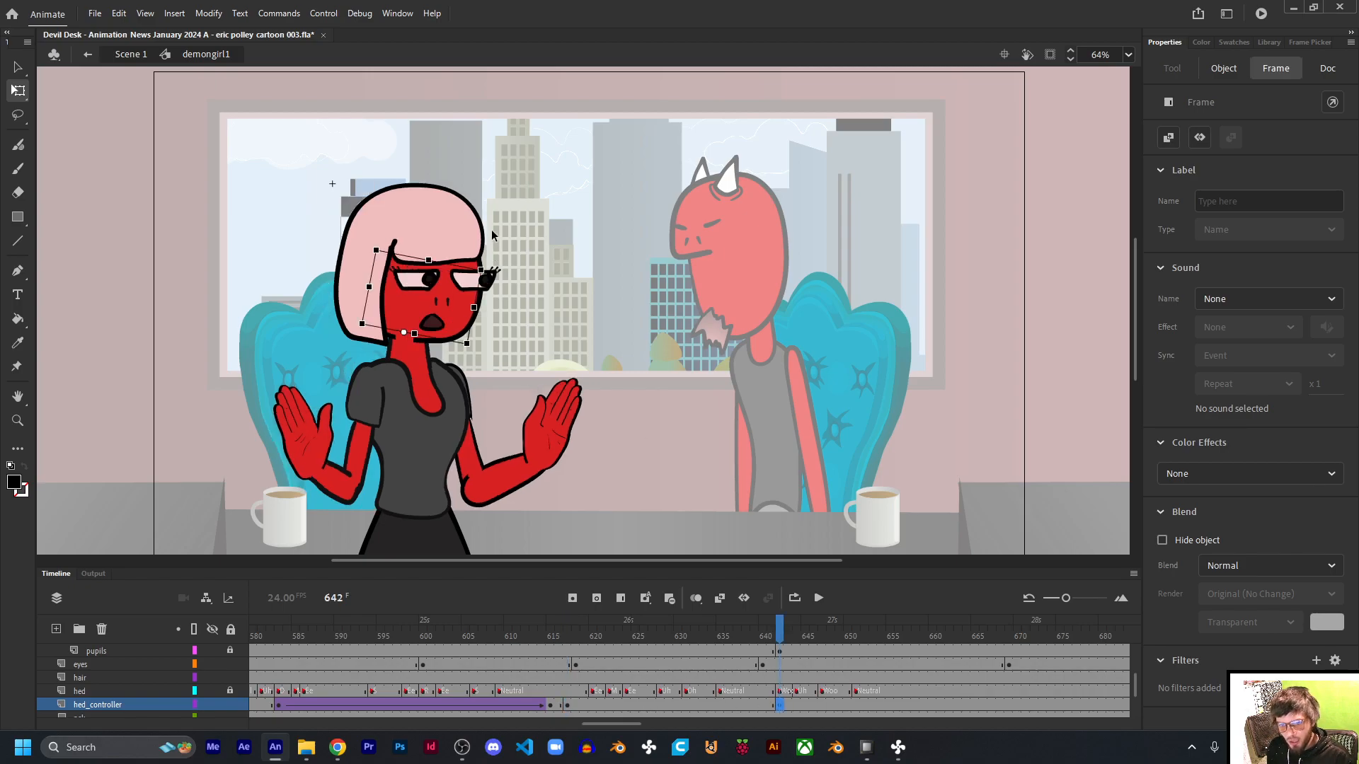
{"action": "left_click_drag", "start_coordinate": [491, 269], "coordinate": [483, 260]}
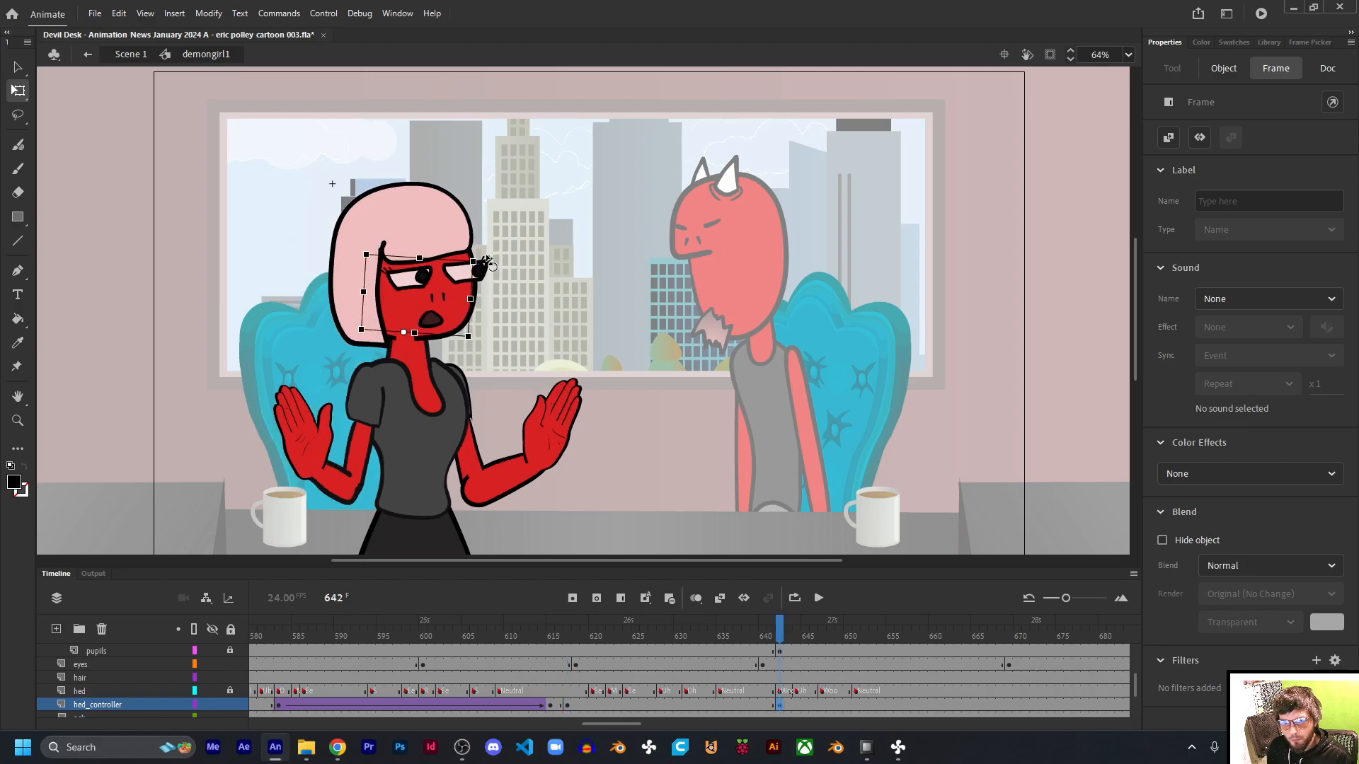
Step: Apply a classic tween between frames 617 and 642 on hed_controller, and play it back
{"action": "left_click", "coordinate": [662, 705]}
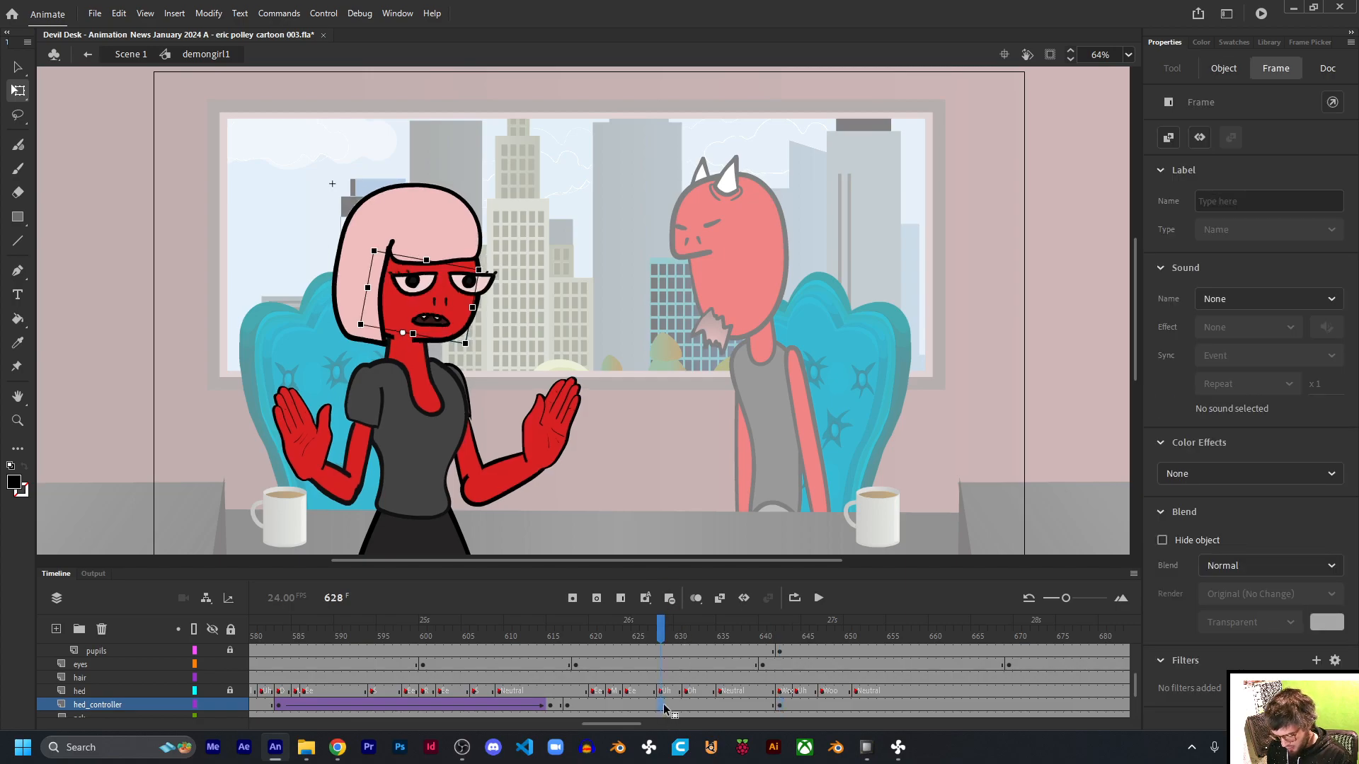
{"action": "key", "text": "F3"}
{"action": "mouse_move", "coordinate": [573, 639]}
{"action": "left_mouse_down"}
{"action": "mouse_move", "coordinate": [800, 637]}
{"action": "mouse_move", "coordinate": [568, 643]}
{"action": "left_mouse_up"}
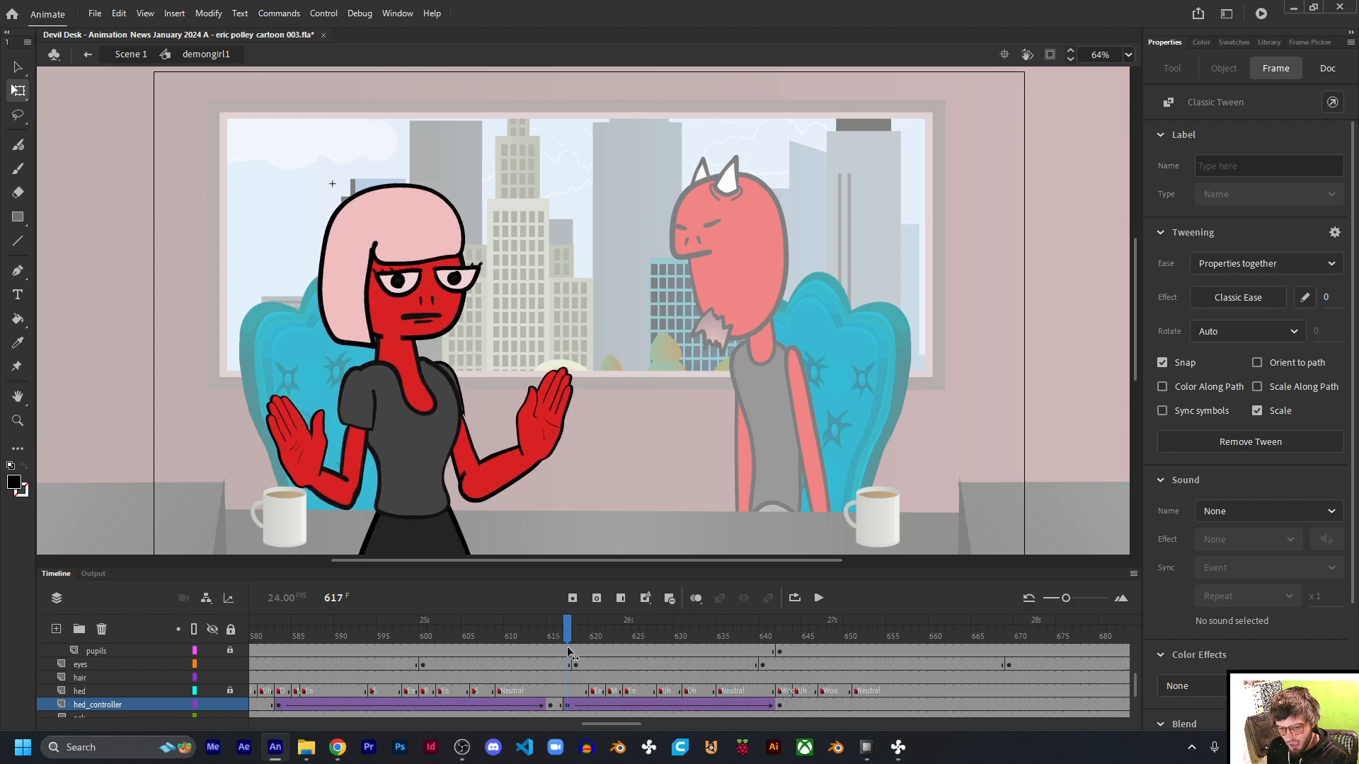
{"action": "left_click", "coordinate": [820, 599]}
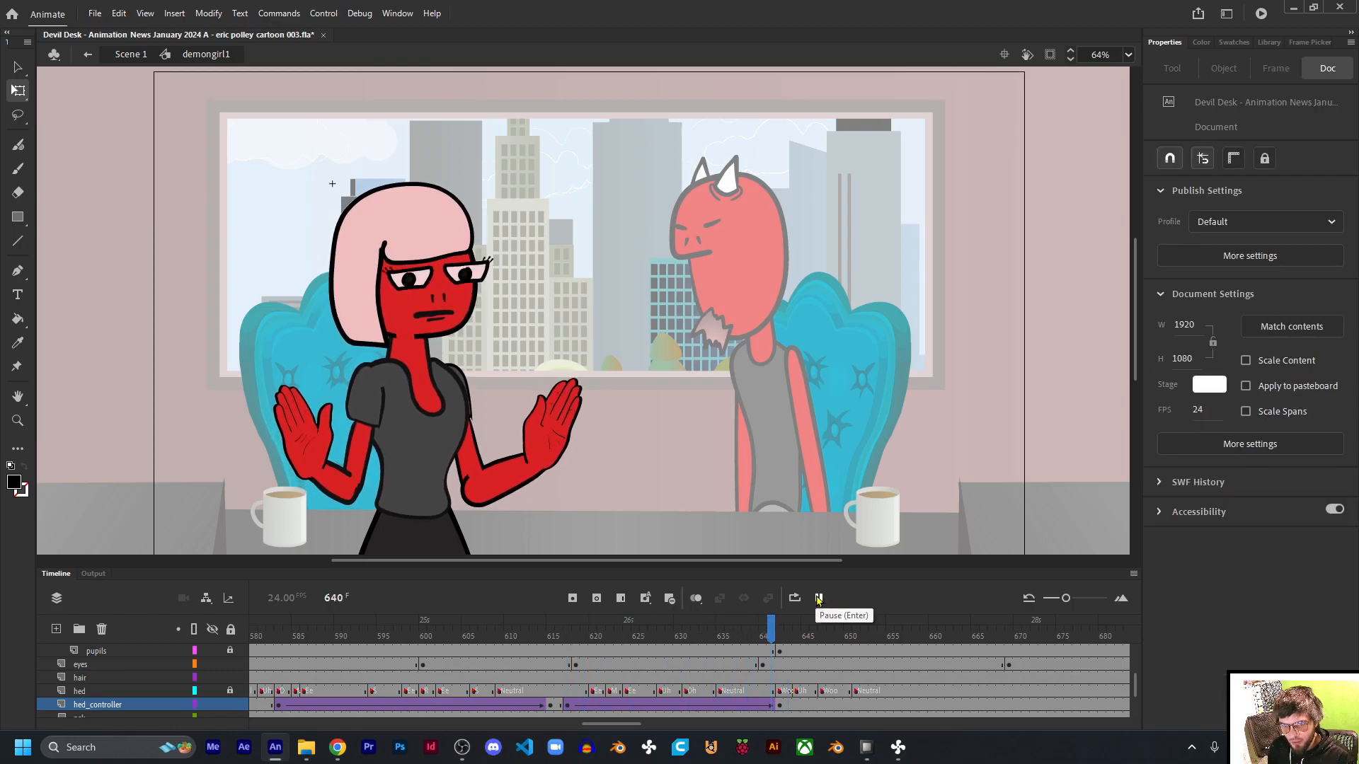
{"action": "left_click", "coordinate": [819, 599]}
Step: Add hed_controller keyframes at frames 645 and 667, and rotate the head slightly forward at frame 667
{"action": "scroll", "coordinate": [621, 729], "scroll_direction": "right", "scroll_amount": 1}
{"action": "scroll", "coordinate": [620, 715], "scroll_direction": "right", "scroll_amount": 2}
{"action": "left_click", "coordinate": [609, 703]}
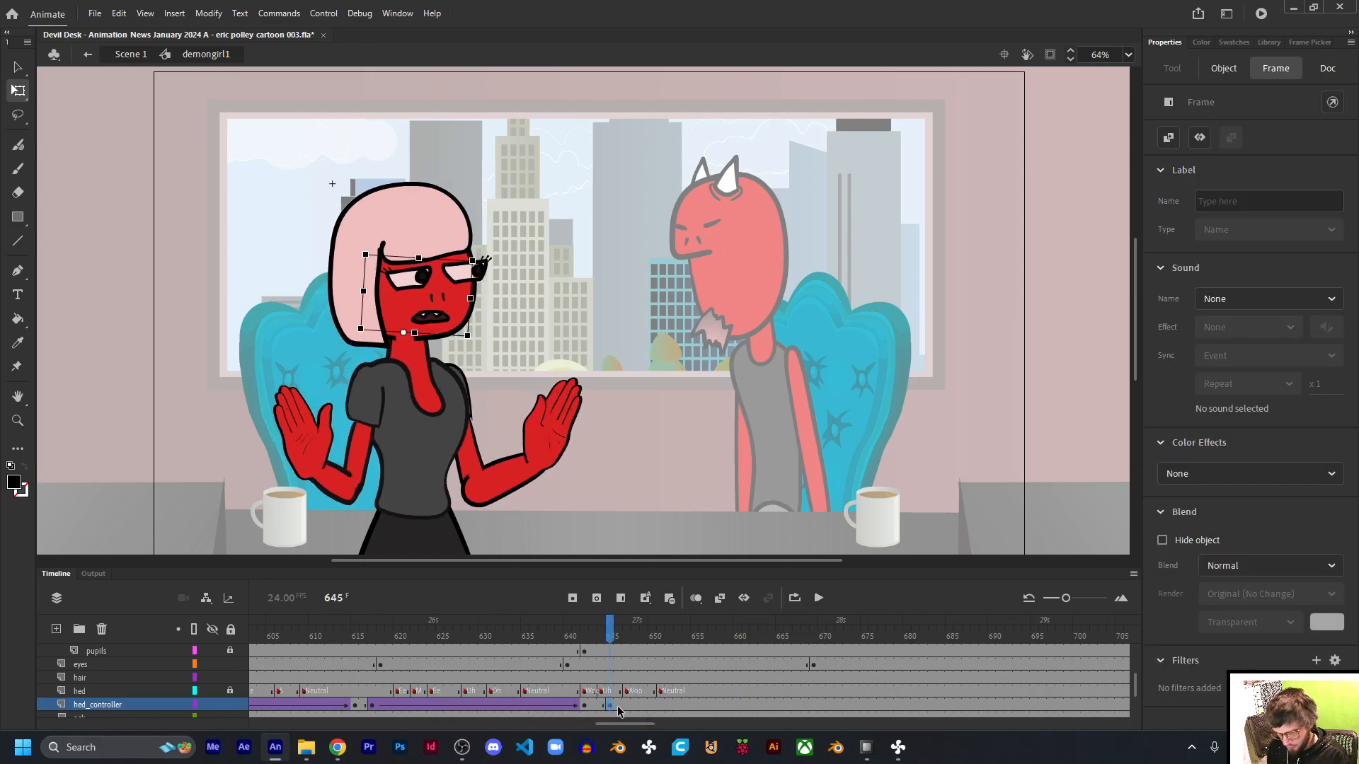
{"action": "left_click", "coordinate": [795, 704]}
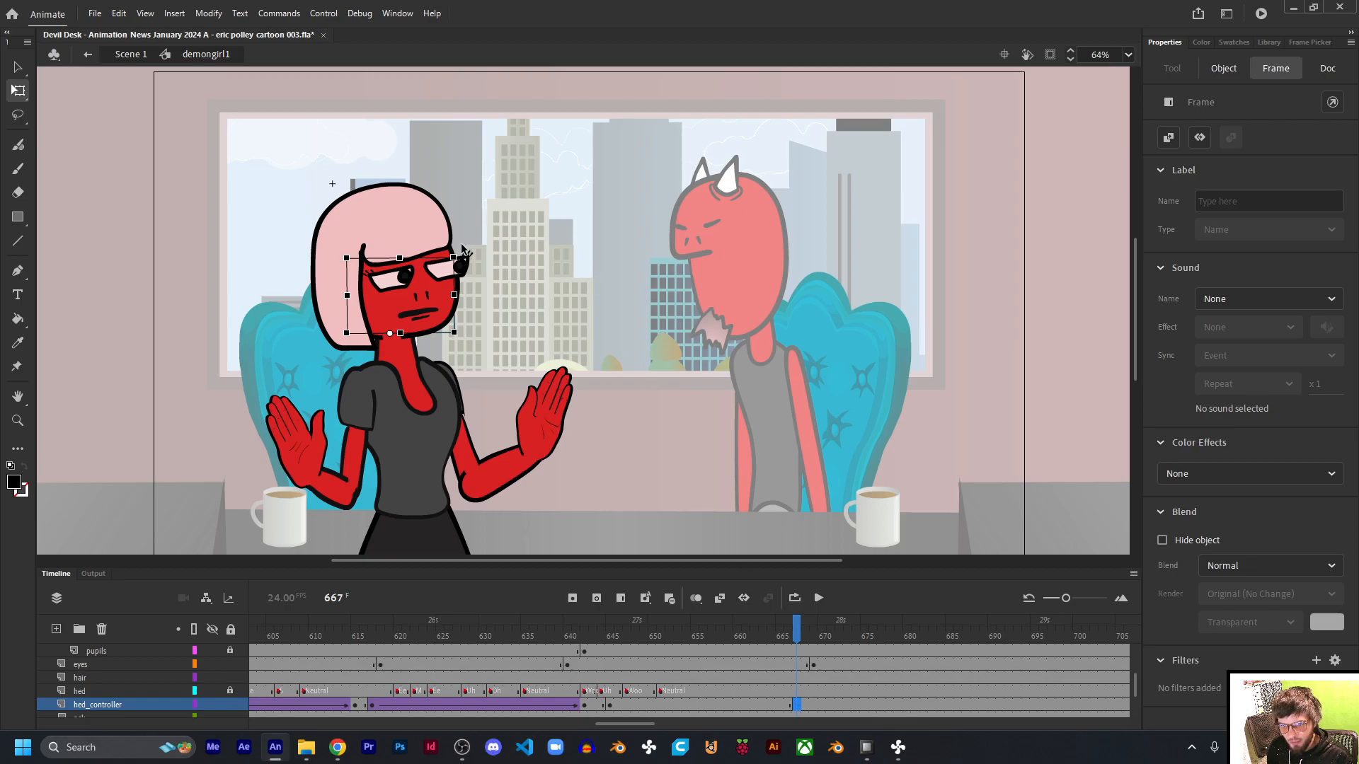
{"action": "left_click_drag", "start_coordinate": [467, 262], "coordinate": [472, 269]}
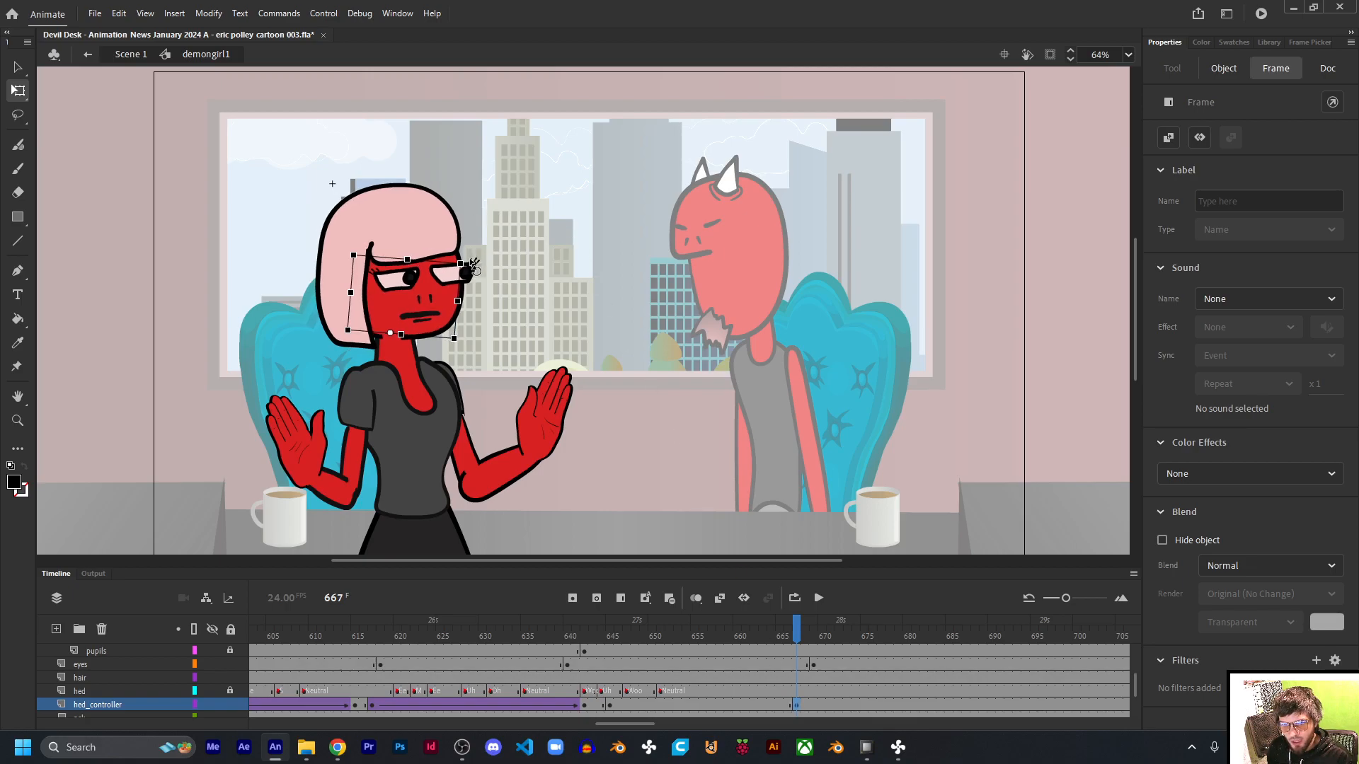
Step: Apply a classic tween with Quart Ease In Out between frames 645 and 667 on hed_controller
{"action": "left_click", "coordinate": [711, 705]}
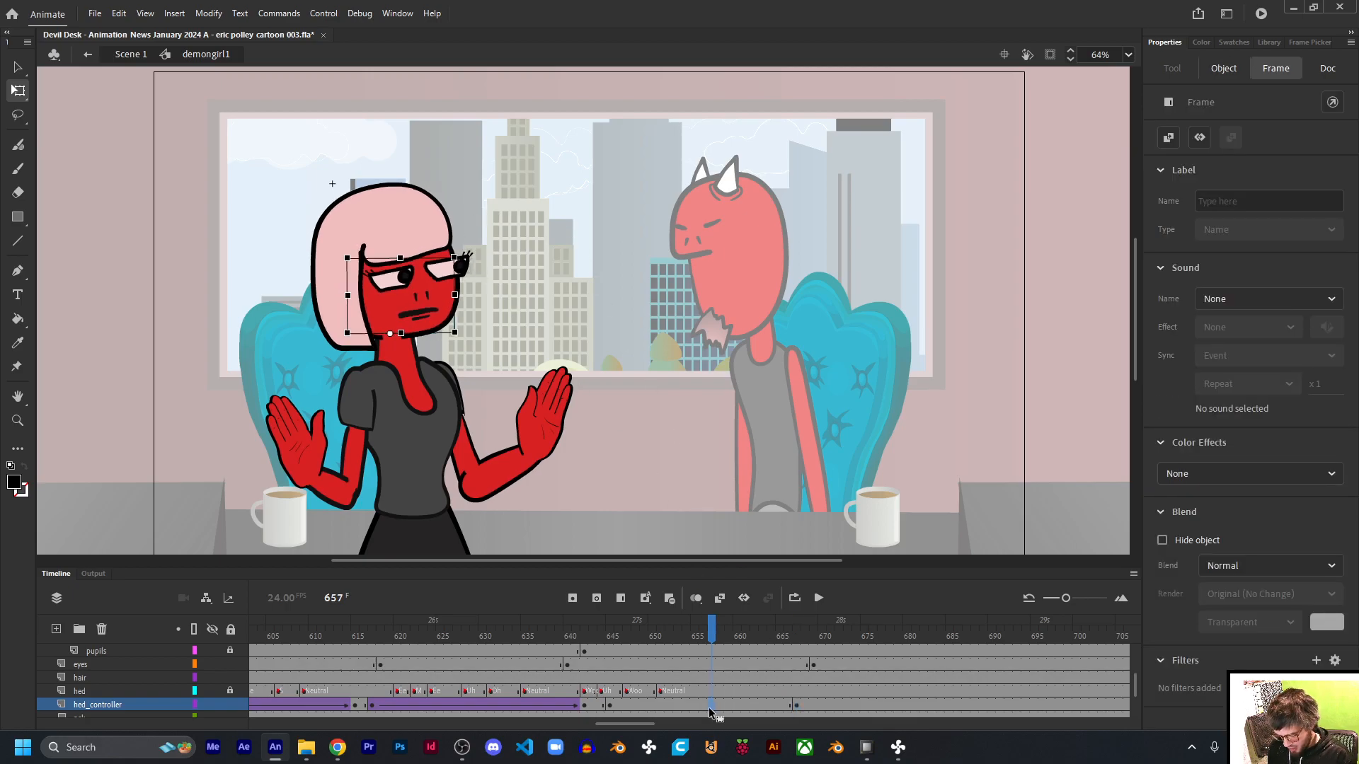
{"action": "key", "text": "F3"}
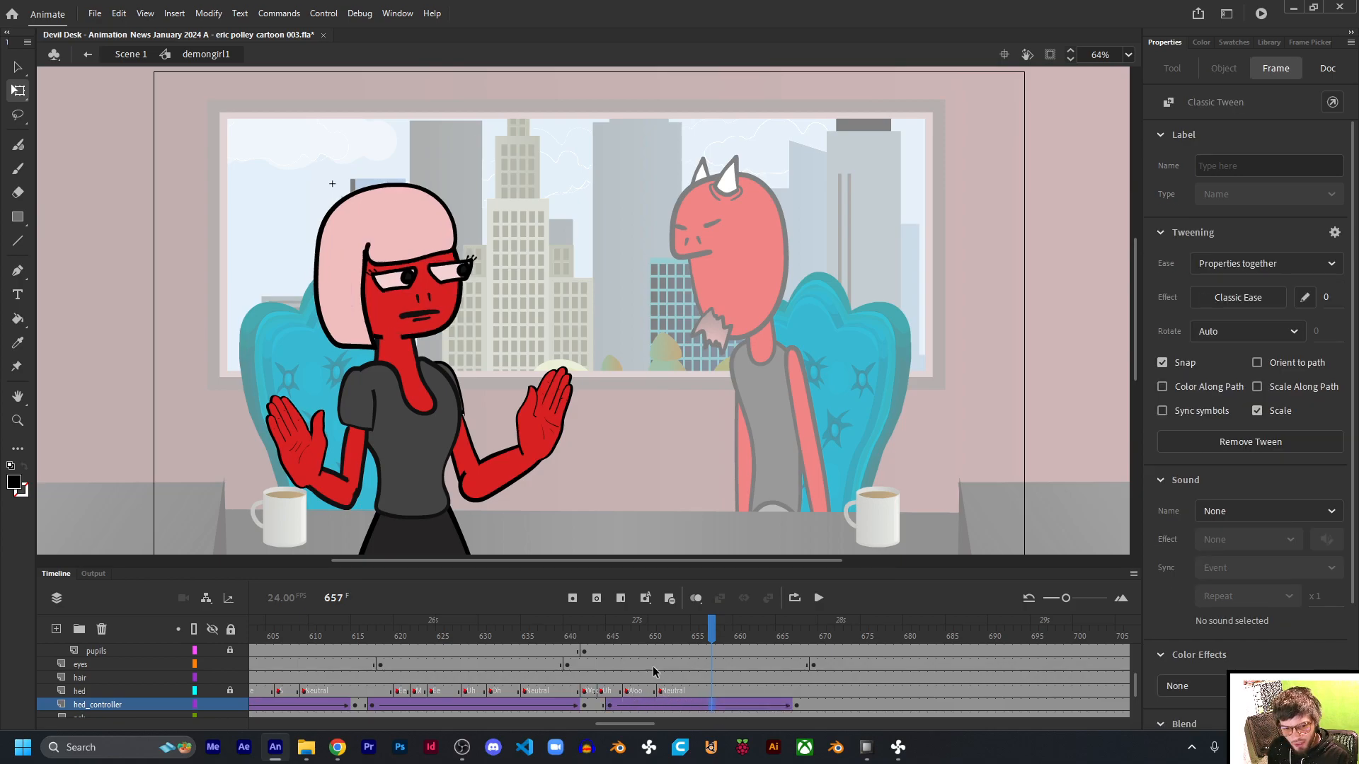
{"action": "left_click_drag", "start_coordinate": [616, 636], "coordinate": [840, 660]}
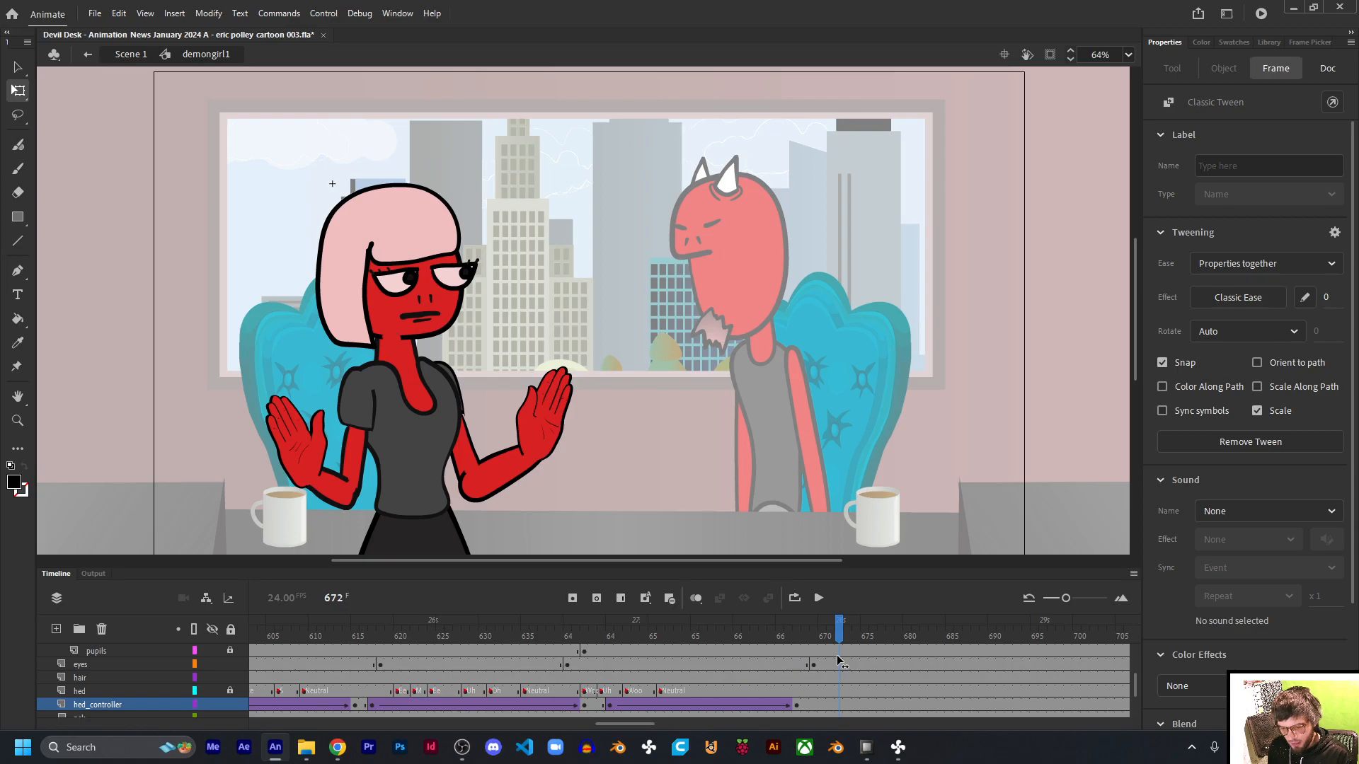
{"action": "left_click", "coordinate": [763, 704]}
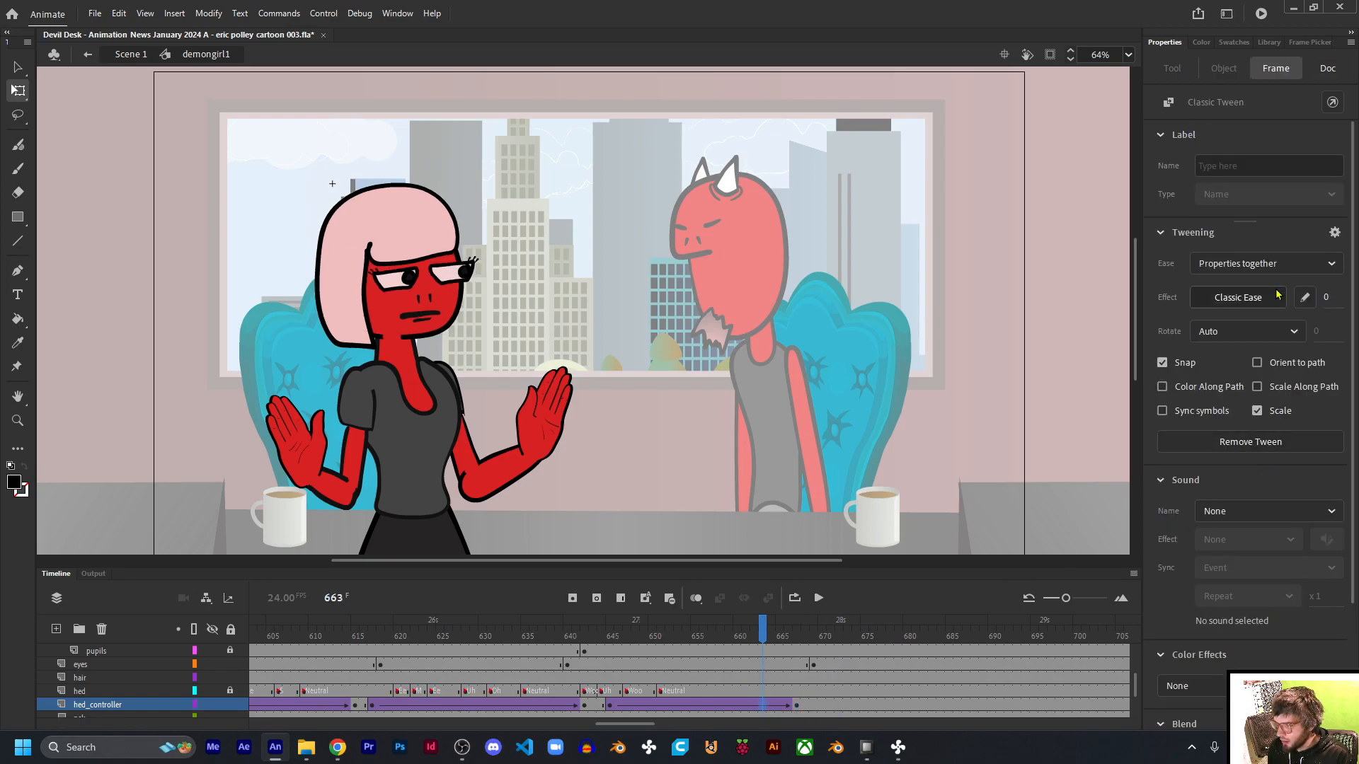
{"action": "left_click", "coordinate": [1276, 297]}
{"action": "mouse_move", "coordinate": [936, 424]}
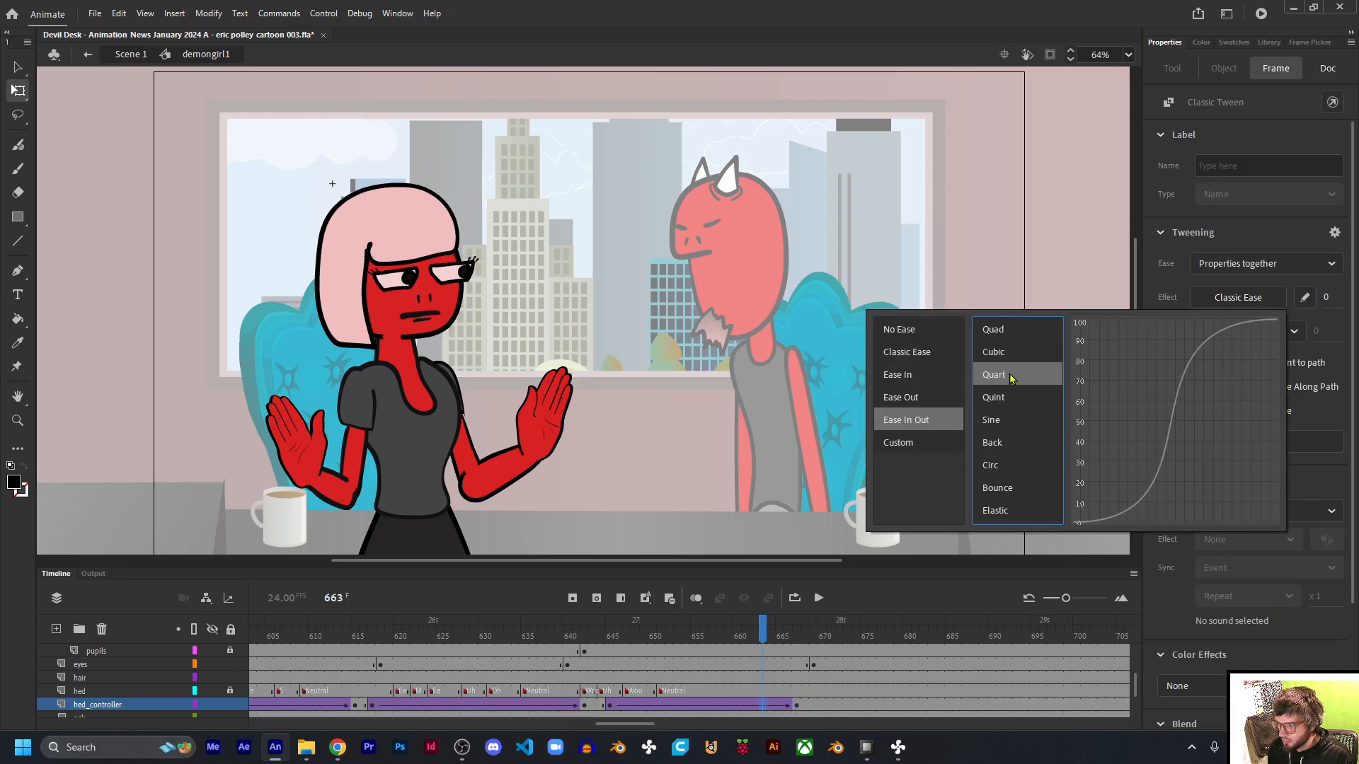
{"action": "left_click", "coordinate": [1011, 377]}
Step: Move the last hed_controller tween's end keyframe to frame 674, and play back the slower head movement
{"action": "left_click", "coordinate": [601, 638]}
{"action": "left_click_drag", "start_coordinate": [624, 641], "coordinate": [854, 702]}
{"action": "left_click", "coordinate": [796, 705]}
{"action": "left_click", "coordinate": [598, 636]}
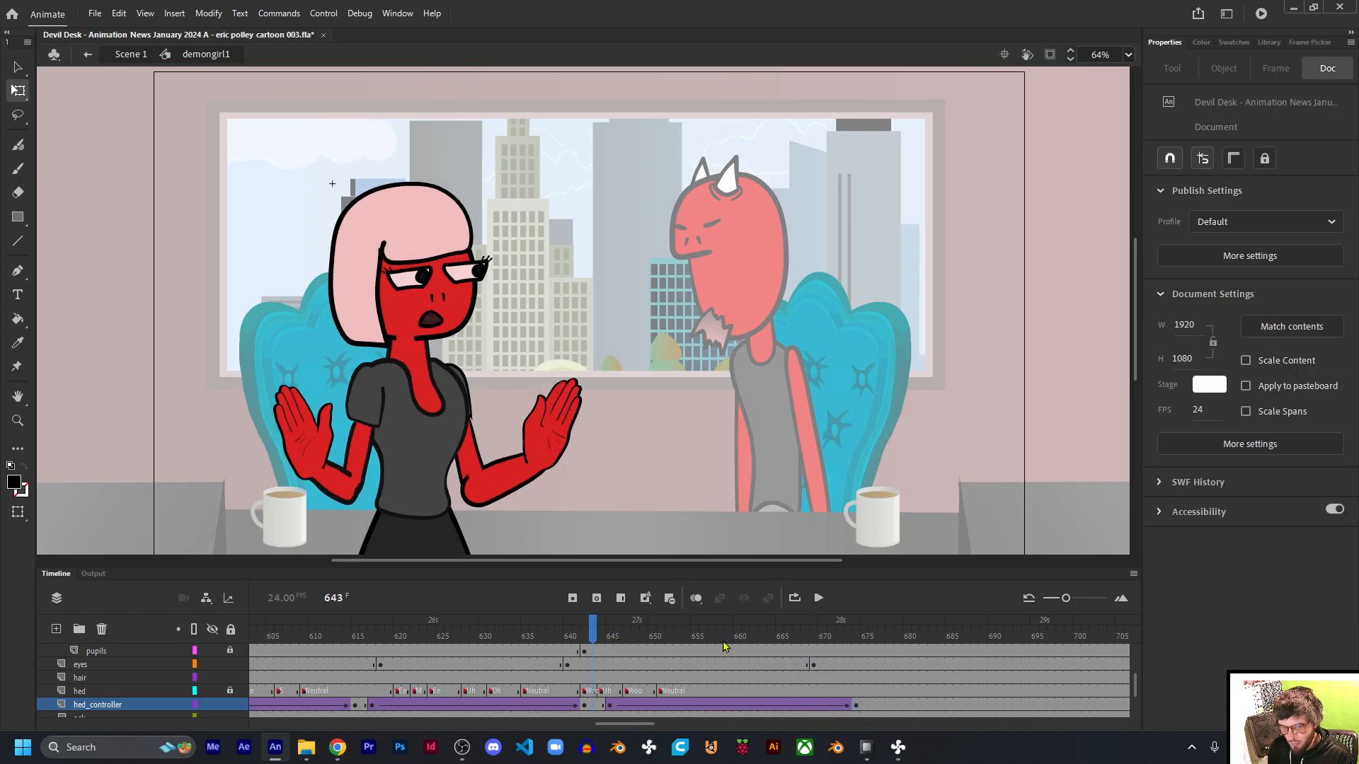
{"action": "left_click", "coordinate": [818, 598]}
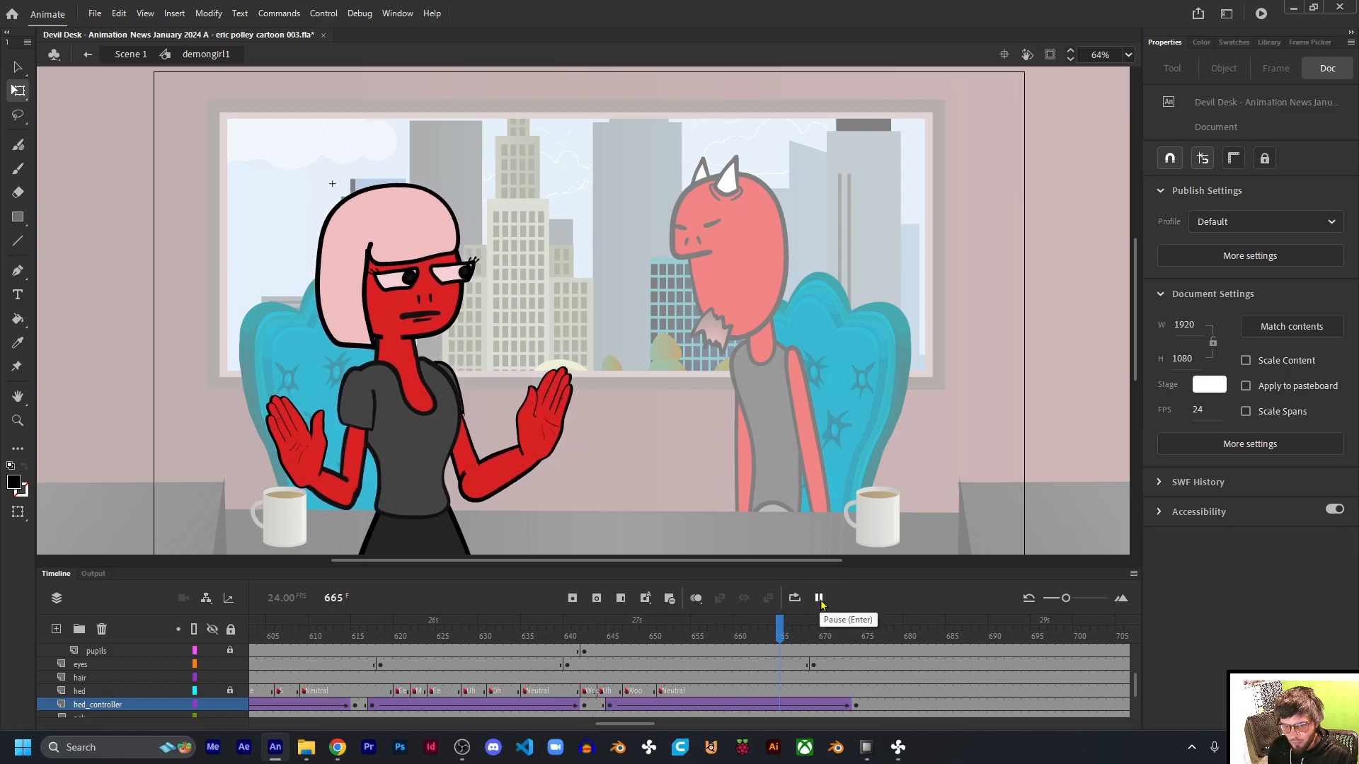
{"action": "left_click", "coordinate": [818, 599]}
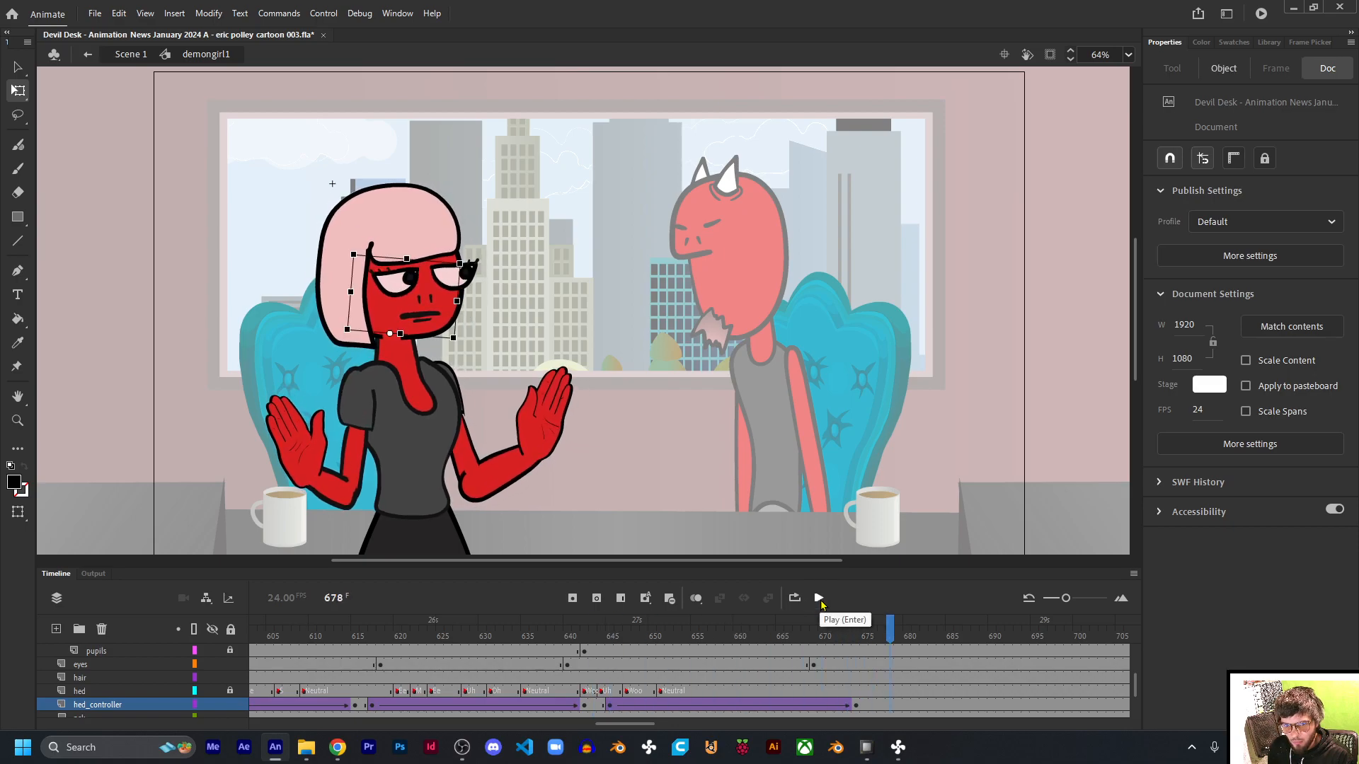
Step: Move the last hed_controller tween's start keyframe to frame 650, and play back the head movement
{"action": "left_click", "coordinate": [609, 706]}
{"action": "left_click_drag", "start_coordinate": [628, 704], "coordinate": [652, 703]}
{"action": "left_click", "coordinate": [586, 639]}
{"action": "left_click", "coordinate": [818, 599]}
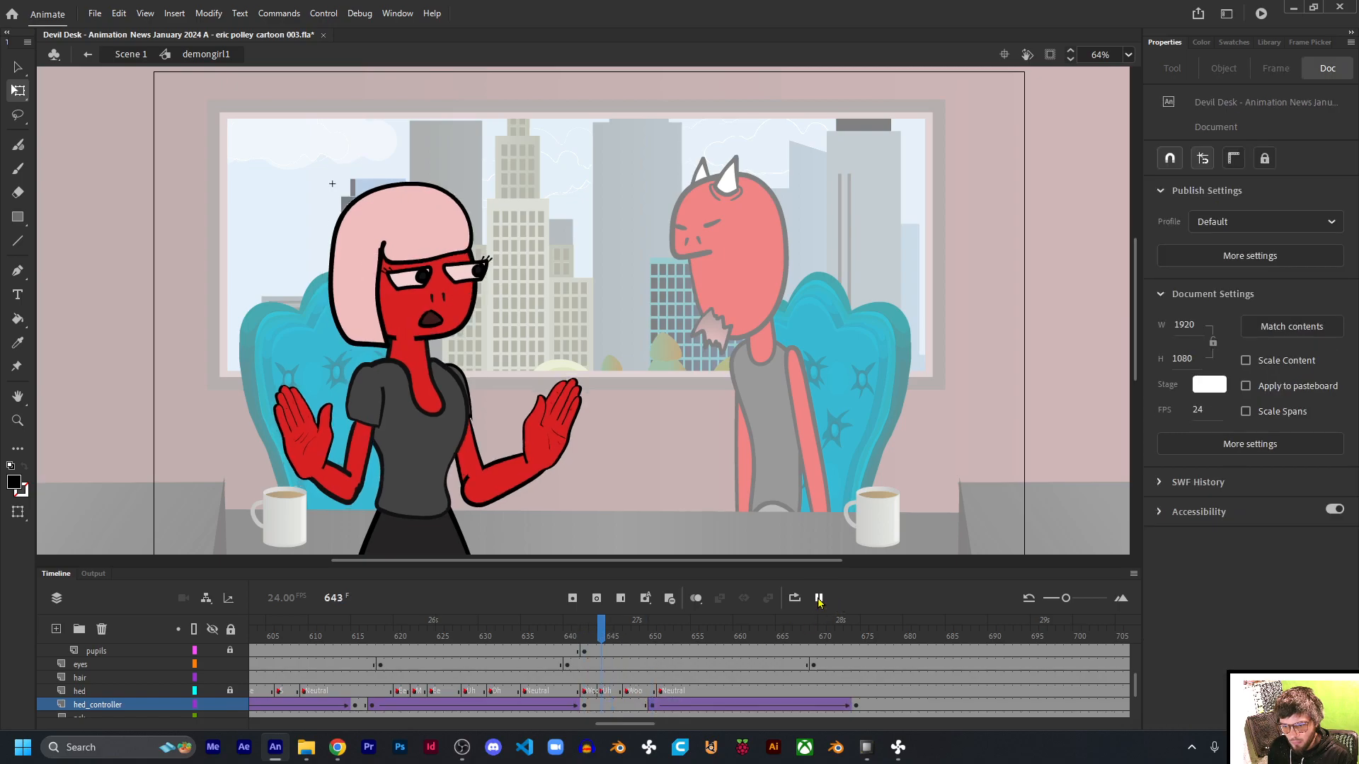
{"action": "left_click", "coordinate": [819, 598]}
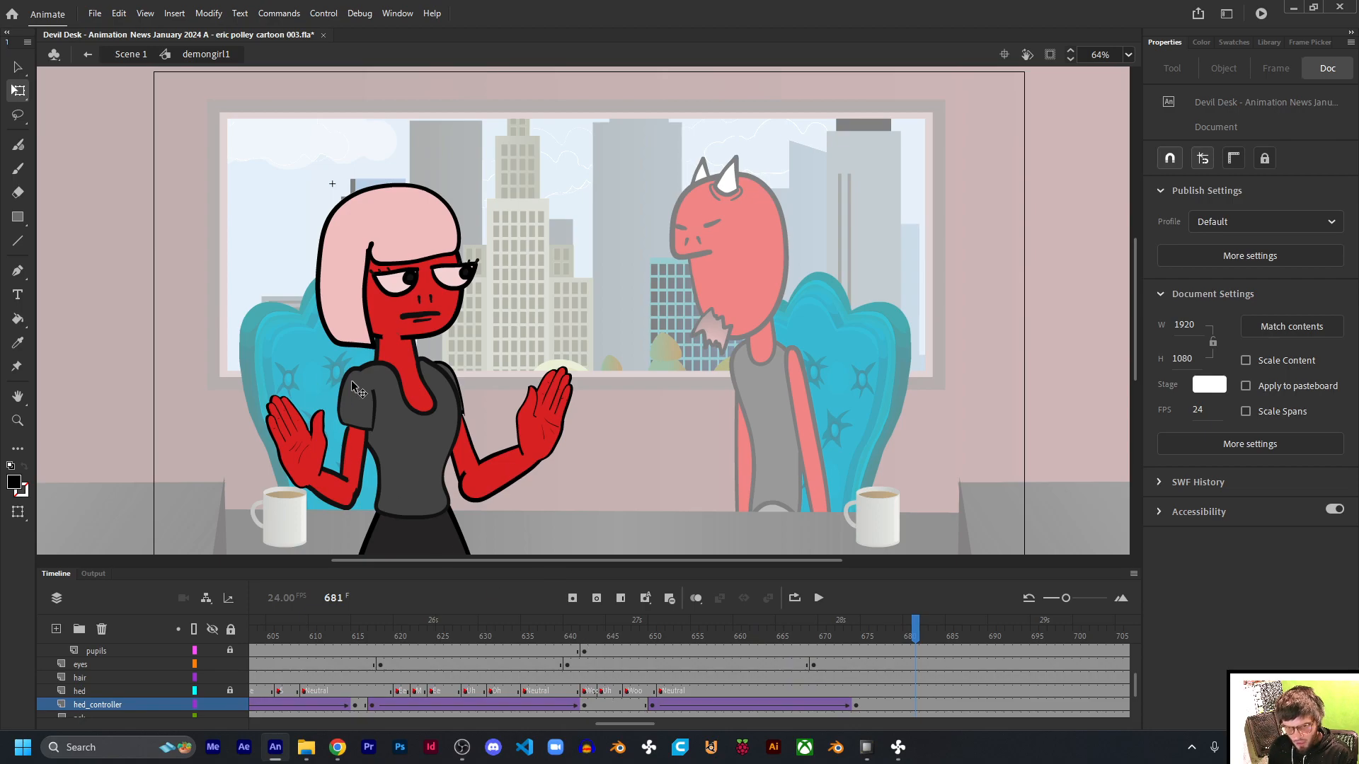
Step: Flip the girl's arm_l_2 forearm horizontally and rotate it so the hand reaches across in front of her waist
{"action": "left_click", "coordinate": [358, 408]}
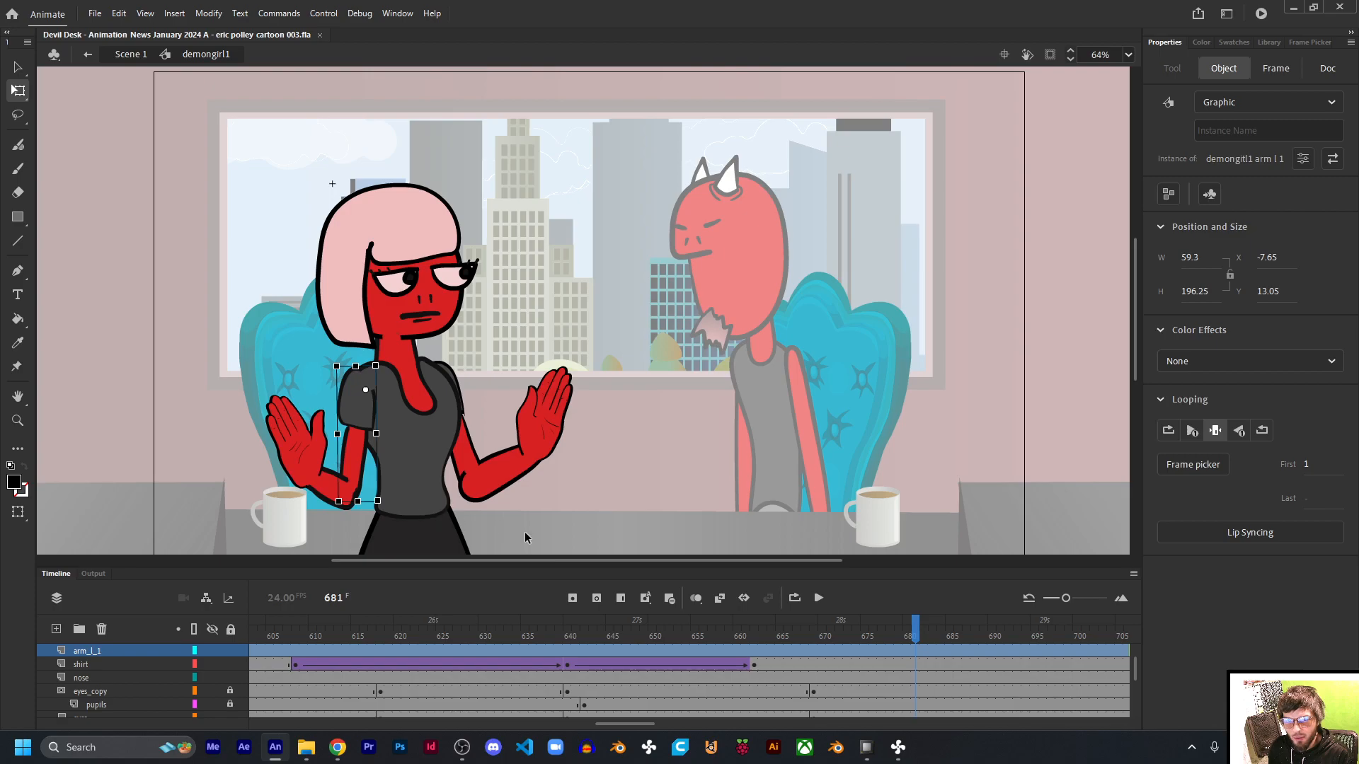
{"action": "left_click_drag", "start_coordinate": [625, 729], "coordinate": [574, 735]}
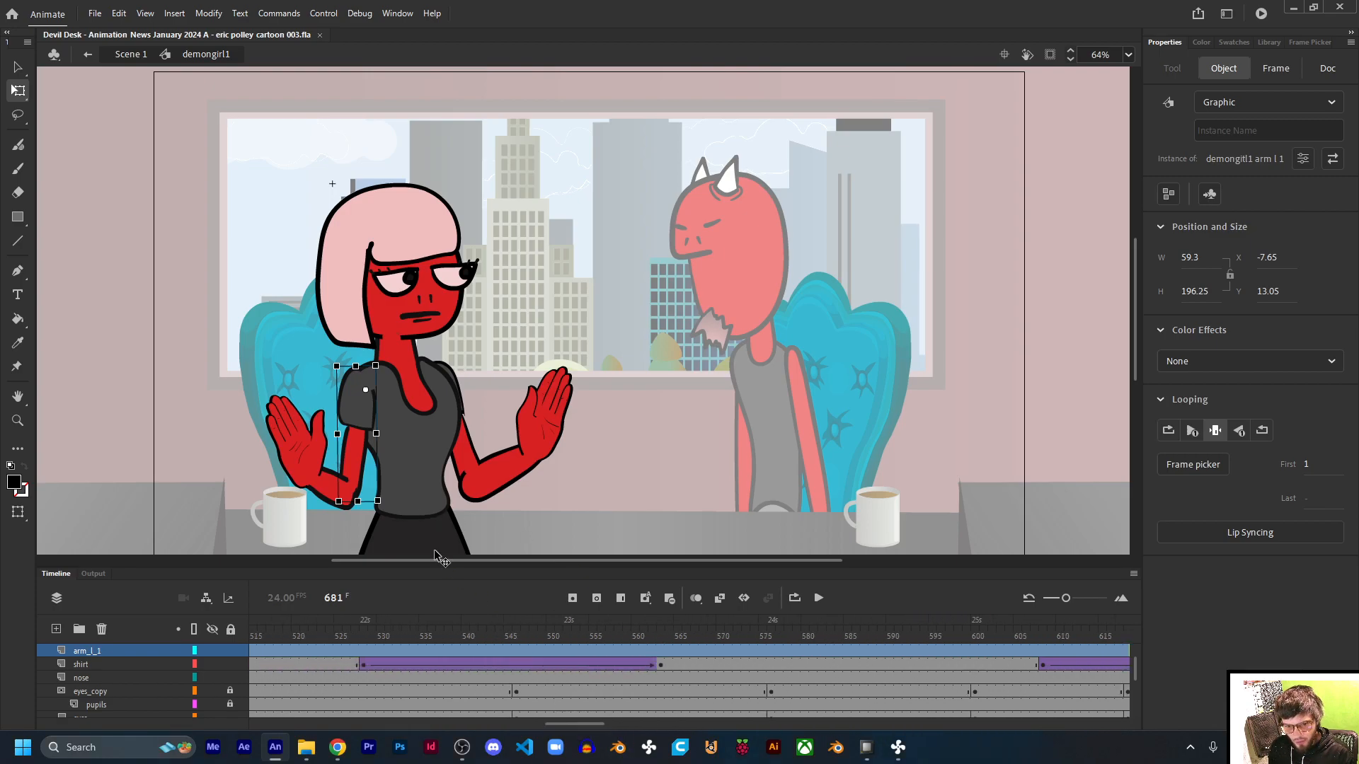
{"action": "left_click", "coordinate": [327, 496]}
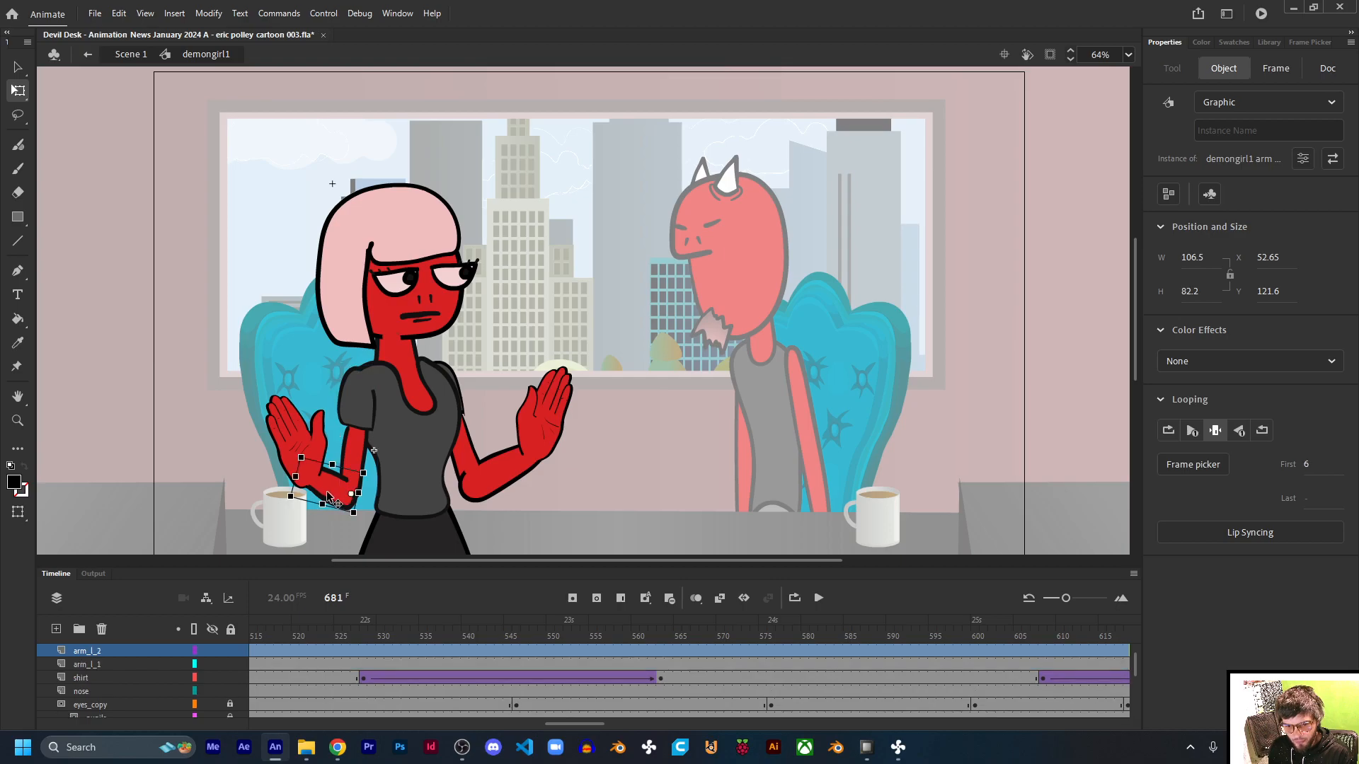
{"action": "right_click", "coordinate": [333, 497]}
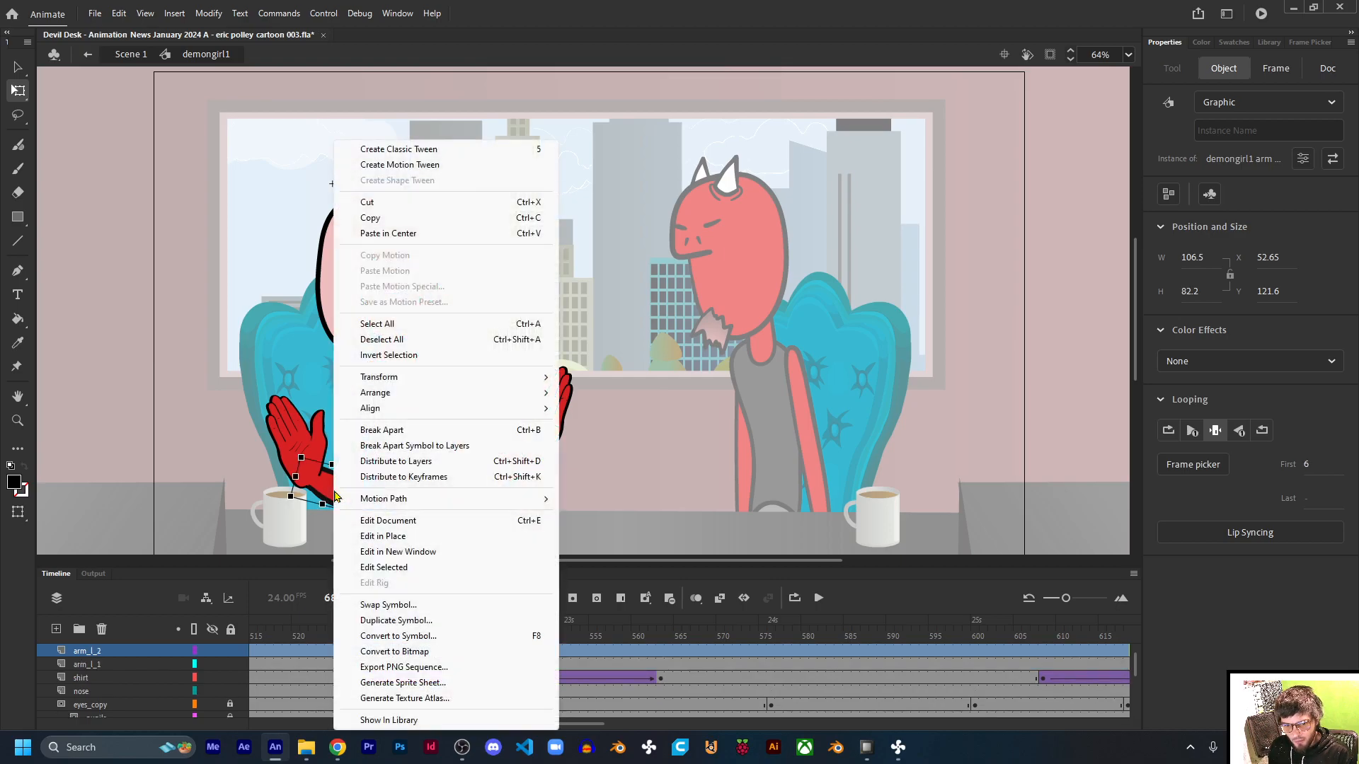
{"action": "mouse_move", "coordinate": [395, 379]}
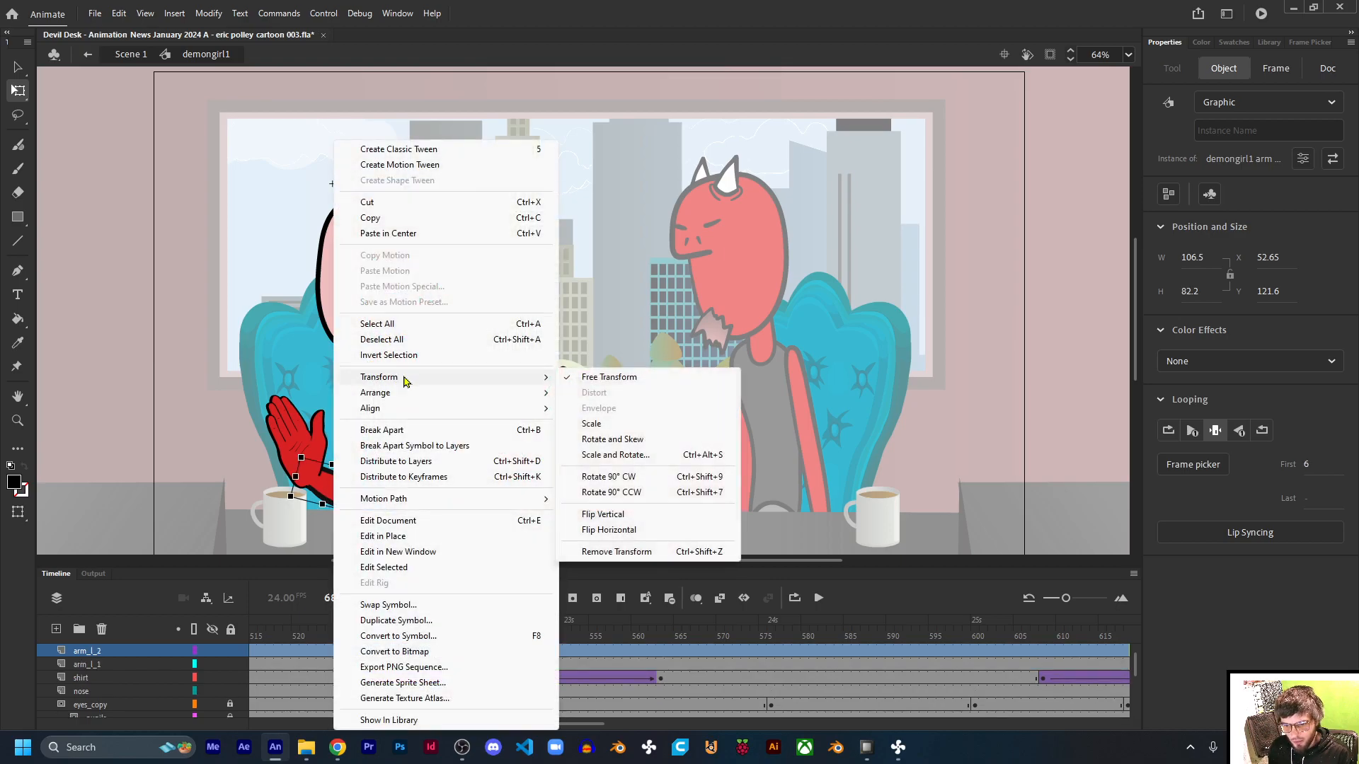
{"action": "left_click", "coordinate": [673, 533]}
{"action": "left_click_drag", "start_coordinate": [389, 501], "coordinate": [428, 503]}
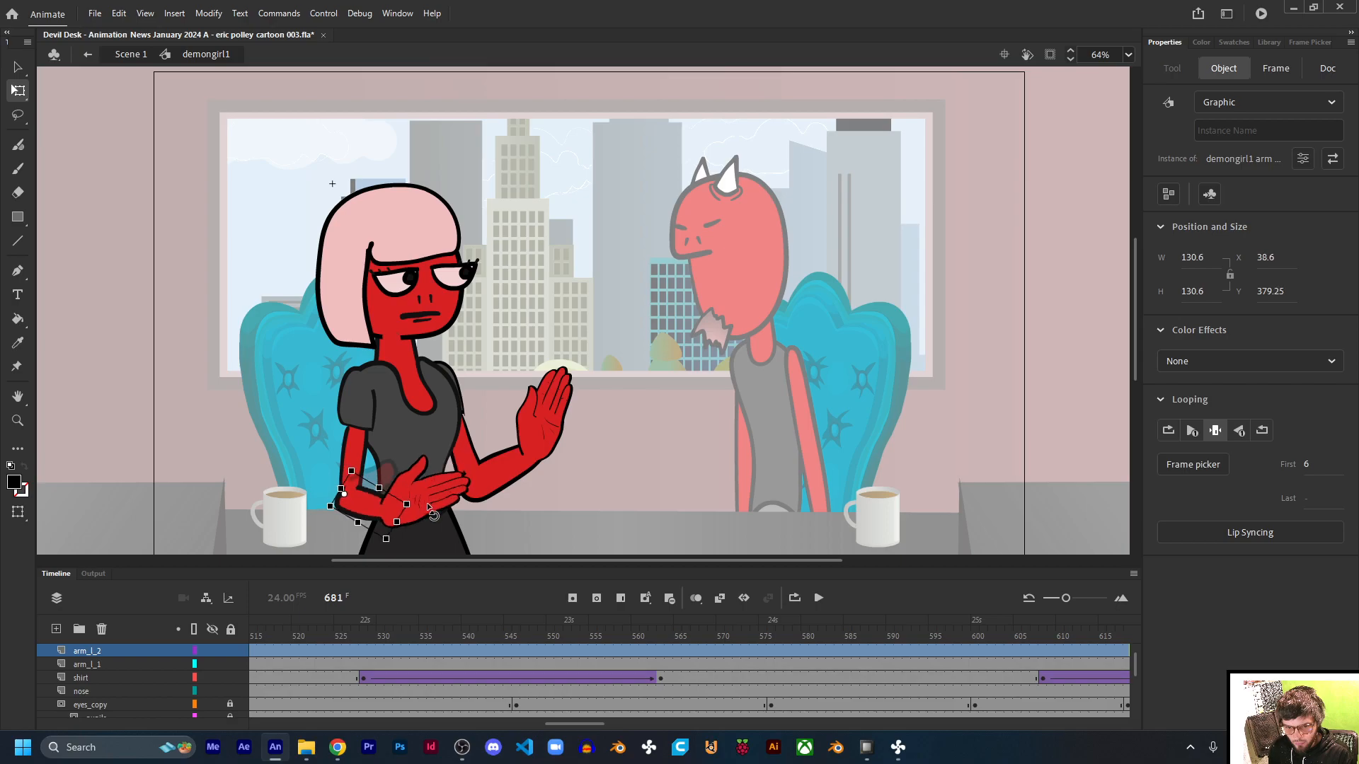
Step: Swap the girl's hand_l_1 hand in front of her waist to fist pose 12 with the Frame Picker
{"action": "left_click", "coordinate": [426, 502]}
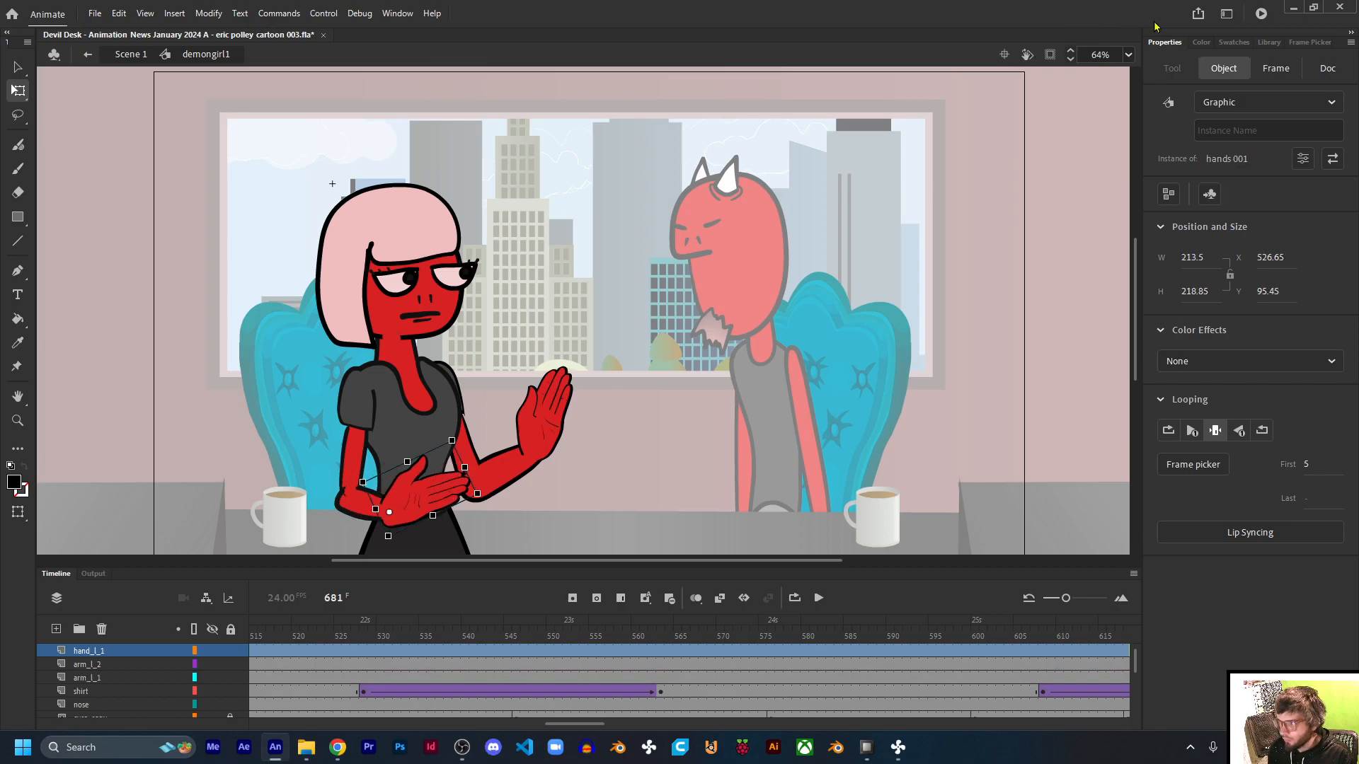
{"action": "left_click", "coordinate": [1308, 42]}
{"action": "scroll", "coordinate": [1234, 388], "scroll_direction": "down", "scroll_amount": 4}
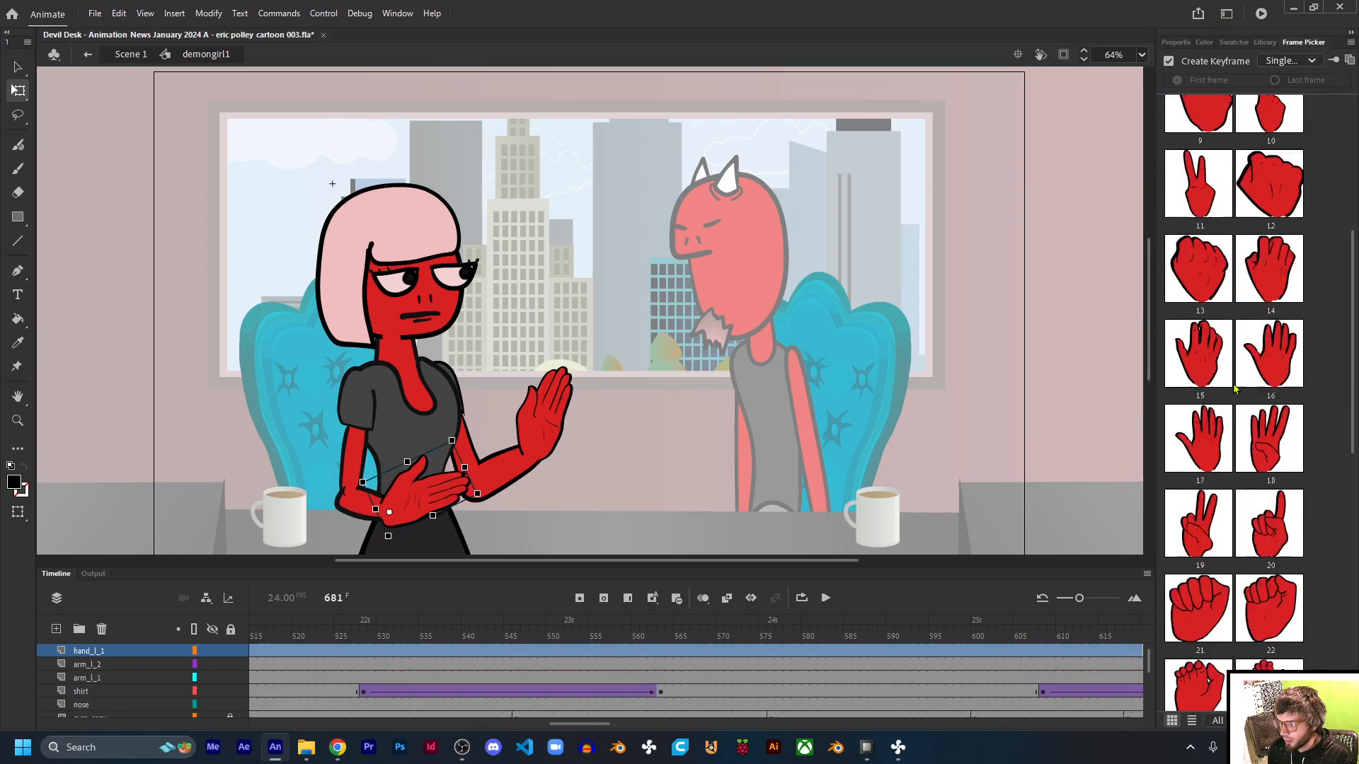
{"action": "scroll", "coordinate": [1238, 368], "scroll_direction": "up", "scroll_amount": 3}
{"action": "left_click", "coordinate": [1270, 382]}
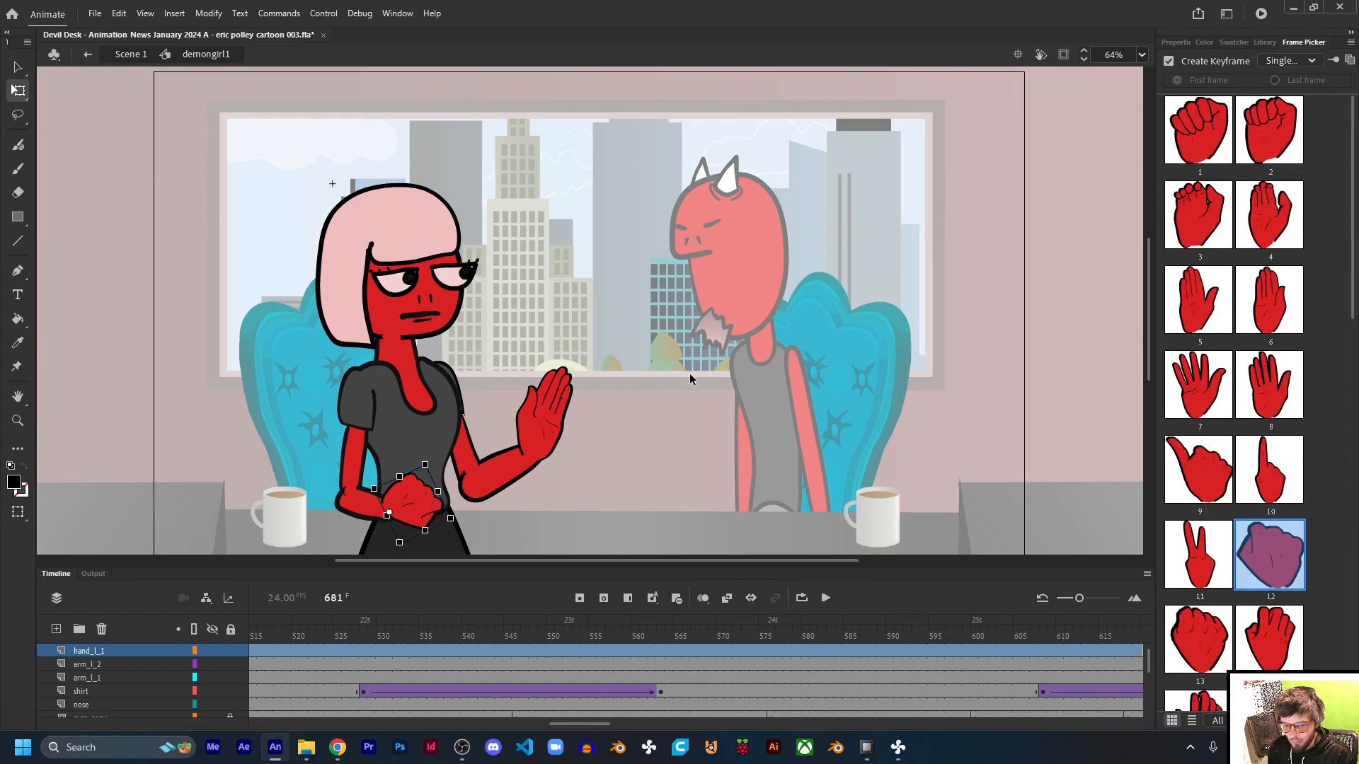
Step: Flip the hand_l_1 fist vertically, then rotate and shift it to meet the end of the forearm at her waist
{"action": "right_click", "coordinate": [396, 515]}
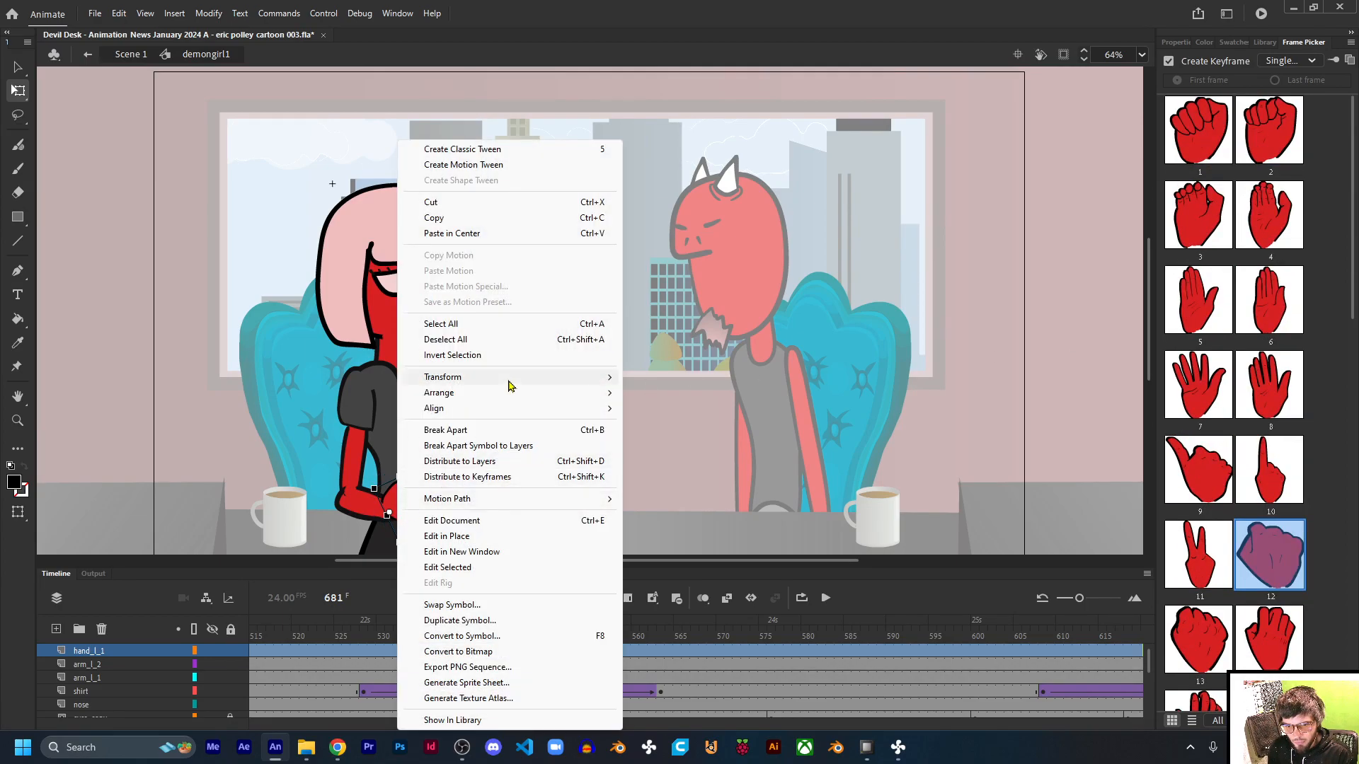
{"action": "mouse_move", "coordinate": [514, 384]}
{"action": "left_click", "coordinate": [709, 528]}
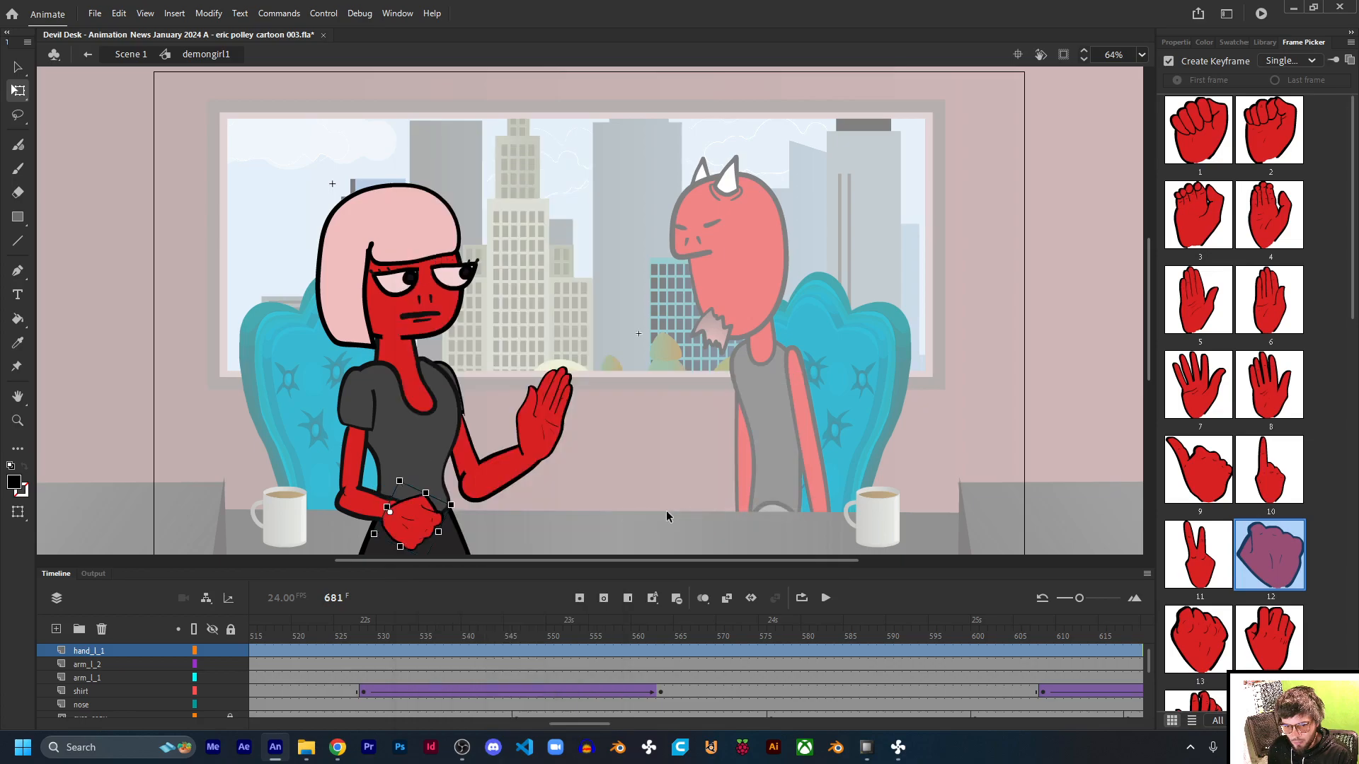
{"action": "left_click_drag", "start_coordinate": [457, 508], "coordinate": [457, 472]}
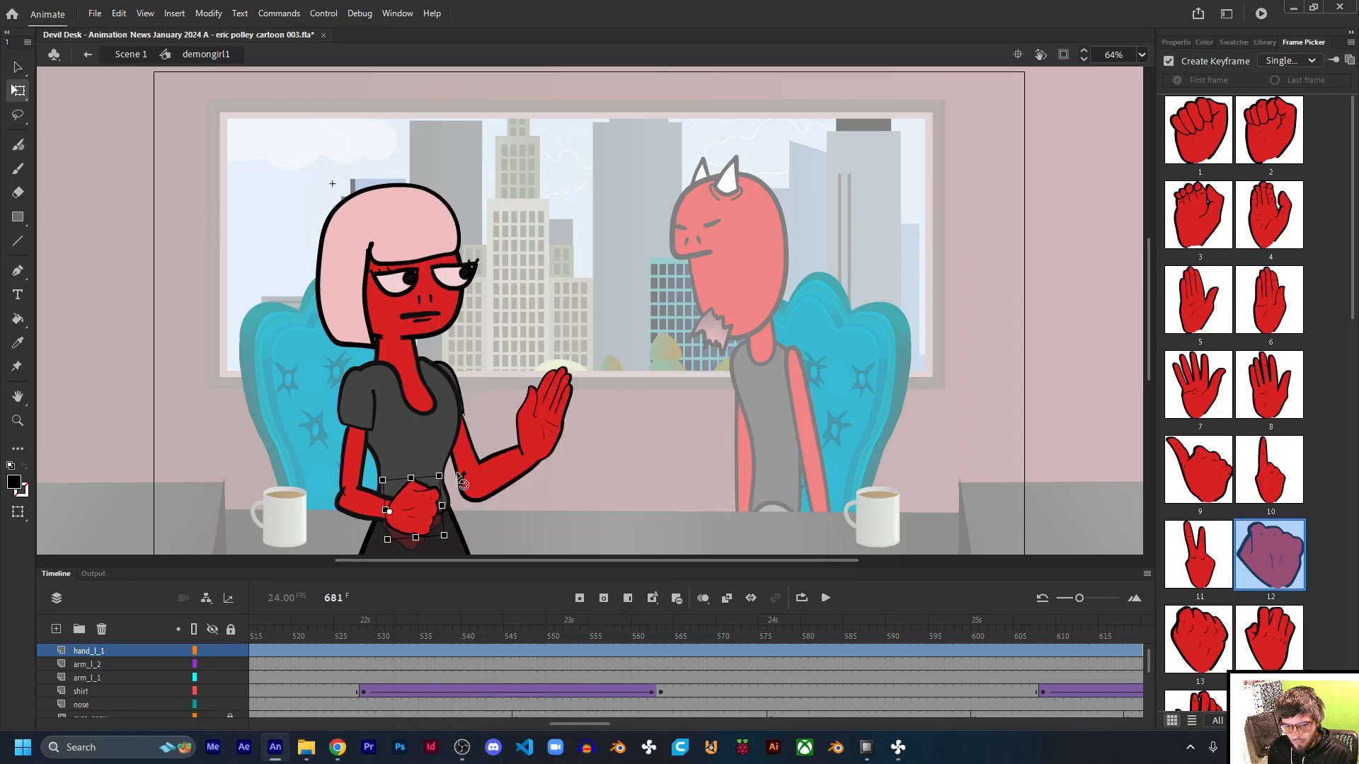
{"action": "left_click_drag", "start_coordinate": [420, 516], "coordinate": [427, 515]}
{"action": "left_click", "coordinate": [594, 500]}
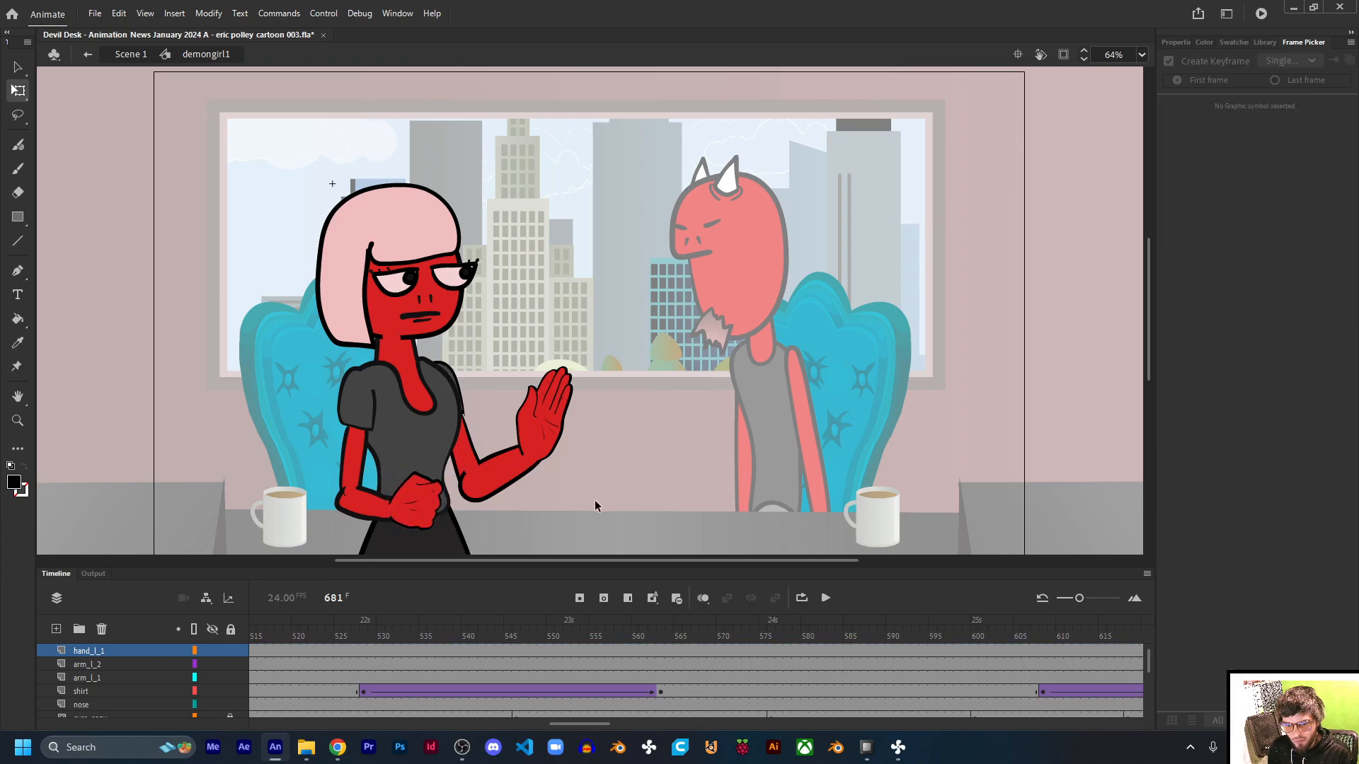
Step: Rotate the arm_l_2 forearm further downward and reposition it under the upper arm at the elbow
{"action": "left_click", "coordinate": [375, 509]}
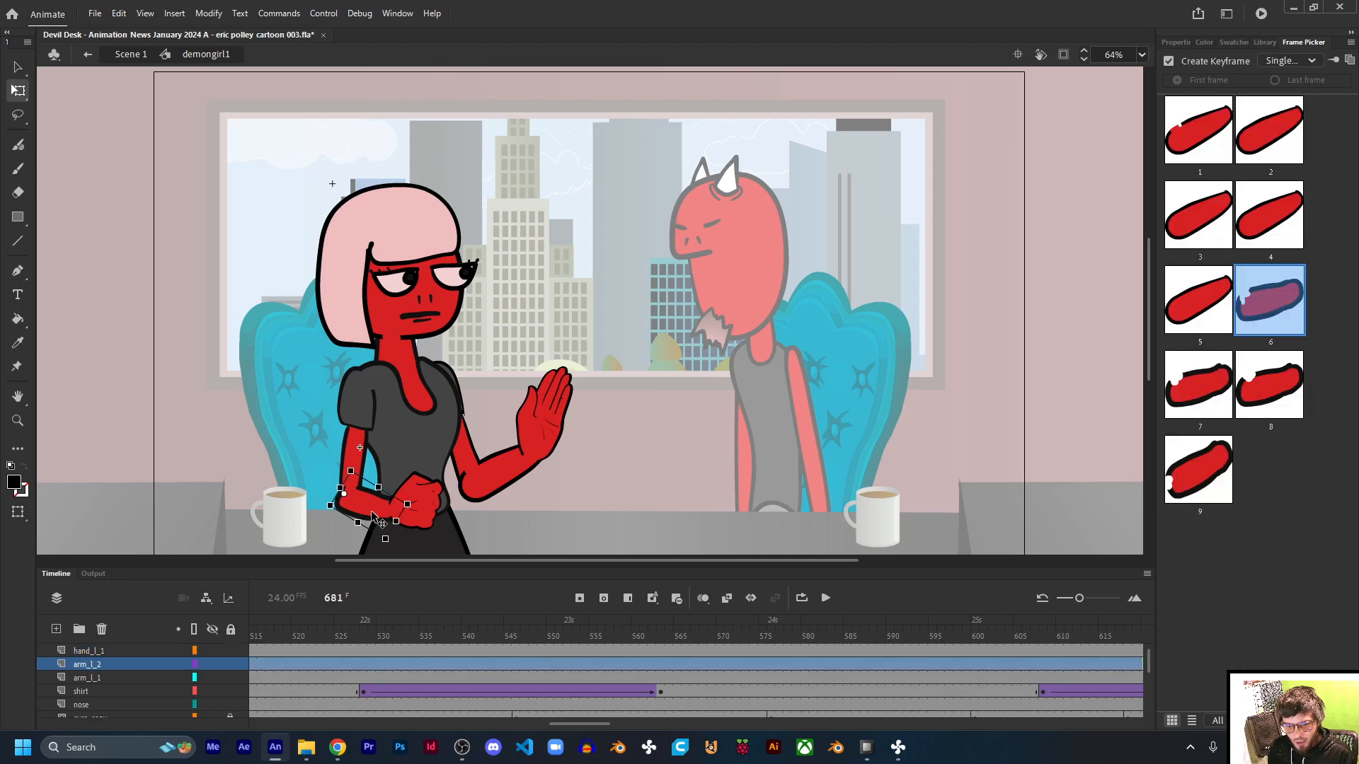
{"action": "scroll", "coordinate": [371, 505], "scroll_direction": "up", "scroll_amount": 5}
{"action": "left_click_drag", "start_coordinate": [375, 526], "coordinate": [366, 519]}
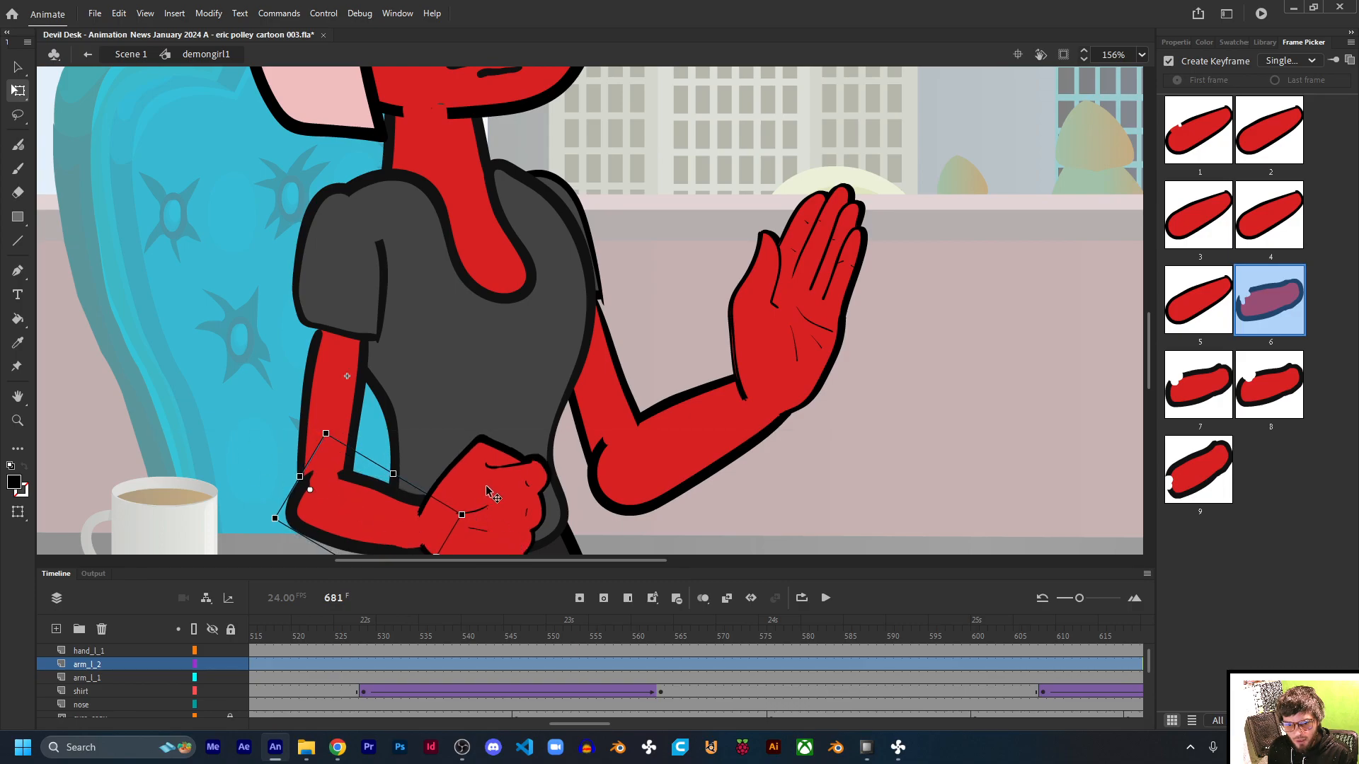
{"action": "scroll", "coordinate": [479, 451], "scroll_direction": "down", "scroll_amount": 4}
{"action": "scroll", "coordinate": [483, 311], "scroll_direction": "up", "scroll_amount": 2}
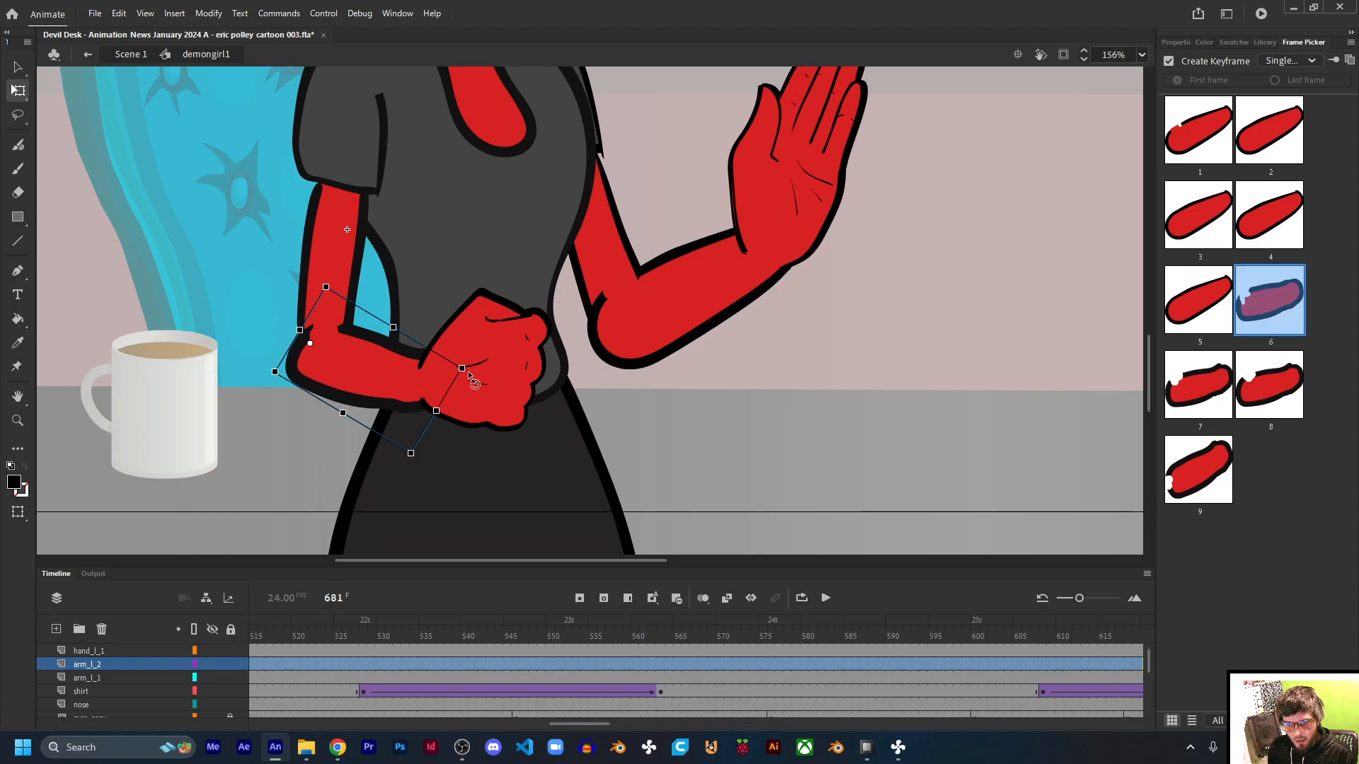
{"action": "left_click_drag", "start_coordinate": [468, 371], "coordinate": [467, 390]}
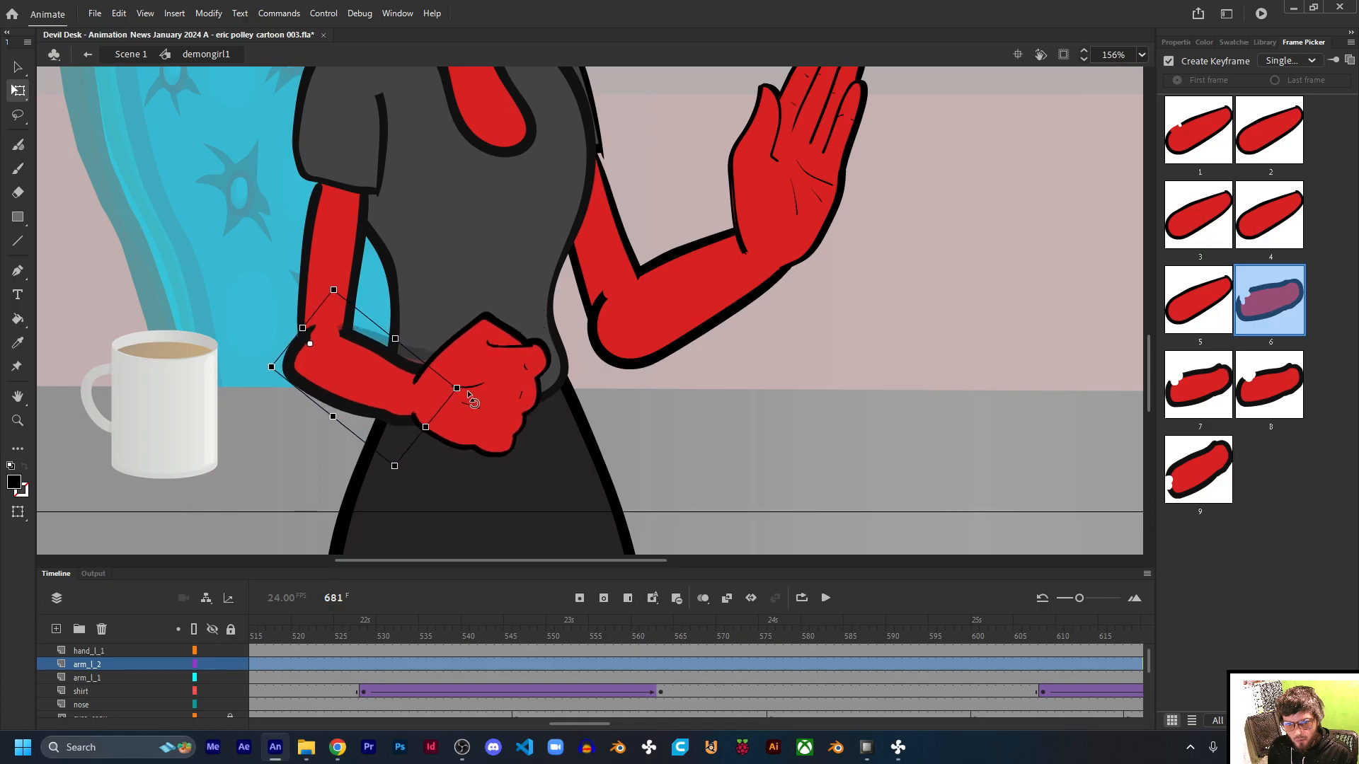
{"action": "left_click_drag", "start_coordinate": [371, 385], "coordinate": [380, 361]}
{"action": "left_click_drag", "start_coordinate": [465, 363], "coordinate": [459, 409]}
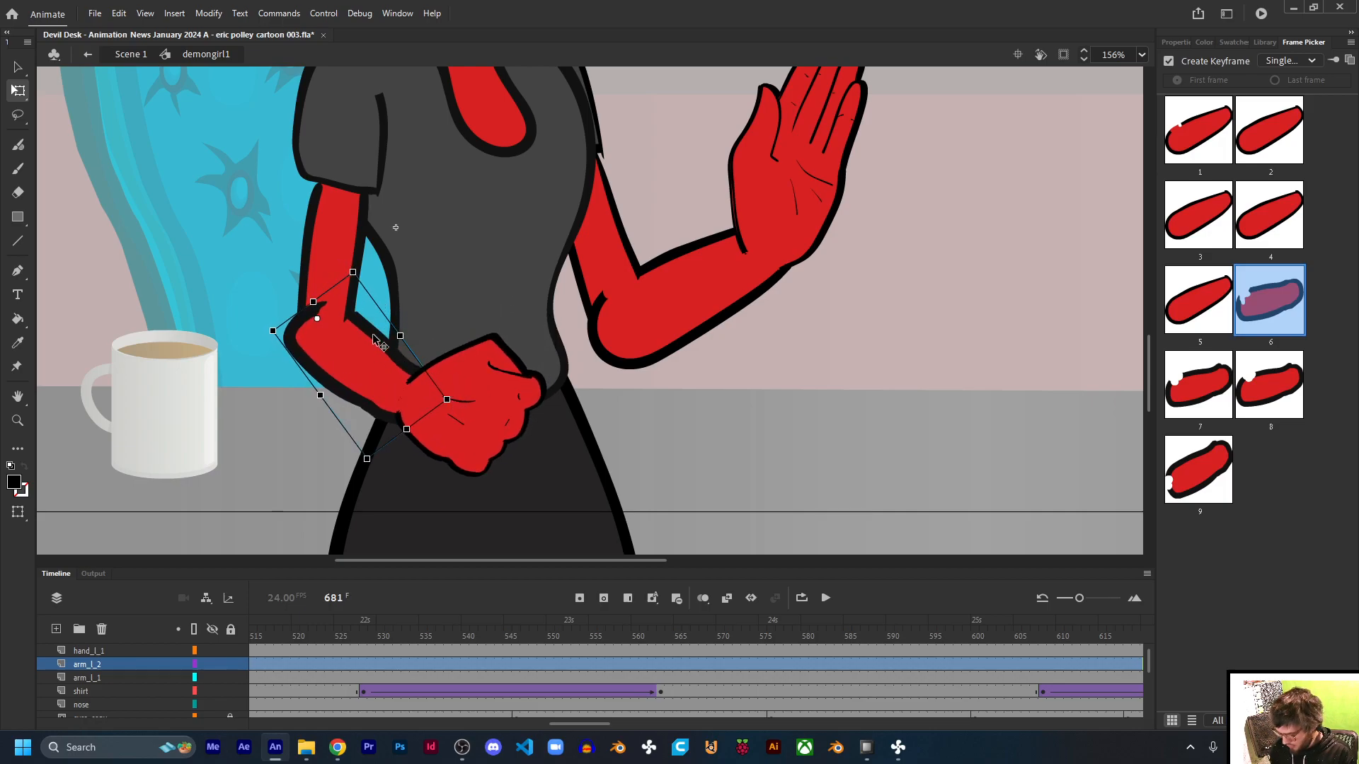
Step: Nudge the arm_l_2 forearm slightly left so the elbow lines up with the upper arm
{"action": "key", "text": "Left"}
{"action": "key", "text": "Left"}
{"action": "key", "text": "Left"}
{"action": "key", "text": "Left"}
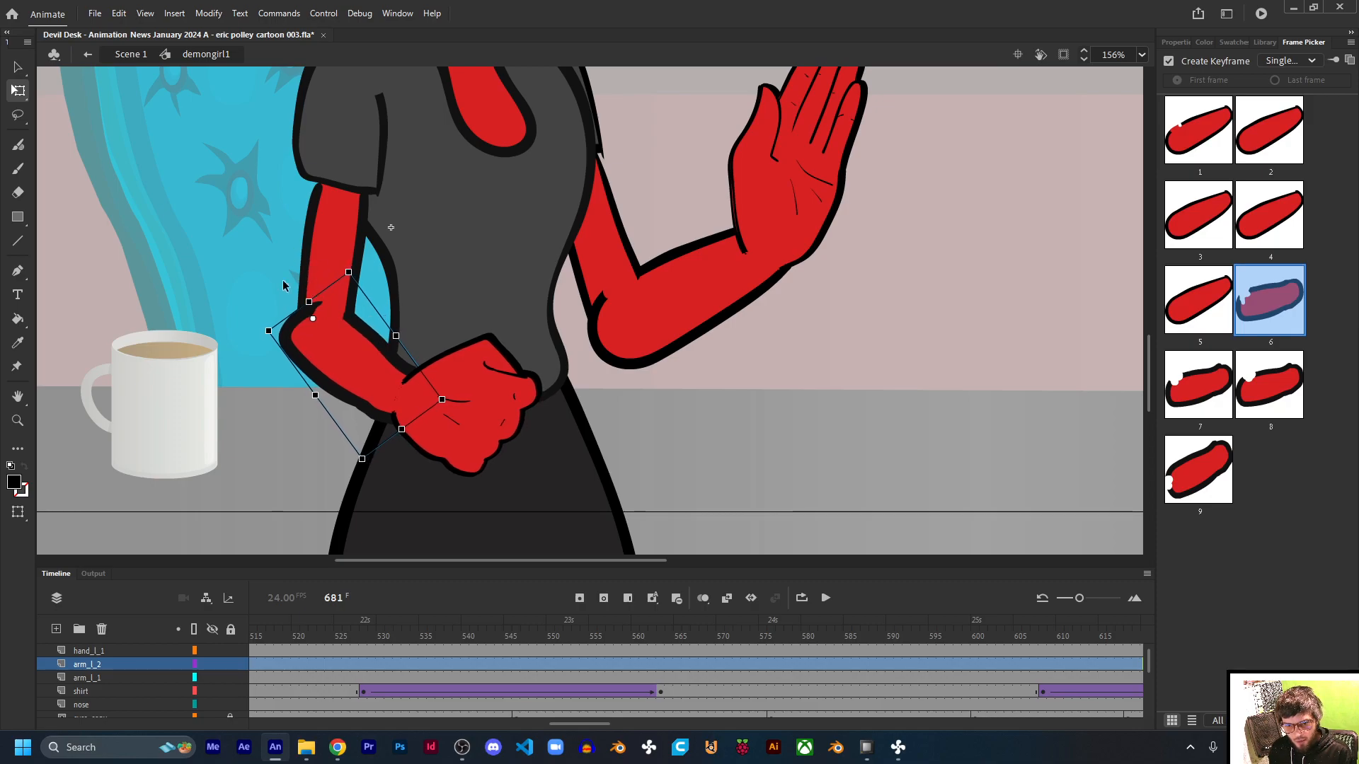
{"action": "left_click", "coordinate": [261, 279]}
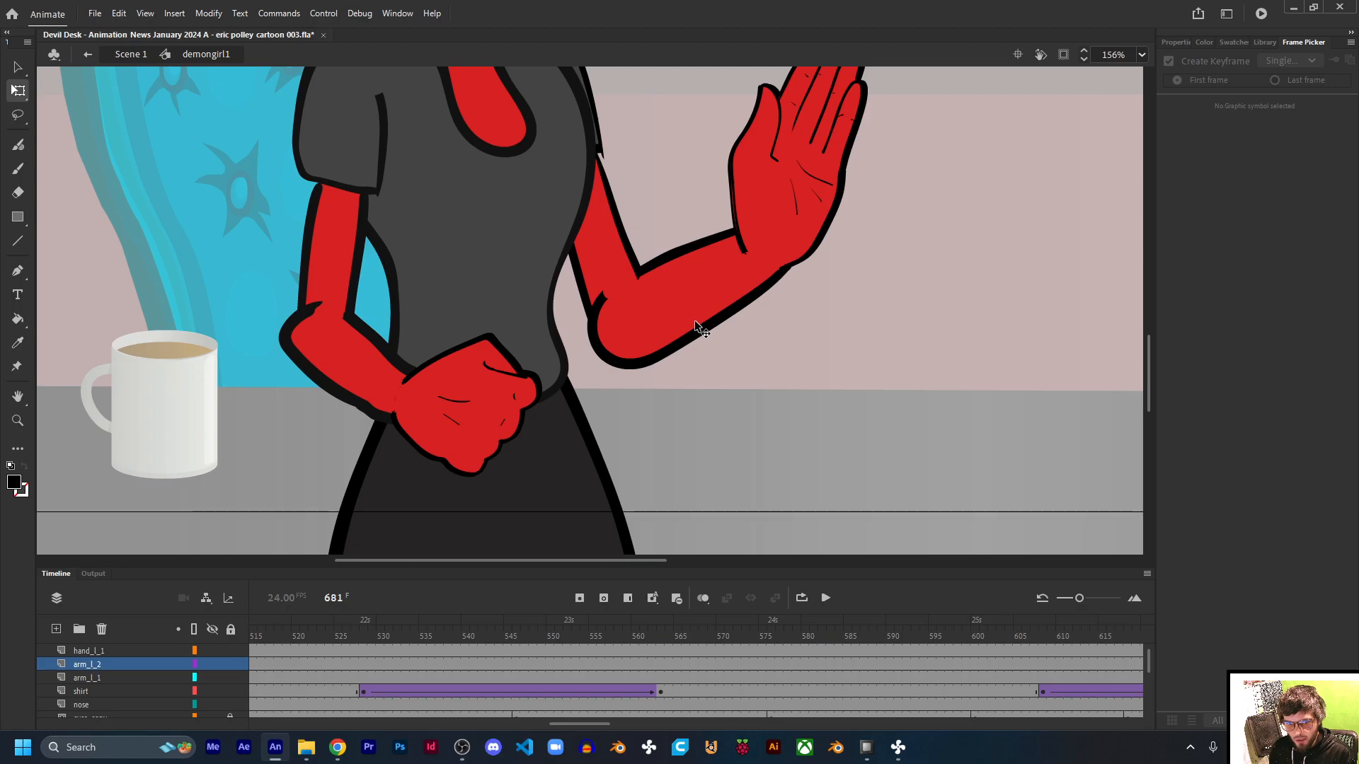
Step: Nudge the oval inside the hed controller symbol slightly upward and return to the demongirl1 symbol
{"action": "scroll", "coordinate": [697, 327], "scroll_direction": "up", "scroll_amount": 4}
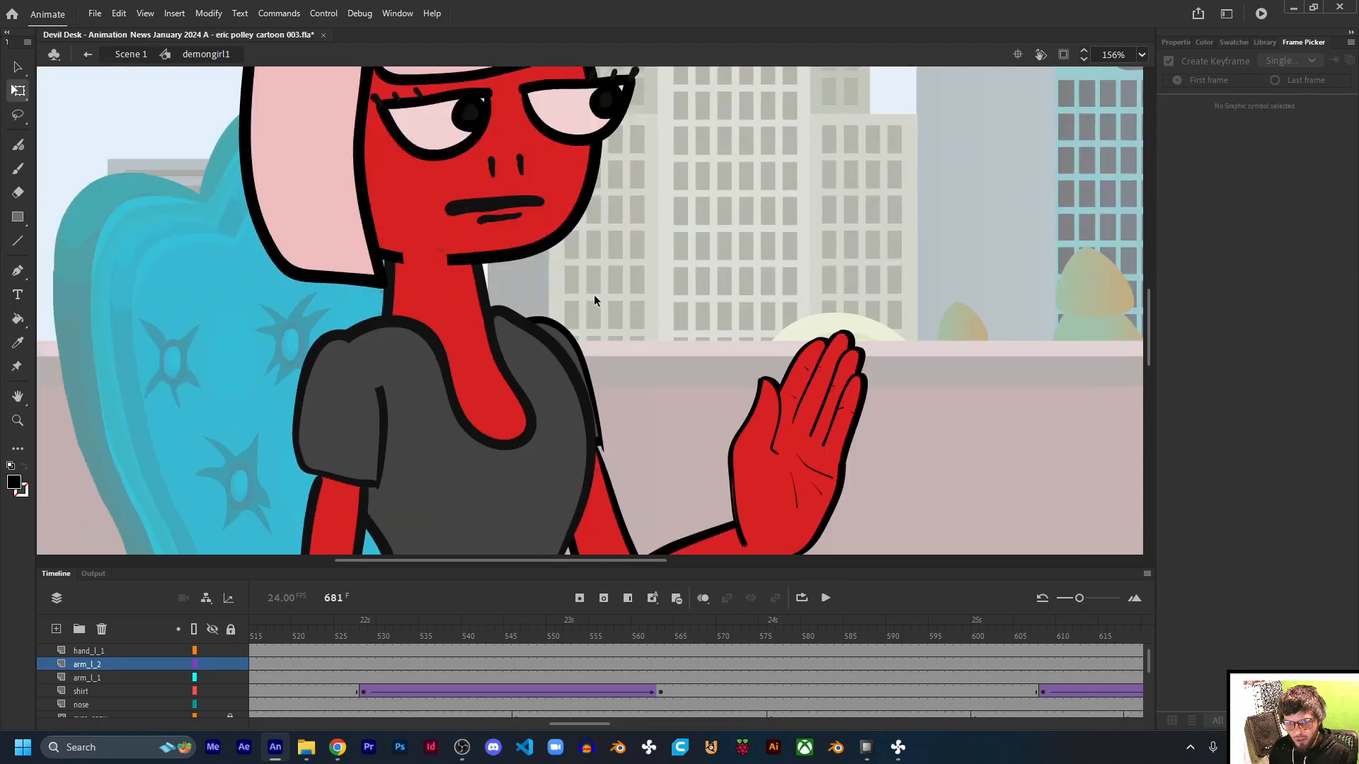
{"action": "left_click", "coordinate": [437, 255]}
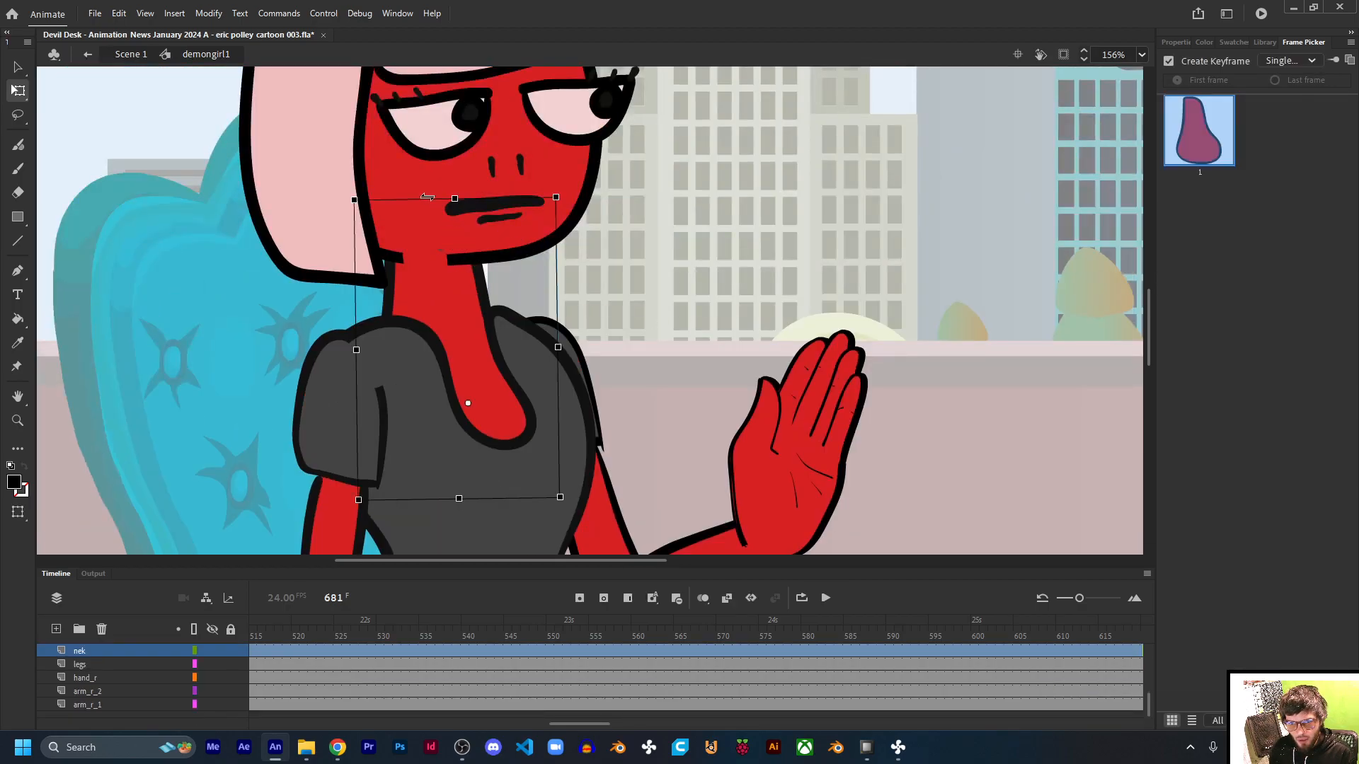
{"action": "left_click", "coordinate": [418, 193]}
{"action": "double_click", "coordinate": [436, 213]}
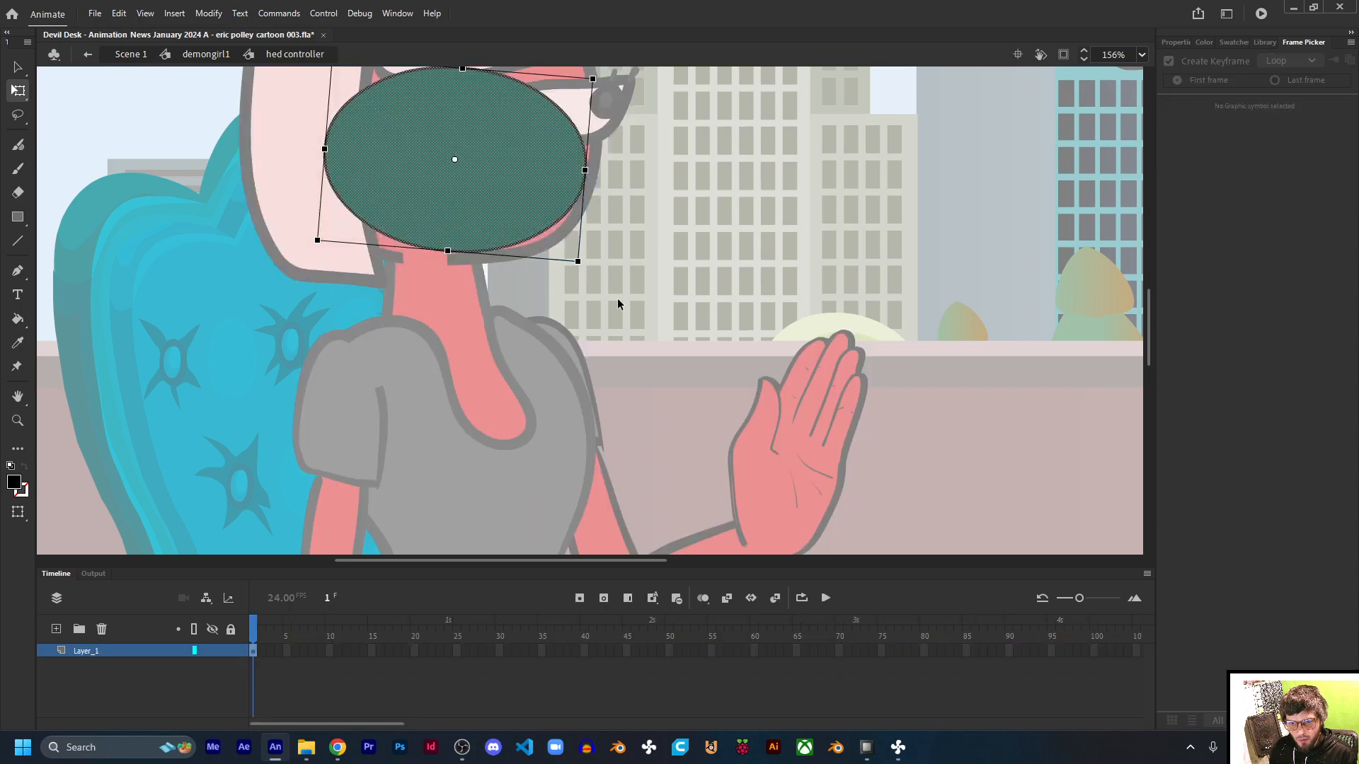
{"action": "key", "text": "Up"}
{"action": "key", "text": "Up"}
{"action": "key", "text": "Up"}
{"action": "key", "text": "Up"}
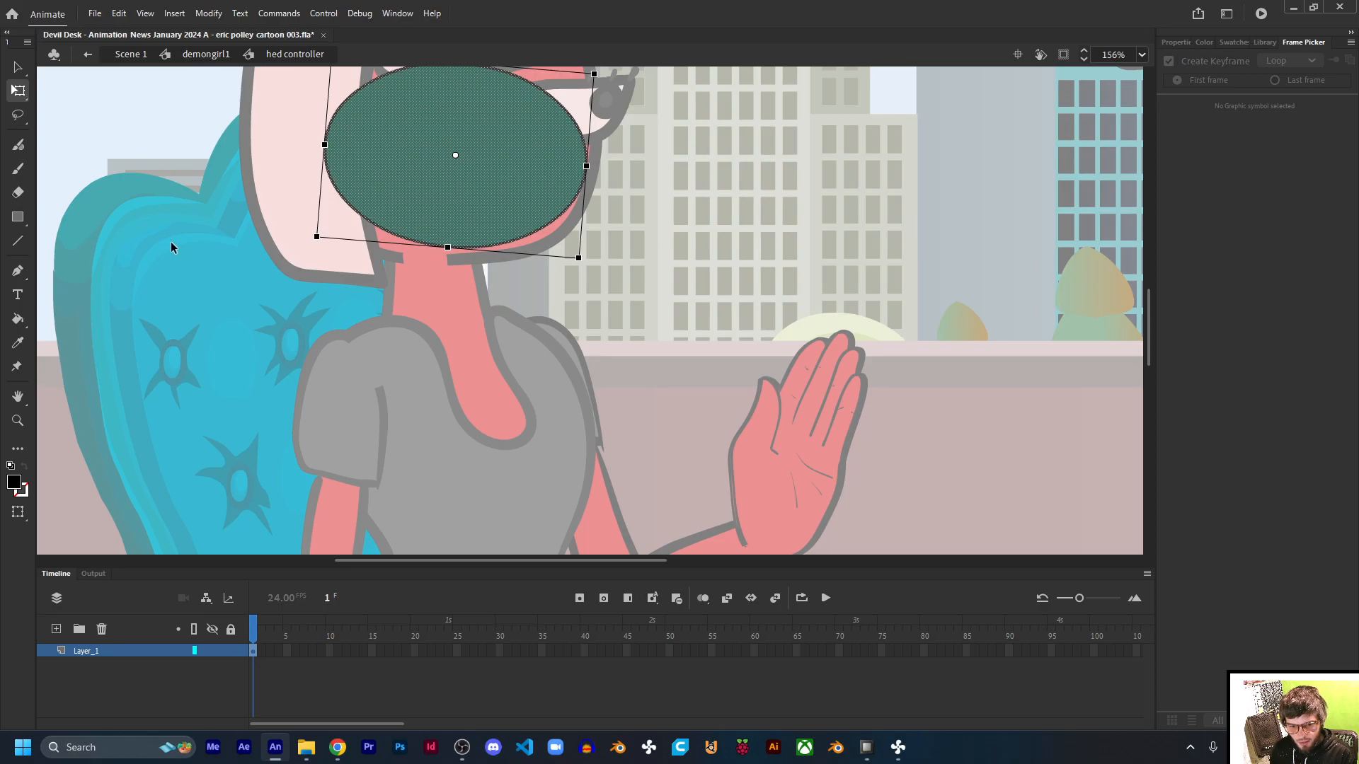
{"action": "left_click", "coordinate": [207, 53]}
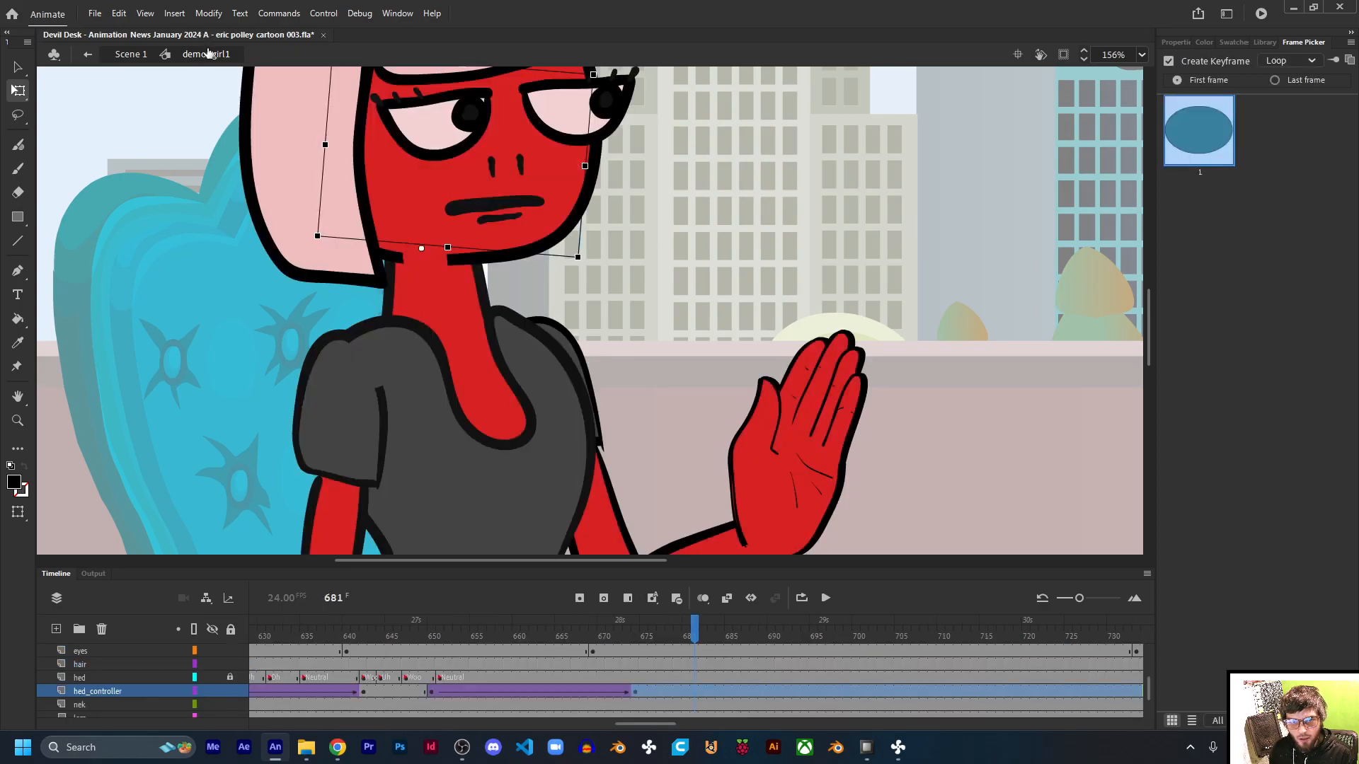
{"action": "left_click", "coordinate": [733, 273]}
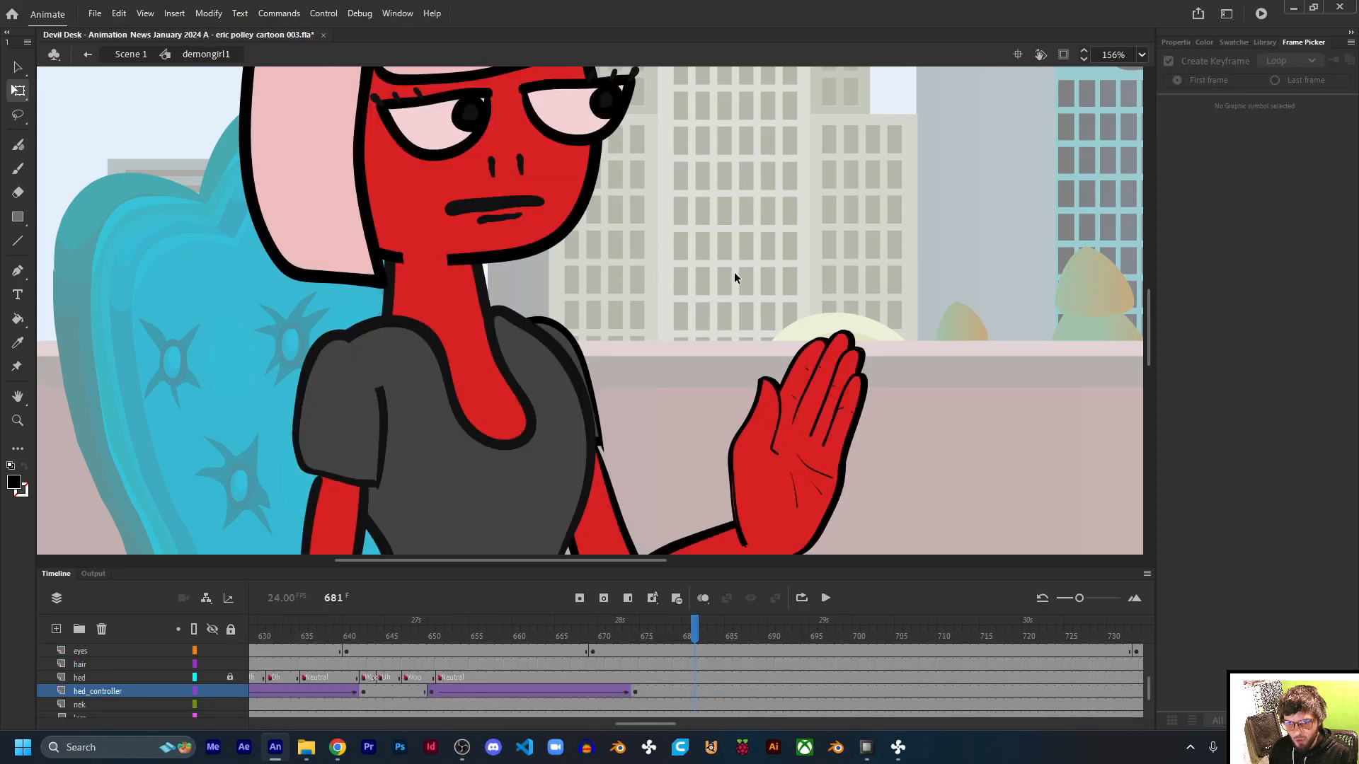
{"action": "left_click", "coordinate": [433, 256]}
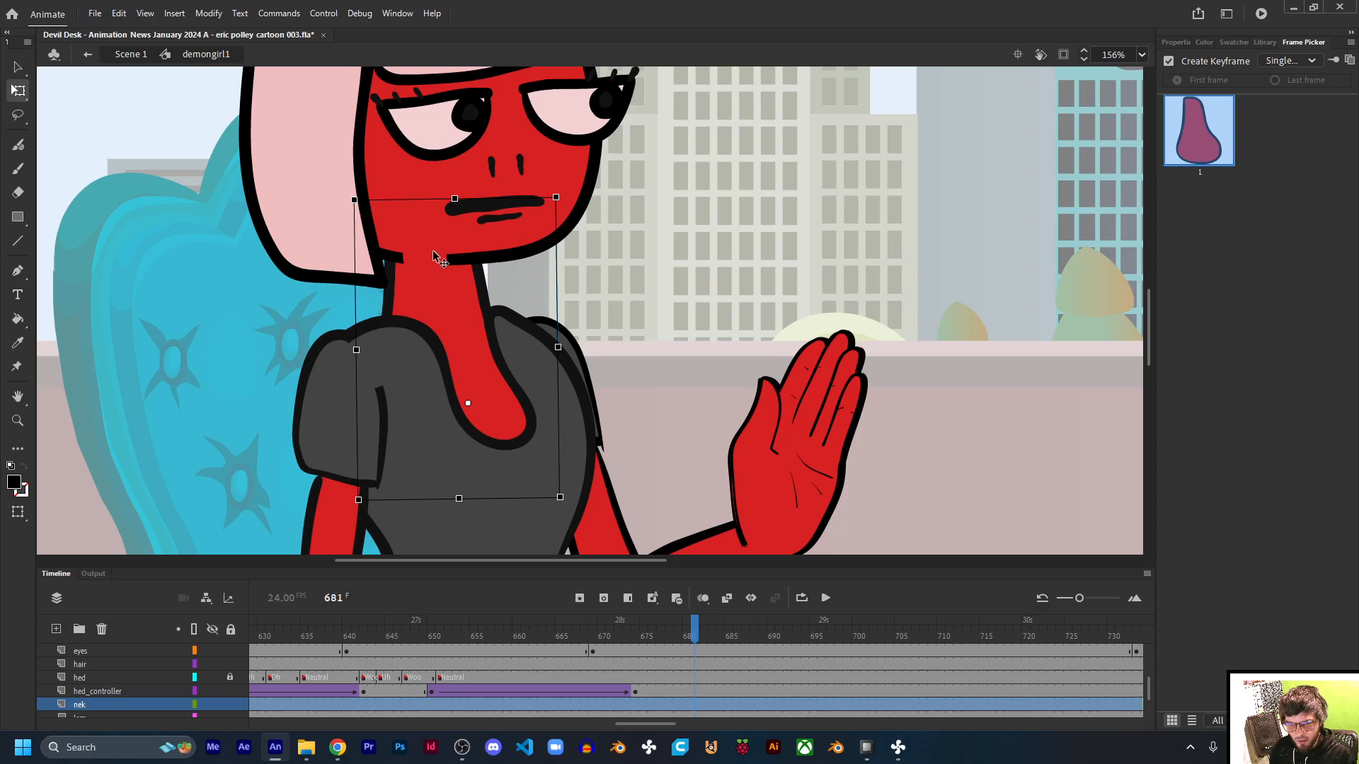
{"action": "scroll", "coordinate": [368, 251], "scroll_direction": "up", "scroll_amount": 3}
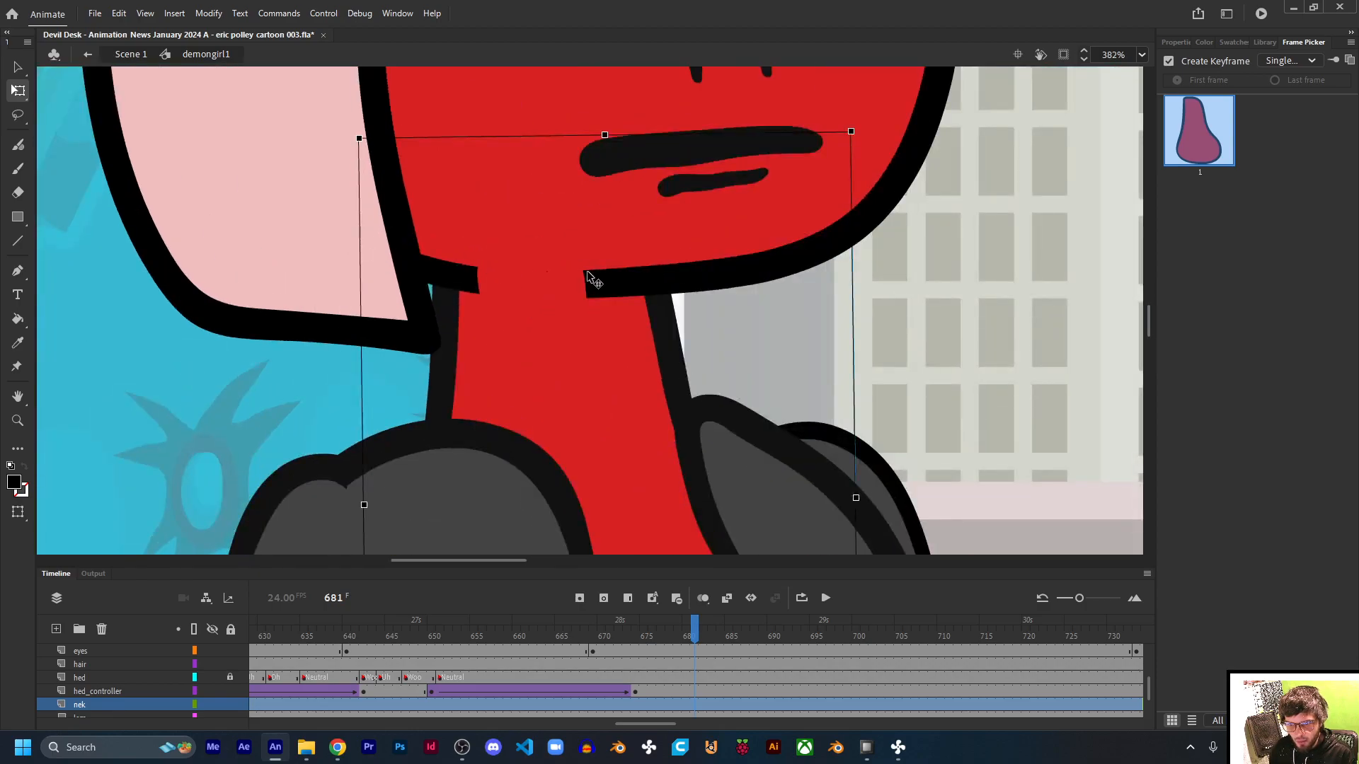
{"action": "scroll", "coordinate": [591, 283], "scroll_direction": "down", "scroll_amount": 4}
{"action": "scroll", "coordinate": [588, 293], "scroll_direction": "down", "scroll_amount": 1}
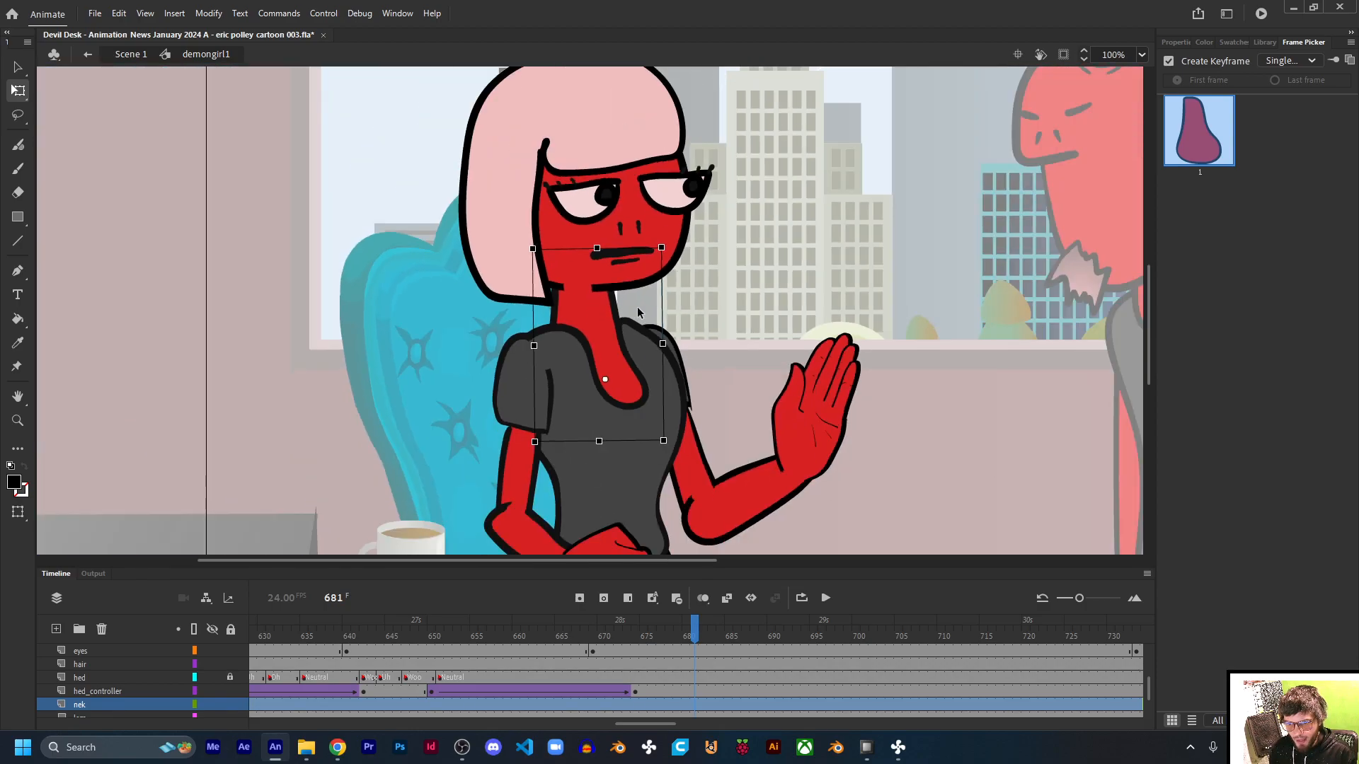
Step: Swap the raised hand_r hand to fist pose 2 at frame 681 and rotate it clockwise in line with the forearm
{"action": "scroll", "coordinate": [637, 312], "scroll_direction": "up", "scroll_amount": 2}
{"action": "left_click_drag", "start_coordinate": [782, 384], "coordinate": [698, 288]}
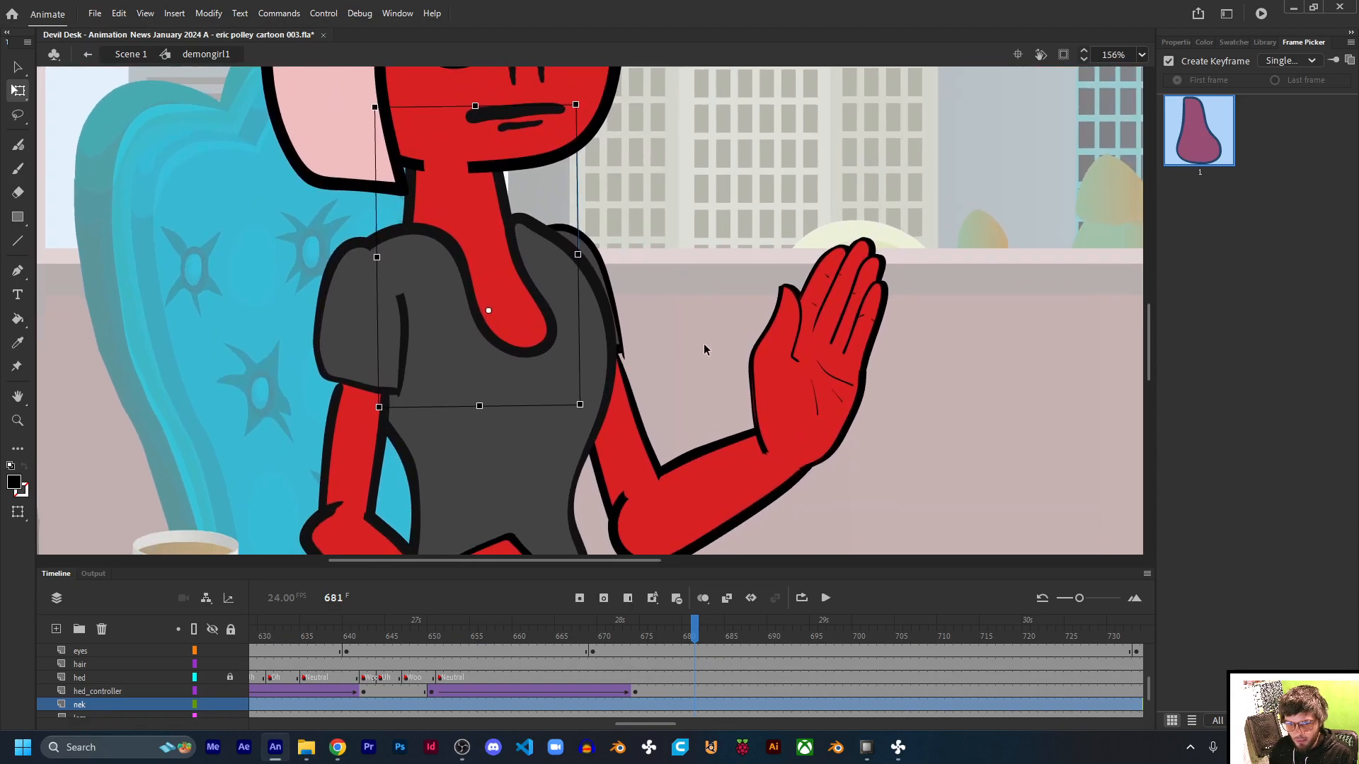
{"action": "left_click", "coordinate": [735, 472]}
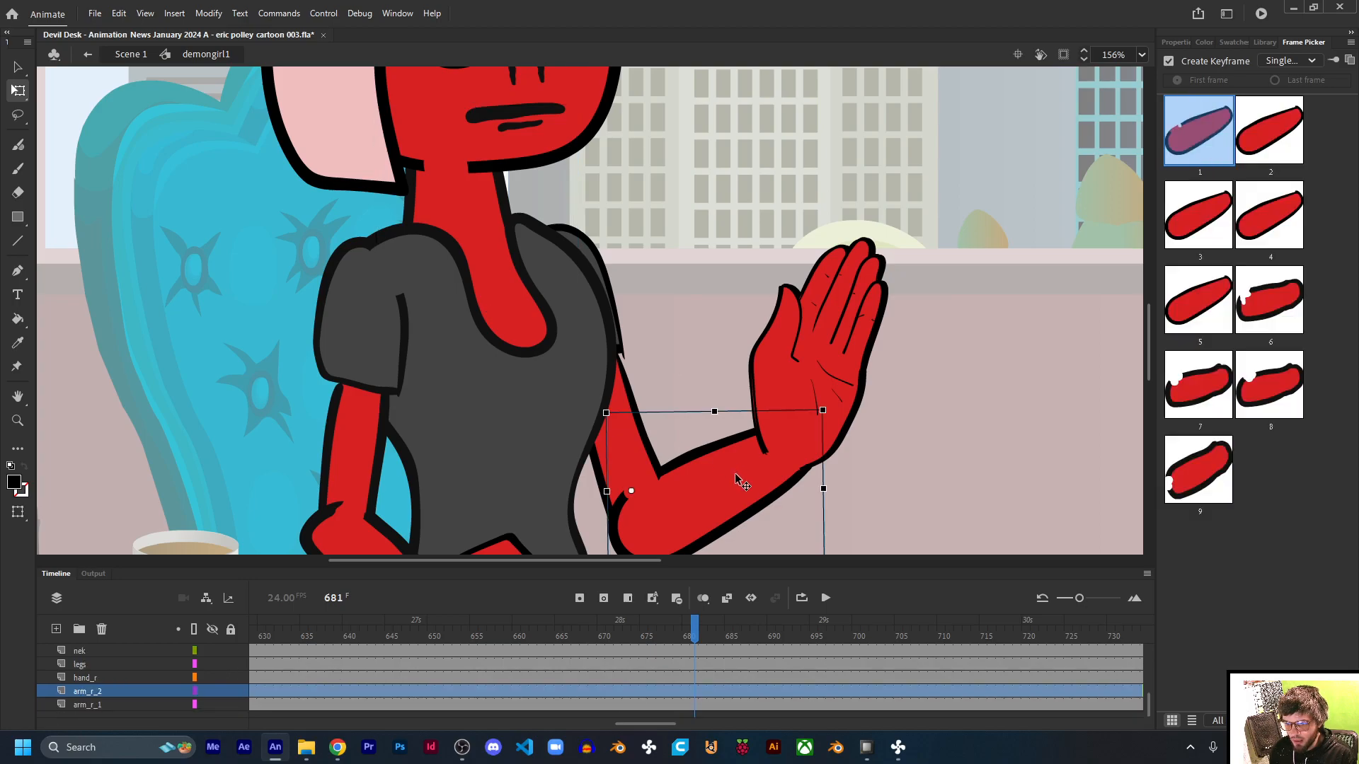
{"action": "left_click", "coordinate": [824, 382]}
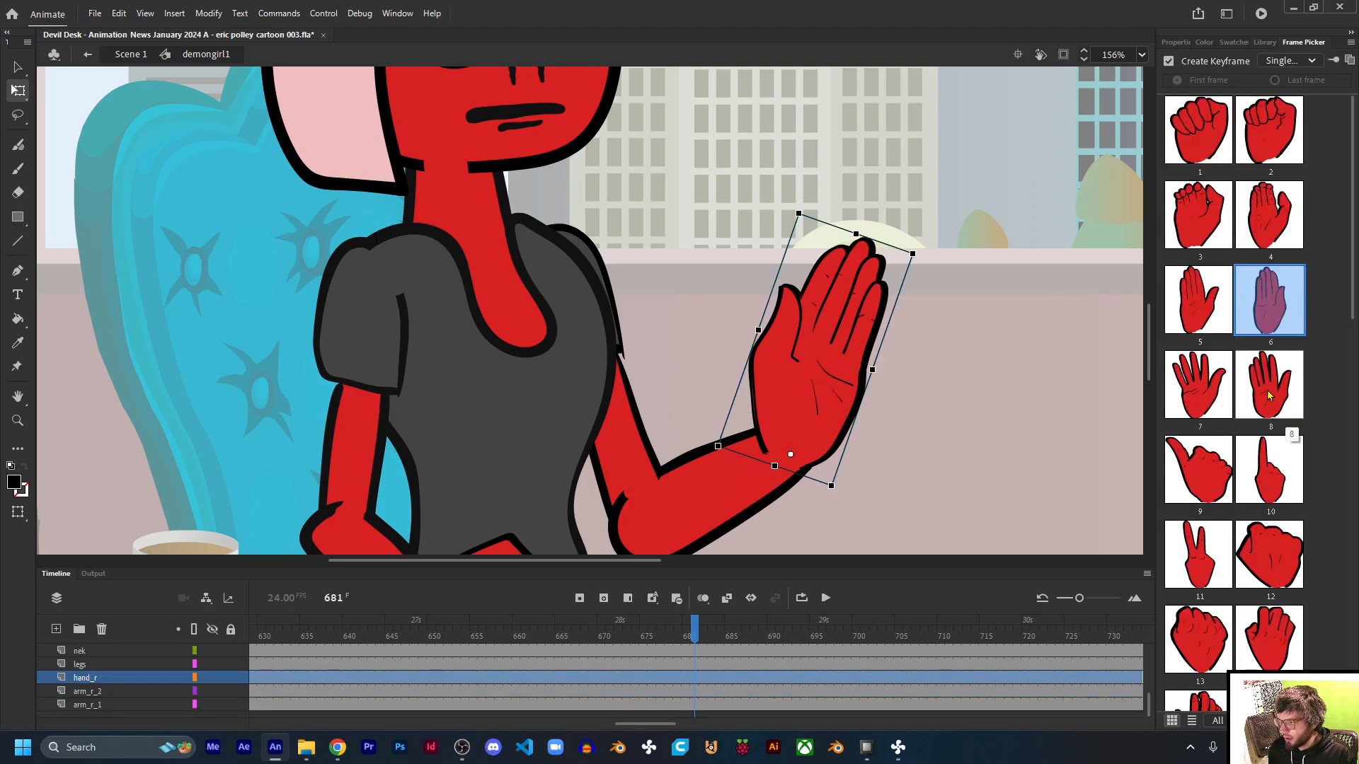
{"action": "left_click", "coordinate": [1279, 121]}
{"action": "left_click_drag", "start_coordinate": [913, 325], "coordinate": [971, 414]}
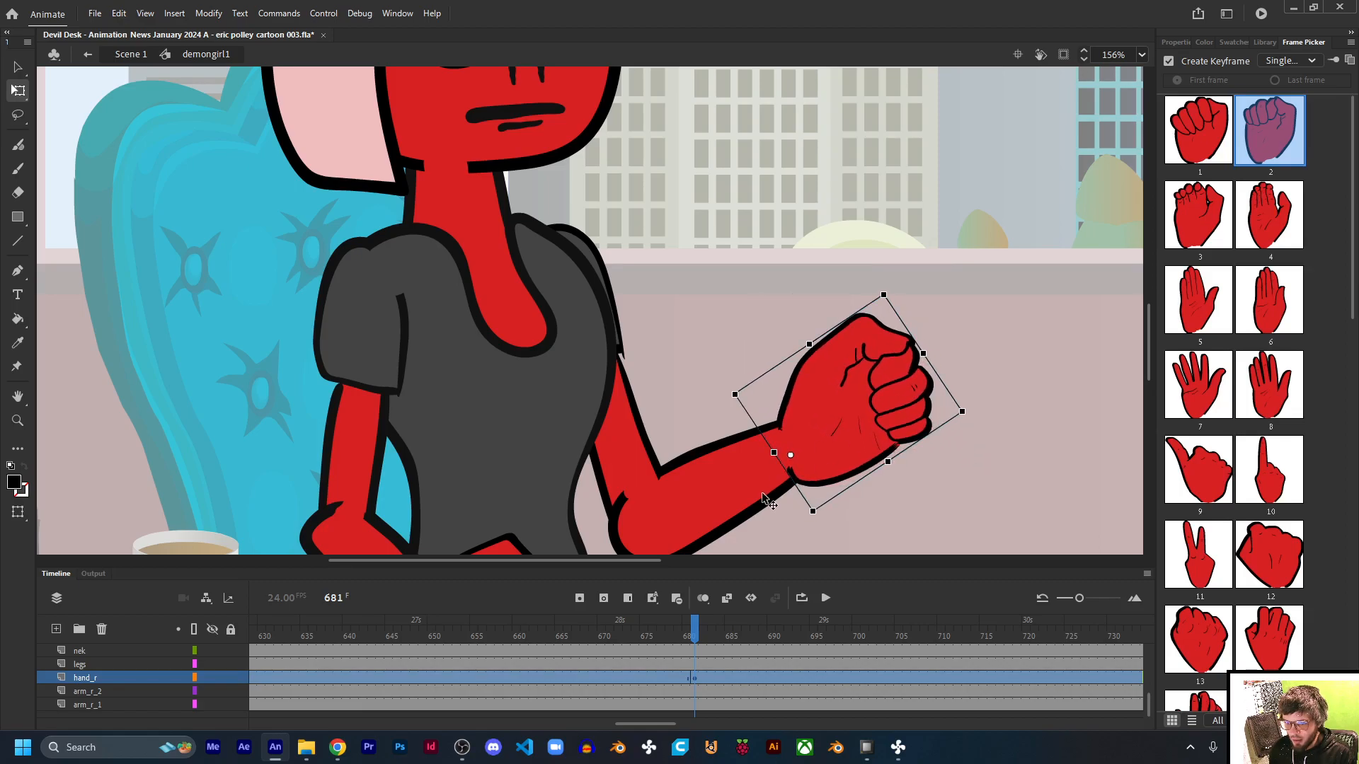
Step: Set the arm_r_2 forearm to pose 2 at frame 681, rotate it downward and move it back to the elbow
{"action": "left_click", "coordinate": [702, 513]}
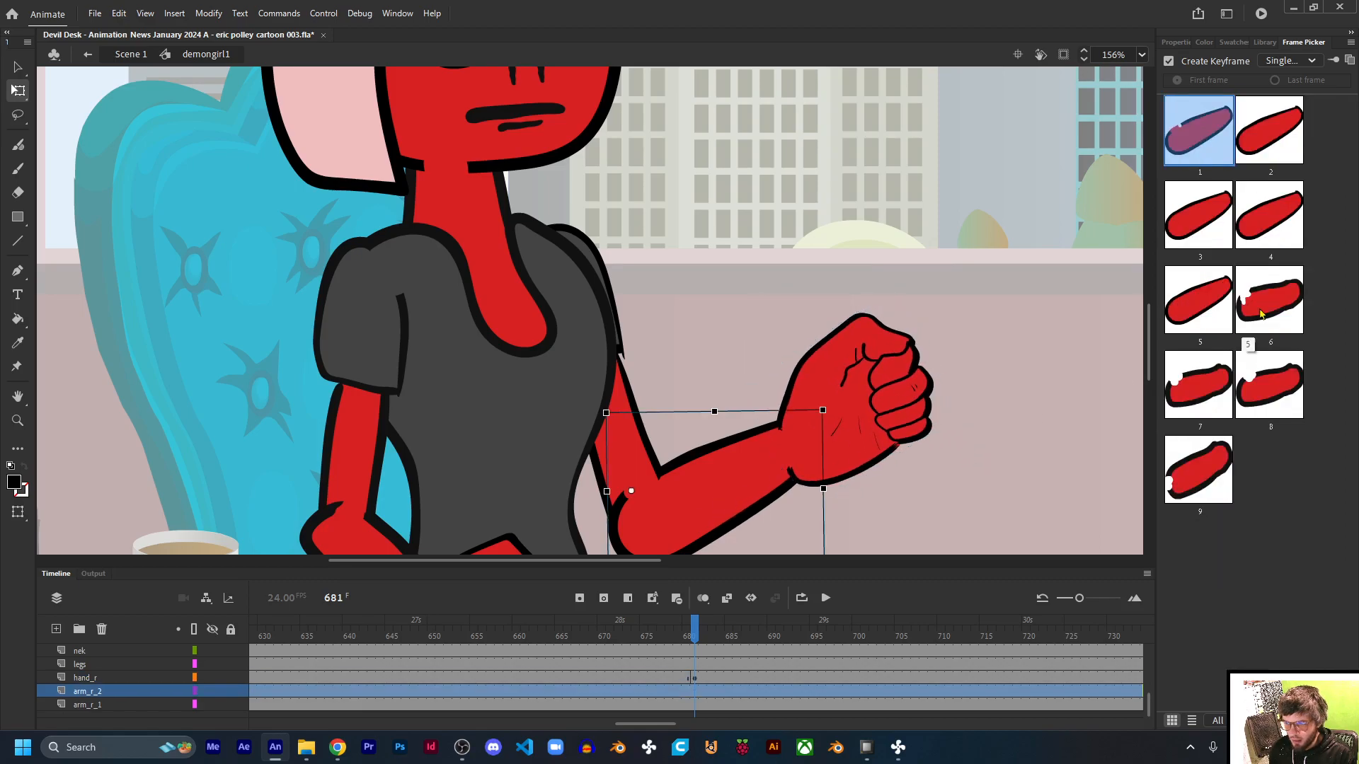
{"action": "left_click", "coordinate": [1279, 138]}
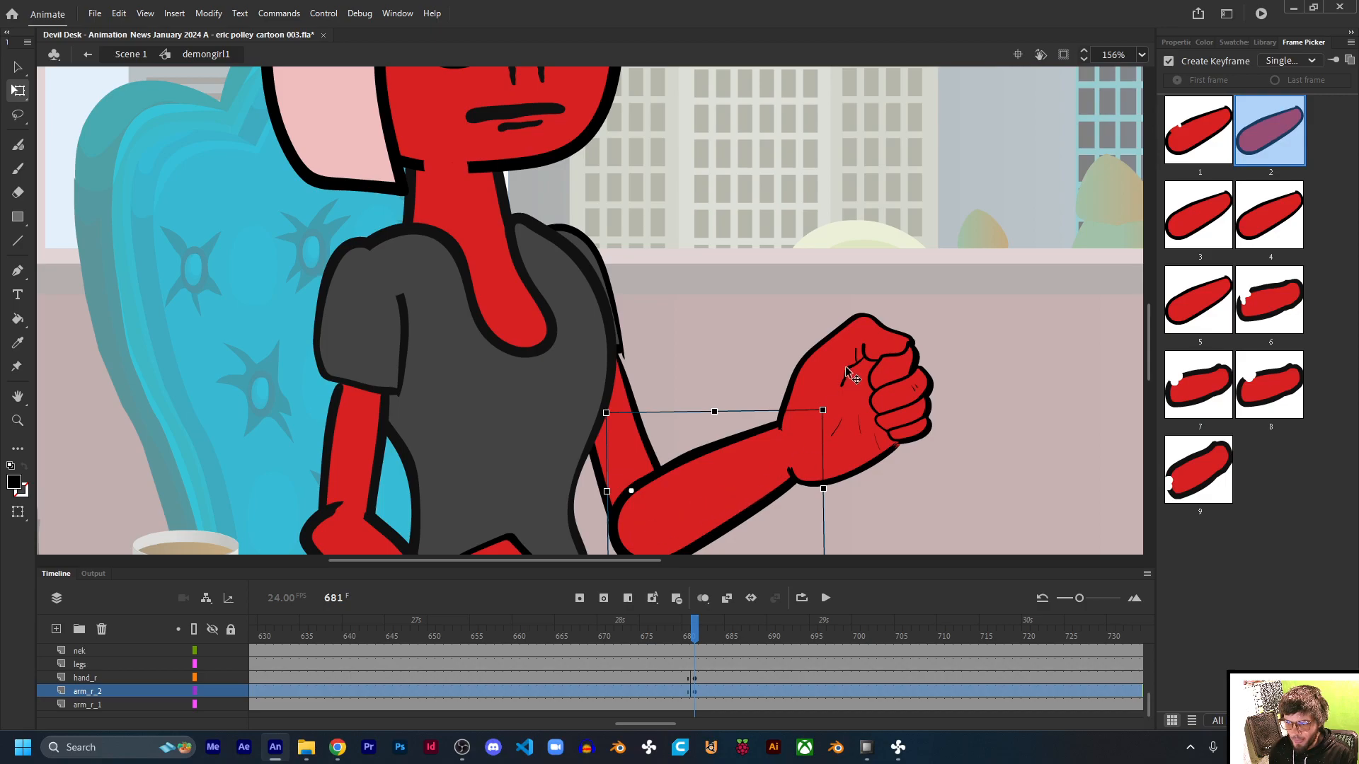
{"action": "left_click_drag", "start_coordinate": [837, 413], "coordinate": [849, 530]}
{"action": "scroll", "coordinate": [813, 374], "scroll_direction": "down", "scroll_amount": 5}
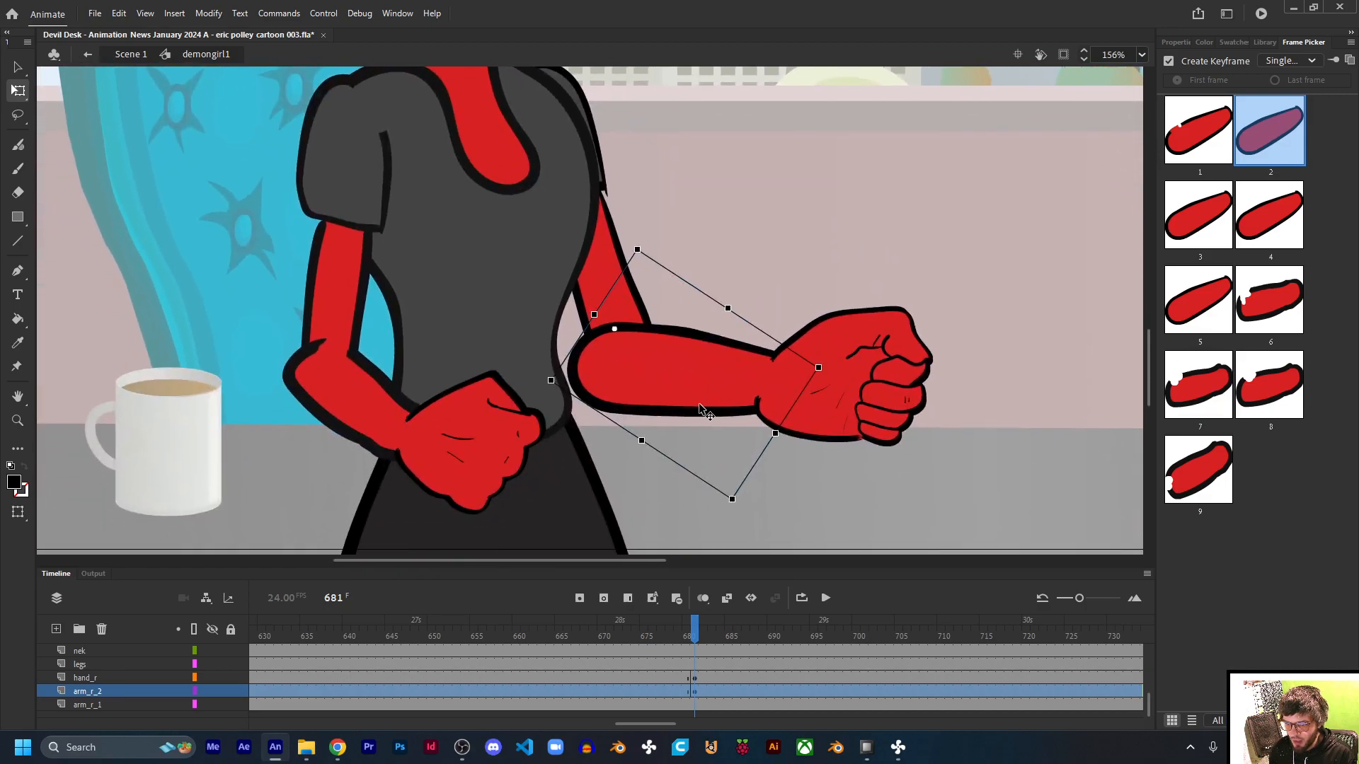
{"action": "mouse_move", "coordinate": [717, 402]}
{"action": "left_mouse_down"}
{"action": "mouse_move", "coordinate": [761, 407]}
{"action": "mouse_move", "coordinate": [741, 405]}
{"action": "left_mouse_up"}
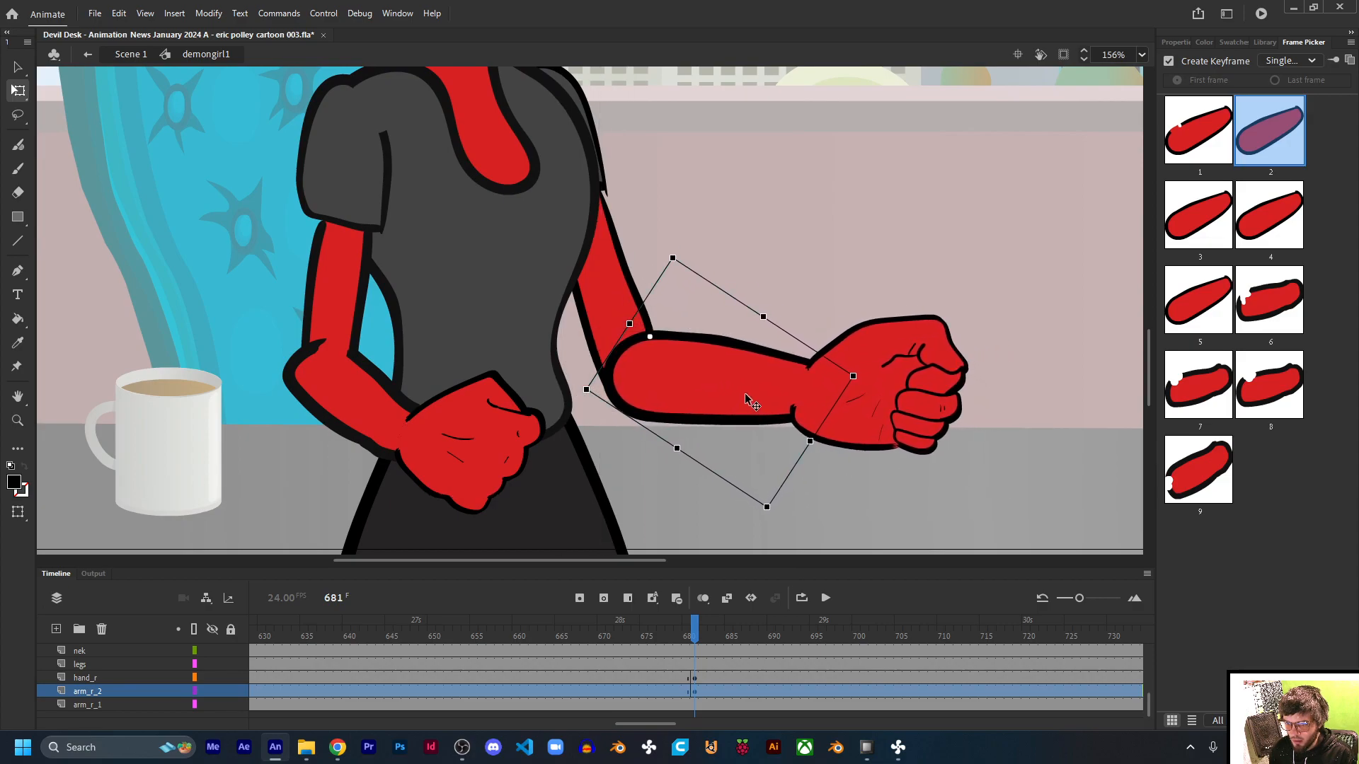
Step: Fine-tune the arm_r_2 forearm's angle and shift its pivot point further inside the elbow
{"action": "left_click_drag", "start_coordinate": [864, 374], "coordinate": [849, 414]}
{"action": "left_click_drag", "start_coordinate": [648, 337], "coordinate": [626, 348]}
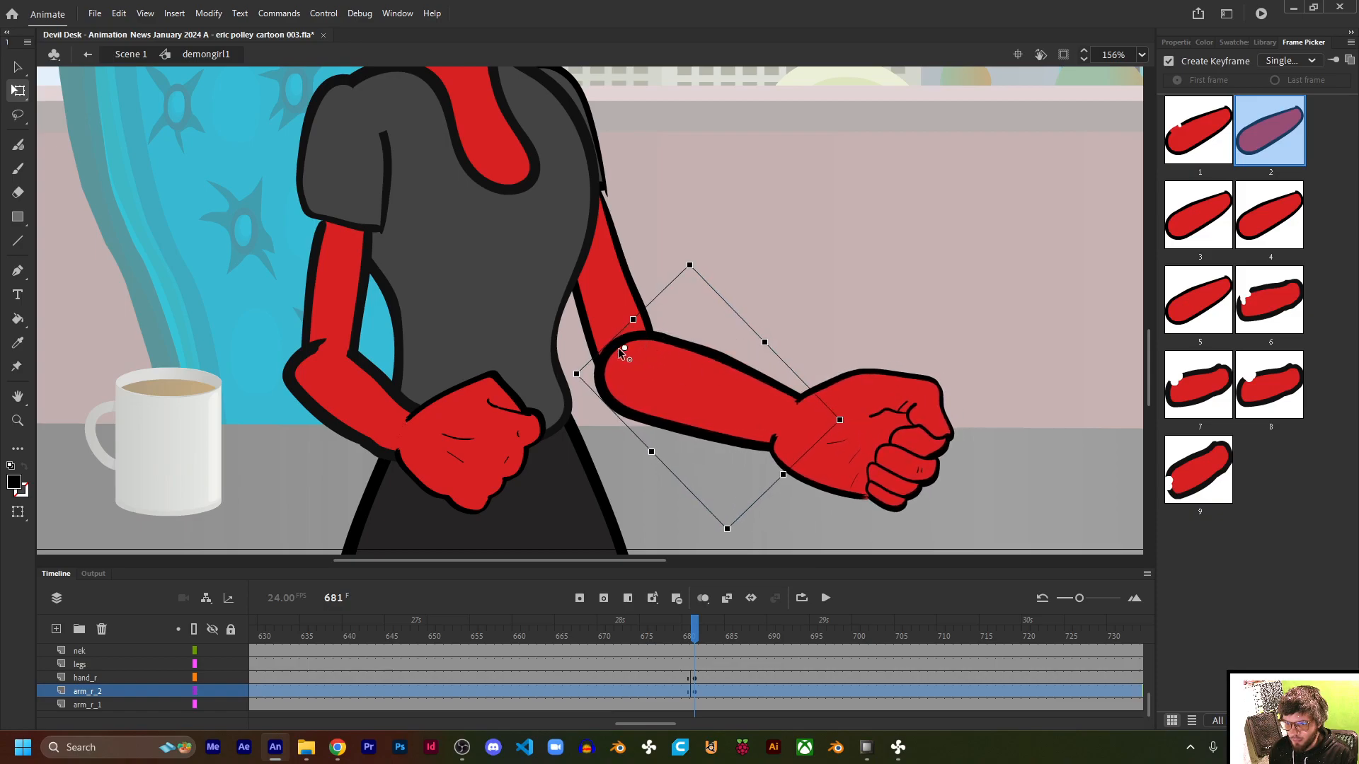
{"action": "left_click_drag", "start_coordinate": [849, 430], "coordinate": [851, 400]}
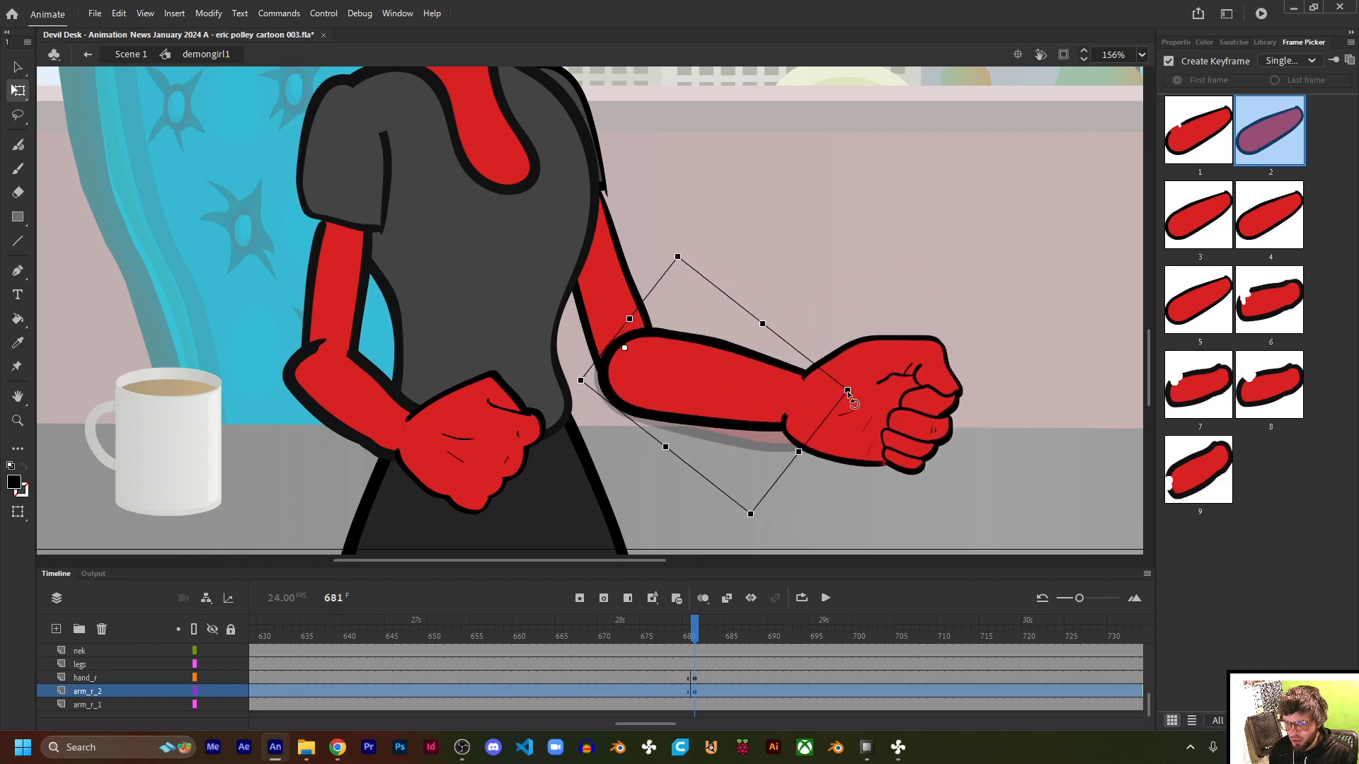
{"action": "left_click_drag", "start_coordinate": [624, 348], "coordinate": [666, 366]}
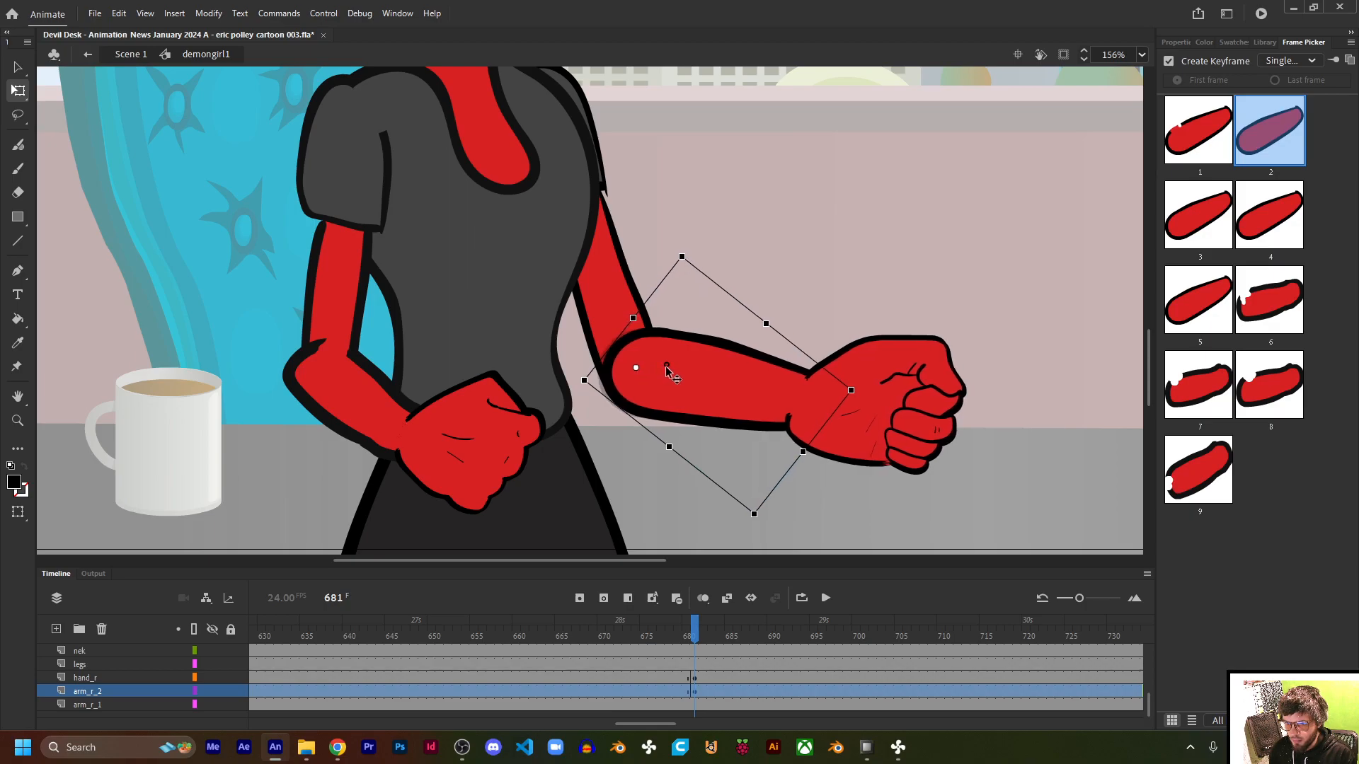
Step: Erase the black outline at the elbow end of the arm_r_2 forearm's pose 2 inside its symbol, and return to demongirl1
{"action": "double_click", "coordinate": [628, 352]}
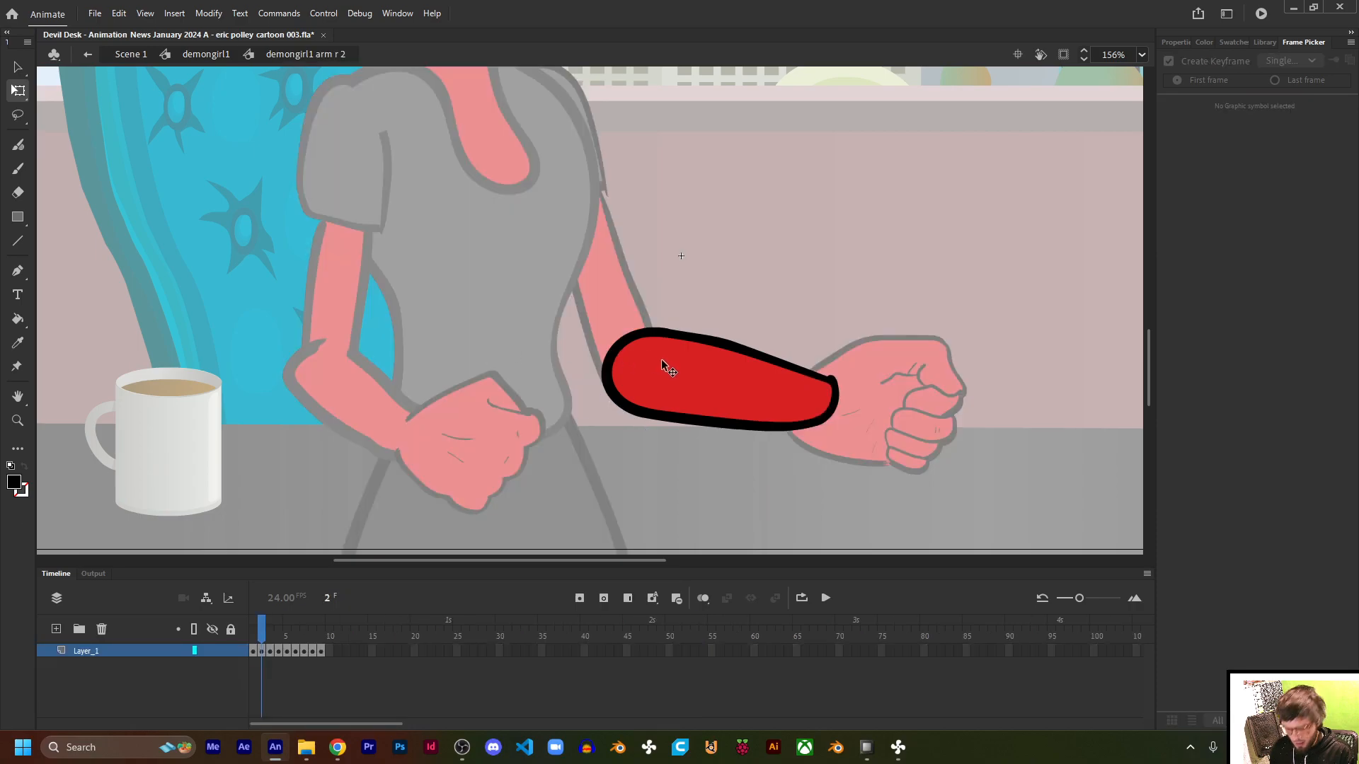
{"action": "key", "text": "e"}
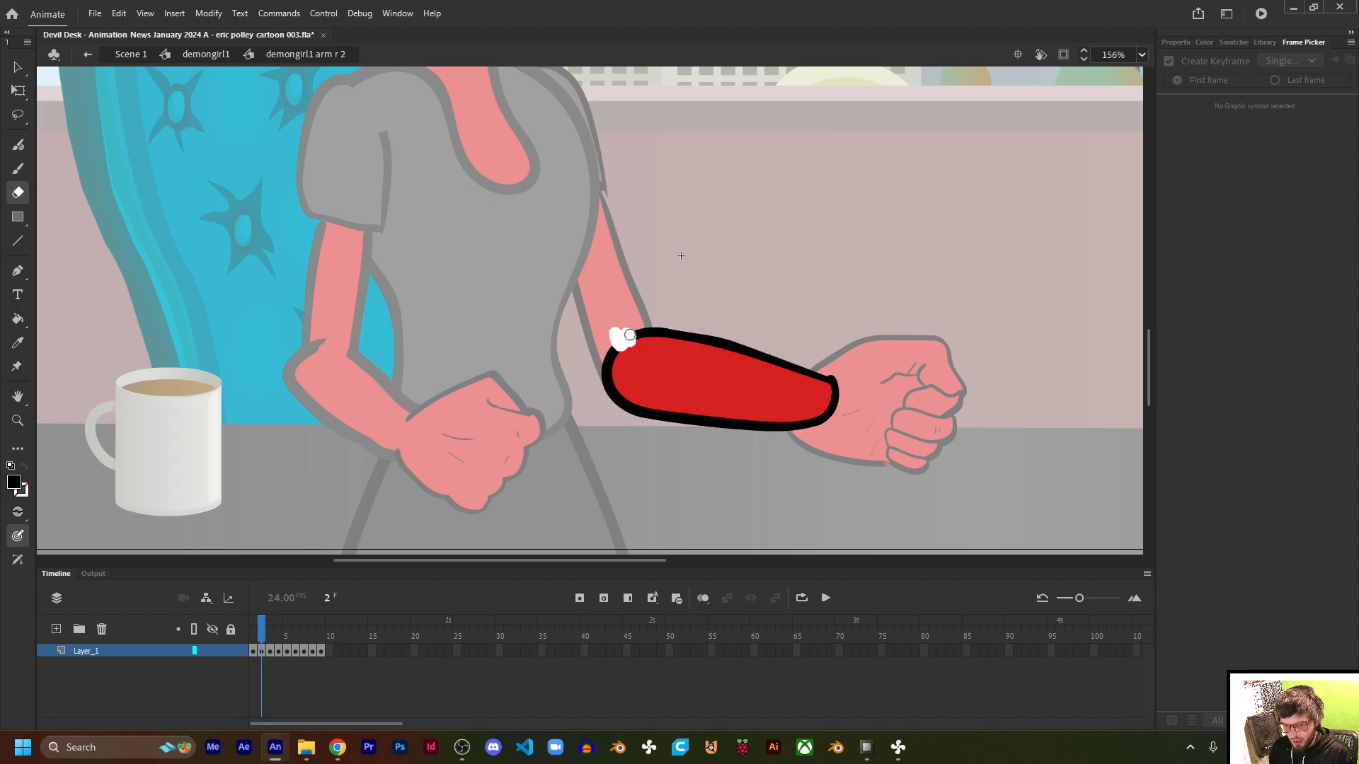
{"action": "mouse_move", "coordinate": [635, 336]}
{"action": "left_mouse_down"}
{"action": "mouse_move", "coordinate": [613, 345]}
{"action": "mouse_move", "coordinate": [615, 358]}
{"action": "mouse_move", "coordinate": [624, 331]}
{"action": "left_mouse_up"}
{"action": "left_click", "coordinate": [225, 55]}
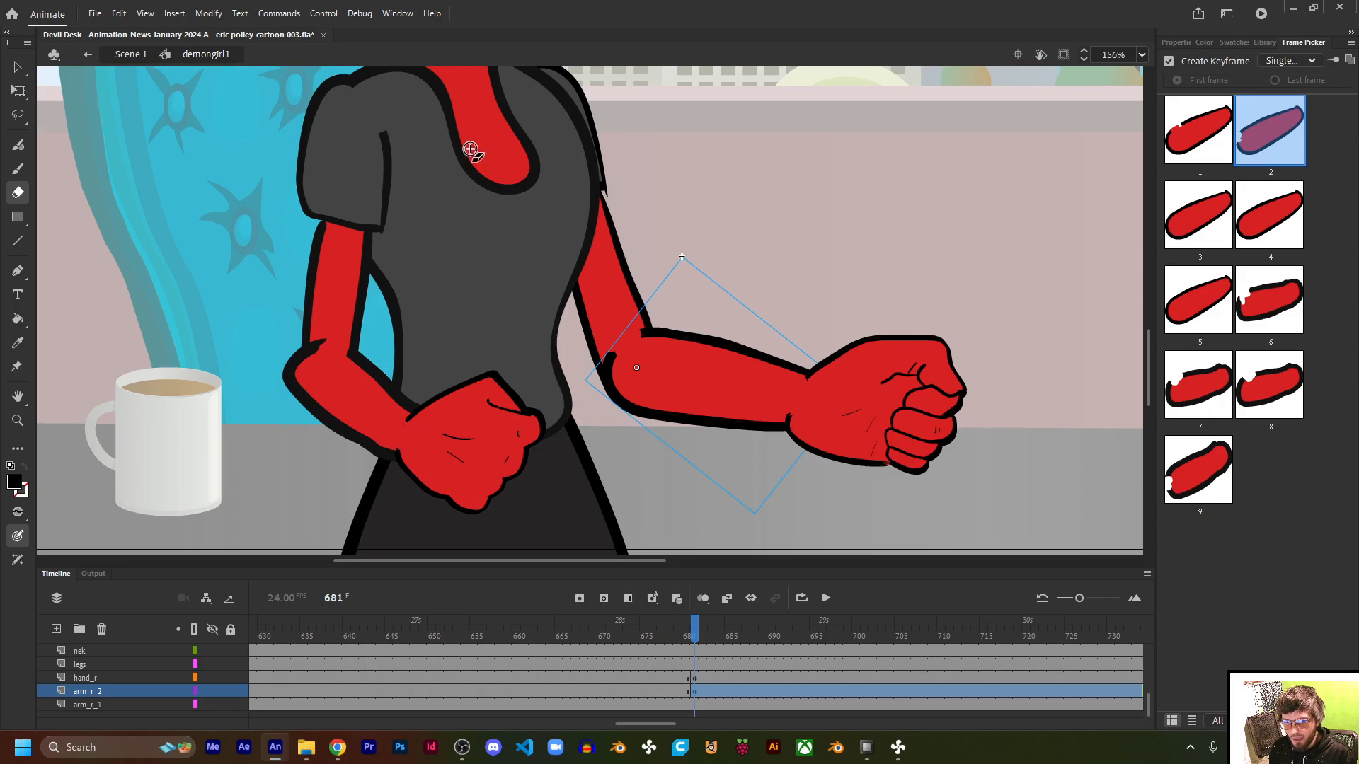
{"action": "left_click", "coordinate": [765, 239]}
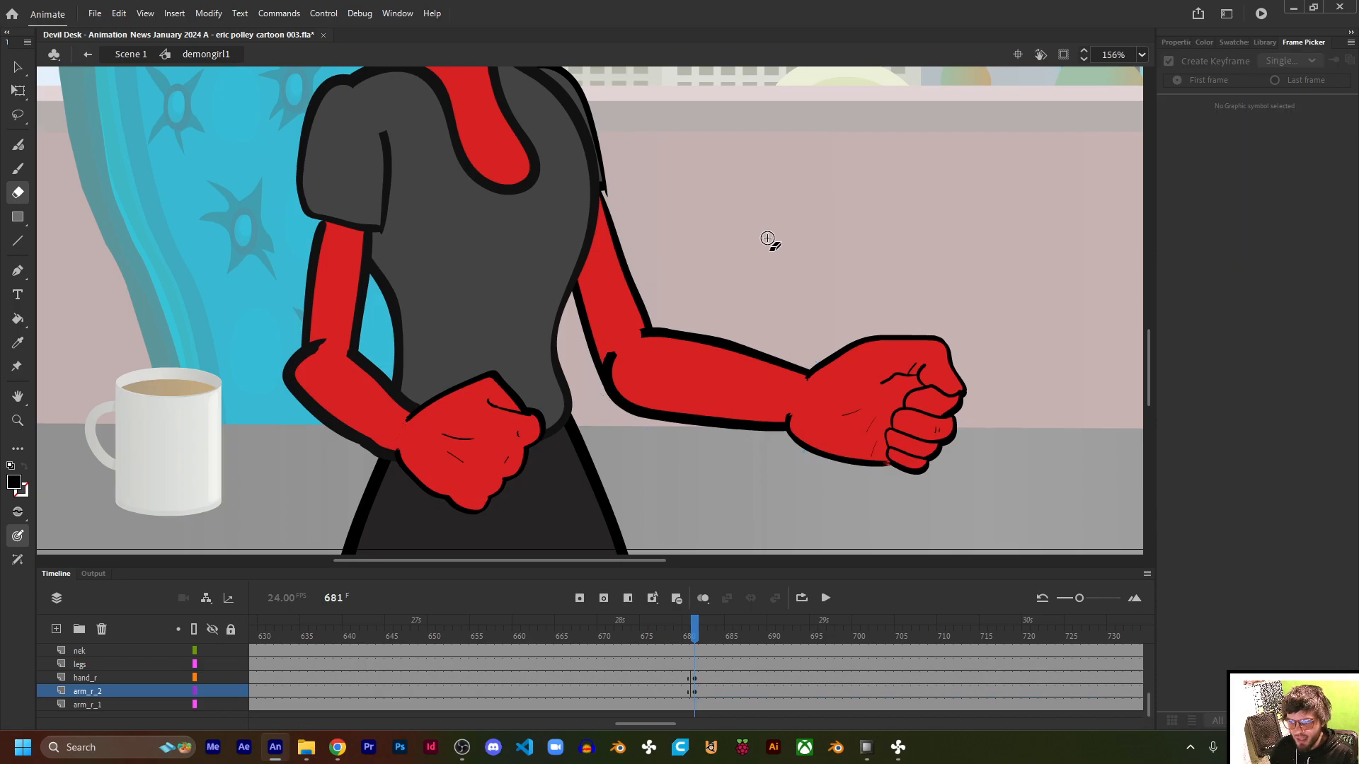
{"action": "scroll", "coordinate": [756, 294], "scroll_direction": "down", "scroll_amount": 5}
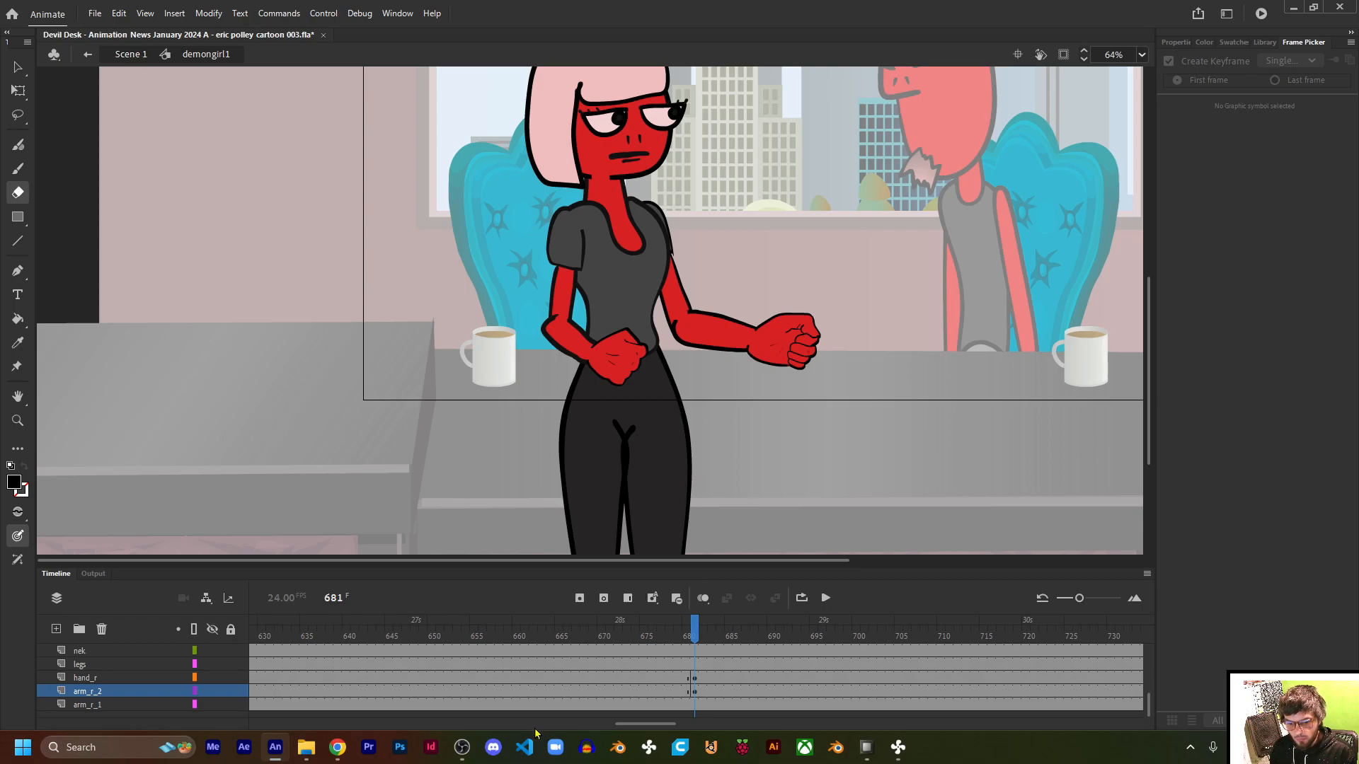
Step: Copy the hand_r and arm_r_2 keyframes at frame 681, clear them and restore them at the same frame
{"action": "left_click", "coordinate": [693, 693]}
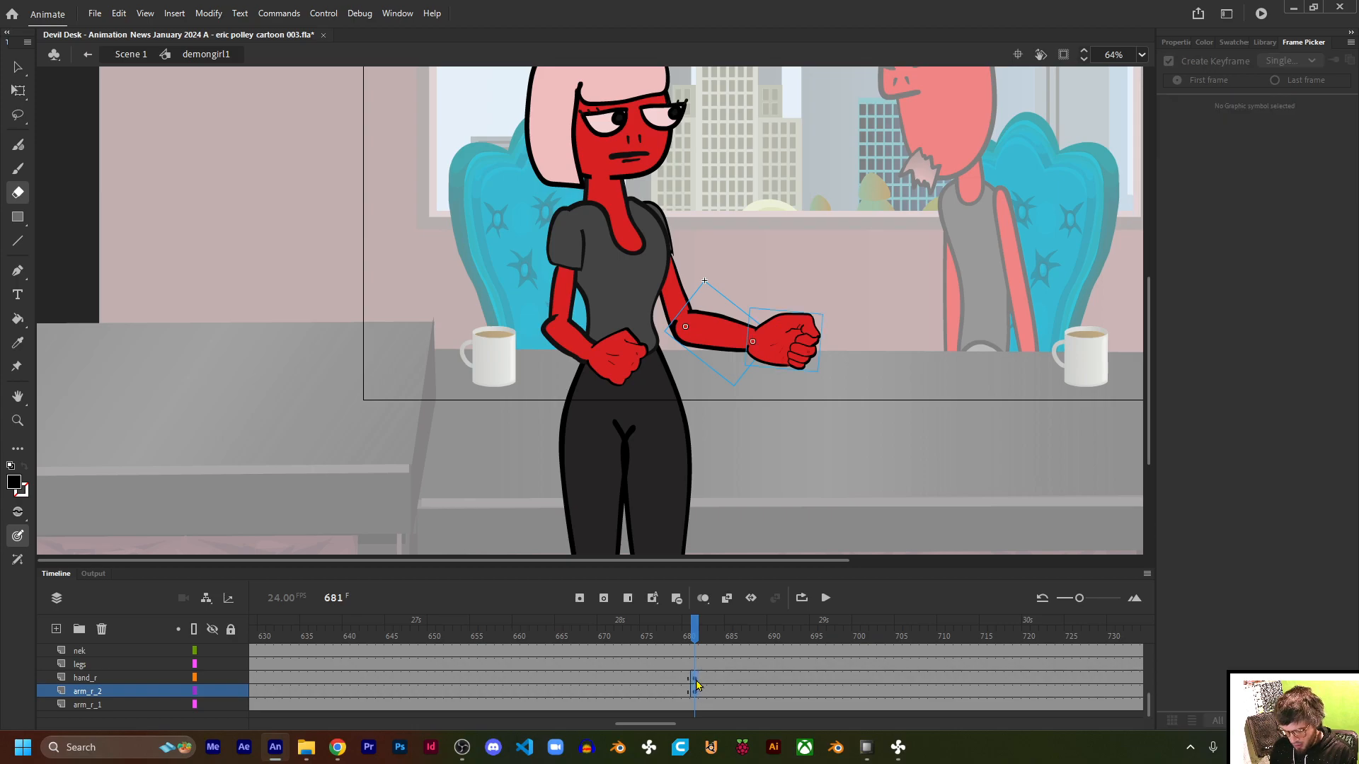
{"action": "right_click", "coordinate": [697, 692]}
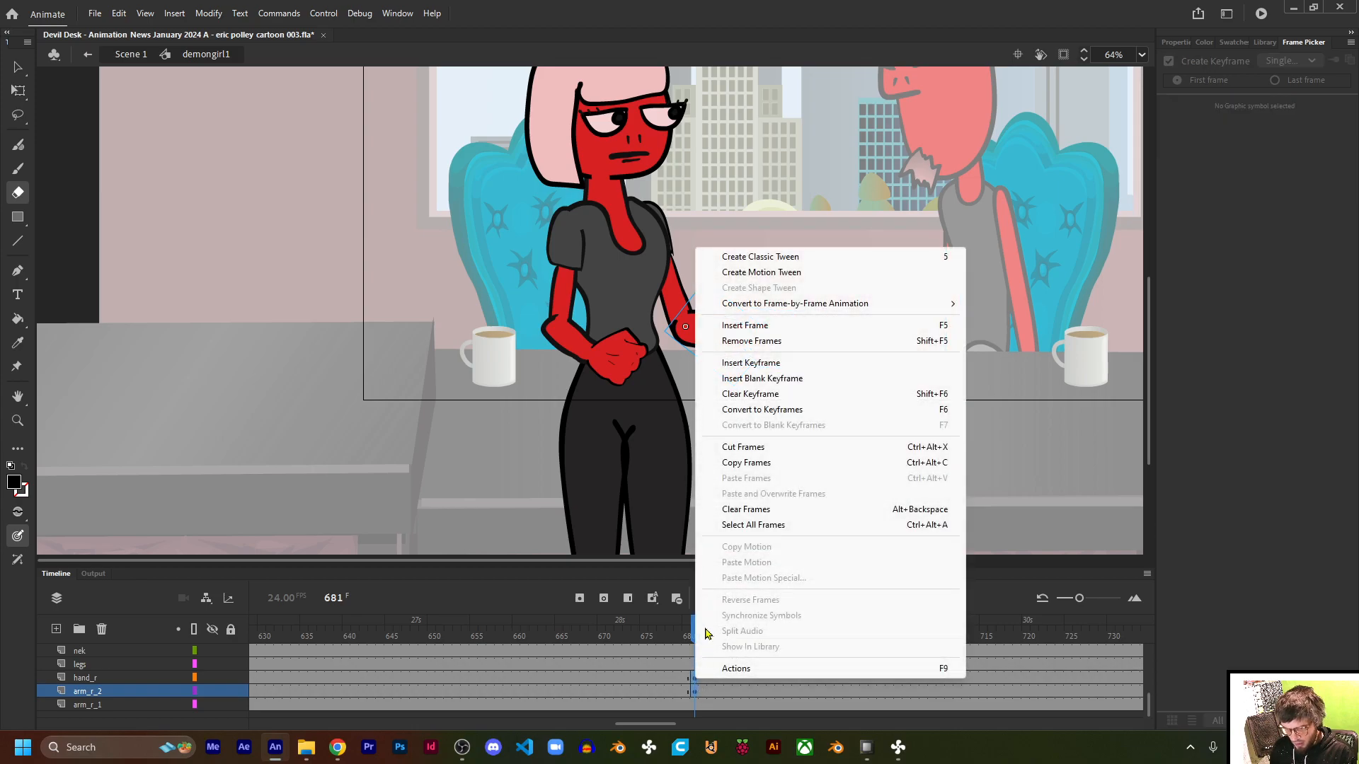
{"action": "left_click", "coordinate": [739, 462]}
{"action": "right_click", "coordinate": [692, 679]}
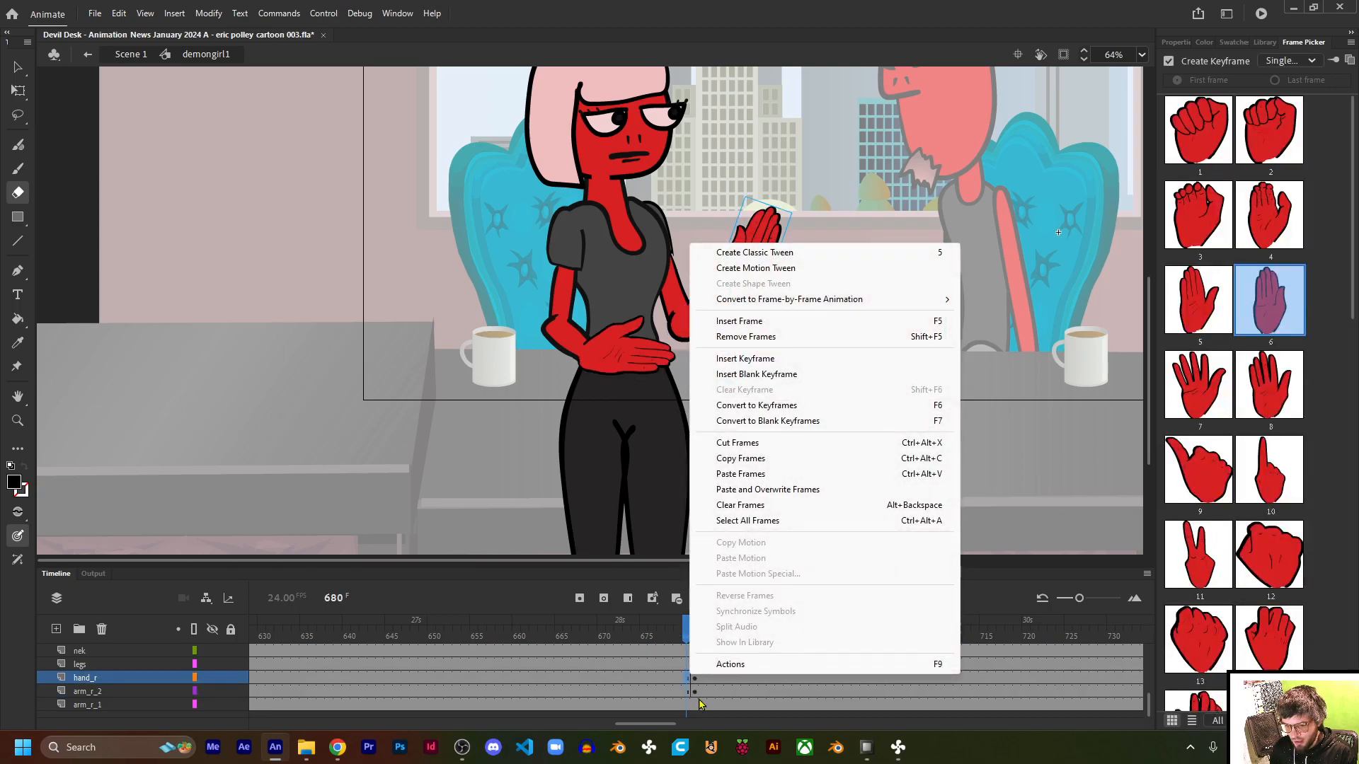
{"action": "left_click", "coordinate": [695, 679]}
{"action": "right_click", "coordinate": [696, 678]}
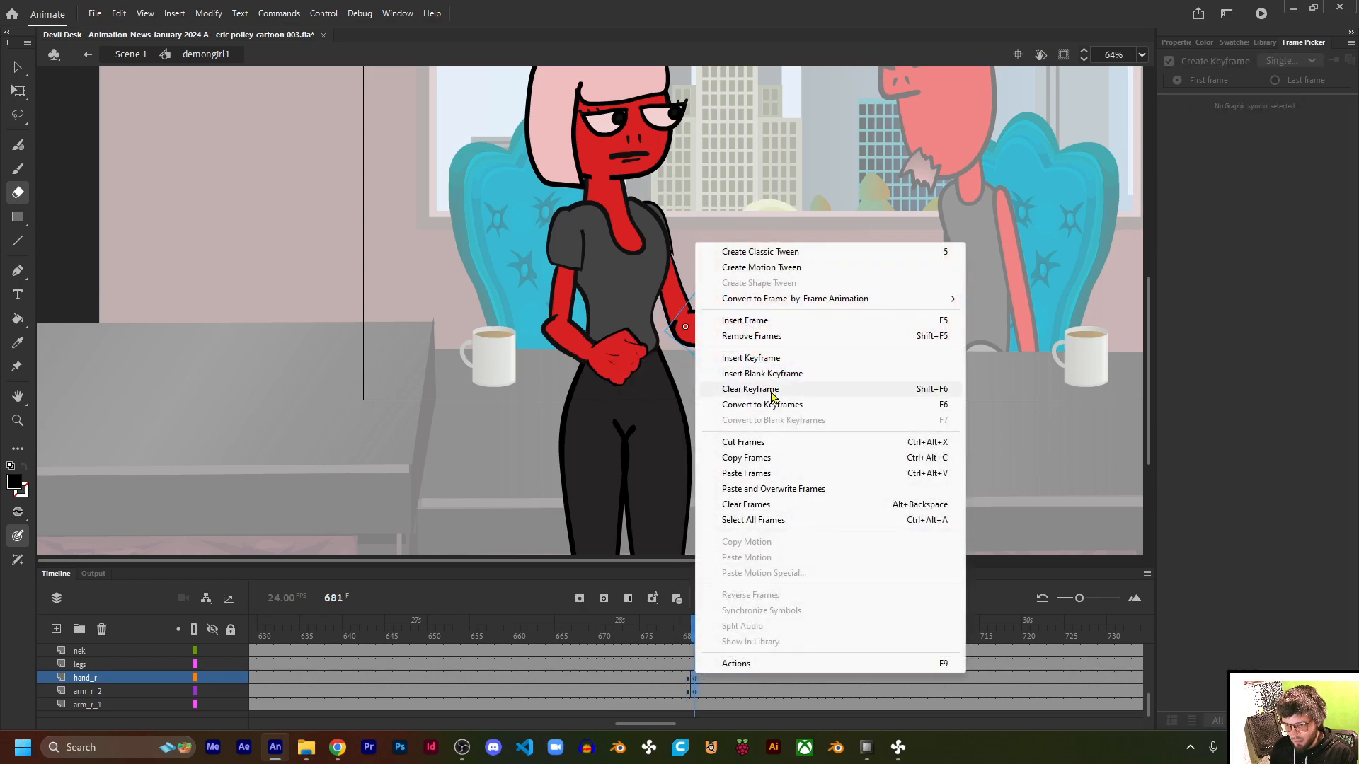
{"action": "left_click", "coordinate": [771, 390]}
{"action": "mouse_move", "coordinate": [622, 723]}
{"action": "left_mouse_down"}
{"action": "mouse_move", "coordinate": [547, 738]}
{"action": "mouse_move", "coordinate": [425, 732]}
{"action": "mouse_move", "coordinate": [635, 719]}
{"action": "left_mouse_up"}
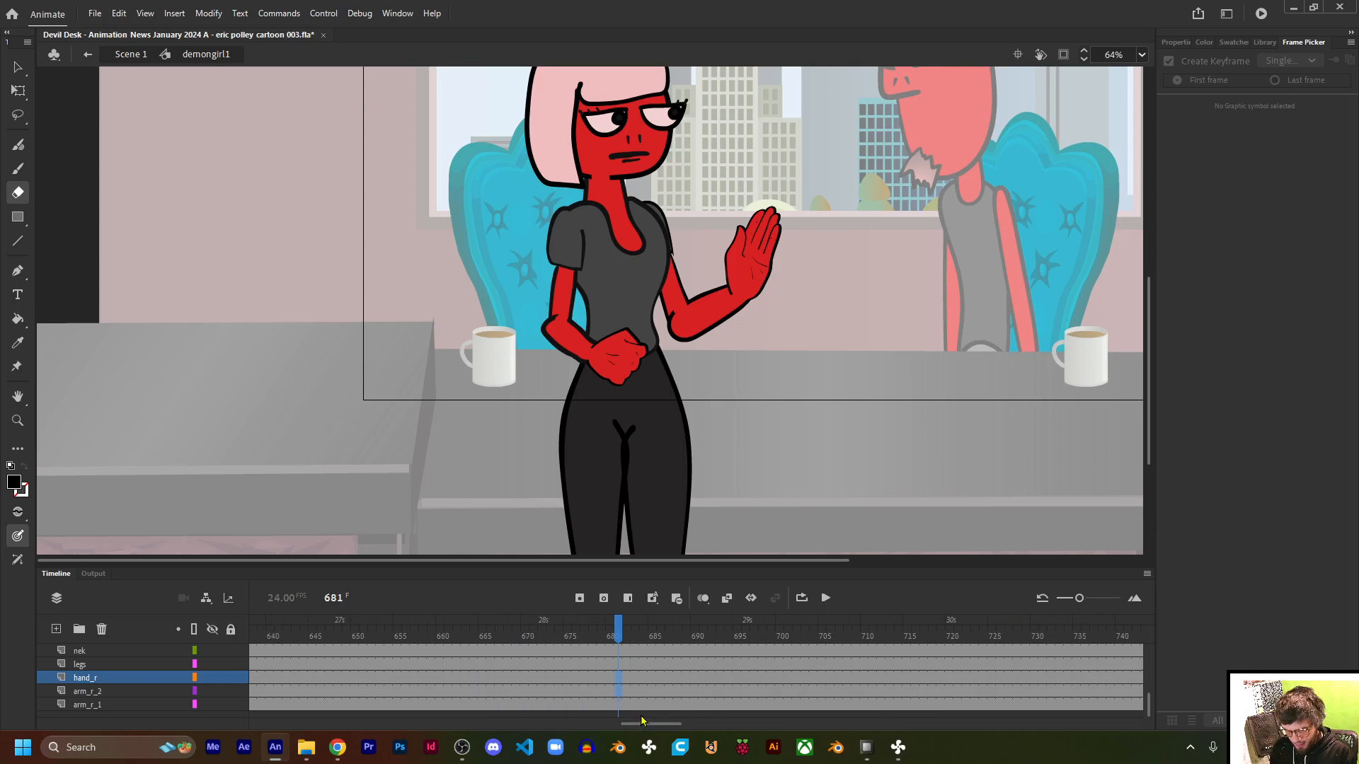
{"action": "key", "text": "ctrl+alt+v"}
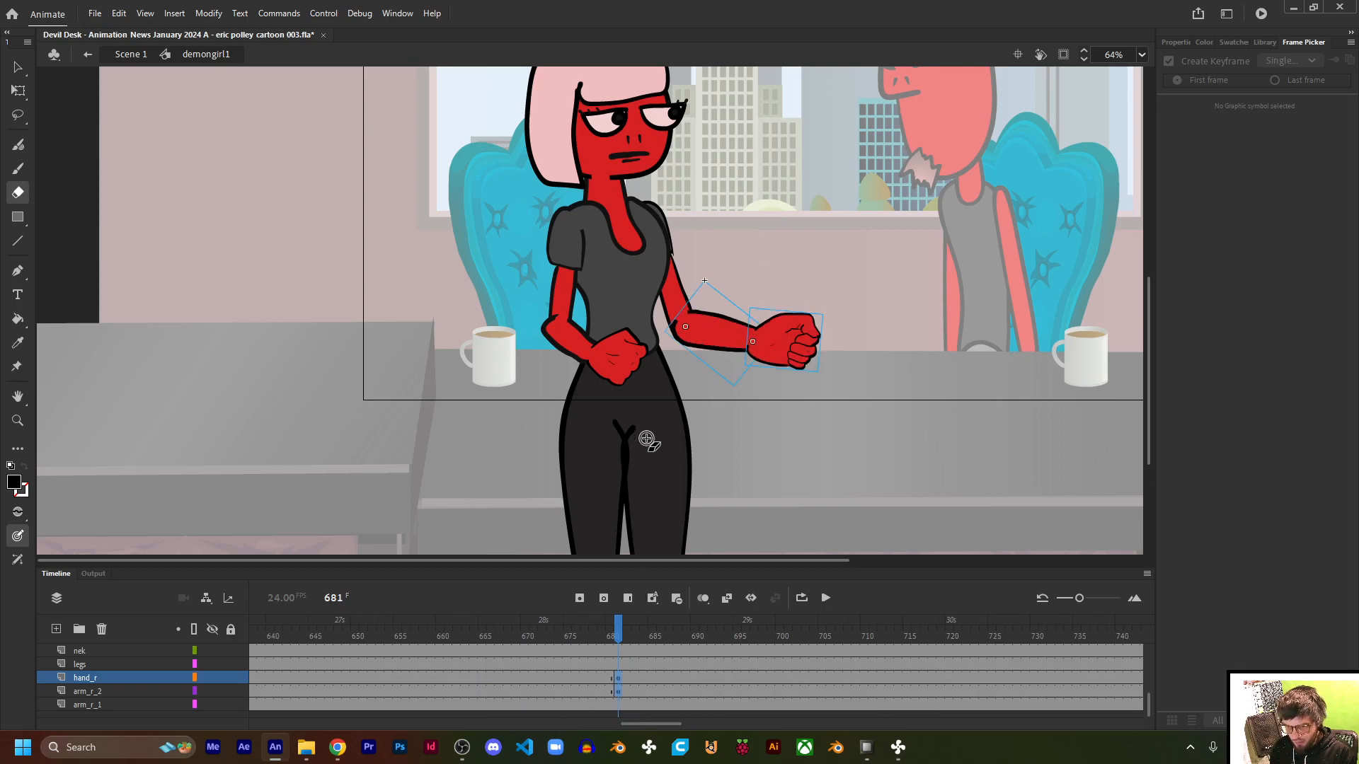
{"action": "scroll", "coordinate": [653, 647], "scroll_direction": "up", "scroll_amount": 1}
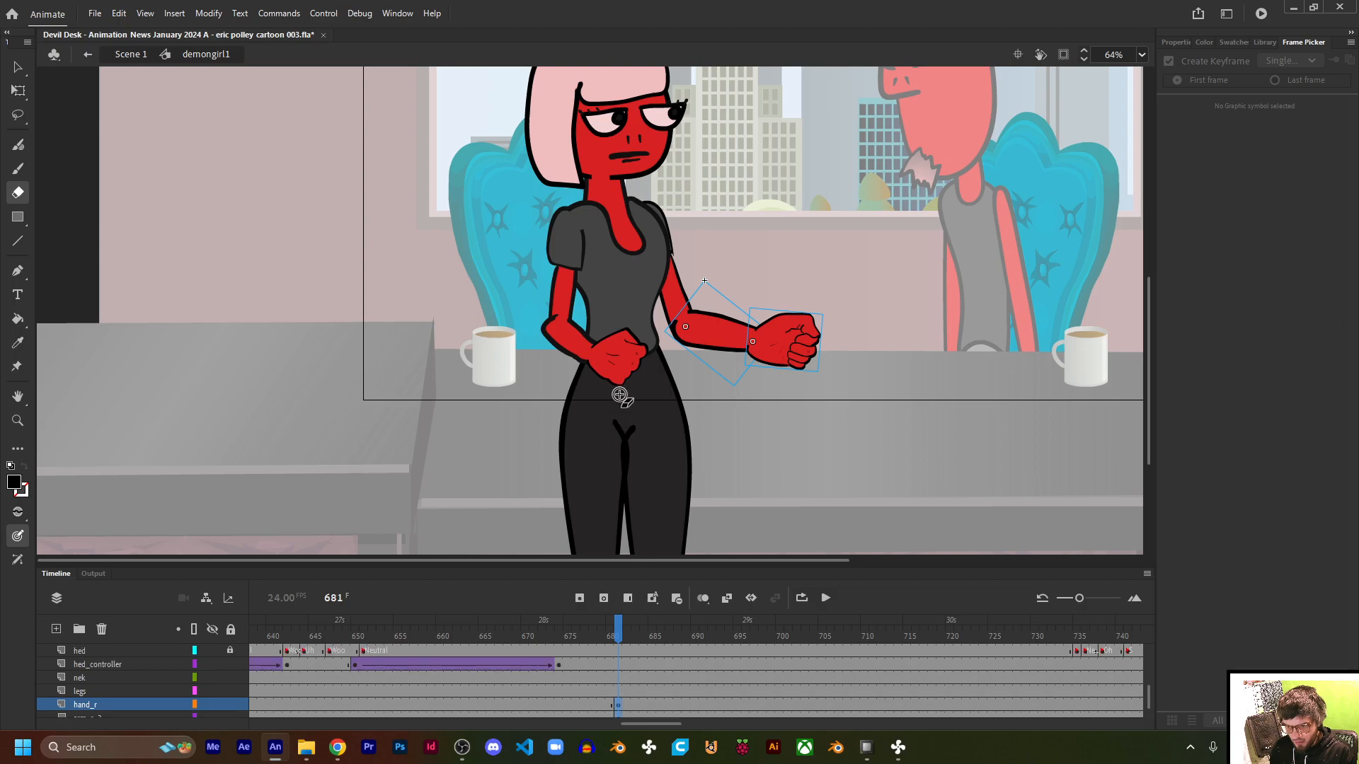
{"action": "left_click", "coordinate": [574, 349]}
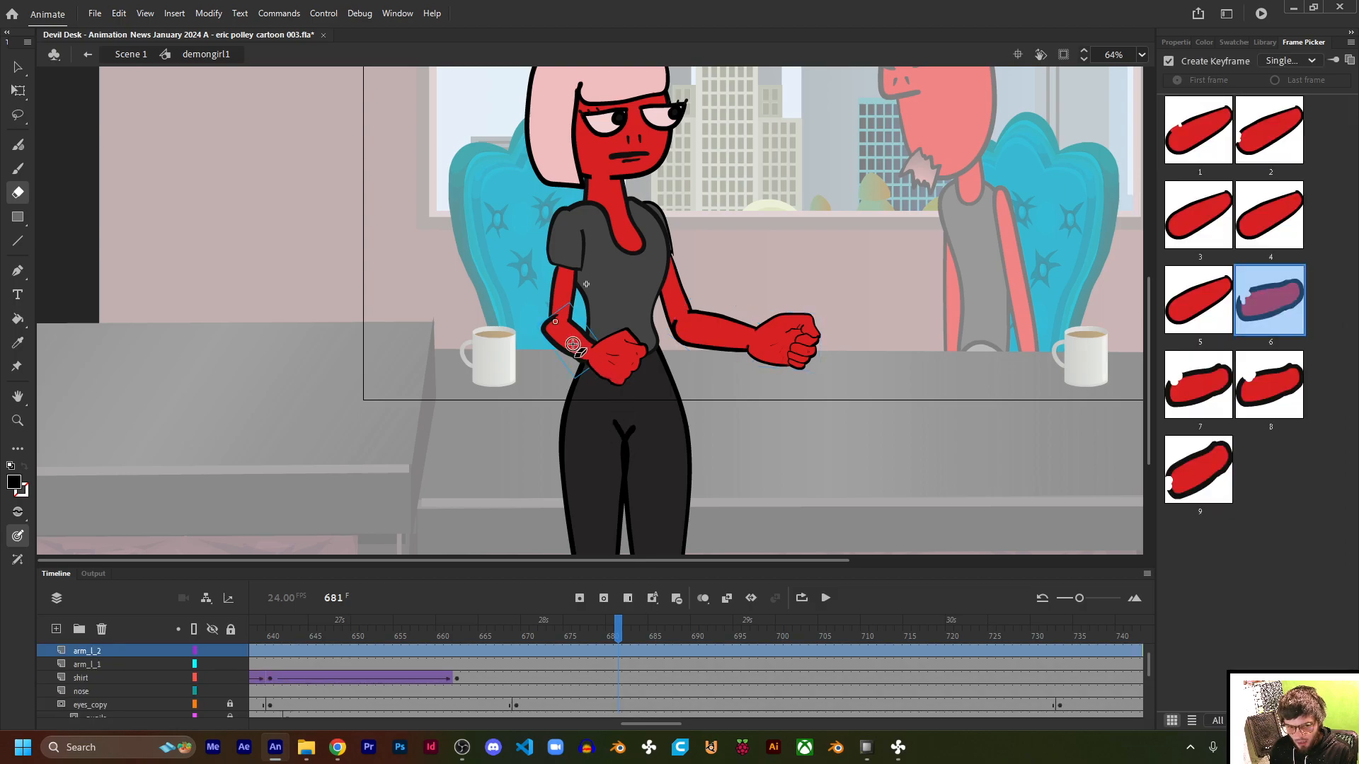
{"action": "left_click", "coordinate": [733, 332]}
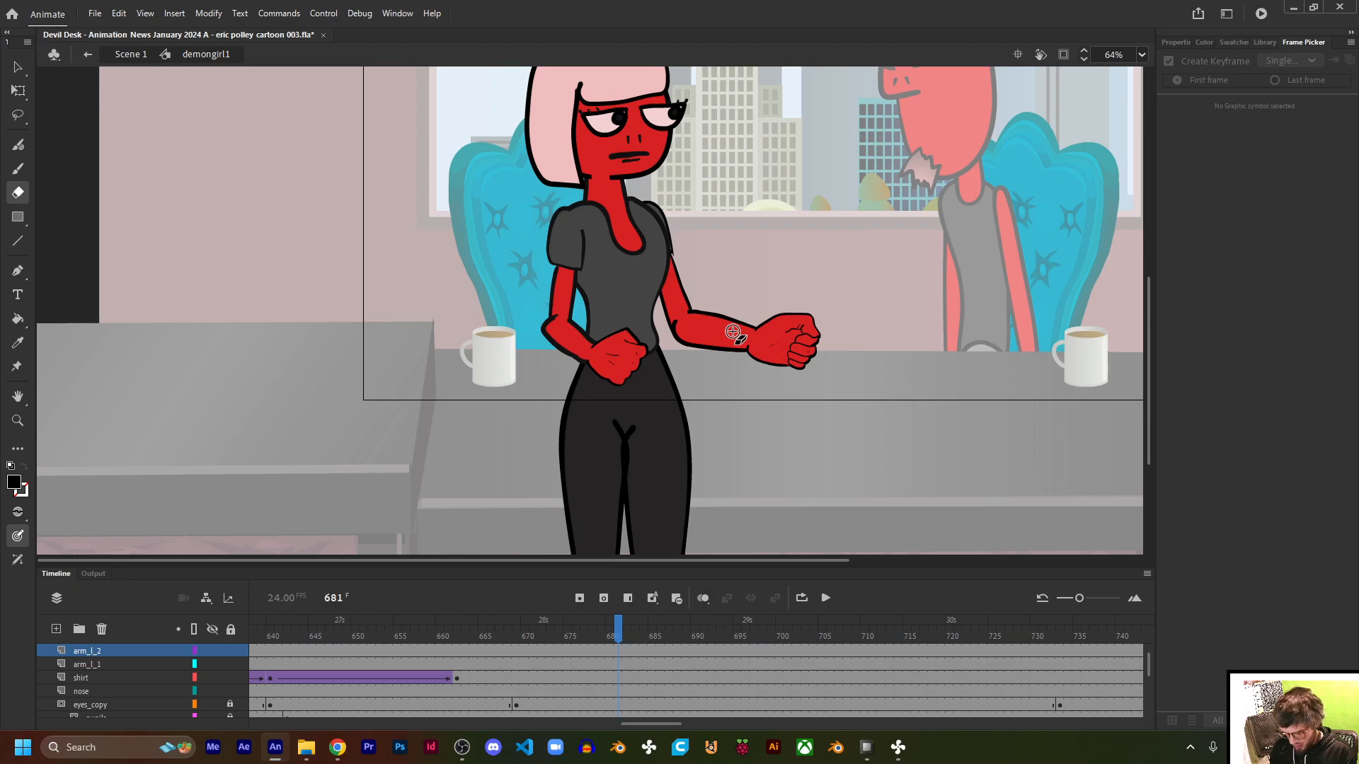
{"action": "key", "text": "v"}
{"action": "left_click", "coordinate": [731, 330]}
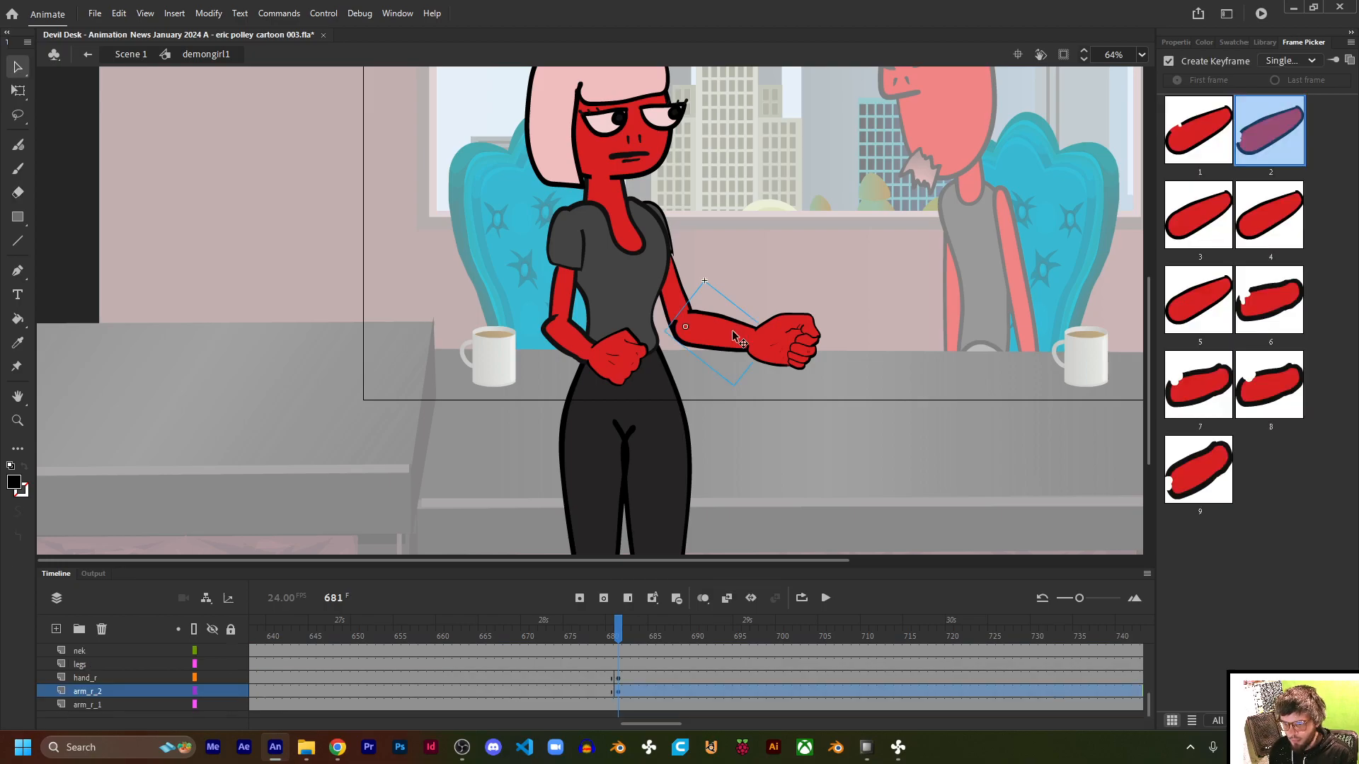
{"action": "left_click", "coordinate": [781, 349]}
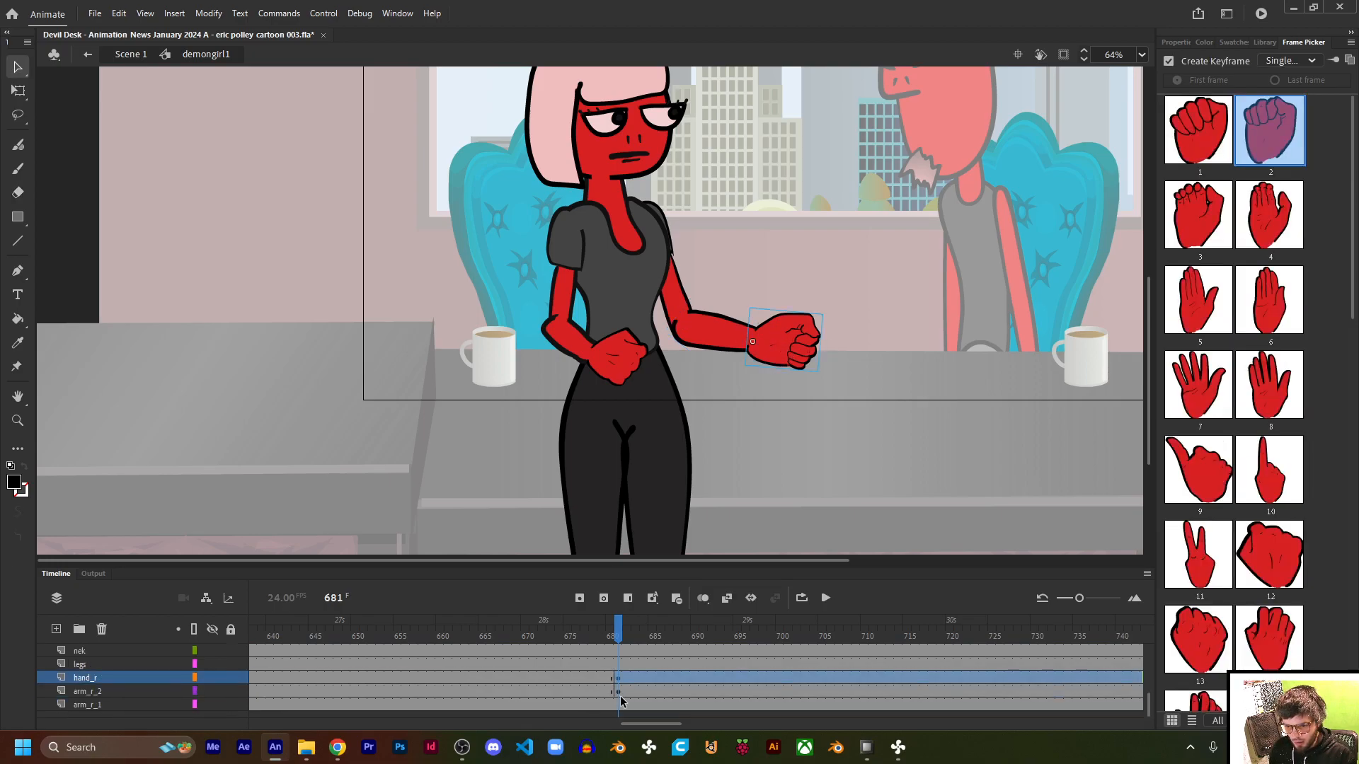
Step: Move the fist and forearm pose on layers hand_r and arm_r_2 from frame 681 to frame 1, clearing the keyframes at 681
{"action": "left_click", "coordinate": [618, 693]}
{"action": "right_click", "coordinate": [617, 695]}
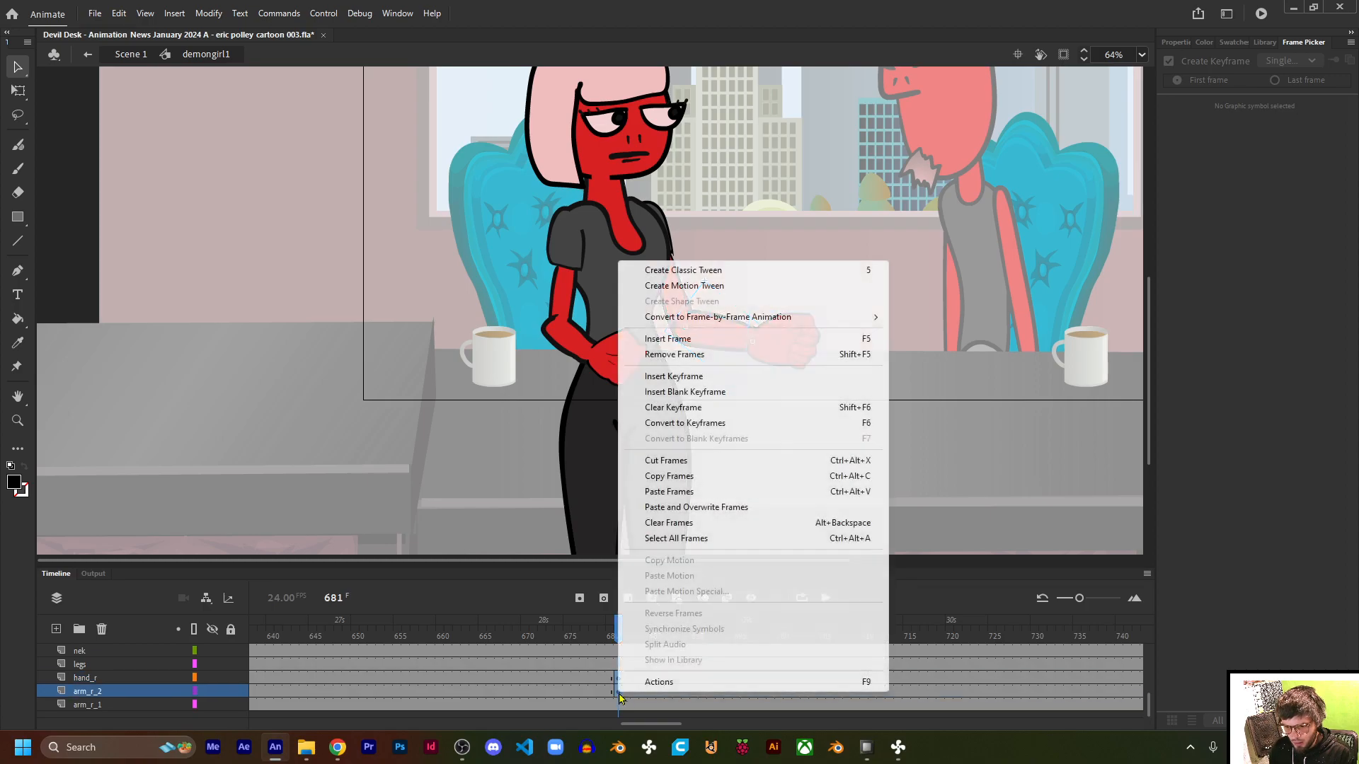
{"action": "left_click", "coordinate": [678, 478]}
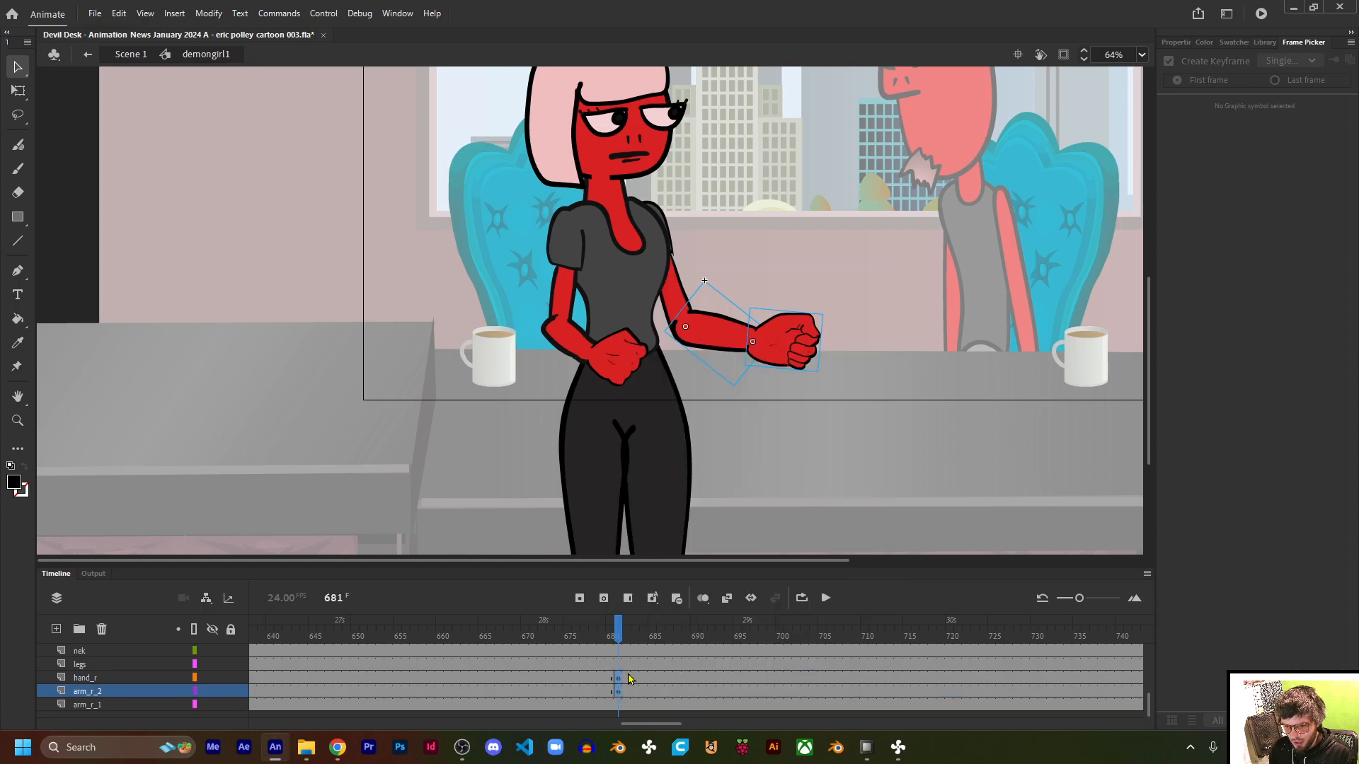
{"action": "right_click", "coordinate": [615, 691]}
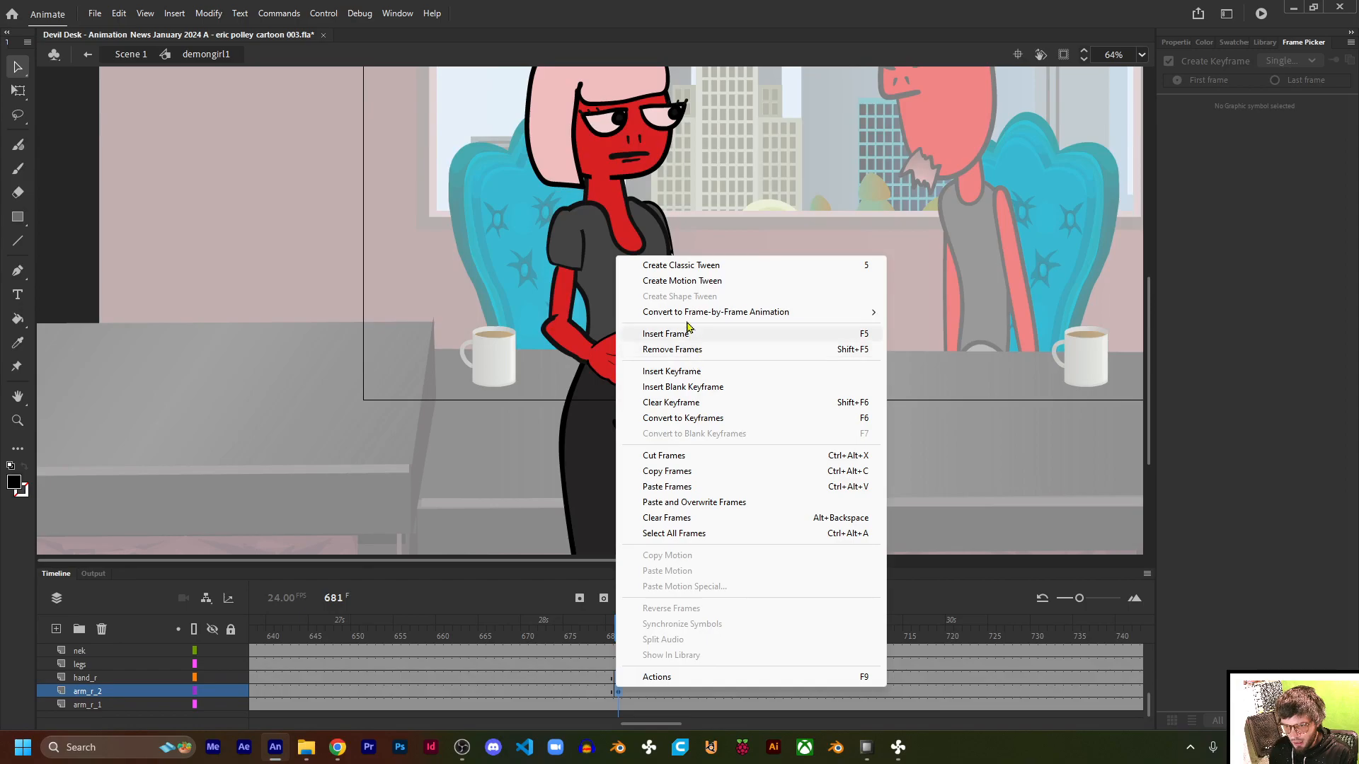
{"action": "left_click", "coordinate": [687, 403]}
{"action": "left_click_drag", "start_coordinate": [637, 725], "coordinate": [265, 726]}
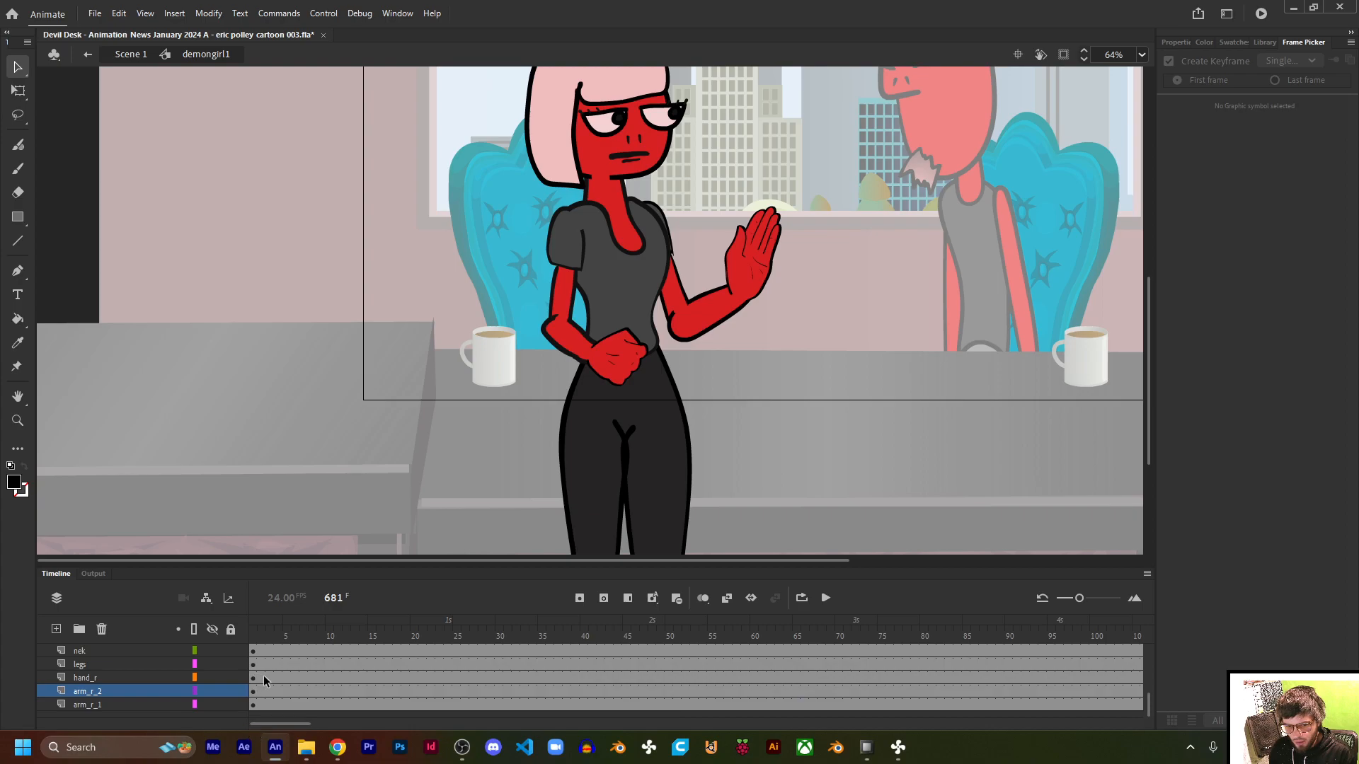
{"action": "left_click", "coordinate": [253, 687]}
{"action": "right_click", "coordinate": [253, 698]}
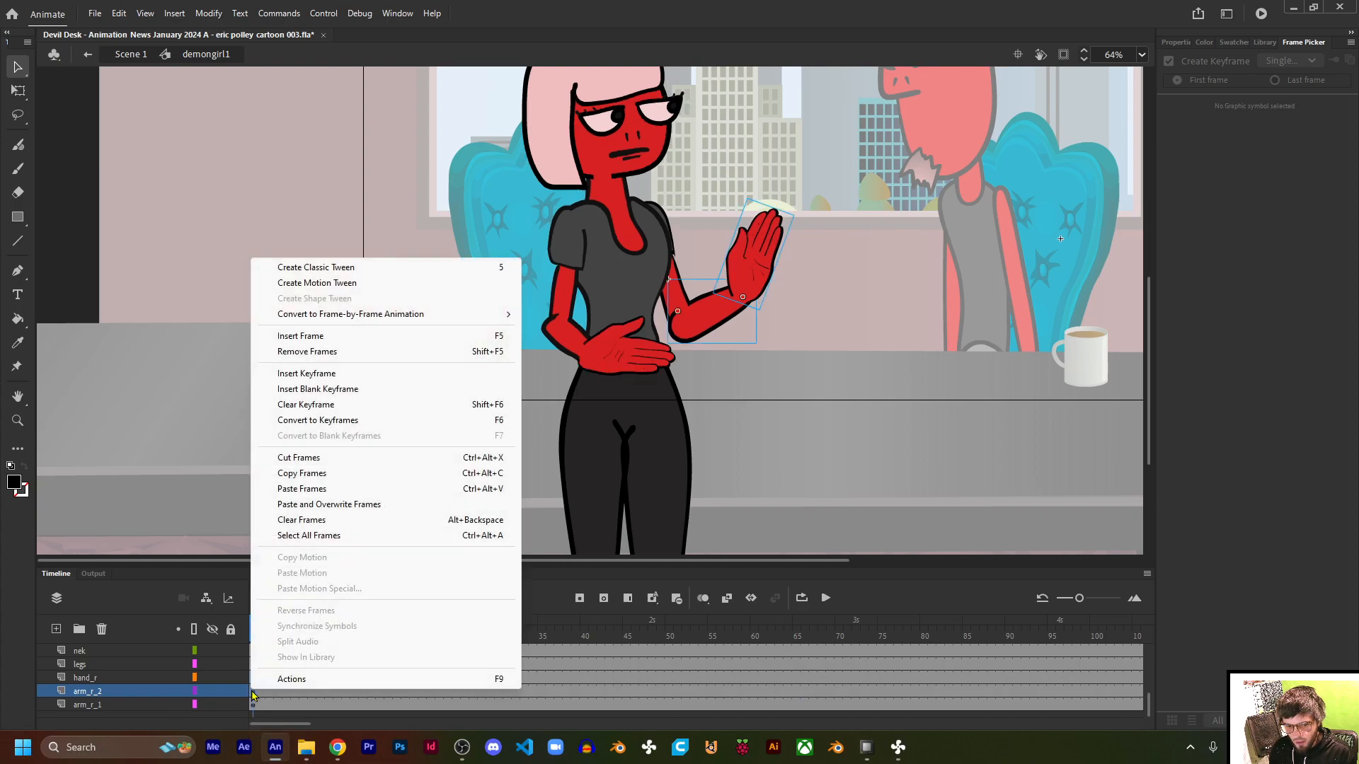
{"action": "left_click", "coordinate": [309, 490]}
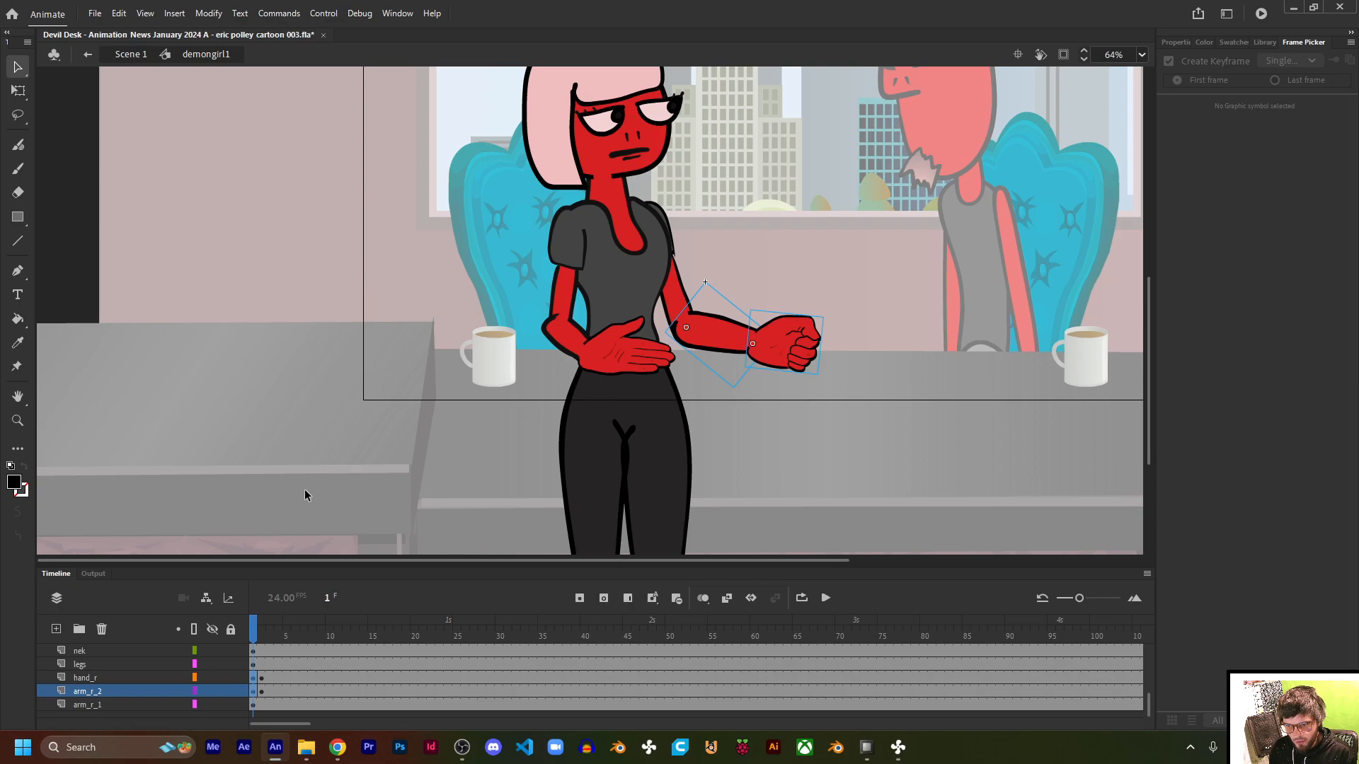
Step: Move the hand_l_1 fist pose from frame 681 to frame 1 by copying the frame, clearing its keyframe and pasting it
{"action": "left_click", "coordinate": [561, 333]}
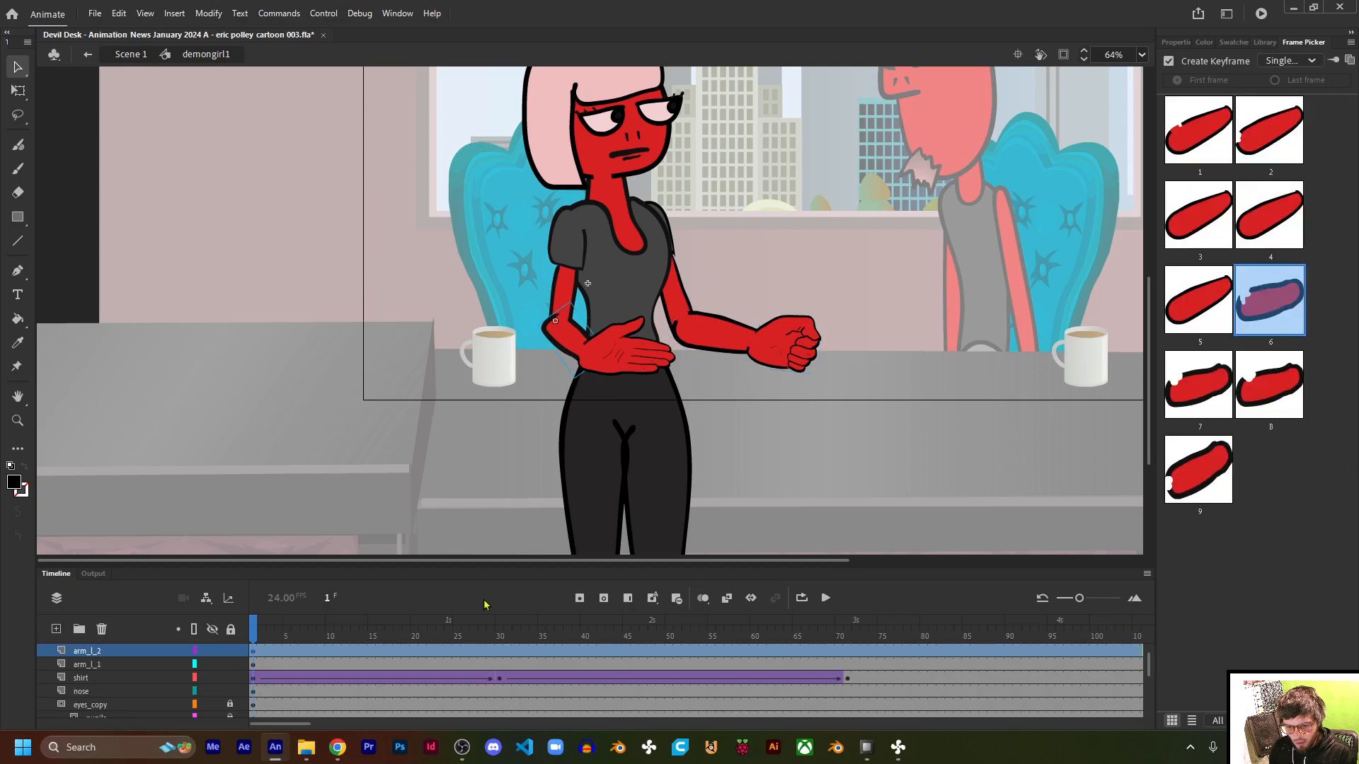
{"action": "scroll", "coordinate": [476, 671], "scroll_direction": "up", "scroll_amount": 2}
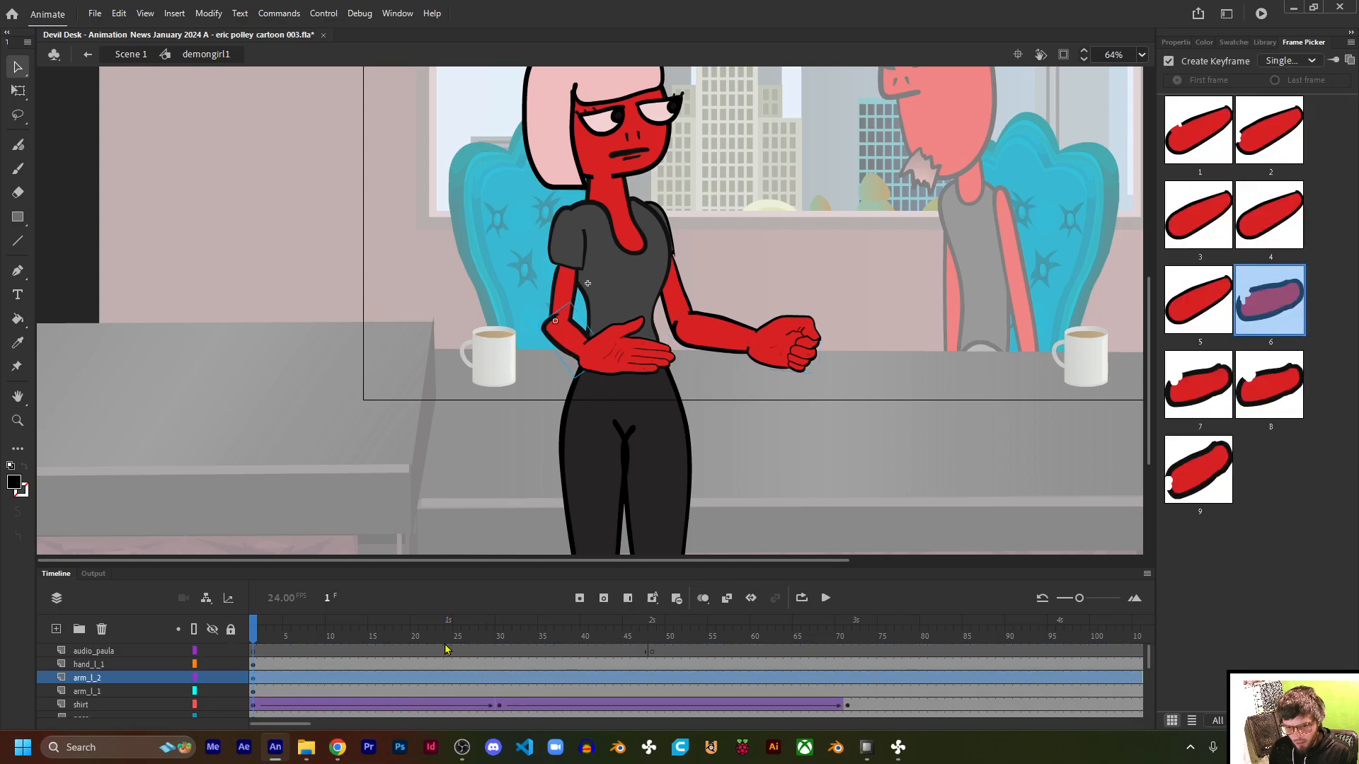
{"action": "left_click_drag", "start_coordinate": [407, 640], "coordinate": [349, 557]}
{"action": "left_click_drag", "start_coordinate": [708, 724], "coordinate": [665, 724]}
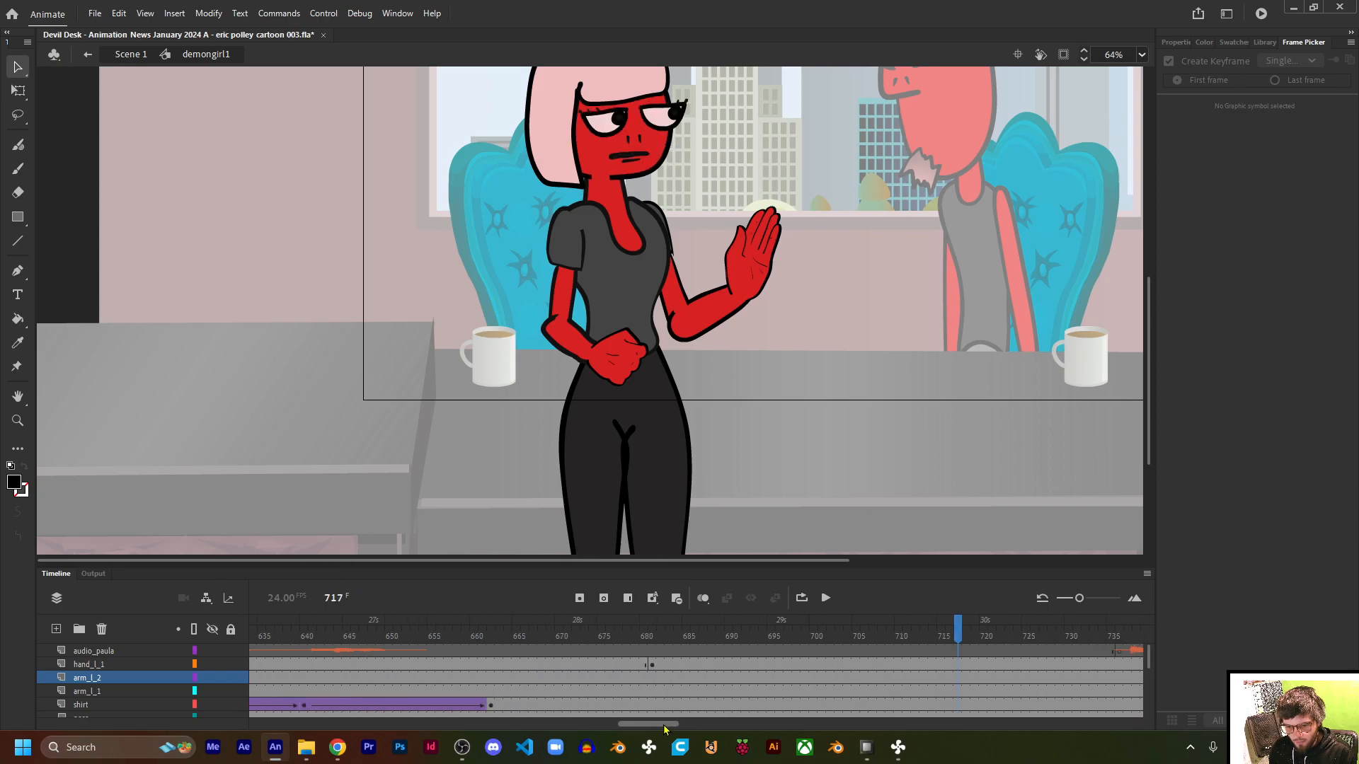
{"action": "left_click", "coordinate": [652, 666]}
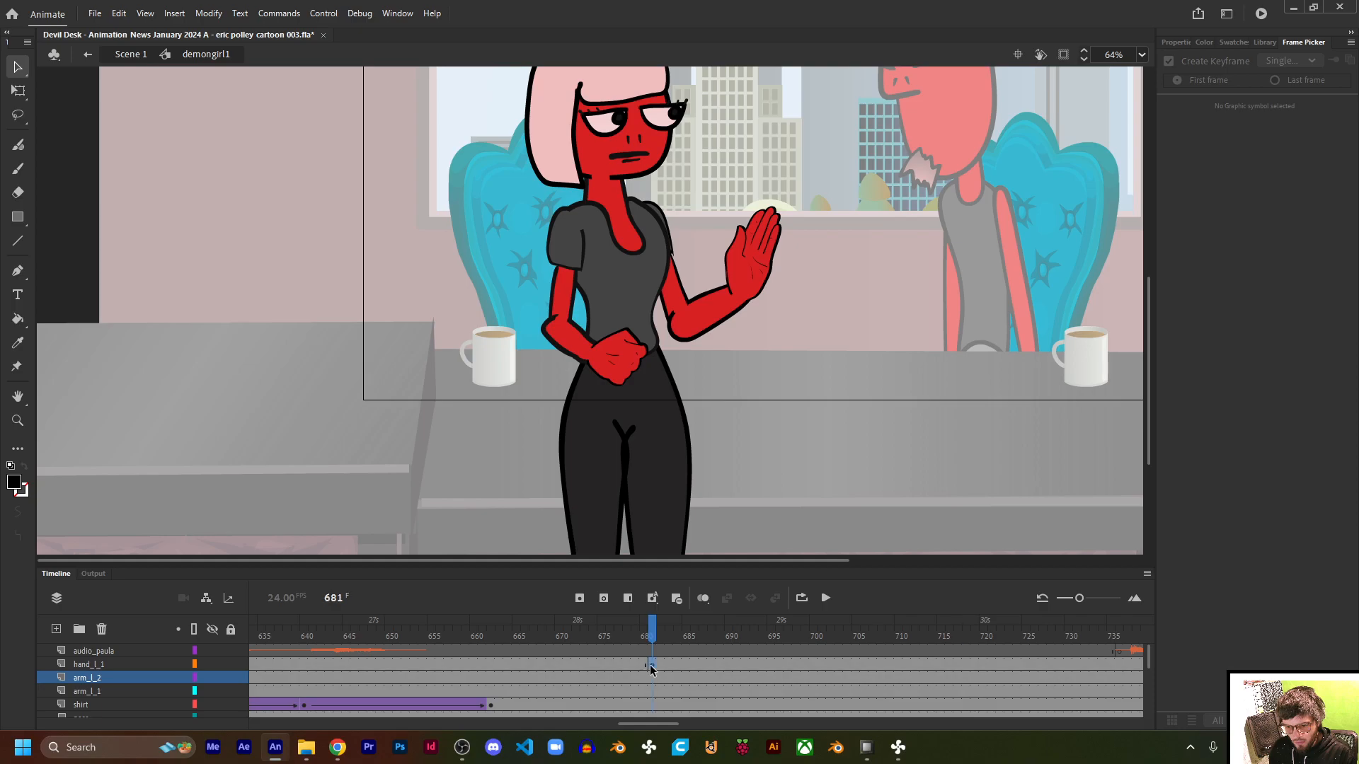
{"action": "right_click", "coordinate": [651, 668]}
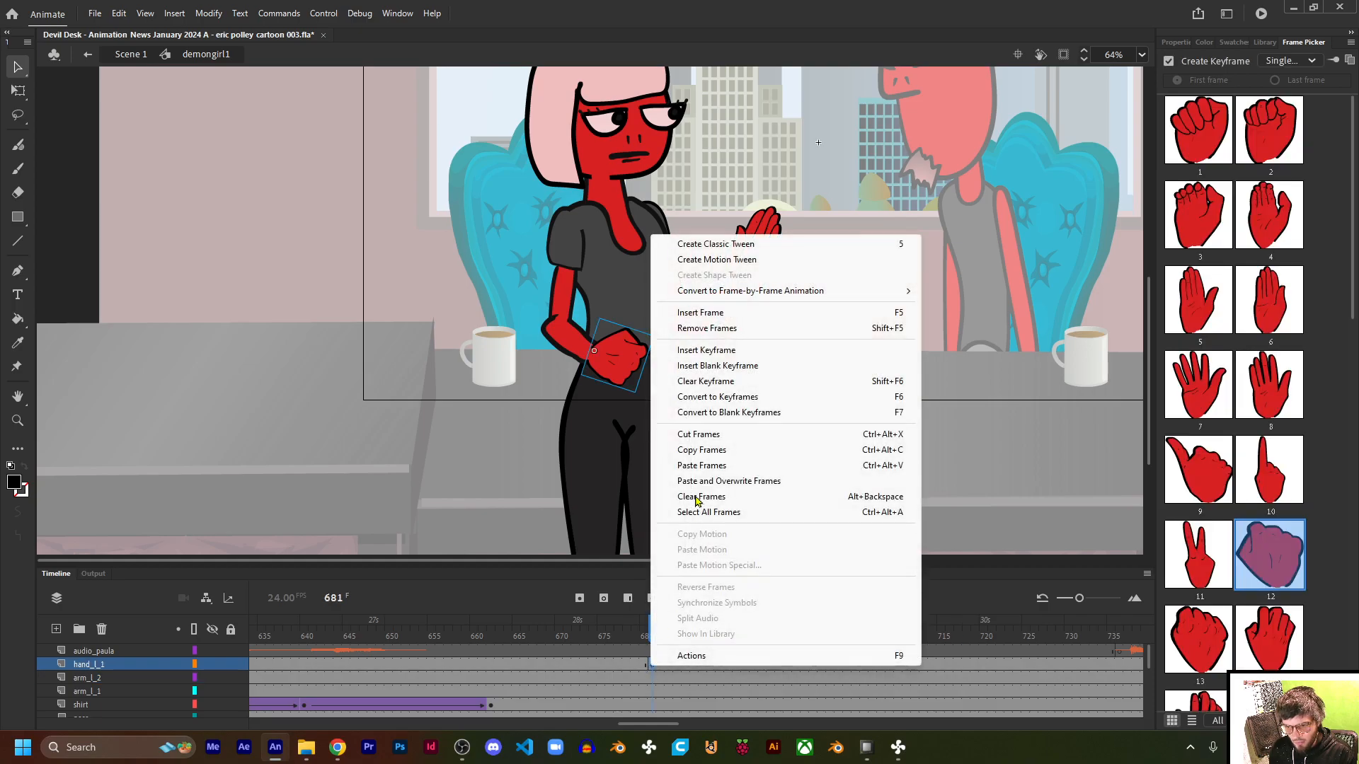
{"action": "left_click", "coordinate": [710, 451]}
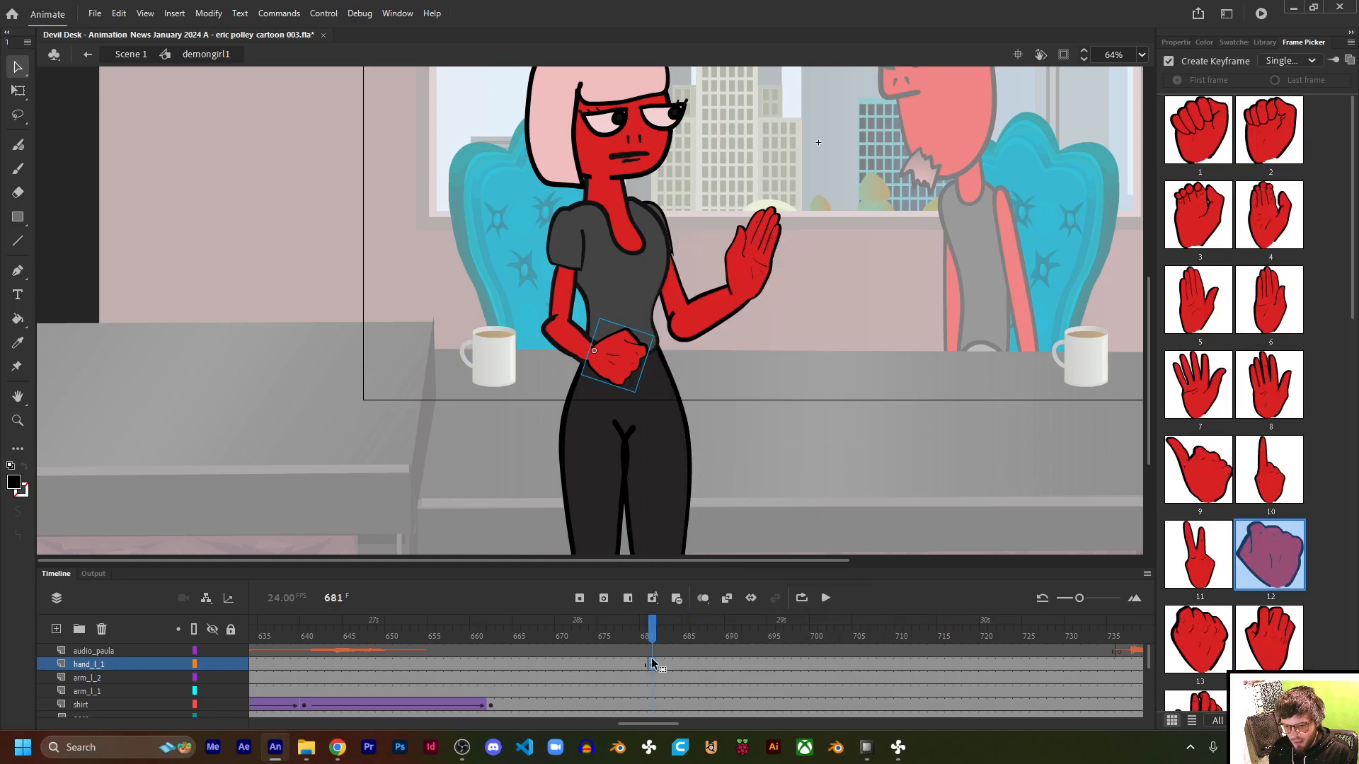
{"action": "right_click", "coordinate": [655, 668]}
{"action": "left_click", "coordinate": [710, 382]}
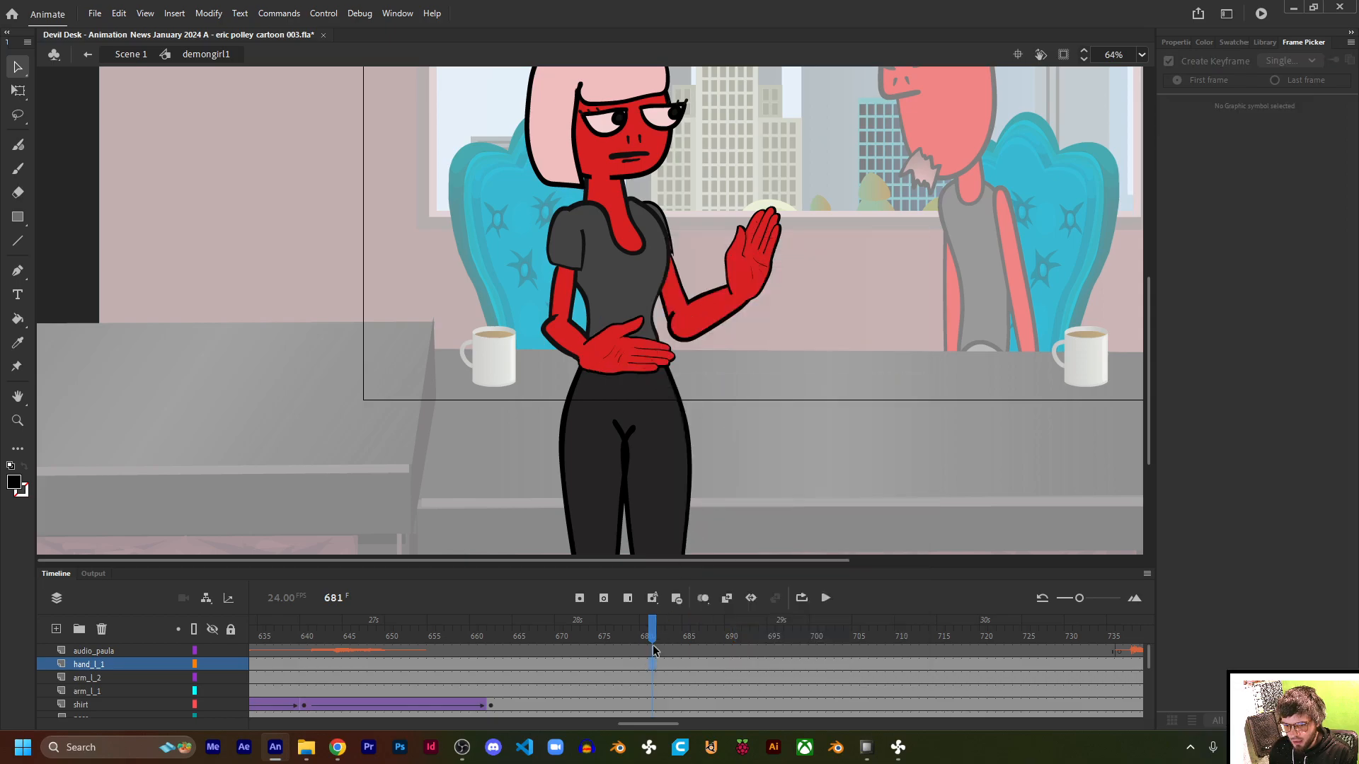
{"action": "left_click_drag", "start_coordinate": [647, 723], "coordinate": [249, 680]}
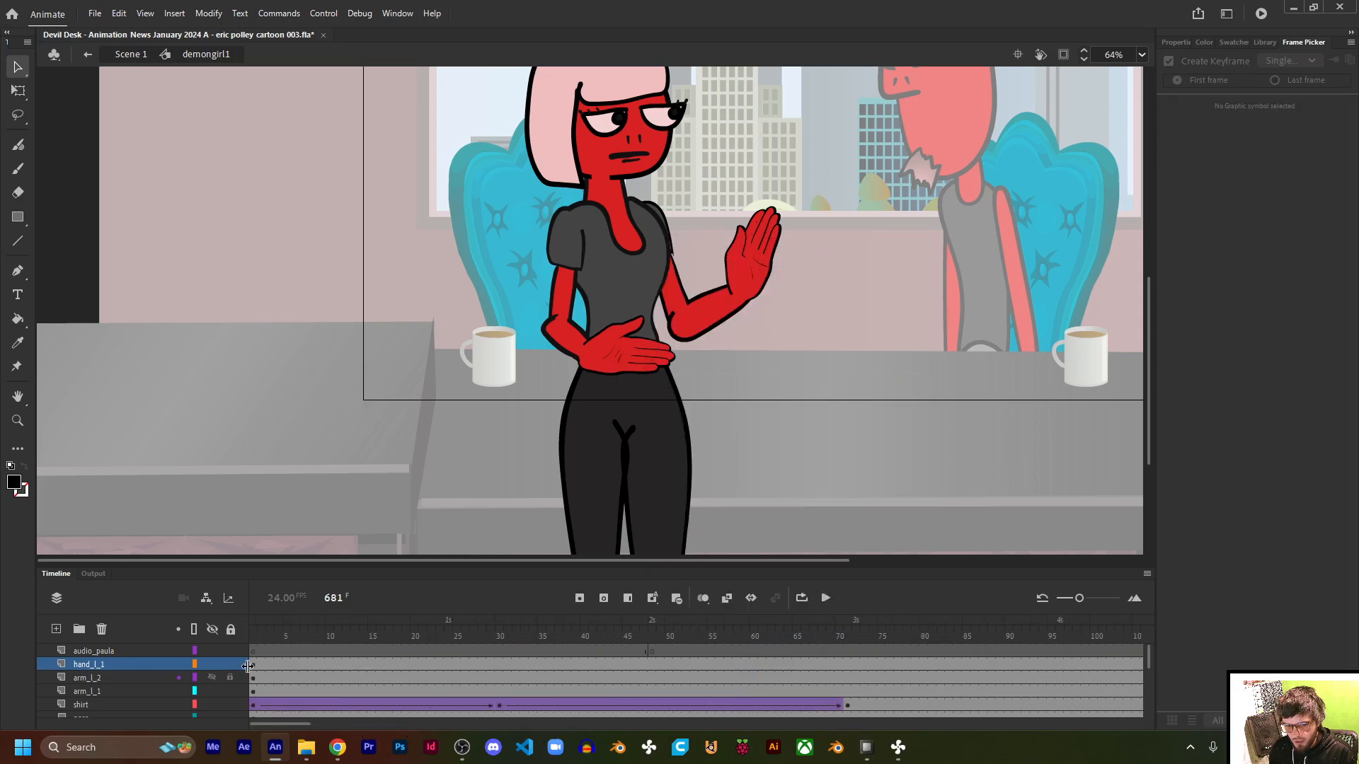
{"action": "left_click", "coordinate": [254, 667]}
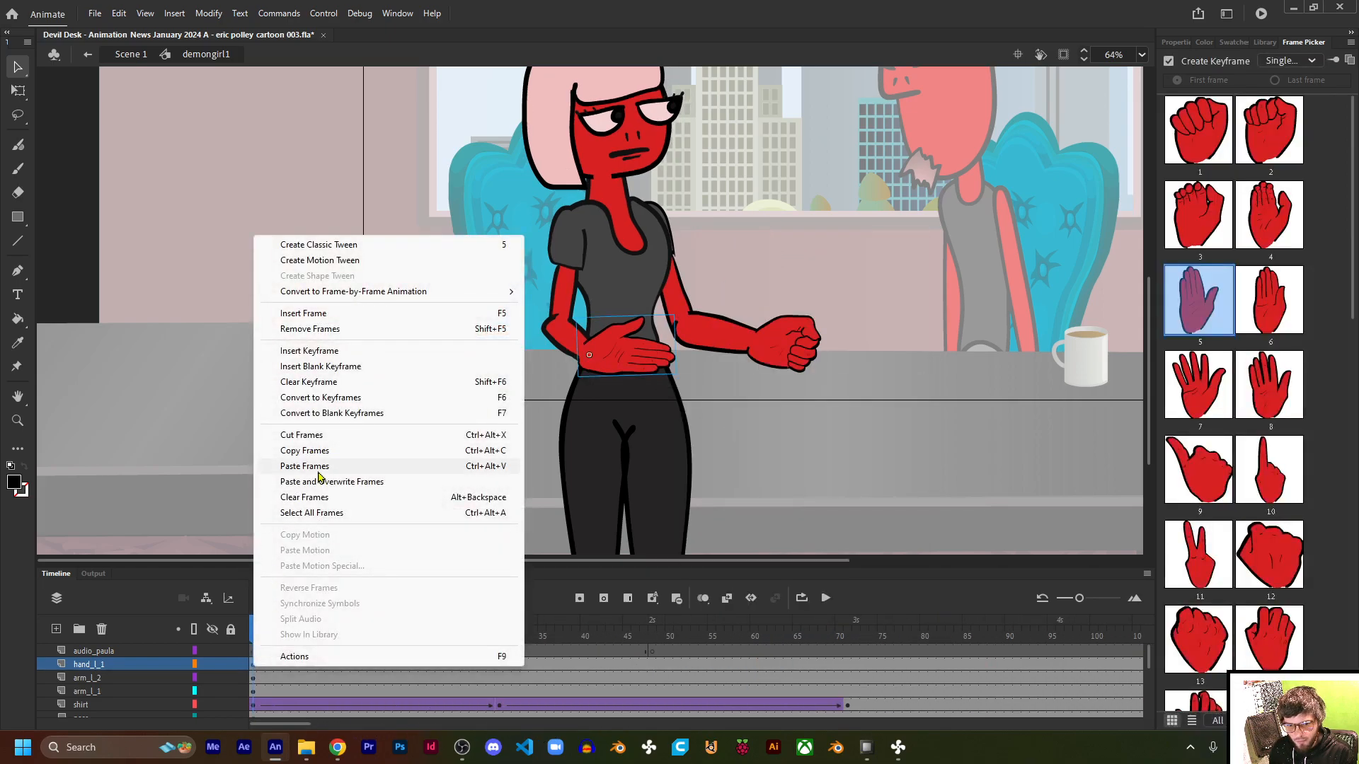
{"action": "left_click", "coordinate": [302, 465]}
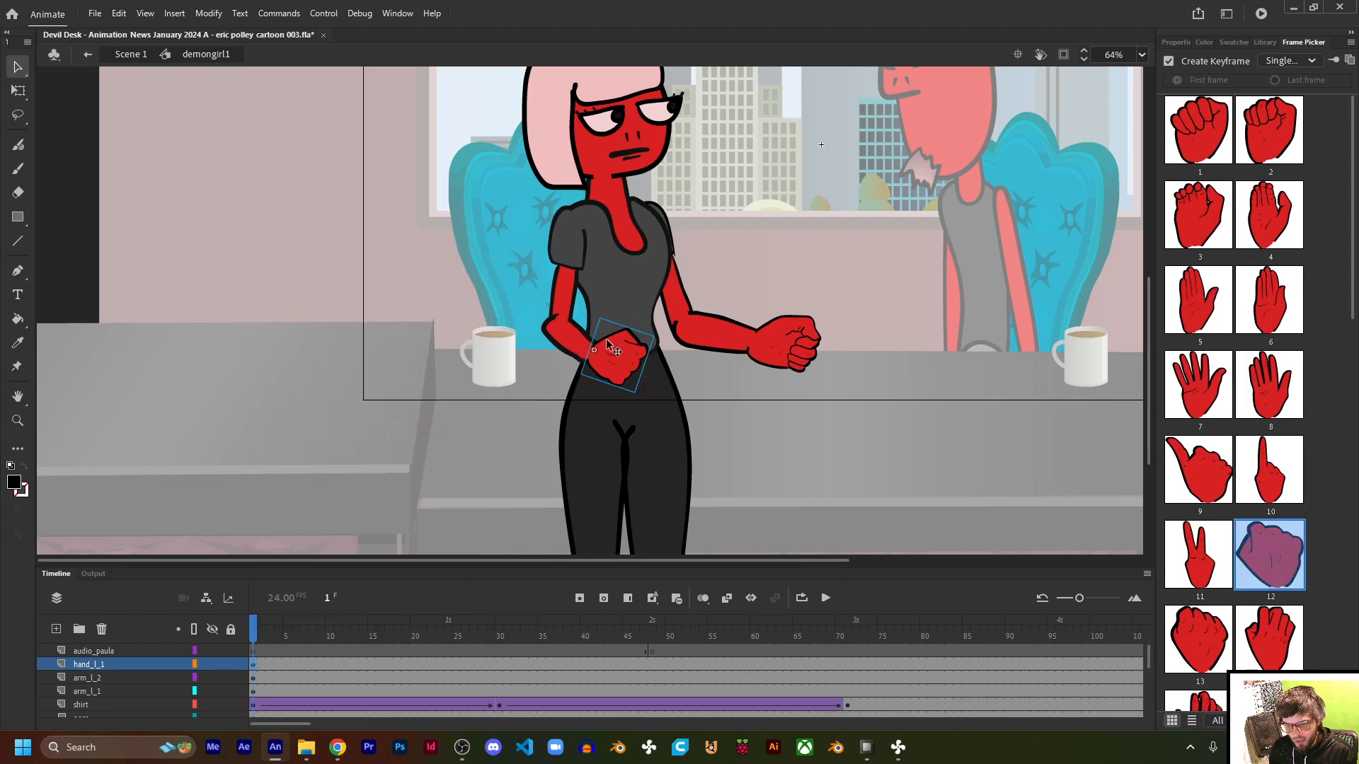
Step: Switch the arm_l_2 forearm to pose 9 at frame 1, swing it slightly upward and nudge it to meet the elbow
{"action": "left_click", "coordinate": [566, 344]}
{"action": "left_click", "coordinate": [19, 91]}
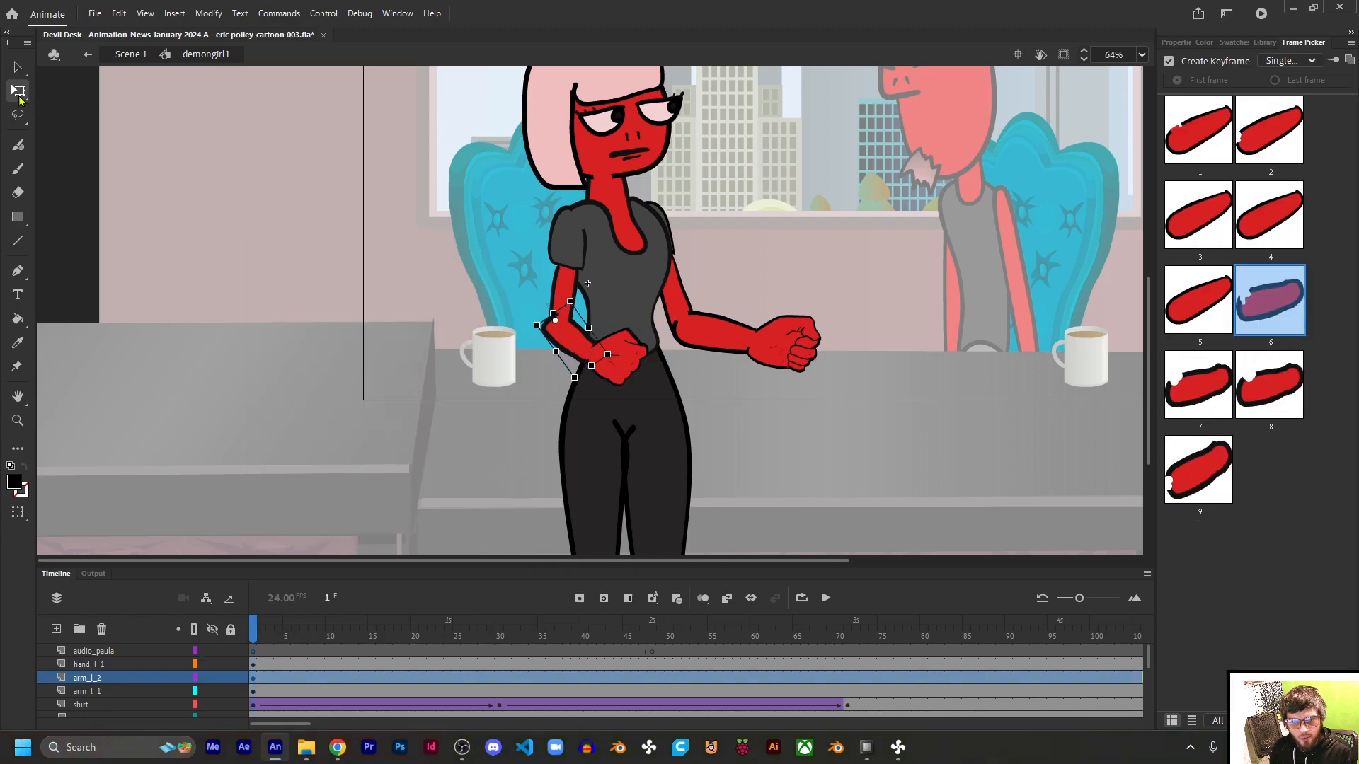
{"action": "scroll", "coordinate": [508, 344], "scroll_direction": "up", "scroll_amount": 5}
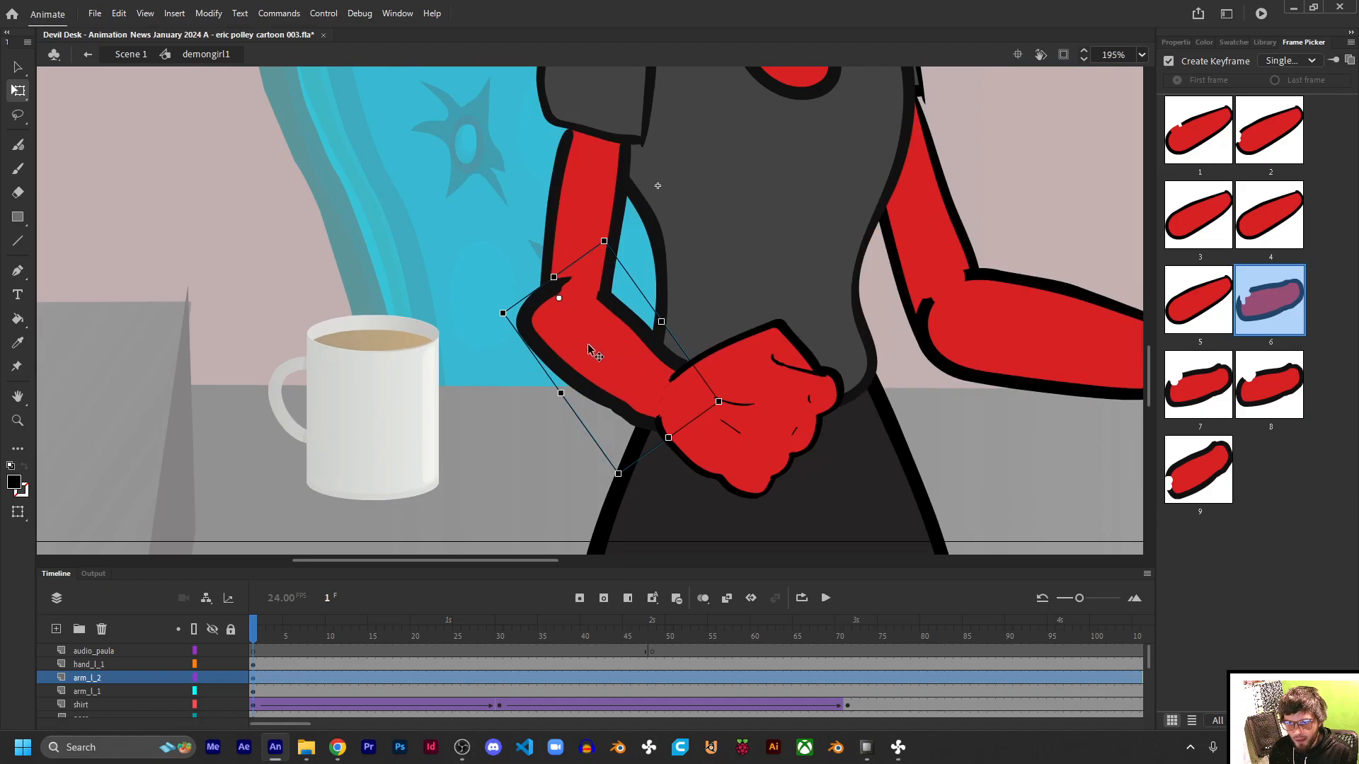
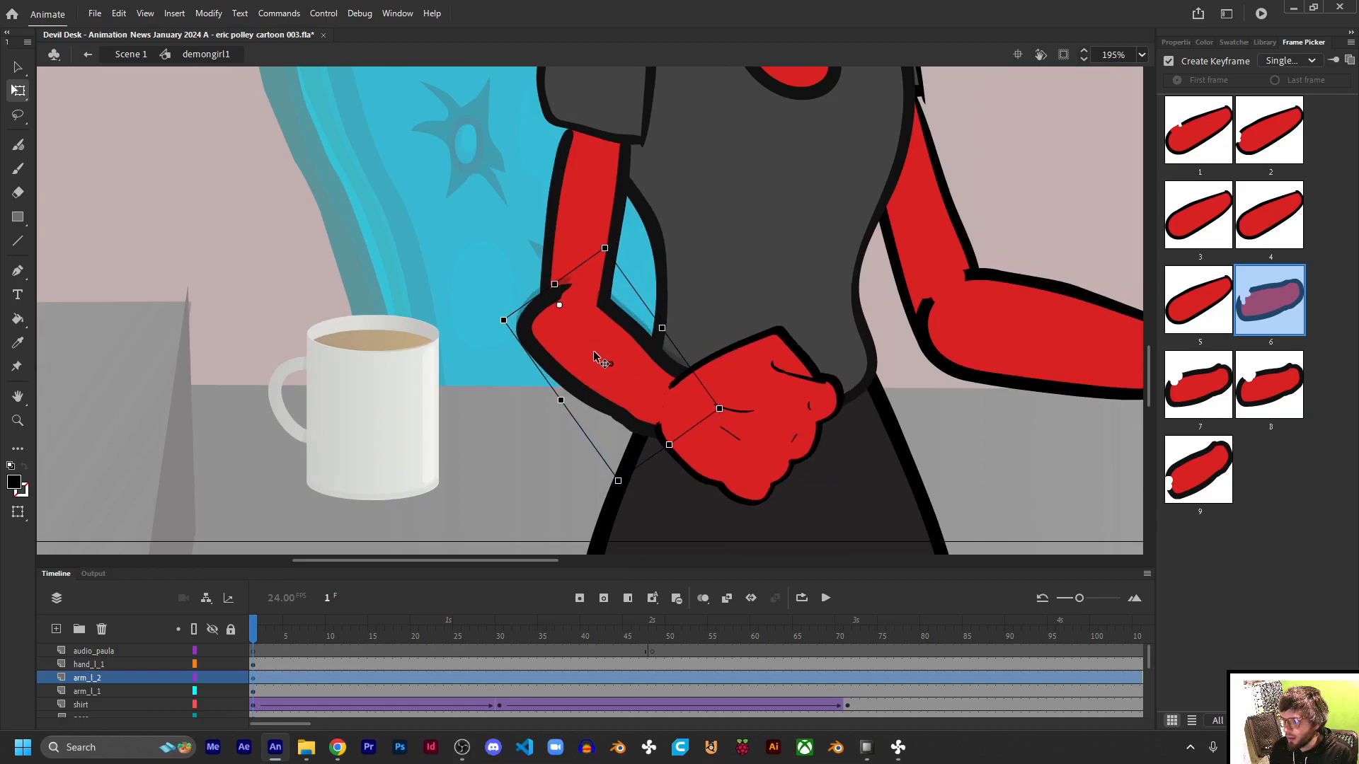
{"action": "left_click", "coordinate": [1271, 393]}
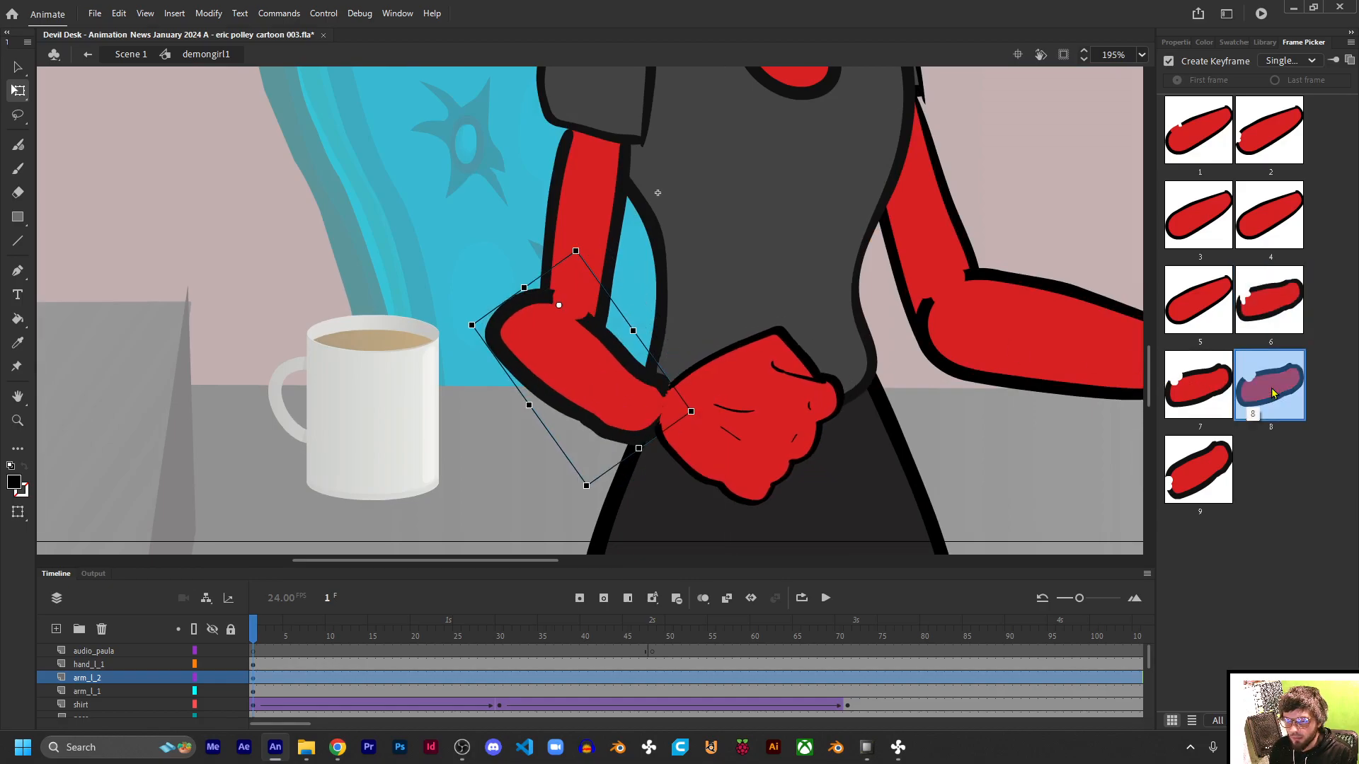
{"action": "left_click_drag", "start_coordinate": [772, 417], "coordinate": [743, 425]}
{"action": "left_click", "coordinate": [562, 389]}
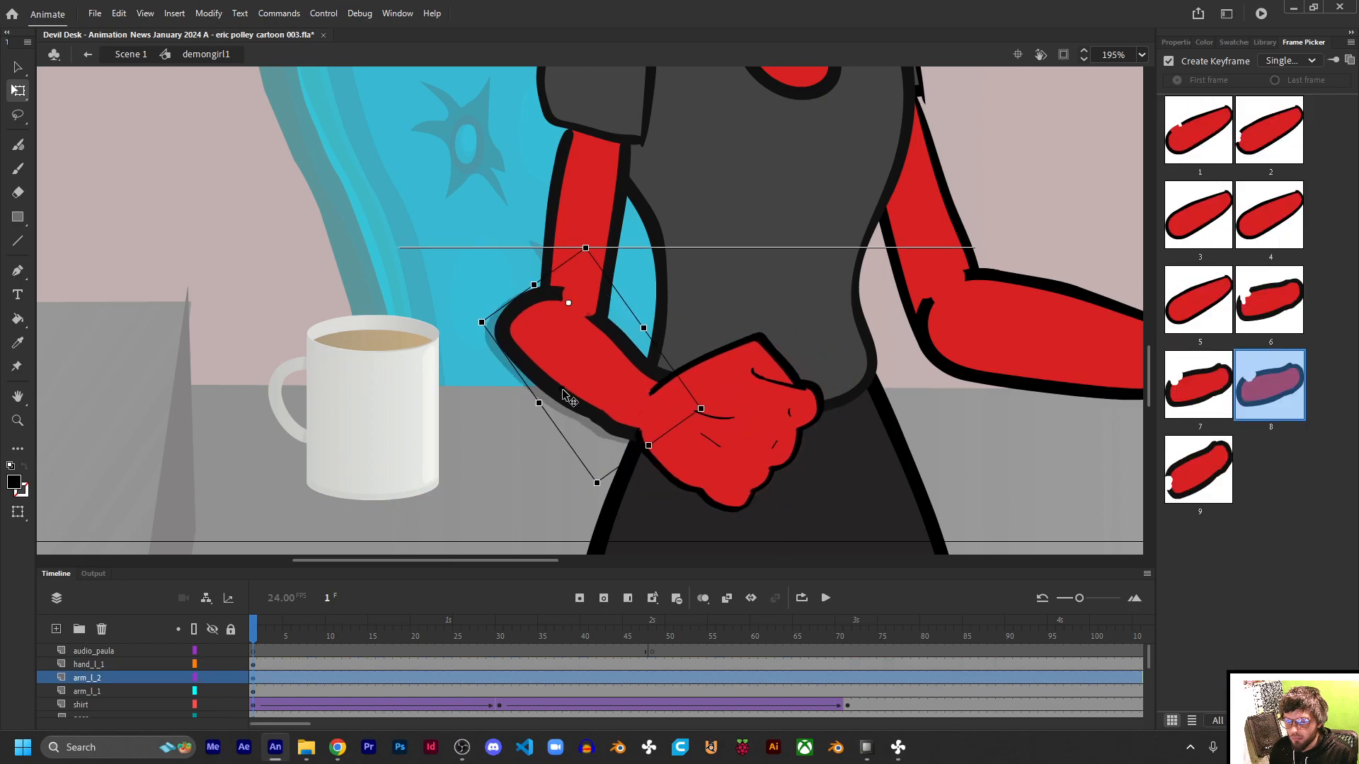
{"action": "left_click_drag", "start_coordinate": [562, 389], "coordinate": [561, 389]}
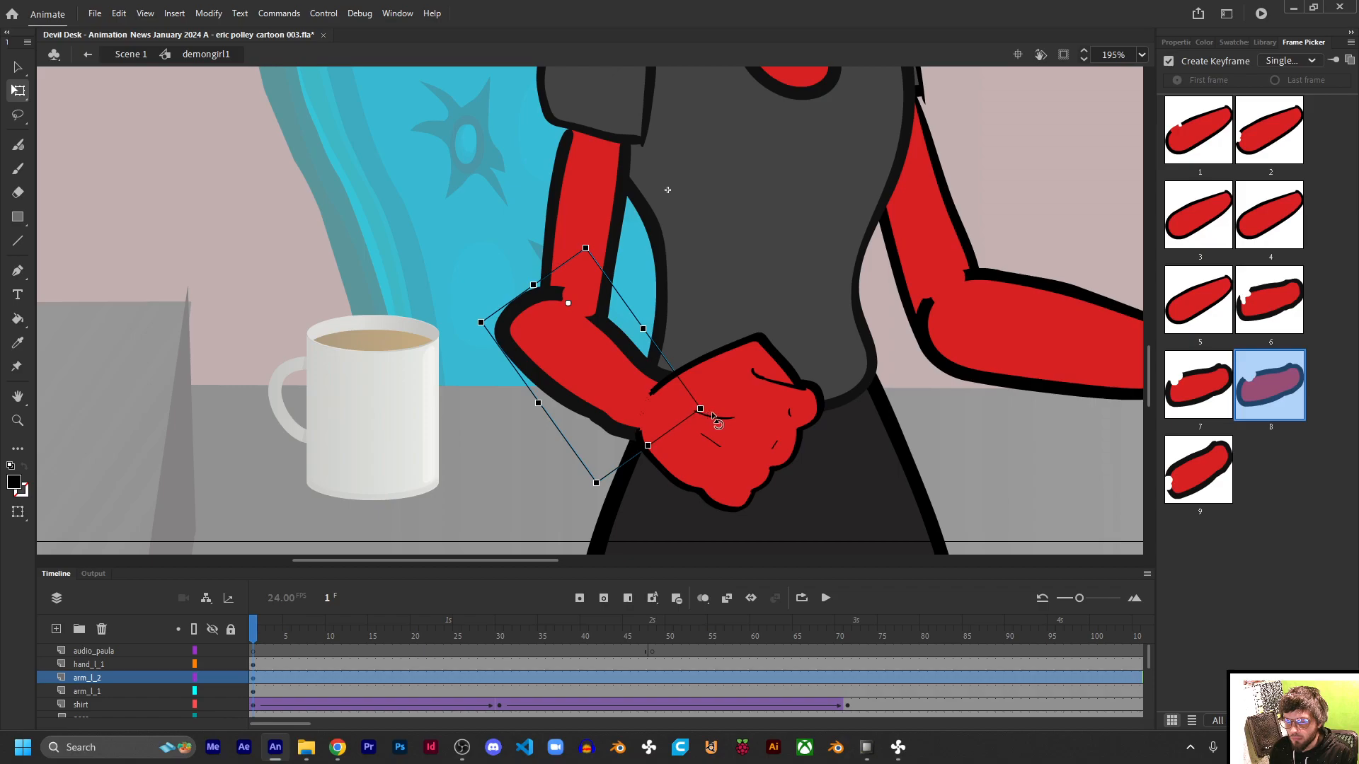
{"action": "left_click", "coordinate": [1221, 394]}
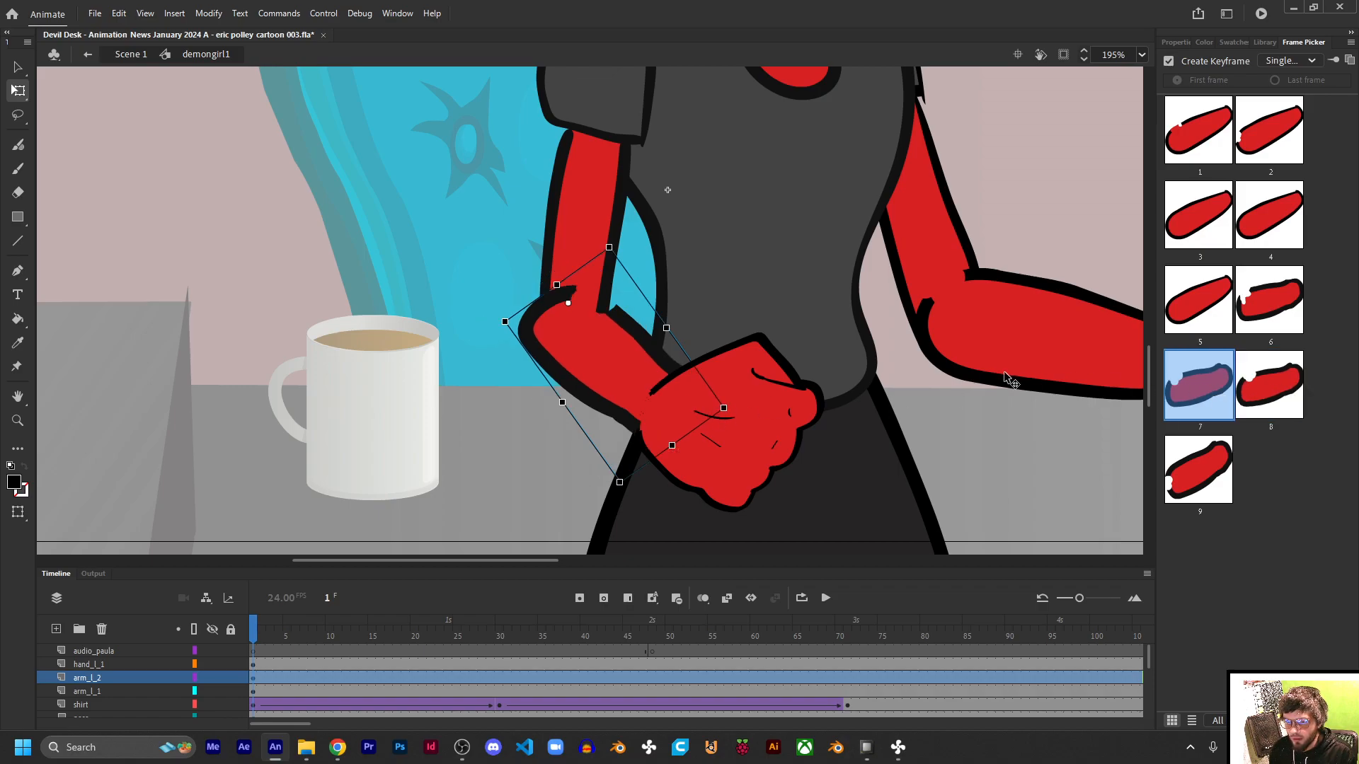
{"action": "left_click", "coordinate": [1177, 478]}
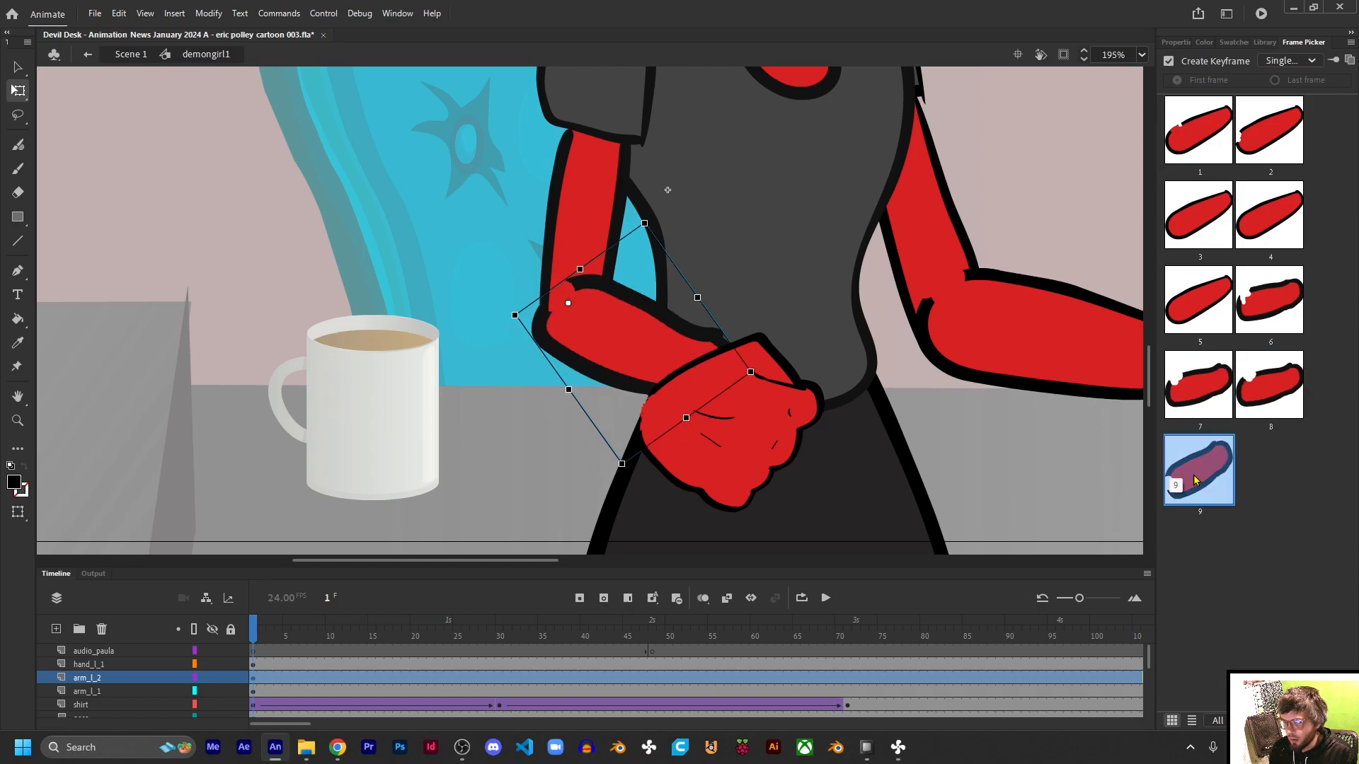
{"action": "left_click_drag", "start_coordinate": [727, 448], "coordinate": [802, 401]}
{"action": "left_click_drag", "start_coordinate": [630, 350], "coordinate": [629, 358]}
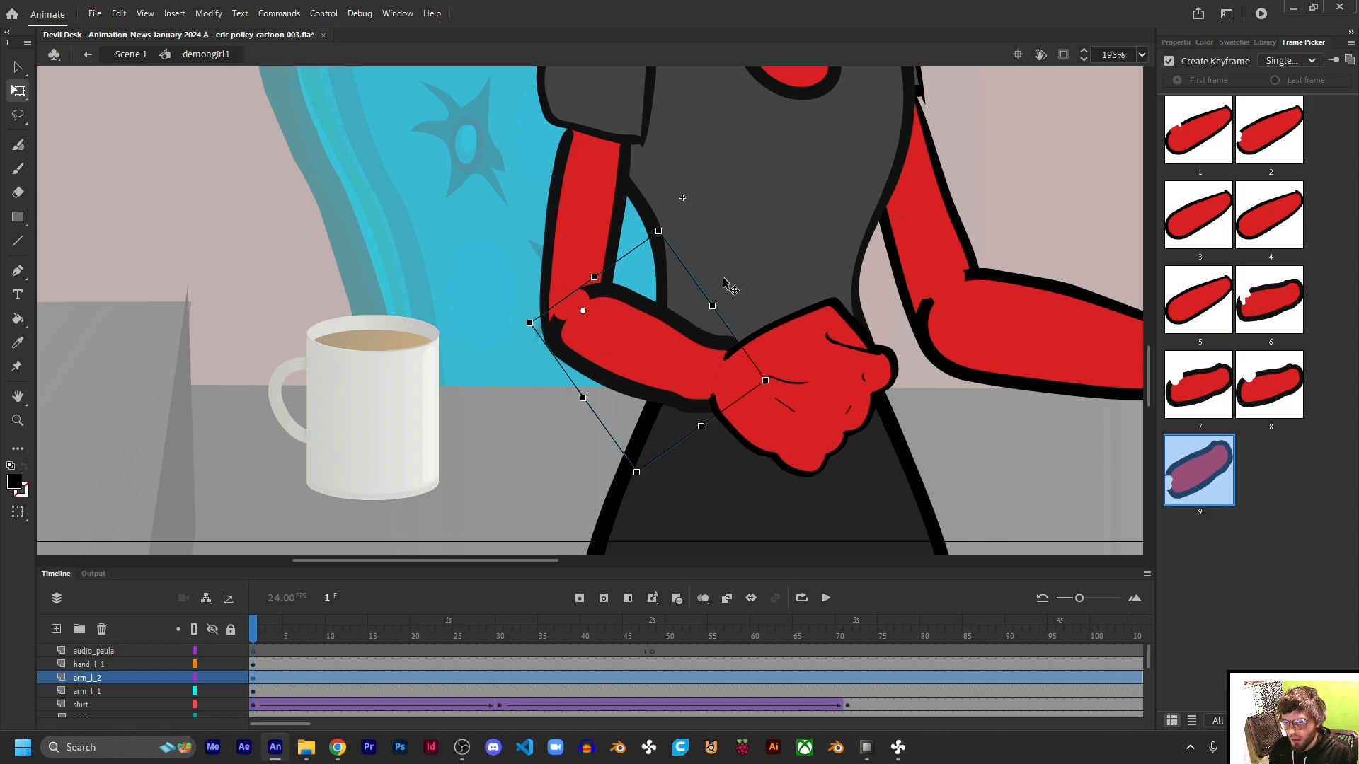
Step: Deselect the forearm and save the document
{"action": "key", "text": "ctrl+1"}
{"action": "left_click", "coordinate": [579, 229]}
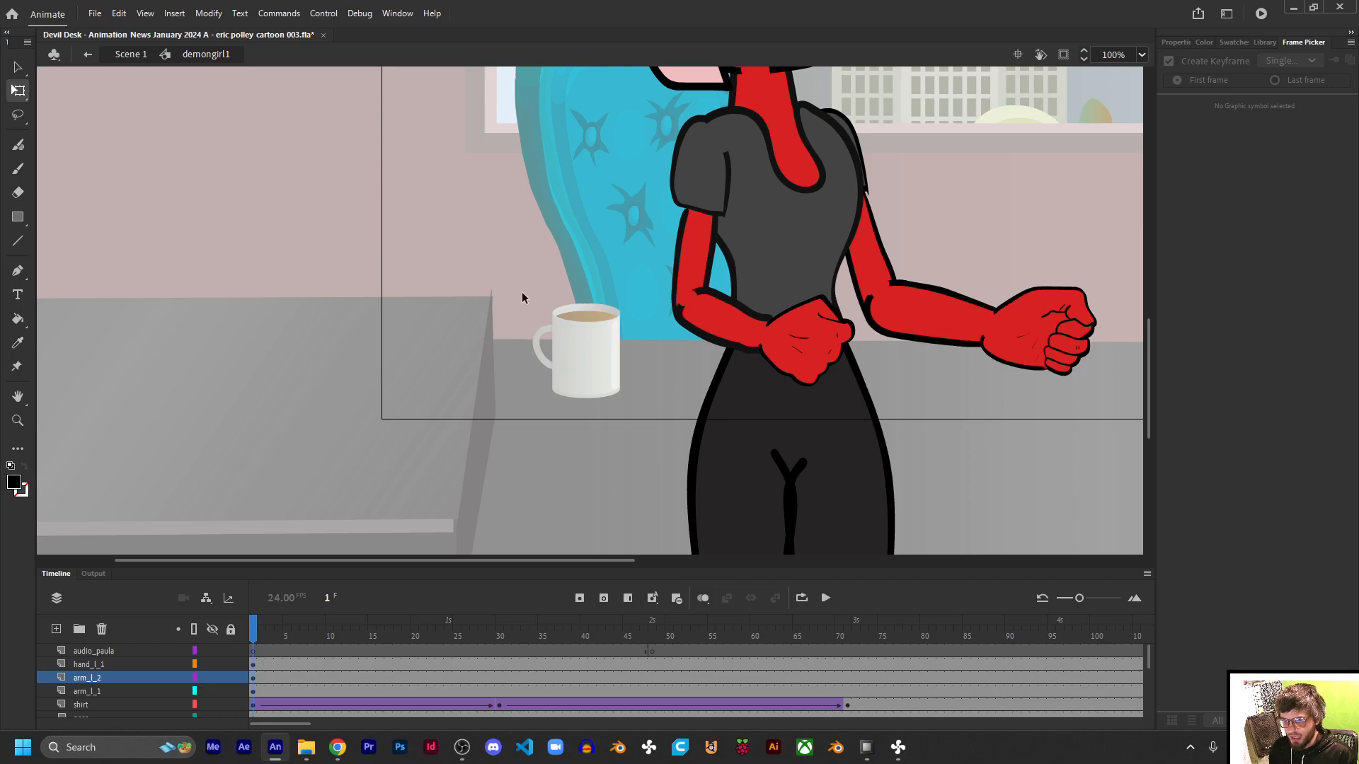
{"action": "scroll", "coordinate": [522, 295], "scroll_direction": "up", "scroll_amount": 5}
{"action": "scroll", "coordinate": [521, 294], "scroll_direction": "down", "scroll_amount": 2}
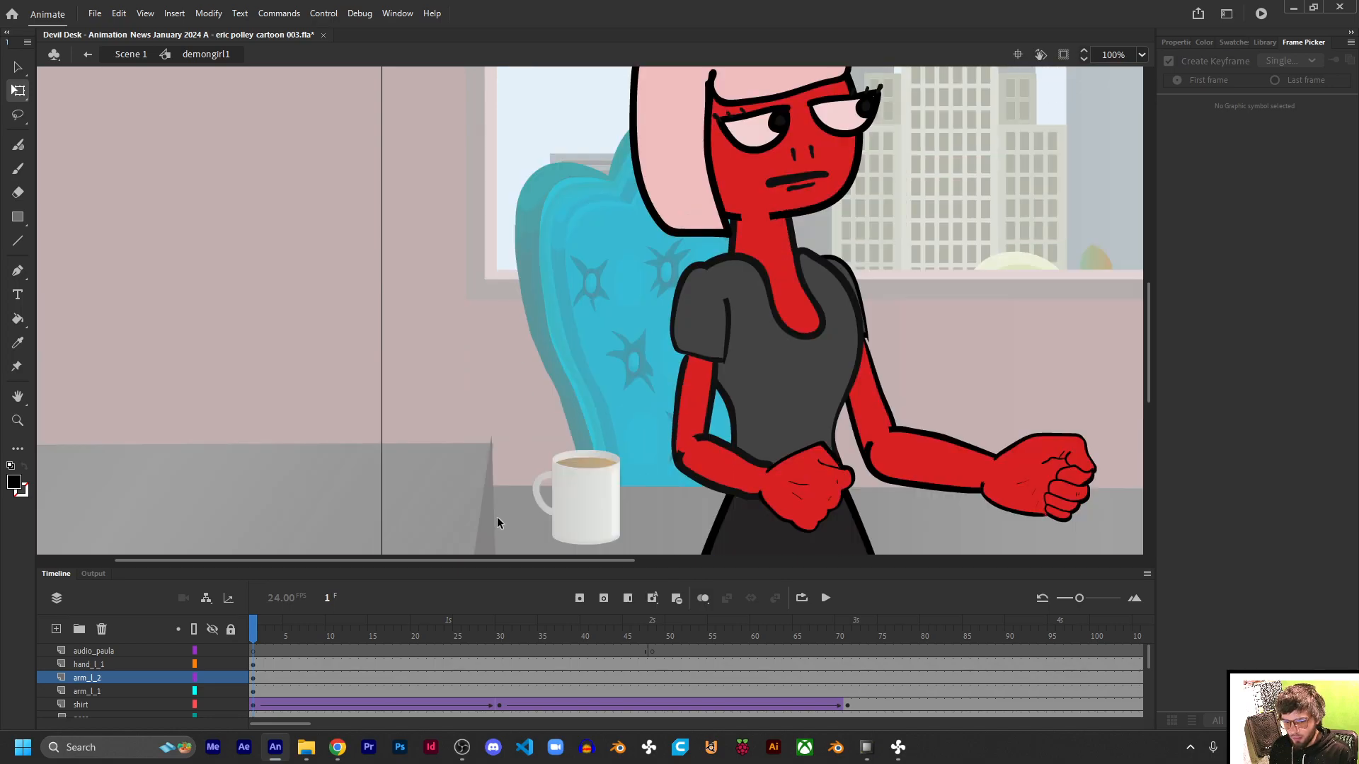
{"action": "key", "text": "ctrl+s"}
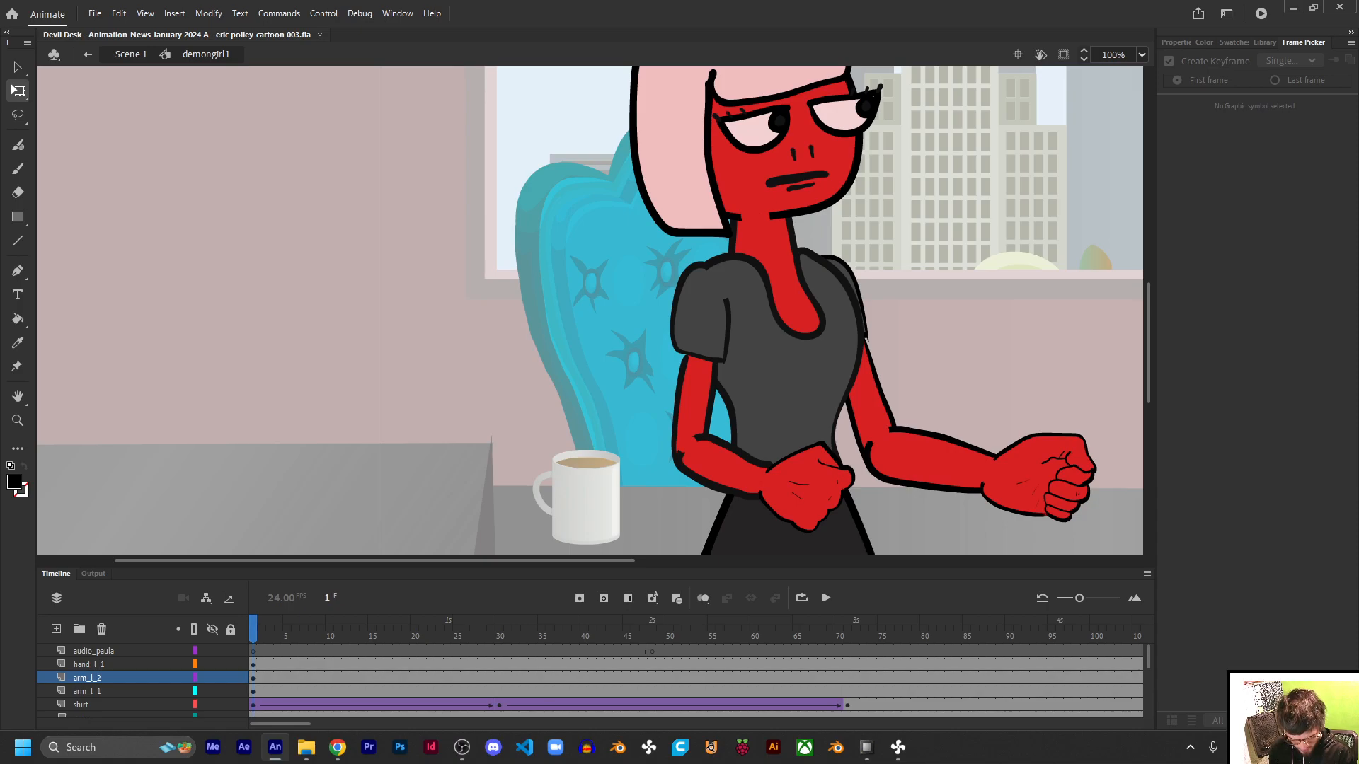
Step: Clear the keyframes at frame 2 on layers hand_r and arm_r_2, and return to frame 1
{"action": "left_click_drag", "start_coordinate": [262, 634], "coordinate": [233, 647]}
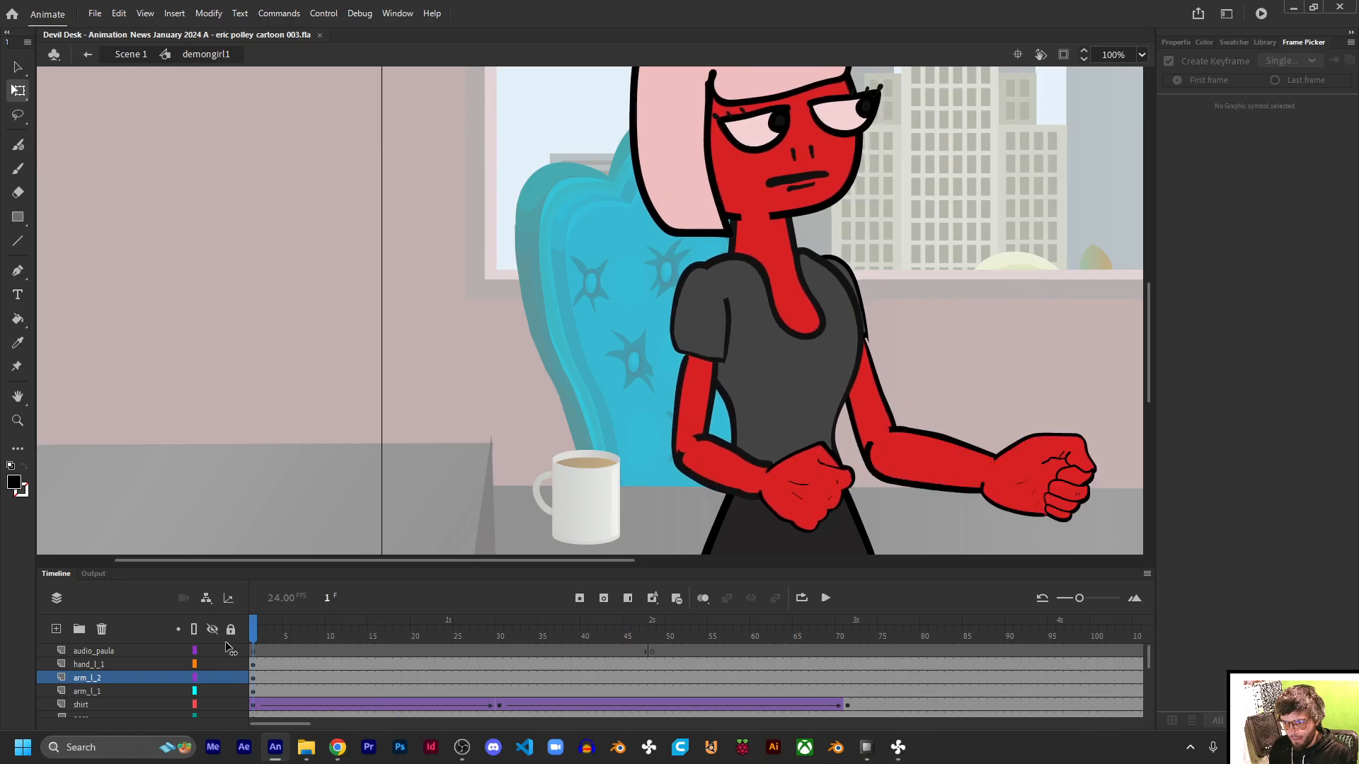
{"action": "scroll", "coordinate": [558, 665], "scroll_direction": "down", "scroll_amount": 5}
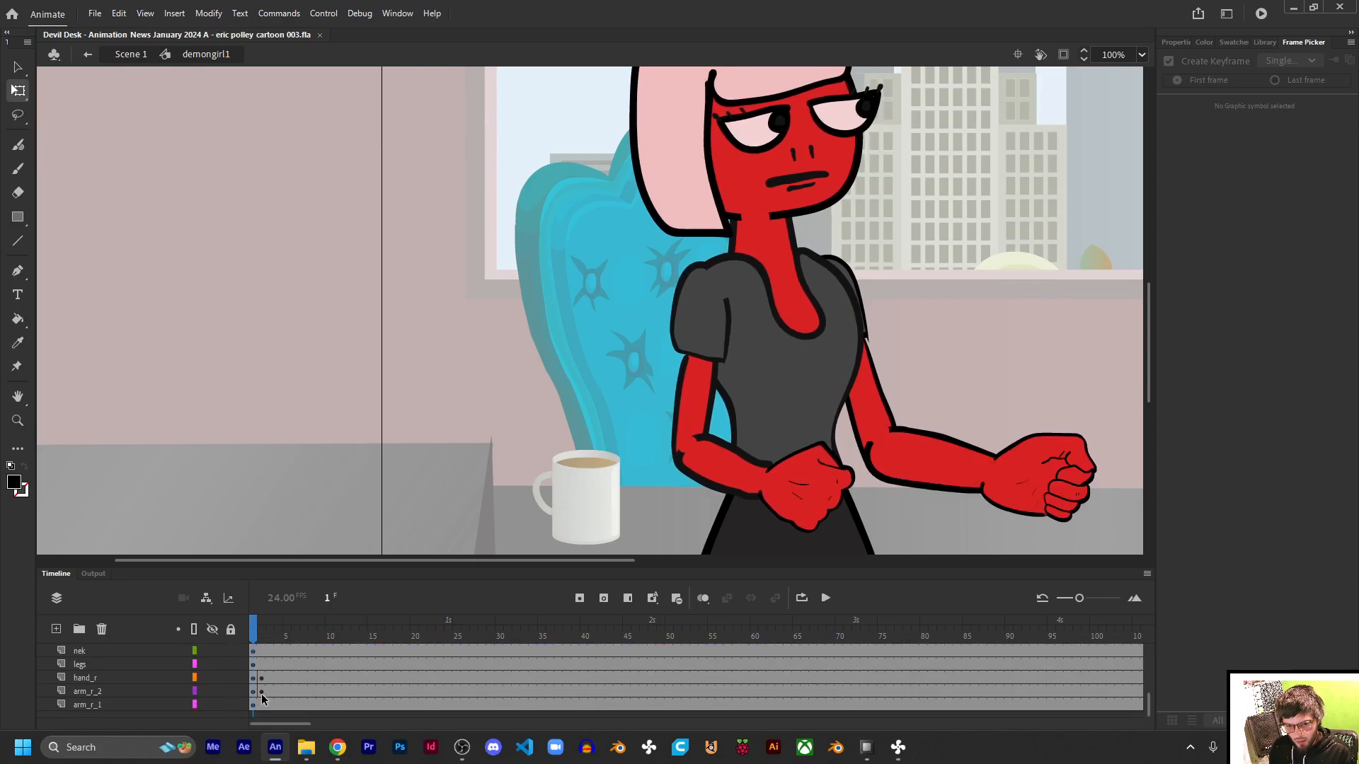
{"action": "left_click_drag", "start_coordinate": [260, 639], "coordinate": [252, 640]}
{"action": "left_click", "coordinate": [262, 693]}
{"action": "left_click", "coordinate": [263, 694]}
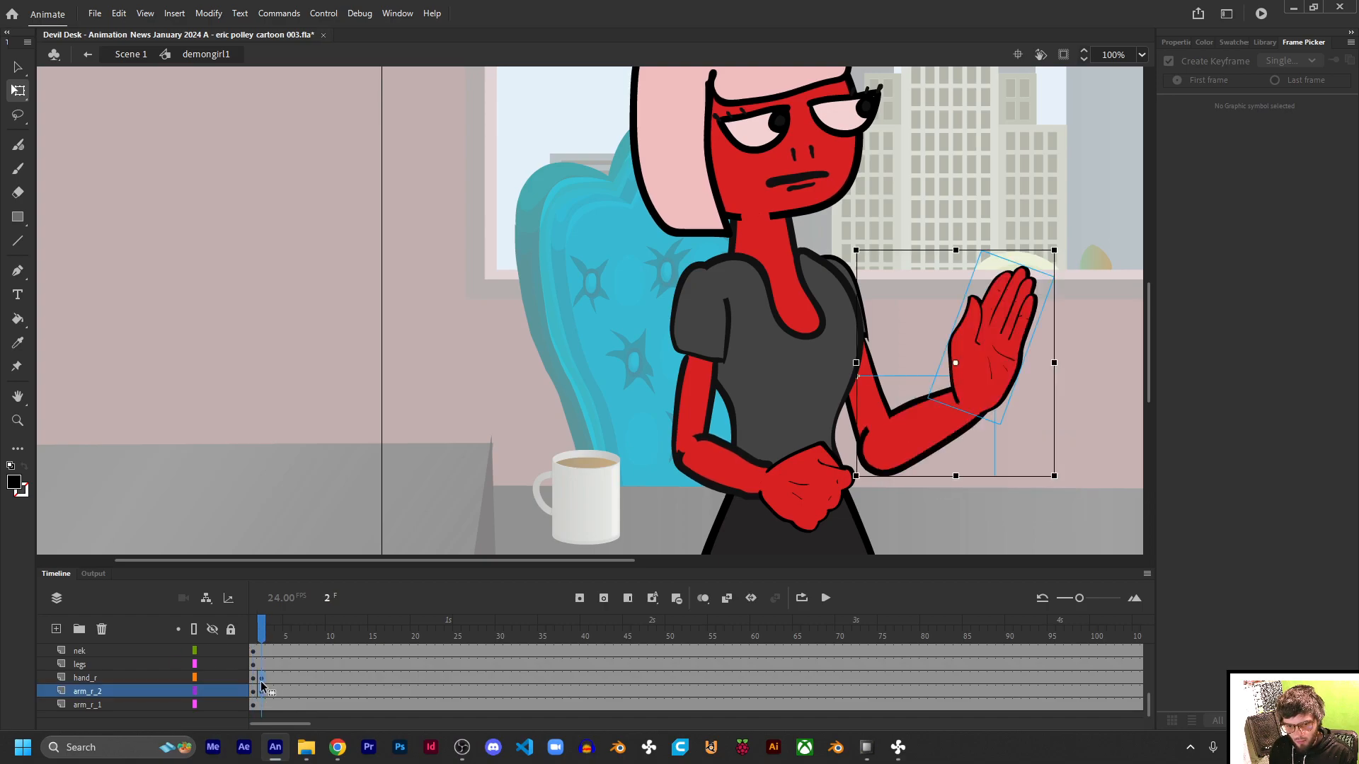
{"action": "right_click", "coordinate": [264, 694]}
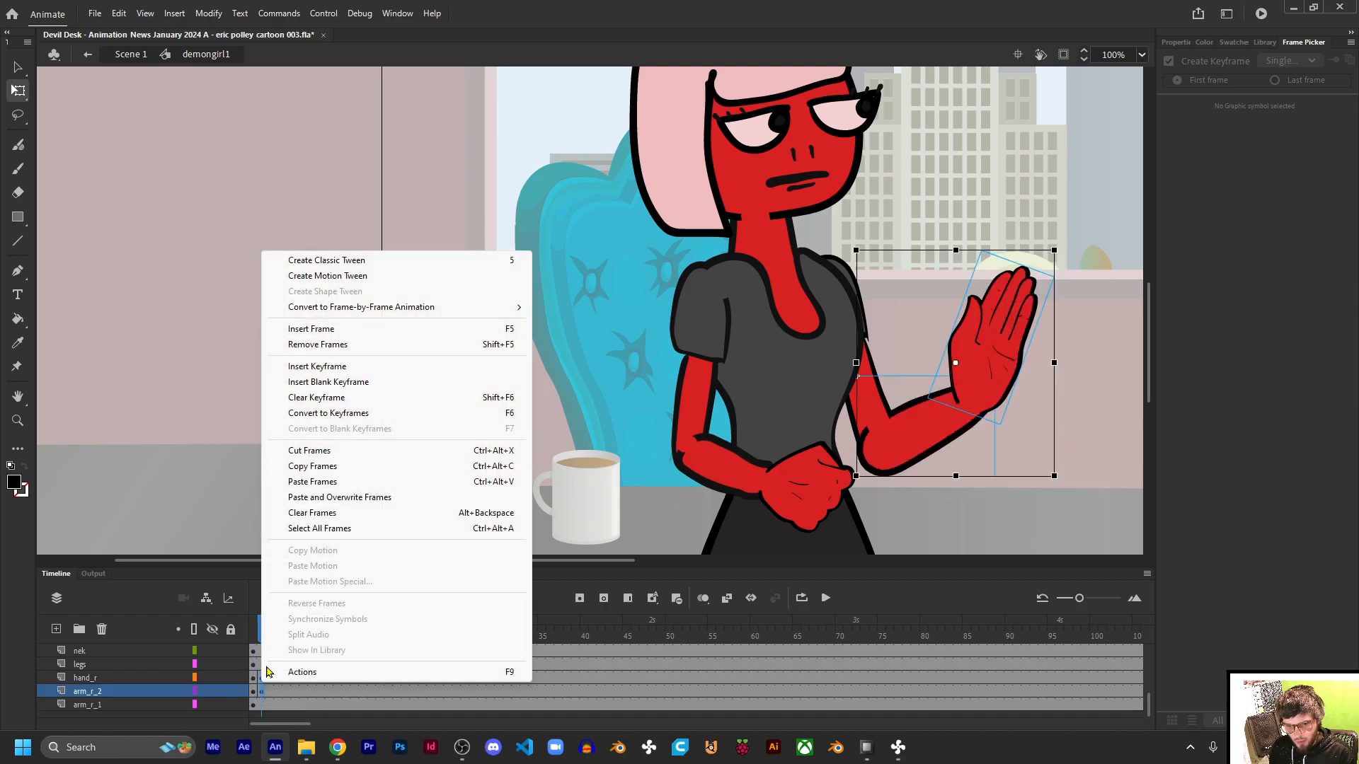
{"action": "left_click", "coordinate": [323, 399]}
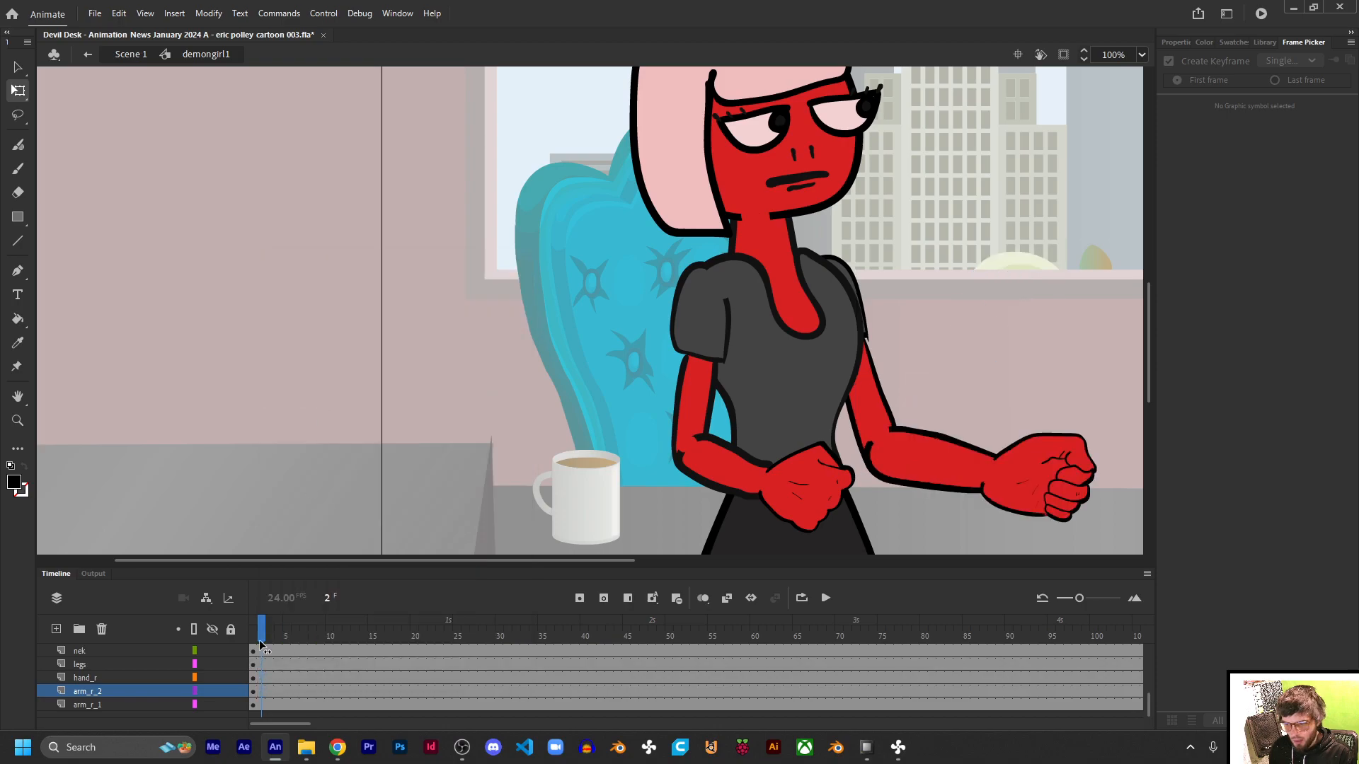
{"action": "mouse_move", "coordinate": [262, 637]}
{"action": "left_mouse_down"}
{"action": "mouse_move", "coordinate": [379, 637]}
{"action": "mouse_move", "coordinate": [243, 632]}
{"action": "left_mouse_up"}
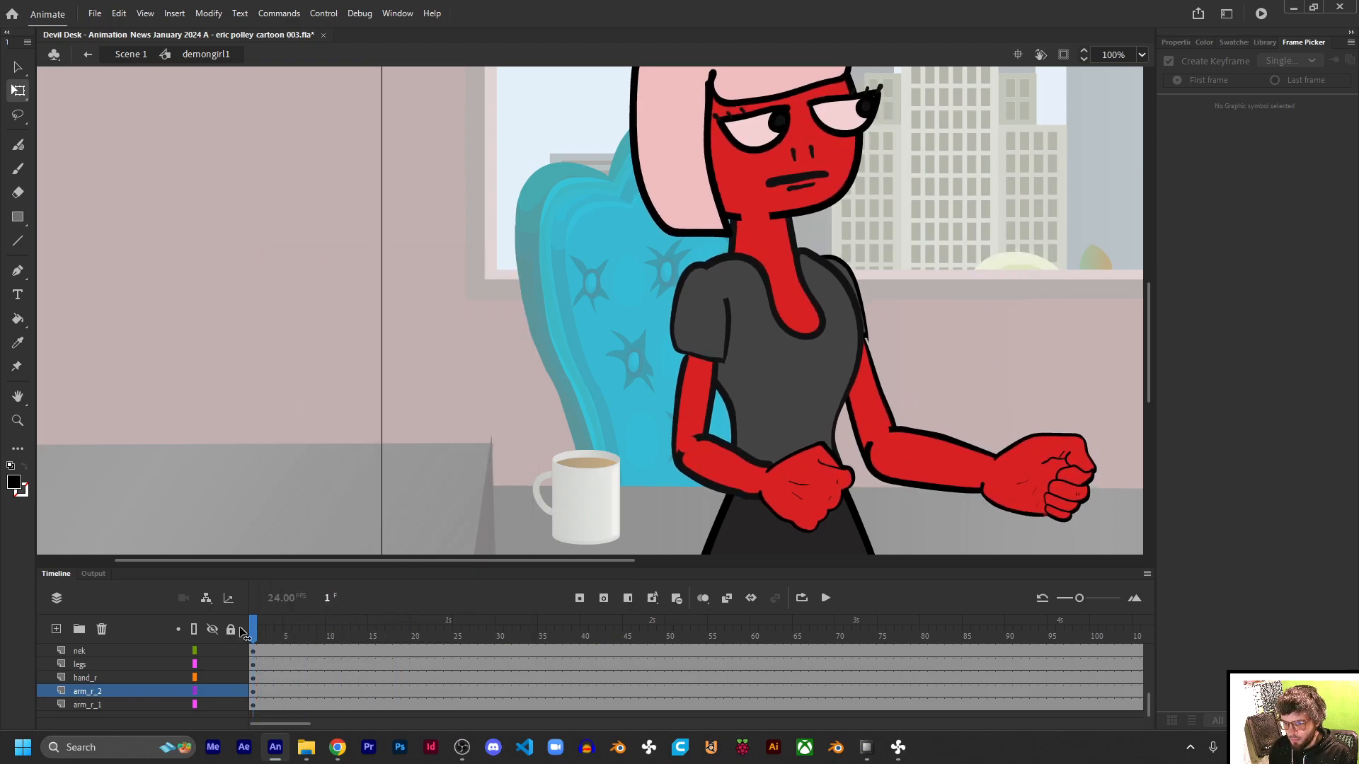
Step: Rotate the arm_r_1 upper arm in toward the torso and the arm_l_1 upper arm slightly away from it at frame 1
{"action": "left_click", "coordinate": [932, 469]}
{"action": "left_click", "coordinate": [870, 453]}
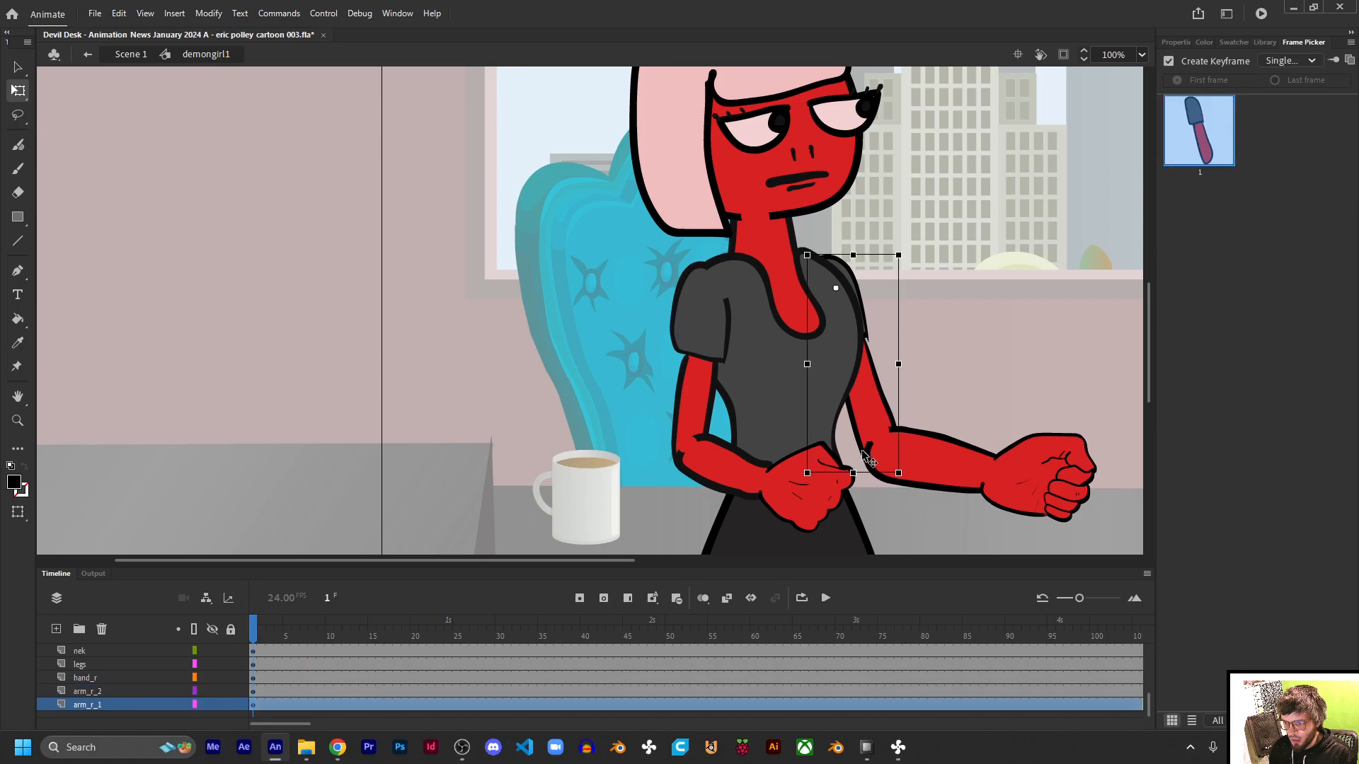
{"action": "left_click_drag", "start_coordinate": [805, 479], "coordinate": [778, 484]}
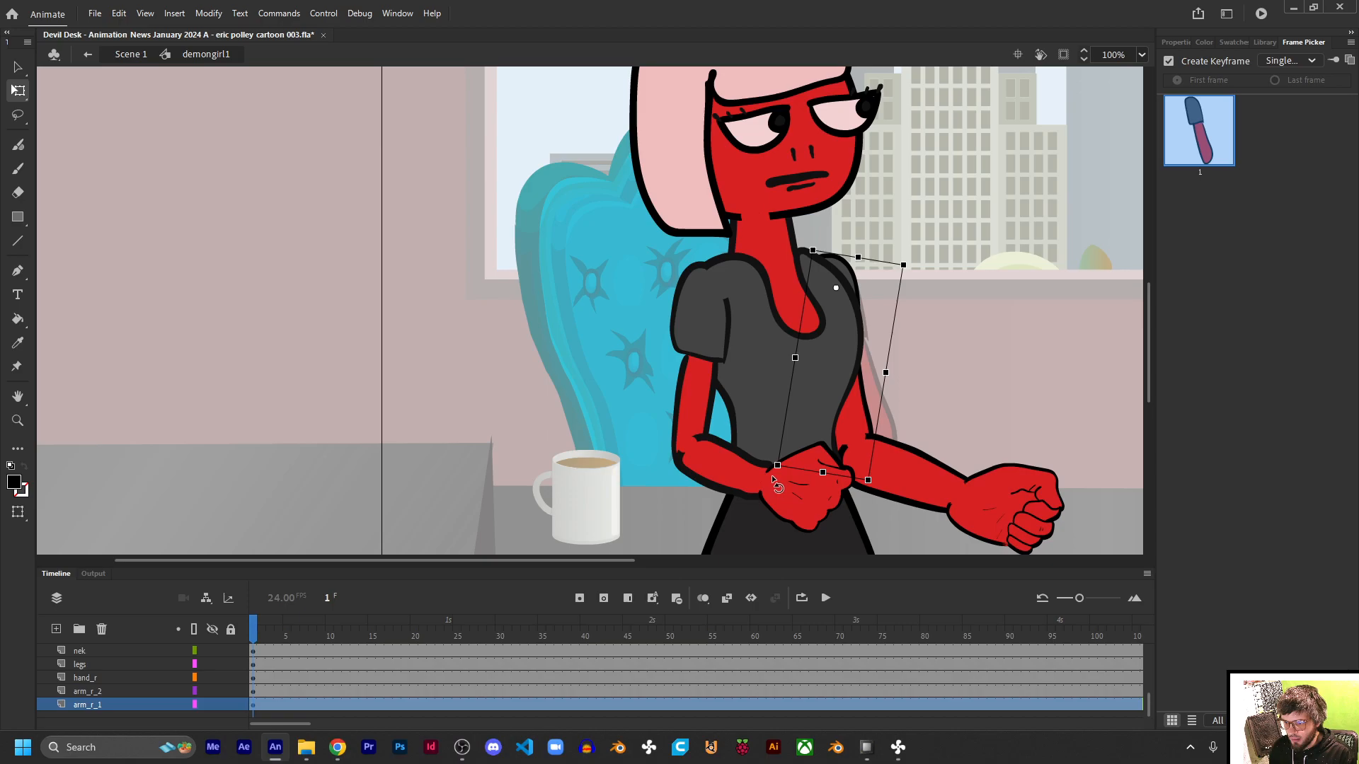
{"action": "left_click", "coordinate": [927, 487]}
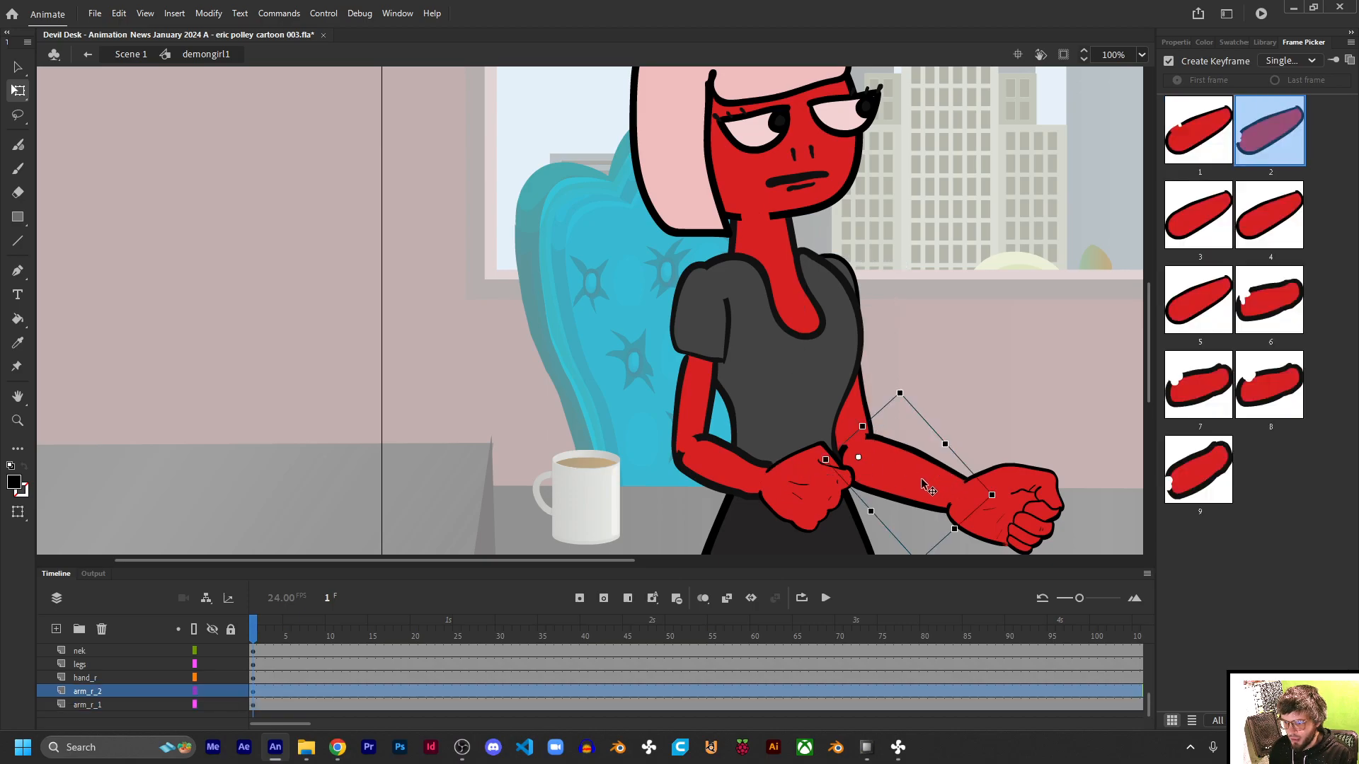
{"action": "left_click", "coordinate": [712, 358]}
{"action": "left_click_drag", "start_coordinate": [666, 483], "coordinate": [647, 481]}
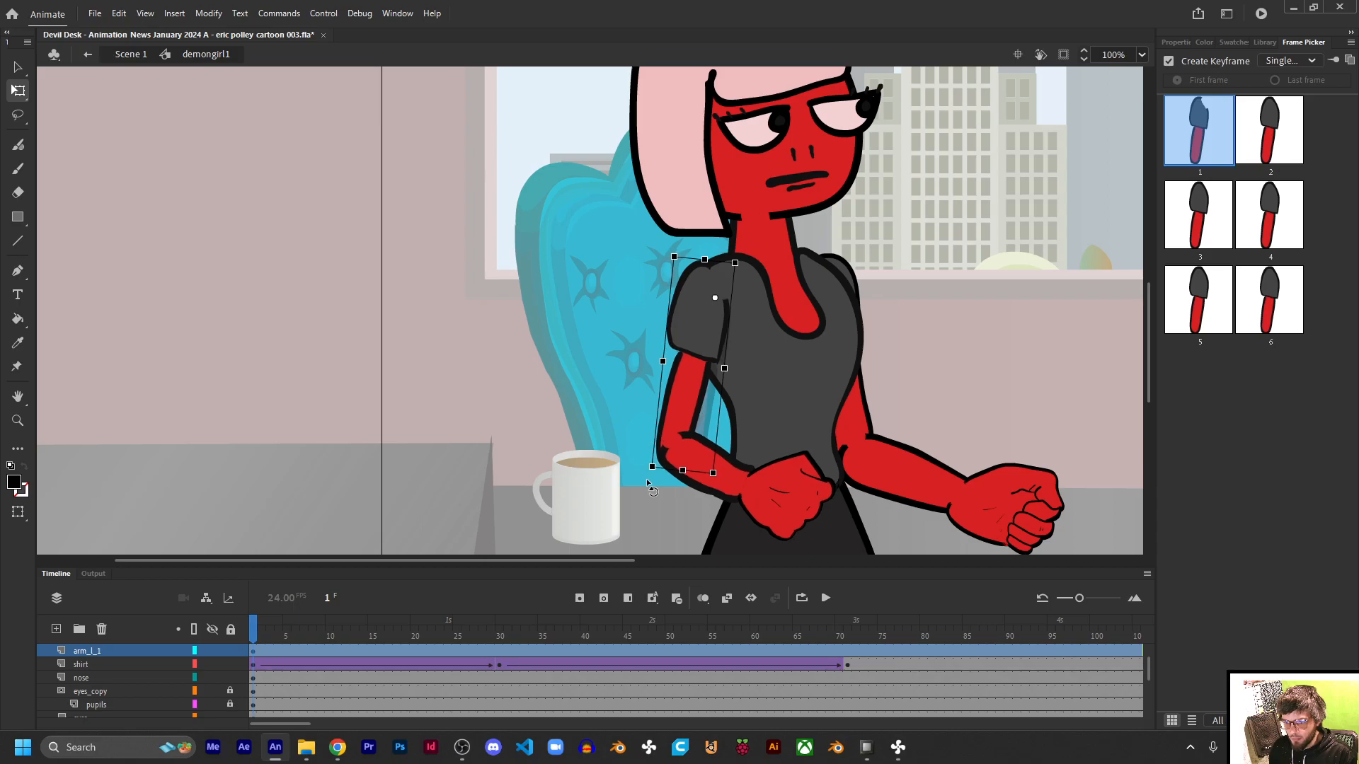
Step: Adjust the arm_l_2 forearm's transformation point at the elbow and rotate the forearm slightly downward
{"action": "left_click", "coordinate": [731, 499]}
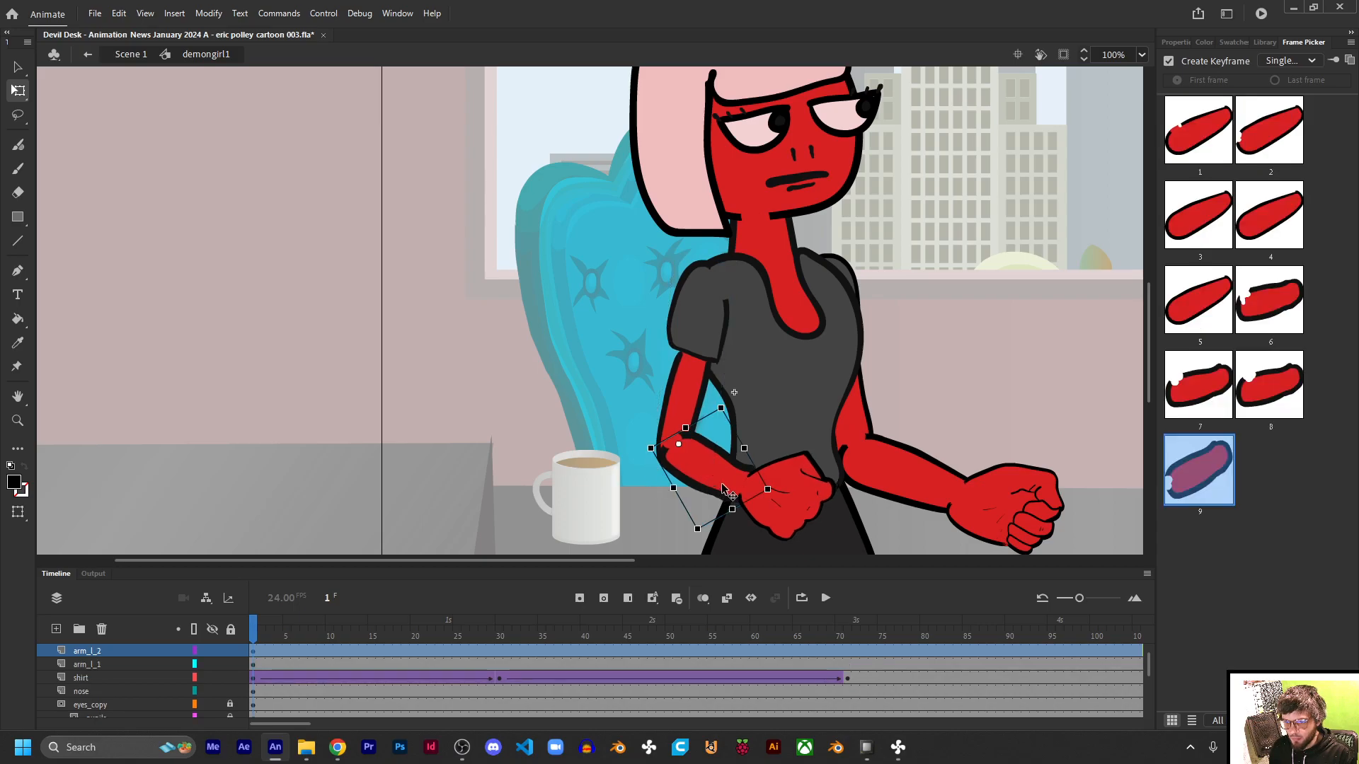
{"action": "scroll", "coordinate": [680, 481], "scroll_direction": "up", "scroll_amount": 4}
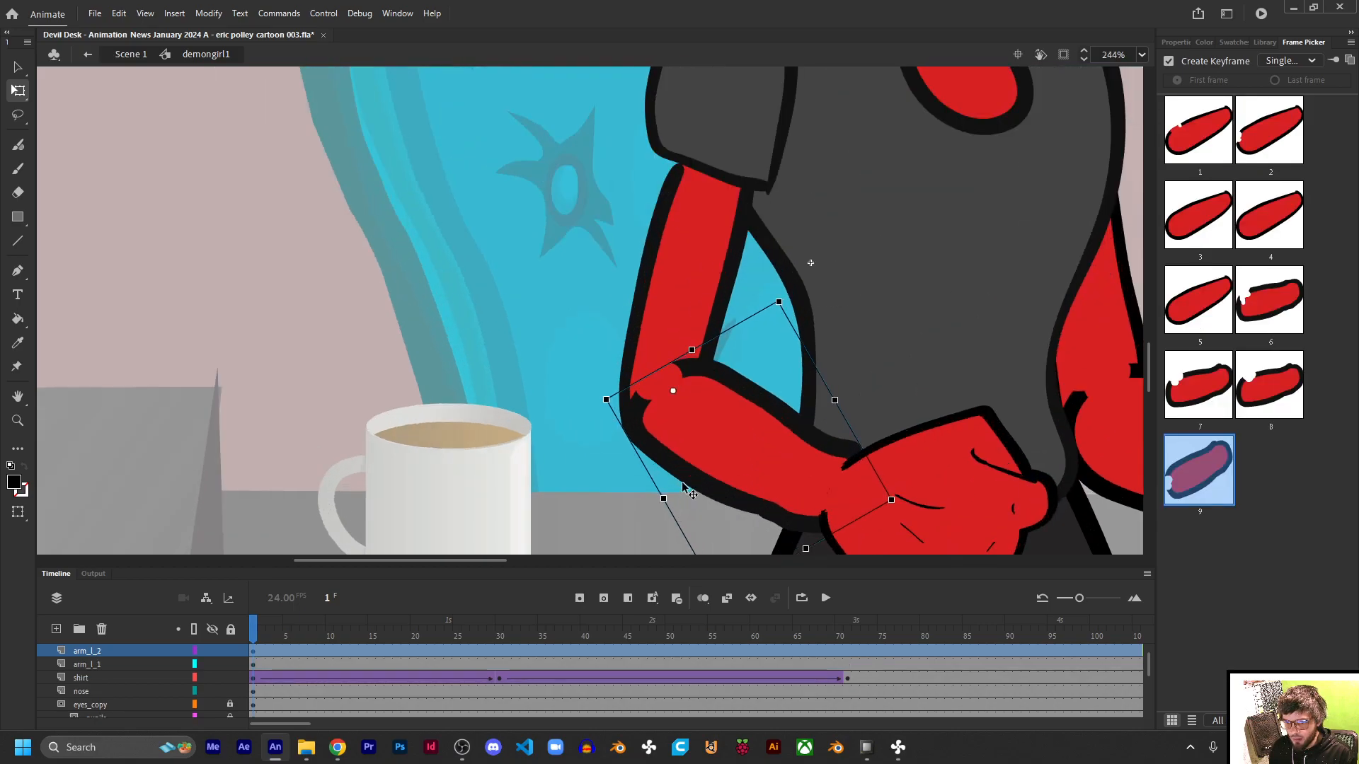
{"action": "left_click_drag", "start_coordinate": [673, 391], "coordinate": [659, 401]}
{"action": "scroll", "coordinate": [783, 497], "scroll_direction": "down", "scroll_amount": 4}
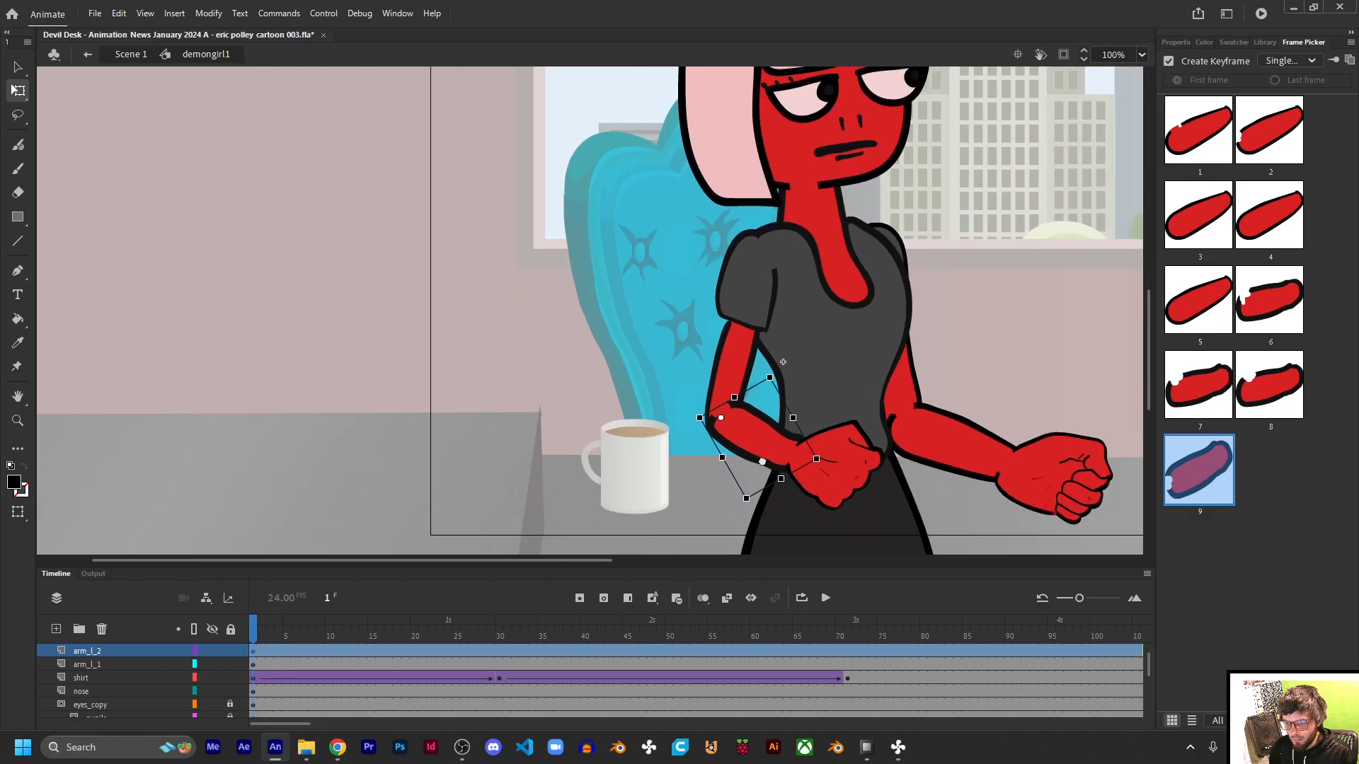
{"action": "mouse_move", "coordinate": [737, 507]}
{"action": "left_mouse_down"}
{"action": "mouse_move", "coordinate": [779, 473]}
{"action": "mouse_move", "coordinate": [743, 518]}
{"action": "left_mouse_up"}
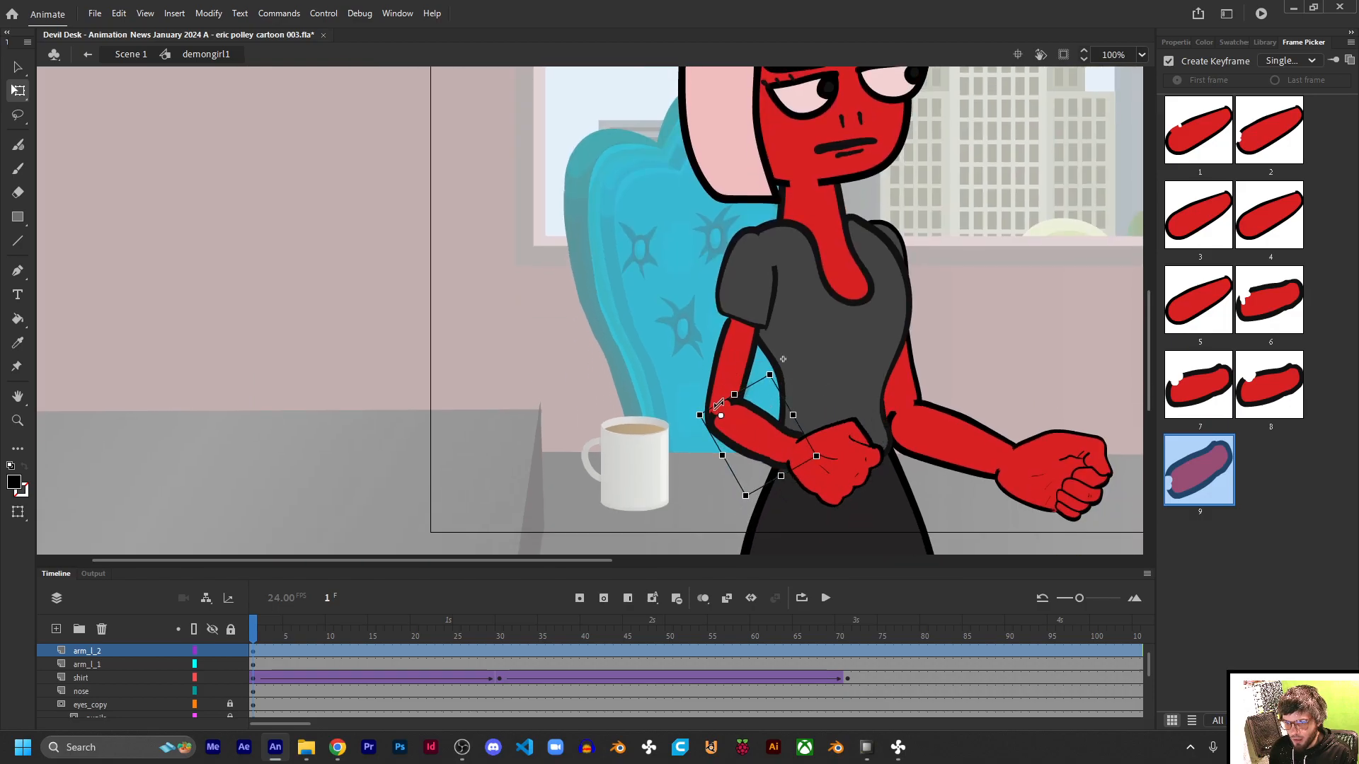
{"action": "scroll", "coordinate": [720, 426], "scroll_direction": "up", "scroll_amount": 4}
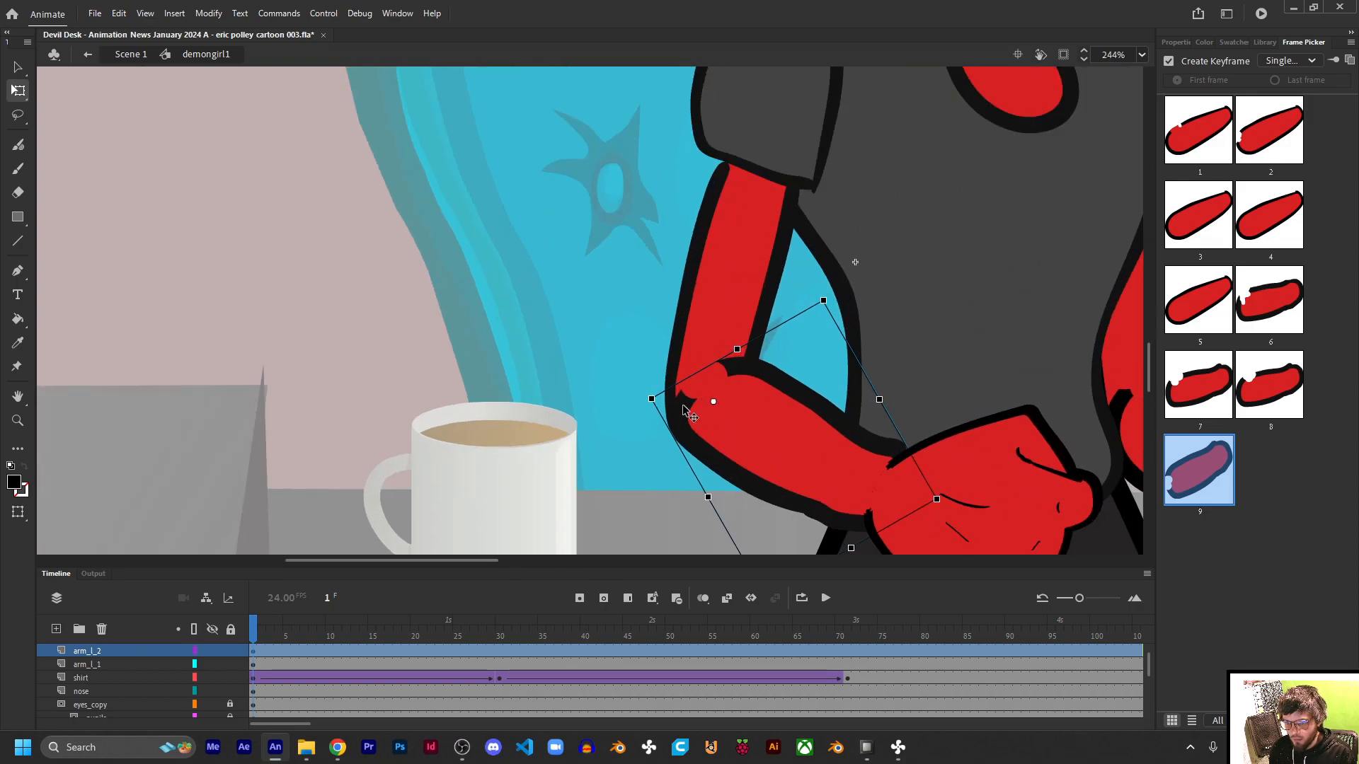
{"action": "left_click_drag", "start_coordinate": [649, 405], "coordinate": [714, 395]}
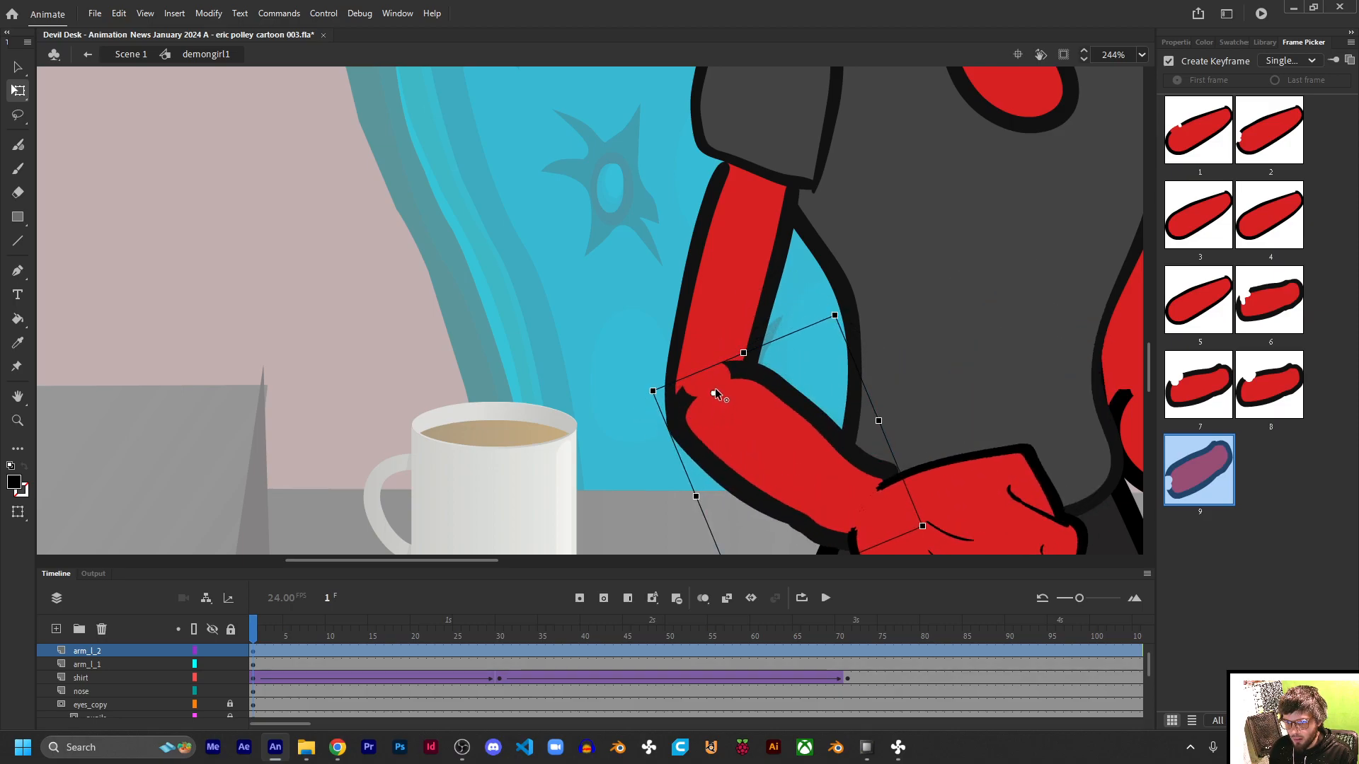
Step: Fine-tune the arm_l_2 forearm's transformation point inside the elbow, then try an upward rotation and undo it
{"action": "left_click", "coordinate": [648, 391]}
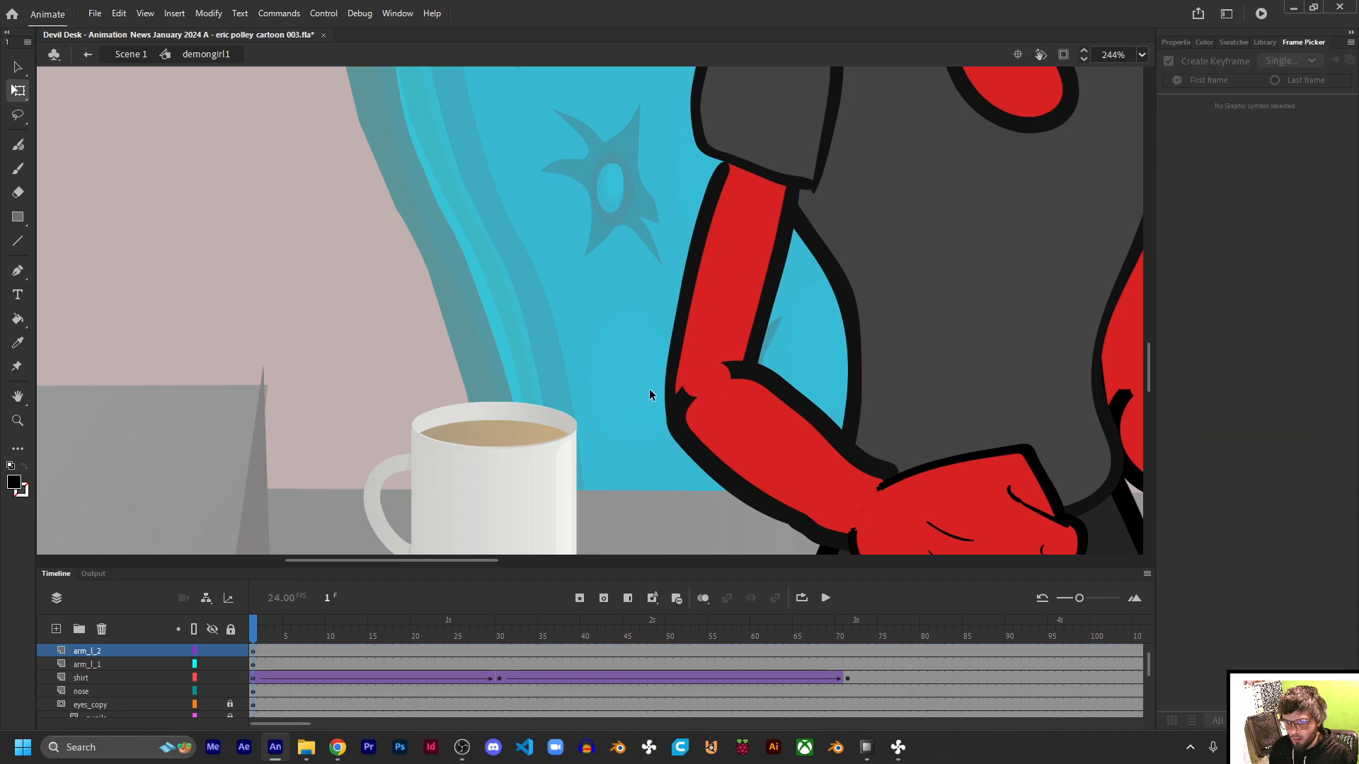
{"action": "left_click", "coordinate": [731, 405]}
{"action": "left_click_drag", "start_coordinate": [648, 392], "coordinate": [715, 393]}
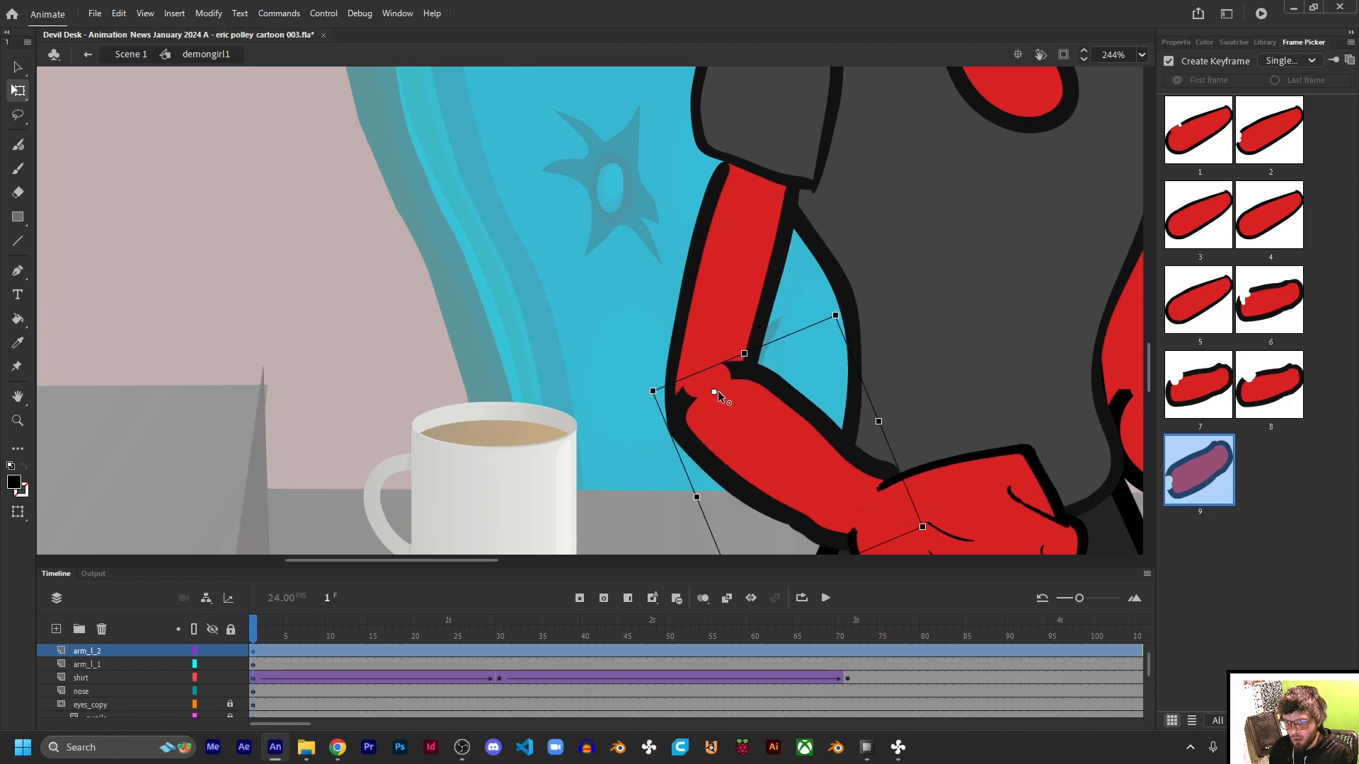
{"action": "left_click", "coordinate": [652, 394]}
{"action": "left_click", "coordinate": [707, 437]}
{"action": "left_click_drag", "start_coordinate": [648, 394], "coordinate": [658, 427]}
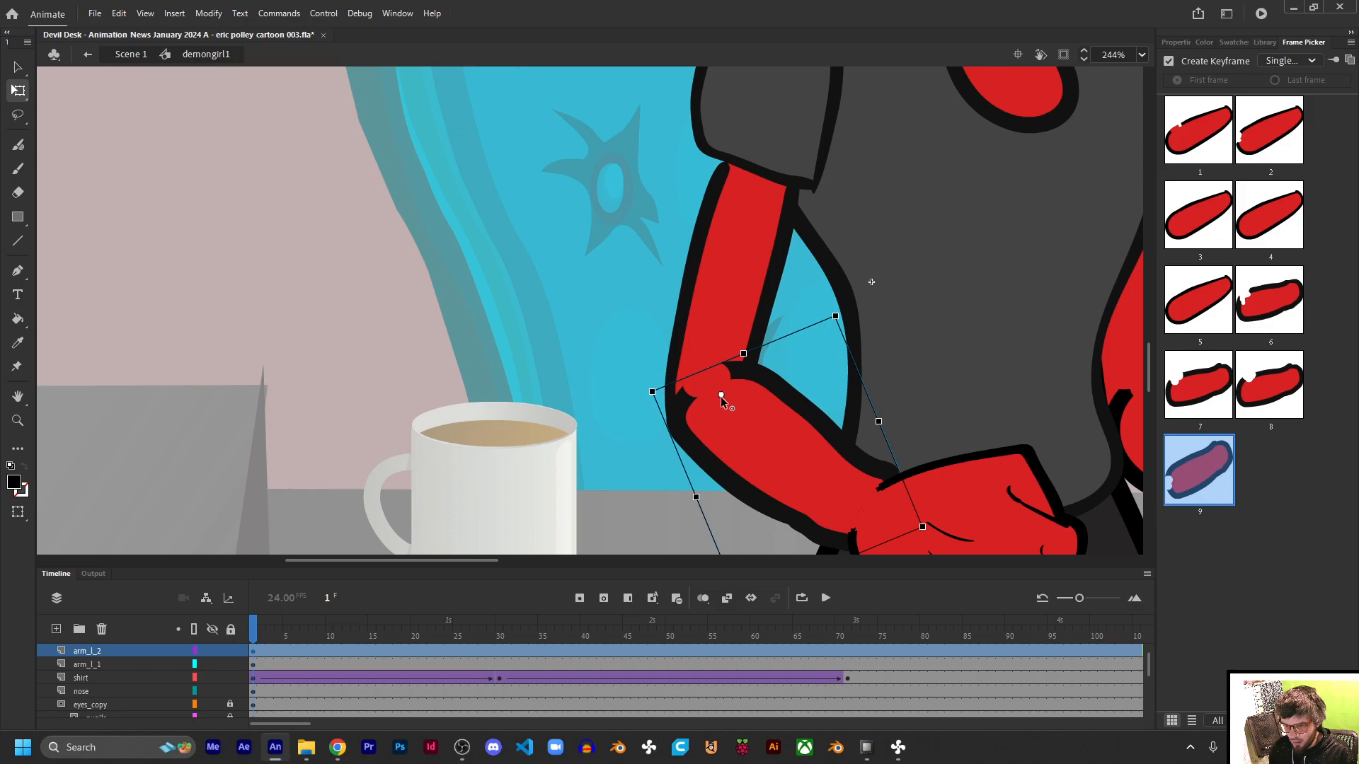
{"action": "left_click_drag", "start_coordinate": [720, 396], "coordinate": [659, 425]}
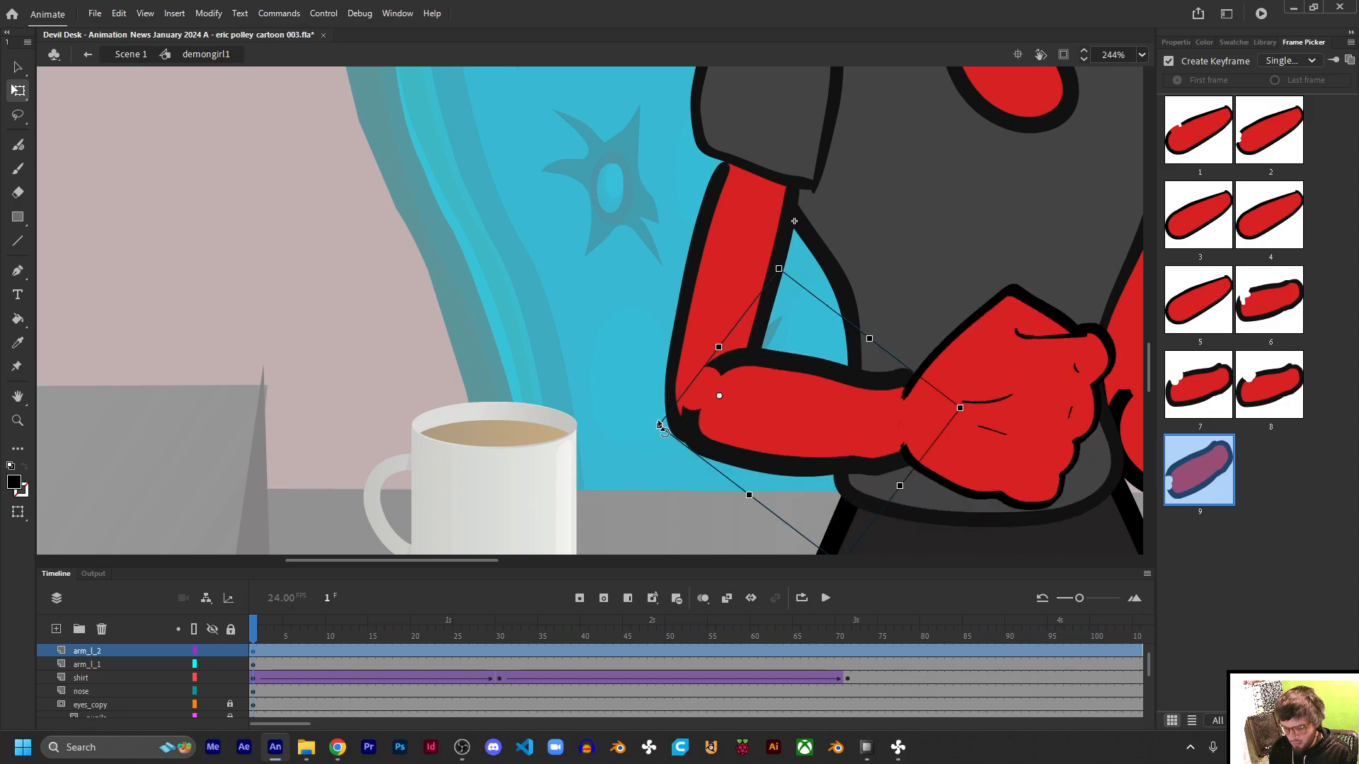
{"action": "key", "text": "ctrl+z"}
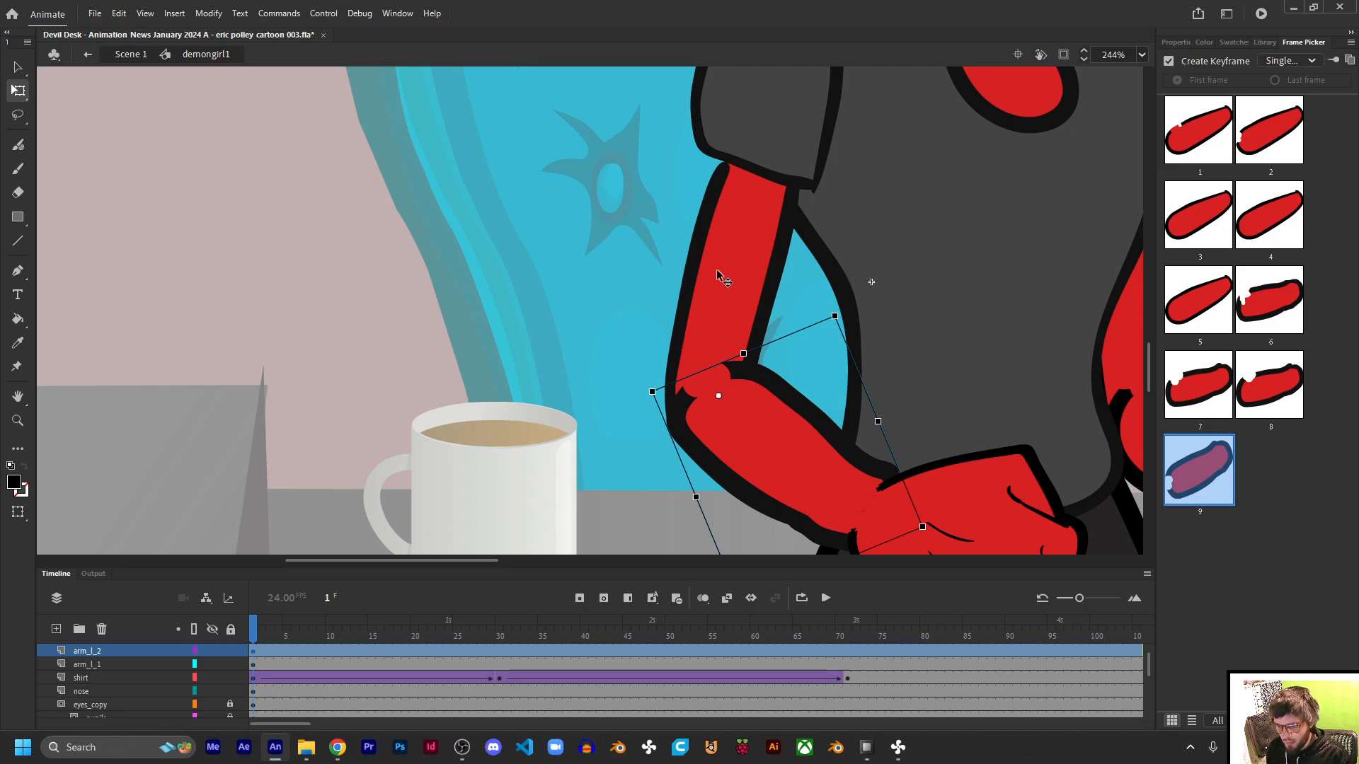
Step: Rotate the arm_r_2 forearm upward about the elbow at frame 1 so the fist rises to chest level
{"action": "scroll", "coordinate": [753, 344], "scroll_direction": "down", "scroll_amount": 3}
{"action": "left_click_drag", "start_coordinate": [537, 307], "coordinate": [337, 288]}
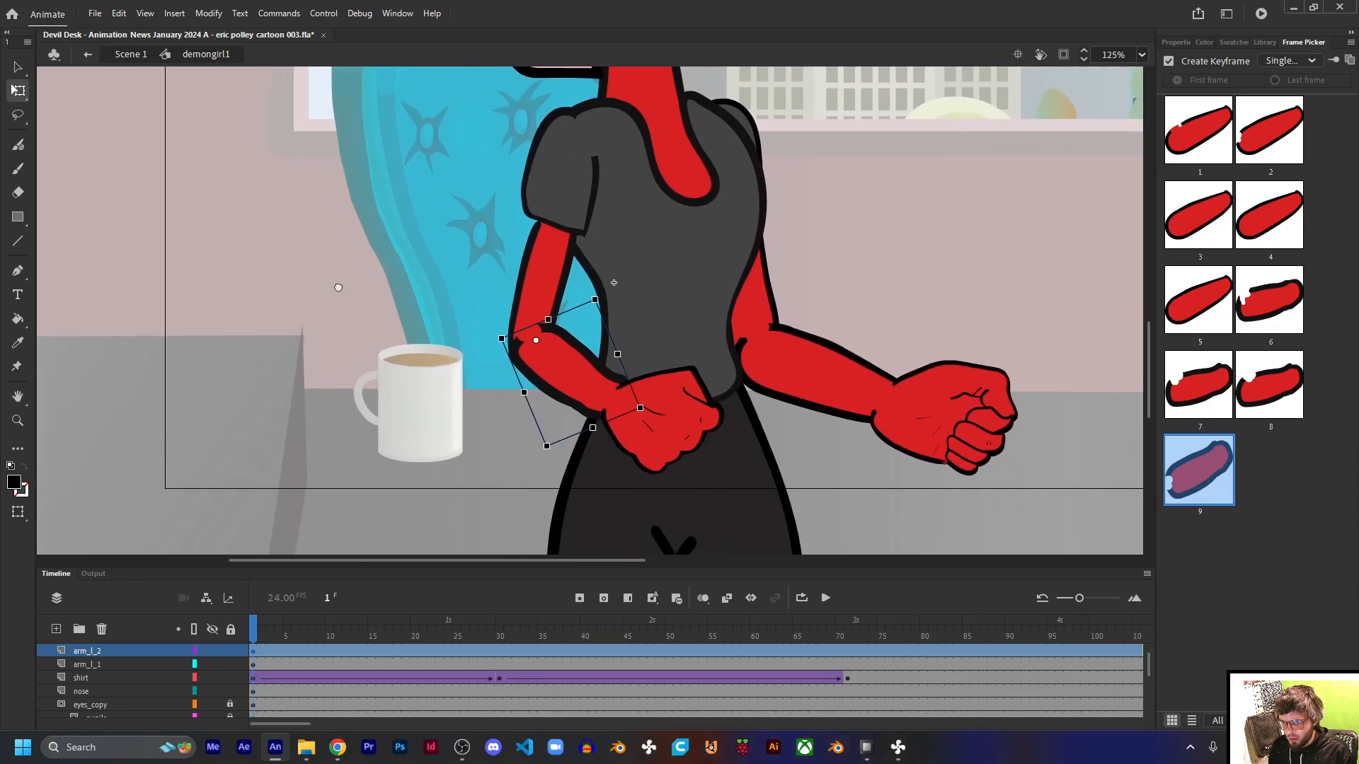
{"action": "left_click", "coordinate": [801, 379]}
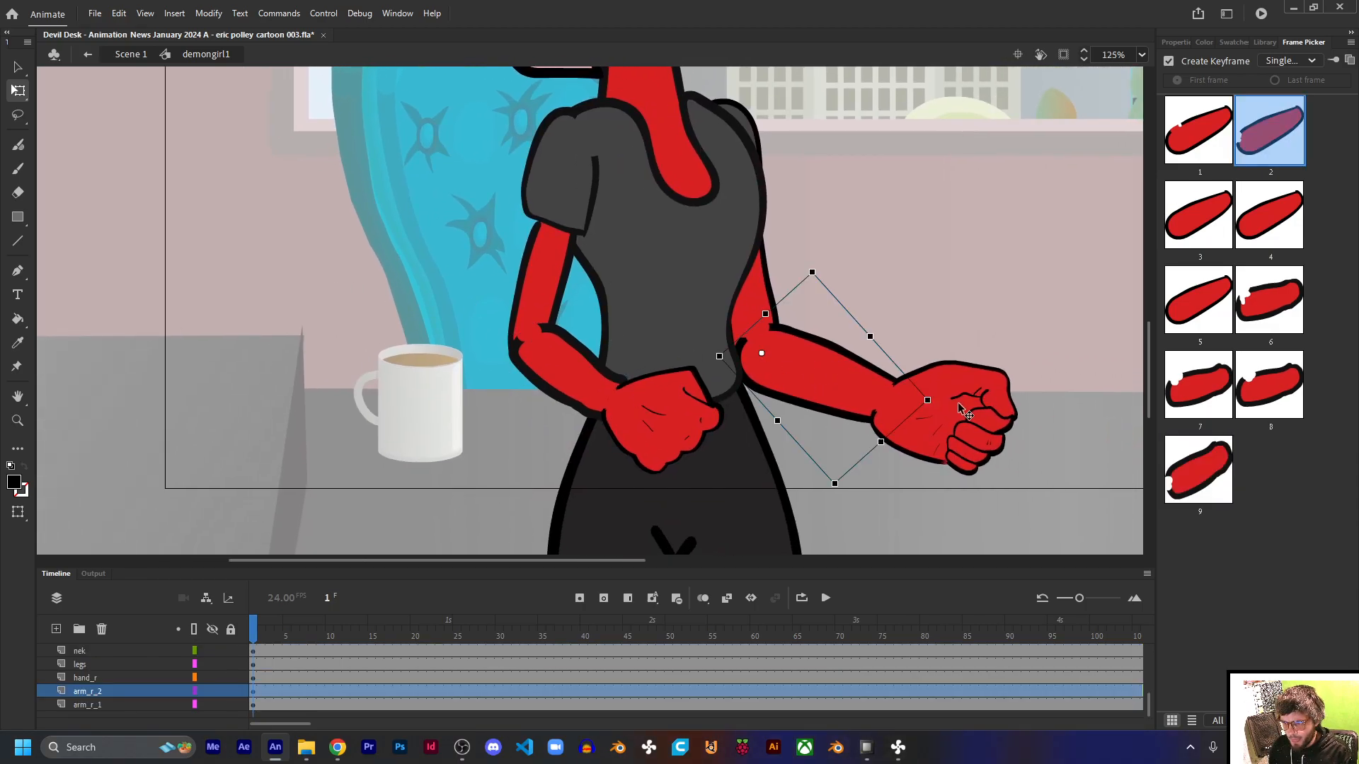
{"action": "left_click_drag", "start_coordinate": [935, 412], "coordinate": [922, 313]}
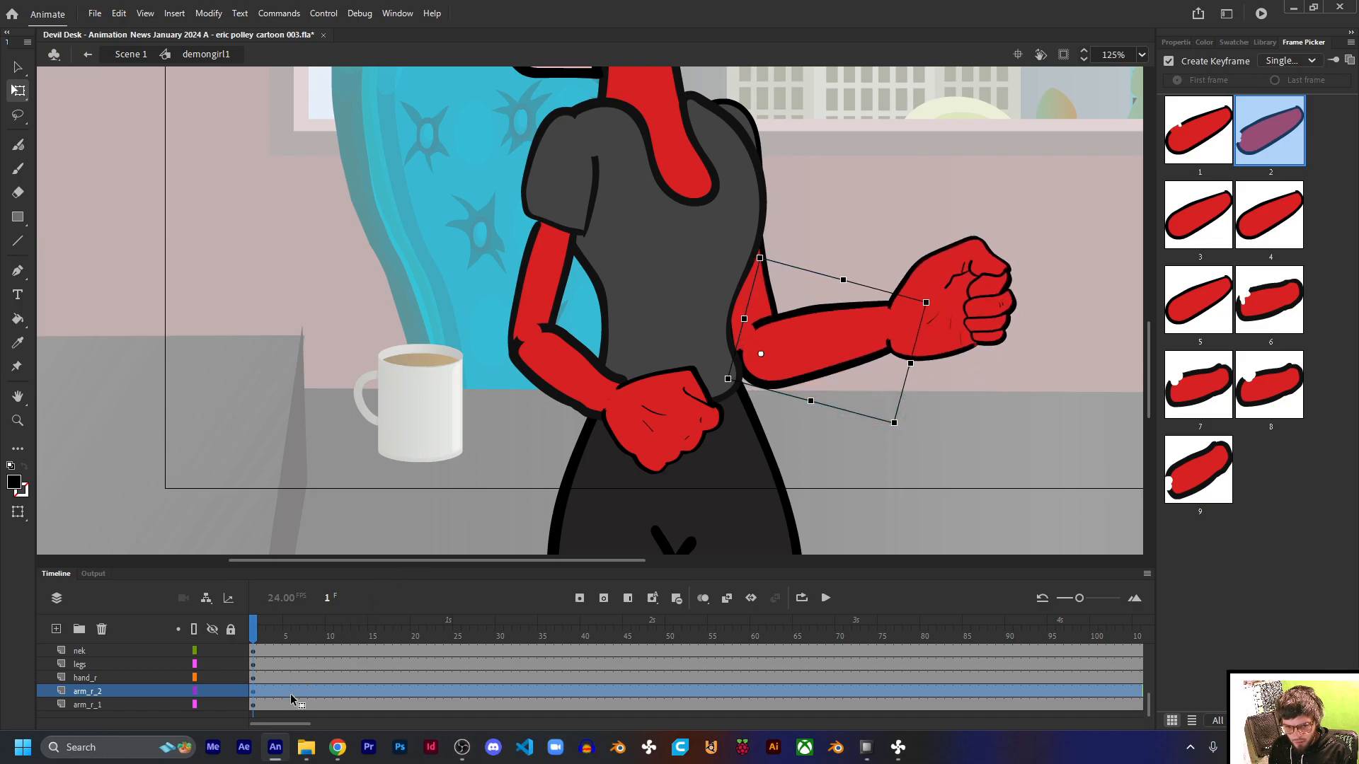
Step: Insert keyframes at frames 9 and 33 on layer arm_r_2 and rotate the forearm downward at frame 33
{"action": "left_click", "coordinate": [380, 691]}
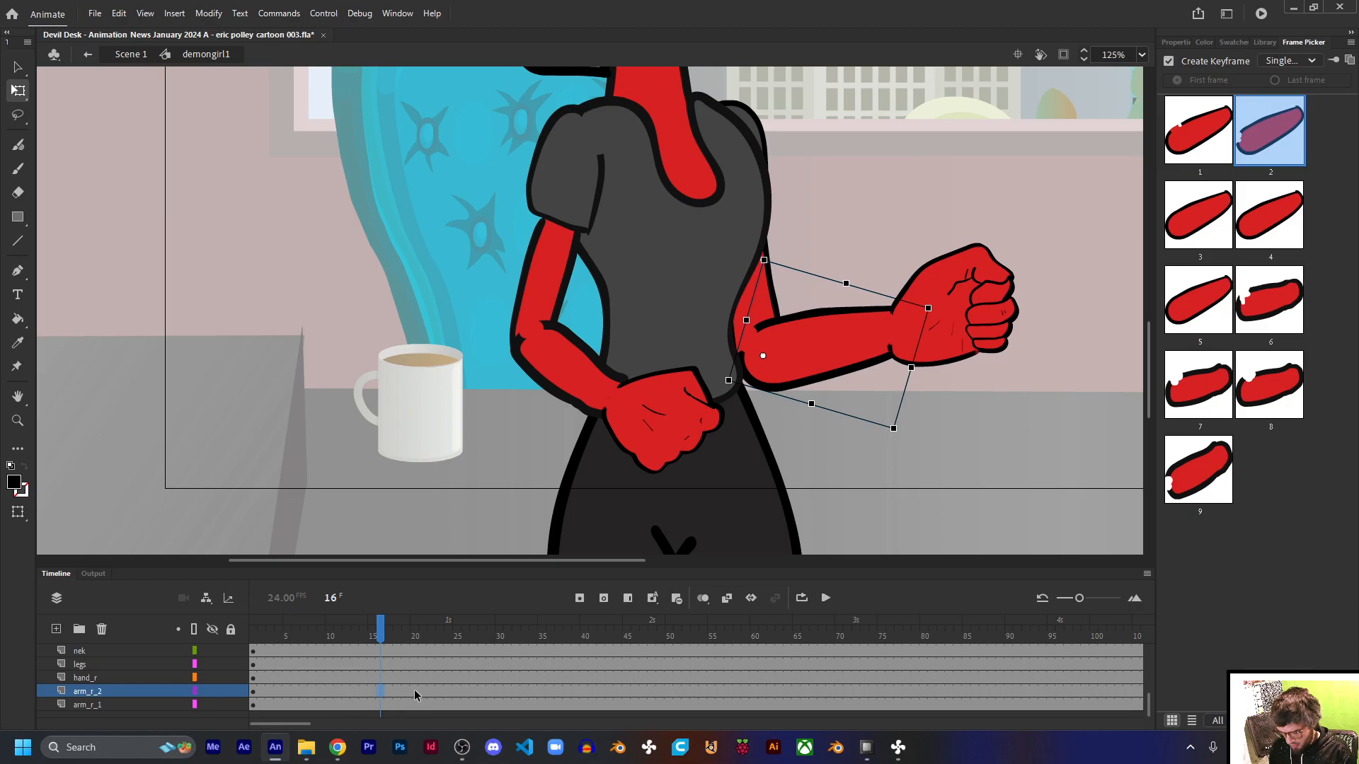
{"action": "left_click", "coordinate": [339, 692]}
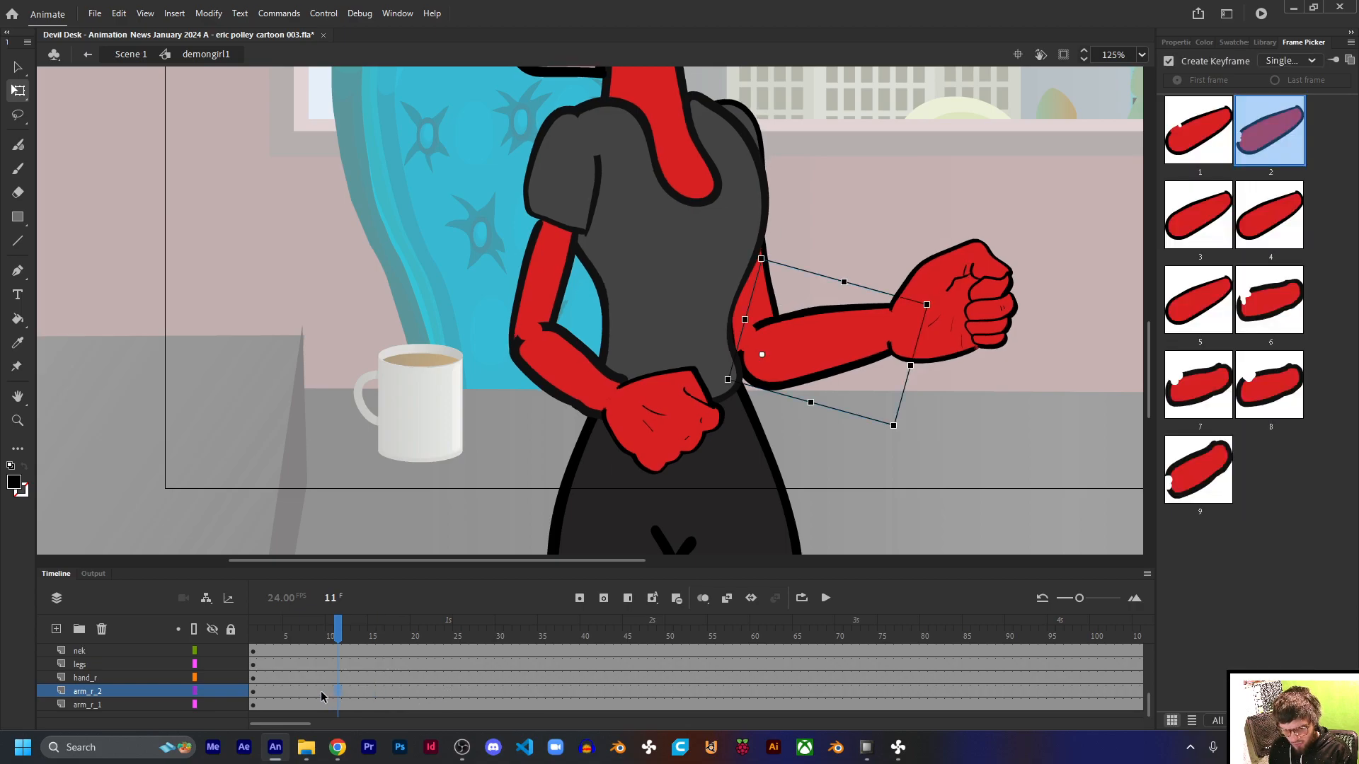
{"action": "left_click", "coordinate": [321, 692]}
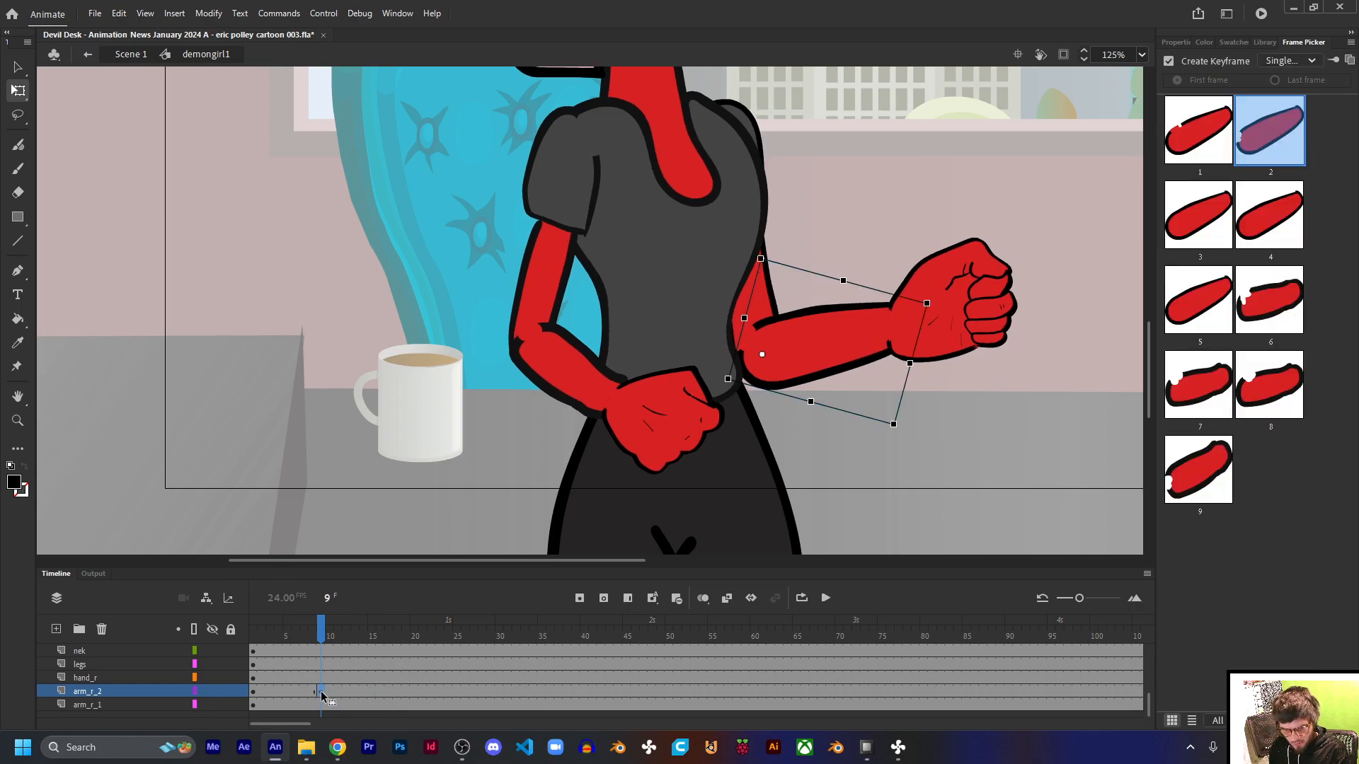
{"action": "left_click", "coordinate": [495, 692]}
{"action": "left_click", "coordinate": [522, 692]}
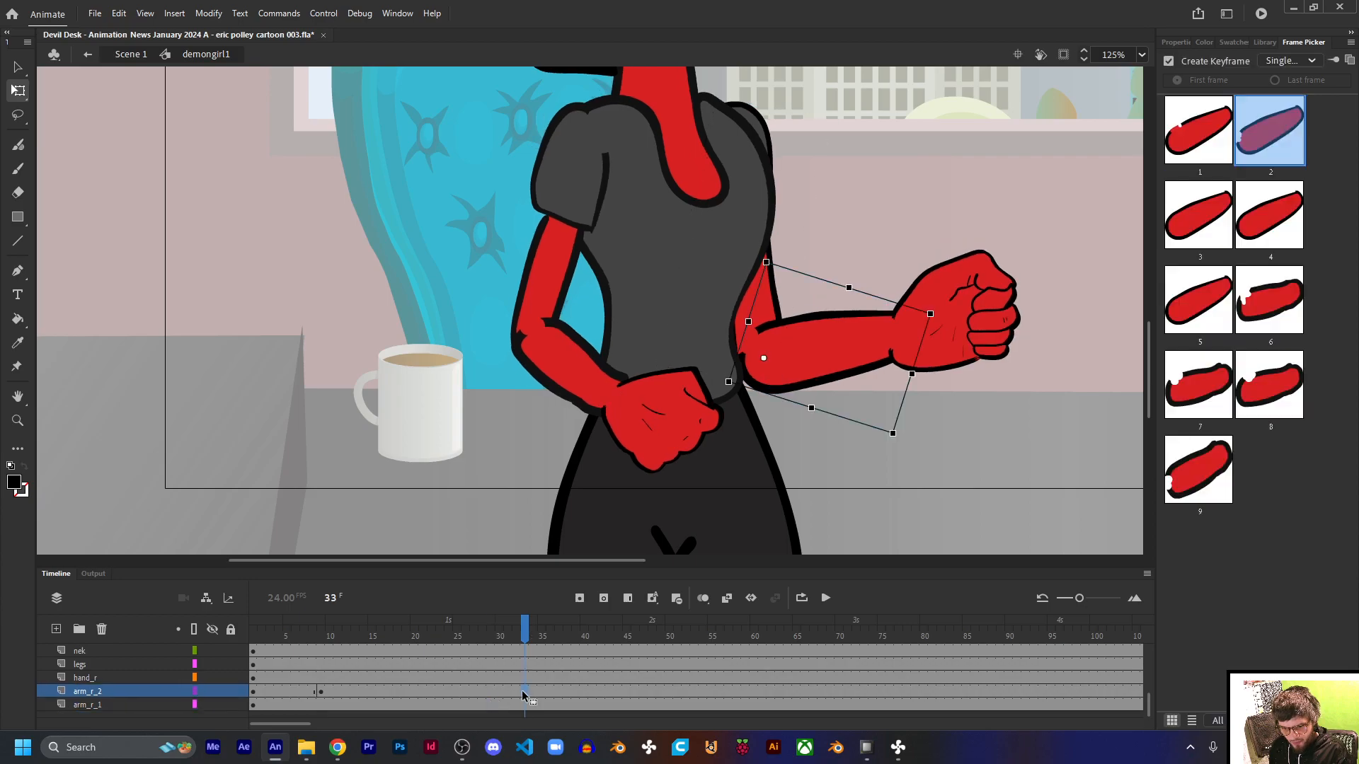
{"action": "key", "text": "F6"}
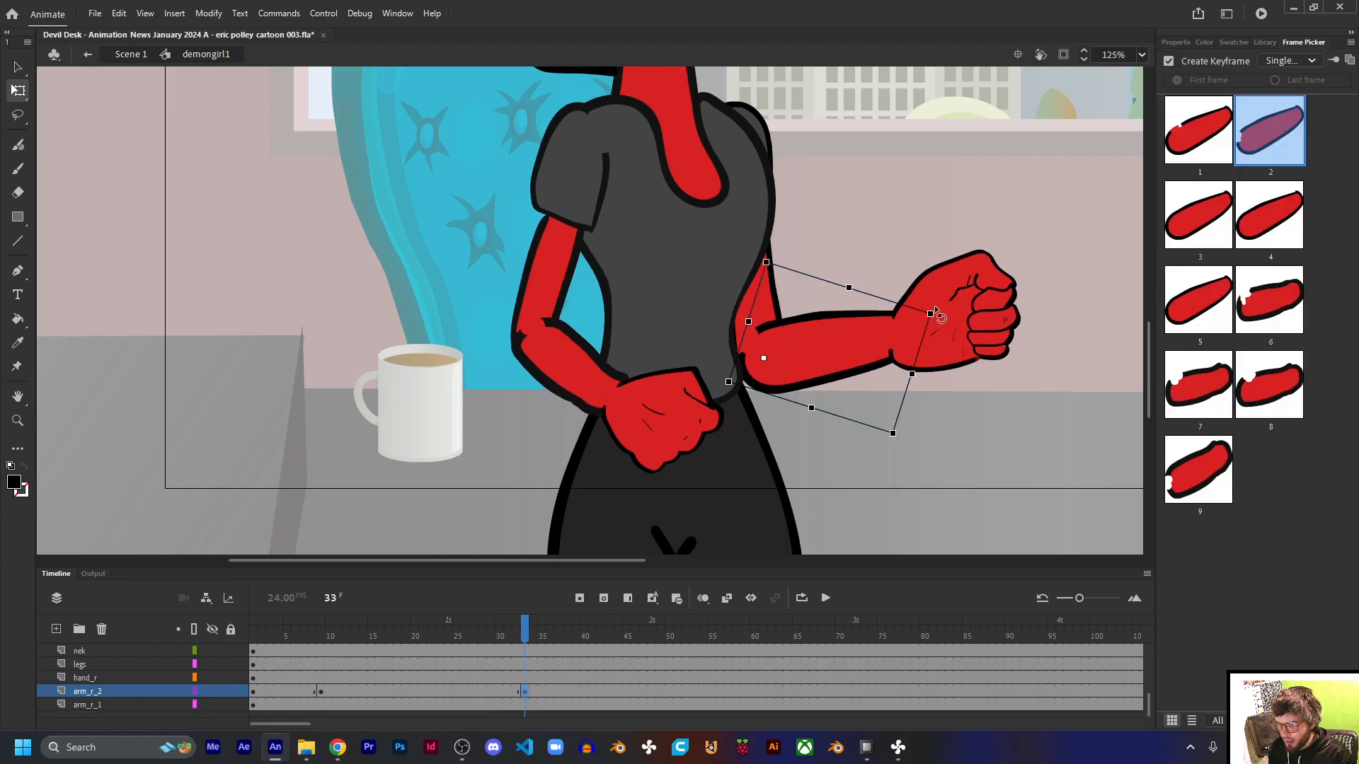
{"action": "left_click_drag", "start_coordinate": [931, 315], "coordinate": [896, 446]}
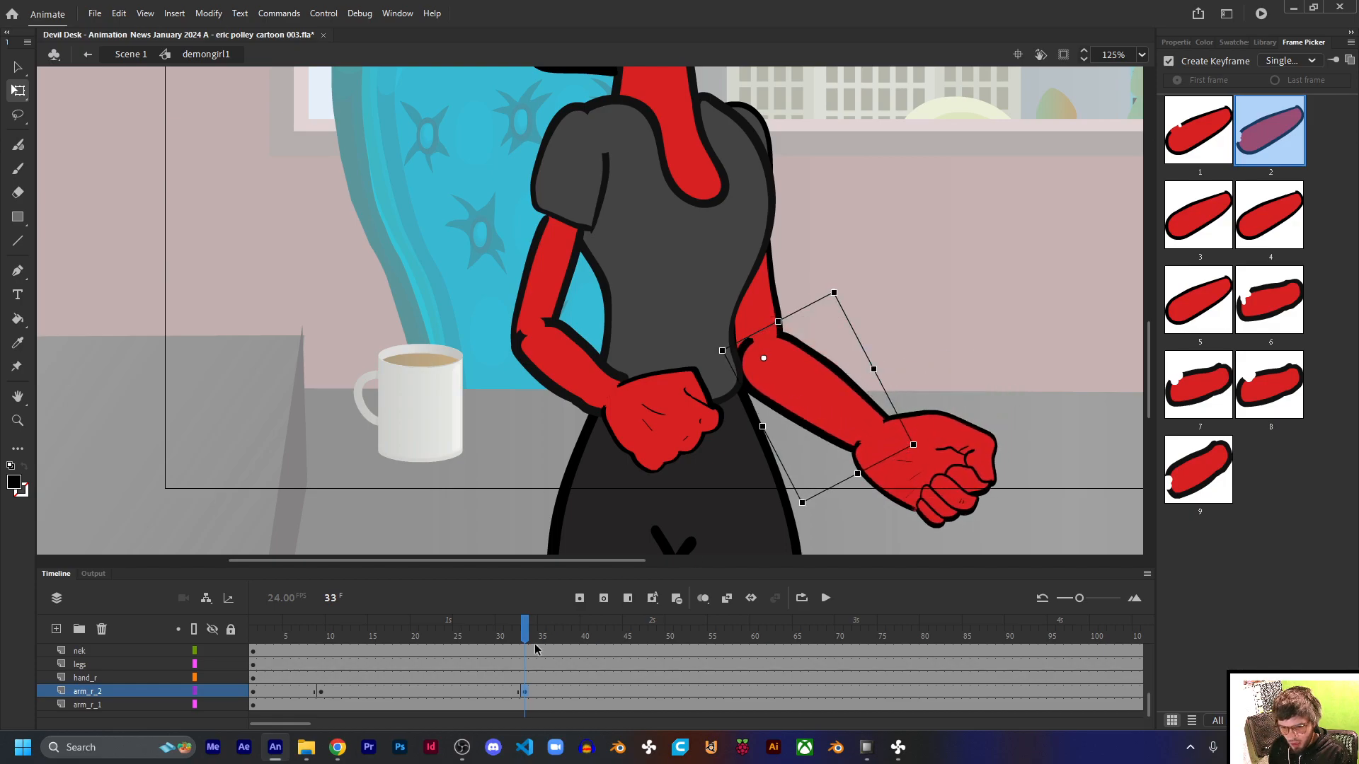
Step: Create a classic tween between frames 9 and 33 on arm_r_2 with a Quad Ease-In-Out effect
{"action": "left_click", "coordinate": [467, 691]}
{"action": "key", "text": "F3"}
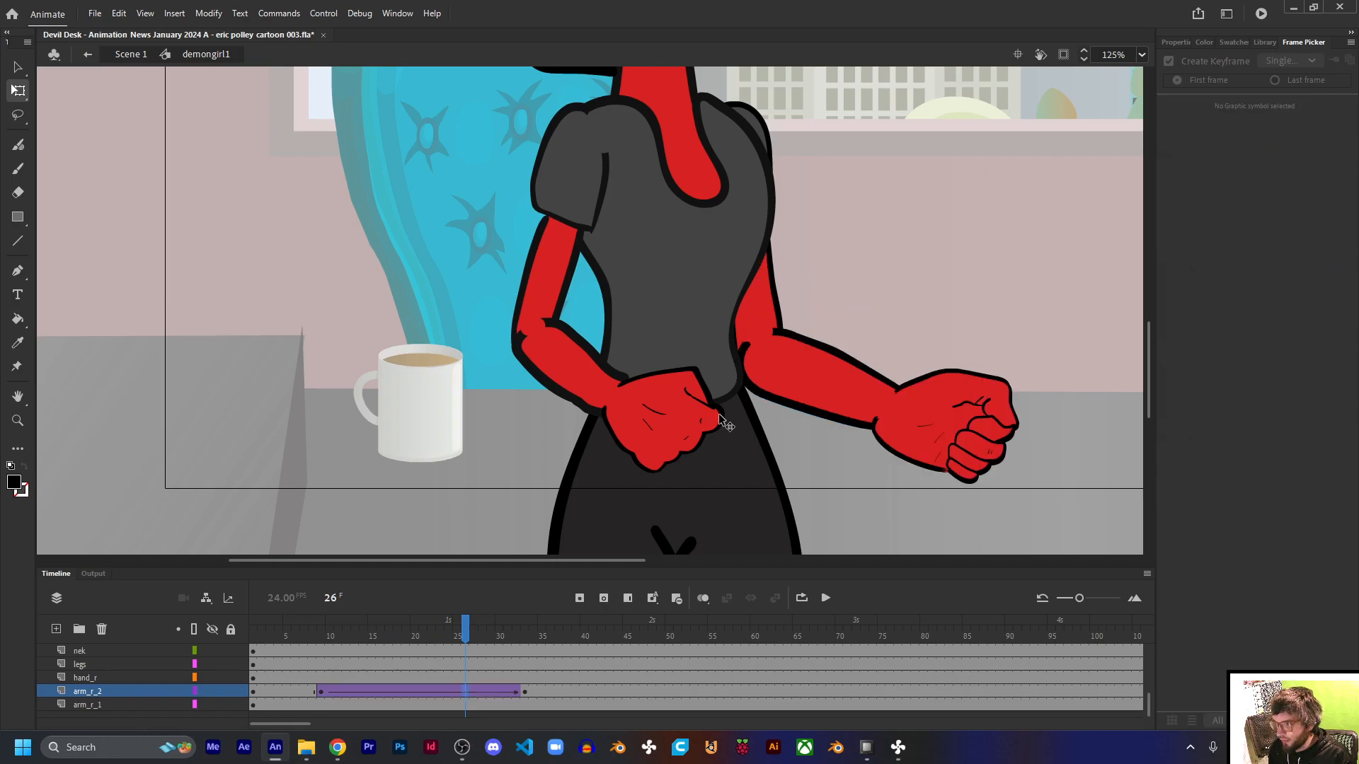
{"action": "left_click", "coordinate": [407, 696]}
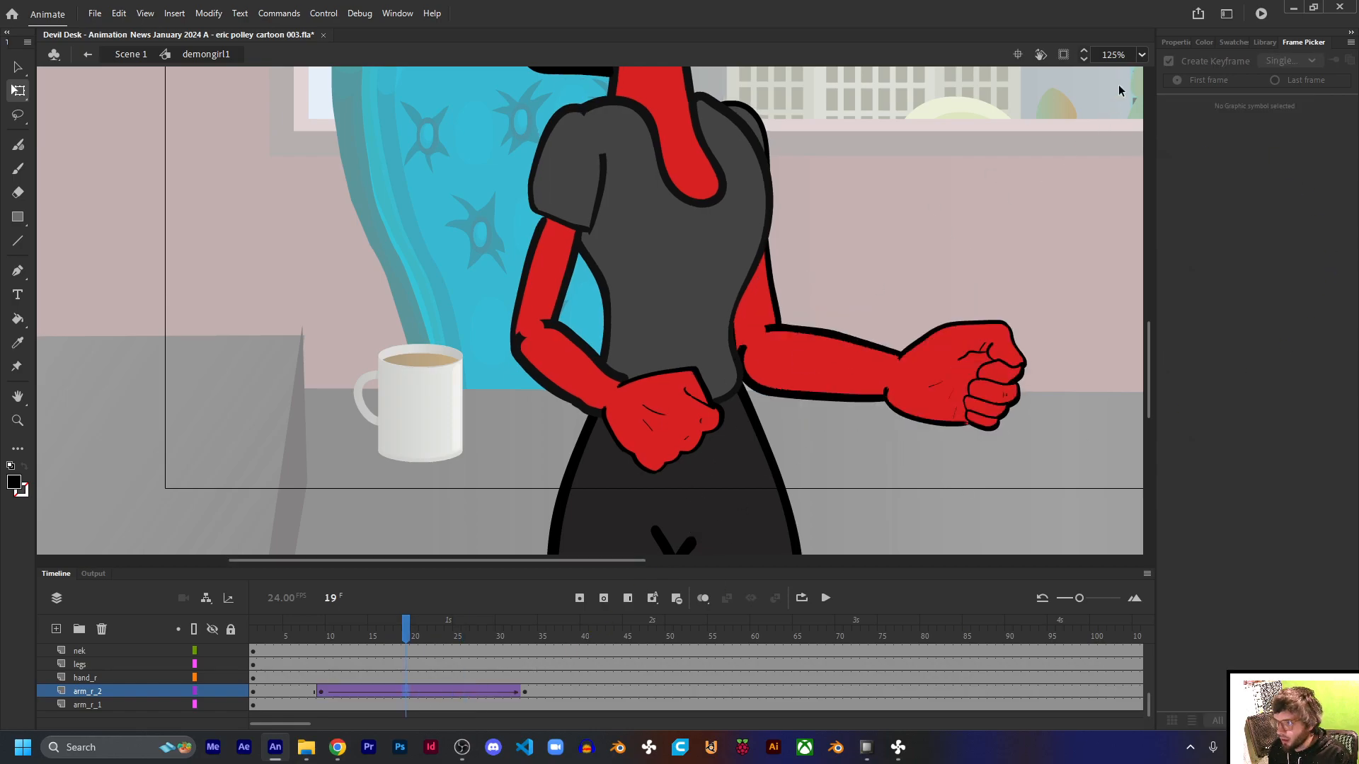
{"action": "left_click", "coordinate": [1175, 42]}
{"action": "left_click", "coordinate": [1238, 297]}
{"action": "left_click", "coordinate": [902, 423]}
{"action": "left_click", "coordinate": [994, 330]}
{"action": "left_click", "coordinate": [995, 331]}
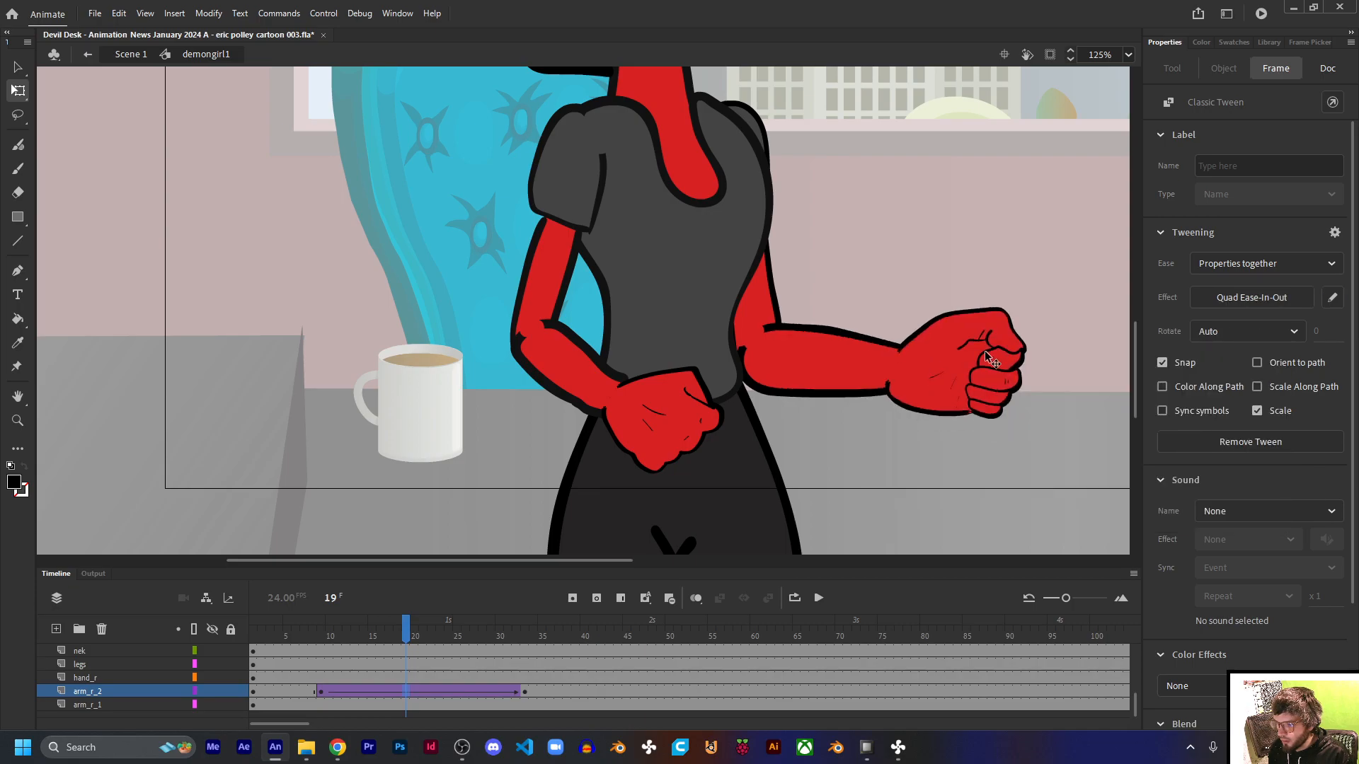
Step: Add a keyframe at frame 44 on layer arm_l_1 and rotate the upper arm in toward the torso at frame 1
{"action": "mouse_move", "coordinate": [347, 642]}
{"action": "left_mouse_down"}
{"action": "mouse_move", "coordinate": [748, 644]}
{"action": "mouse_move", "coordinate": [321, 643]}
{"action": "left_mouse_up"}
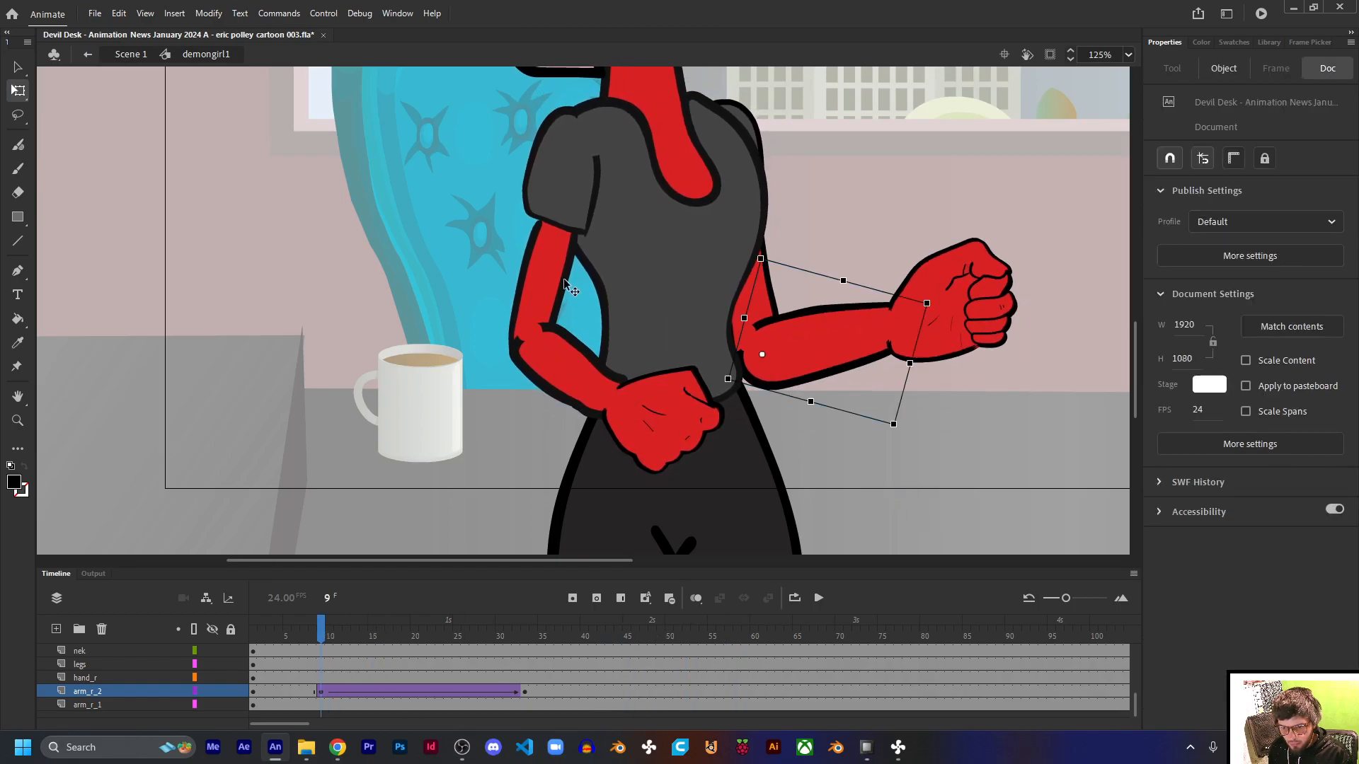
{"action": "left_click", "coordinate": [542, 269]}
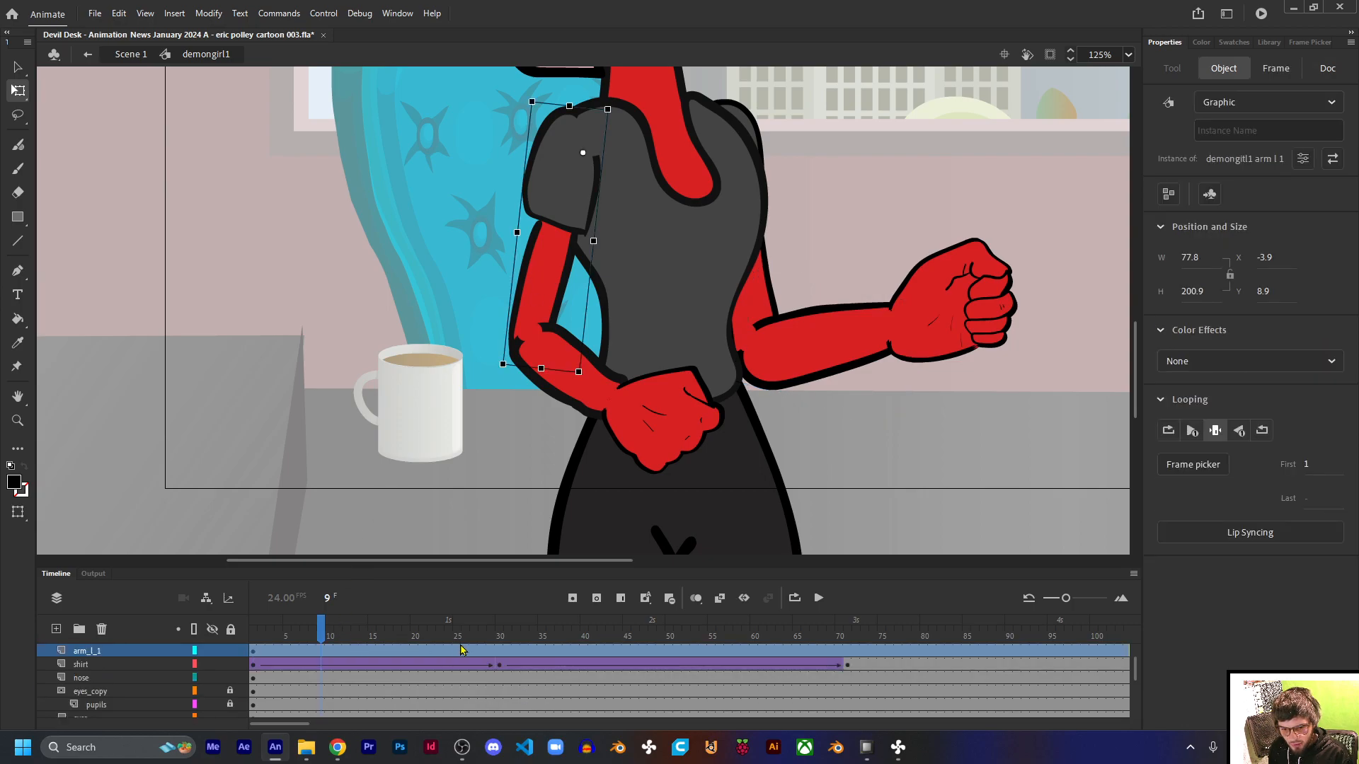
{"action": "left_click_drag", "start_coordinate": [487, 651], "coordinate": [533, 657]}
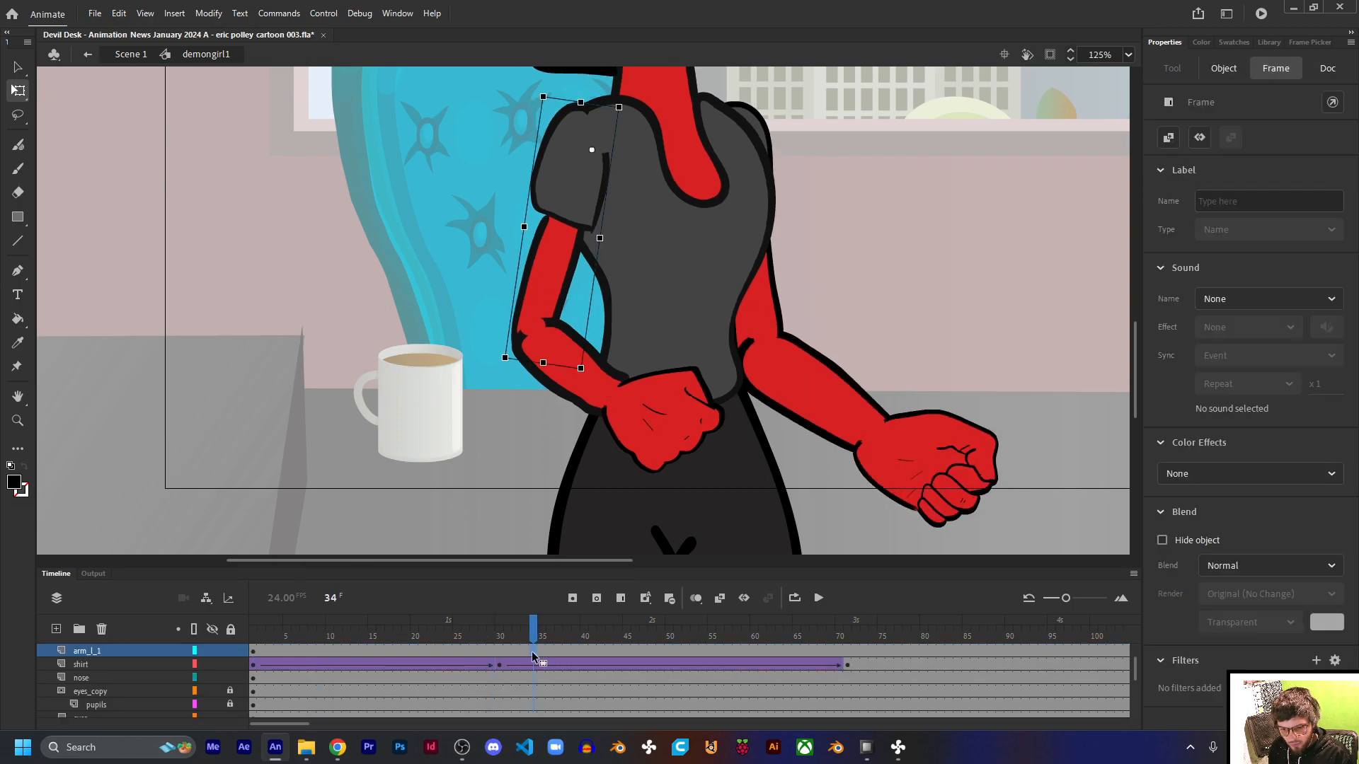
{"action": "left_click", "coordinate": [615, 651]}
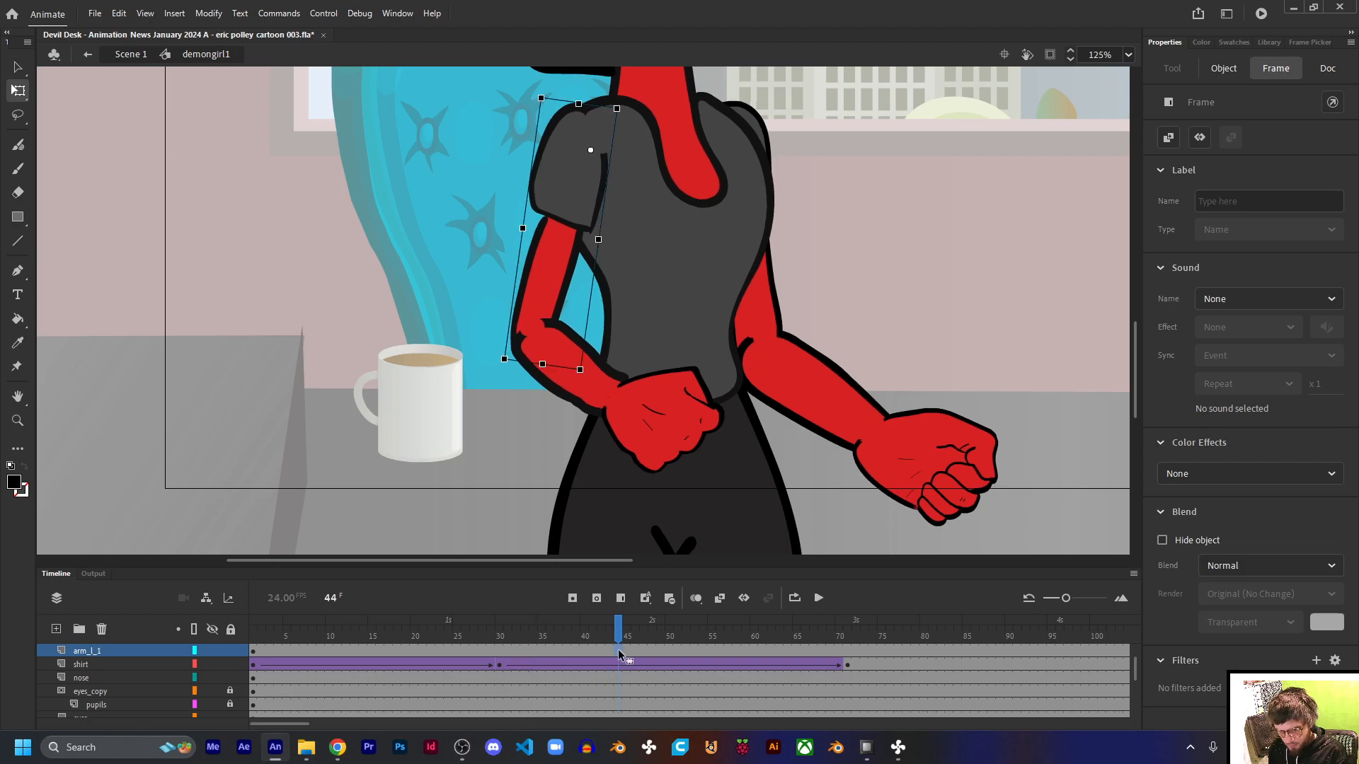
{"action": "left_click", "coordinate": [259, 657]}
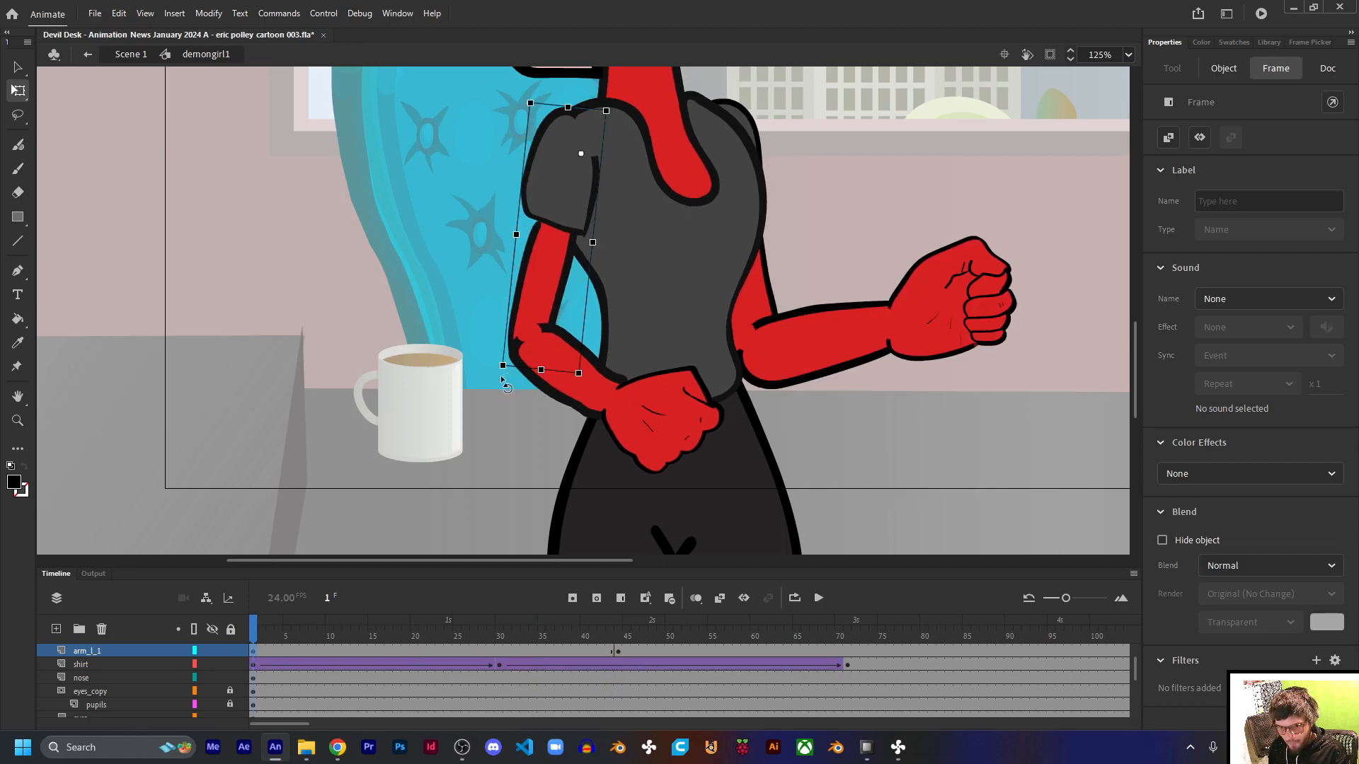
{"action": "left_click_drag", "start_coordinate": [500, 380], "coordinate": [531, 373]}
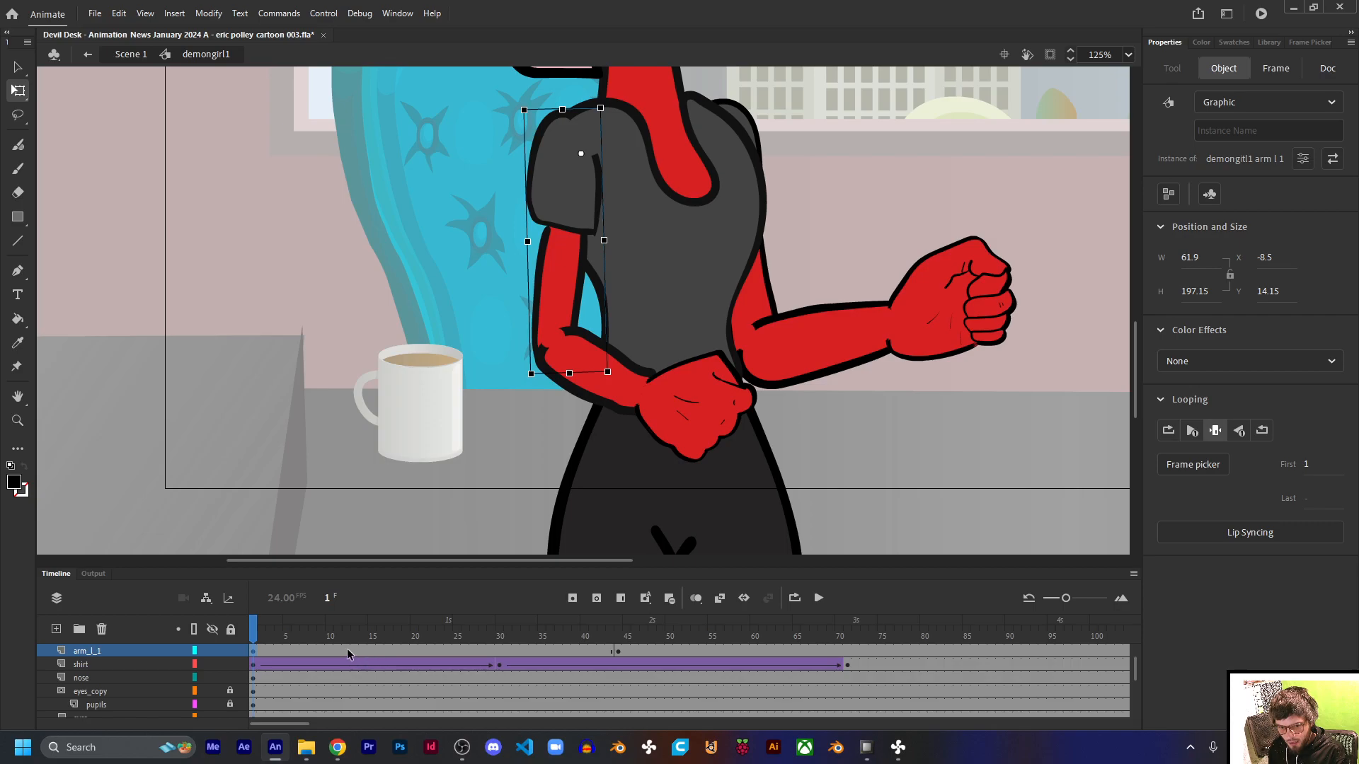
Step: Add a keyframe at frame 5 on arm_l_1 and create a classic tween to frame 44 with Quart Ease-In-Out
{"action": "left_click", "coordinate": [284, 651]}
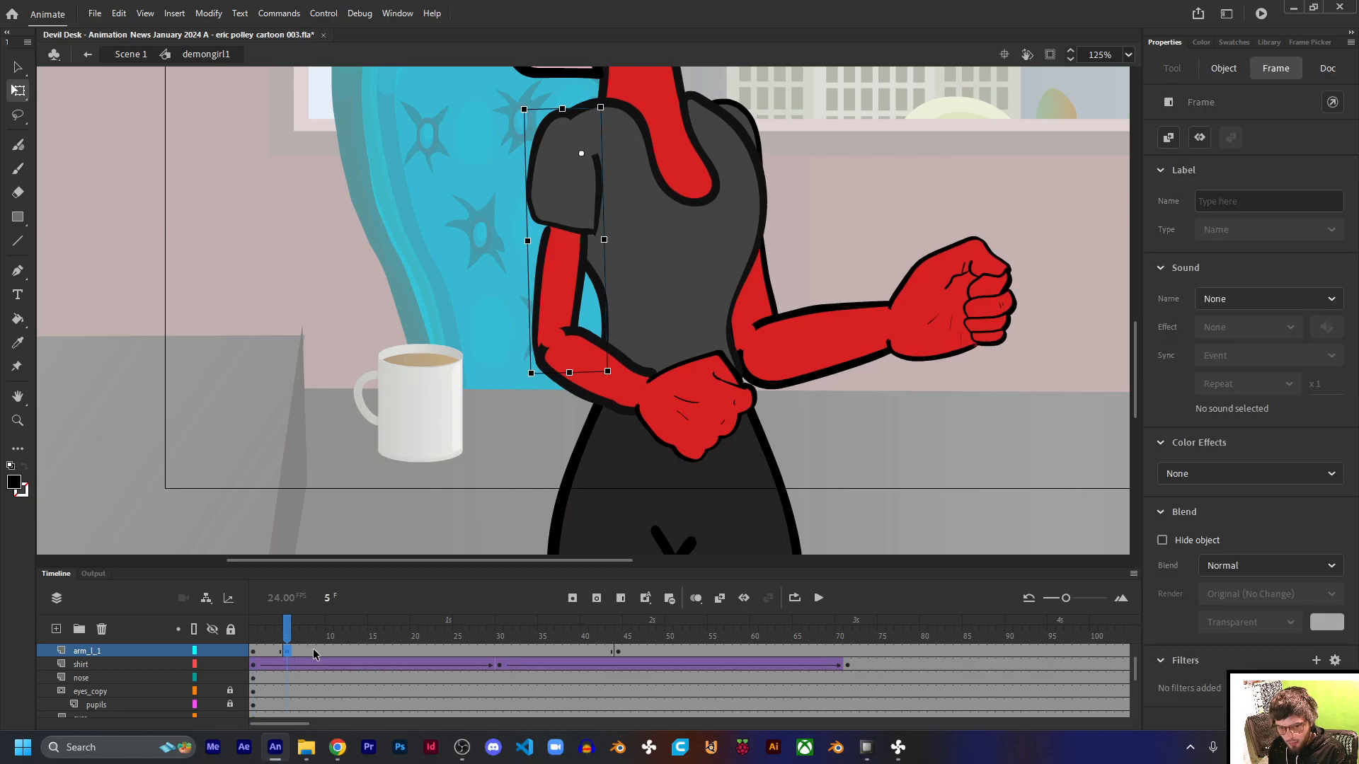
{"action": "key", "text": "ctrl+shift+t"}
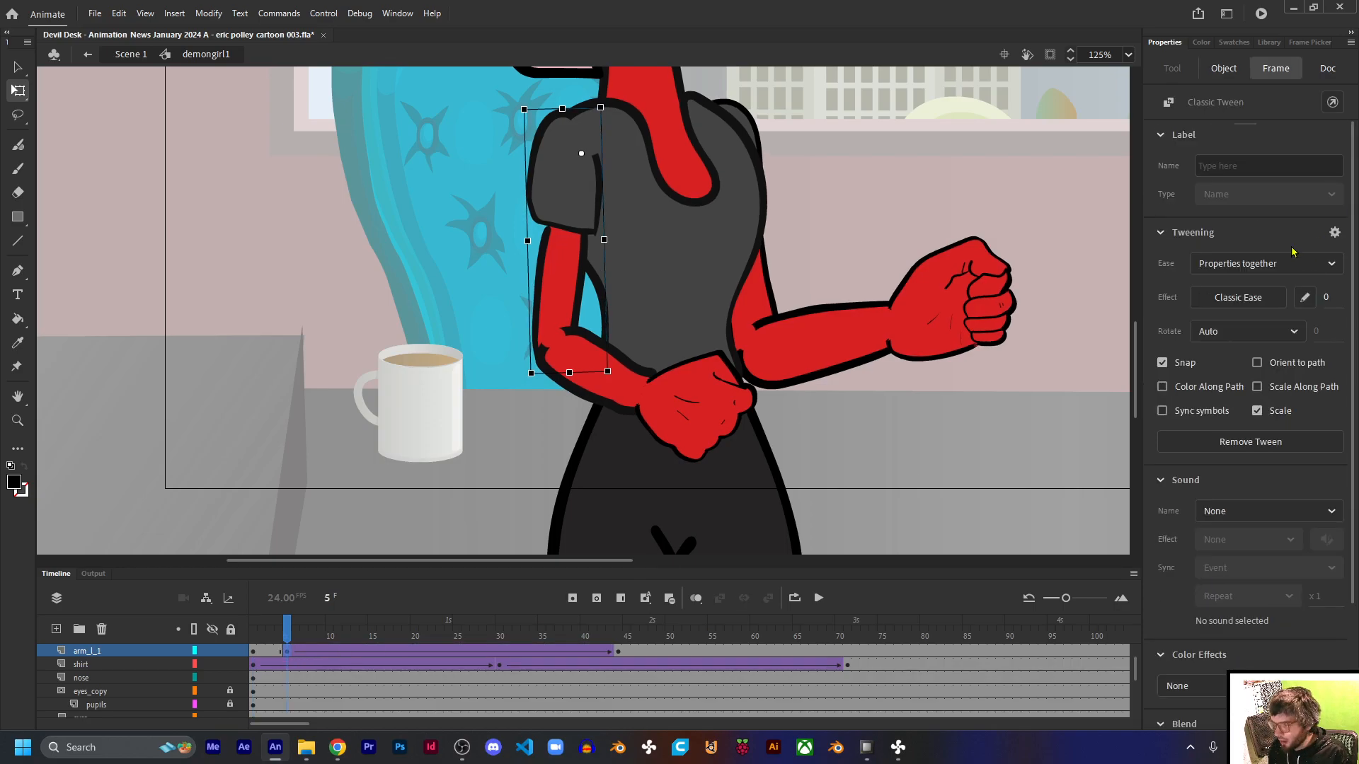
{"action": "left_click", "coordinate": [1259, 298]}
{"action": "left_click", "coordinate": [919, 419]}
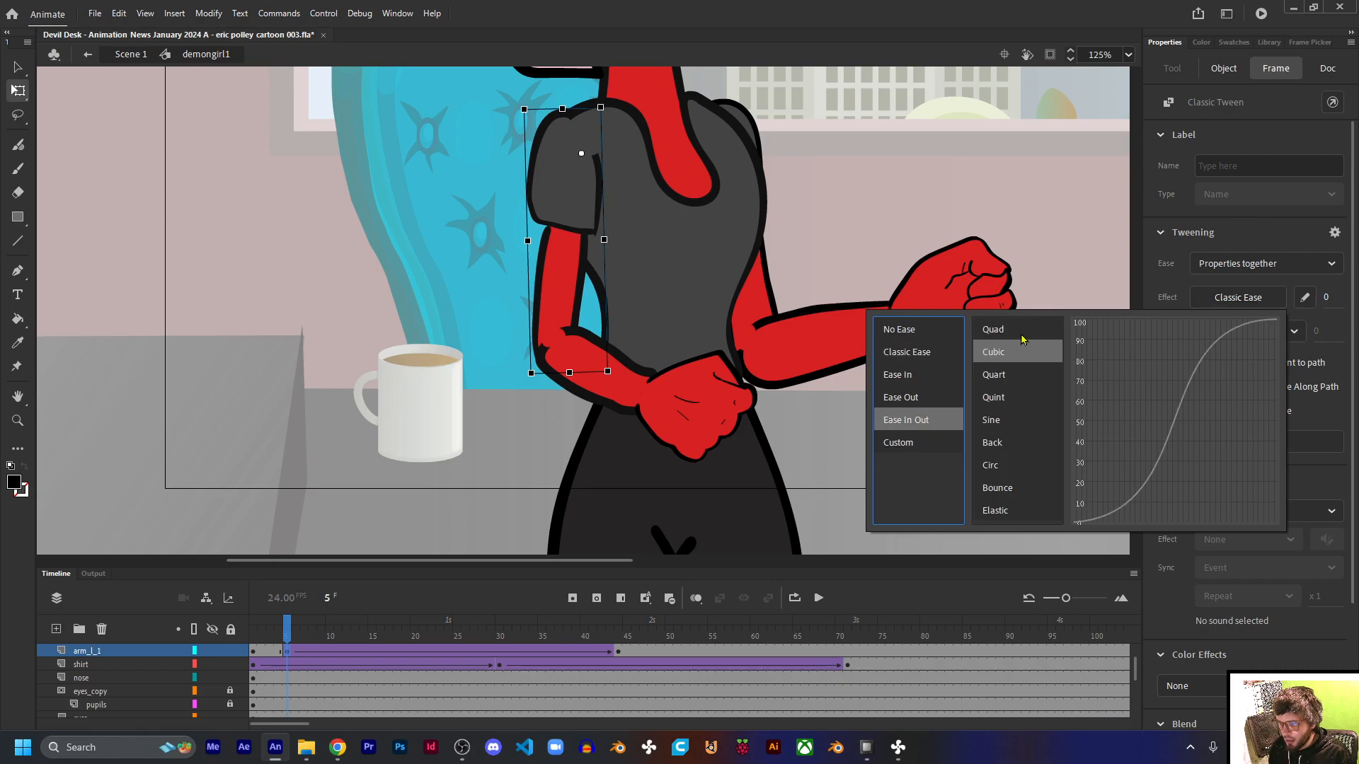
{"action": "double_click", "coordinate": [996, 375]}
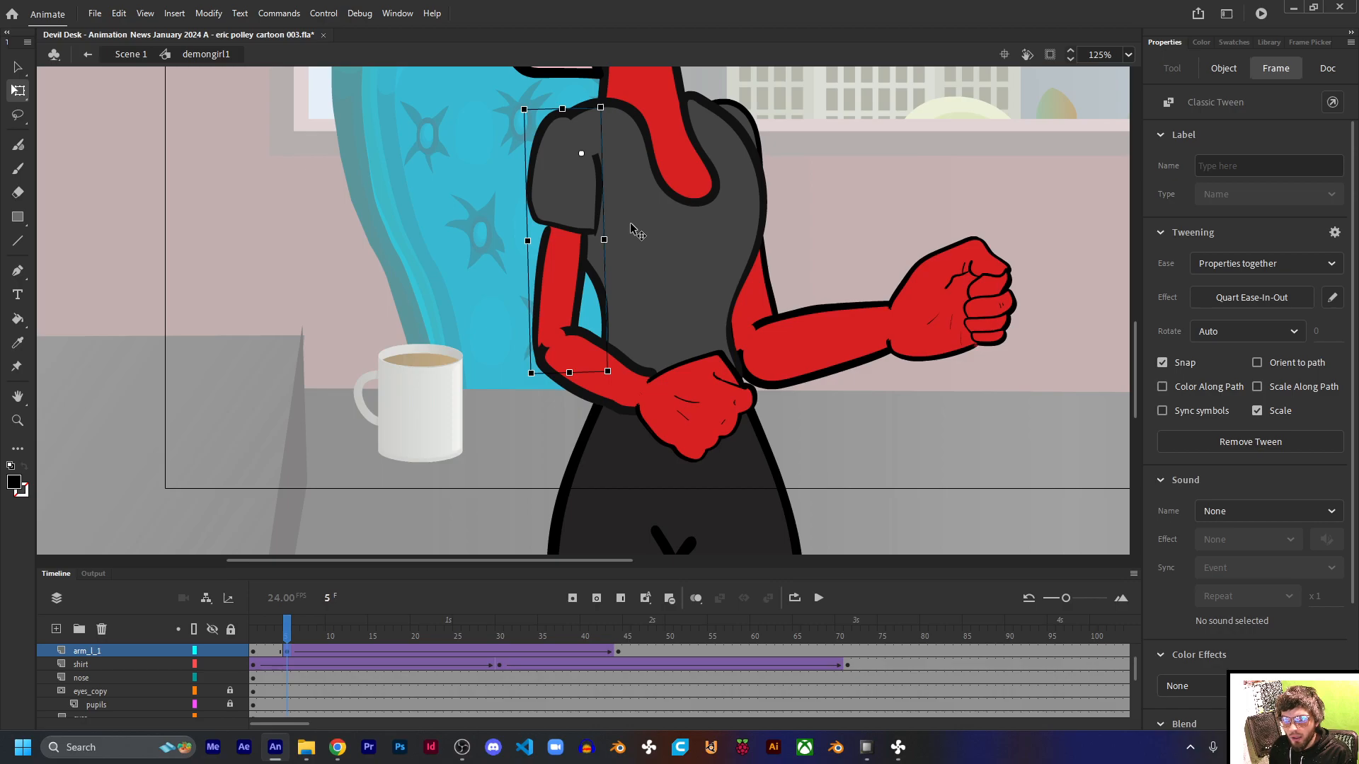
Step: Scrub through the timeline from frame 5 to about frame 367 to review the arm motion on the whole character
{"action": "left_click_drag", "start_coordinate": [281, 641], "coordinate": [397, 633]}
{"action": "scroll", "coordinate": [647, 295], "scroll_direction": "down", "scroll_amount": 4}
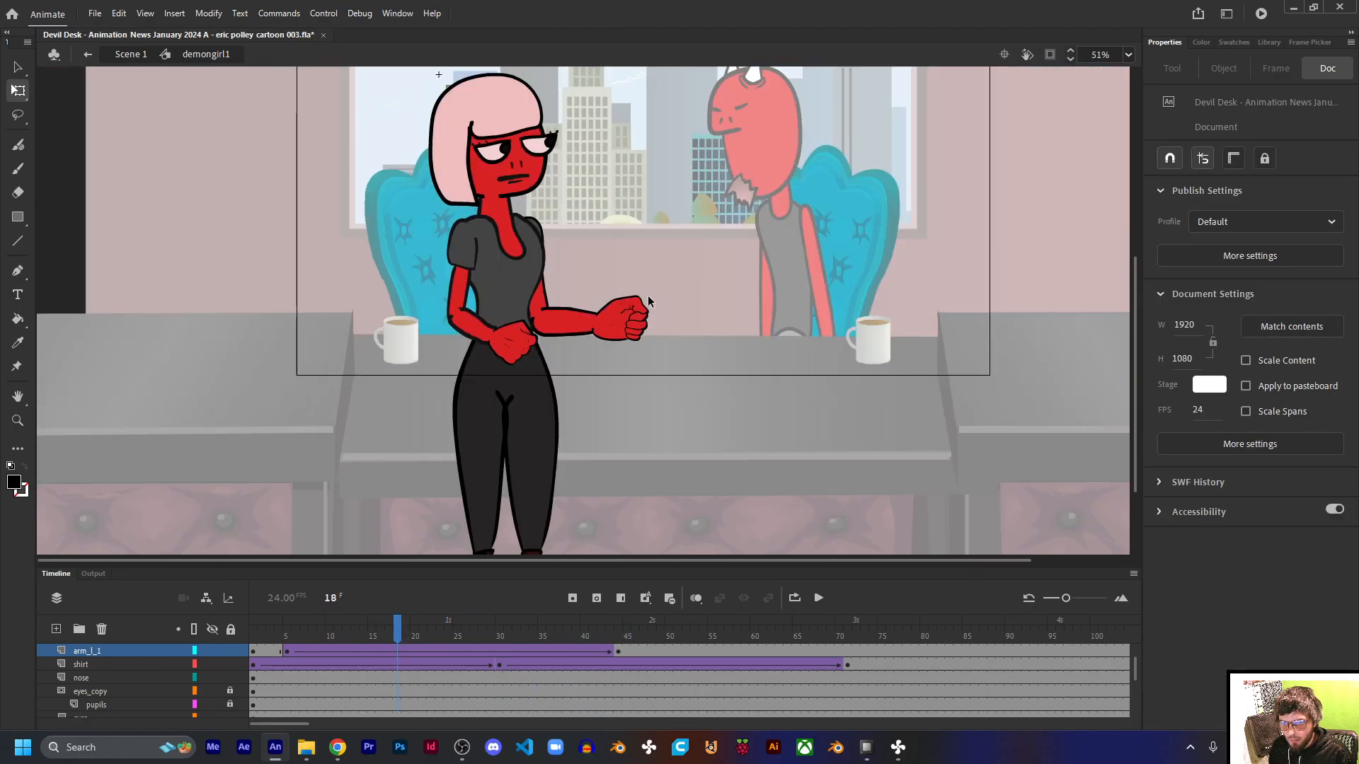
{"action": "left_click_drag", "start_coordinate": [647, 263], "coordinate": [670, 295]}
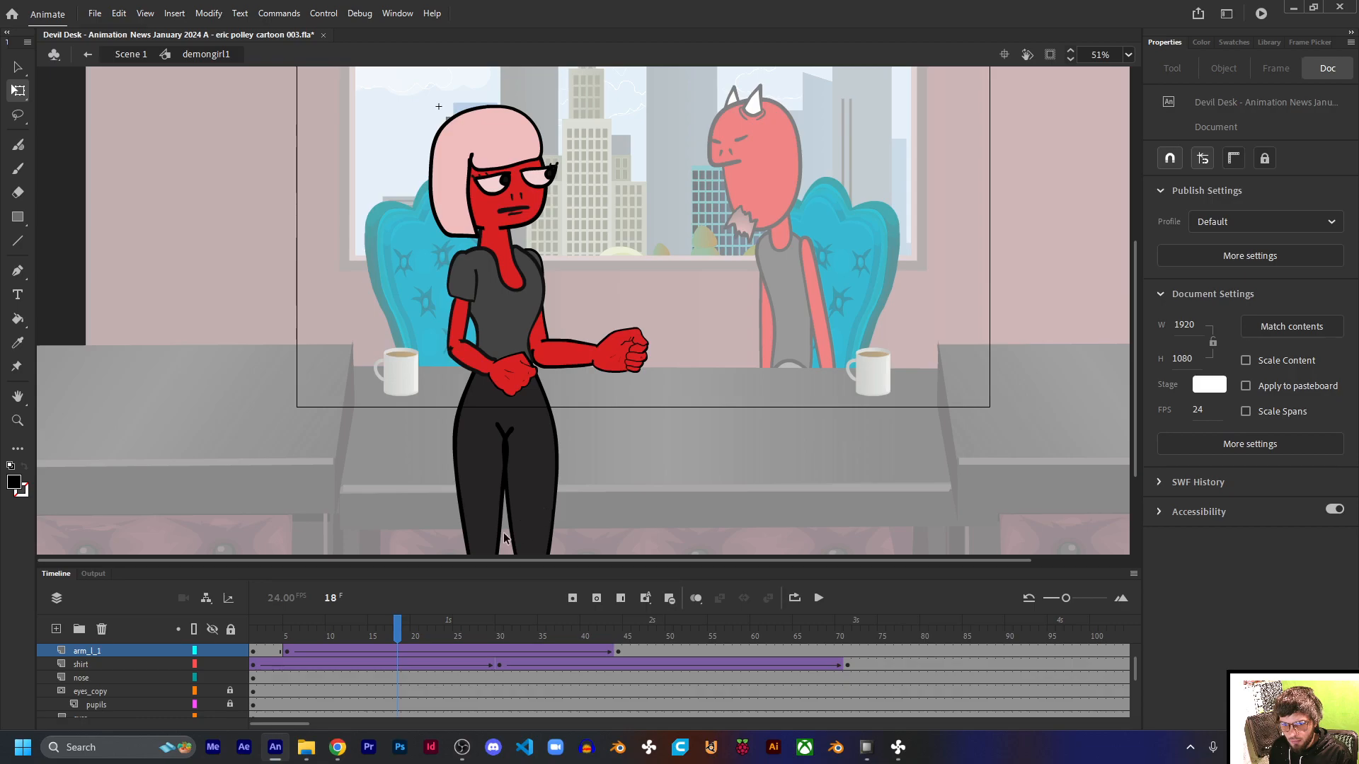
{"action": "left_click_drag", "start_coordinate": [395, 631], "coordinate": [860, 606]}
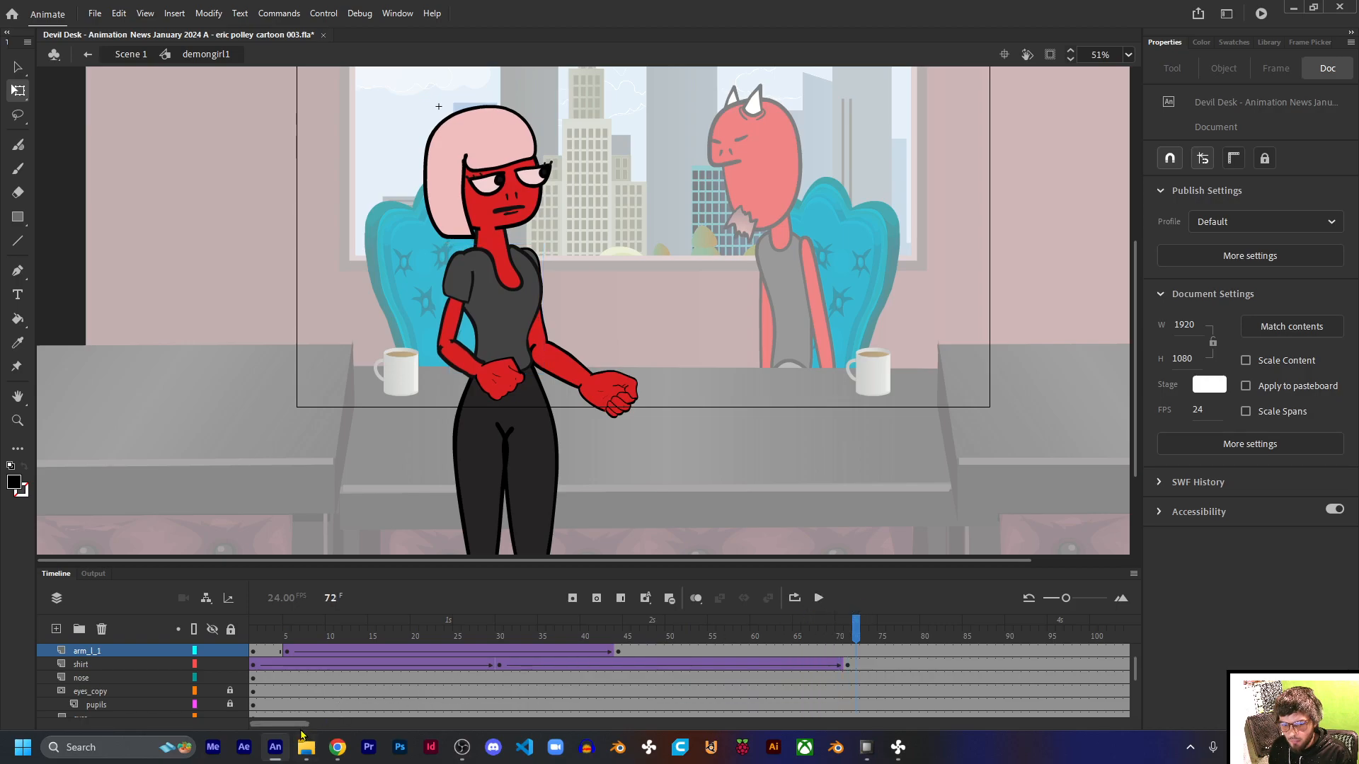
{"action": "left_click_drag", "start_coordinate": [300, 731], "coordinate": [321, 730]}
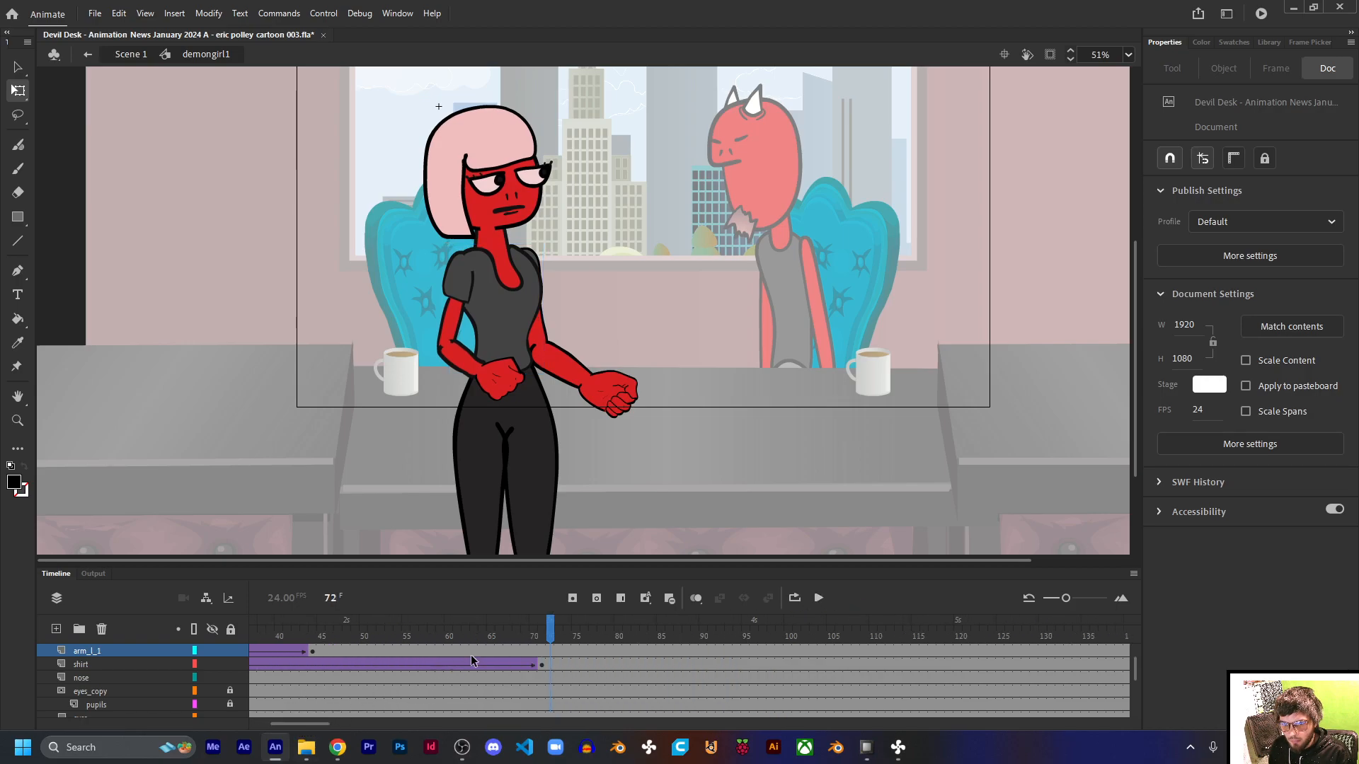
{"action": "left_click_drag", "start_coordinate": [470, 634], "coordinate": [736, 614]}
Step: Insert keyframes at frames 367 and 389 on layer arm_r_1 and rotate the upper arm away from the torso at frame 389
{"action": "left_click", "coordinate": [549, 650]}
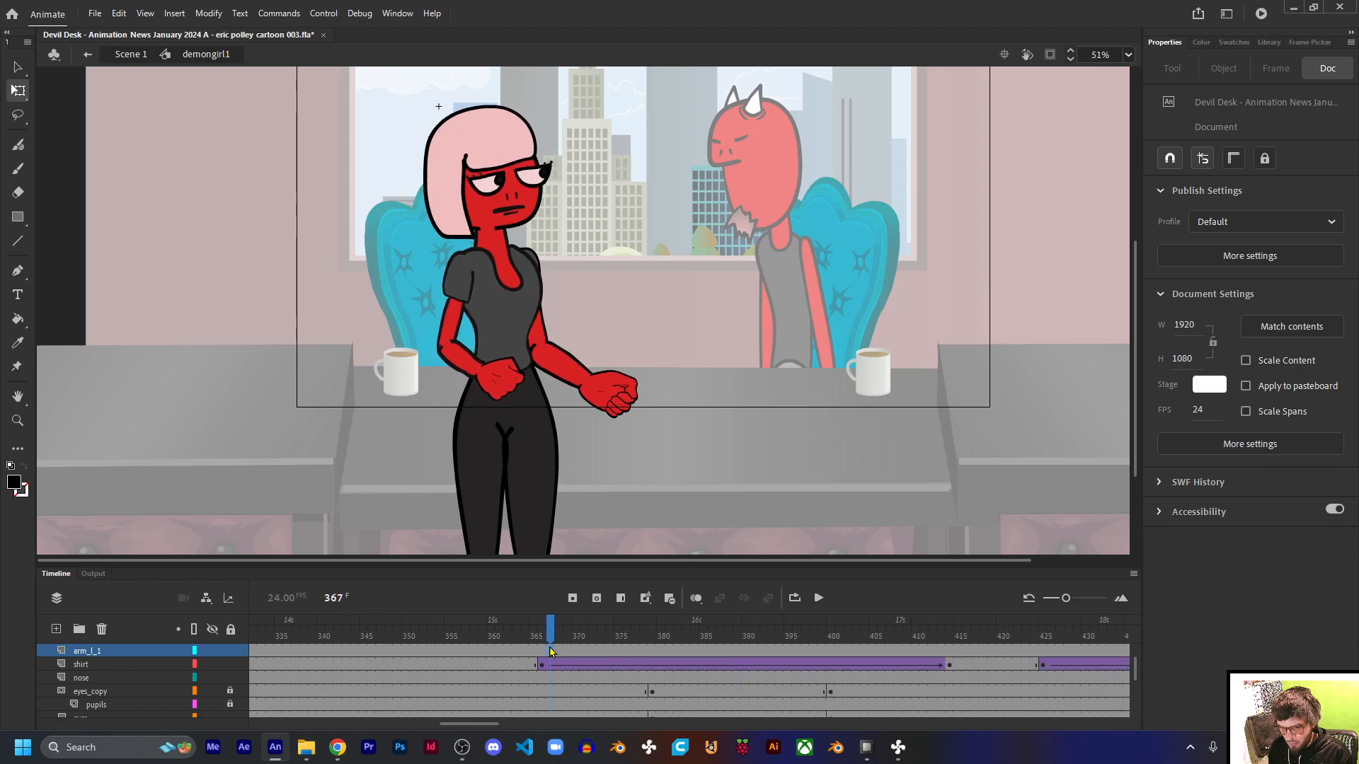
{"action": "left_click", "coordinate": [536, 334]}
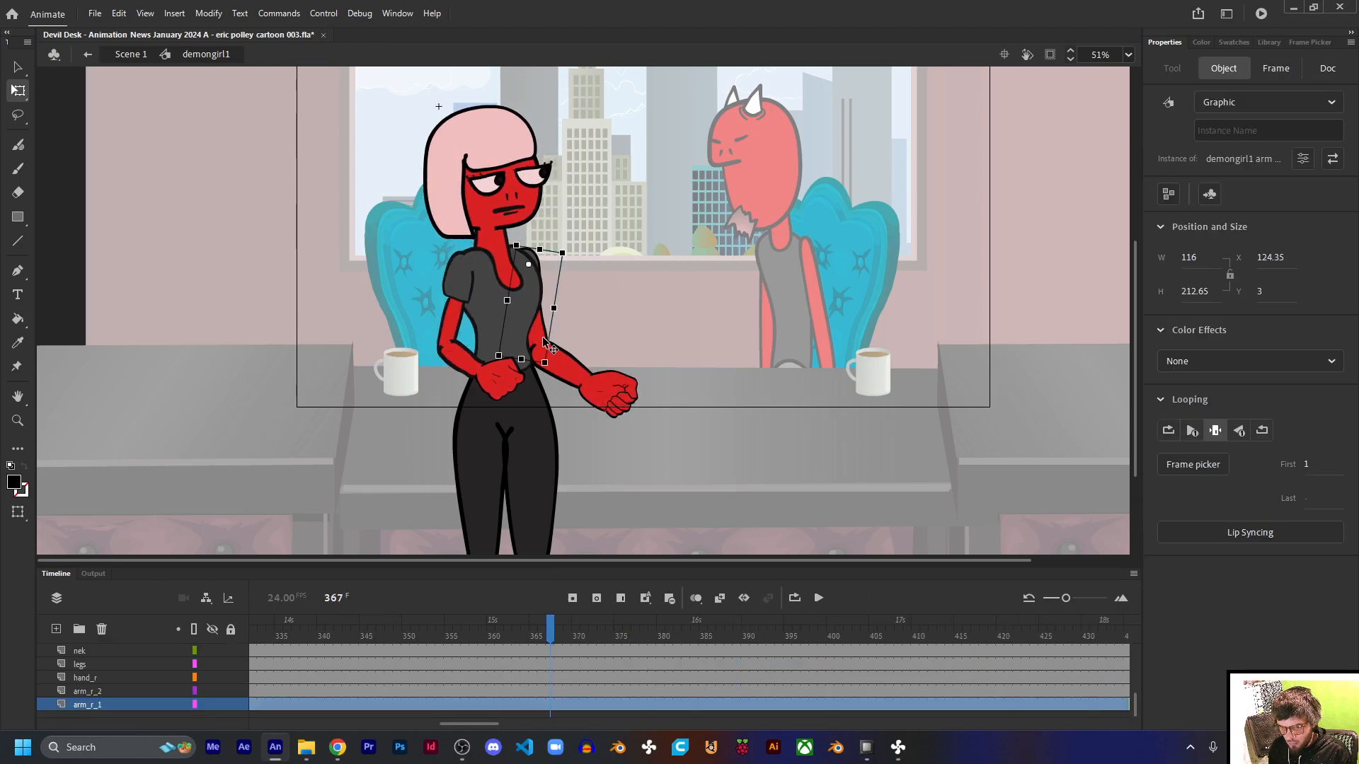
{"action": "left_click", "coordinate": [550, 705]}
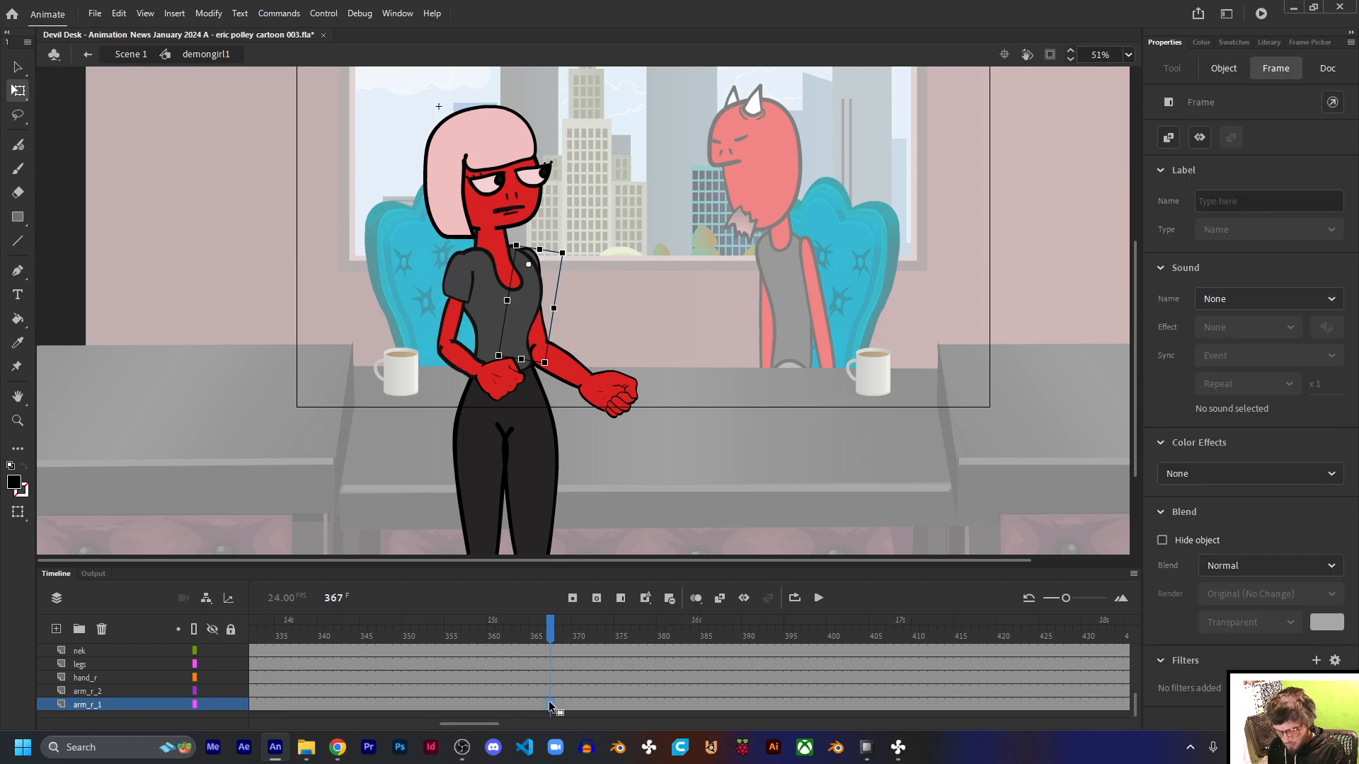
{"action": "key", "text": "F6"}
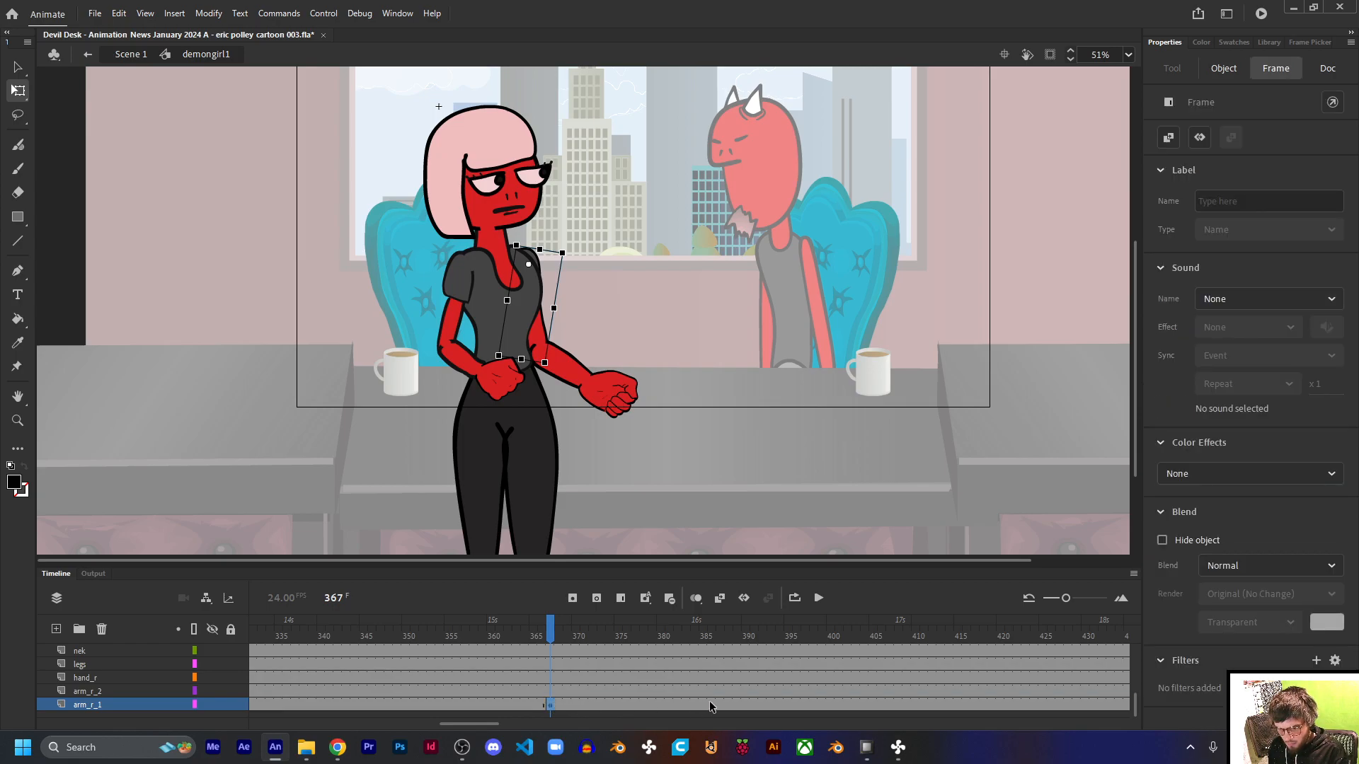
{"action": "left_click", "coordinate": [735, 705]}
{"action": "key", "text": "F6"}
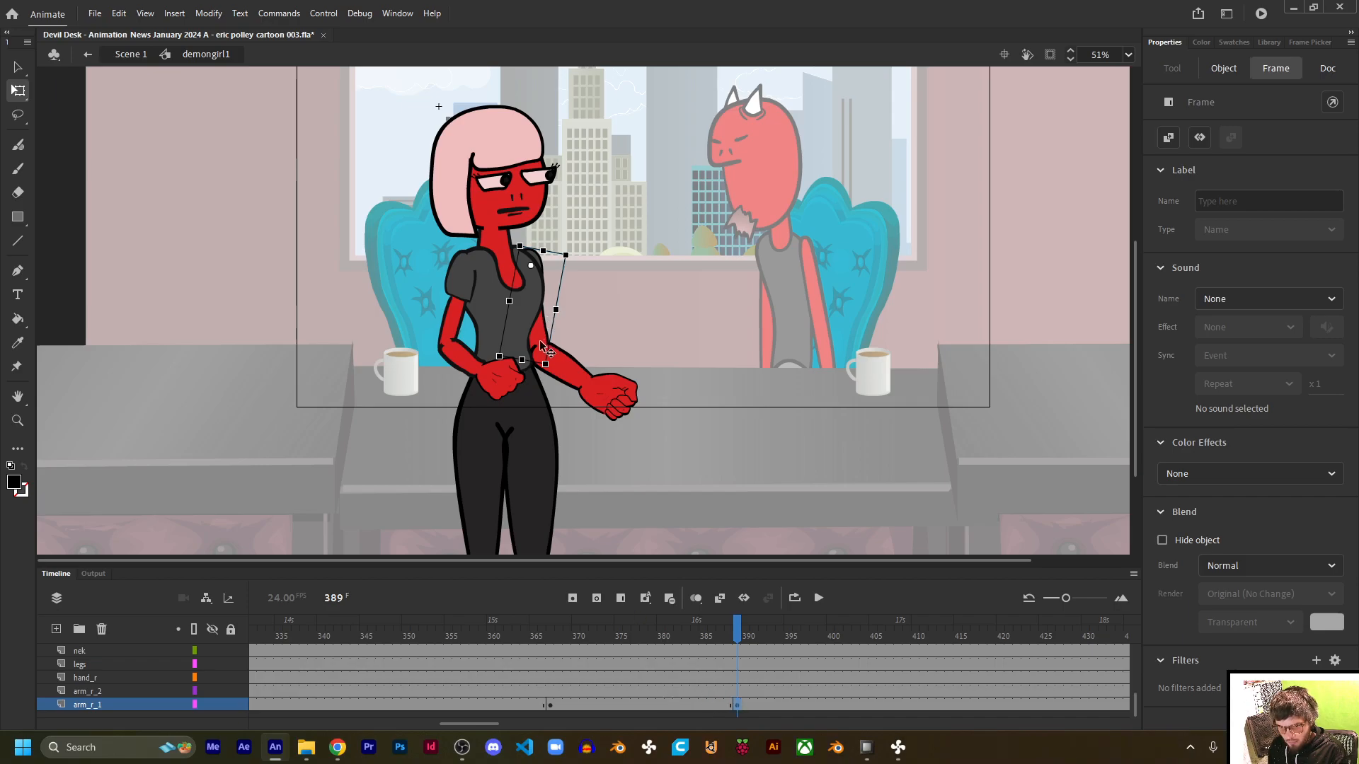
{"action": "left_click_drag", "start_coordinate": [549, 382], "coordinate": [564, 366]}
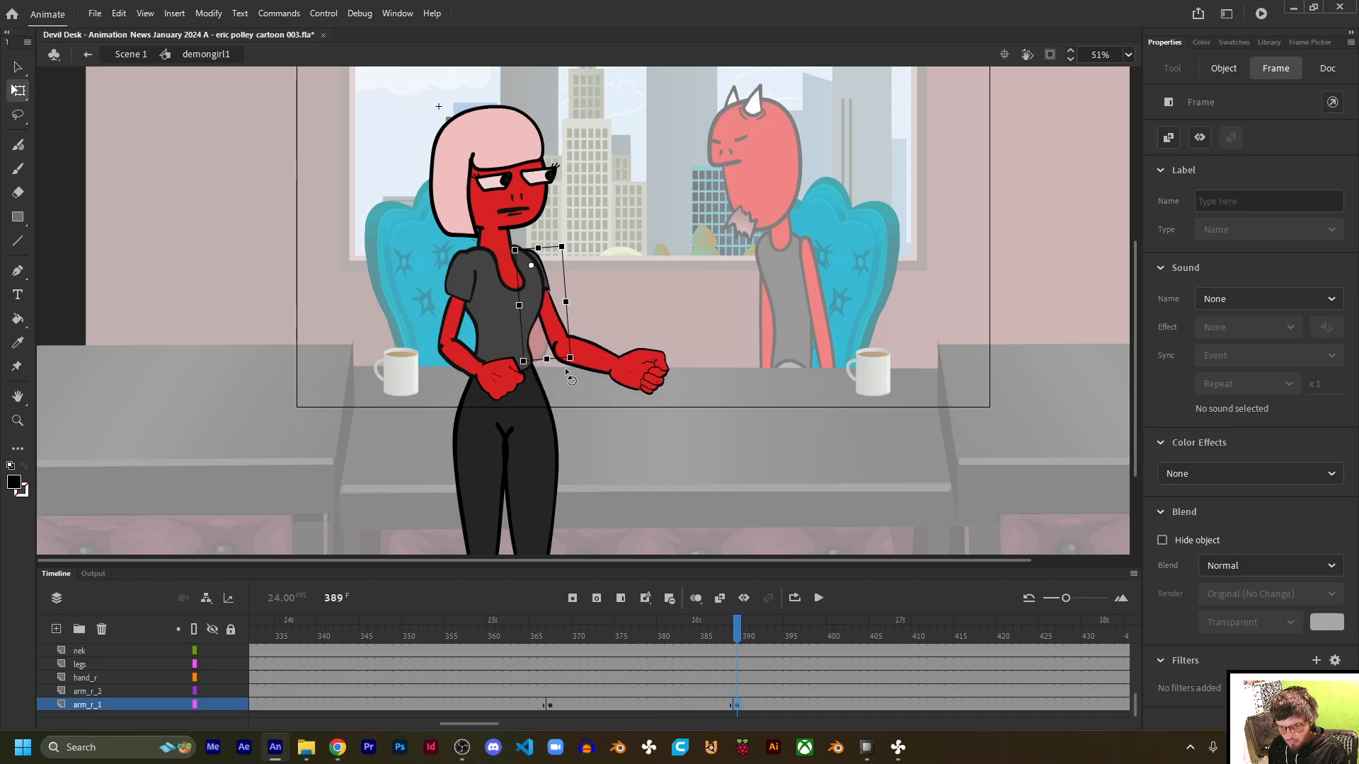
Step: Insert keyframes at frames 367 and 389 on layer arm_r_2 and rotate the forearm upward at frame 389
{"action": "left_click", "coordinate": [642, 705]}
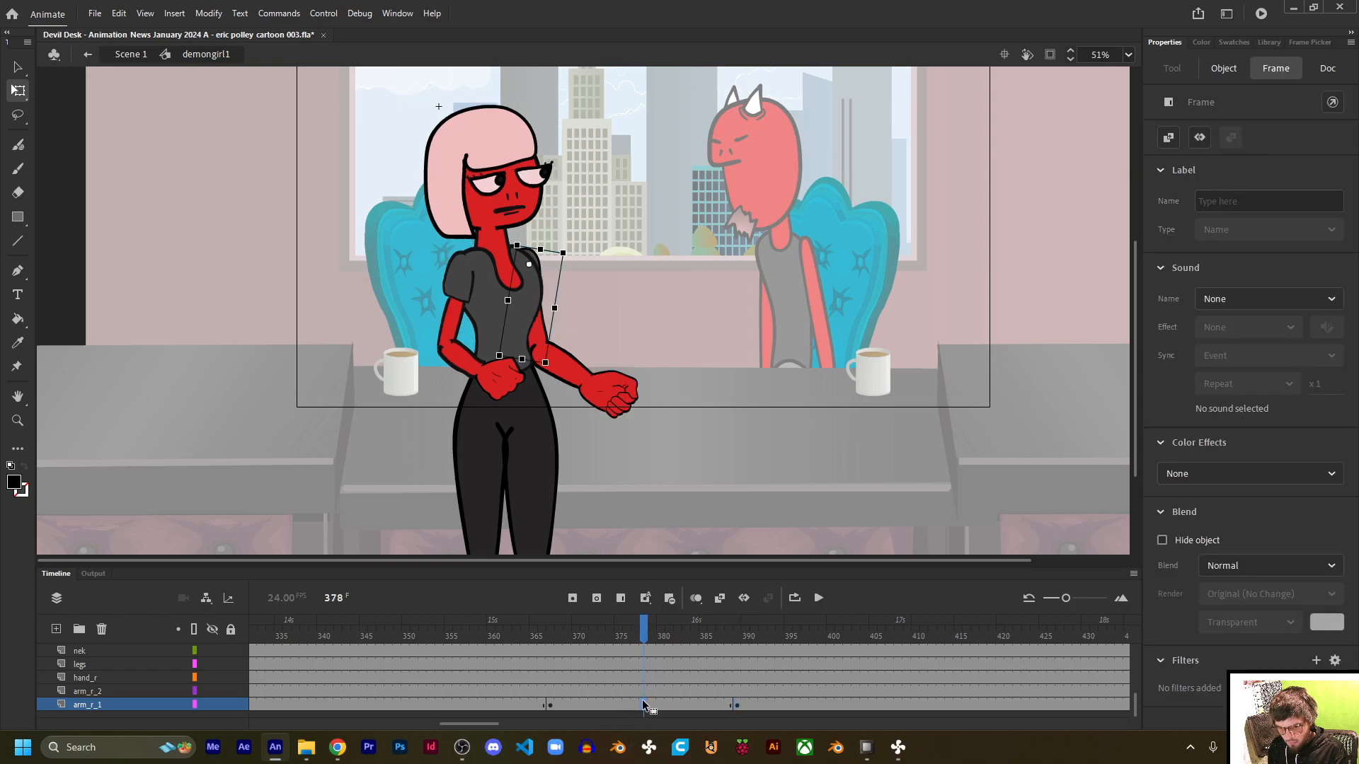
{"action": "left_click", "coordinate": [550, 692]}
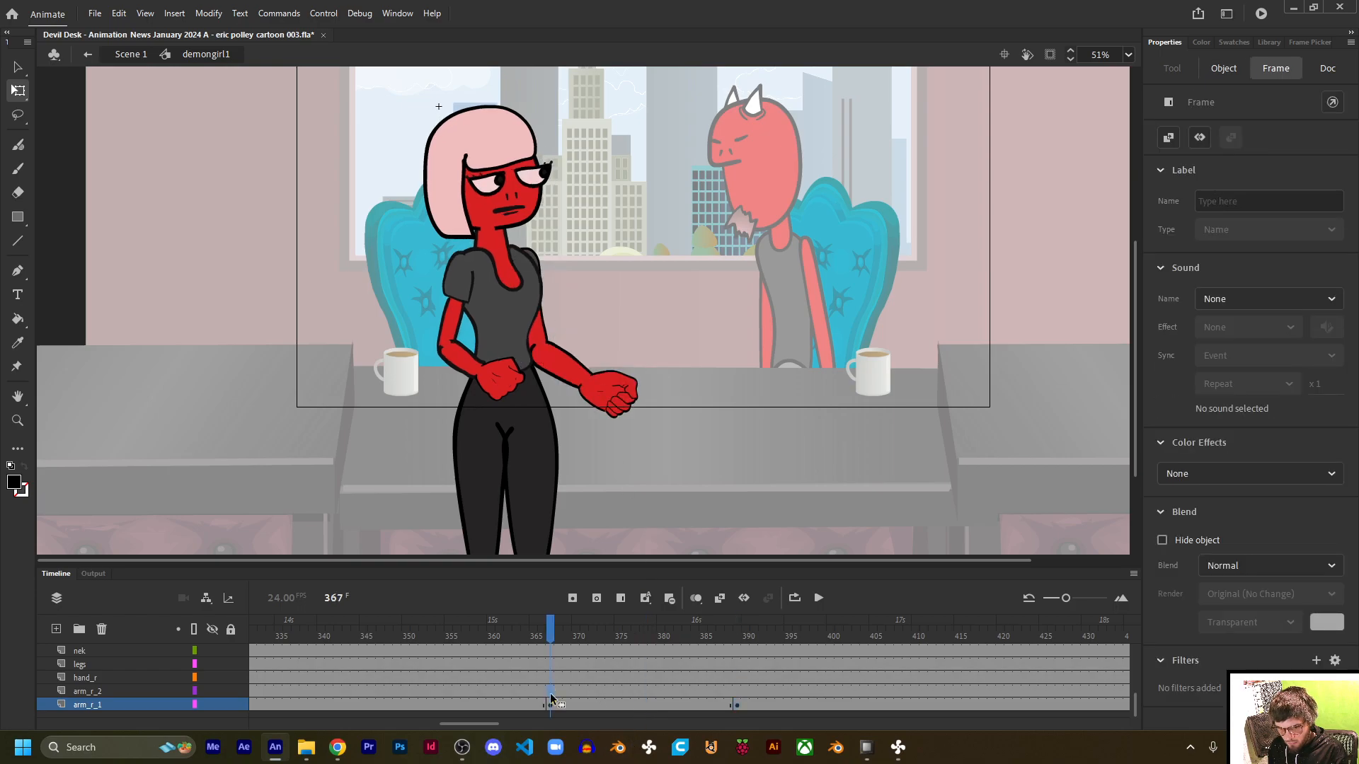
{"action": "left_click", "coordinate": [738, 691]}
{"action": "left_click_drag", "start_coordinate": [640, 373], "coordinate": [650, 316]}
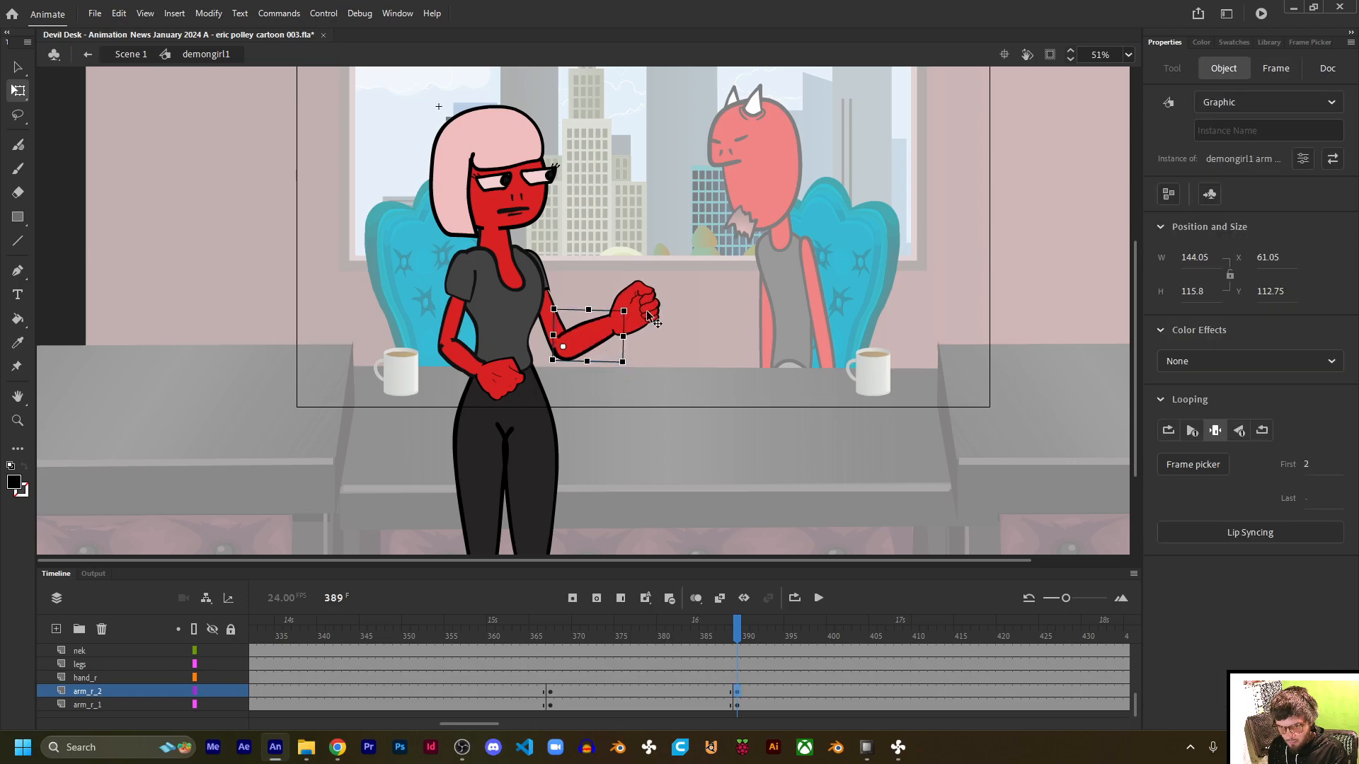
Step: Insert keyframes at frames 367 and 389 on layer hand_r and rotate the fist upward at frame 389
{"action": "left_click", "coordinate": [549, 677]}
{"action": "key", "text": "F6"}
{"action": "left_click", "coordinate": [736, 677]}
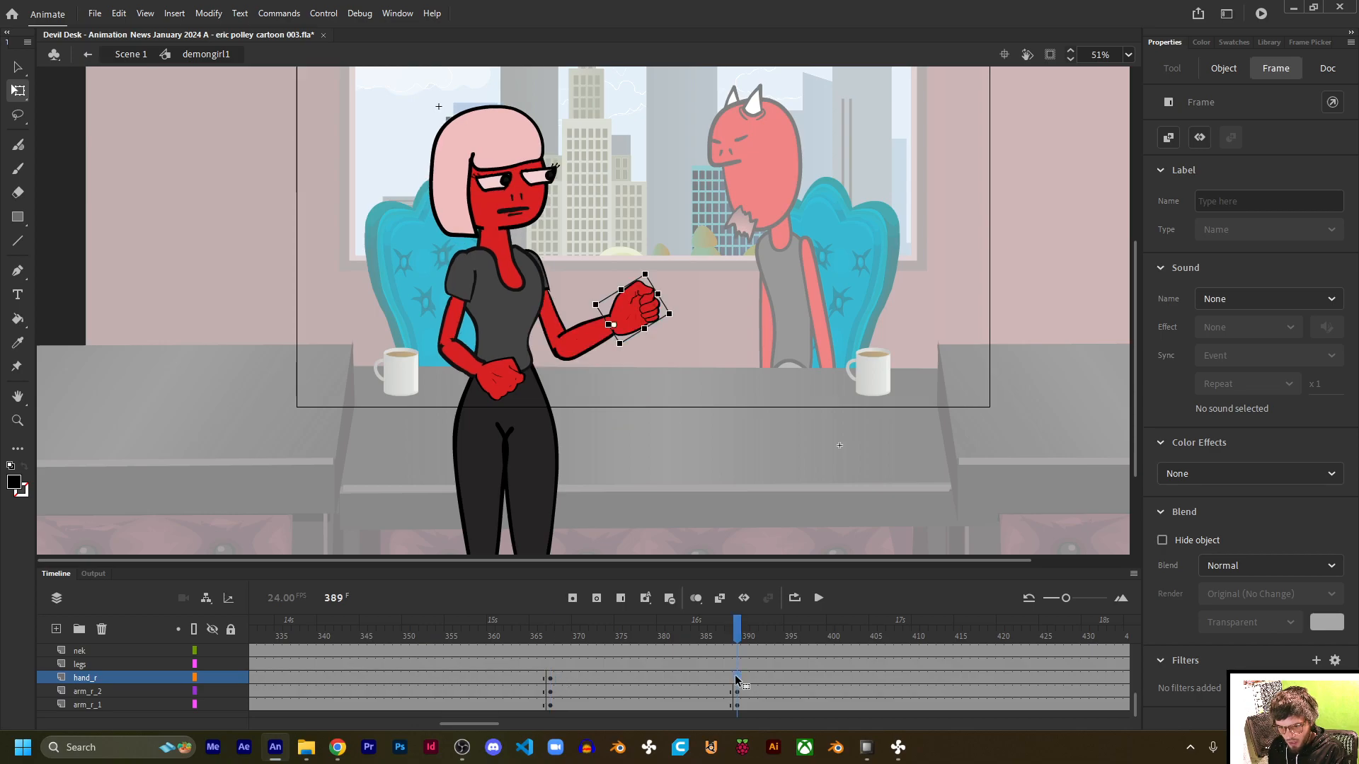
{"action": "left_click_drag", "start_coordinate": [681, 330], "coordinate": [670, 284]}
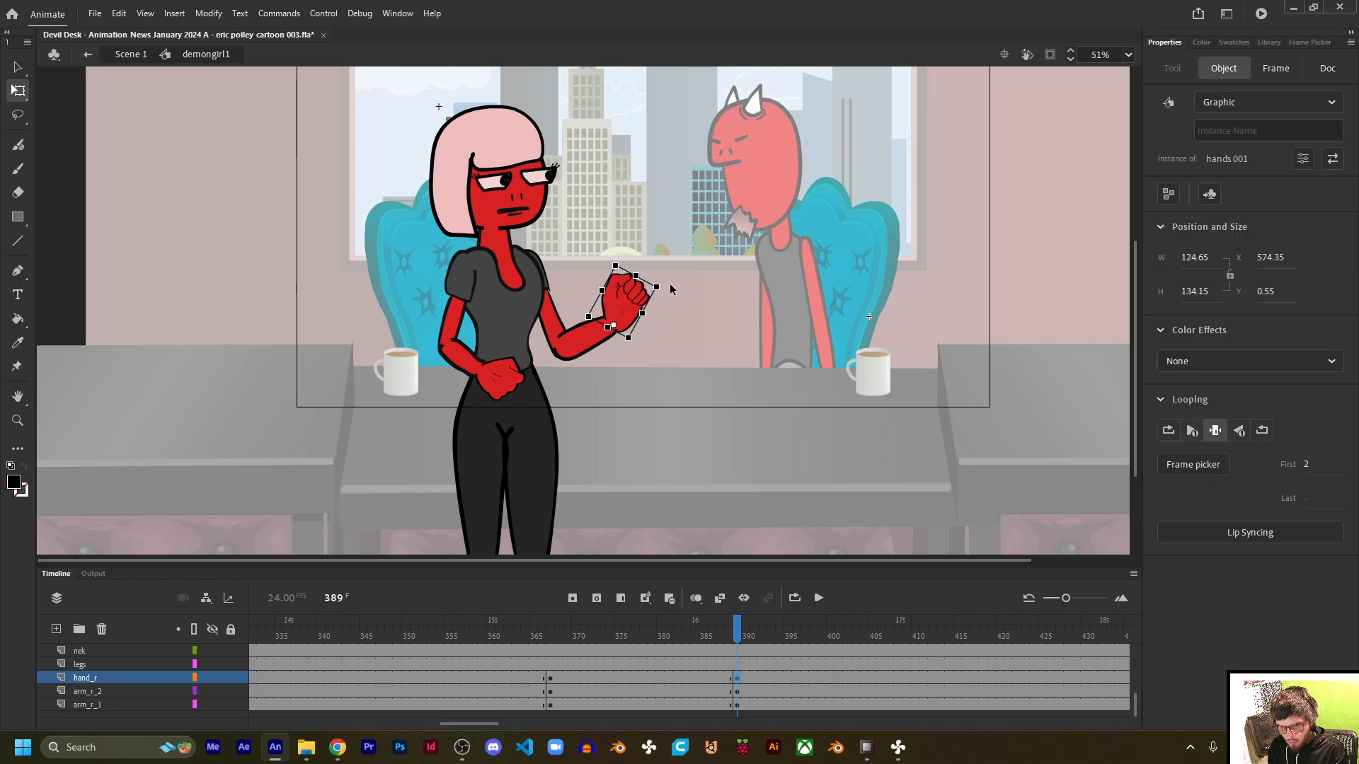
{"action": "left_click", "coordinate": [683, 362]}
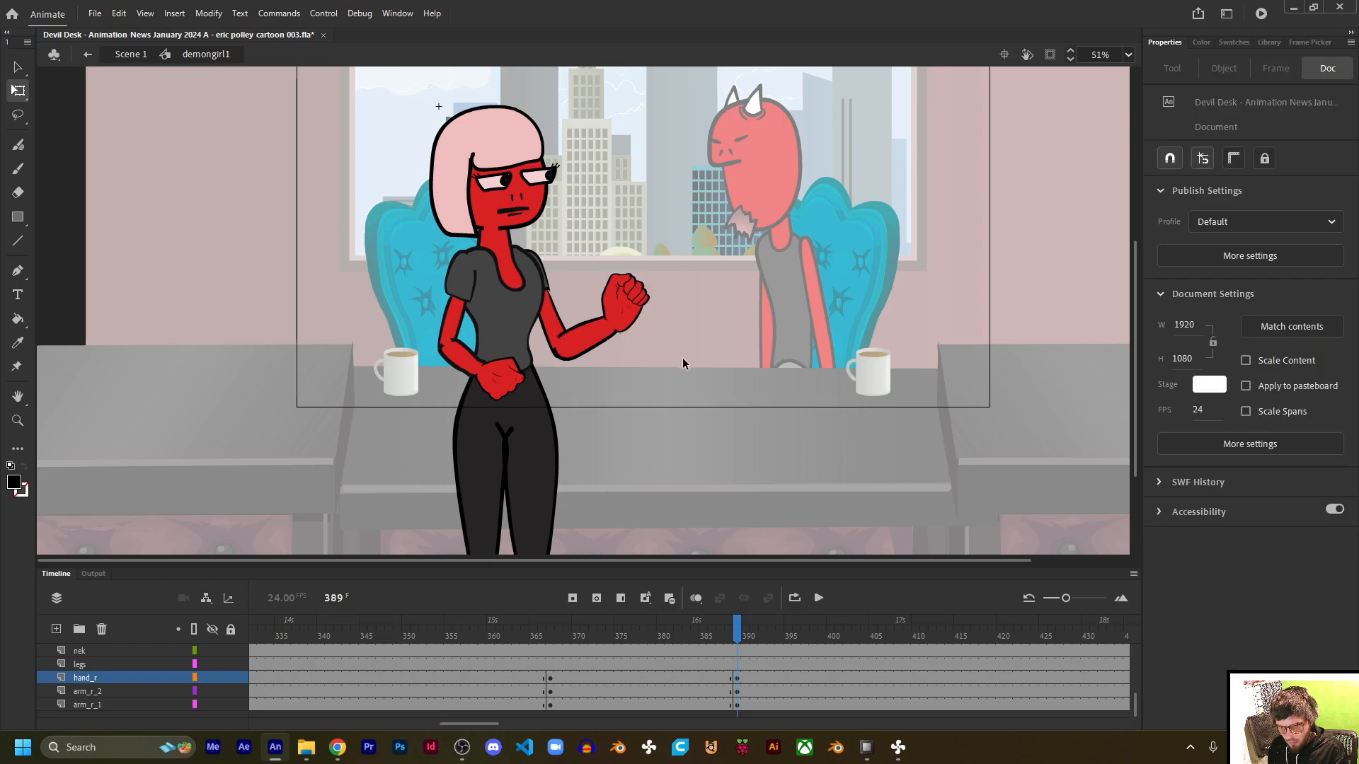
Step: Create classic tweens between frames 367 and 389 on arm_r_1, arm_r_2 and hand_r and scrub through the motion to frame 398
{"action": "left_click_drag", "start_coordinate": [676, 705], "coordinate": [673, 680]}
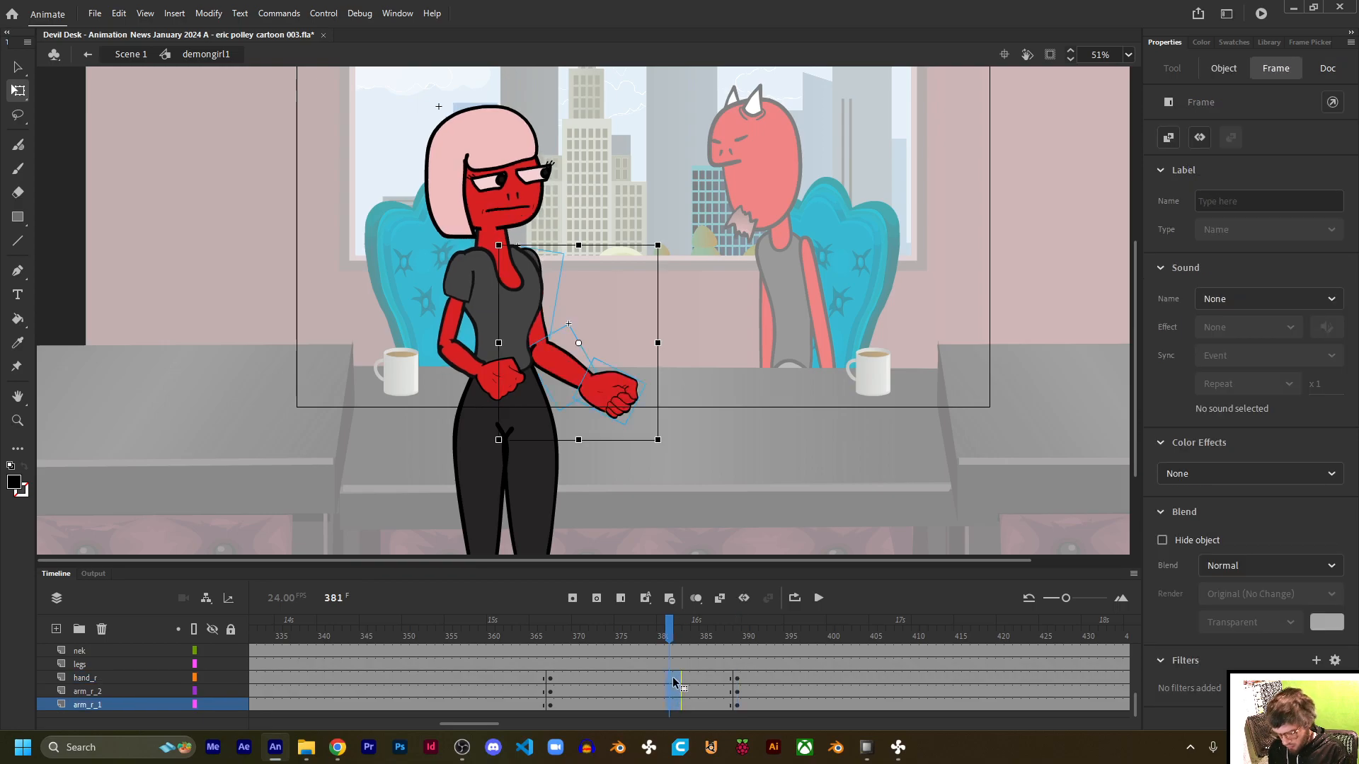
{"action": "key", "text": "F3"}
{"action": "left_click_drag", "start_coordinate": [549, 639], "coordinate": [813, 639]}
{"action": "left_click_drag", "start_coordinate": [464, 723], "coordinate": [477, 723]}
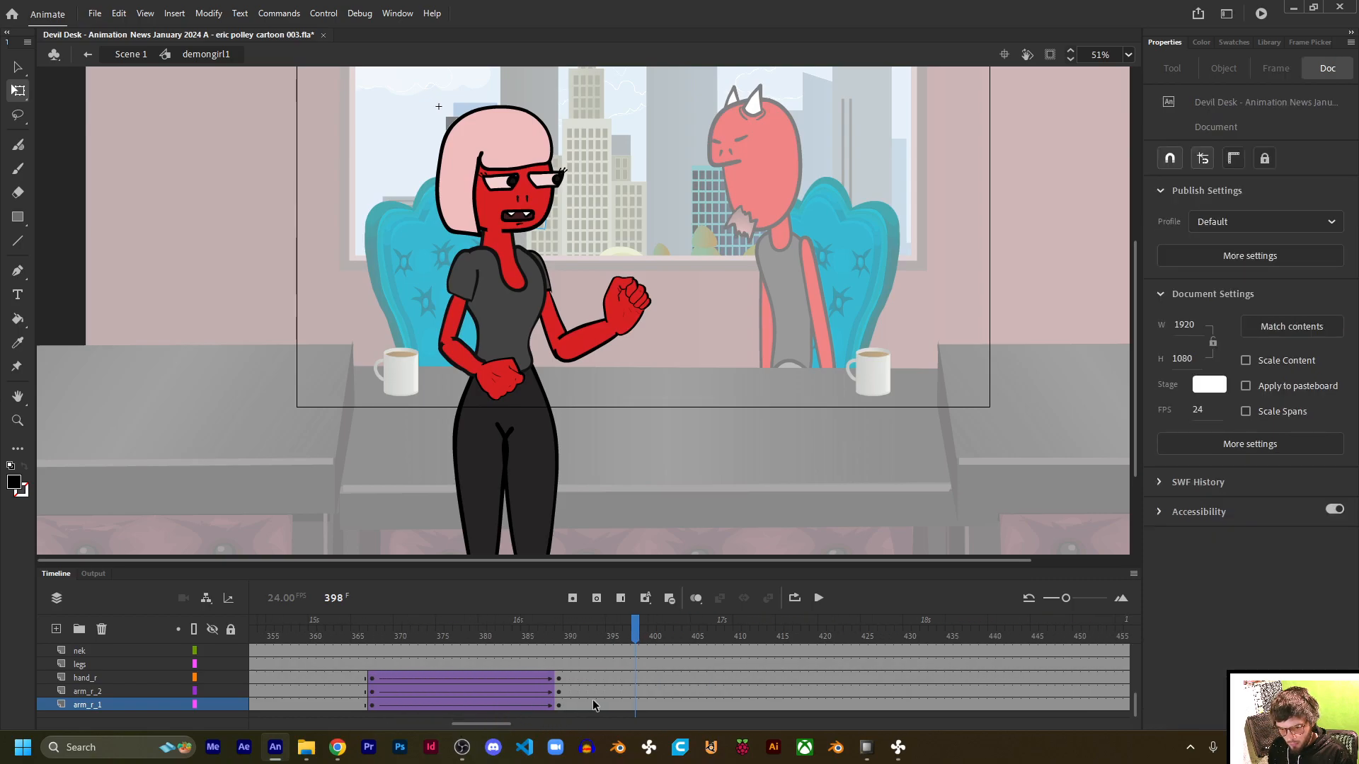
Step: Insert keyframes at frames 398 and 421 on layers arm_r_1, arm_r_2 and hand_r
{"action": "left_click", "coordinate": [632, 705]}
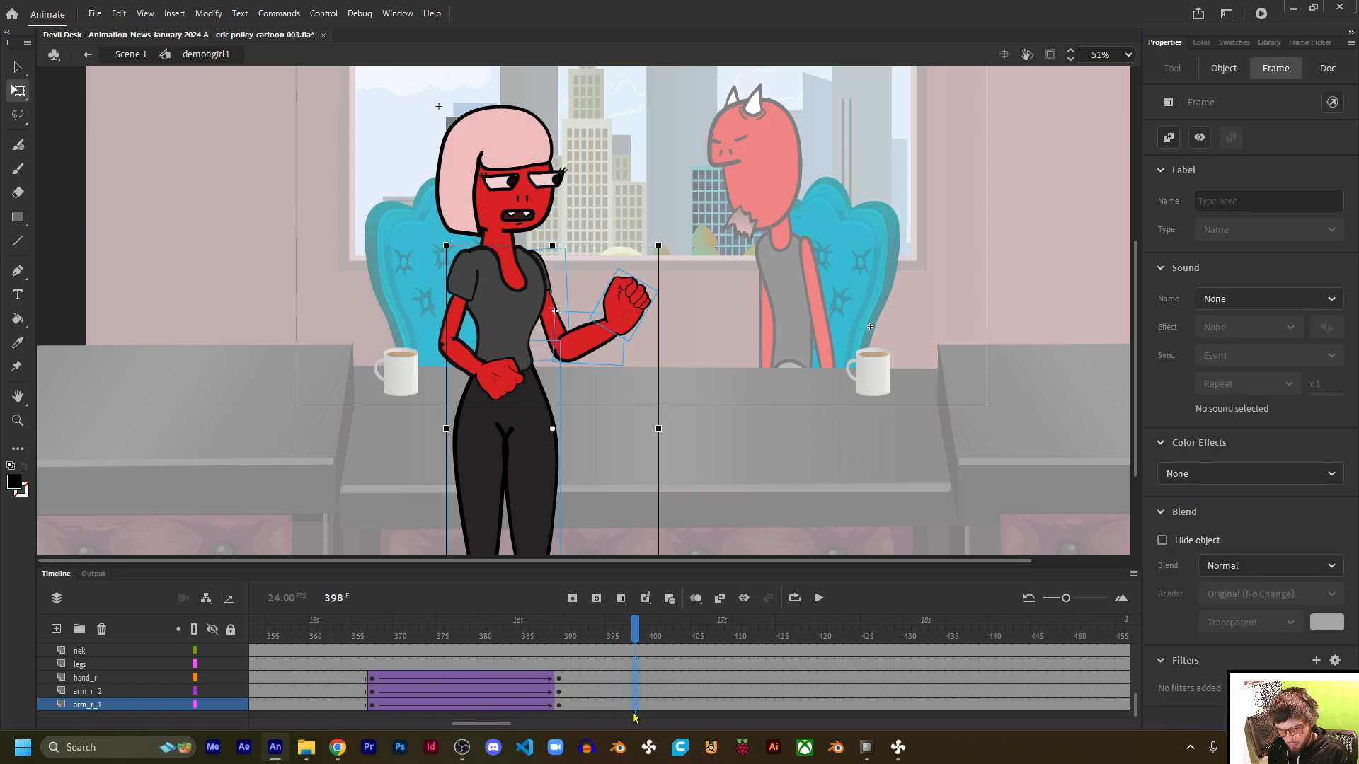
{"action": "left_click_drag", "start_coordinate": [631, 704], "coordinate": [631, 678]}
{"action": "key", "text": "F6"}
{"action": "left_click_drag", "start_coordinate": [828, 707], "coordinate": [830, 683]}
{"action": "key", "text": "F6"}
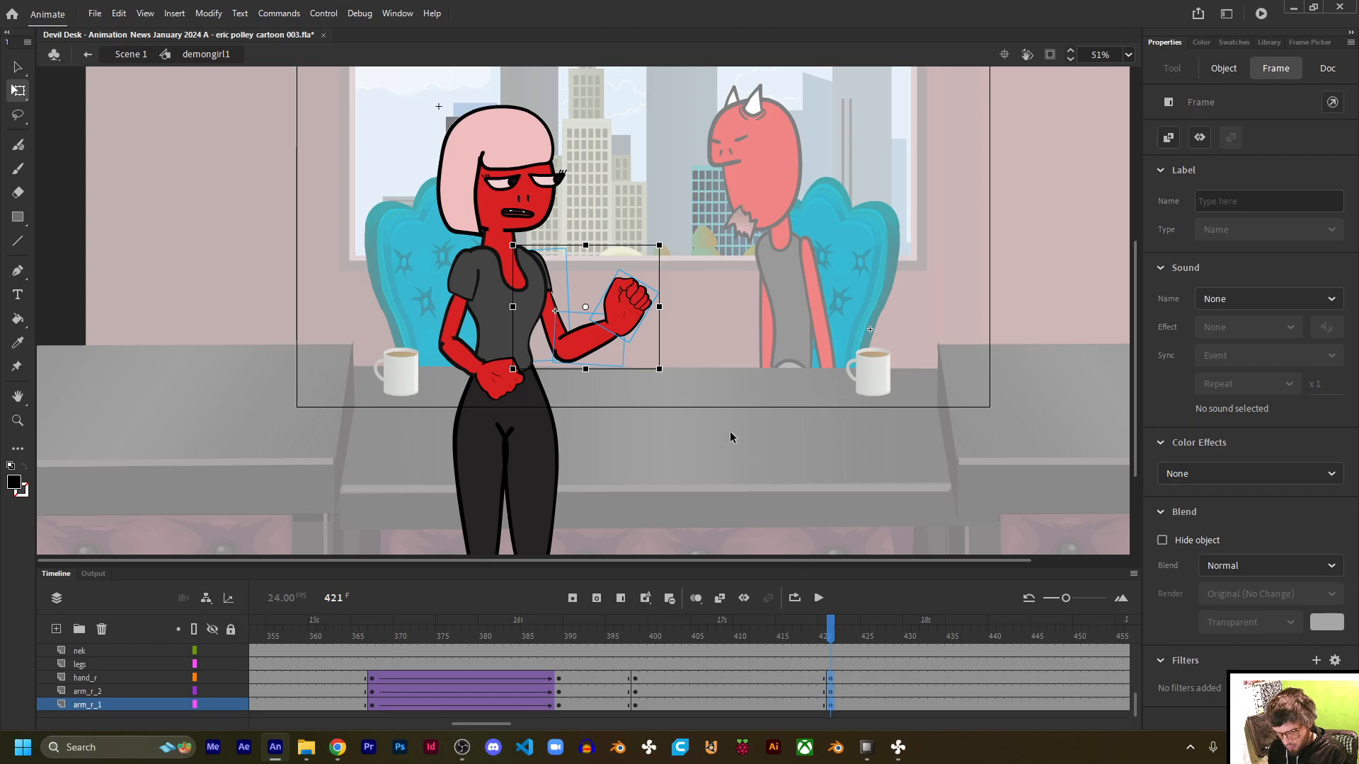
{"action": "left_click", "coordinate": [721, 349]}
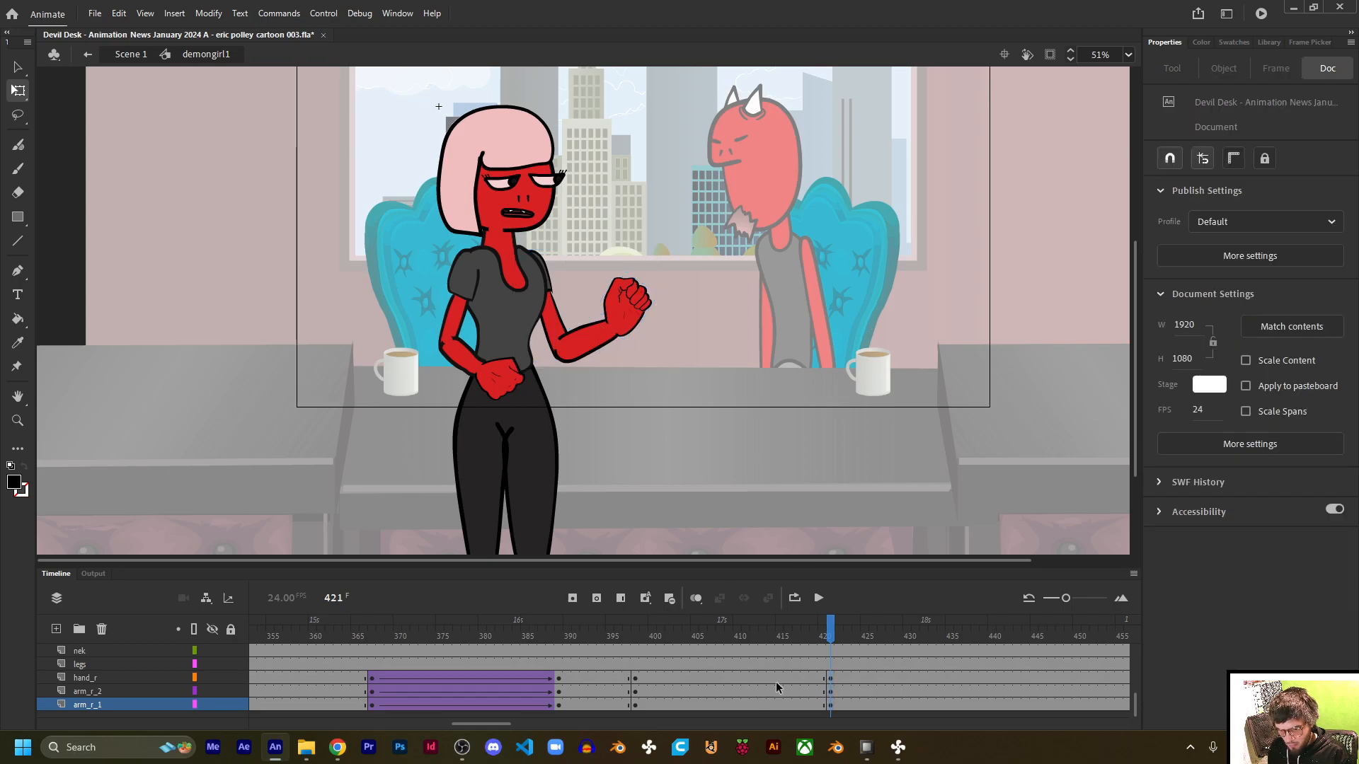
Step: Rotate the forearm upward and swing the upper arm slightly away from the torso at frame 421
{"action": "left_click", "coordinate": [605, 347]}
{"action": "left_click_drag", "start_coordinate": [633, 319], "coordinate": [627, 301]}
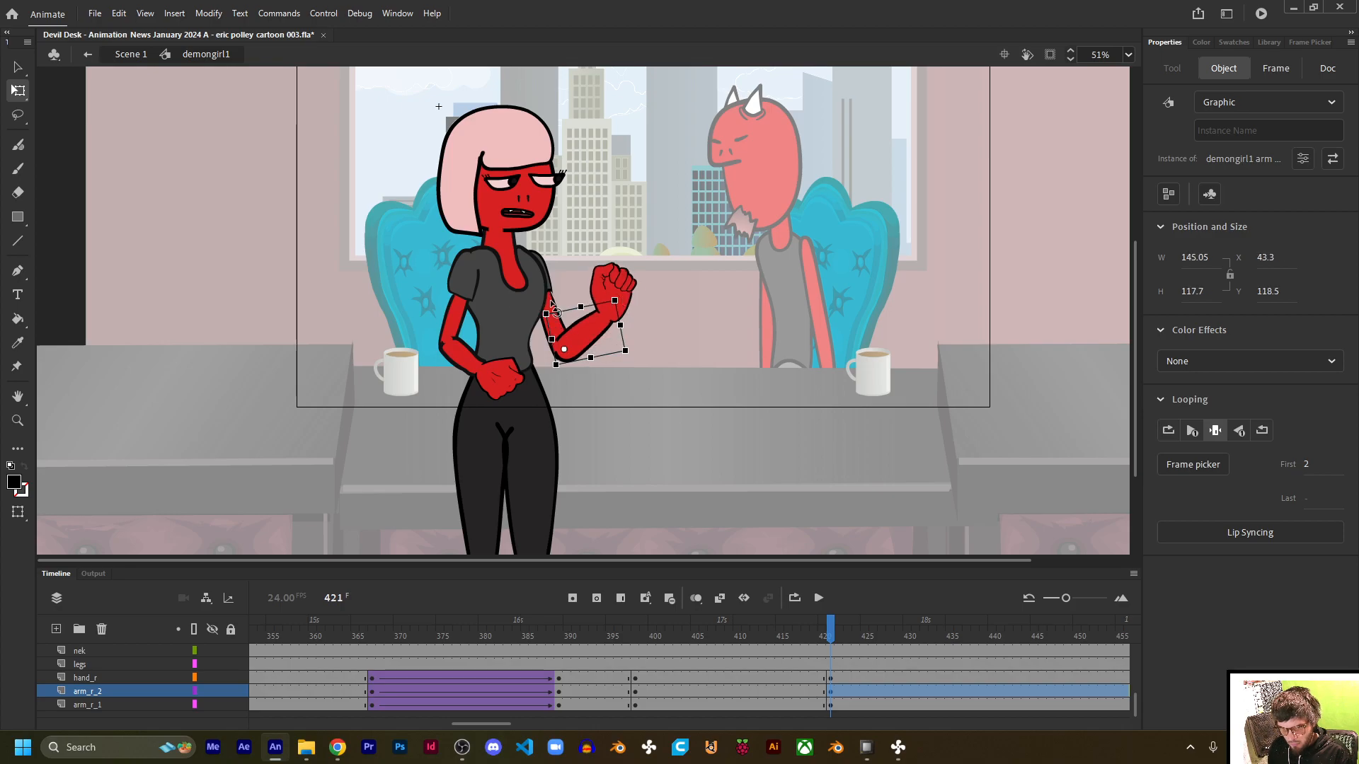
{"action": "left_click", "coordinate": [576, 267]}
{"action": "left_click", "coordinate": [552, 325]}
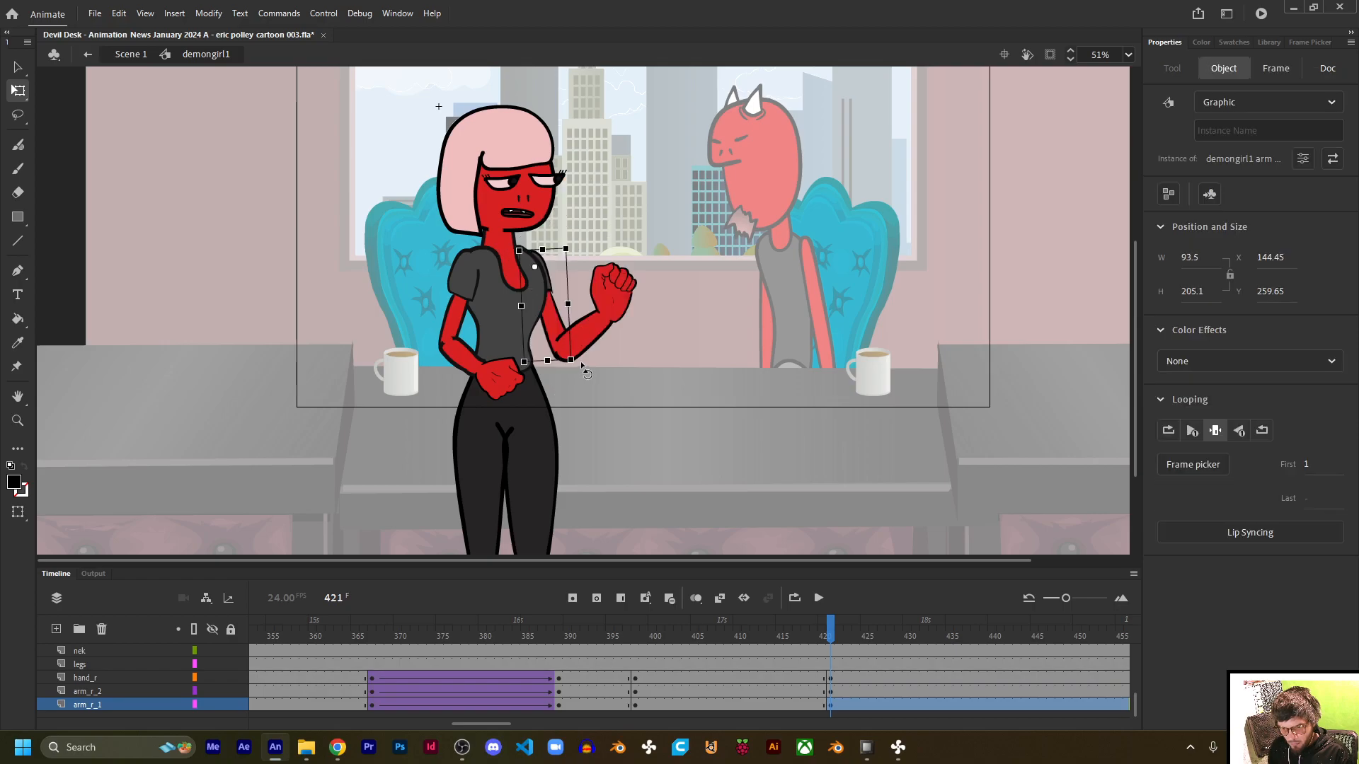
{"action": "left_click_drag", "start_coordinate": [576, 365], "coordinate": [585, 365]}
Step: Rotate the raised fist upright at frame 421 and switch it to hand pose 1
{"action": "left_click", "coordinate": [625, 290]}
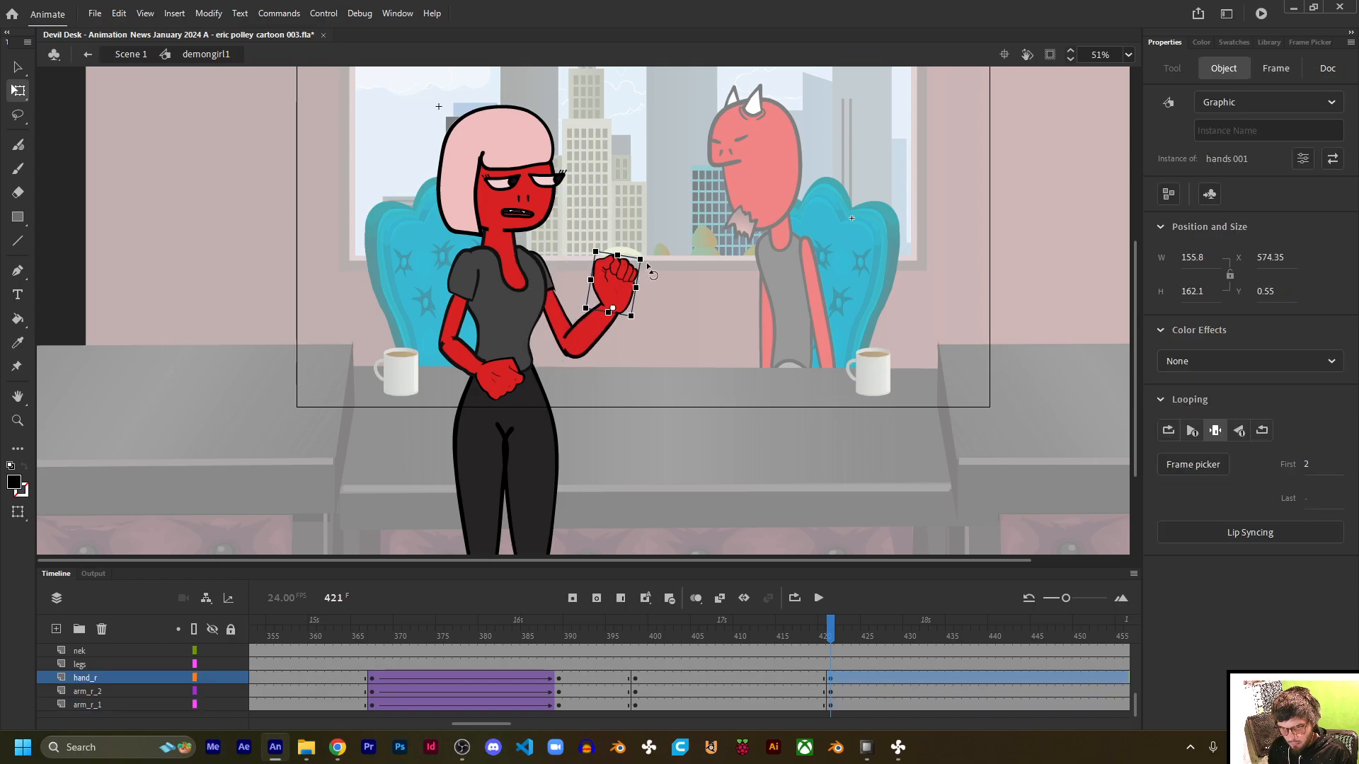
{"action": "left_click_drag", "start_coordinate": [648, 267], "coordinate": [638, 257]}
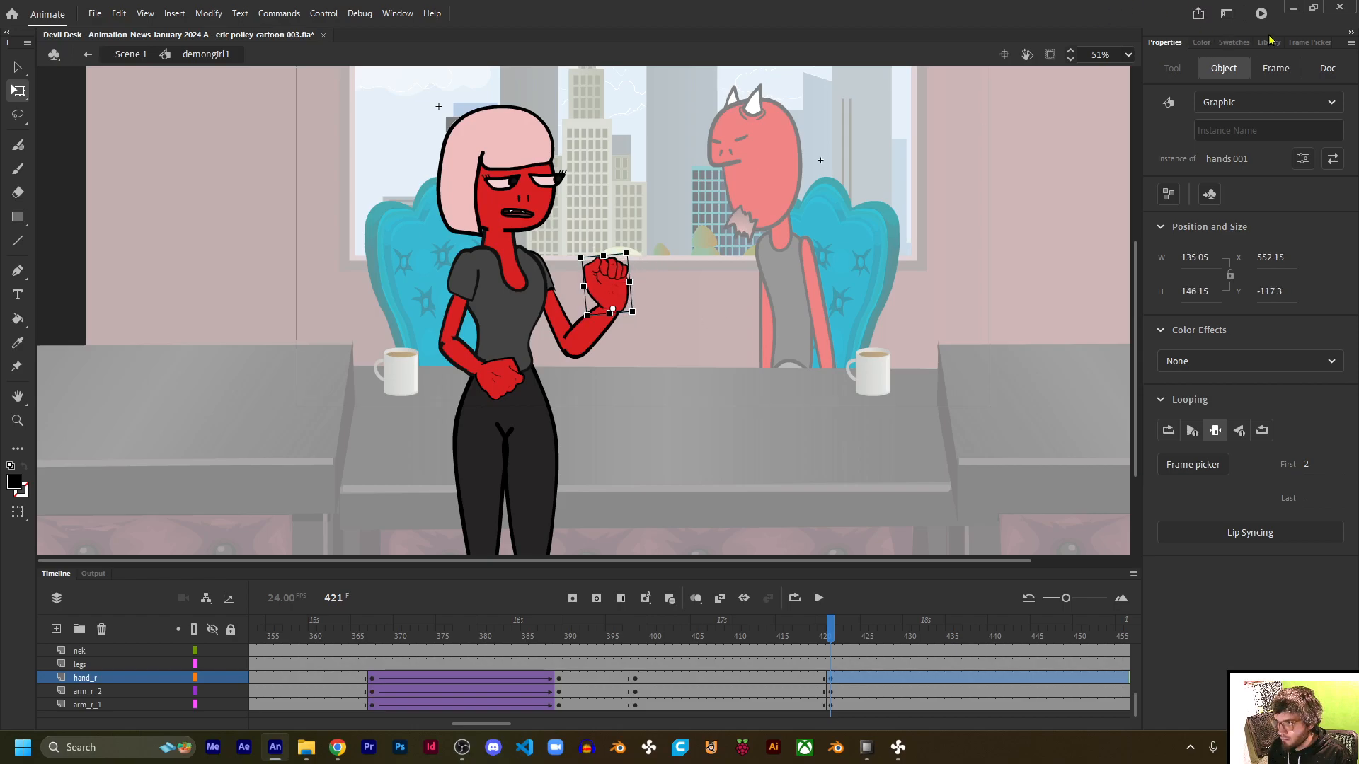
{"action": "left_click", "coordinate": [1309, 41]}
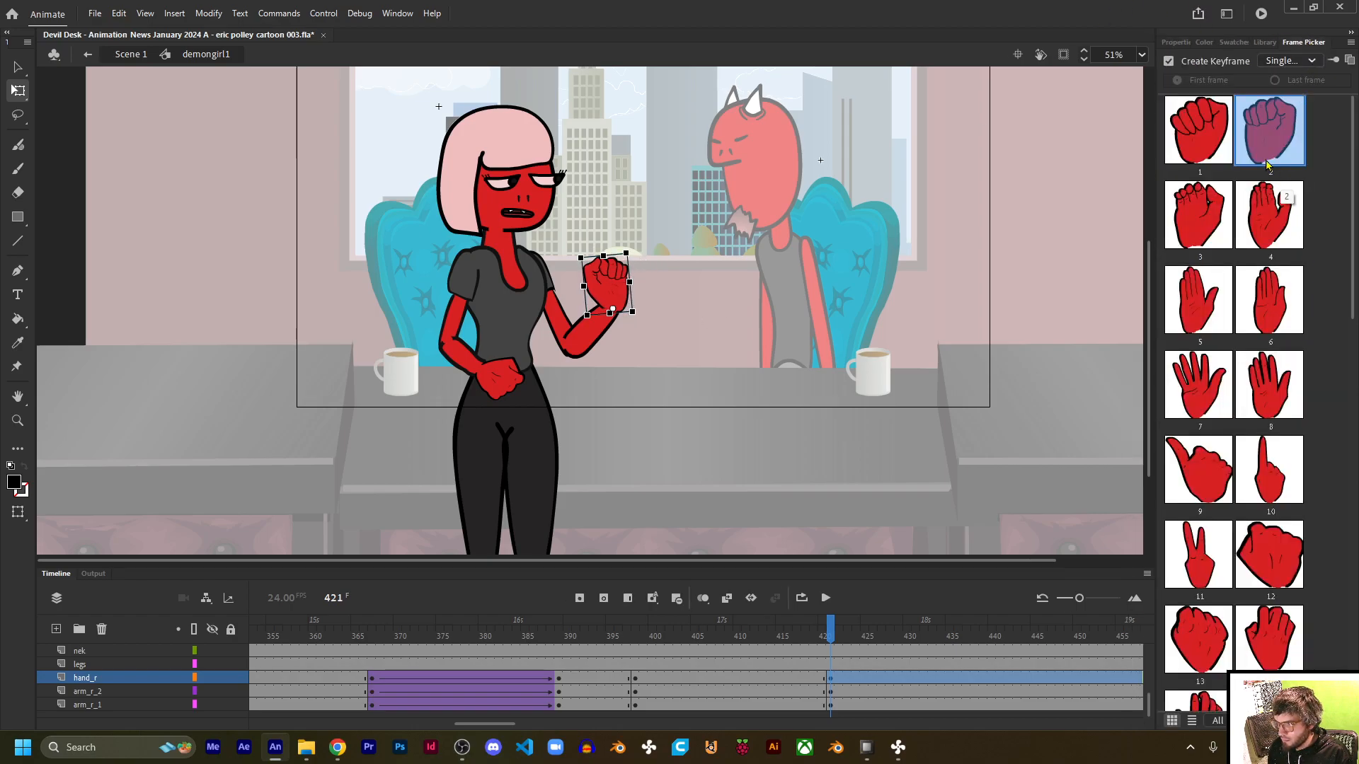
{"action": "left_click", "coordinate": [1215, 125]}
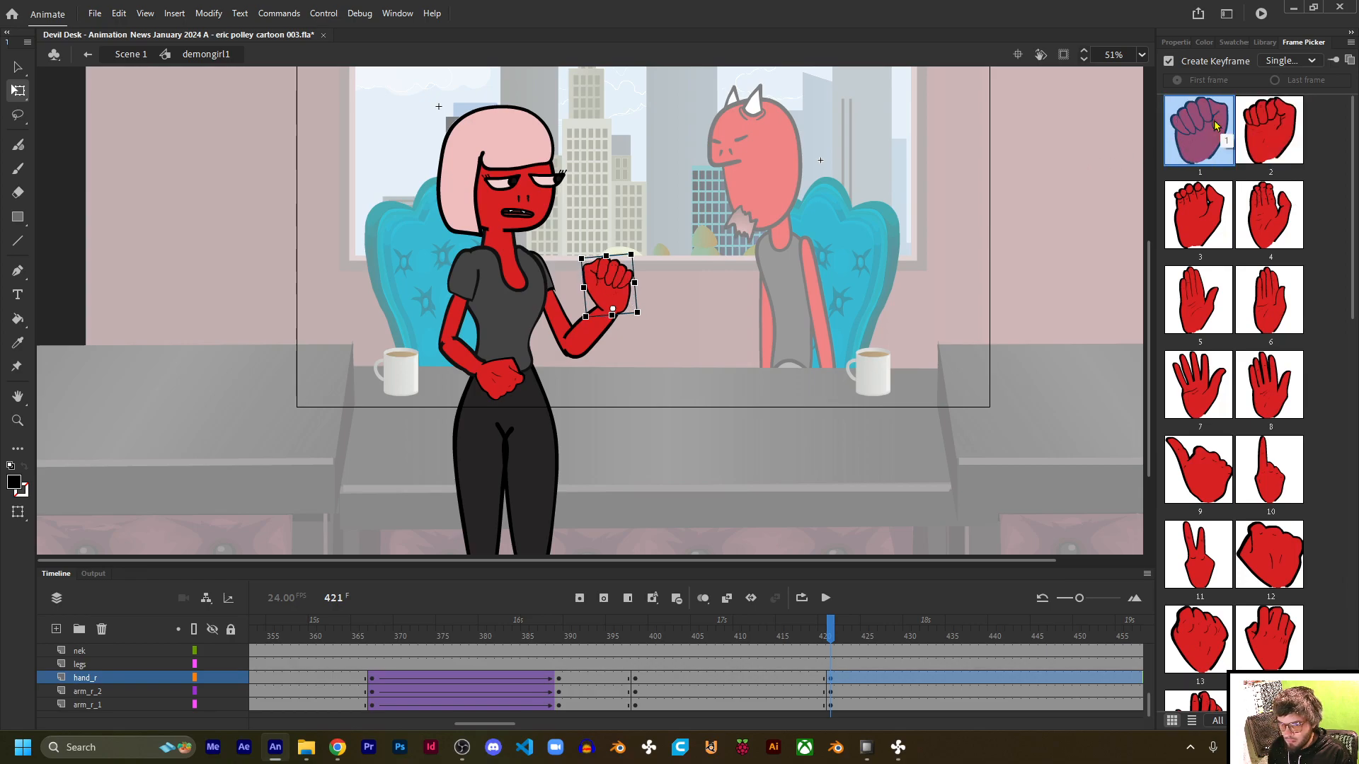
Step: Create classic tweens between frames 398 and 421 on arm_r_1, arm_r_2 and hand_r and scrub through to frame 450
{"action": "left_click", "coordinate": [731, 692]}
{"action": "left_click_drag", "start_coordinate": [732, 678], "coordinate": [734, 678]}
{"action": "key", "text": "F5"}
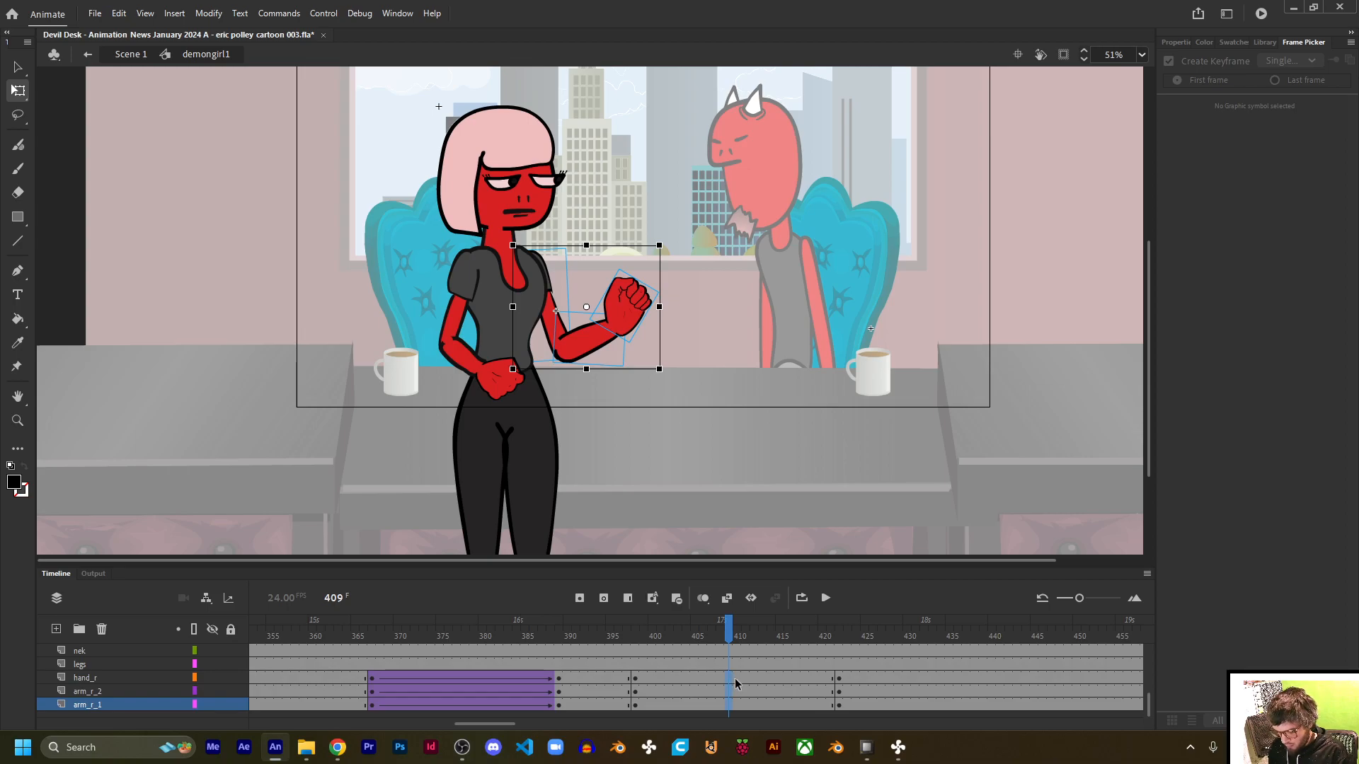
{"action": "key", "text": "ctrl+z"}
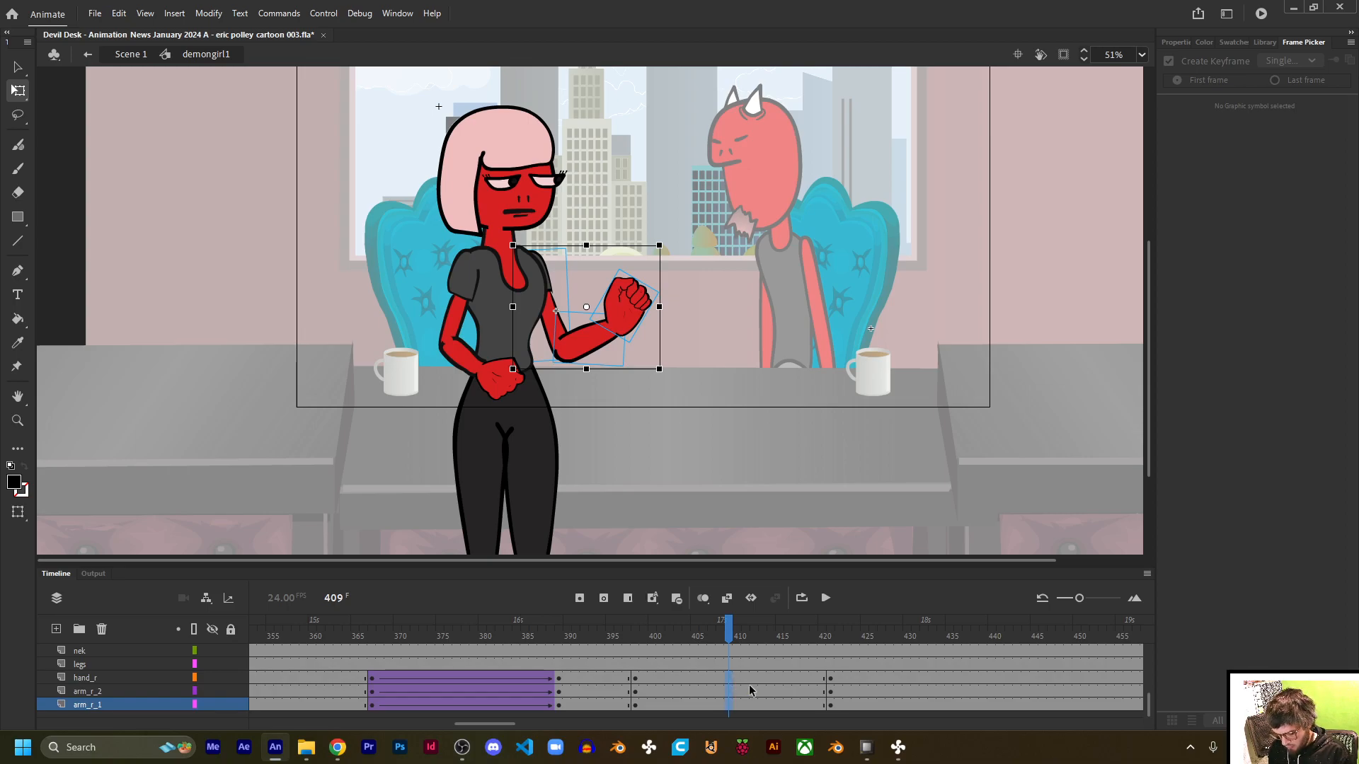
{"action": "key", "text": "F4"}
{"action": "left_click_drag", "start_coordinate": [651, 646], "coordinate": [898, 649]}
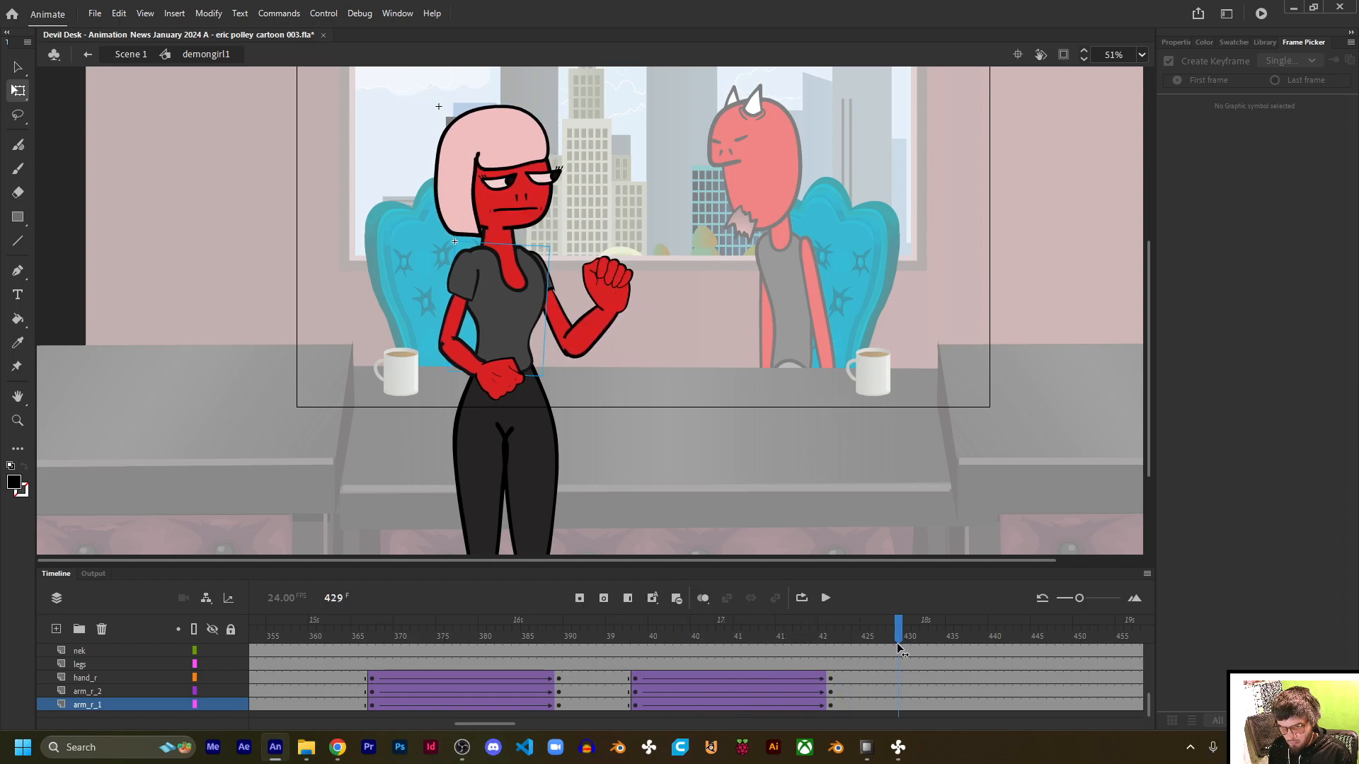
{"action": "left_click_drag", "start_coordinate": [485, 723], "coordinate": [504, 723]}
{"action": "left_click_drag", "start_coordinate": [495, 646], "coordinate": [803, 644]}
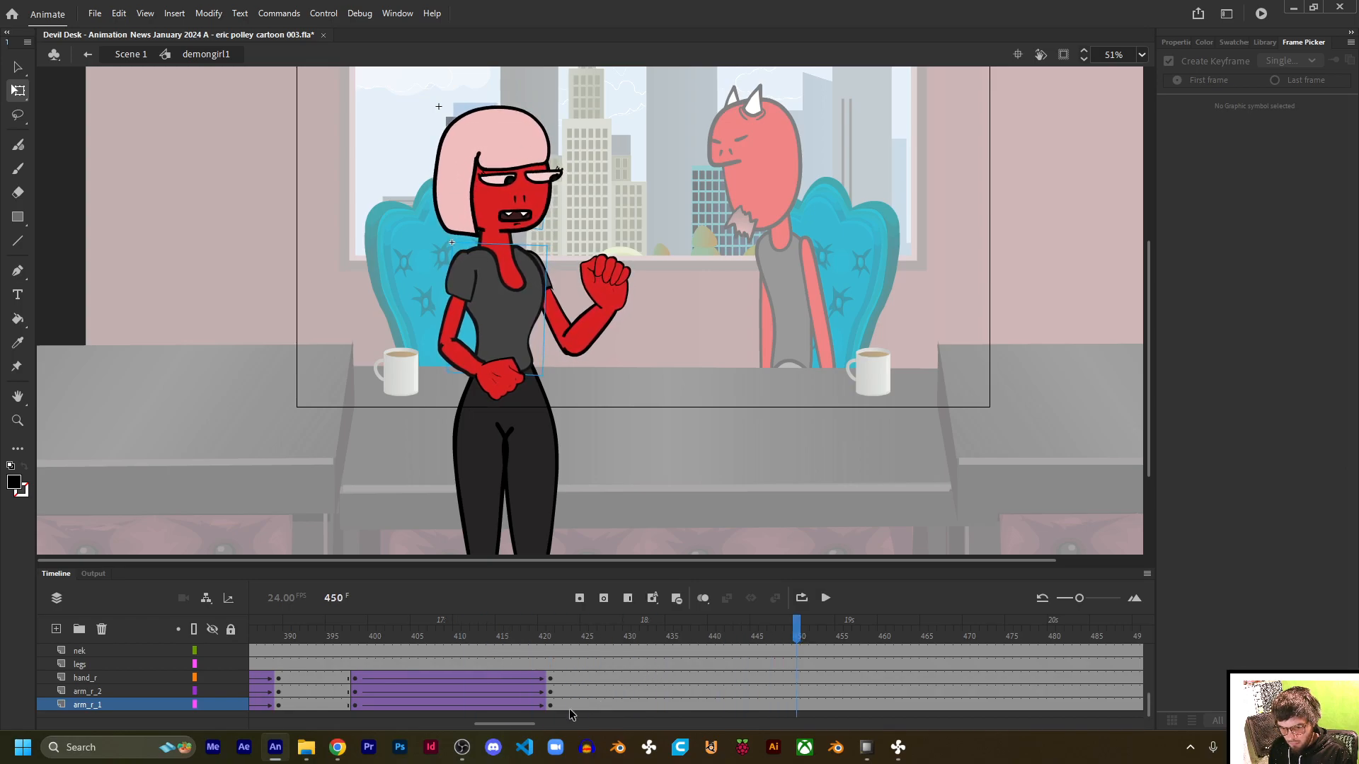
Step: Copy the tweened frames 398 to 421 on layers arm_r_1, arm_r_2 and hand_r
{"action": "left_click_drag", "start_coordinate": [509, 724], "coordinate": [502, 724]}
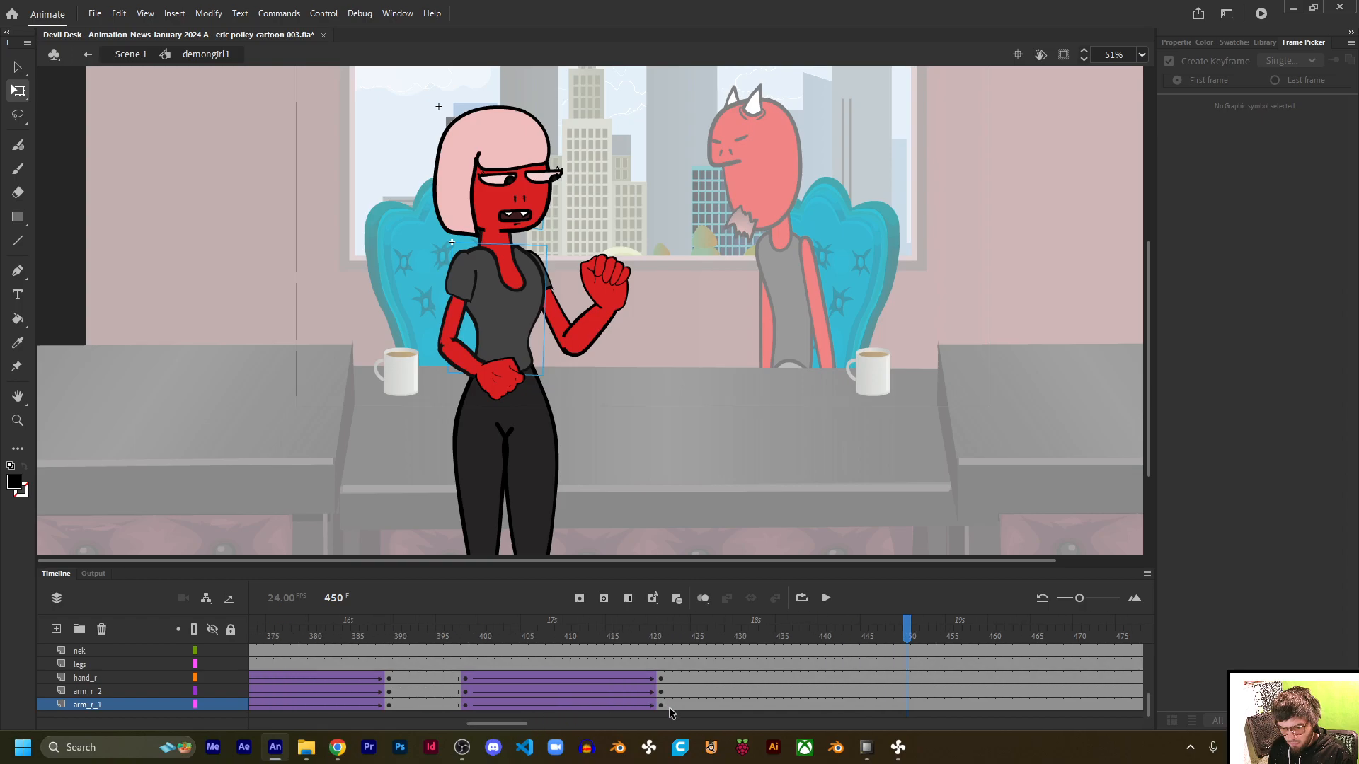
{"action": "left_click_drag", "start_coordinate": [661, 705], "coordinate": [467, 683]}
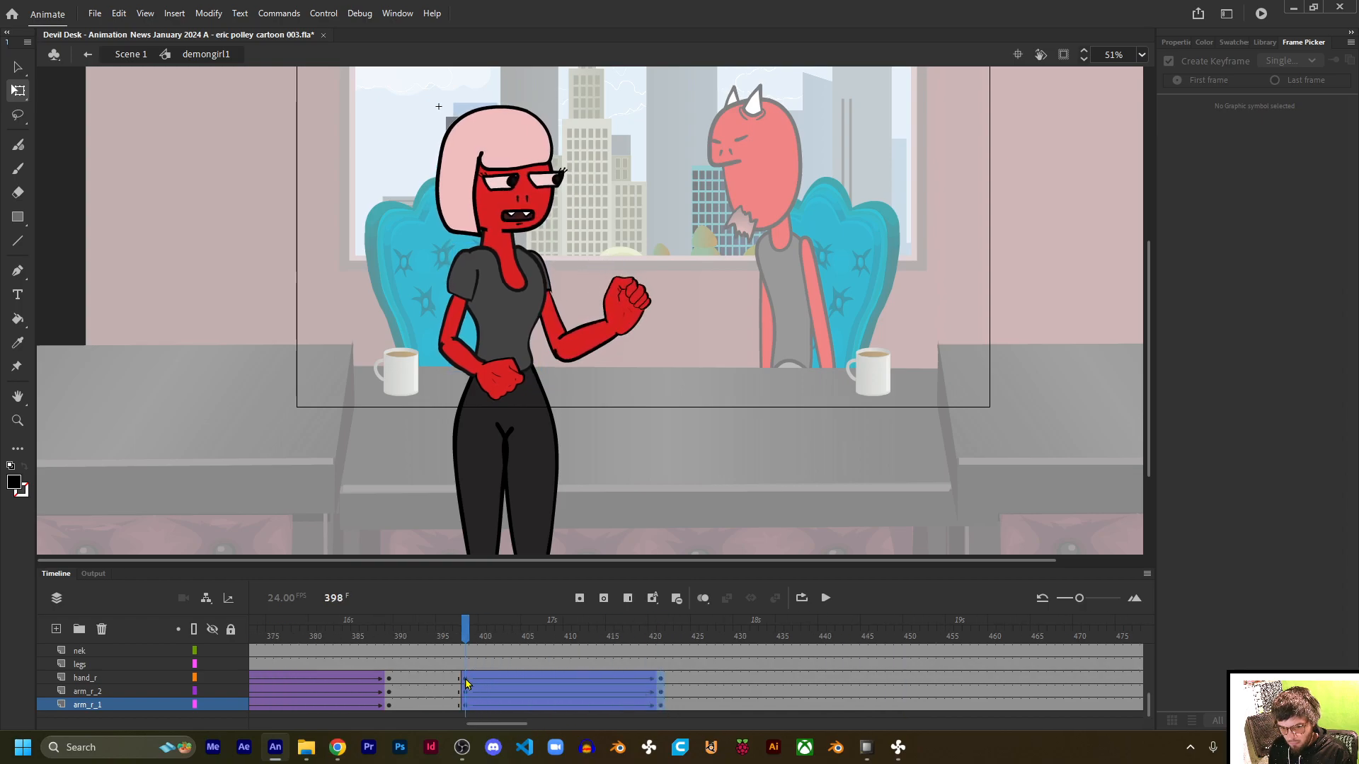
{"action": "right_click", "coordinate": [467, 683]}
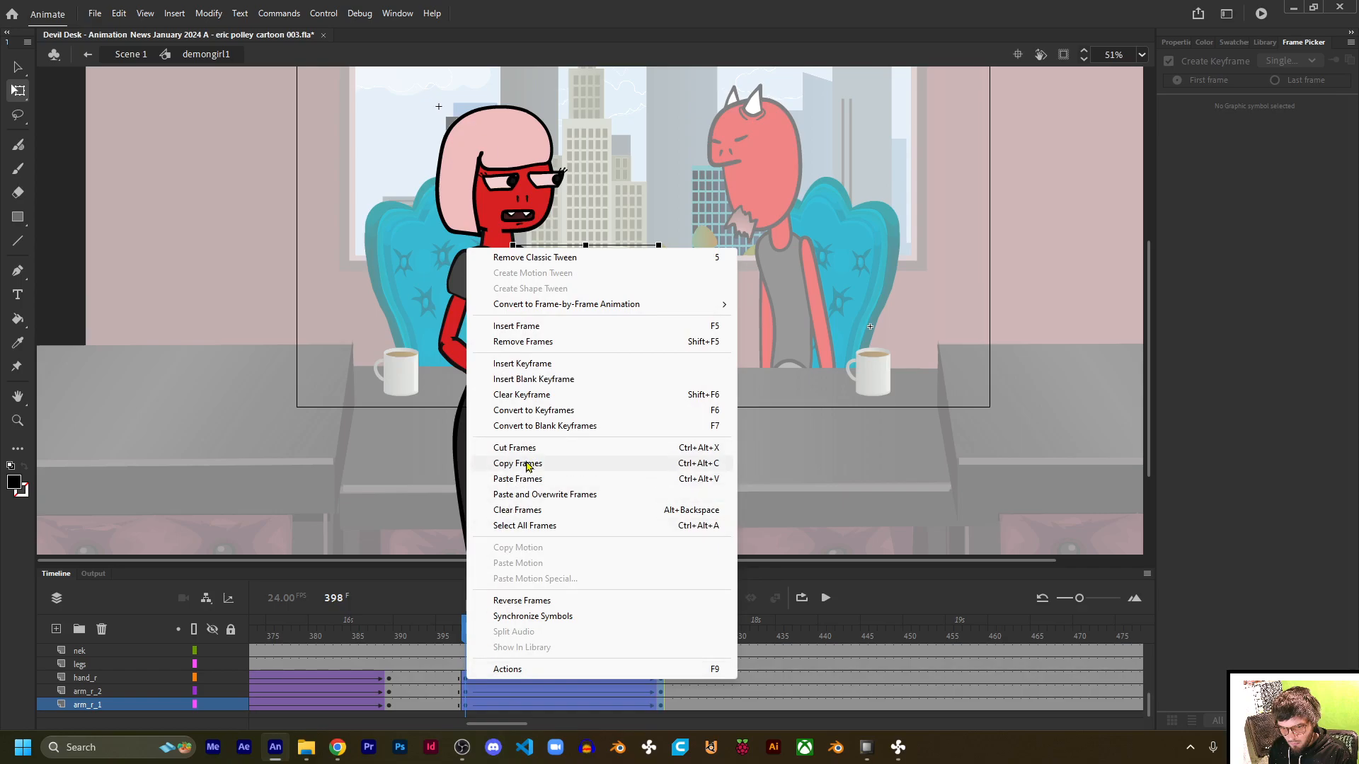
{"action": "left_click", "coordinate": [524, 469]}
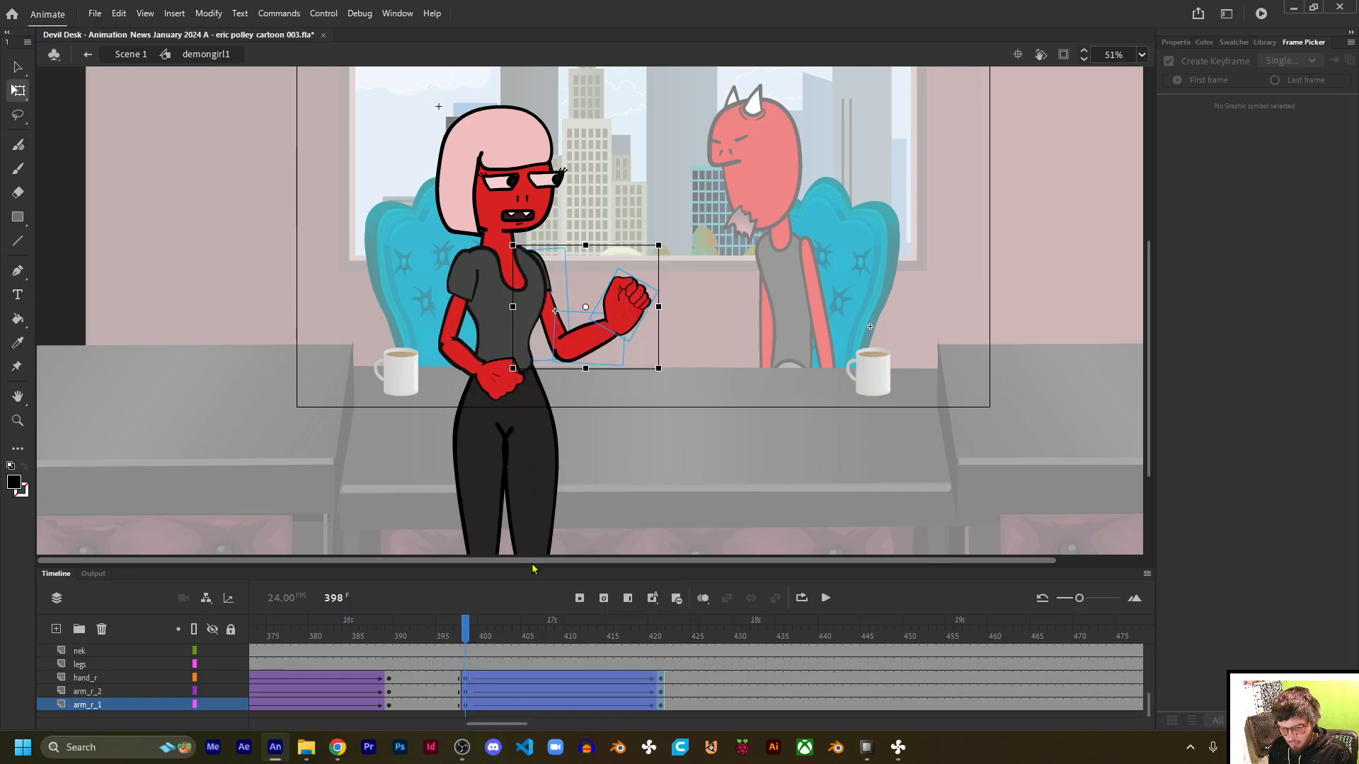
Step: Insert keyframes at frames 432 and 454 on layers arm_r_1, arm_r_2 and hand_r
{"action": "left_click", "coordinate": [739, 704]}
{"action": "left_click_drag", "start_coordinate": [752, 707], "coordinate": [751, 683]}
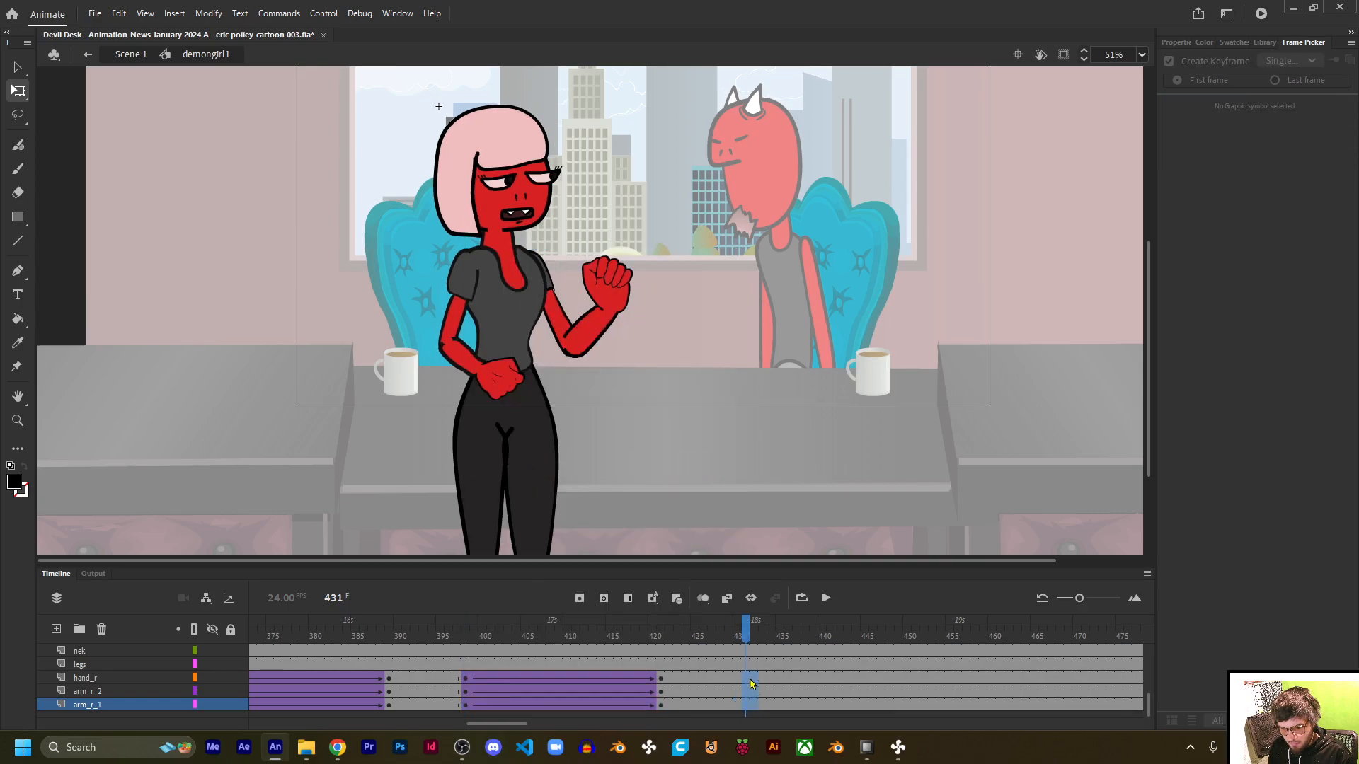
{"action": "key", "text": "F6"}
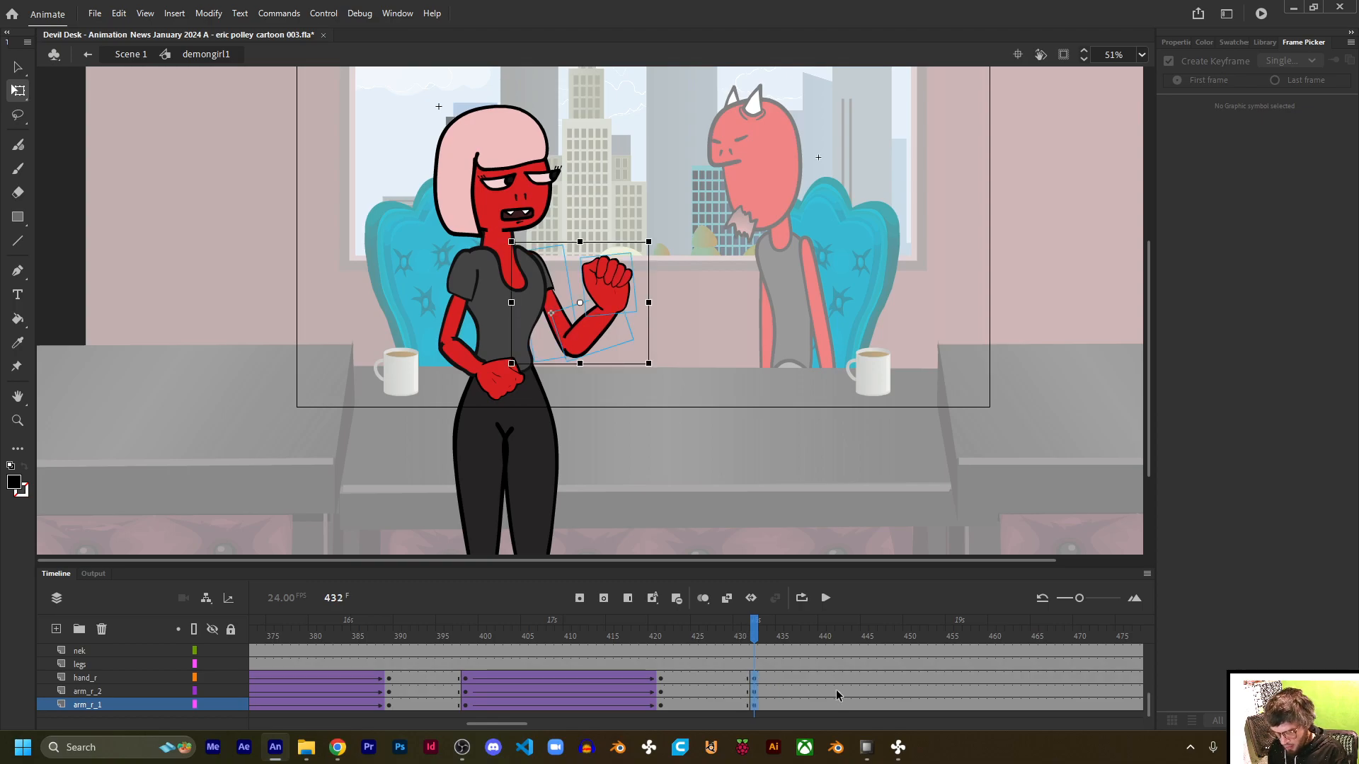
{"action": "left_click_drag", "start_coordinate": [941, 704], "coordinate": [940, 678]}
{"action": "key", "text": "F6"}
{"action": "left_click_drag", "start_coordinate": [637, 284], "coordinate": [635, 281]}
{"action": "left_click", "coordinate": [623, 323]}
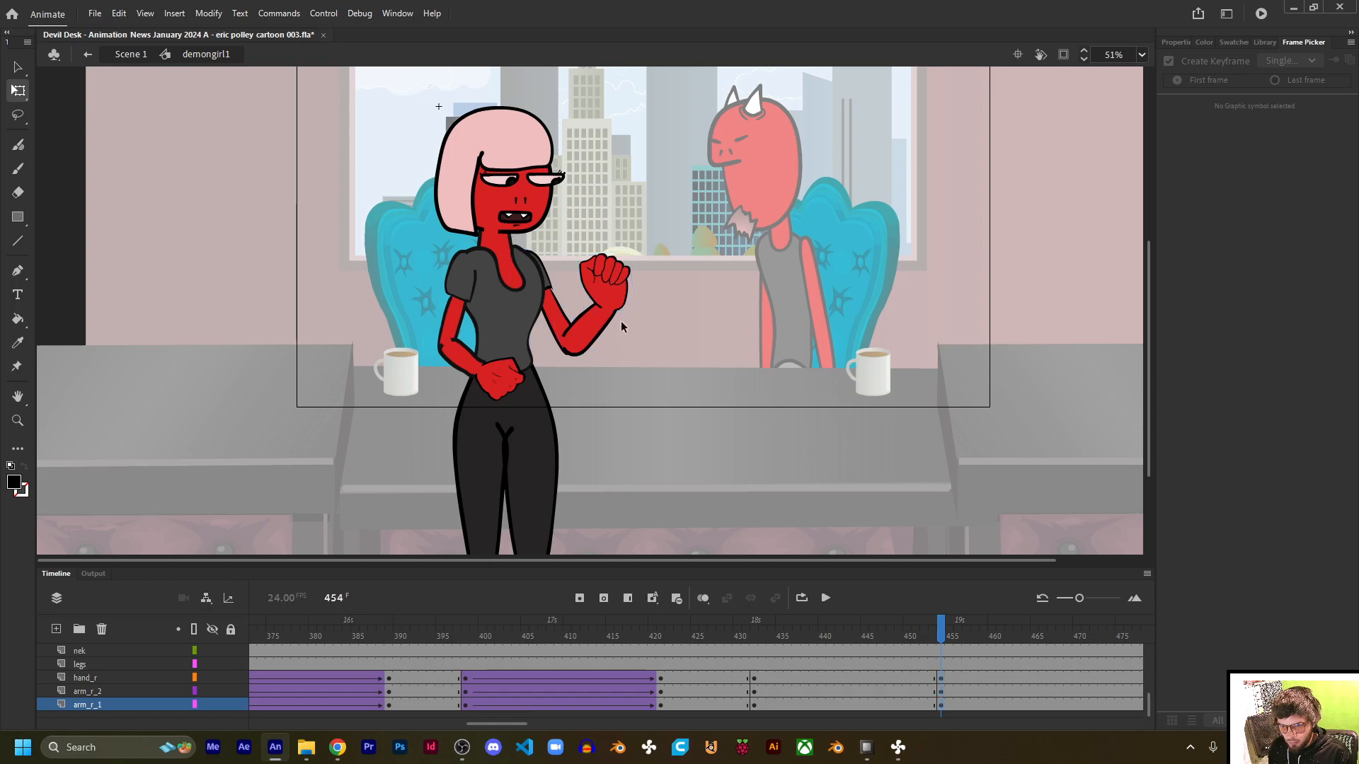
Step: Pose the raised arm at frame 454 with the upper arm closer to the torso, the forearm raised and the hand tilted outward
{"action": "left_click", "coordinate": [589, 327]}
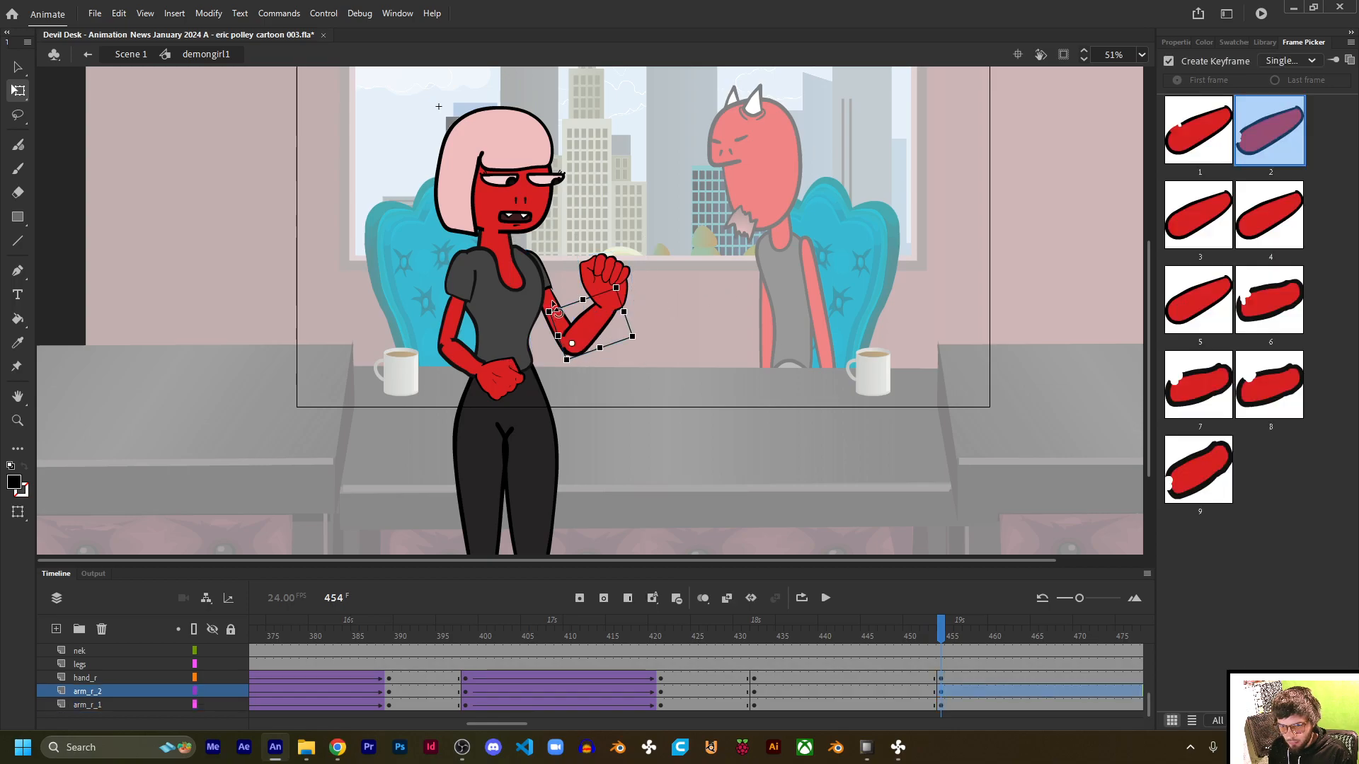
{"action": "left_click", "coordinate": [583, 201]}
{"action": "left_click", "coordinate": [560, 323]}
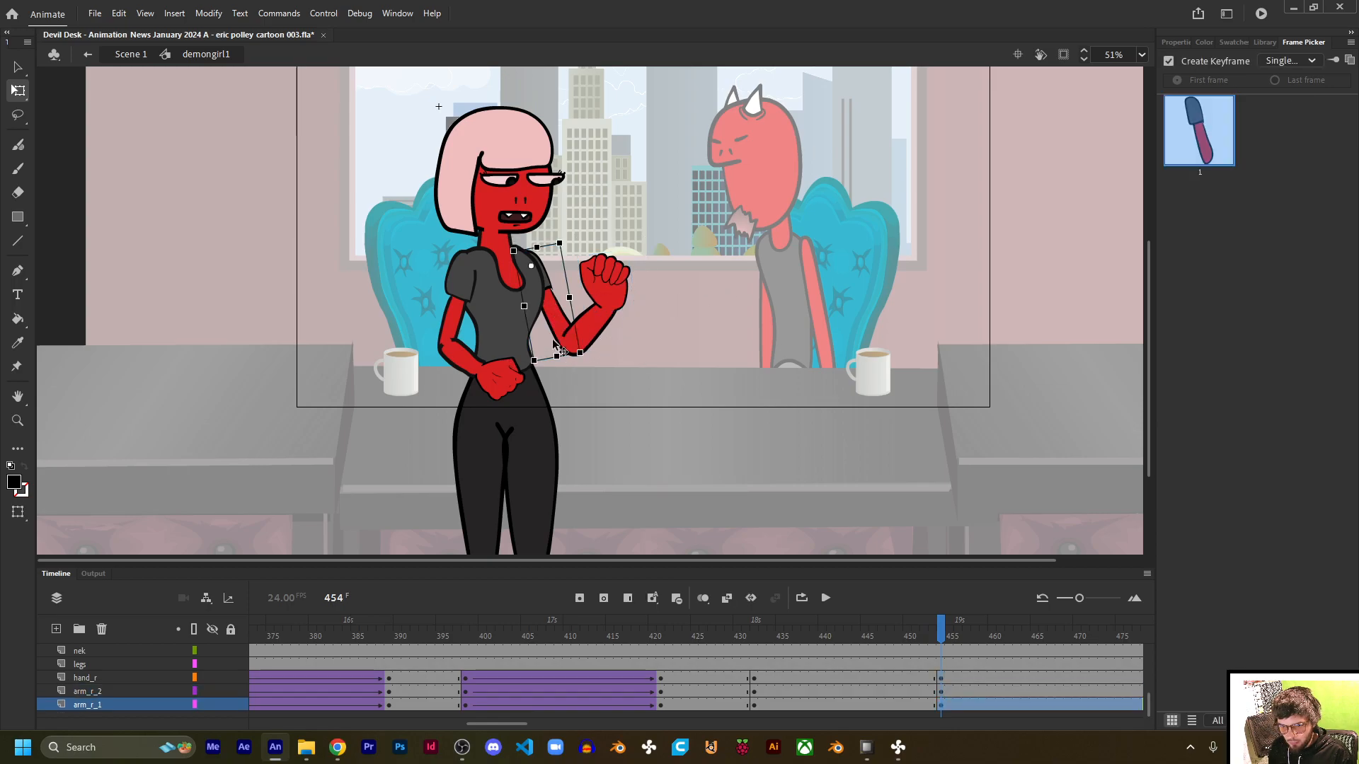
{"action": "left_click_drag", "start_coordinate": [533, 369], "coordinate": [515, 369]}
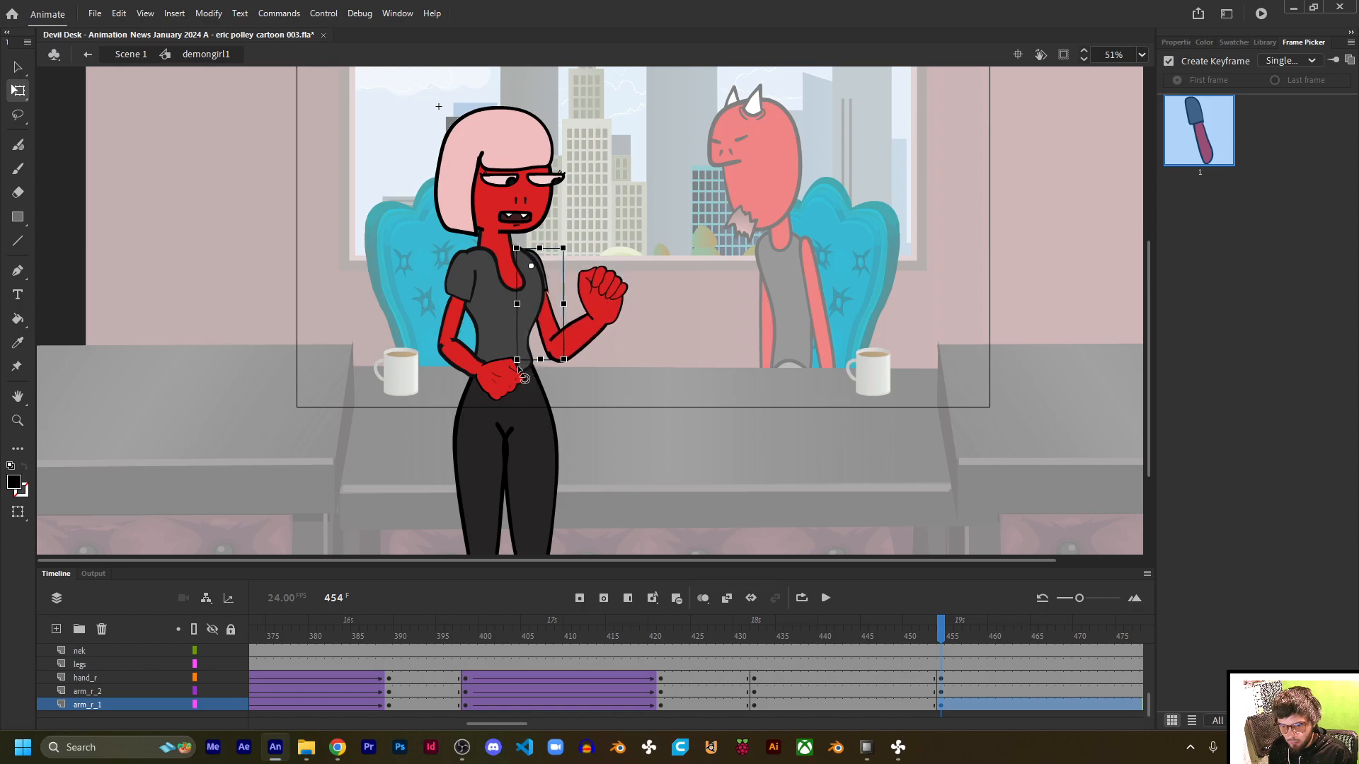
{"action": "left_click", "coordinate": [587, 340]}
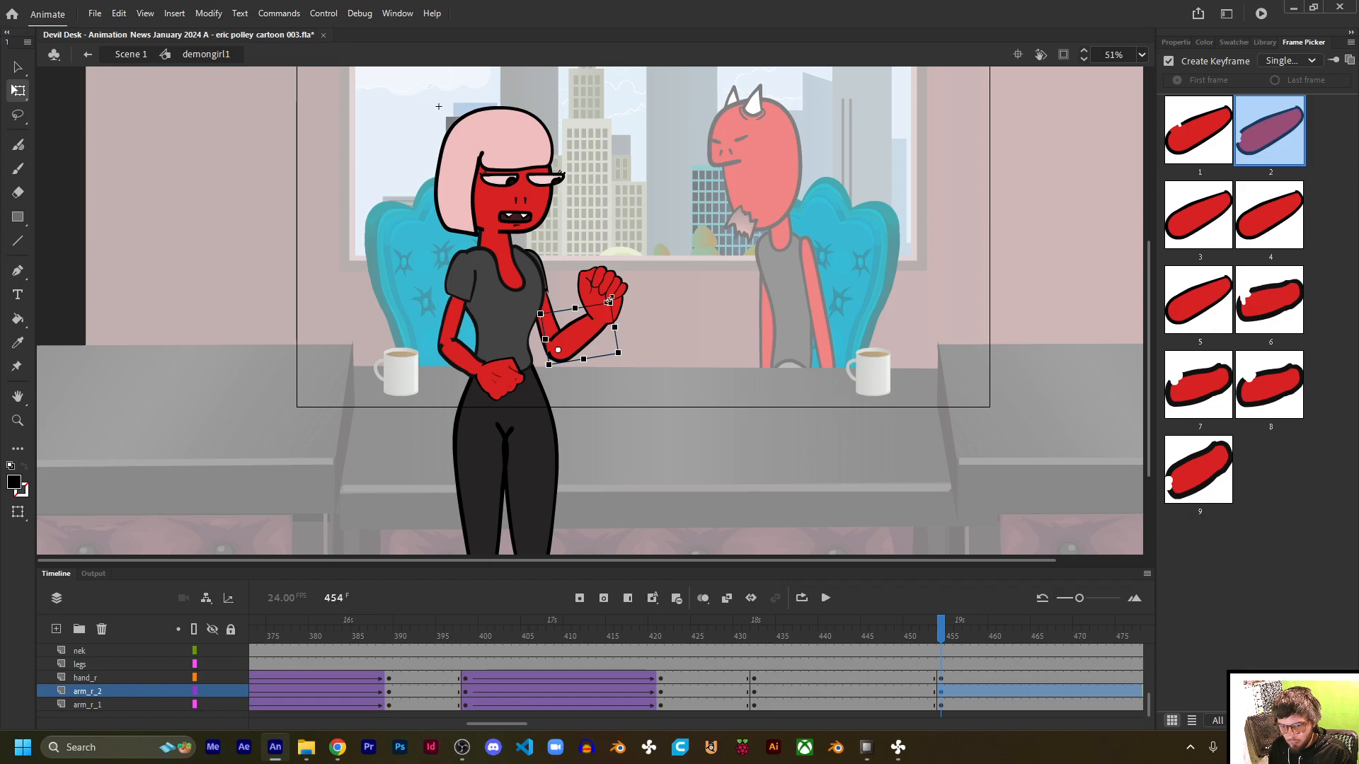
{"action": "left_click_drag", "start_coordinate": [616, 306], "coordinate": [642, 287]}
{"action": "left_click", "coordinate": [594, 279]}
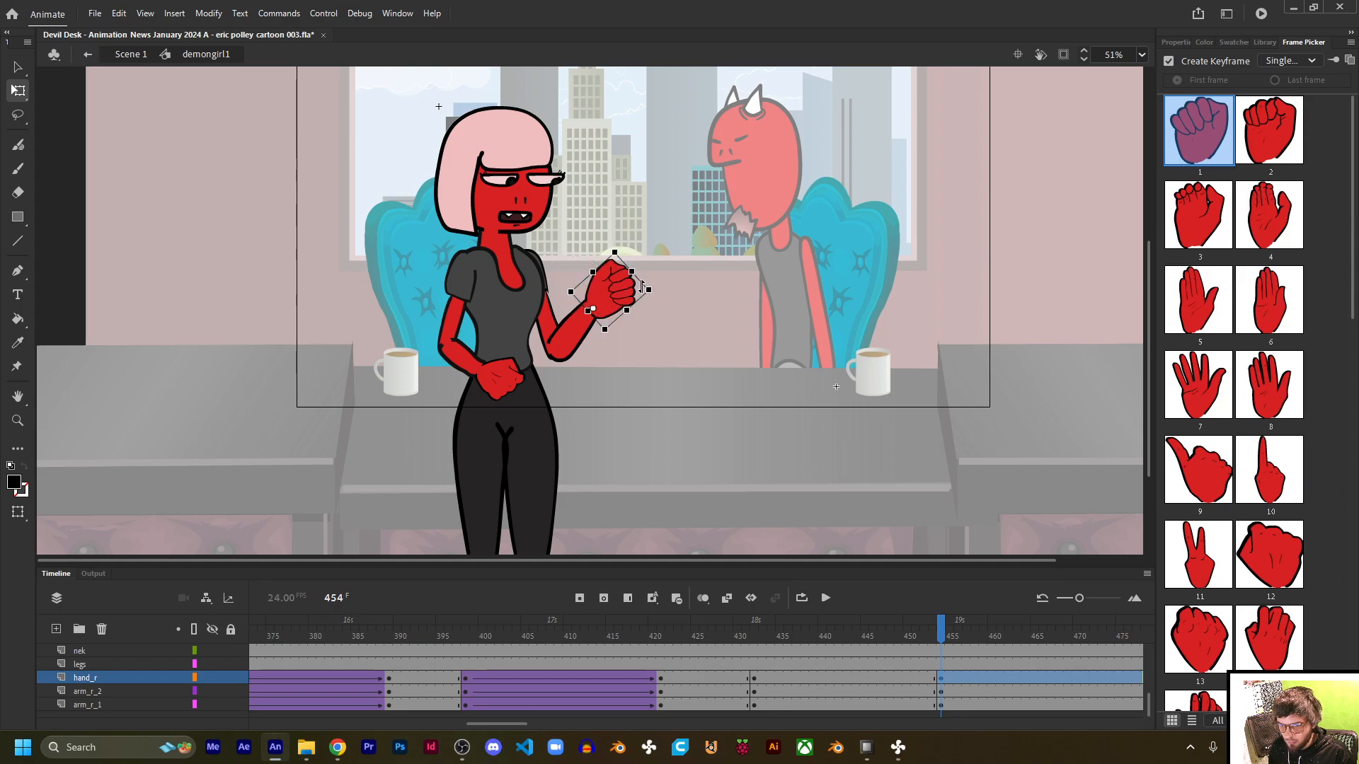
Step: Open the raised fist on hand_r using hand pose 3 at frame 453 and hand pose 4 at frame 454
{"action": "left_click", "coordinate": [1267, 138]}
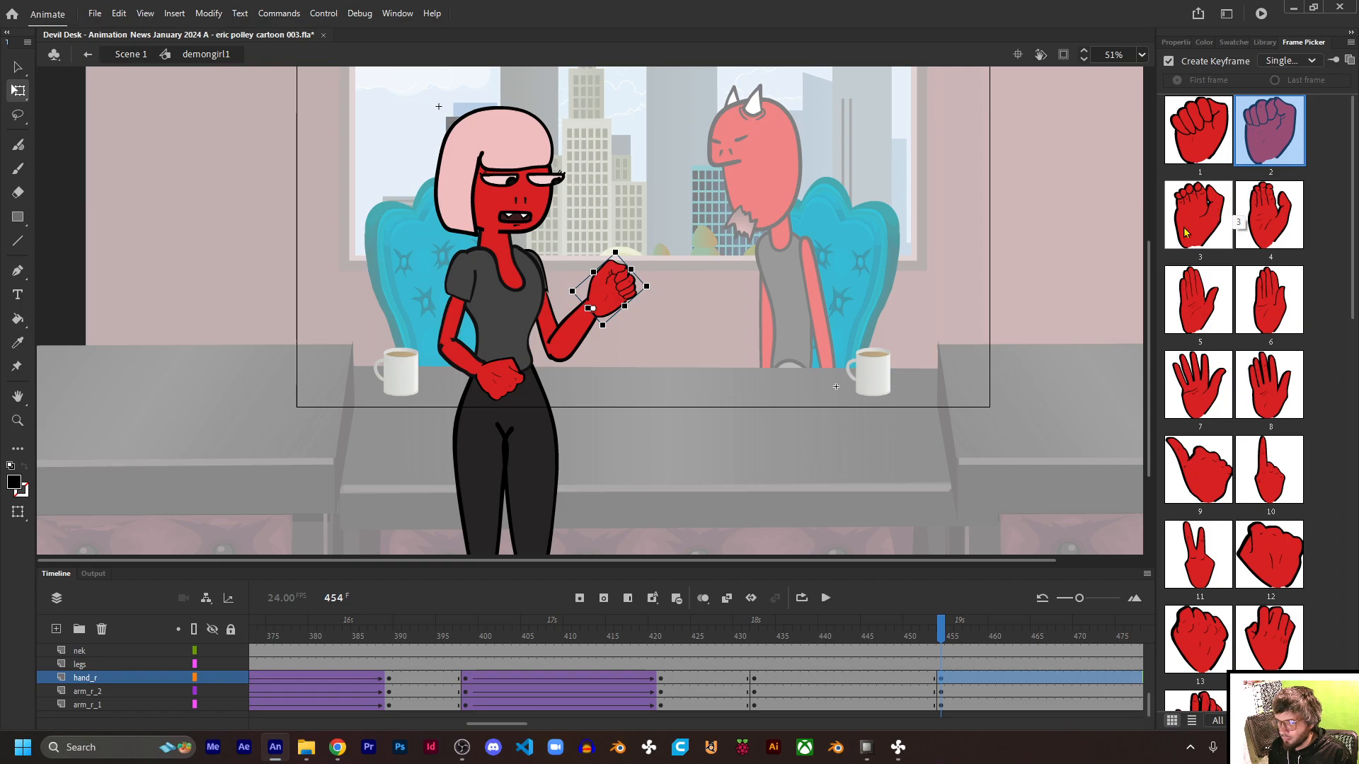
{"action": "left_click", "coordinate": [931, 679]}
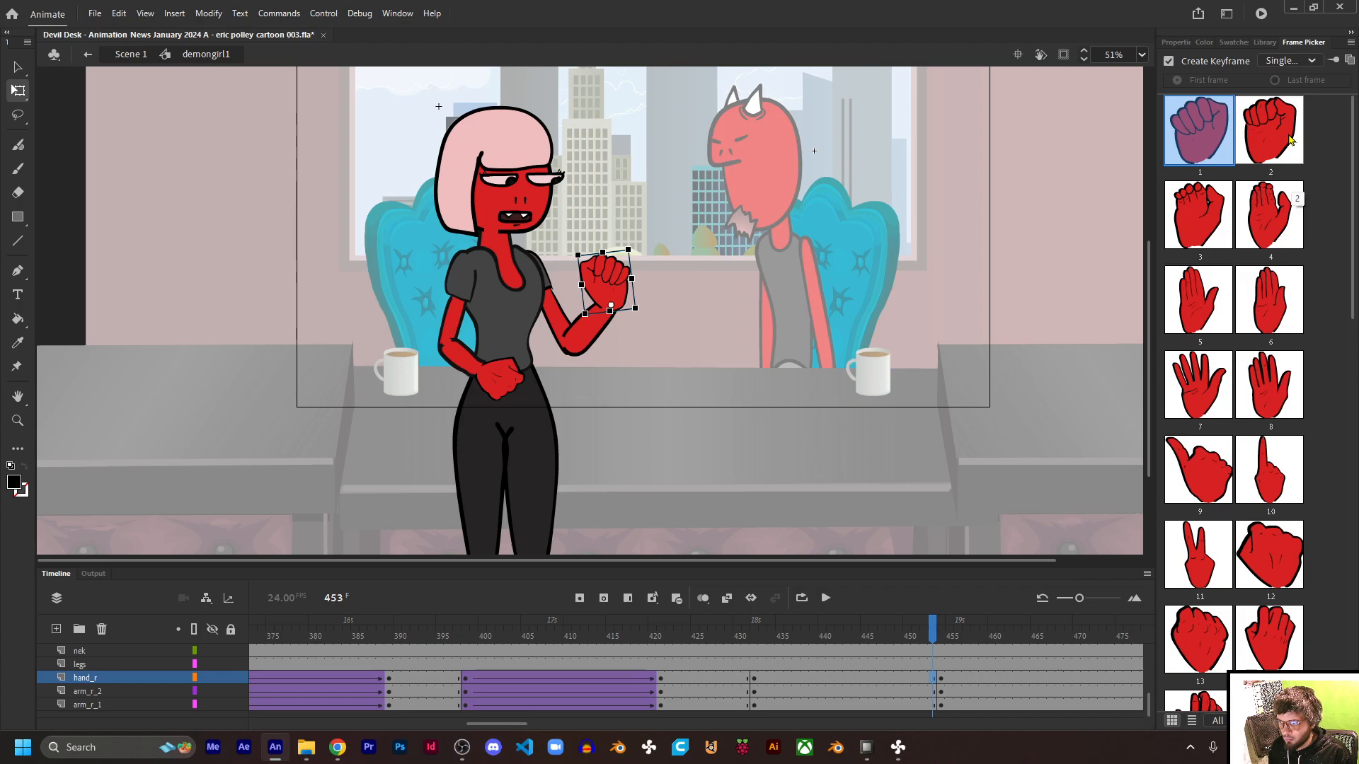
{"action": "left_click", "coordinate": [1285, 138]}
{"action": "left_click", "coordinate": [1266, 212]}
{"action": "left_click", "coordinate": [1214, 212]}
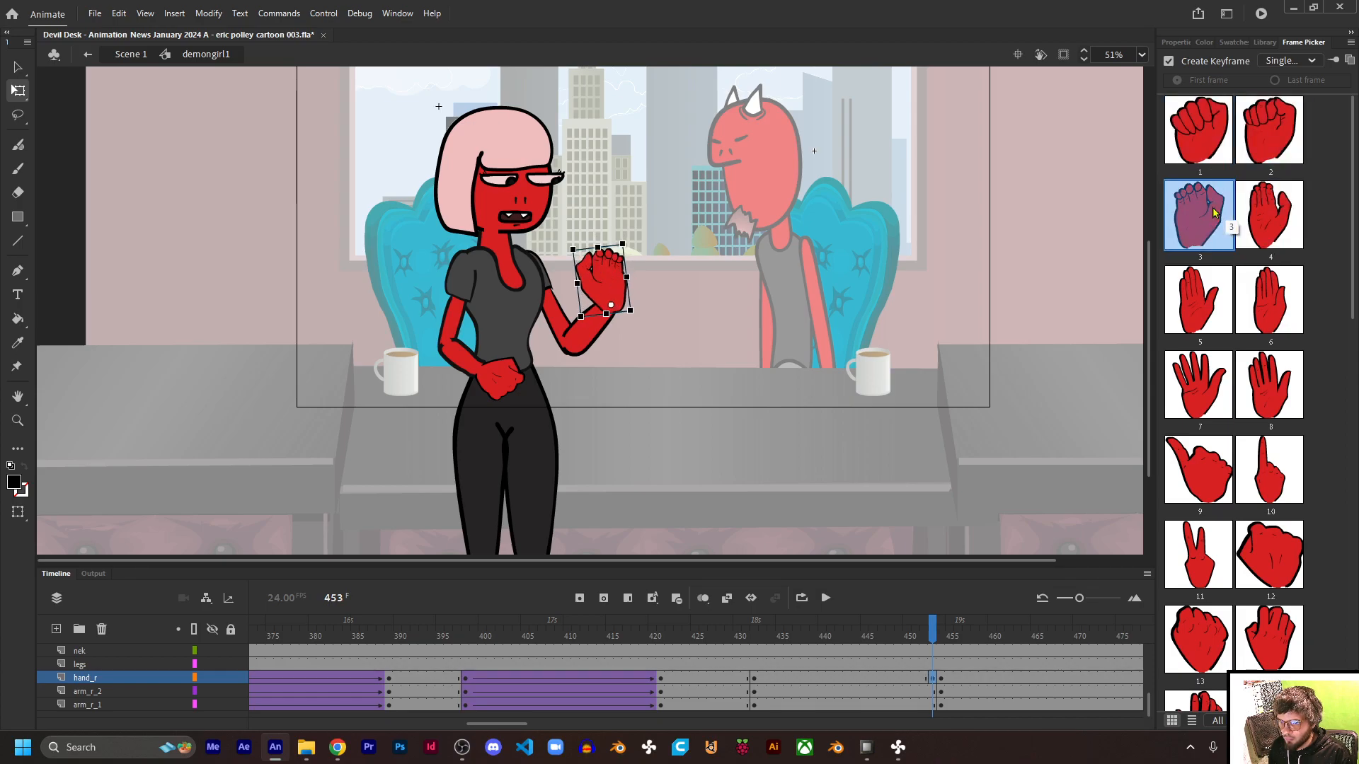
{"action": "left_click", "coordinate": [940, 679]}
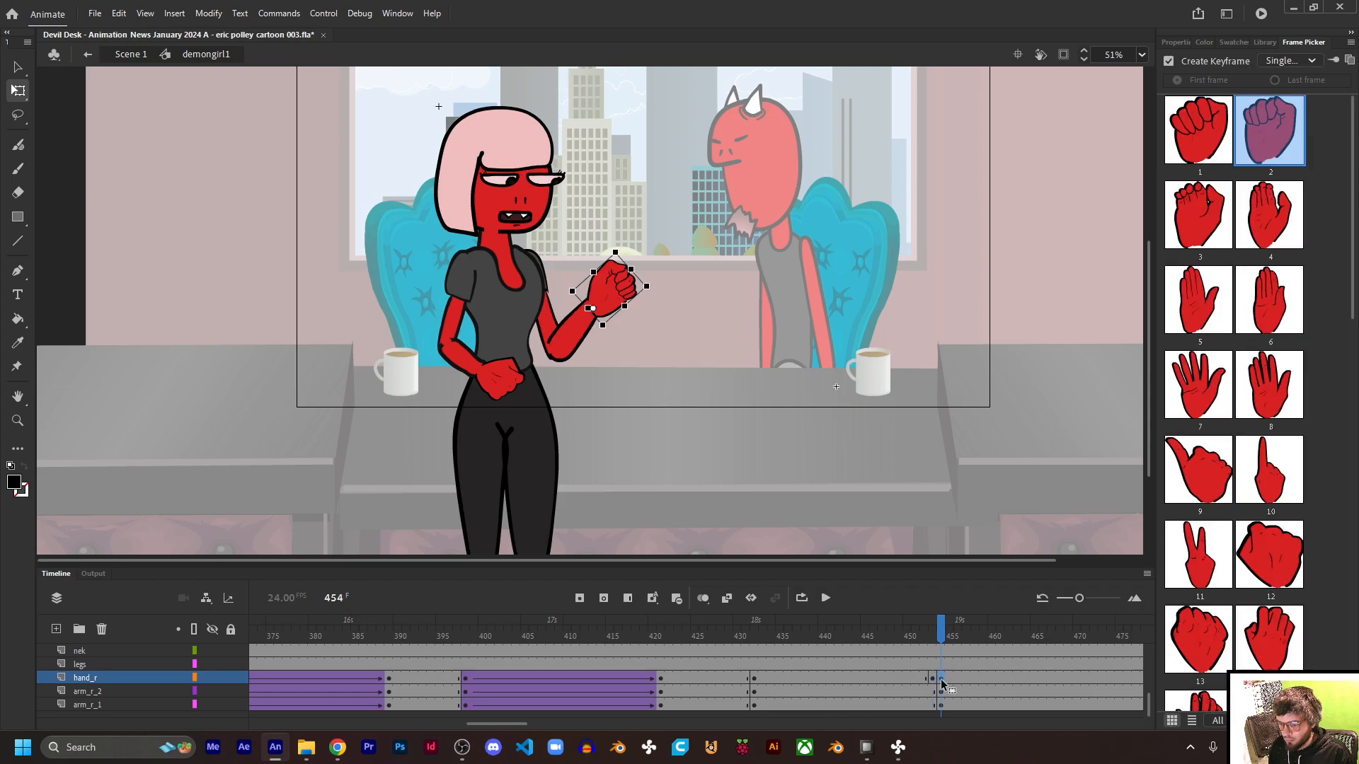
{"action": "left_click", "coordinate": [1268, 212]}
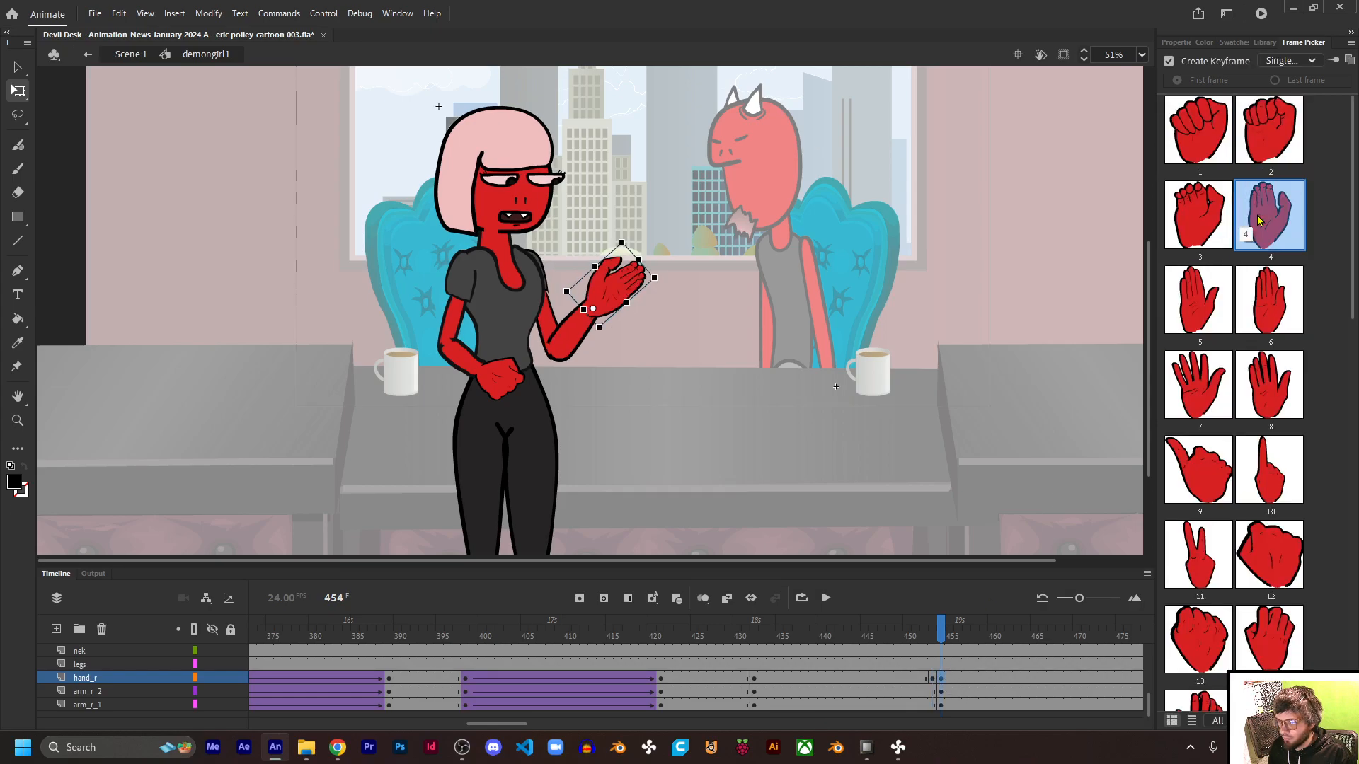
Step: Set hand_r to hand pose 5 at frame 455 and pose 7 at frame 456, tilting the spread hand slightly outward at 456
{"action": "left_click", "coordinate": [951, 680]}
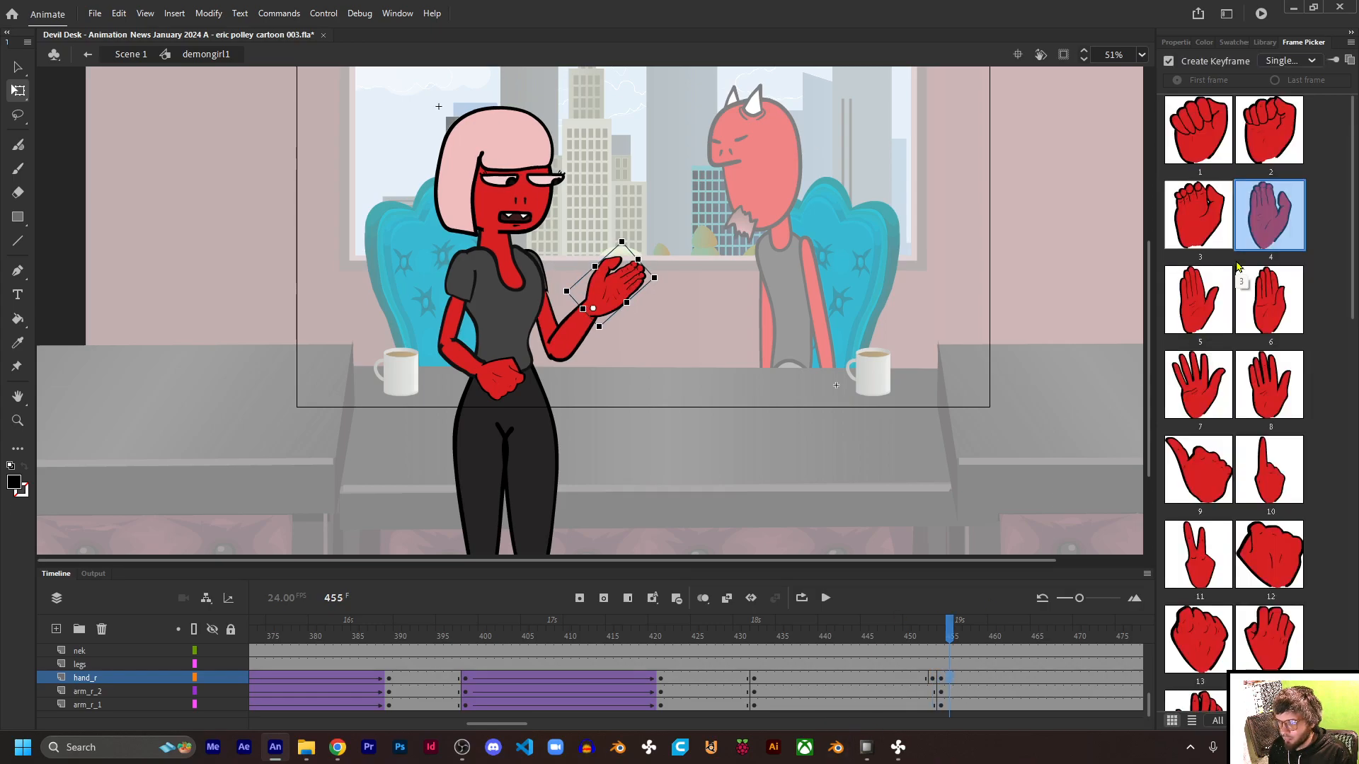
{"action": "left_click", "coordinate": [1213, 295]}
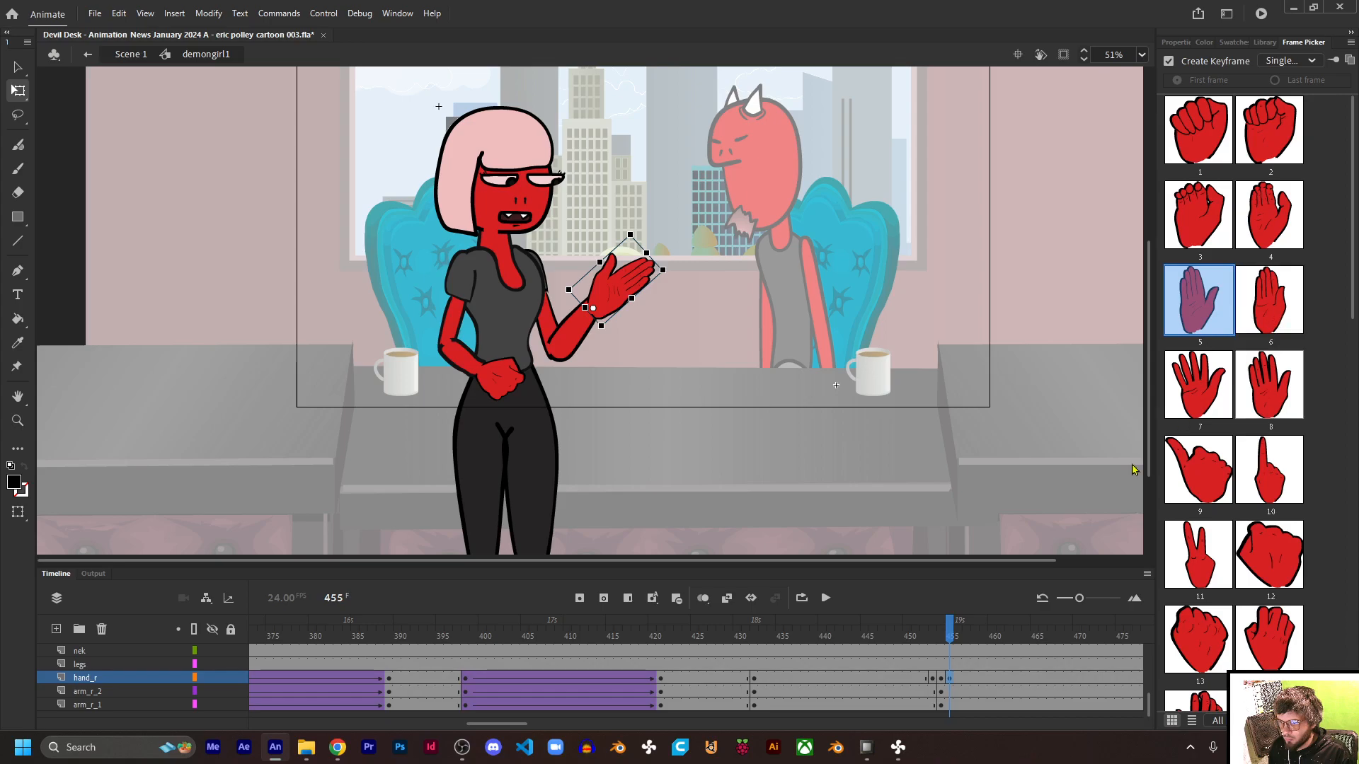
{"action": "left_click", "coordinate": [959, 679]}
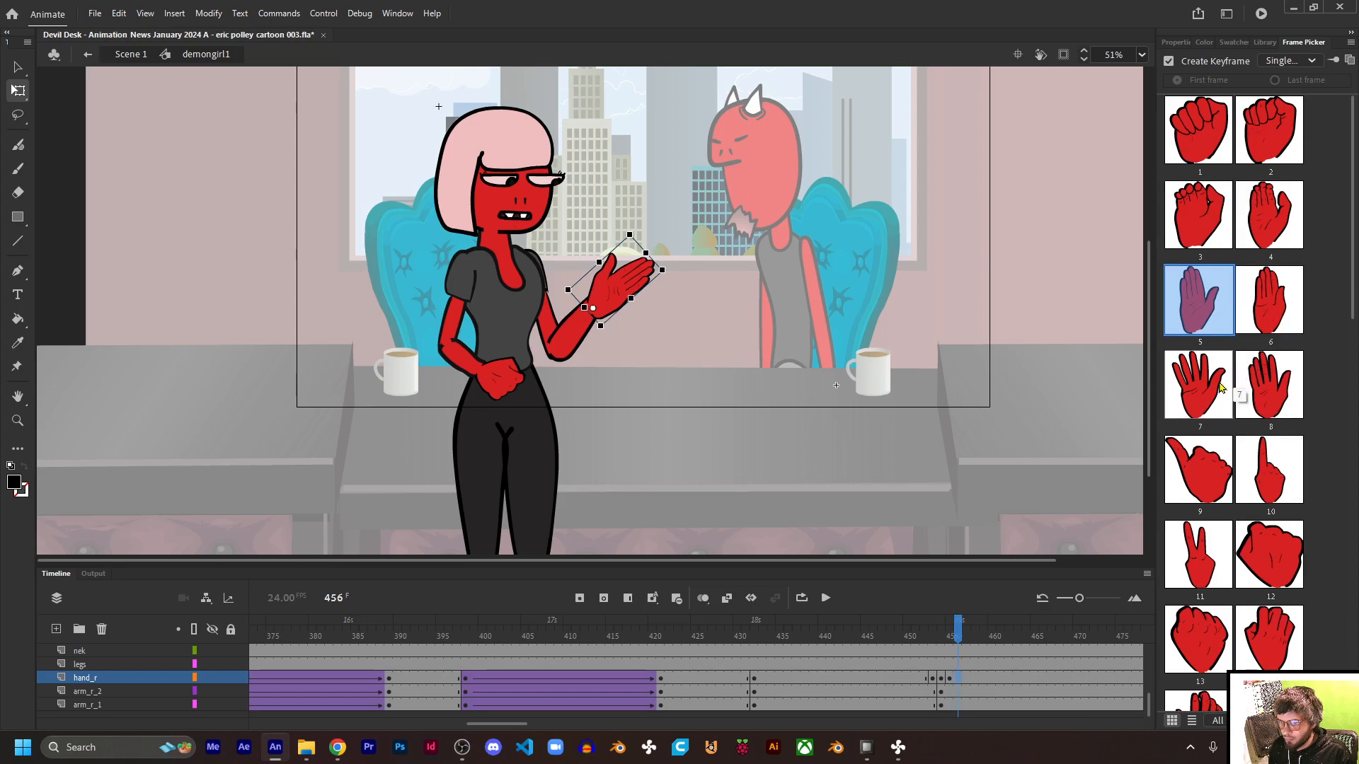
{"action": "left_click", "coordinate": [1218, 386]}
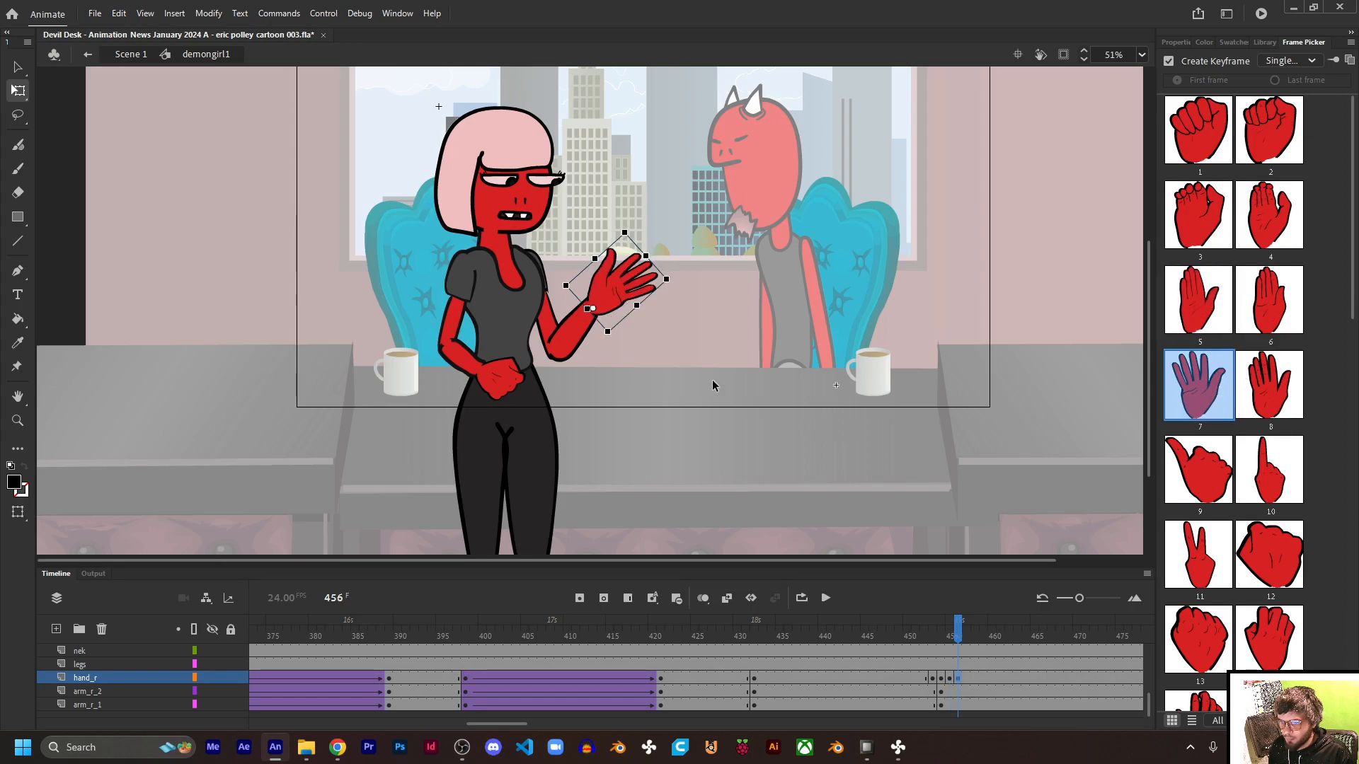
{"action": "mouse_move", "coordinate": [683, 296]}
{"action": "left_mouse_down"}
{"action": "mouse_move", "coordinate": [693, 312]}
{"action": "mouse_move", "coordinate": [690, 297]}
{"action": "left_mouse_up"}
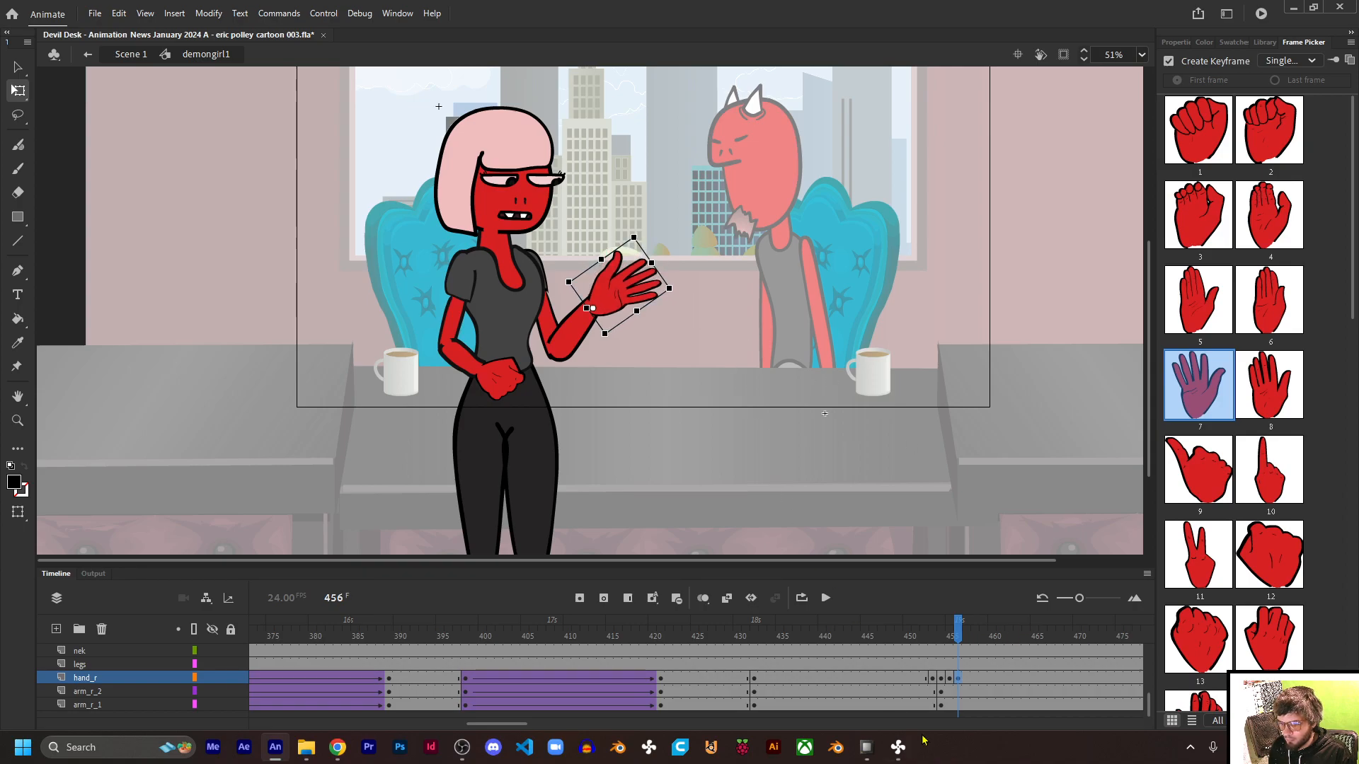
Step: Rotate the open hand on hand_r to a more upright angle at frame 454, checking it against the neighbouring frames
{"action": "left_click", "coordinate": [948, 680]}
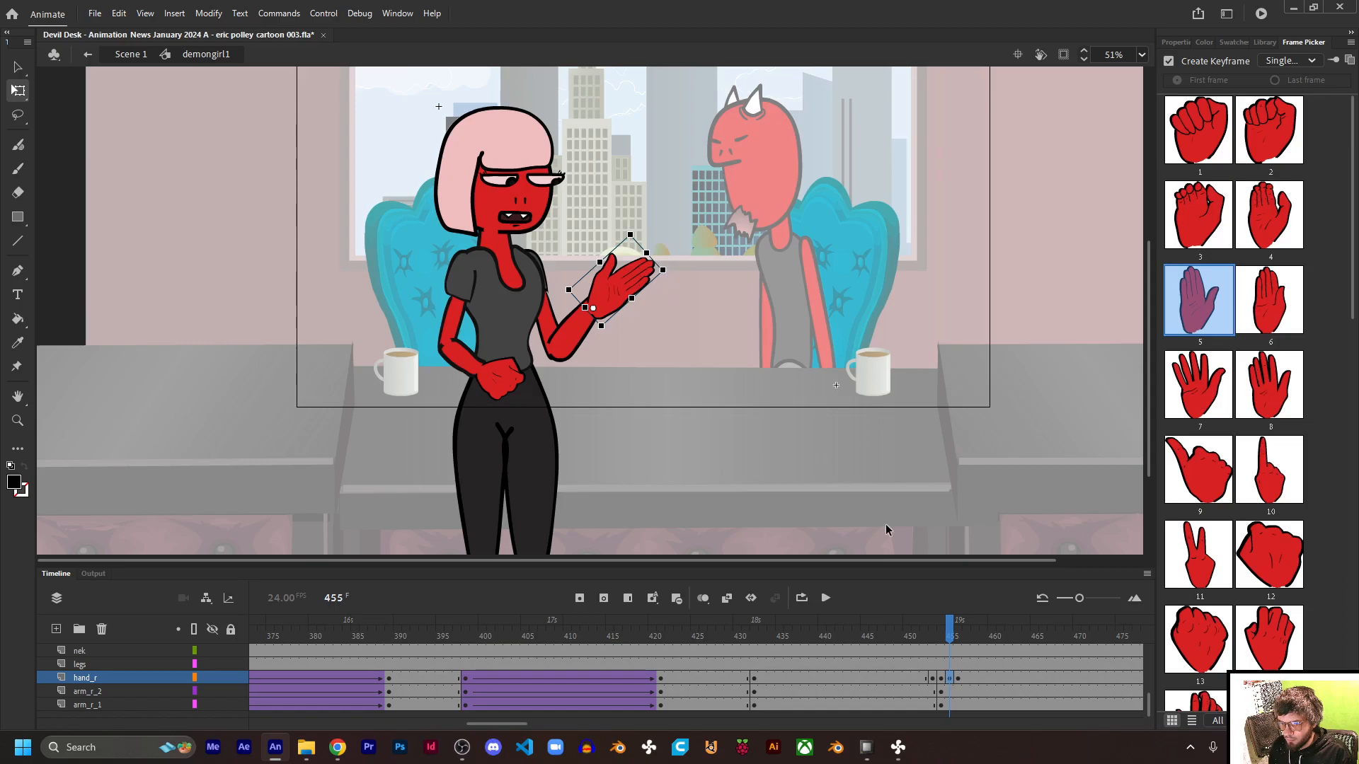
{"action": "left_click", "coordinate": [942, 680]}
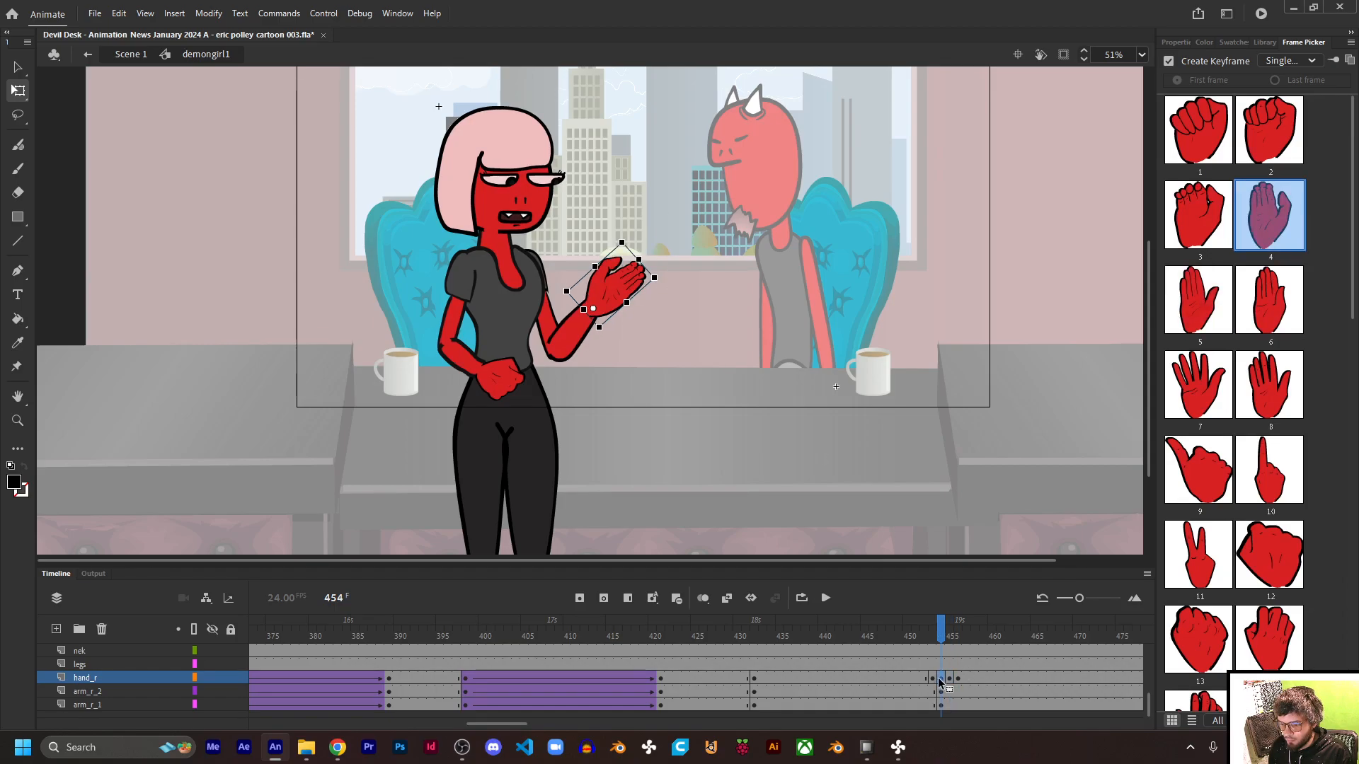
{"action": "left_click", "coordinate": [932, 679]}
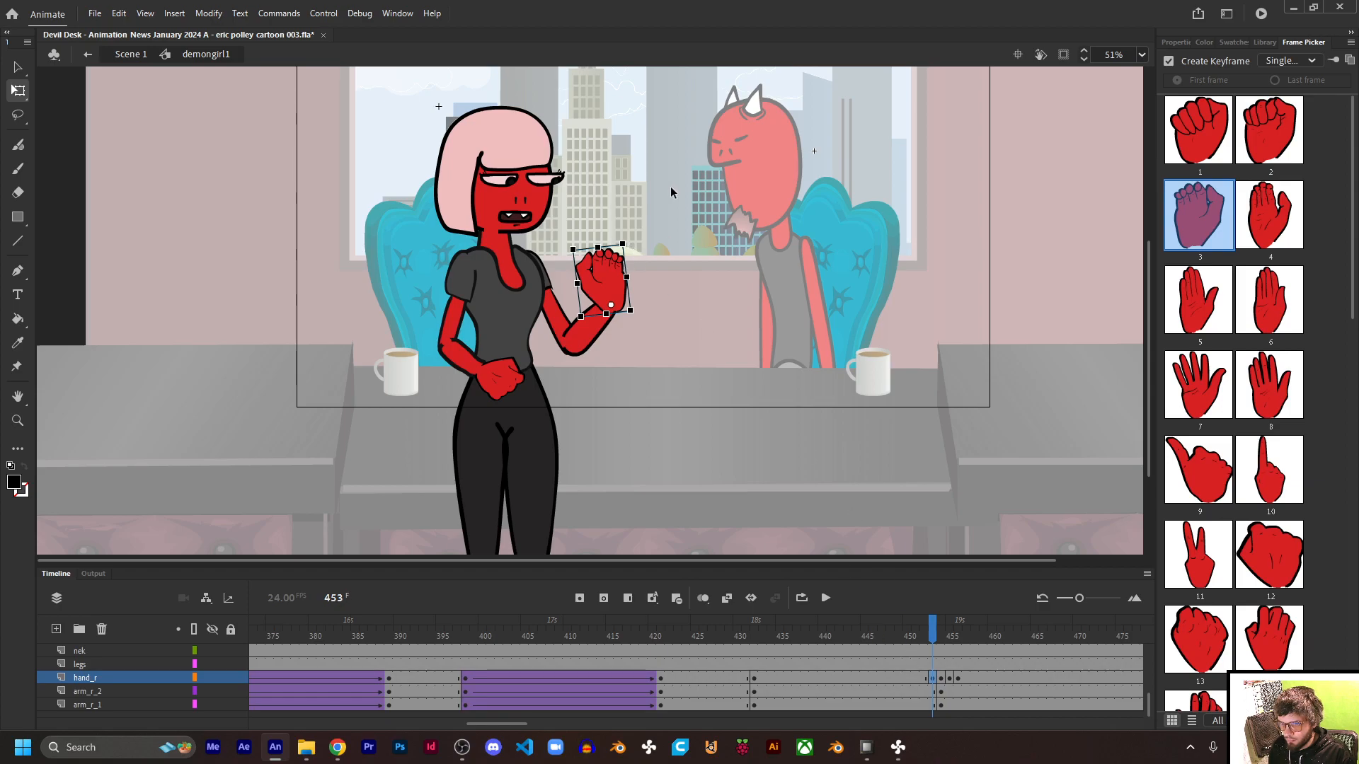
{"action": "left_click", "coordinate": [942, 679]}
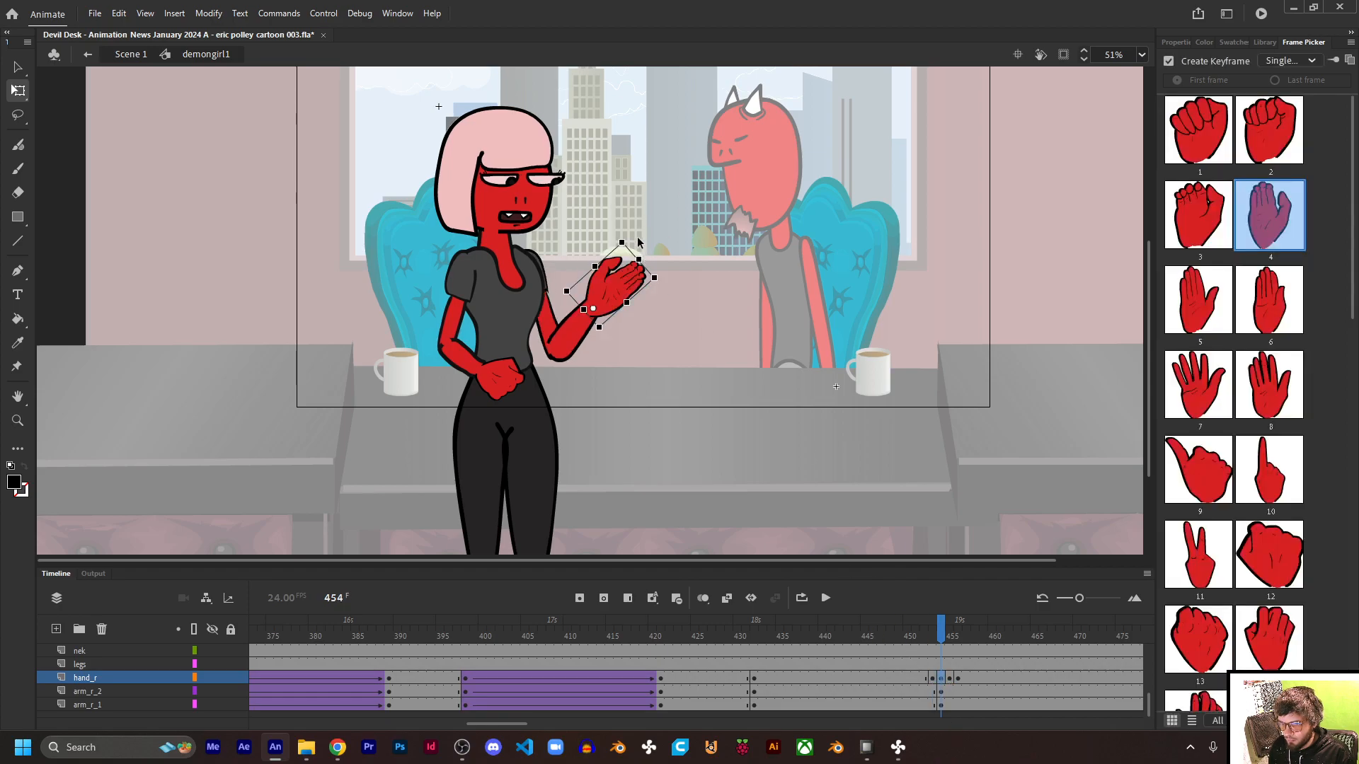
{"action": "left_click_drag", "start_coordinate": [629, 242], "coordinate": [605, 218]}
Step: Retime the hand_r keyframes, moving hand pose 7 to frame 457, pose 3 to frame 450 and pose 4 to frame 452
{"action": "left_click_drag", "start_coordinate": [941, 637], "coordinate": [969, 680]}
{"action": "left_click", "coordinate": [959, 680]}
{"action": "left_click", "coordinate": [966, 681]}
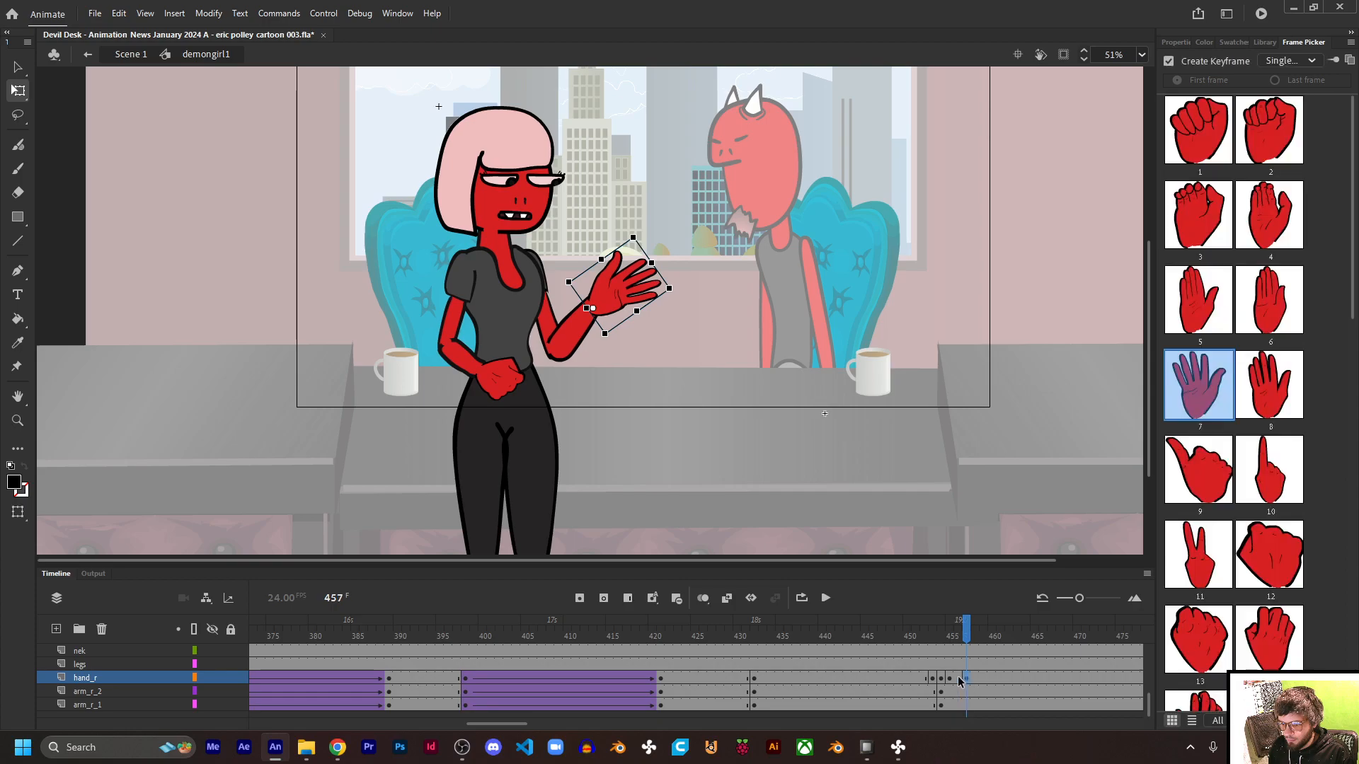
{"action": "left_click", "coordinate": [933, 679]}
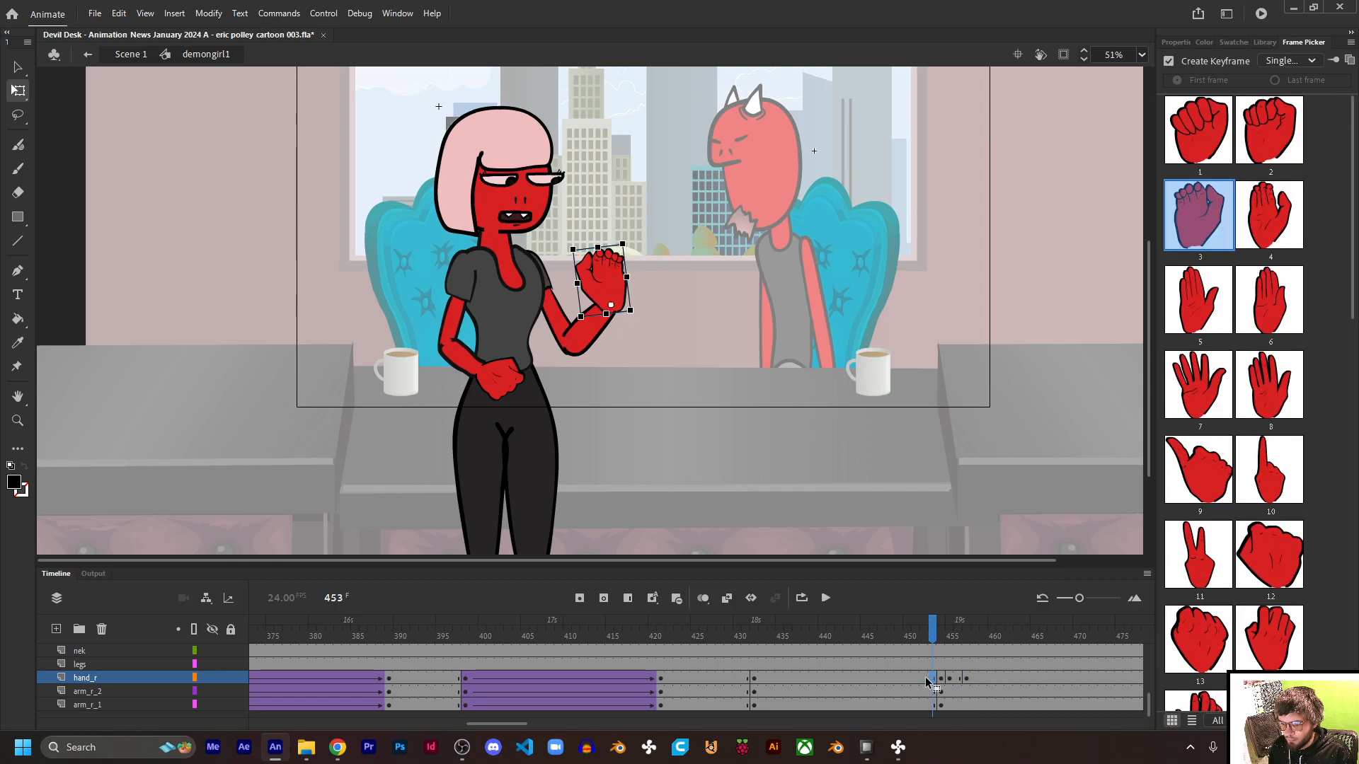
{"action": "left_click", "coordinate": [925, 679]}
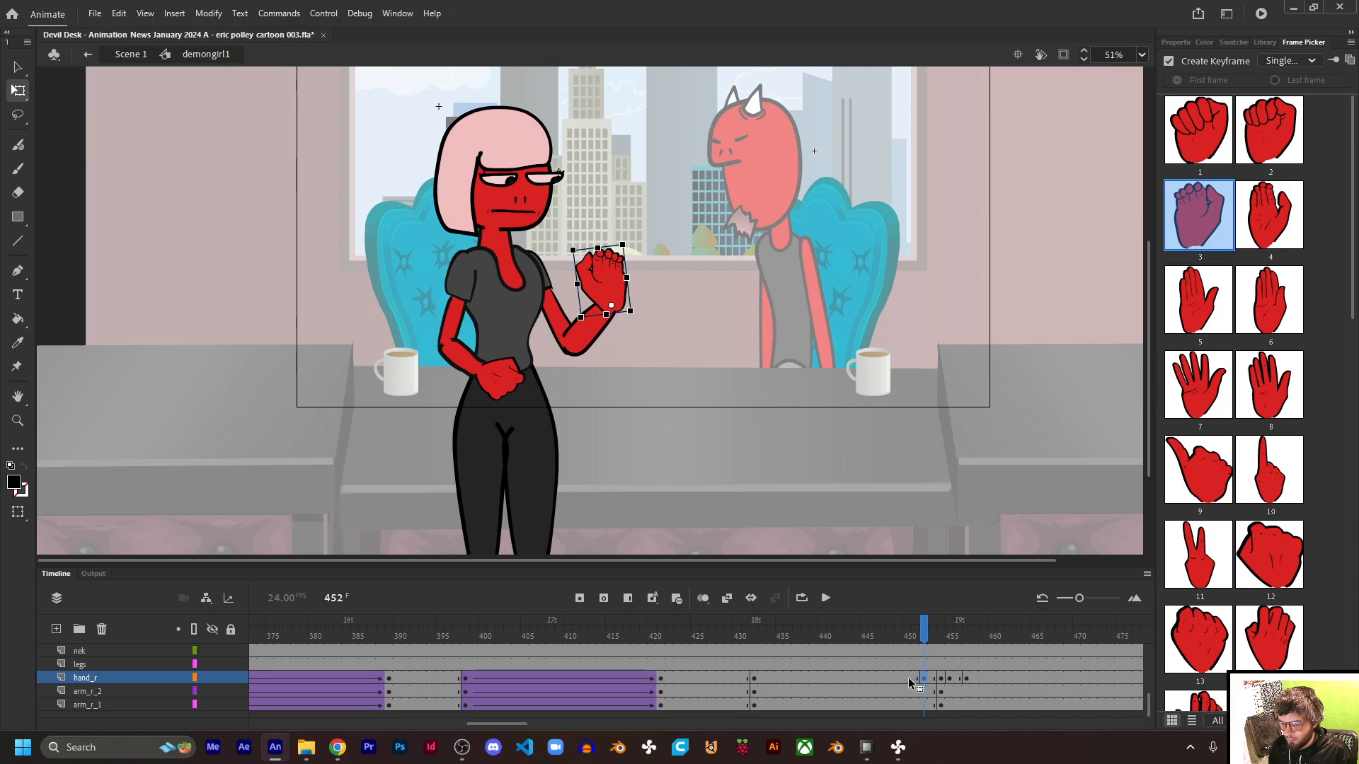
{"action": "left_click", "coordinate": [907, 677]}
{"action": "left_click", "coordinate": [940, 679]}
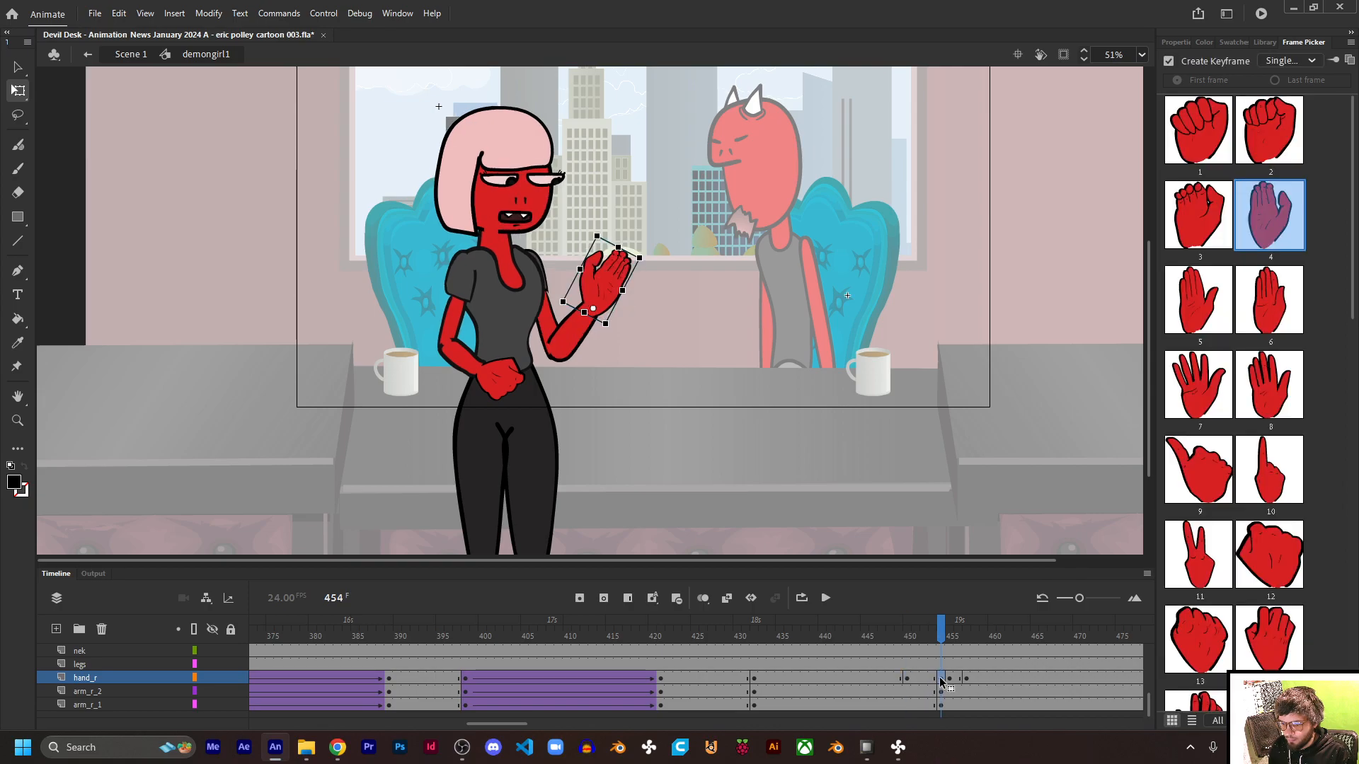
{"action": "left_click_drag", "start_coordinate": [939, 679], "coordinate": [959, 649]}
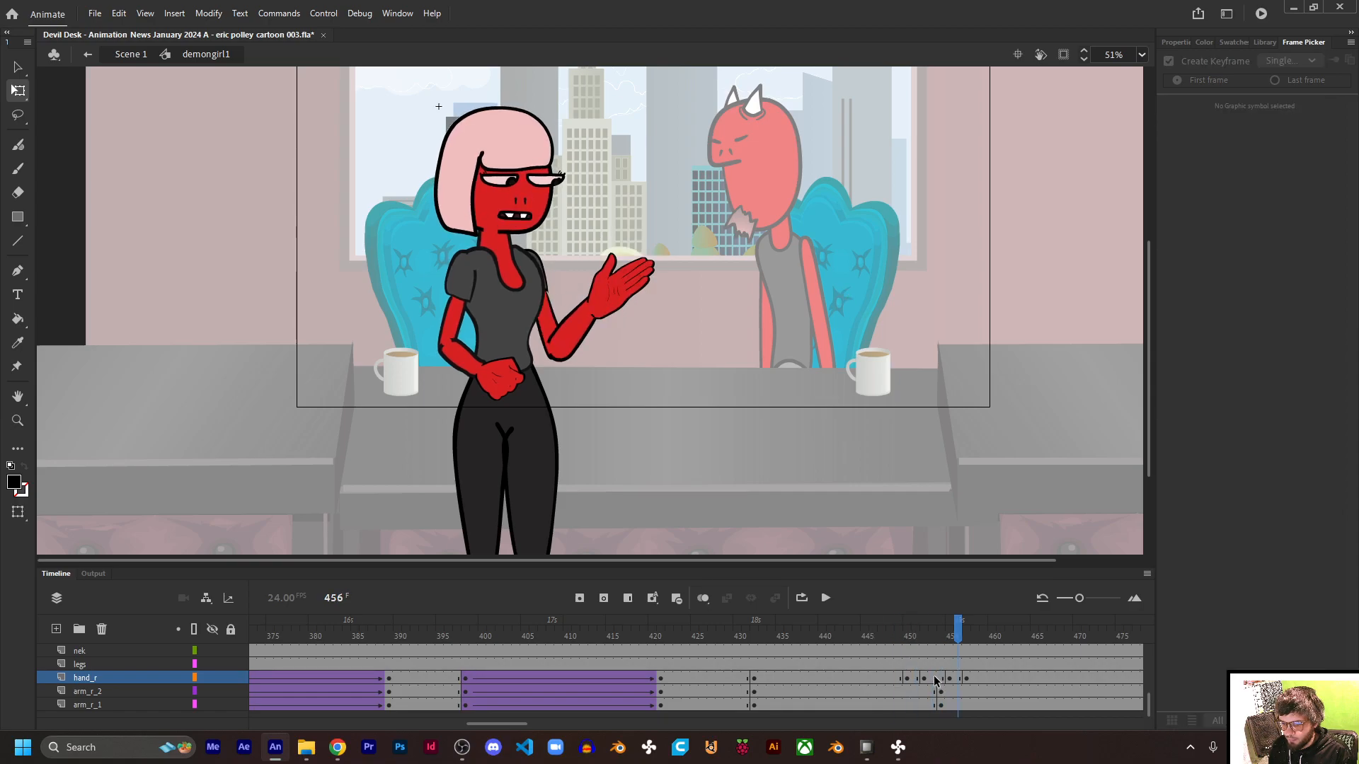
Step: Insert a keyframe at frame 453 on hand_r with the same open hand pose 4
{"action": "left_click", "coordinate": [934, 678]}
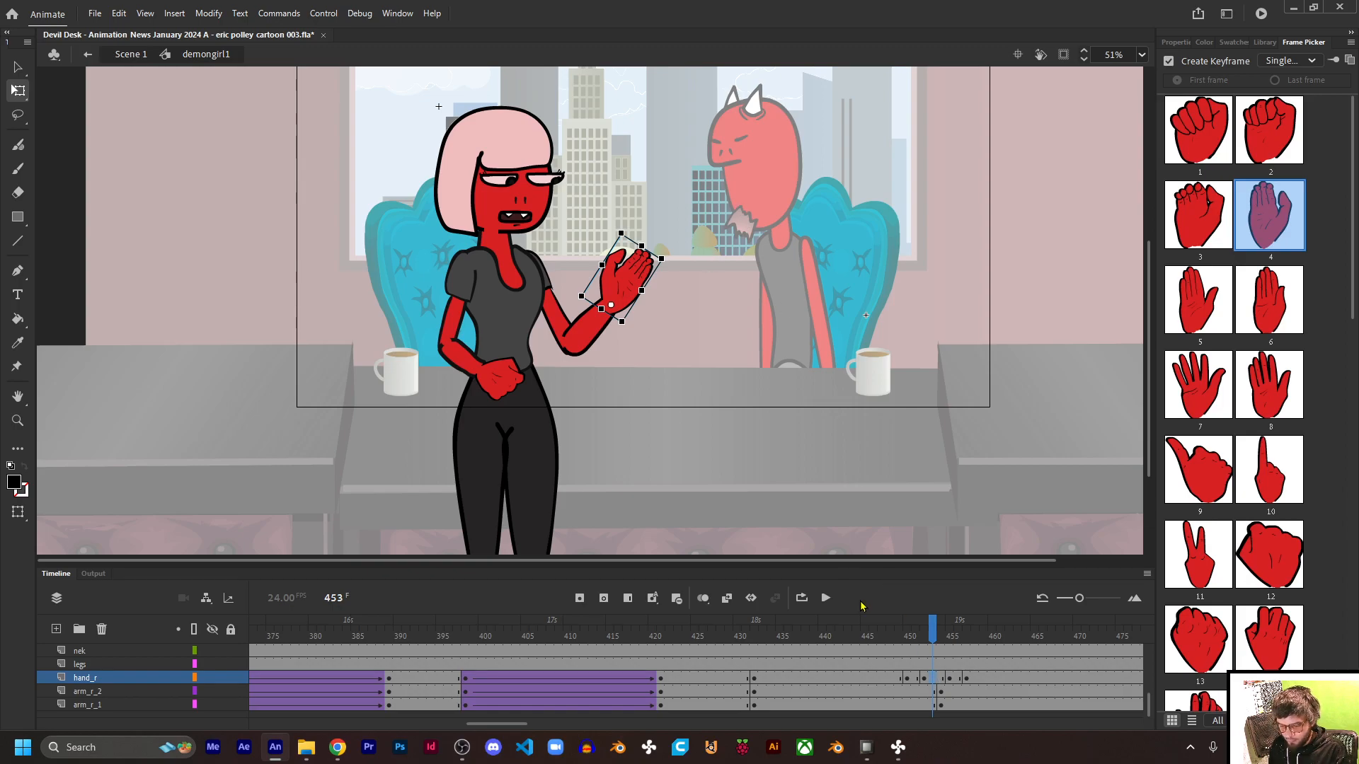
{"action": "key", "text": "F6"}
{"action": "left_click_drag", "start_coordinate": [627, 231], "coordinate": [625, 229]}
Step: Try rotating the open hand on hand_r slightly inward at frame 453 and compare it with frame 452
{"action": "scroll", "coordinate": [622, 233], "scroll_direction": "up", "scroll_amount": 2}
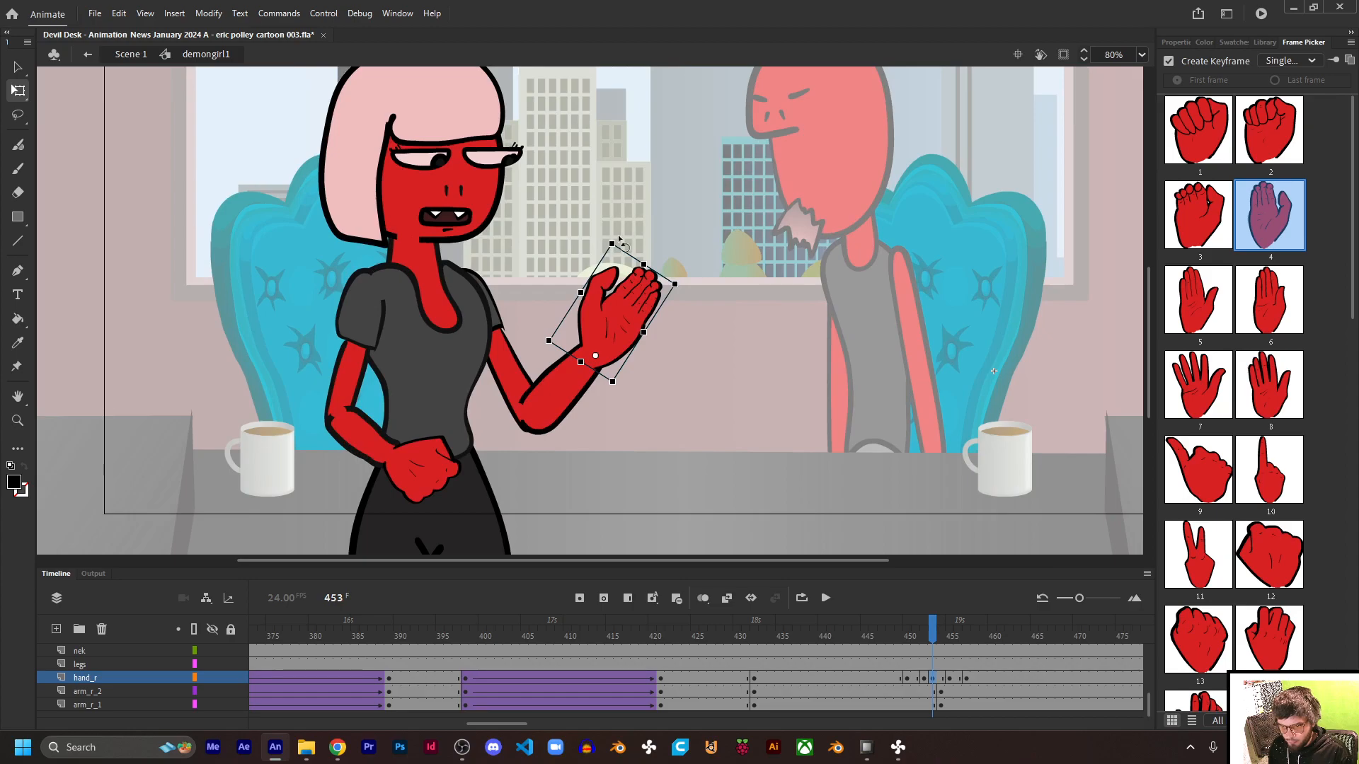
{"action": "left_click_drag", "start_coordinate": [620, 245], "coordinate": [608, 243]}
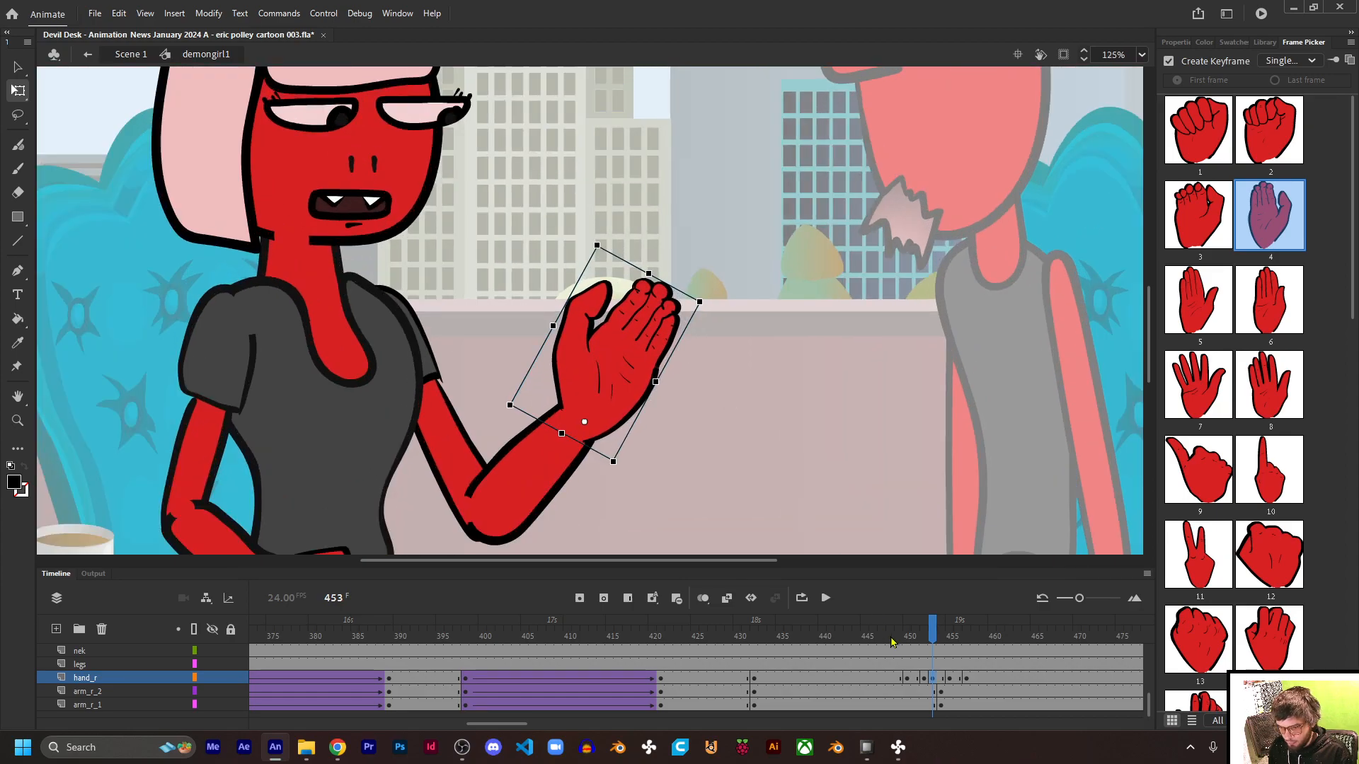
{"action": "left_click", "coordinate": [924, 680]}
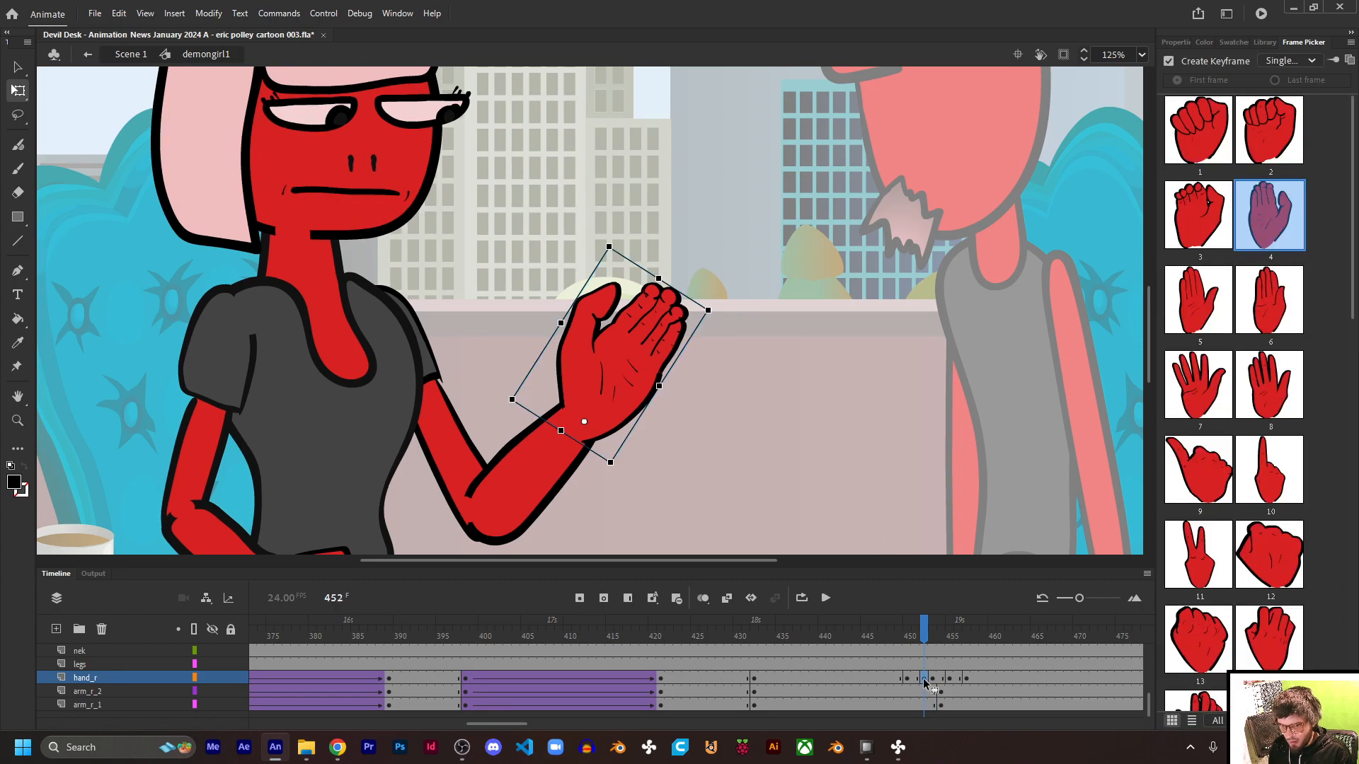
{"action": "left_click", "coordinate": [932, 680]}
{"action": "key", "text": "comma"}
{"action": "key", "text": "period"}
{"action": "key", "text": "ctrl+z"}
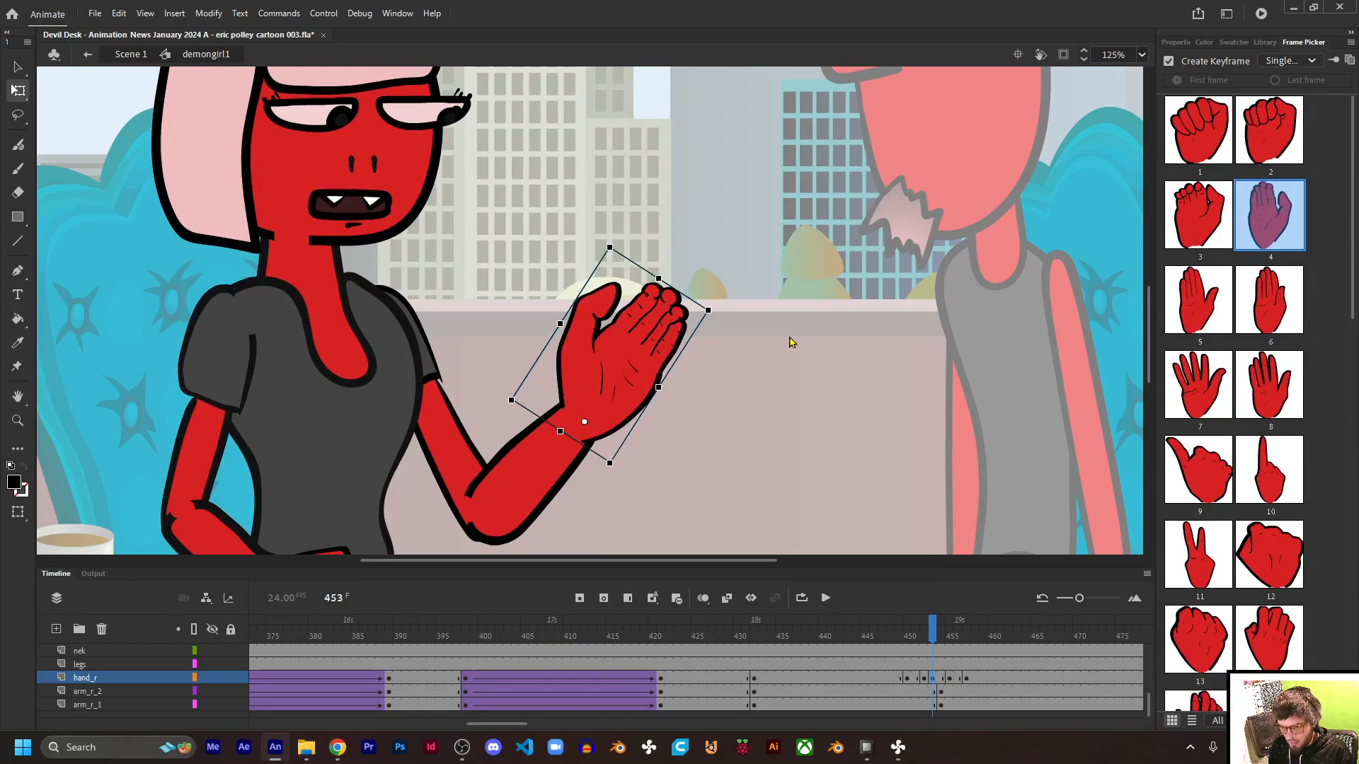
Step: Create classic tweens from frame 432 to the next keyframe, at 454 on arm_r_1 and arm_r_2 and at 450 on hand_r
{"action": "left_click", "coordinate": [920, 636]}
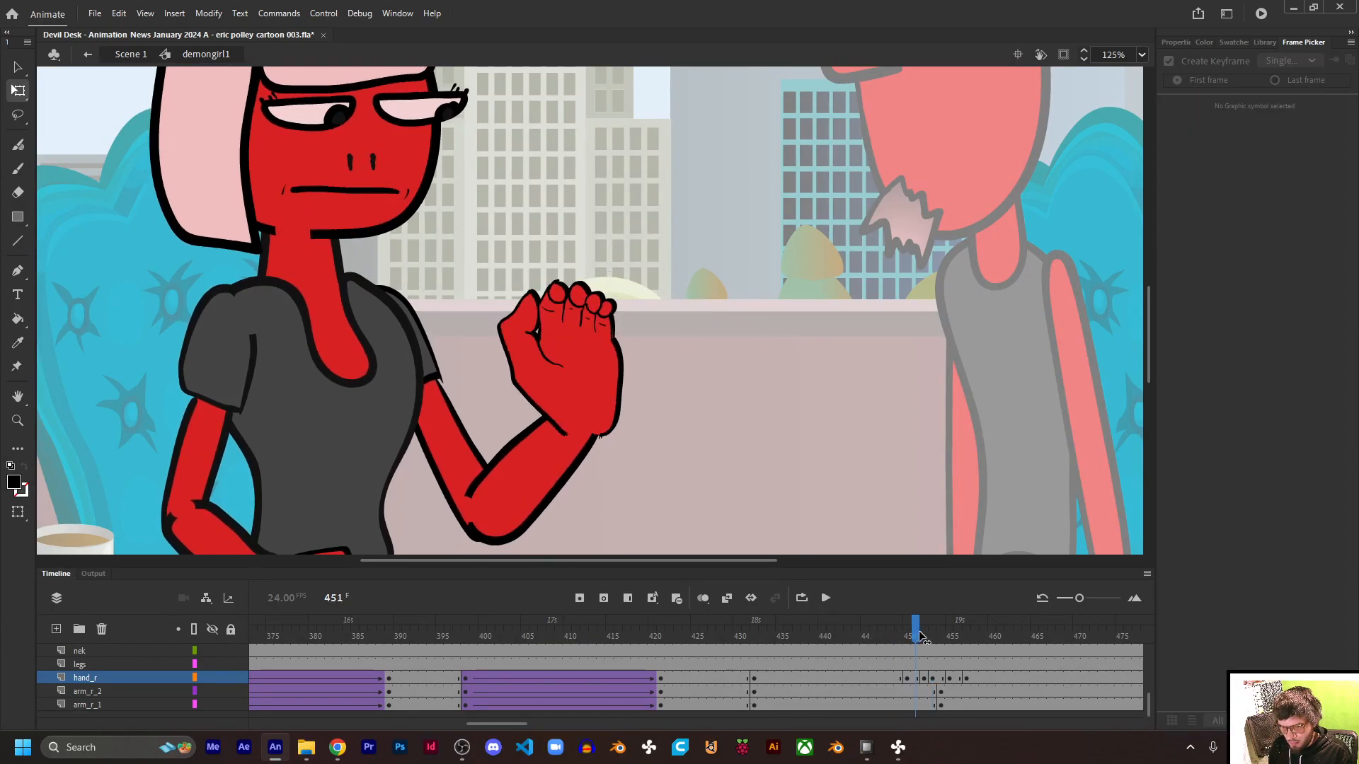
{"action": "left_click", "coordinate": [939, 639]}
{"action": "left_click", "coordinate": [941, 637]}
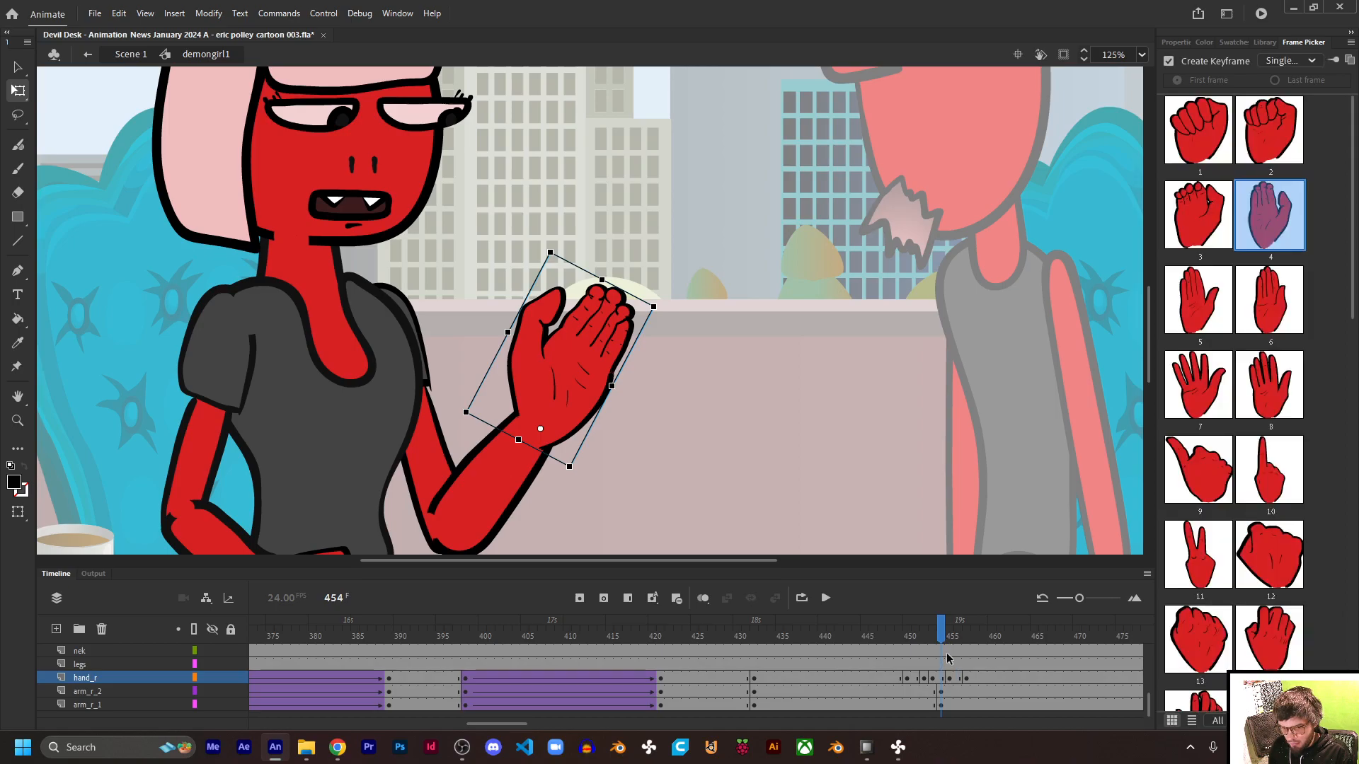
{"action": "left_click", "coordinate": [958, 639]}
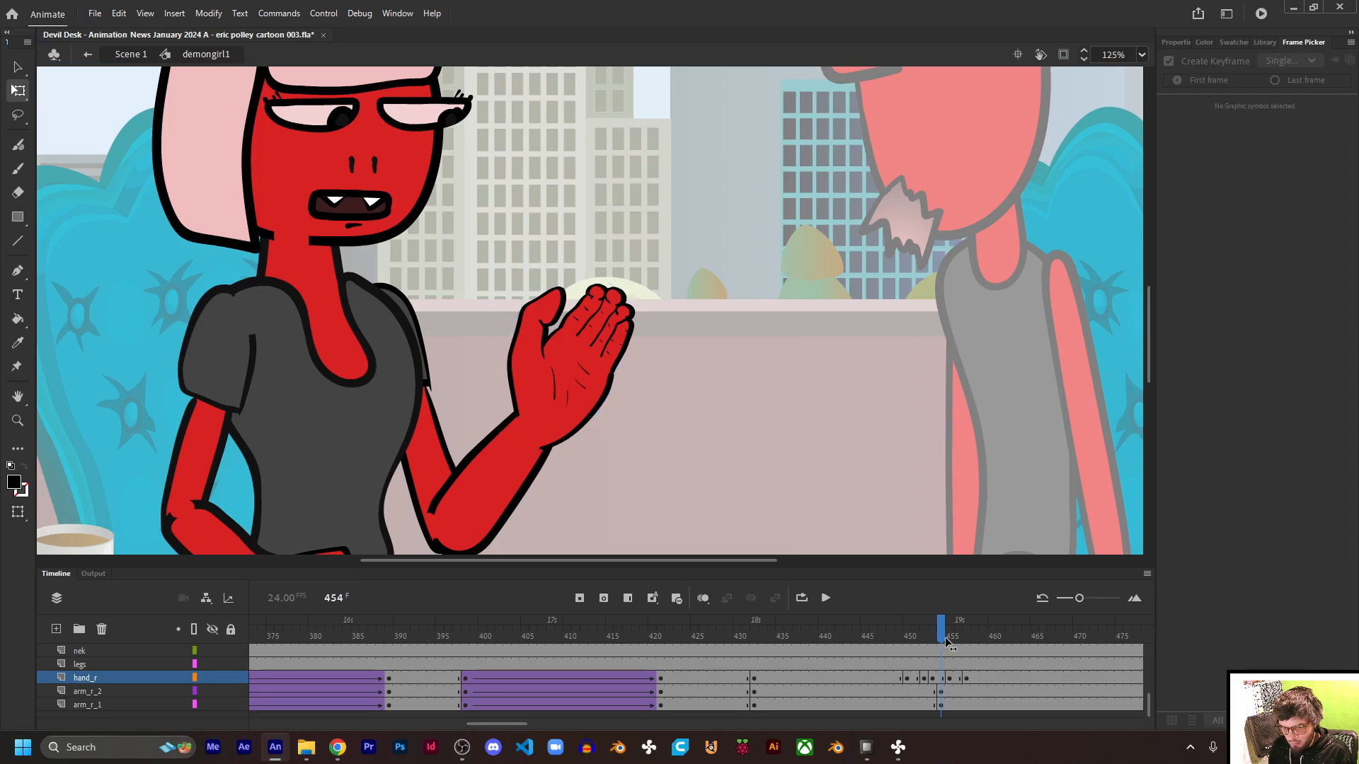
{"action": "left_click", "coordinate": [894, 704]}
{"action": "key", "text": "F3"}
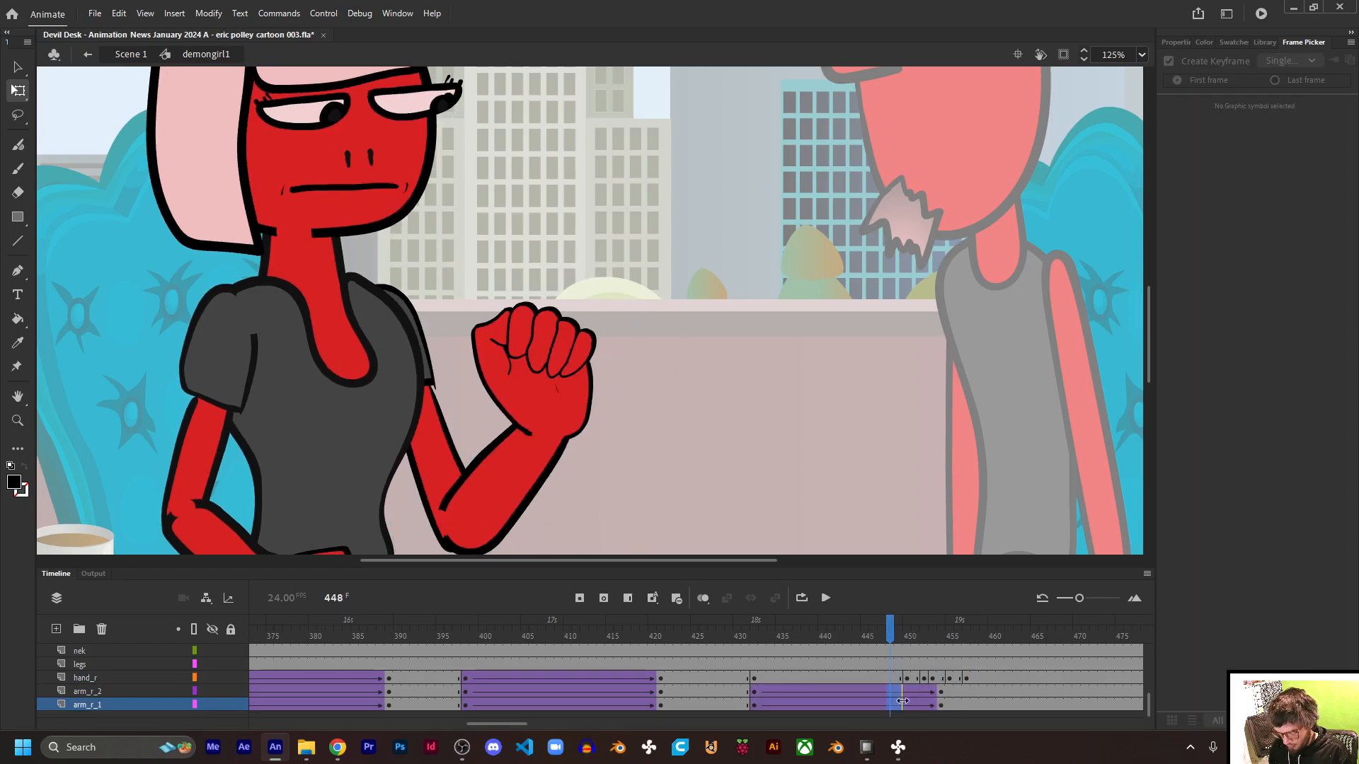
{"action": "left_click_drag", "start_coordinate": [870, 639], "coordinate": [924, 657]}
{"action": "left_click", "coordinate": [896, 682]}
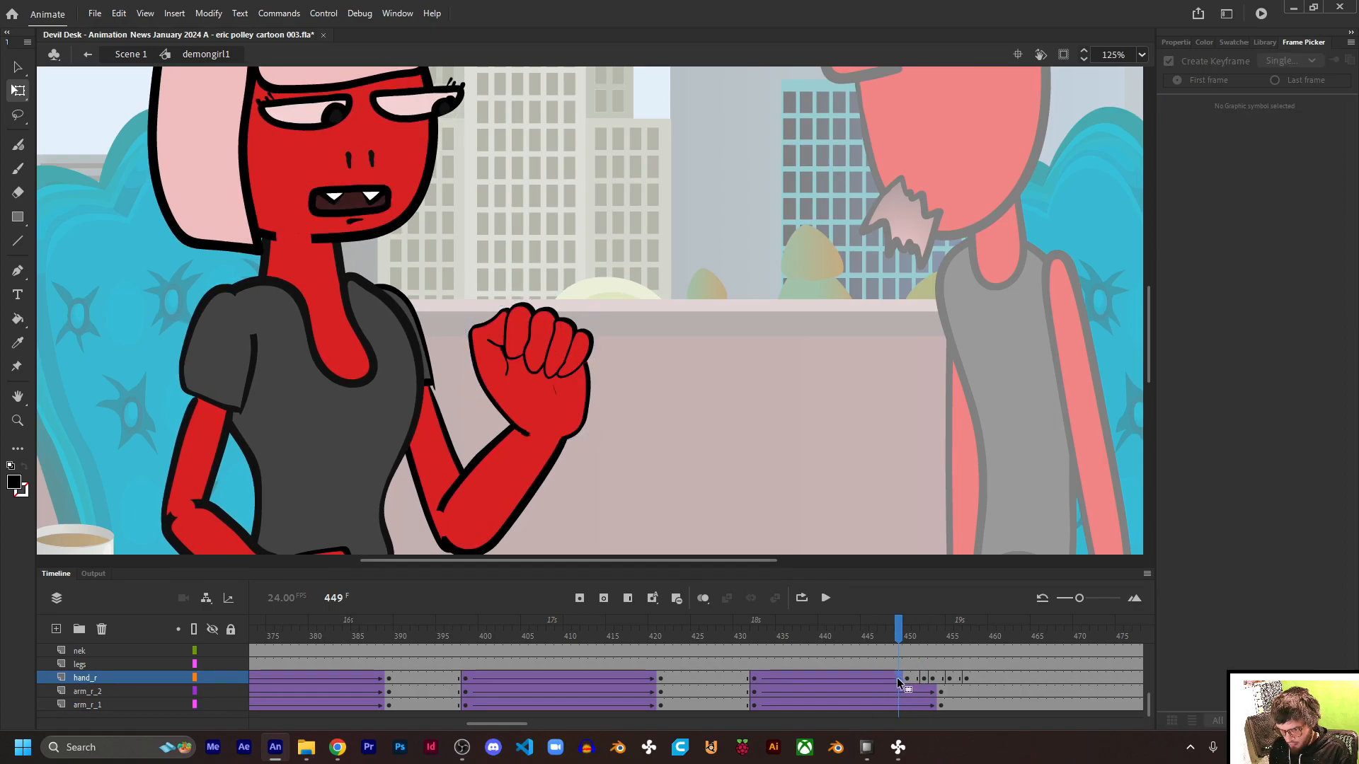
{"action": "left_click_drag", "start_coordinate": [845, 643], "coordinate": [975, 651]}
Step: Insert a hand_r keyframe at frame 451 with the fist rotated outward, and rotate the open hand more upright at frame 452
{"action": "left_click", "coordinate": [934, 678]}
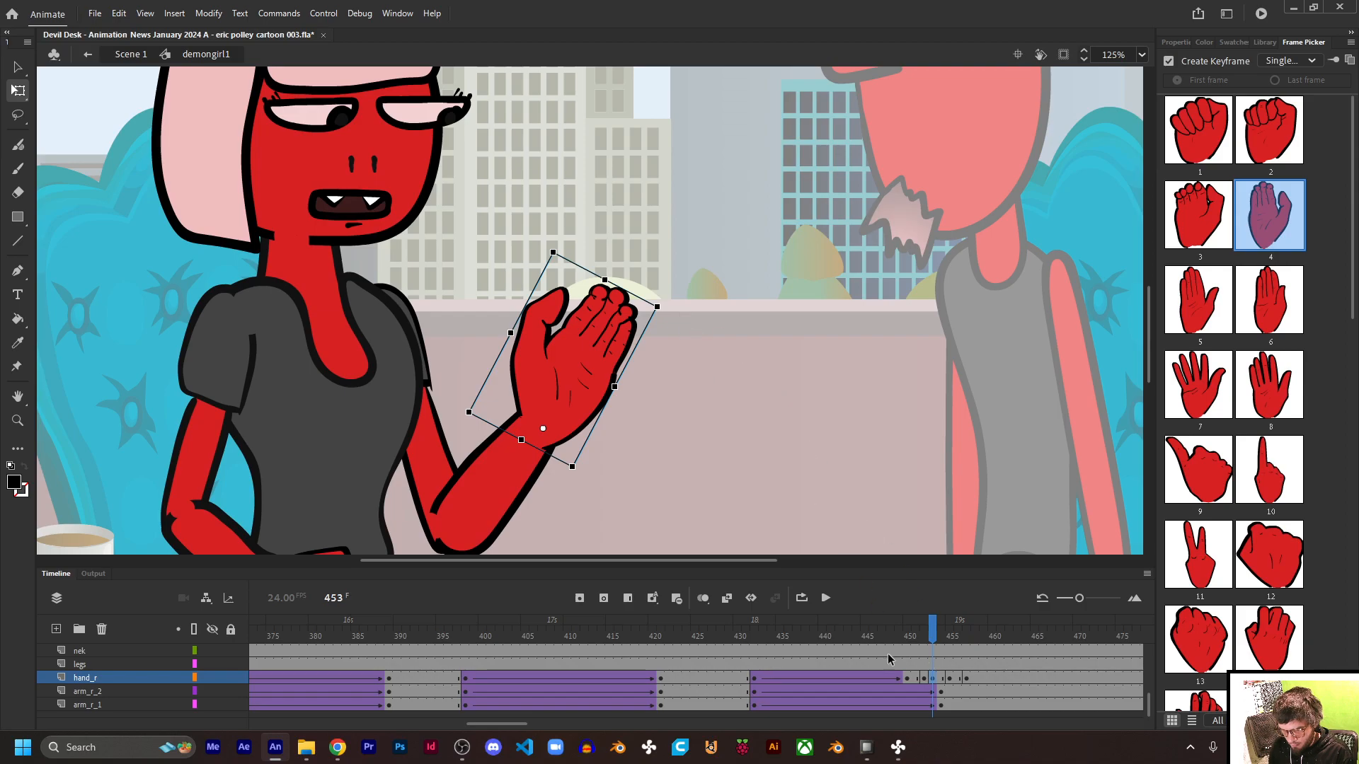
{"action": "left_click", "coordinate": [924, 677]}
{"action": "left_click", "coordinate": [917, 679]}
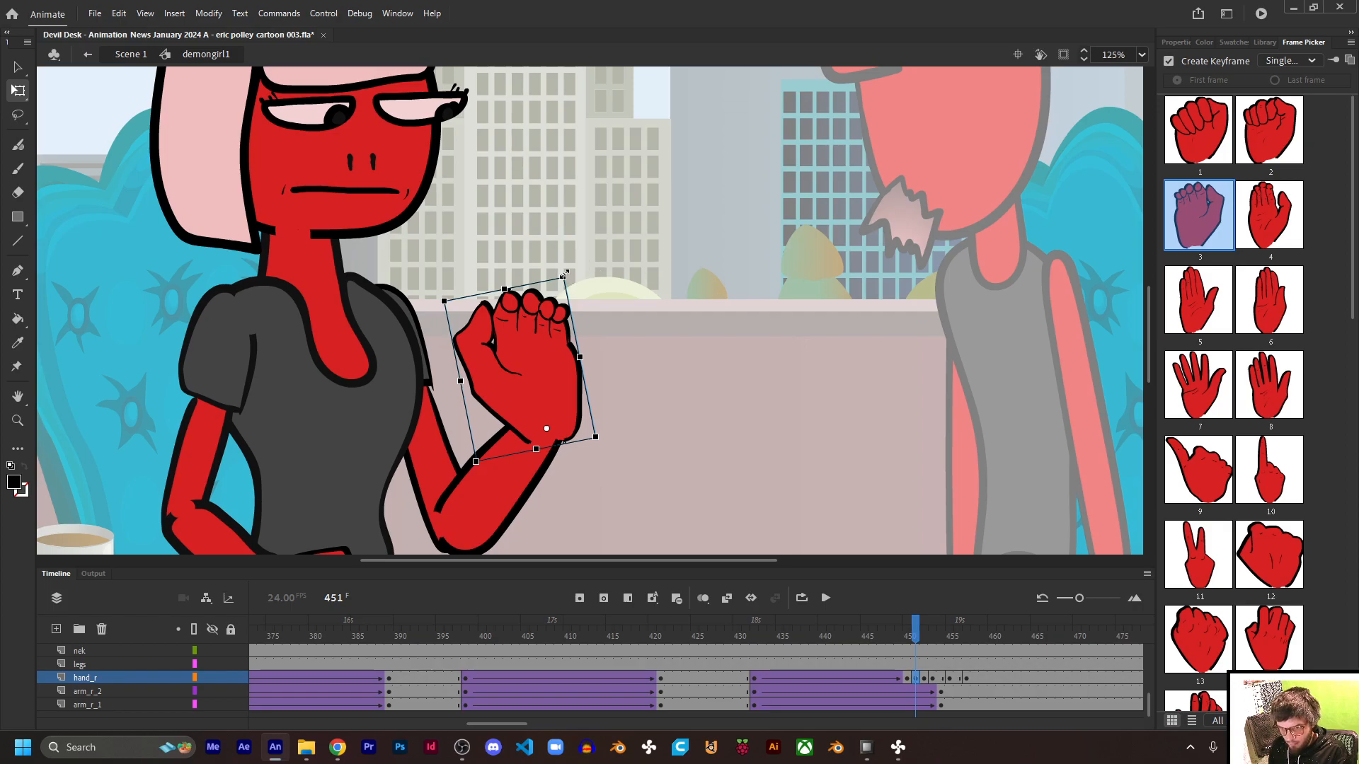
{"action": "left_click_drag", "start_coordinate": [571, 278], "coordinate": [604, 288]}
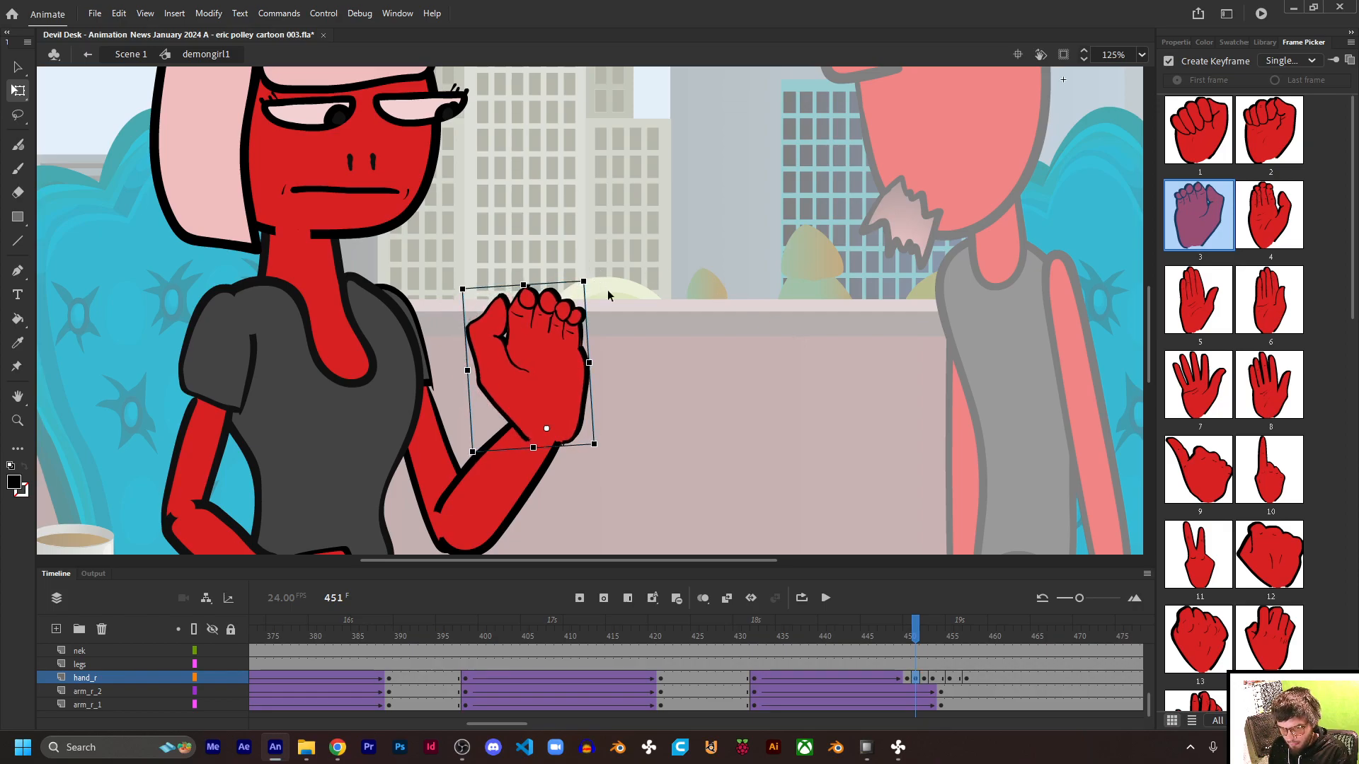
{"action": "left_click", "coordinate": [928, 679]}
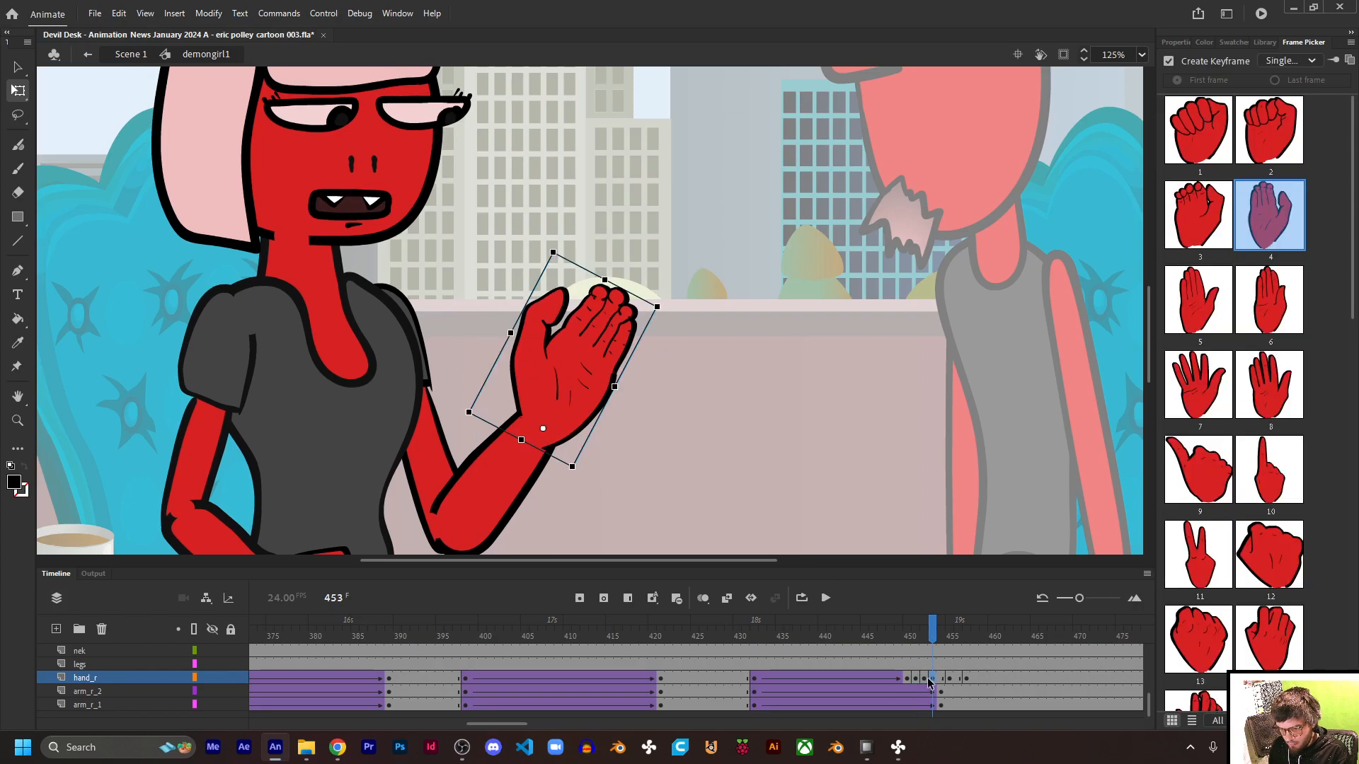
{"action": "left_click_drag", "start_coordinate": [665, 306], "coordinate": [646, 292]}
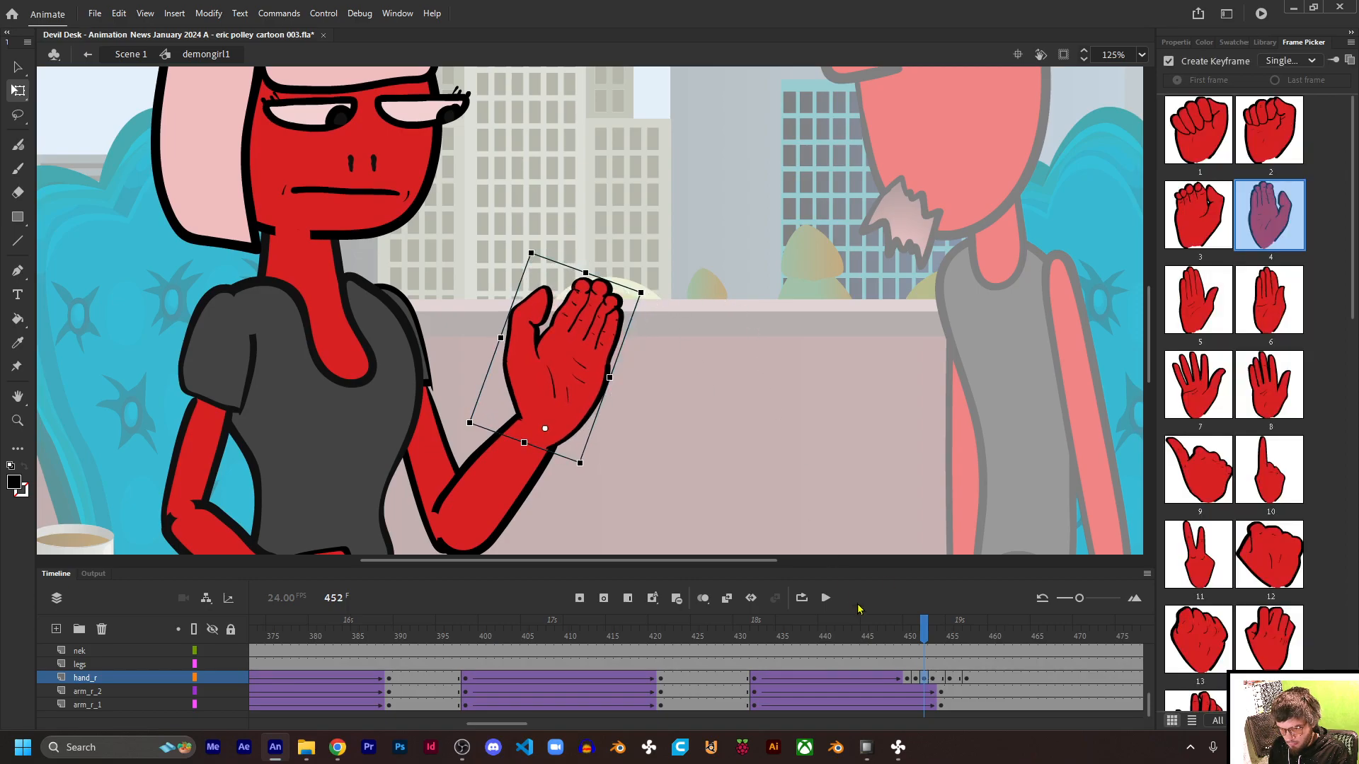
{"action": "left_click_drag", "start_coordinate": [923, 639], "coordinate": [953, 649]}
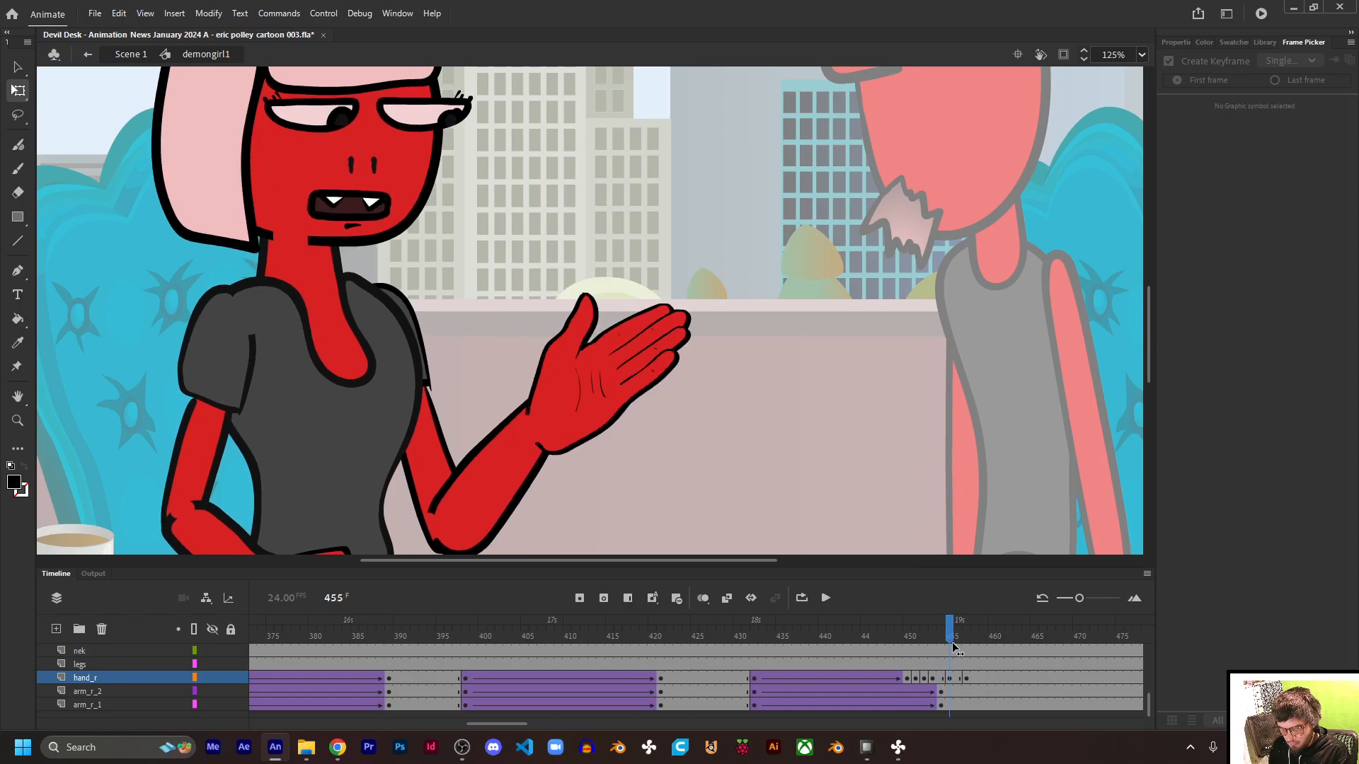
Step: Add hand_r keyframes at frames 454 and 456, tilting the hand slightly outward at 454 and more upright at 455
{"action": "left_click", "coordinate": [940, 678]}
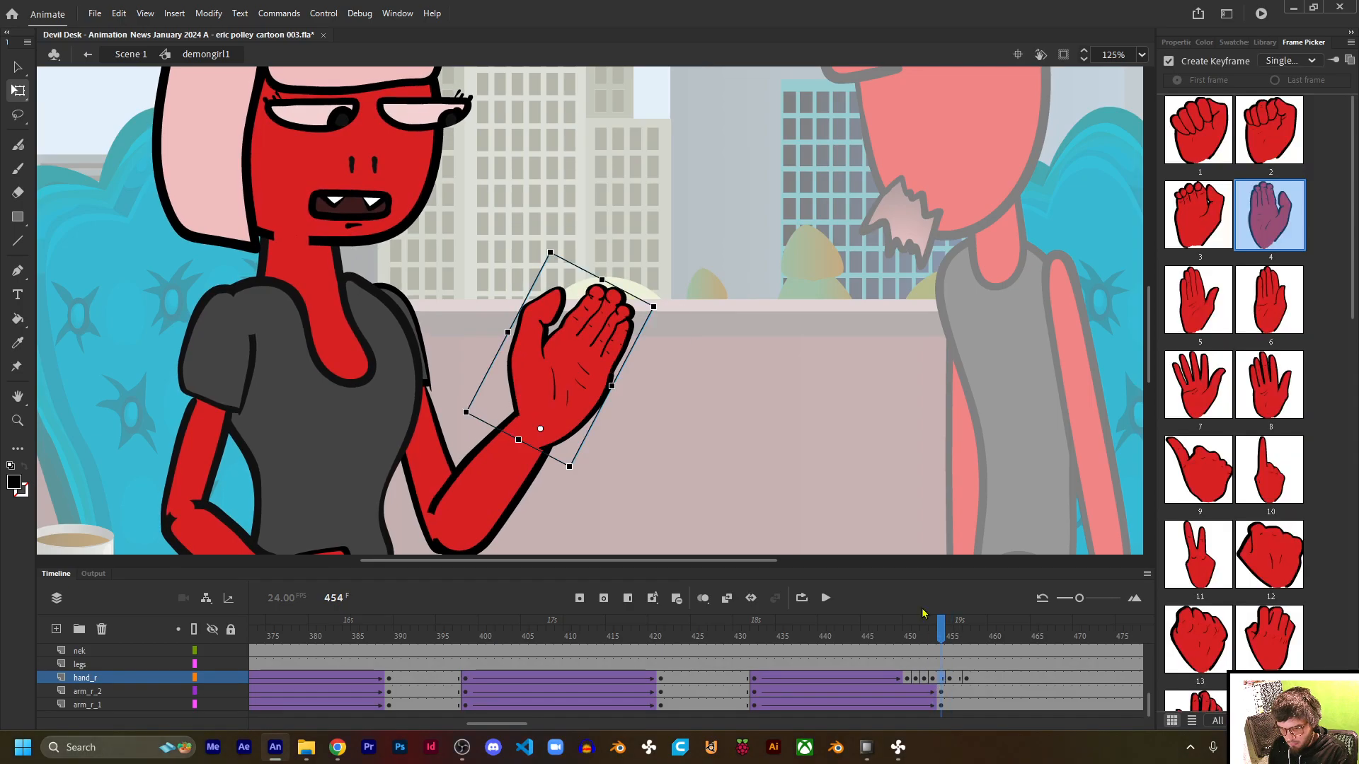
{"action": "left_click_drag", "start_coordinate": [664, 316], "coordinate": [677, 339]}
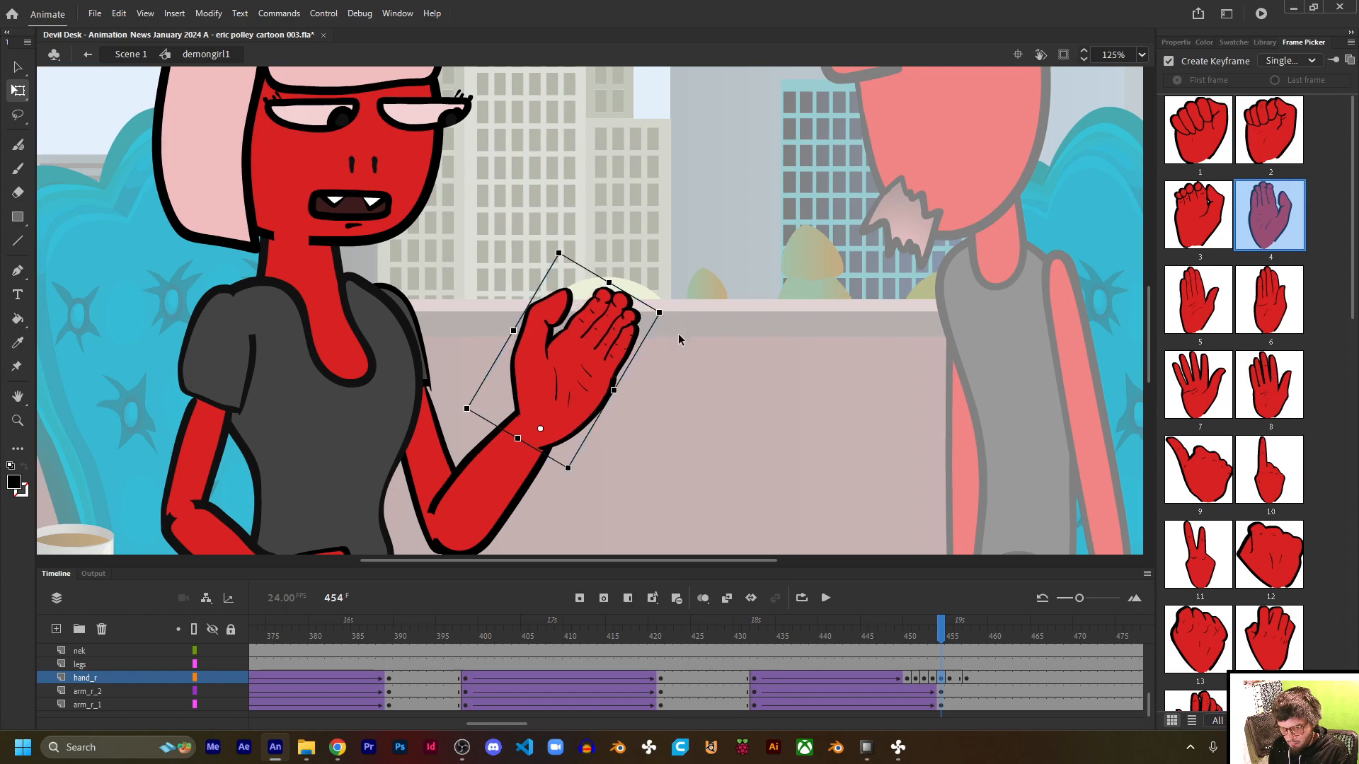
{"action": "left_click", "coordinate": [955, 681]}
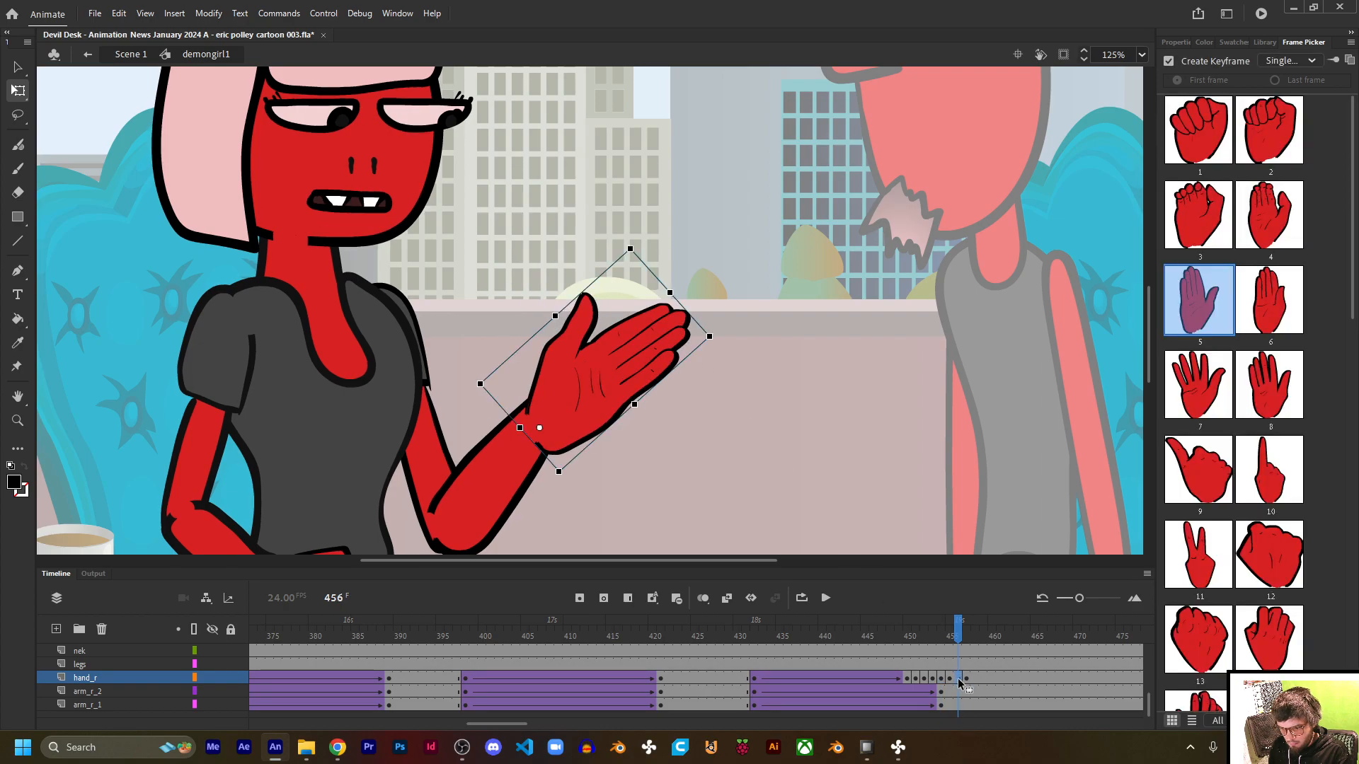
{"action": "left_click", "coordinate": [950, 679]}
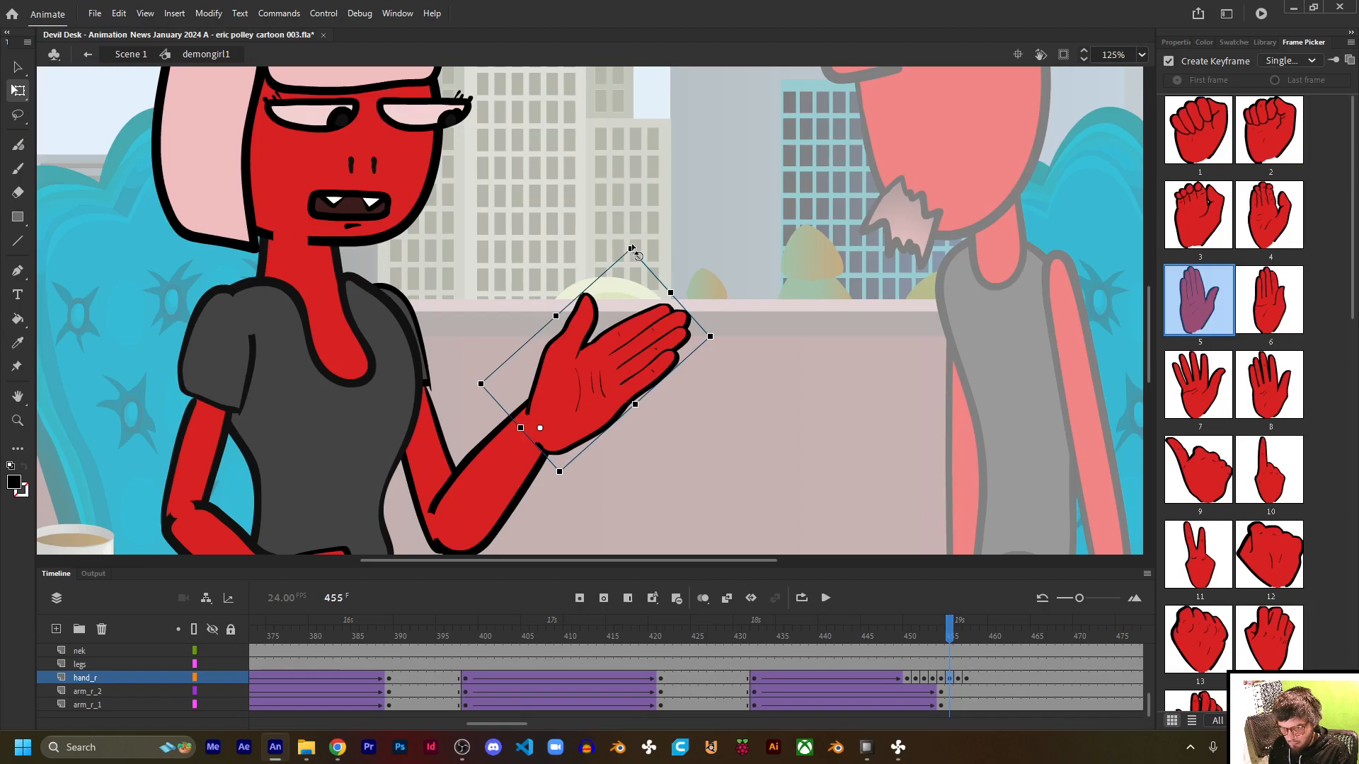
{"action": "left_click_drag", "start_coordinate": [631, 248], "coordinate": [609, 239]}
{"action": "left_click_drag", "start_coordinate": [948, 636], "coordinate": [1004, 638]}
Step: Insert a hand_r keyframe at frame 458 and rotate the spread hand slightly inward at frame 457
{"action": "left_click", "coordinate": [975, 678]}
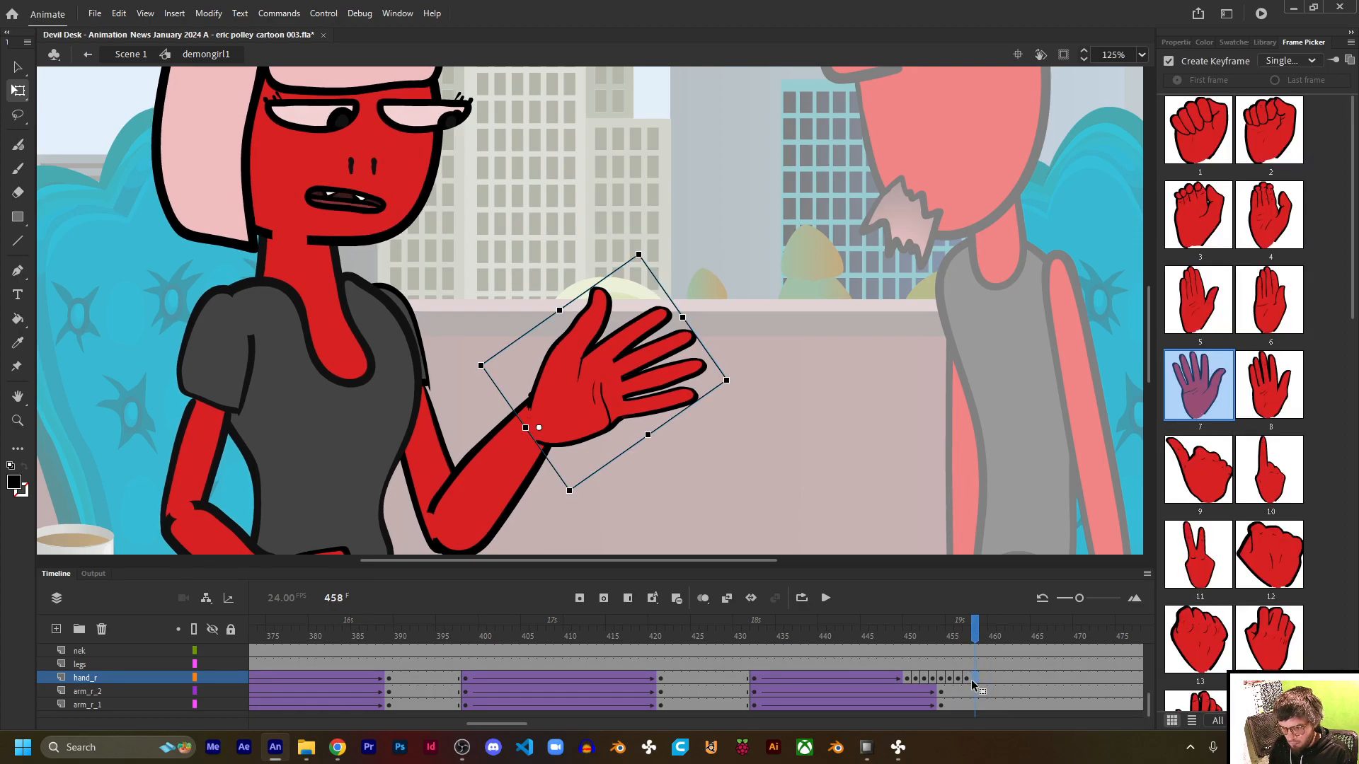
{"action": "left_click", "coordinate": [965, 678]}
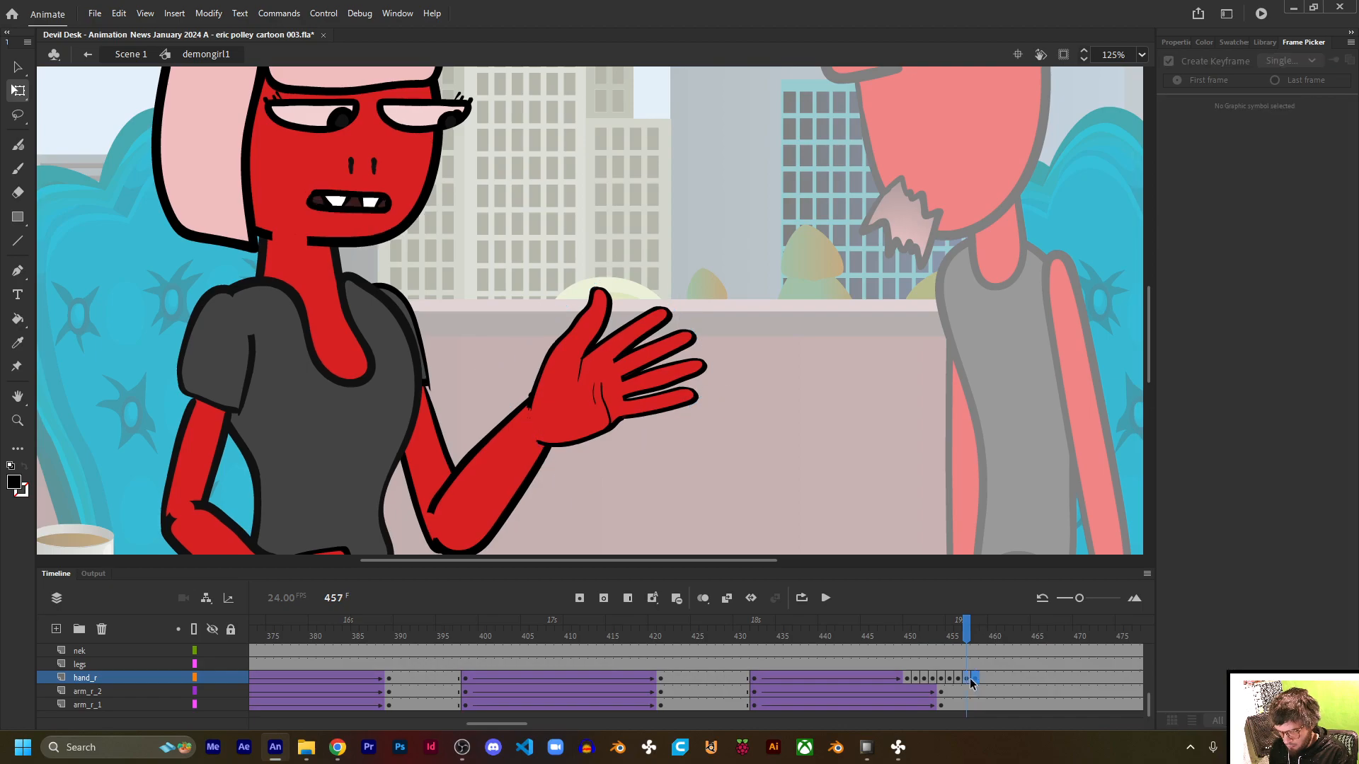
{"action": "left_click_drag", "start_coordinate": [642, 254], "coordinate": [633, 247]}
Step: Scrub through the finished hand opening and on to frame 485 to examine the motion against the facial animation
{"action": "left_click_drag", "start_coordinate": [966, 646], "coordinate": [1034, 636]}
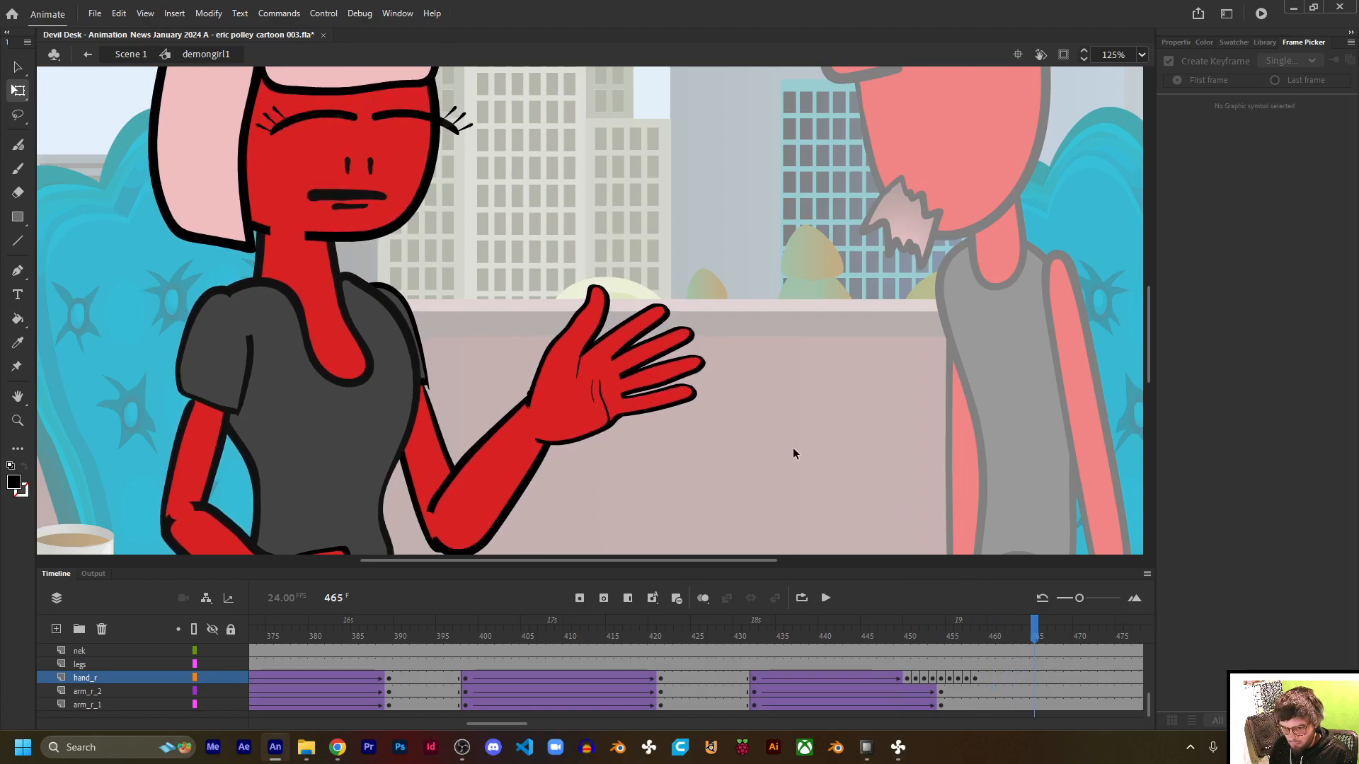
{"action": "left_click_drag", "start_coordinate": [496, 723], "coordinate": [516, 724]}
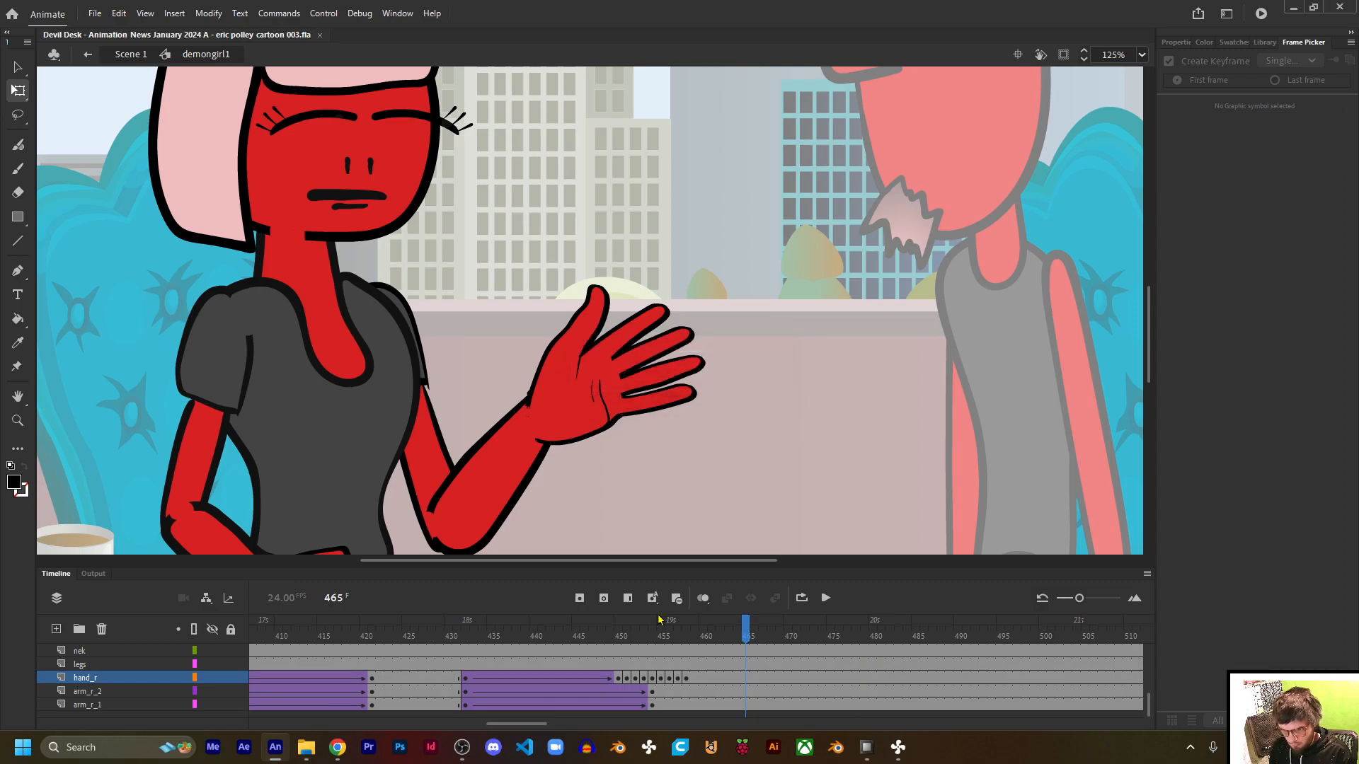
{"action": "left_click_drag", "start_coordinate": [694, 641], "coordinate": [917, 630]}
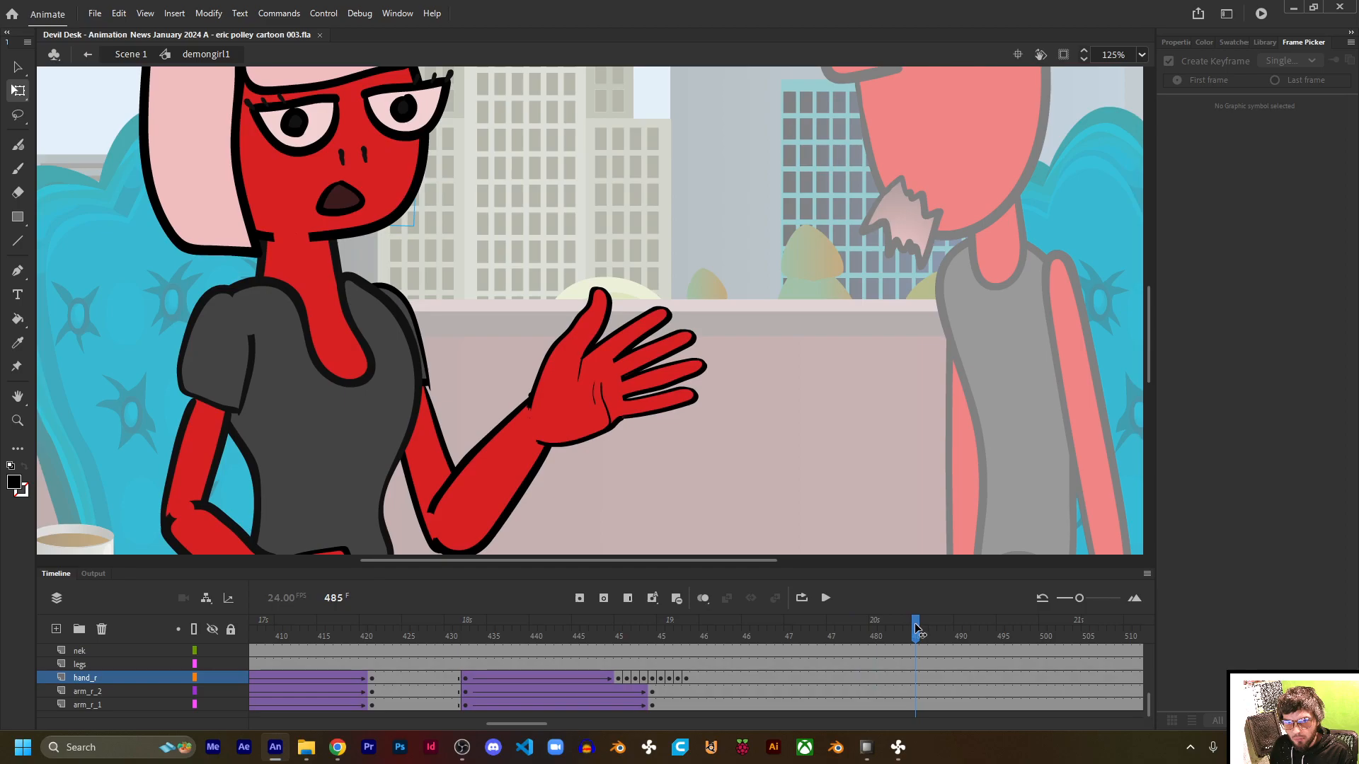